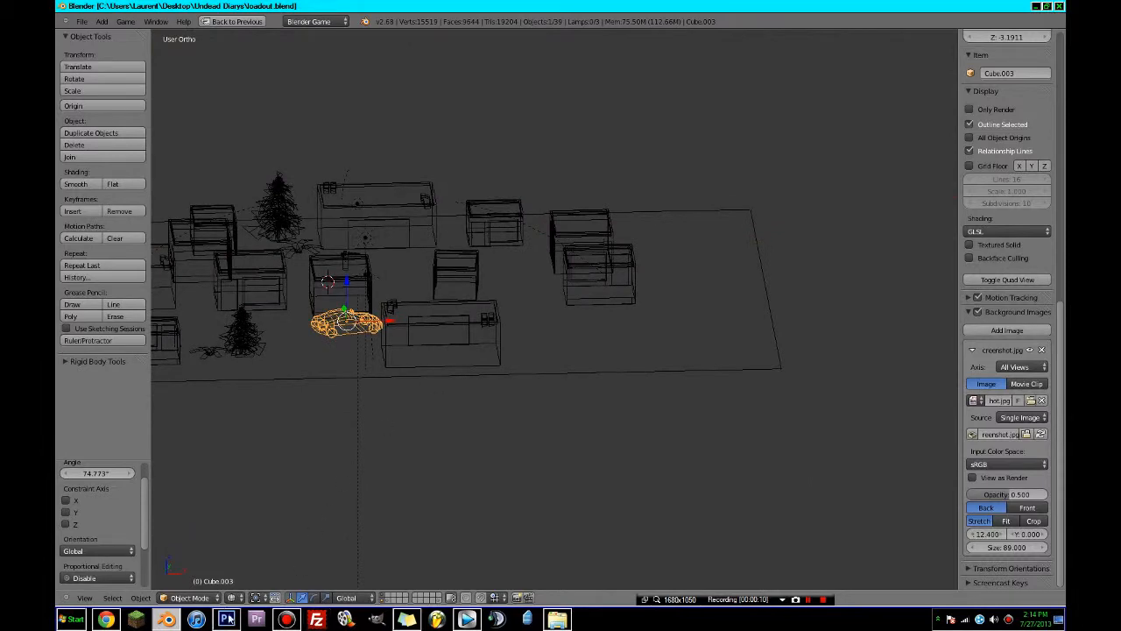
- Examine the map in textured shading and from above in wireframe, focusing on the building outlines near the BACKLOT label
{"action": "left_click", "coordinate": [231, 598]}
{"action": "left_click", "coordinate": [254, 555]}
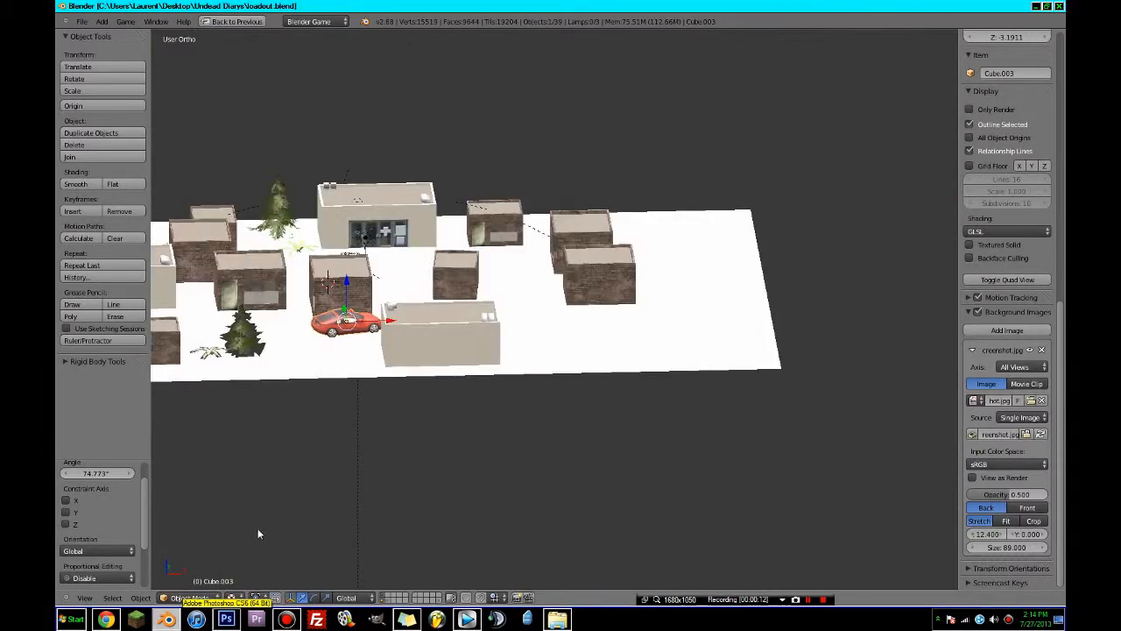
{"action": "mouse_move", "coordinate": [257, 531]}
{"action": "middle_mouse_down"}
{"action": "mouse_move", "coordinate": [468, 514]}
{"action": "mouse_move", "coordinate": [510, 259]}
{"action": "middle_mouse_up"}
{"action": "mouse_move", "coordinate": [503, 324]}
{"action": "middle_mouse_down"}
{"action": "mouse_move", "coordinate": [607, 328]}
{"action": "mouse_move", "coordinate": [491, 324]}
{"action": "middle_mouse_up"}
{"action": "key", "text": "KP_7"}
{"action": "key", "text": "z"}
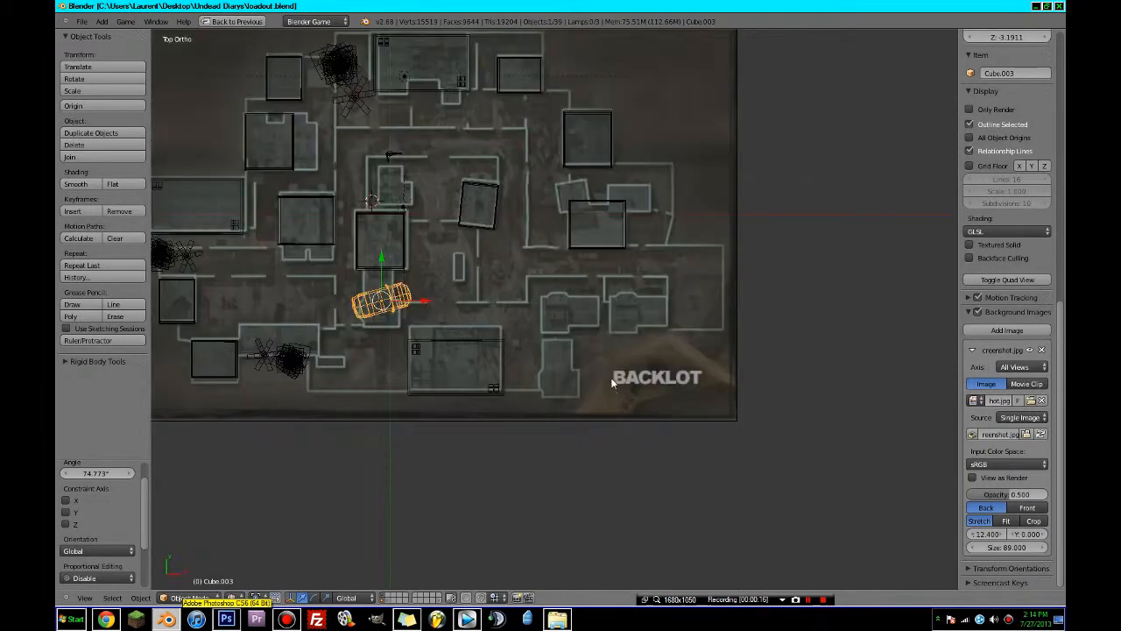
{"action": "scroll", "coordinate": [572, 429], "scroll_direction": "up", "scroll_amount": 3}
{"action": "scroll", "coordinate": [500, 268], "scroll_direction": "up", "scroll_amount": 5}
{"action": "scroll", "coordinate": [438, 418], "scroll_direction": "down", "scroll_amount": 7}
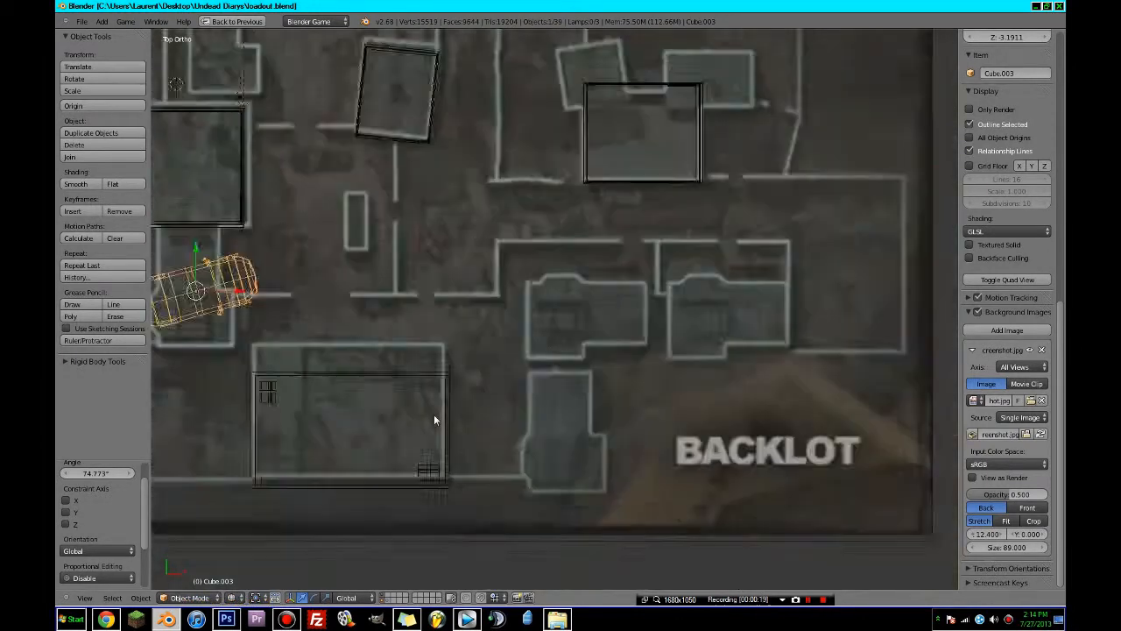
{"action": "scroll", "coordinate": [244, 319], "scroll_direction": "up", "scroll_amount": 8}
{"action": "scroll", "coordinate": [244, 320], "scroll_direction": "down", "scroll_amount": 7}
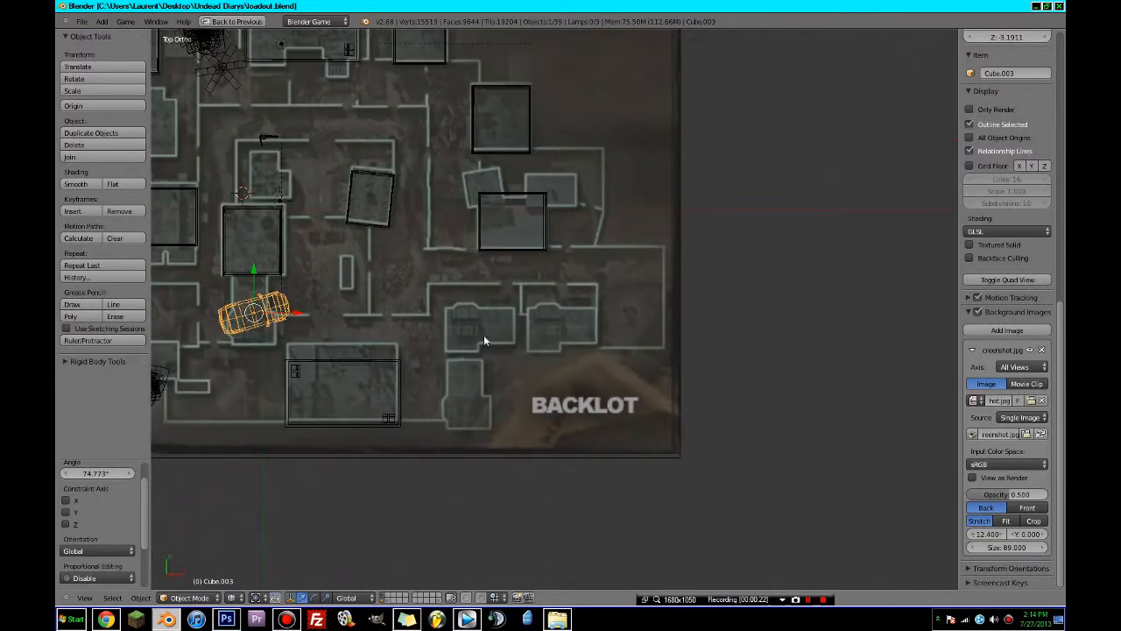
- Snap the 3D cursor to the scene centre, add a cube, and move it onto the left building outline above the BACKLOT label
{"action": "key", "text": "shift+s"}
{"action": "left_click", "coordinate": [458, 345]}
{"action": "key", "text": "shift+a"}
{"action": "mouse_move", "coordinate": [385, 216]}
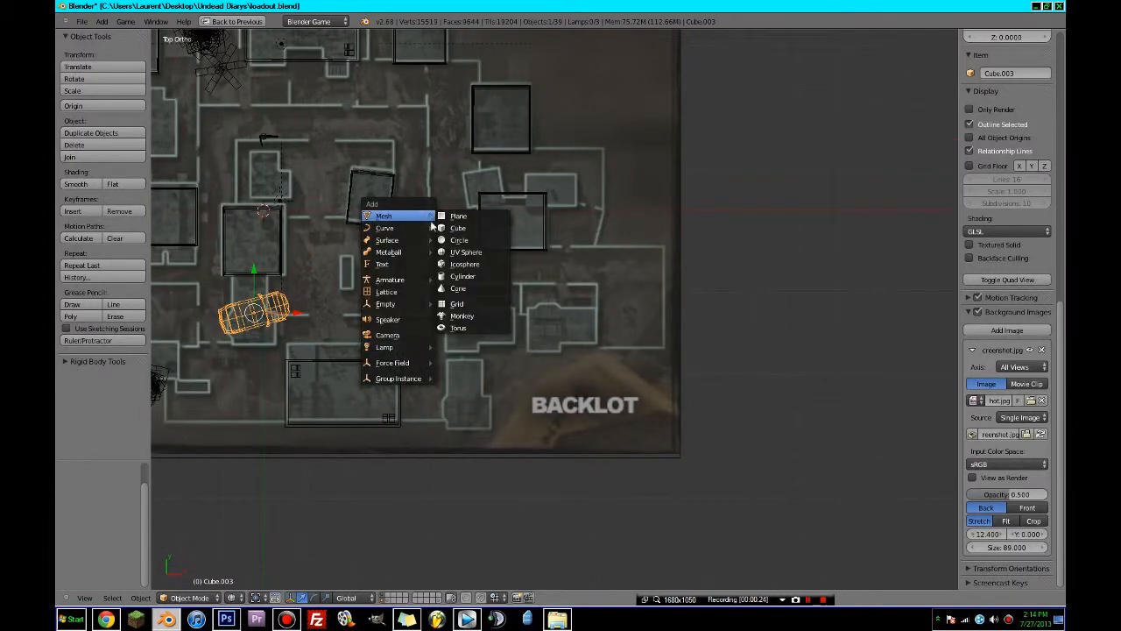
{"action": "left_click", "coordinate": [455, 231]}
{"action": "scroll", "coordinate": [306, 244], "scroll_direction": "up", "scroll_amount": 1}
{"action": "key", "text": "g"}
{"action": "left_click", "coordinate": [541, 377]}
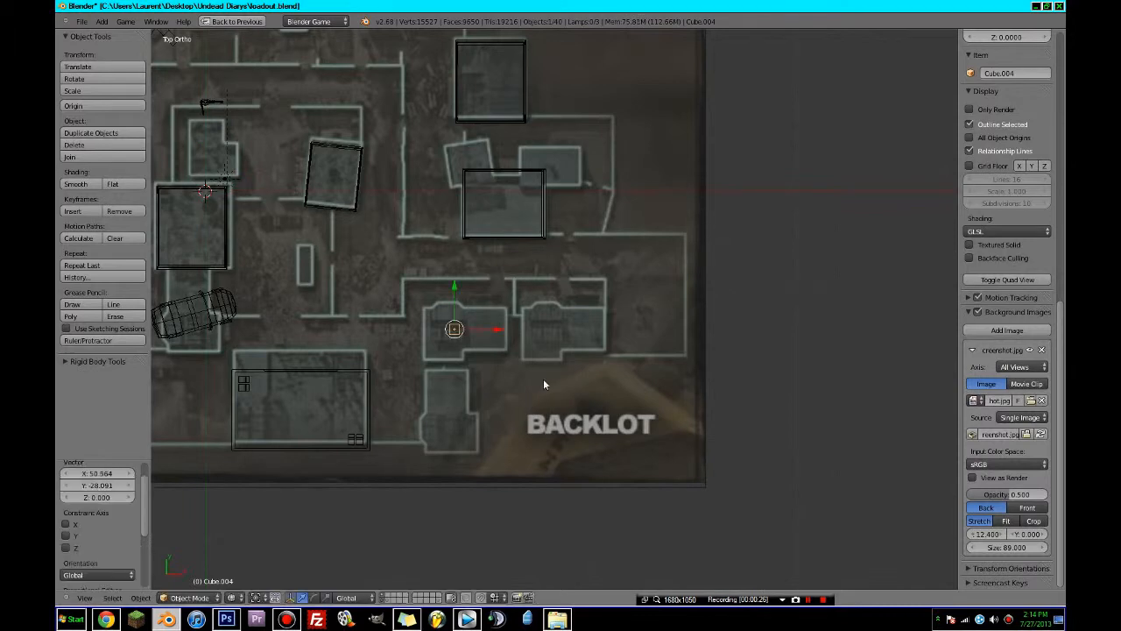
- Scale the new cube up uniformly in Edit Mode until its left and lower sides match the traced building outline
{"action": "scroll", "coordinate": [460, 363], "scroll_direction": "up", "scroll_amount": 5}
{"action": "scroll", "coordinate": [502, 329], "scroll_direction": "down", "scroll_amount": 1}
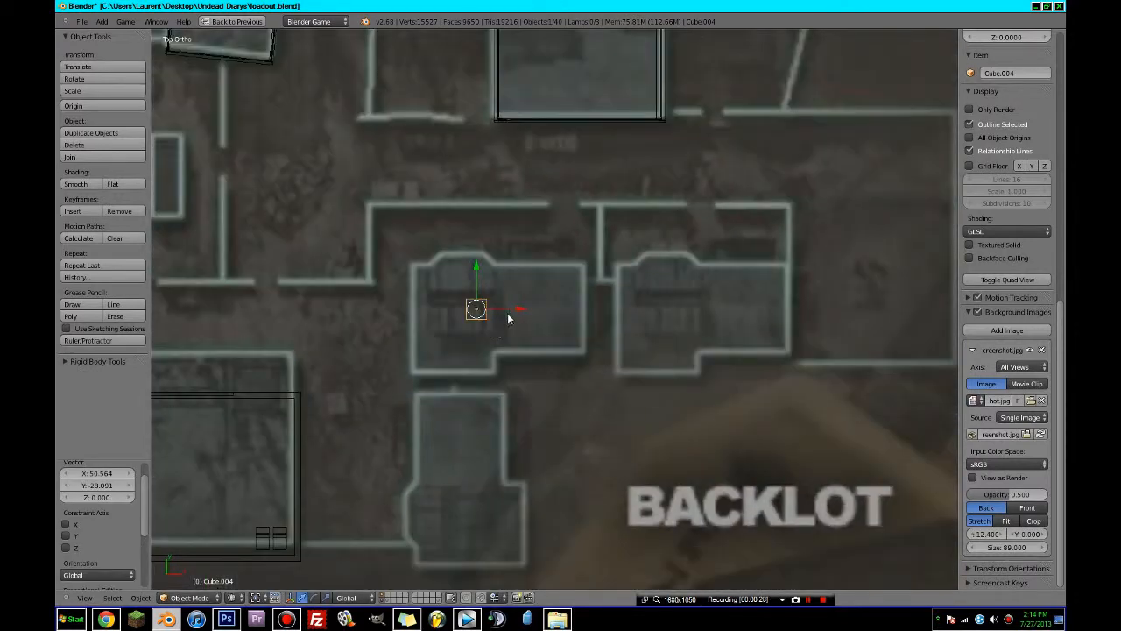
{"action": "key", "text": "ctrl+space"}
{"action": "key", "text": "Tab"}
{"action": "key", "text": "s"}
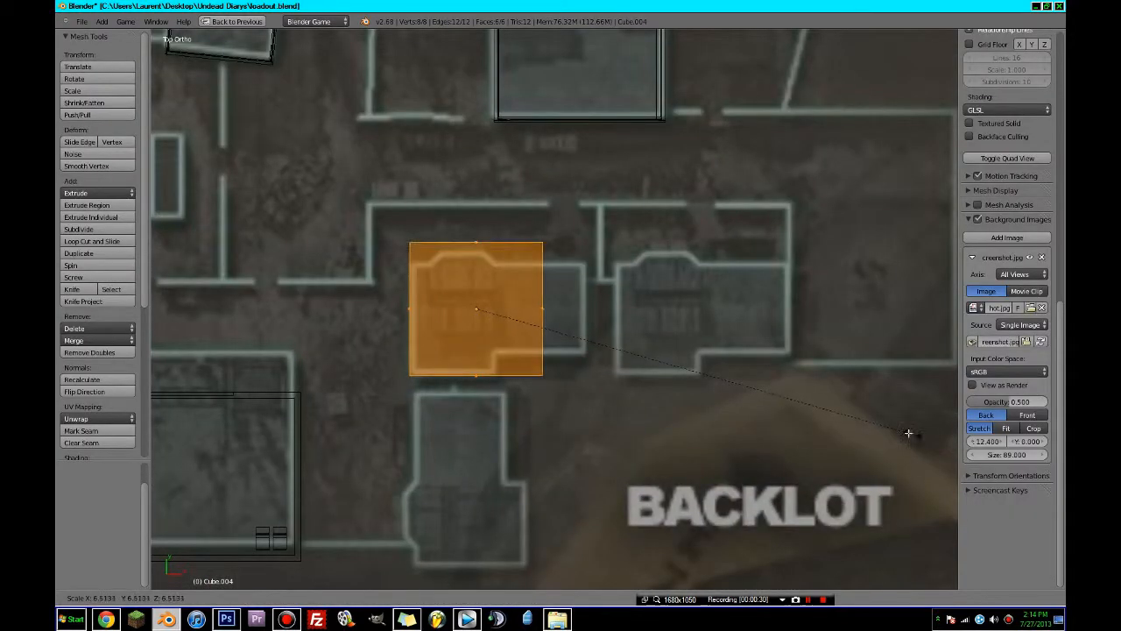
{"action": "left_click", "coordinate": [888, 430]}
{"action": "left_click", "coordinate": [360, 600]}
- Move the cube's right-side vertices about 4.36 units along X to the outline's right wall
{"action": "key", "text": "a"}
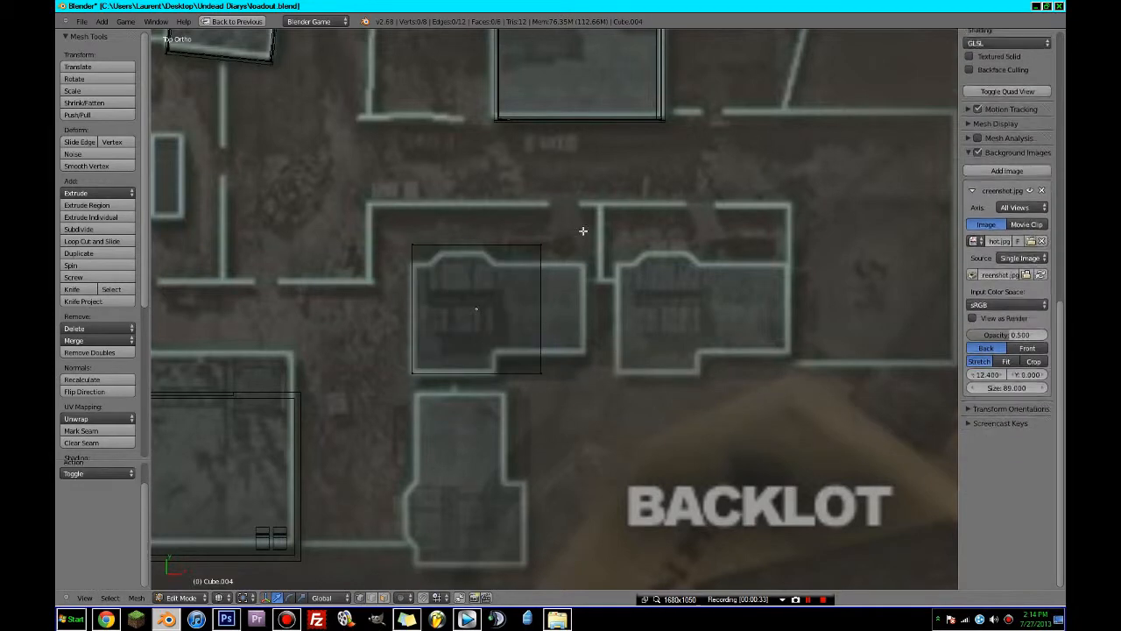
{"action": "key", "text": "c"}
{"action": "left_click_drag", "start_coordinate": [541, 247], "coordinate": [541, 375]}
{"action": "left_click_drag", "start_coordinate": [580, 311], "coordinate": [624, 315]}
{"action": "scroll", "coordinate": [605, 332], "scroll_direction": "up", "scroll_amount": 3}
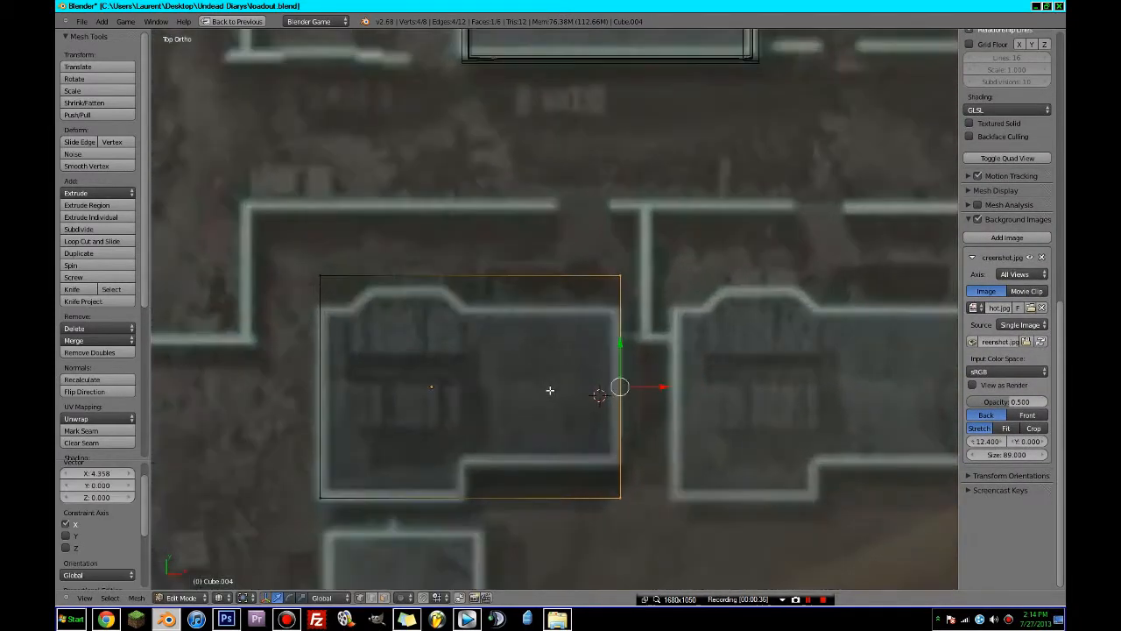
- Move the upper edge's vertices about -0.61 units along Y to the top of the outline's bay
{"action": "key", "text": "a"}
{"action": "key", "text": "c"}
{"action": "left_click_drag", "start_coordinate": [317, 273], "coordinate": [708, 275]}
{"action": "left_click_drag", "start_coordinate": [477, 239], "coordinate": [476, 250]}
- Add four vertical loop cuts across the box, aligned with the corners of the bay in the building outline
{"action": "key", "text": "ctrl+r"}
{"action": "left_click", "coordinate": [376, 482]}
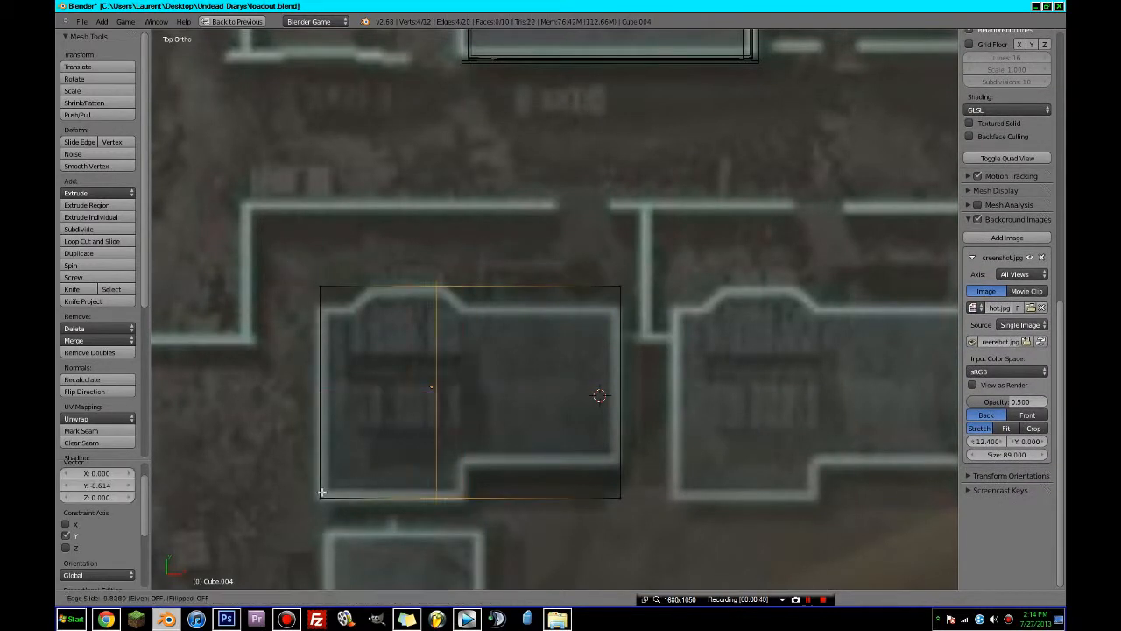
{"action": "left_click", "coordinate": [264, 491]}
{"action": "key", "text": "ctrl+r"}
{"action": "left_click", "coordinate": [492, 484]}
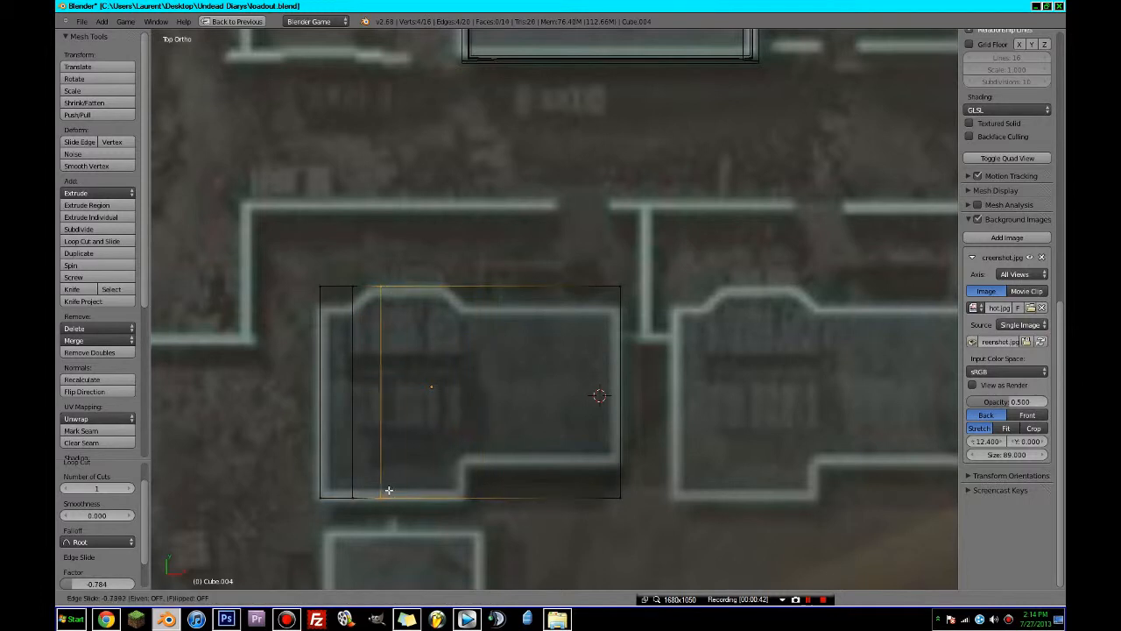
{"action": "left_click", "coordinate": [381, 491]}
{"action": "key", "text": "g"}
{"action": "key", "text": "g"}
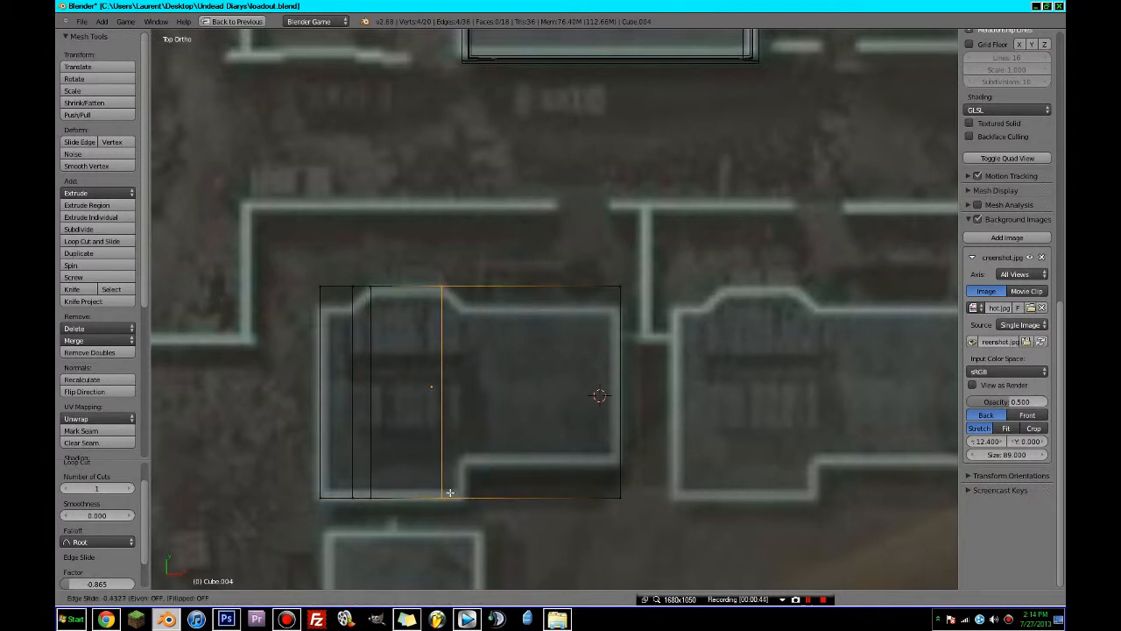
{"action": "left_click", "coordinate": [452, 493]}
{"action": "key", "text": "ctrl+r"}
{"action": "left_click", "coordinate": [500, 490]}
{"action": "left_click", "coordinate": [433, 492]}
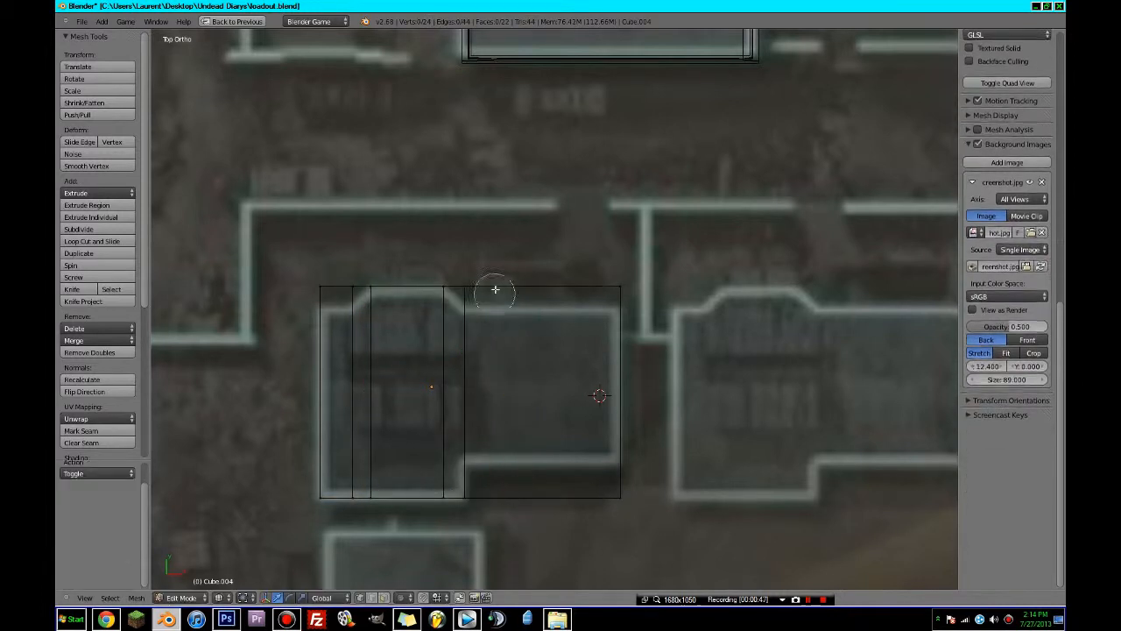
- Try to lower the upper vertices on either side of the bay along Y, one side at a time
{"action": "left_click_drag", "start_coordinate": [546, 245], "coordinate": [551, 256]}
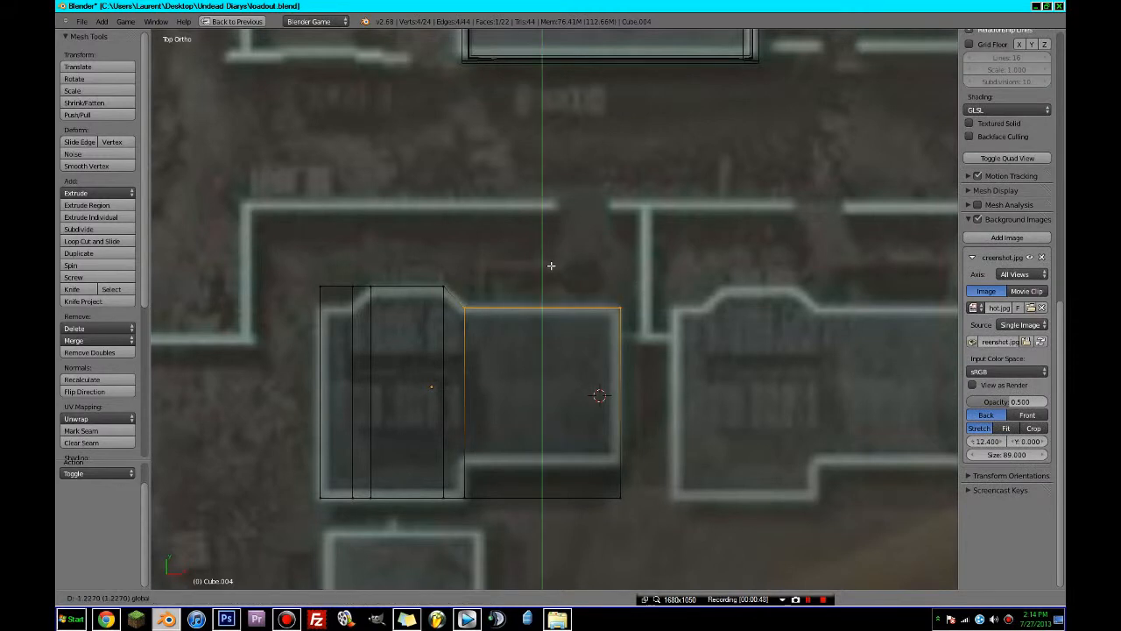
{"action": "left_click", "coordinate": [551, 265]}
{"action": "right_click", "coordinate": [340, 282]}
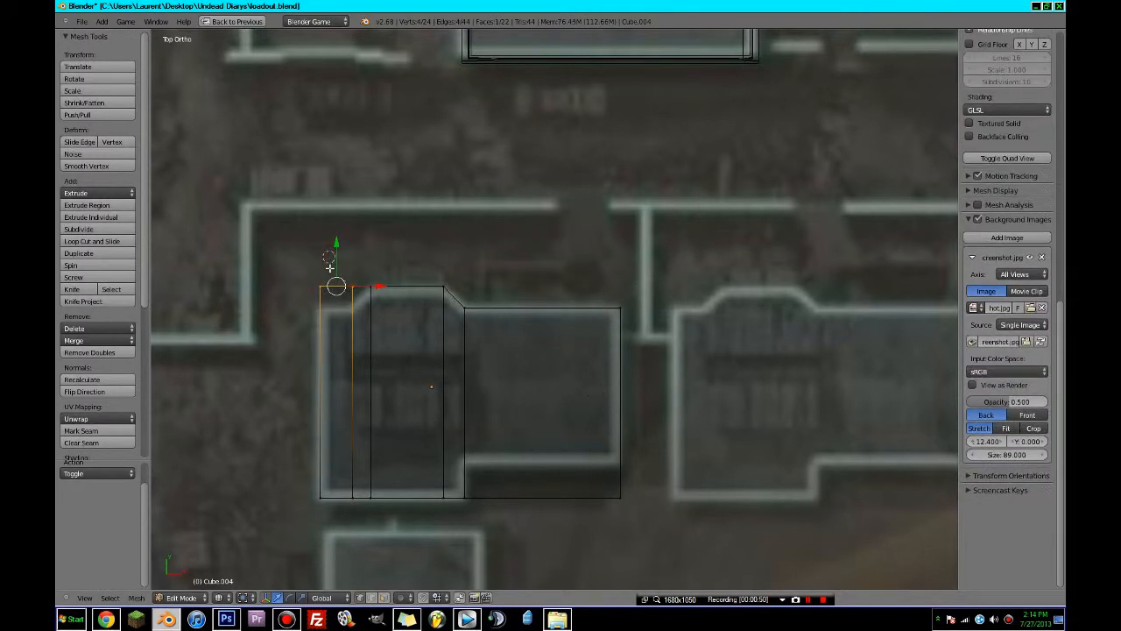
{"action": "left_click_drag", "start_coordinate": [336, 256], "coordinate": [337, 249]}
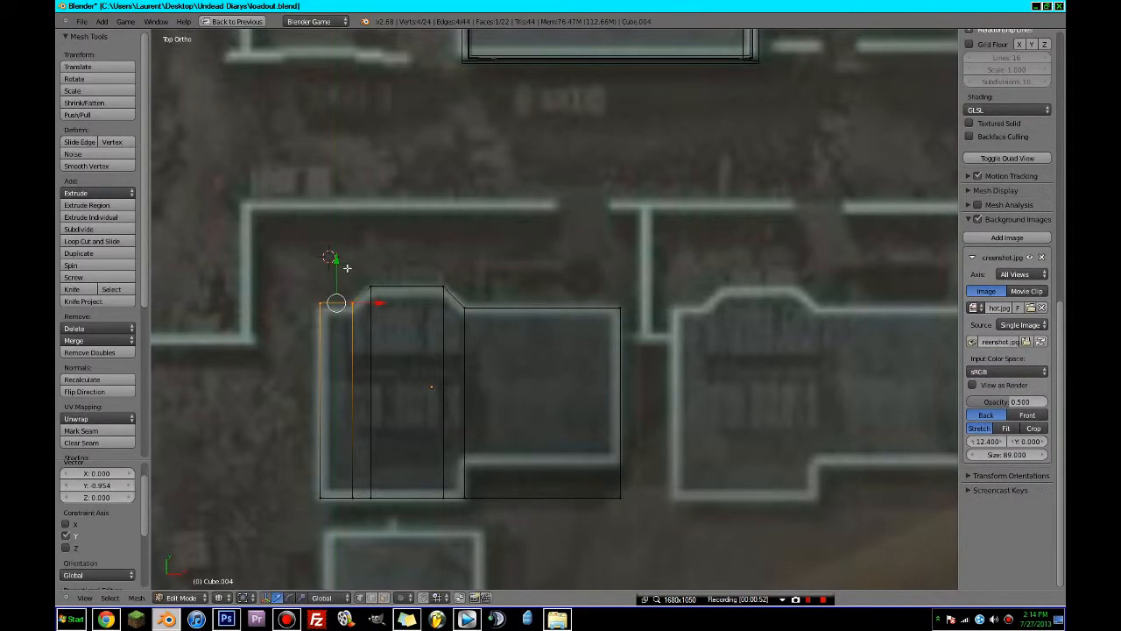
- Move the upper vertices on both sides of the bay together about -1.12 units along Y to form the angled bay
{"action": "right_click", "coordinate": [474, 303]}
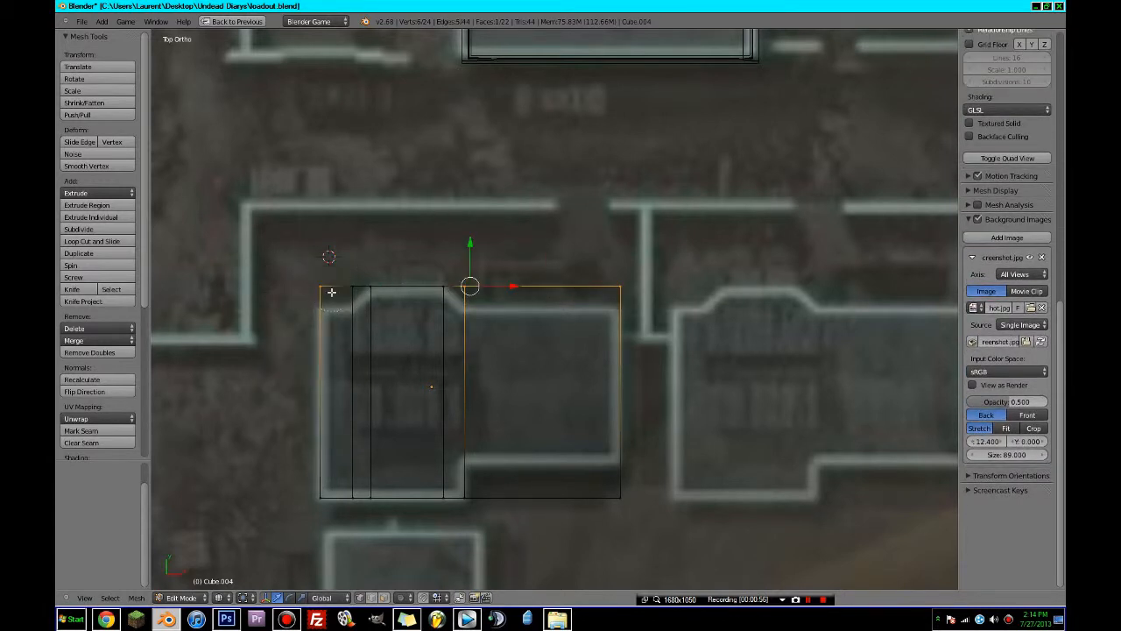
{"action": "left_click_drag", "start_coordinate": [469, 252], "coordinate": [468, 265]}
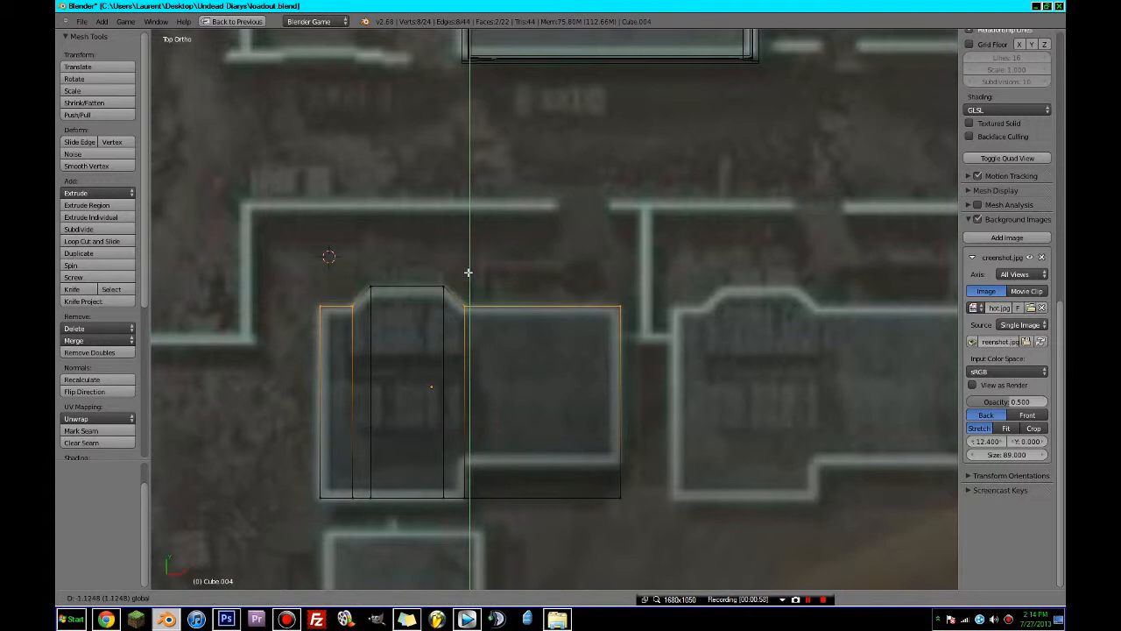
{"action": "left_click", "coordinate": [468, 274]}
- Try to extrude the lower-right edge's vertices 2.25 units along Y, and undo it
{"action": "middle_click_drag", "start_coordinate": [533, 362], "coordinate": [519, 296], "text": "shift"}
{"action": "key", "text": "a"}
{"action": "key", "text": "c"}
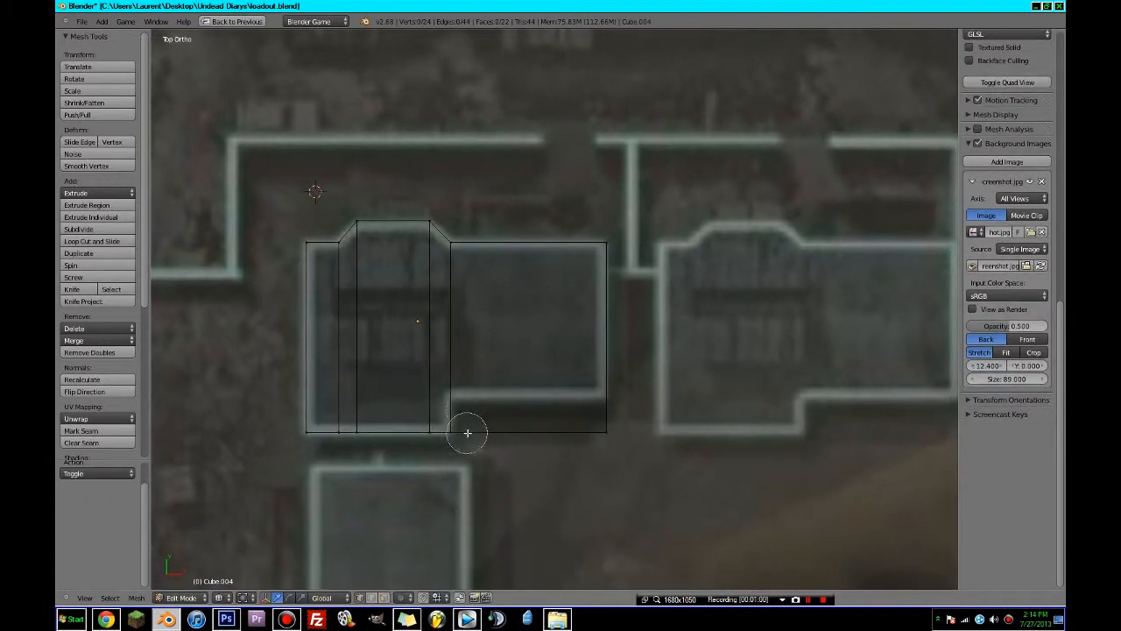
{"action": "left_click", "coordinate": [460, 436]}
{"action": "left_click", "coordinate": [620, 428]}
{"action": "right_click", "coordinate": [639, 426]}
{"action": "left_click_drag", "start_coordinate": [526, 392], "coordinate": [523, 356]}
{"action": "key", "text": "ctrl+z"}
{"action": "key", "text": "ctrl+z"}
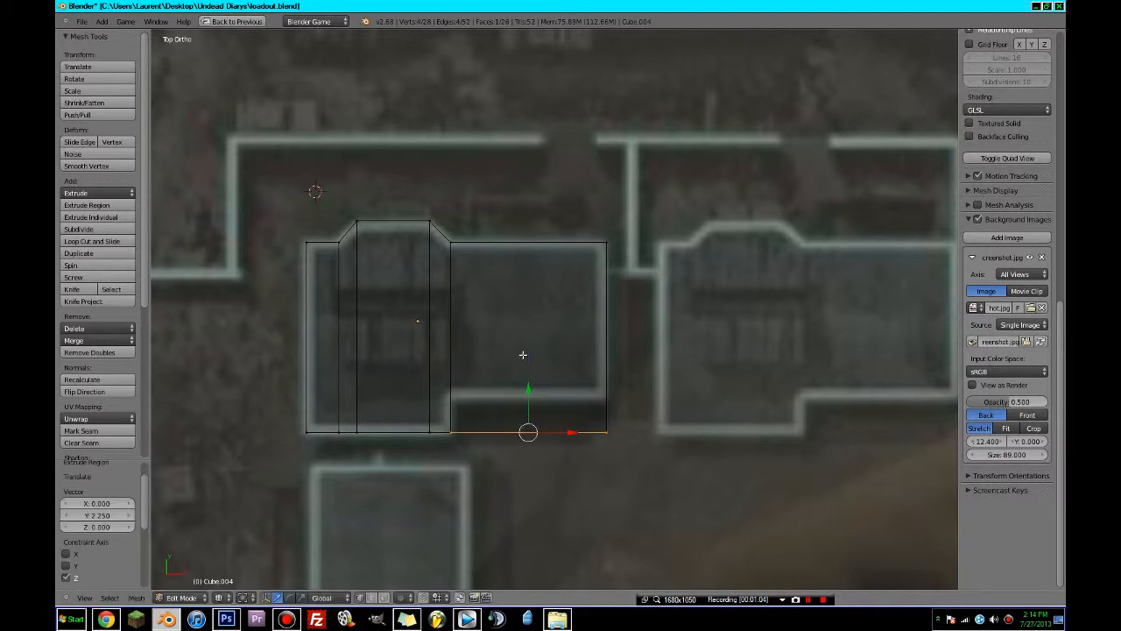
- Raise the whole building along Z in the front view so its base sits on the ground plane
{"action": "scroll", "coordinate": [551, 388], "scroll_direction": "up", "scroll_amount": 1}
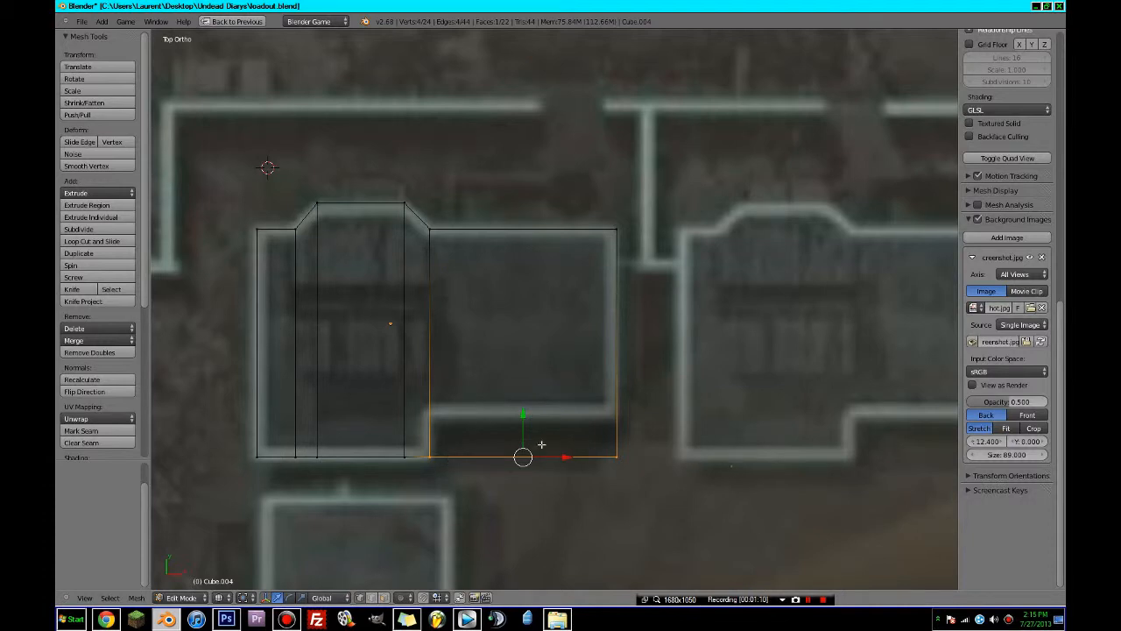
{"action": "scroll", "coordinate": [346, 459], "scroll_direction": "down", "scroll_amount": 5}
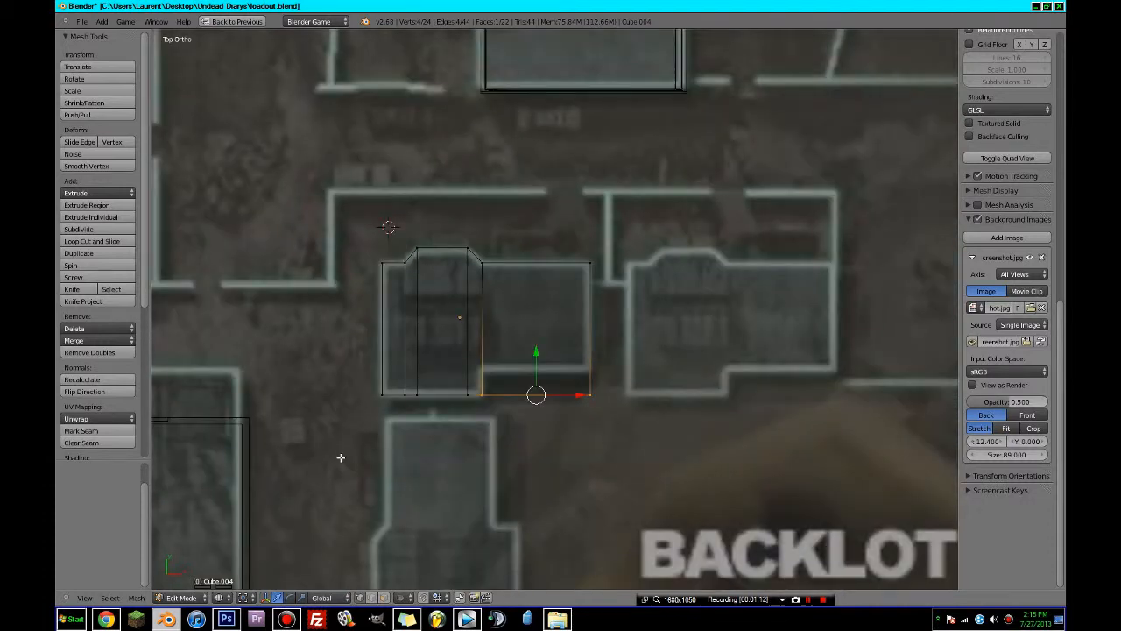
{"action": "scroll", "coordinate": [340, 457], "scroll_direction": "down", "scroll_amount": 4}
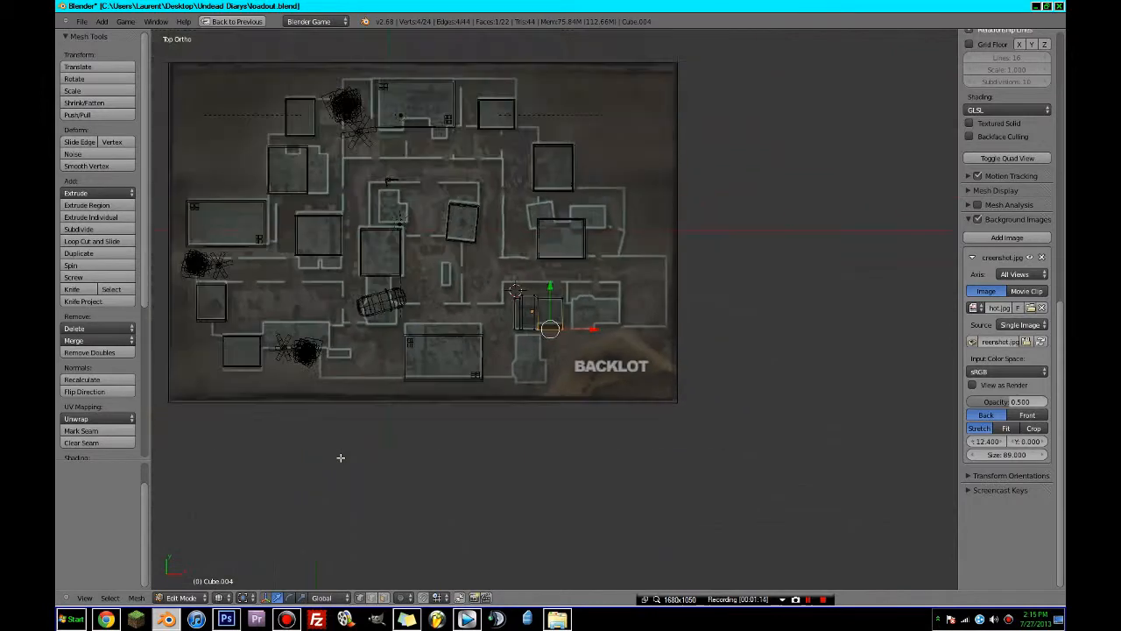
{"action": "scroll", "coordinate": [341, 456], "scroll_direction": "up", "scroll_amount": 8}
{"action": "key", "text": "a"}
{"action": "middle_click_drag", "start_coordinate": [342, 456], "coordinate": [555, 336]}
{"action": "key", "text": "KP_1"}
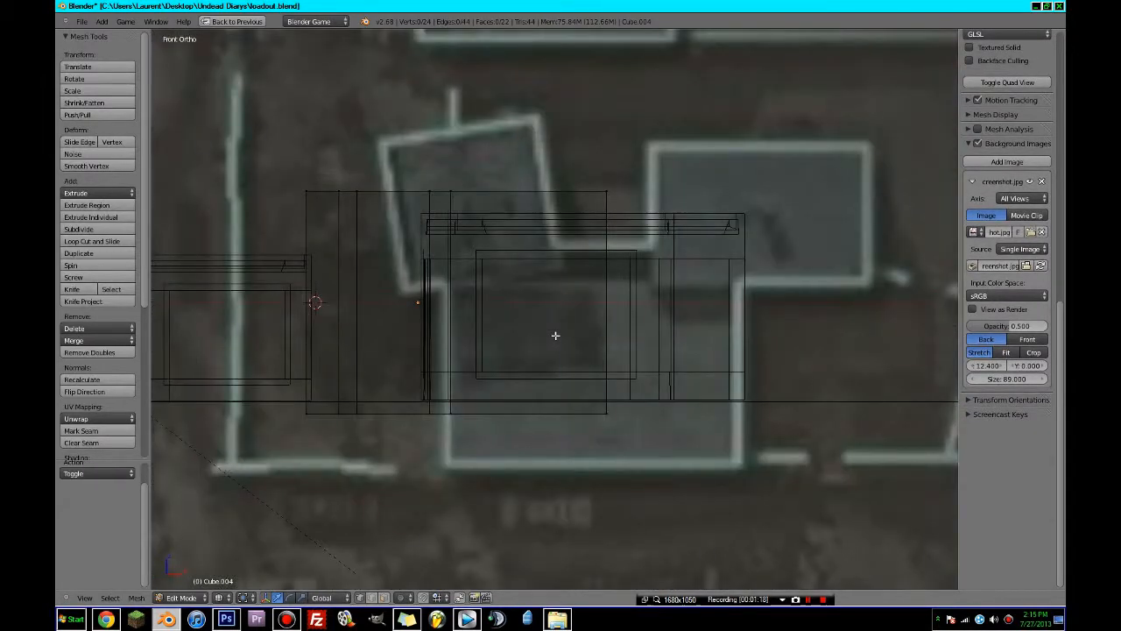
{"action": "key", "text": "Tab"}
{"action": "left_click_drag", "start_coordinate": [421, 266], "coordinate": [420, 253]}
{"action": "key", "text": "Tab"}
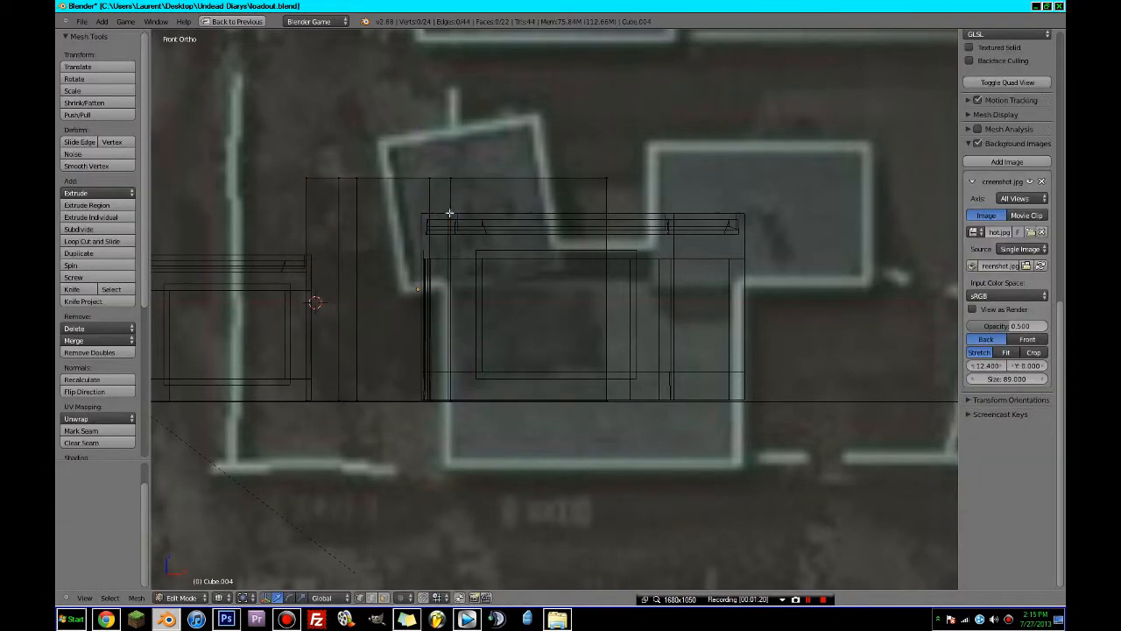
- Select all the building's top vertices in the front view and move them about -0.58 units along Z
{"action": "key", "text": "a"}
{"action": "key", "text": "a"}
{"action": "key", "text": "c"}
{"action": "left_click_drag", "start_coordinate": [314, 178], "coordinate": [655, 166]}
{"action": "right_click", "coordinate": [634, 166]}
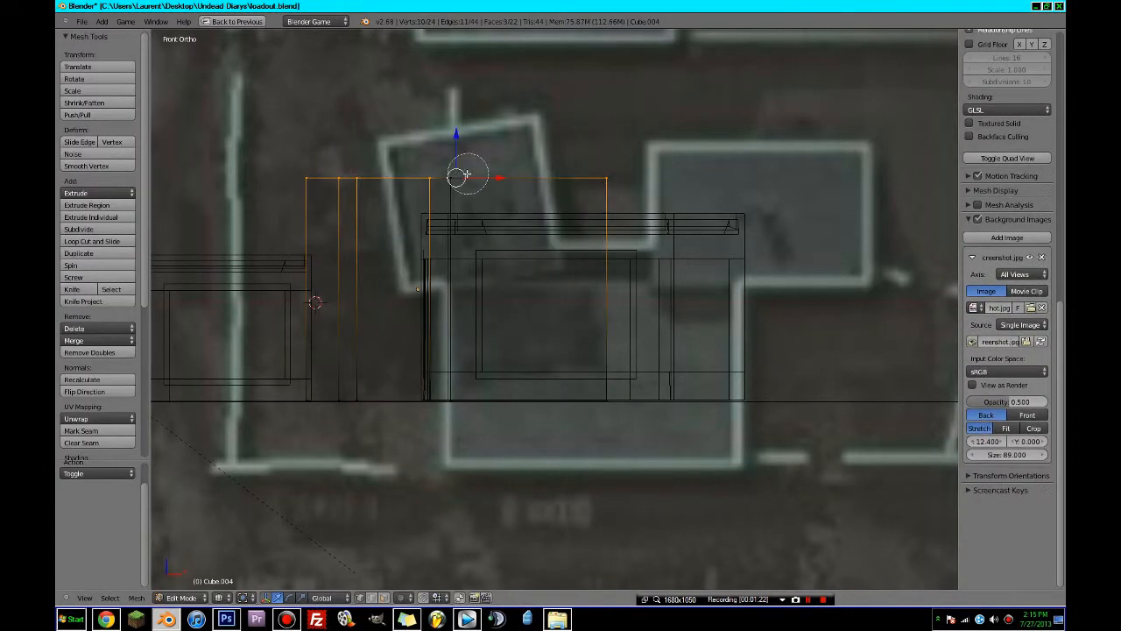
{"action": "mouse_move", "coordinate": [455, 149]}
{"action": "left_mouse_down"}
{"action": "mouse_move", "coordinate": [458, 184]}
{"action": "mouse_move", "coordinate": [465, 159]}
{"action": "left_mouse_up"}
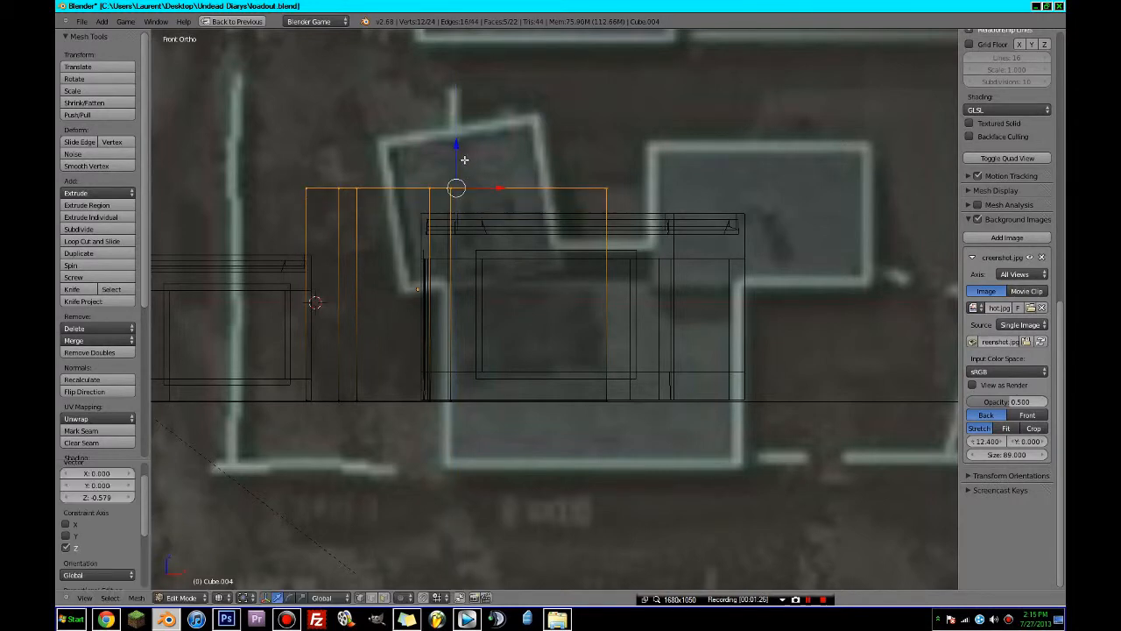
- Adjust the building's height in solid shading, moving the roof about -6.19 units and back up about 1.43 units along Z
{"action": "mouse_move", "coordinate": [465, 159]}
{"action": "middle_mouse_down"}
{"action": "mouse_move", "coordinate": [501, 216]}
{"action": "mouse_move", "coordinate": [543, 233]}
{"action": "mouse_move", "coordinate": [666, 197]}
{"action": "mouse_move", "coordinate": [689, 202]}
{"action": "middle_mouse_up"}
{"action": "key", "text": "z"}
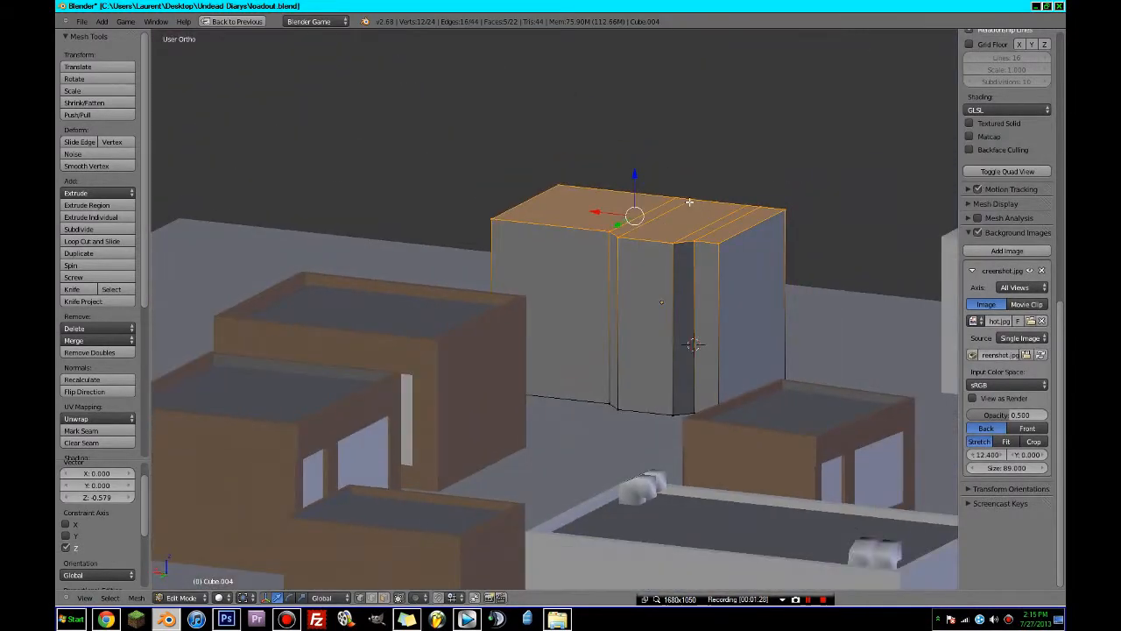
{"action": "left_click_drag", "start_coordinate": [634, 175], "coordinate": [661, 260]}
{"action": "key", "text": "KP_3"}
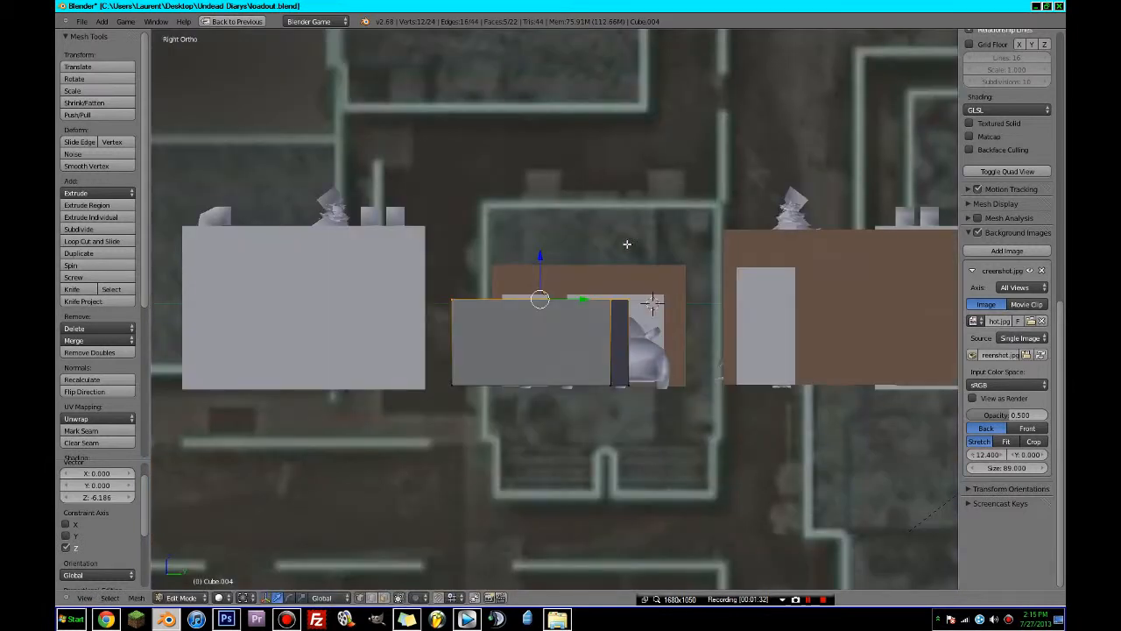
{"action": "left_click_drag", "start_coordinate": [537, 262], "coordinate": [547, 238]}
- Extrude the roof faces and scale them inward to about 0.92 in the top view to leave a rim
{"action": "scroll", "coordinate": [548, 239], "scroll_direction": "up", "scroll_amount": 3}
{"action": "middle_click_drag", "start_coordinate": [548, 239], "coordinate": [563, 325]}
{"action": "scroll", "coordinate": [564, 325], "scroll_direction": "down", "scroll_amount": 2}
{"action": "key", "text": "KP_7"}
{"action": "key", "text": "e"}
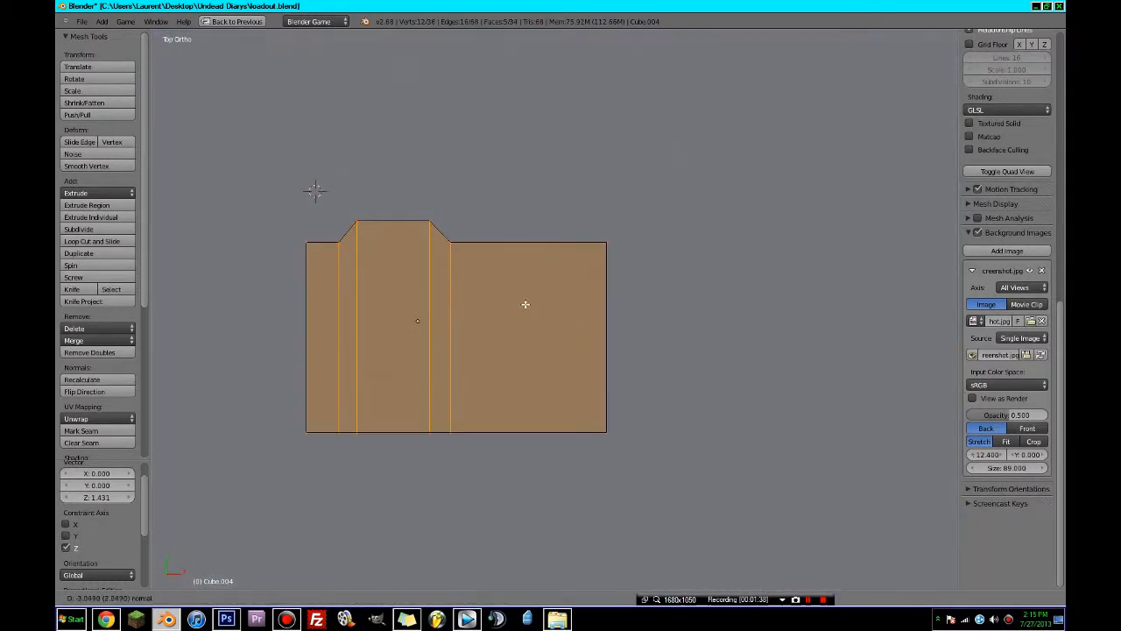
{"action": "left_click", "coordinate": [631, 294]}
{"action": "key", "text": "s"}
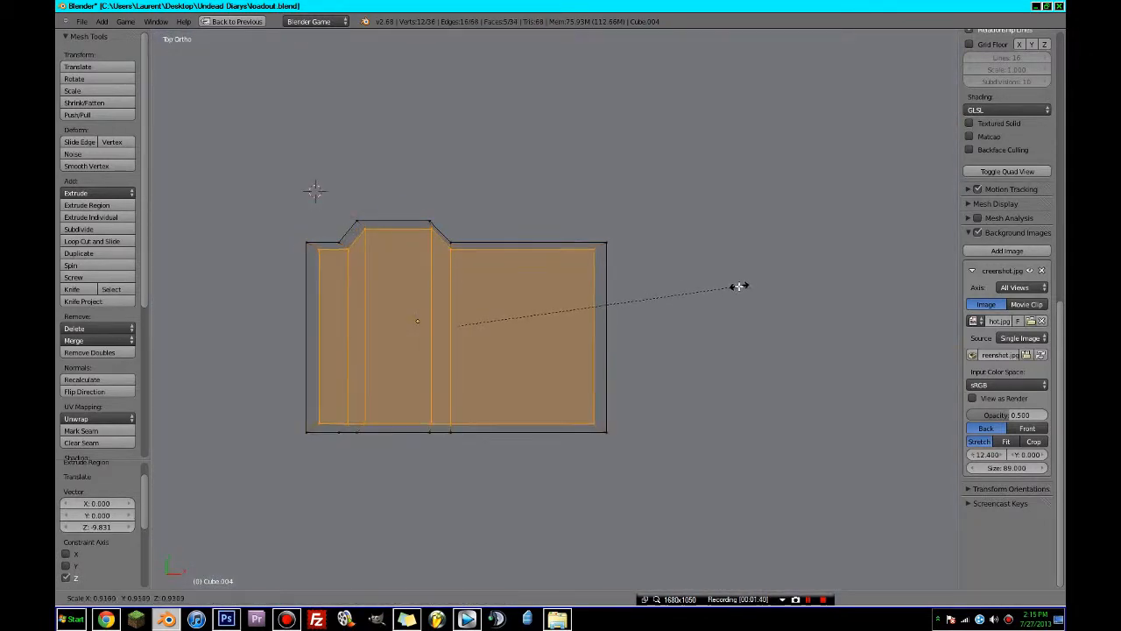
{"action": "left_click", "coordinate": [727, 288]}
- Shift the inner roof faces slightly along Y and widen them along X to even out the rim
{"action": "left_click_drag", "start_coordinate": [457, 282], "coordinate": [457, 287]}
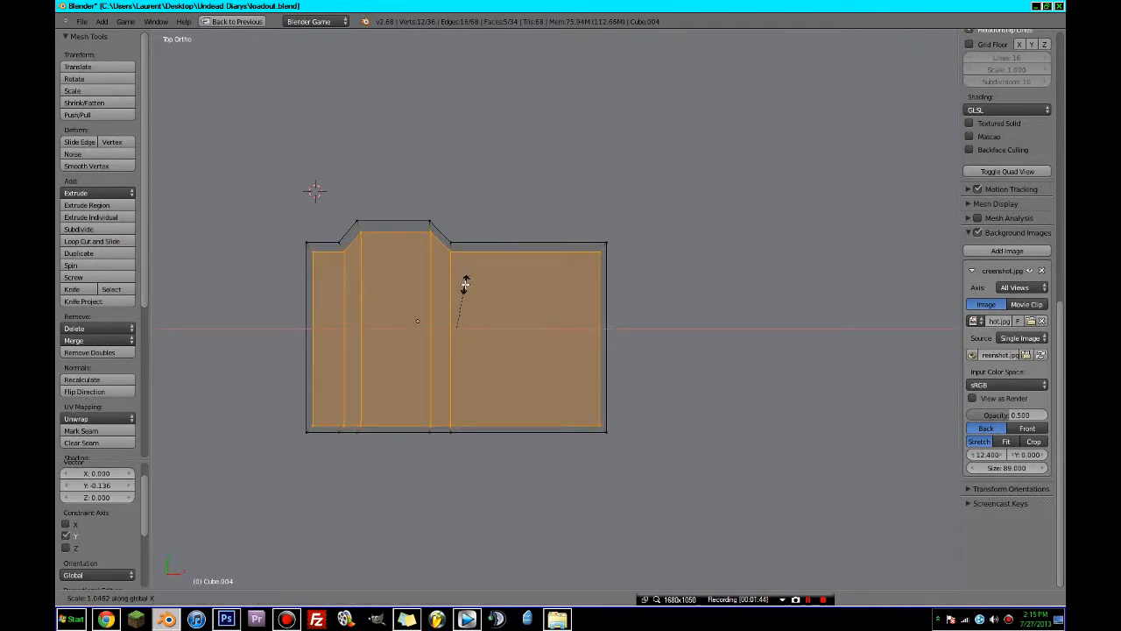
{"action": "left_click", "coordinate": [454, 286]}
{"action": "left_click_drag", "start_coordinate": [453, 285], "coordinate": [455, 283]}
- Extrude the inner roof faces downward to form a raised parapet around the roof, and save the file
{"action": "middle_click_drag", "start_coordinate": [455, 283], "coordinate": [496, 95]}
{"action": "key", "text": "e"}
{"action": "left_click", "coordinate": [501, 92]}
{"action": "key", "text": "Tab"}
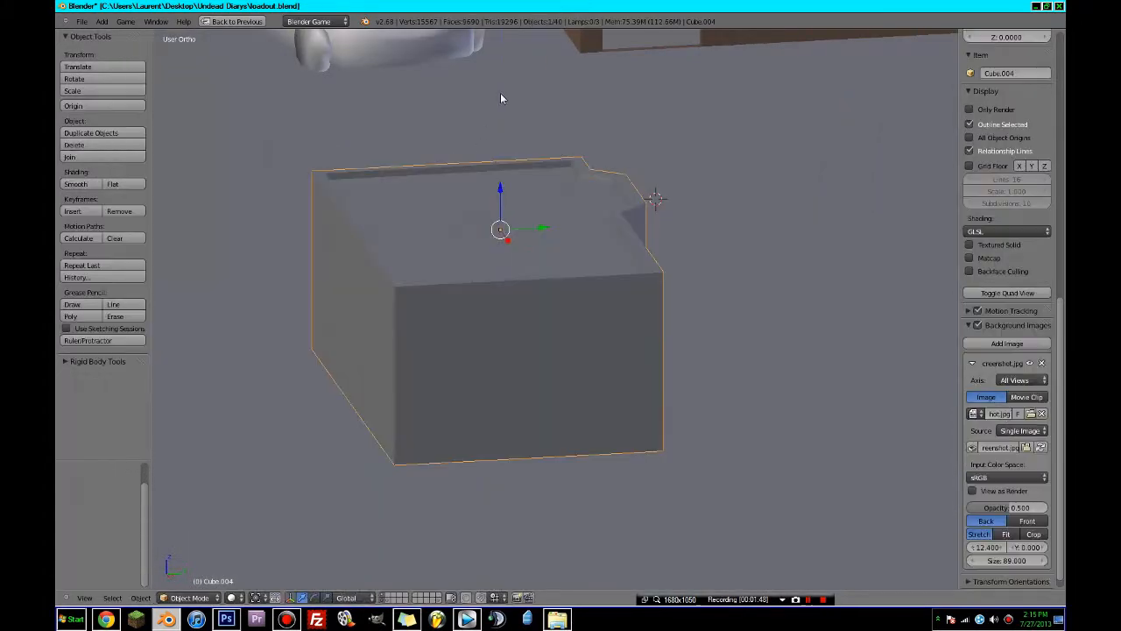
{"action": "key", "text": "Tab"}
{"action": "middle_click_drag", "start_coordinate": [483, 148], "coordinate": [526, 235]}
{"action": "key", "text": "ctrl+s"}
{"action": "left_click", "coordinate": [517, 235]}
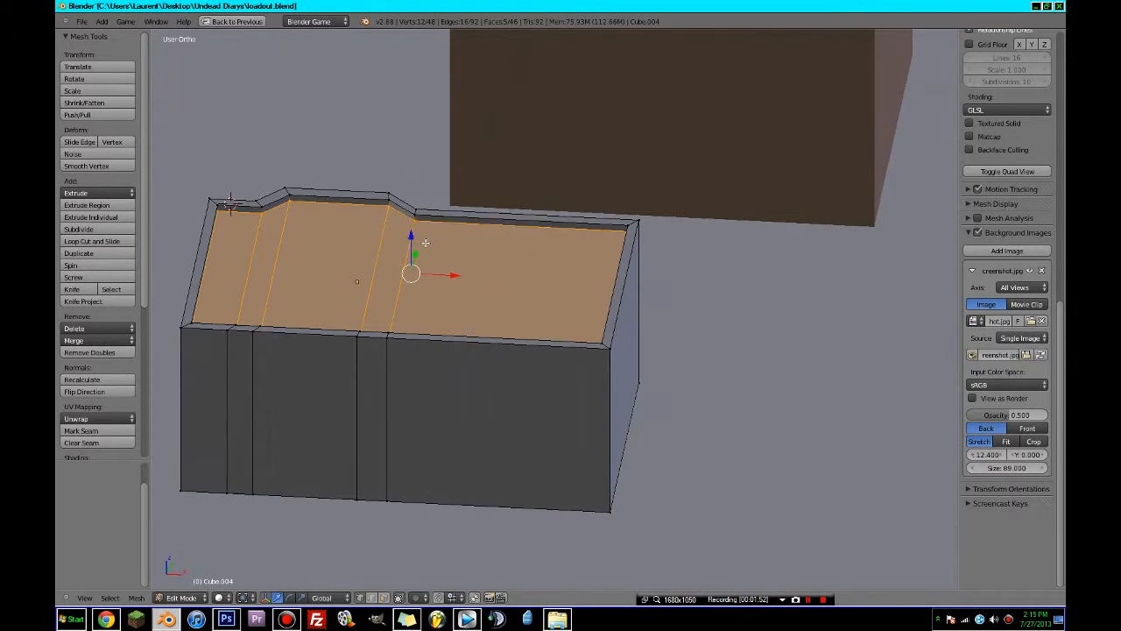
- Lower the inner roof faces about 2.2 and another 4.64 units along Z to the building's base, and save the file
{"action": "key", "text": "g"}
{"action": "key", "text": "z"}
{"action": "left_click", "coordinate": [421, 288]}
{"action": "key", "text": "KP_1"}
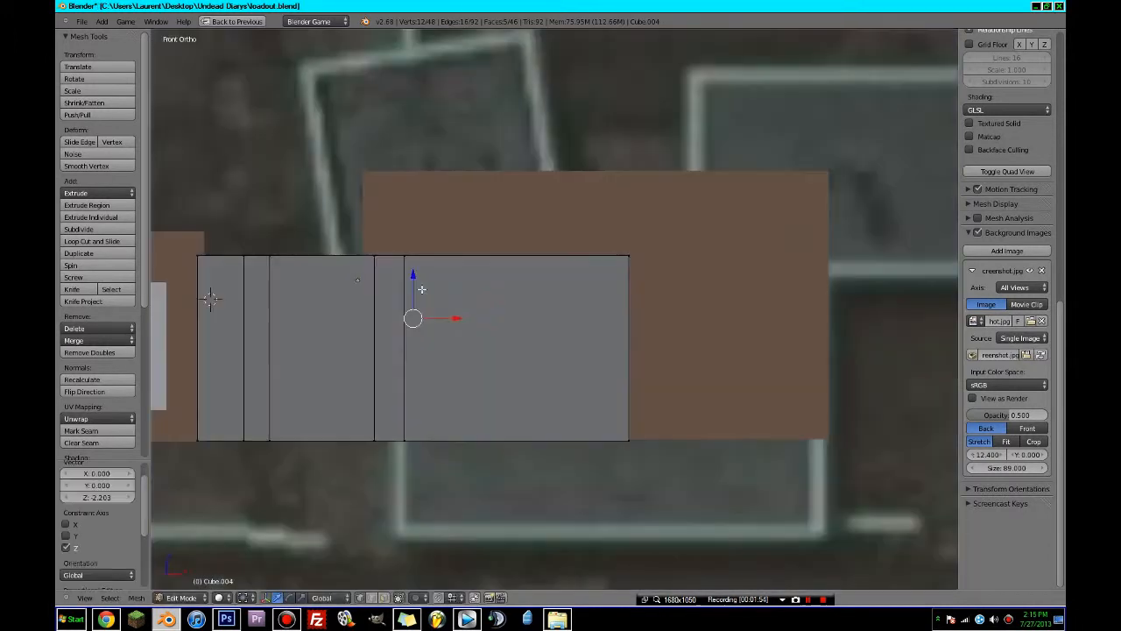
{"action": "key", "text": "z"}
{"action": "key", "text": "g"}
{"action": "key", "text": "z"}
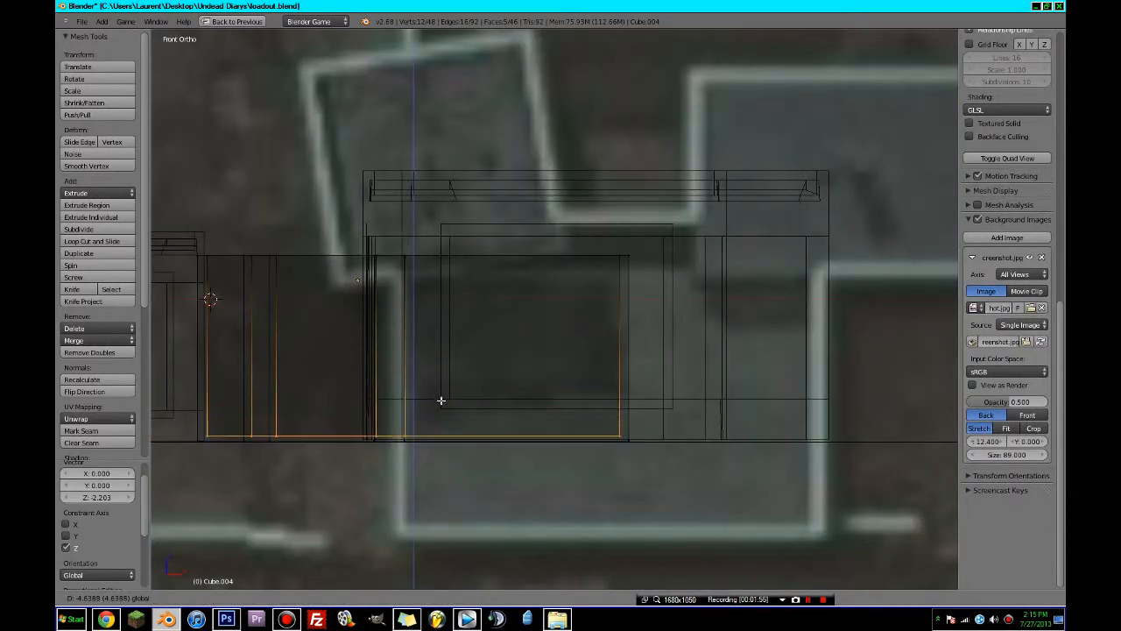
{"action": "left_click", "coordinate": [441, 402]}
{"action": "middle_click_drag", "start_coordinate": [438, 373], "coordinate": [466, 394]}
{"action": "key", "text": "Tab"}
{"action": "key", "text": "ctrl+s"}
{"action": "left_click", "coordinate": [465, 393]}
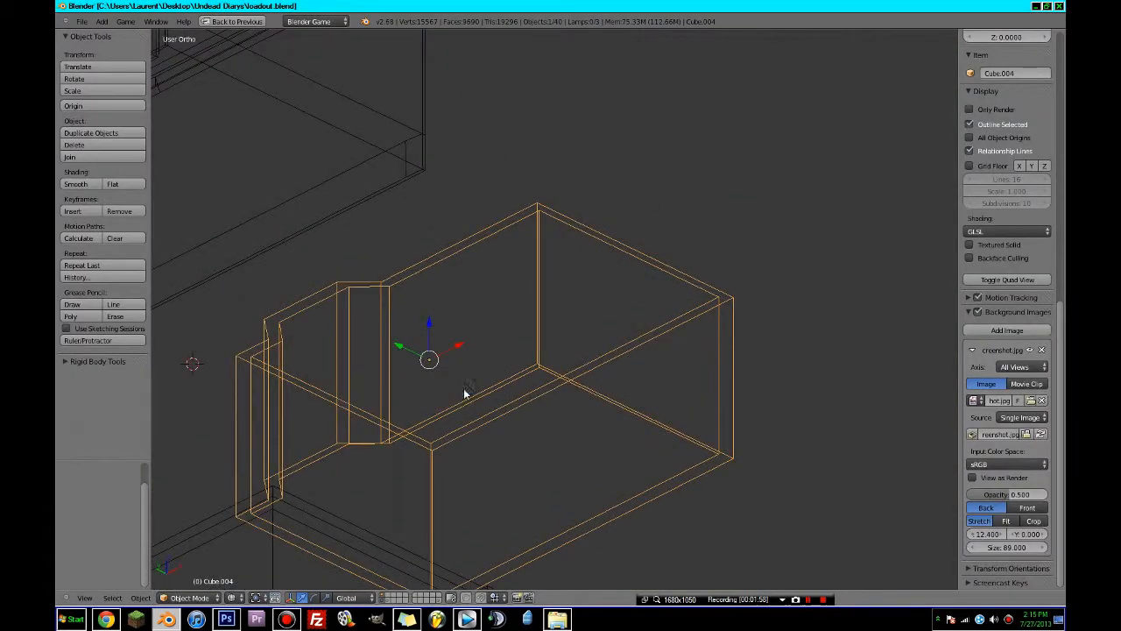
- Inspect the hollowed building in a different viewport shading, and return to editing its mesh in solid shading
{"action": "left_click", "coordinate": [235, 597]}
{"action": "left_click", "coordinate": [241, 546]}
{"action": "middle_click_drag", "start_coordinate": [298, 479], "coordinate": [420, 482]}
{"action": "left_click", "coordinate": [233, 597]}
{"action": "left_click", "coordinate": [241, 554]}
{"action": "mouse_move", "coordinate": [241, 554]}
{"action": "middle_mouse_down"}
{"action": "mouse_move", "coordinate": [537, 467]}
{"action": "mouse_move", "coordinate": [526, 513]}
{"action": "mouse_move", "coordinate": [600, 473]}
{"action": "mouse_move", "coordinate": [649, 474]}
{"action": "middle_mouse_up"}
{"action": "key", "text": "z"}
{"action": "key", "text": "Tab"}
{"action": "key", "text": "z"}
{"action": "middle_click_drag", "start_coordinate": [481, 473], "coordinate": [465, 444]}
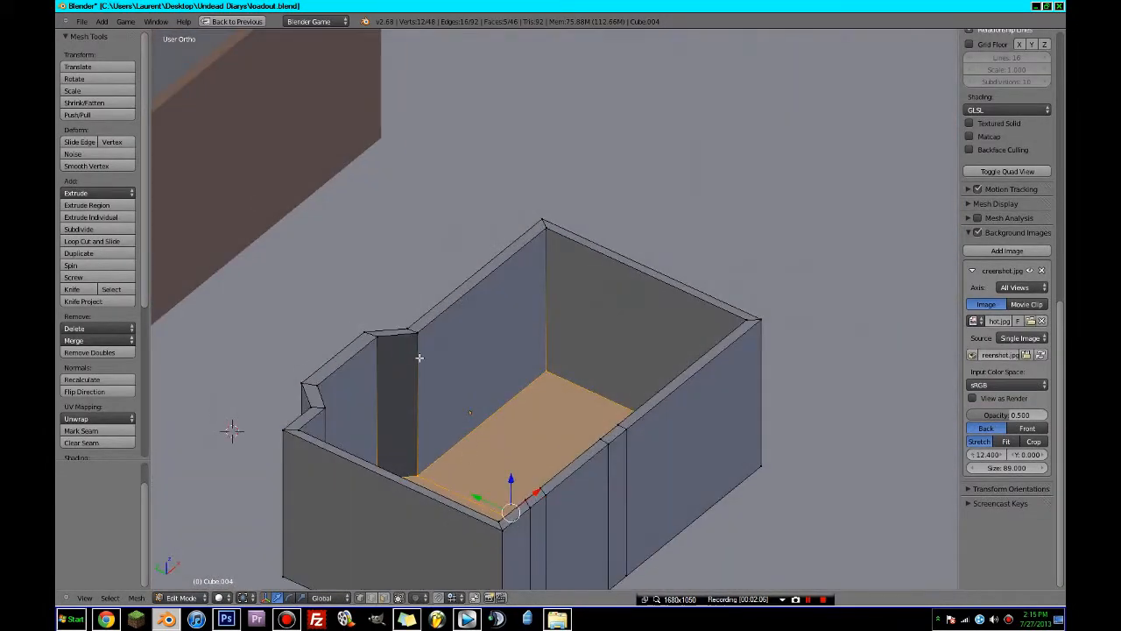
- Cut an edge loop around the inner walls just below the rim, fill it with a roof face, and save the file
{"action": "key", "text": "ctrl+r"}
{"action": "left_click", "coordinate": [415, 355]}
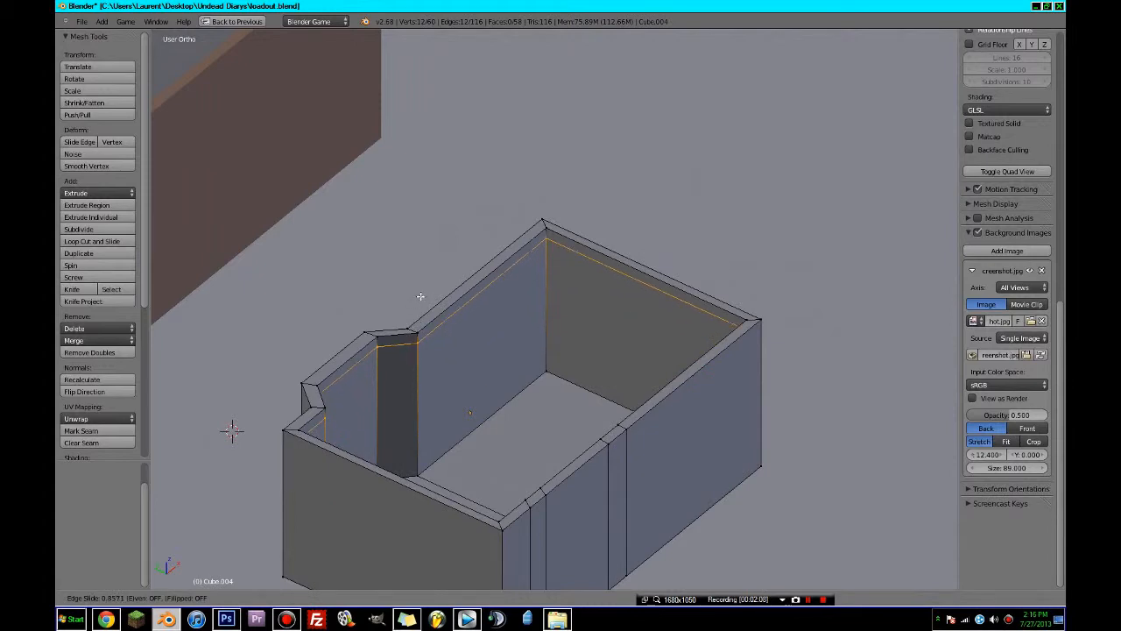
{"action": "left_click", "coordinate": [420, 297]}
{"action": "key", "text": "f"}
{"action": "middle_click_drag", "start_coordinate": [511, 336], "coordinate": [560, 337]}
{"action": "key", "text": "Tab"}
{"action": "key", "text": "ctrl+s"}
{"action": "left_click", "coordinate": [468, 375]}
- Cut two horizontal edge loops around the outer walls and scale them apart along Z to about 1.83
{"action": "key", "text": "Tab"}
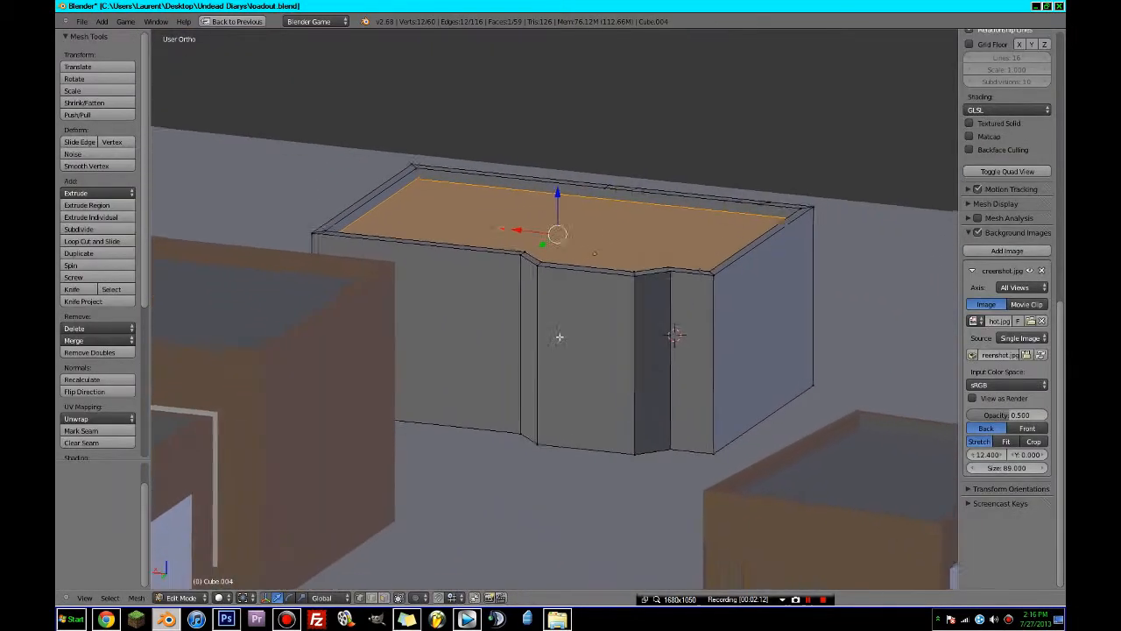
{"action": "key", "text": "ctrl+r"}
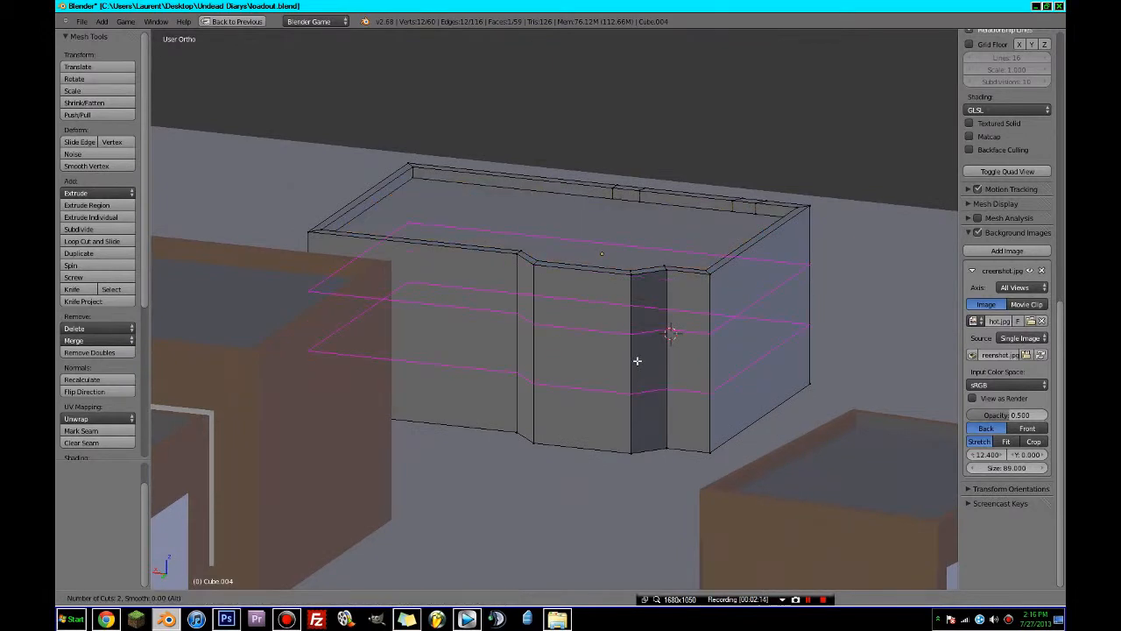
{"action": "left_click", "coordinate": [637, 357]}
{"action": "left_click", "coordinate": [633, 344]}
{"action": "key", "text": "s"}
{"action": "key", "text": "z"}
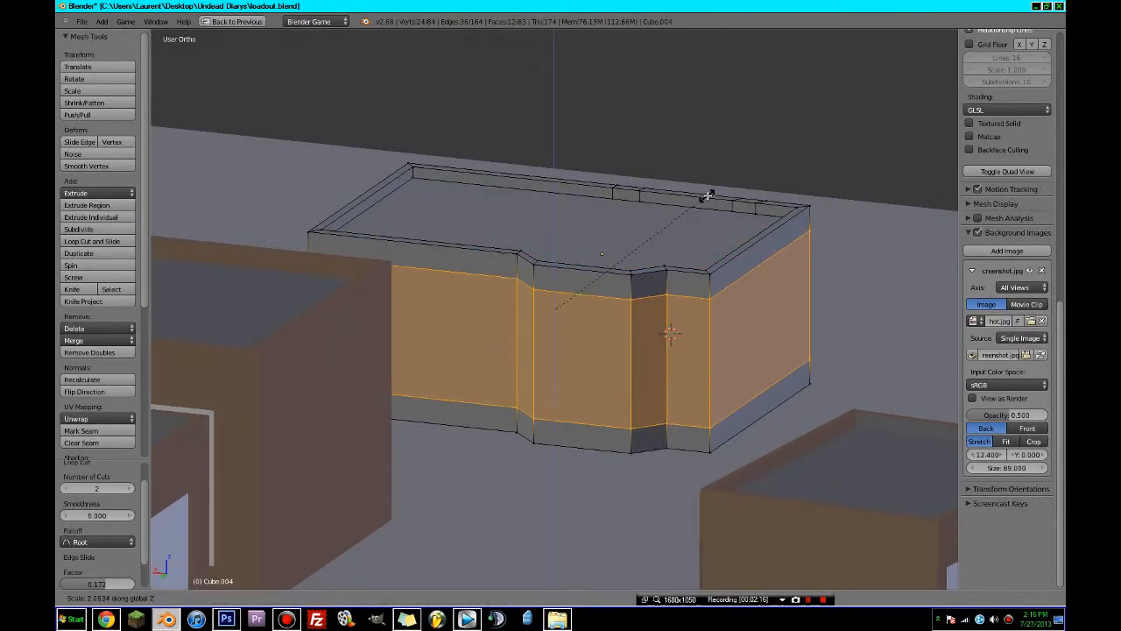
{"action": "left_click", "coordinate": [676, 205]}
{"action": "scroll", "coordinate": [676, 205], "scroll_direction": "up", "scroll_amount": 4}
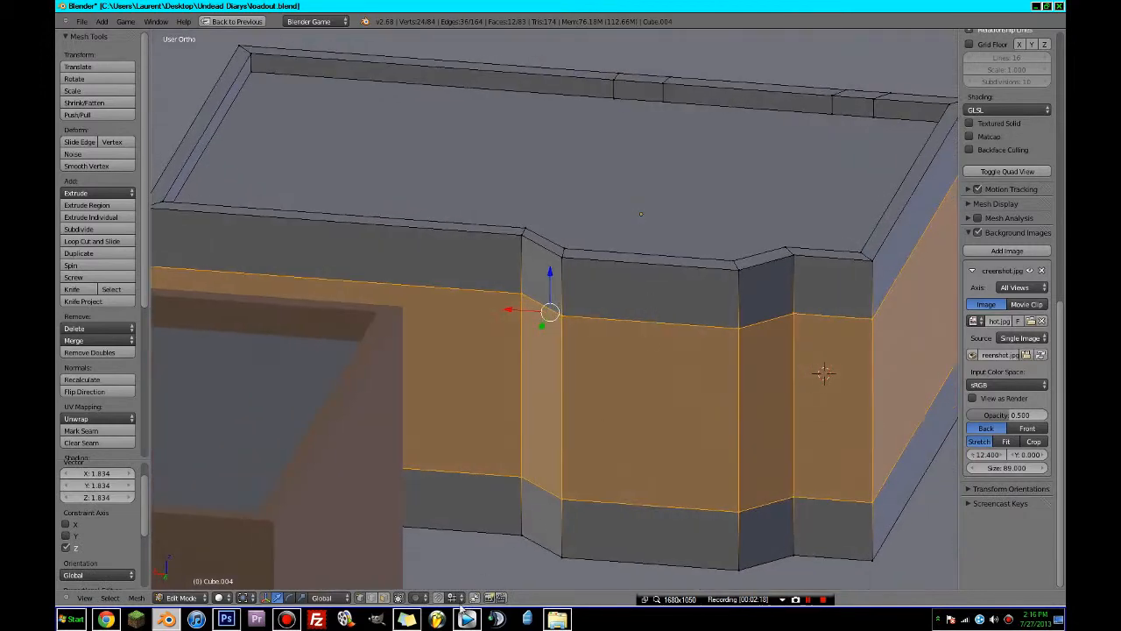
- Delete the middle face of the bay's front wall to make a window opening
{"action": "right_click", "coordinate": [629, 412]}
{"action": "key", "text": "x"}
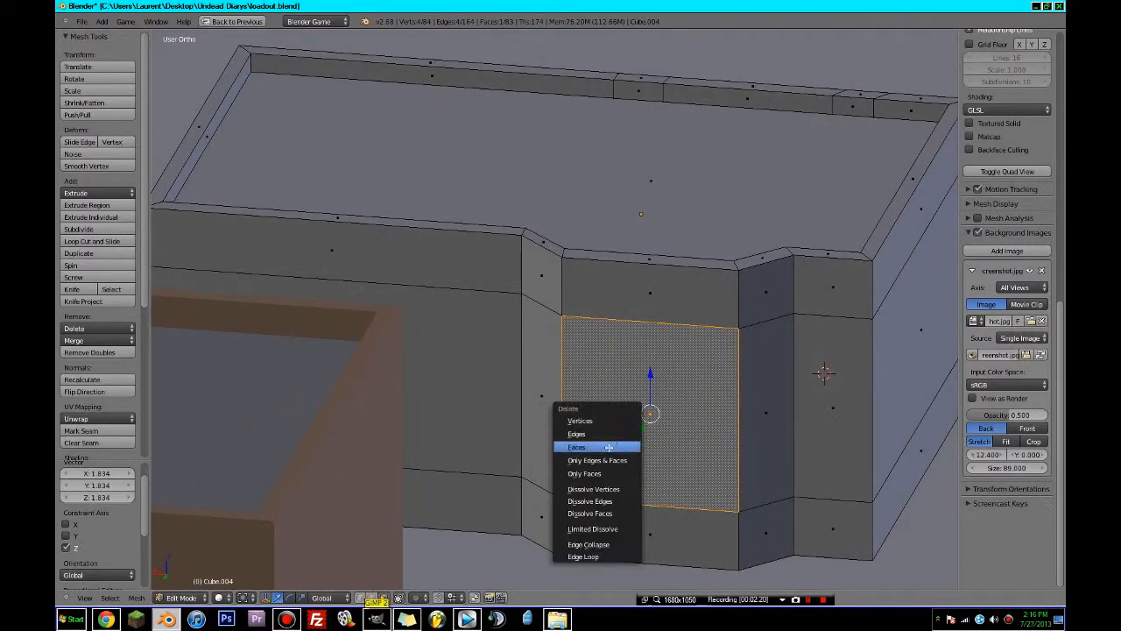
{"action": "left_click", "coordinate": [609, 447]}
{"action": "middle_click_drag", "start_coordinate": [651, 406], "coordinate": [600, 414]}
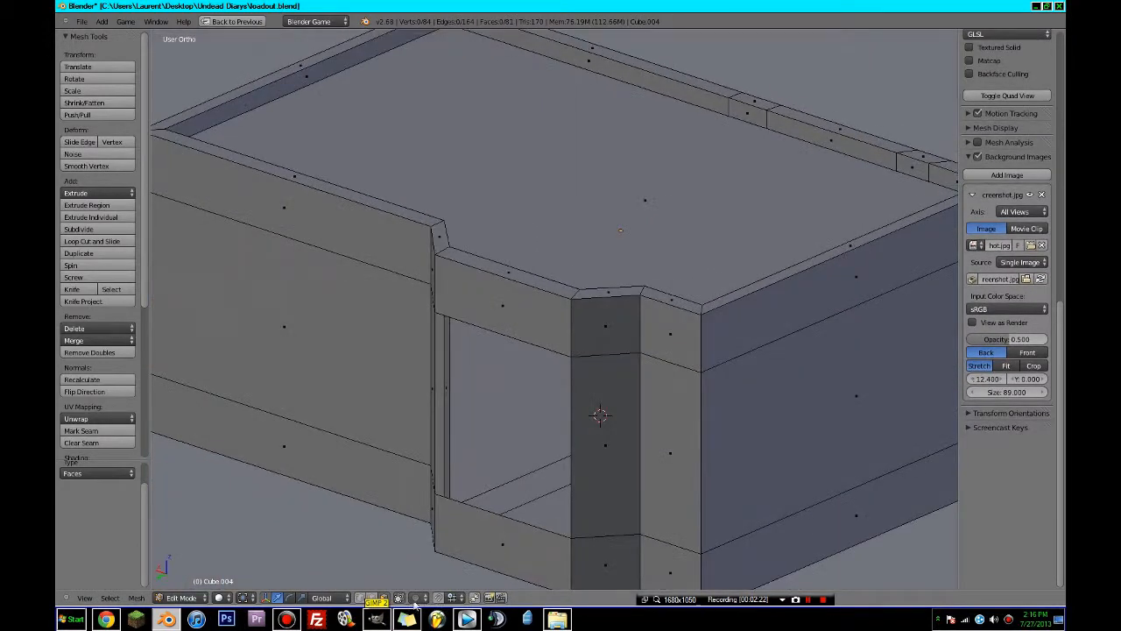
{"action": "middle_click_drag", "start_coordinate": [367, 578], "coordinate": [600, 546]}
{"action": "scroll", "coordinate": [688, 482], "scroll_direction": "down", "scroll_amount": 5}
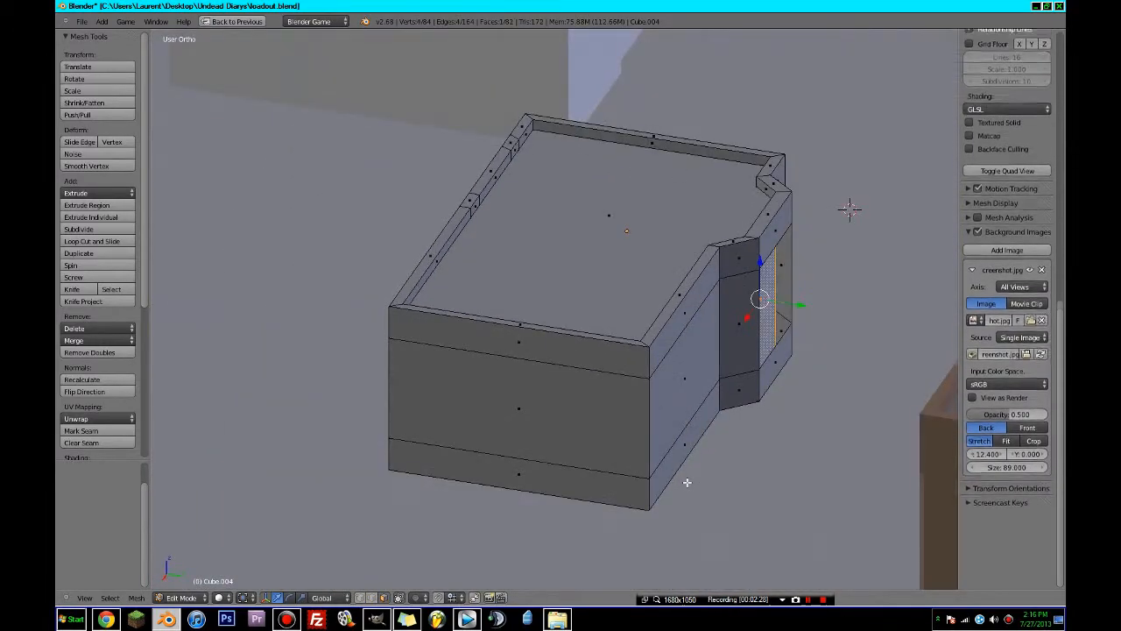
{"action": "right_click", "coordinate": [687, 482], "text": "alt"}
- Undo the window opening, the loop cuts, the roof fill and the hollowing, back to the plain block without a roof rim
{"action": "key", "text": "ctrl+z"}
{"action": "key", "text": "ctrl+z"}
{"action": "key", "text": "ctrl+z"}
{"action": "key", "text": "ctrl+z"}
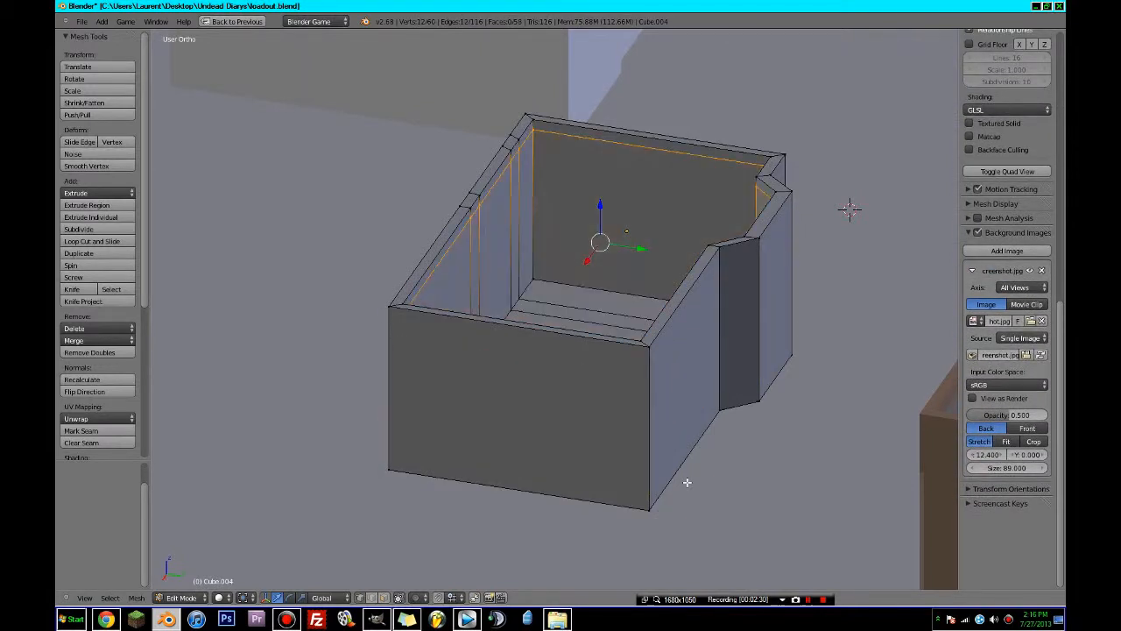
{"action": "key", "text": "ctrl+z"}
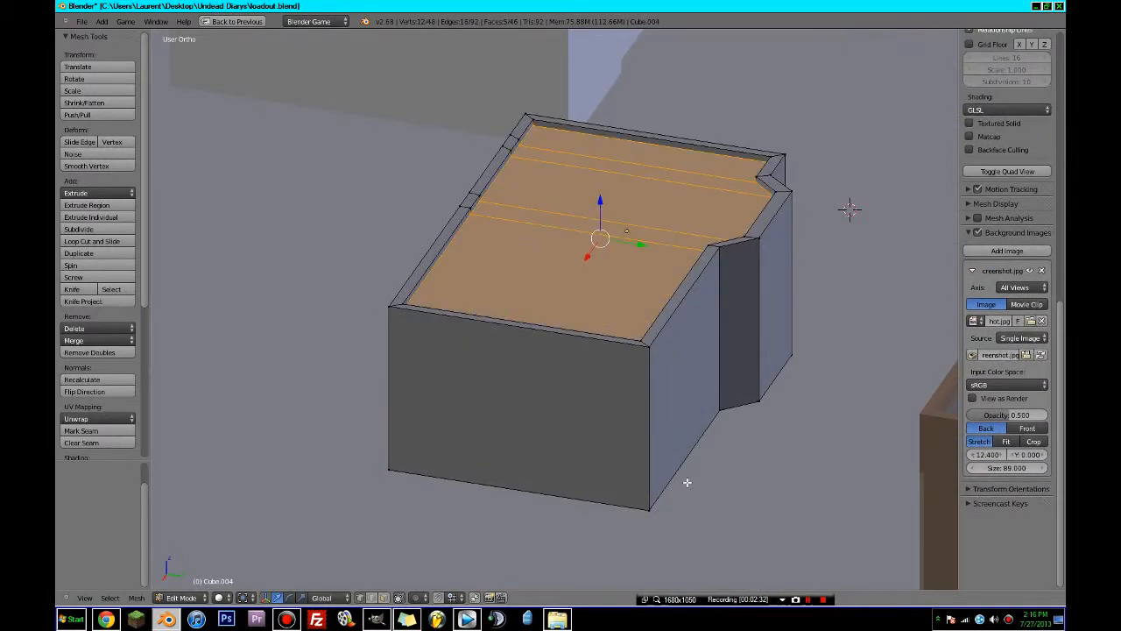
{"action": "key", "text": "ctrl+z"}
{"action": "mouse_move", "coordinate": [686, 481]}
{"action": "middle_mouse_down"}
{"action": "mouse_move", "coordinate": [633, 476]}
{"action": "mouse_move", "coordinate": [670, 491]}
{"action": "middle_mouse_up"}
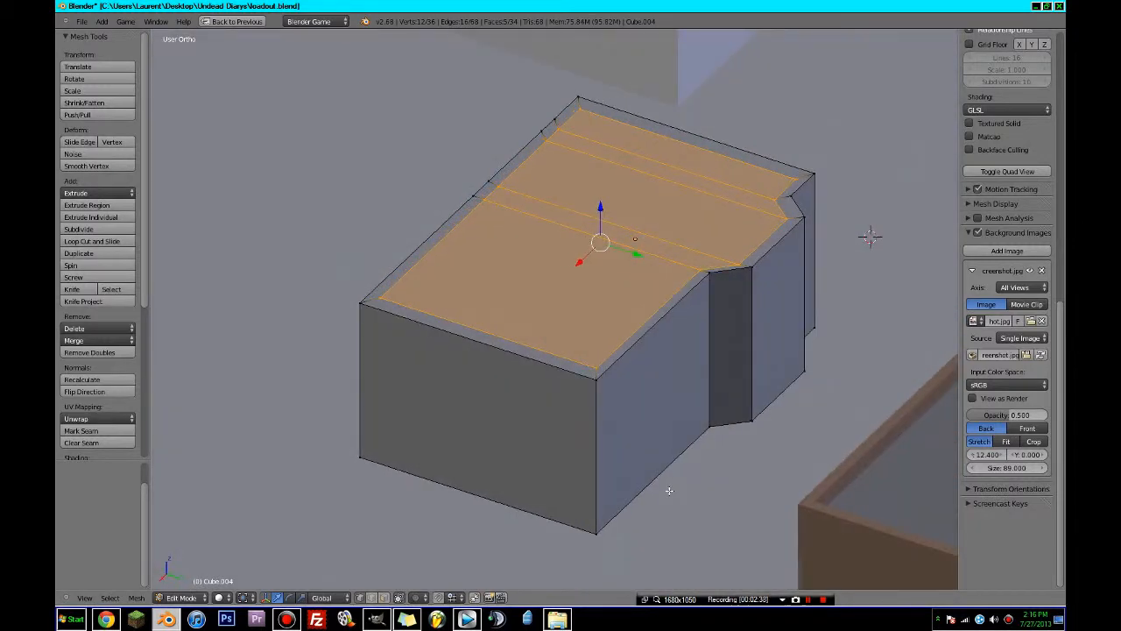
{"action": "key", "text": "ctrl+z"}
- Cut two horizontal edge loops around the building's walls and scale them apart along Z to about 2.33
{"action": "middle_click_drag", "start_coordinate": [670, 490], "coordinate": [571, 381]}
{"action": "key", "text": "ctrl+r"}
{"action": "left_click", "coordinate": [571, 380]}
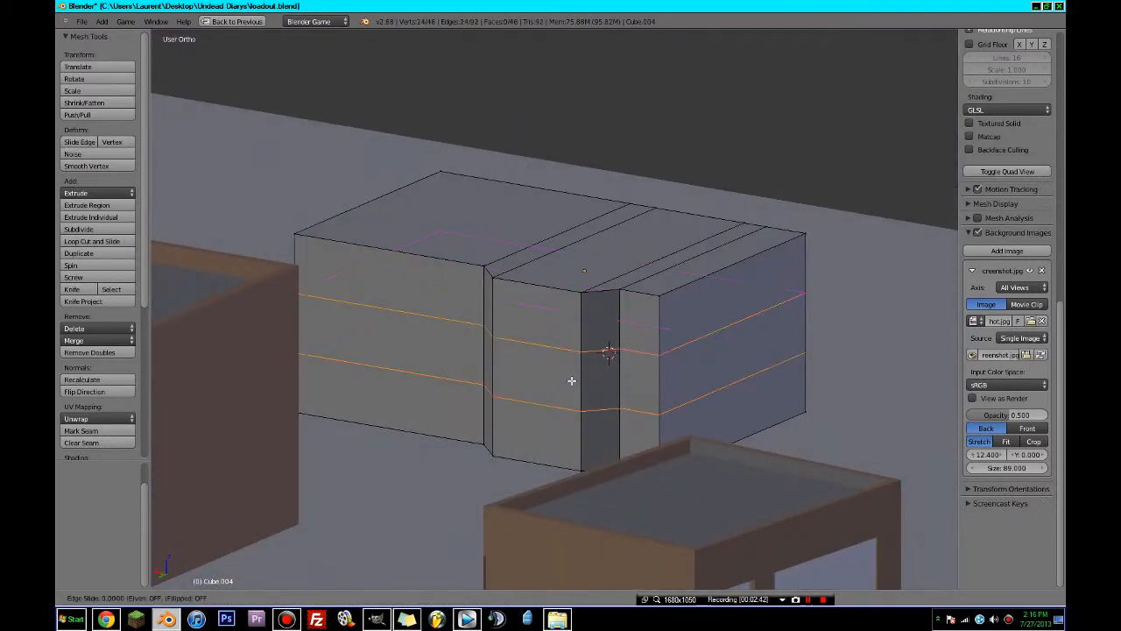
{"action": "key", "text": "s"}
{"action": "key", "text": "z"}
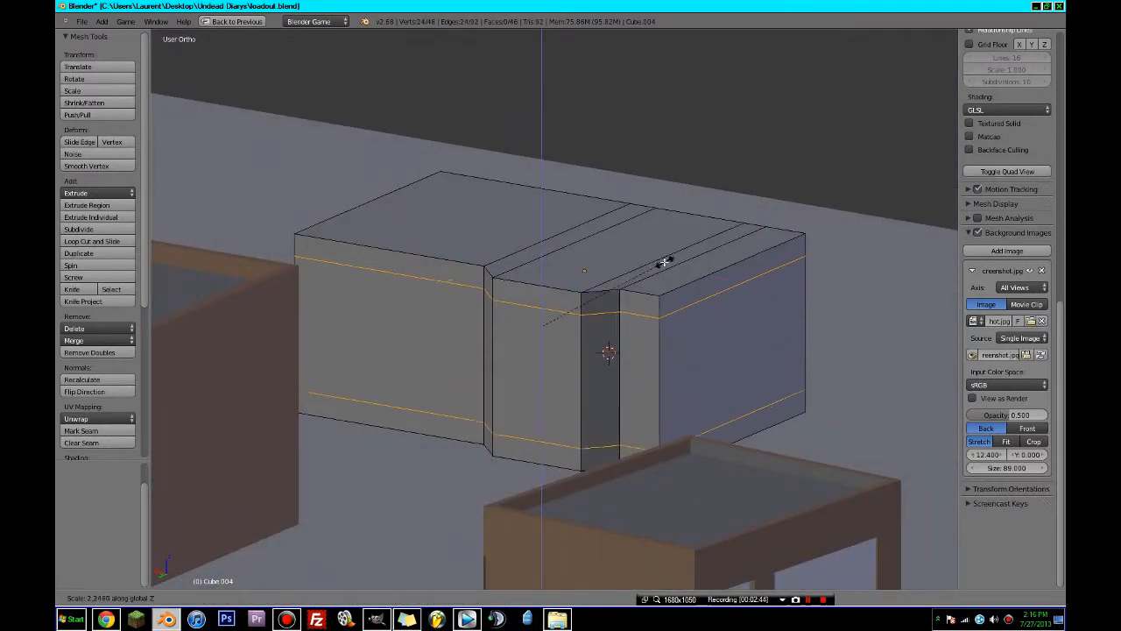
{"action": "left_click", "coordinate": [666, 260]}
- Cut two more edge loops across the long section beside the bay, dividing its front wall into three vertical strips
{"action": "middle_click_drag", "start_coordinate": [660, 278], "coordinate": [708, 327]}
{"action": "key", "text": "ctrl+r"}
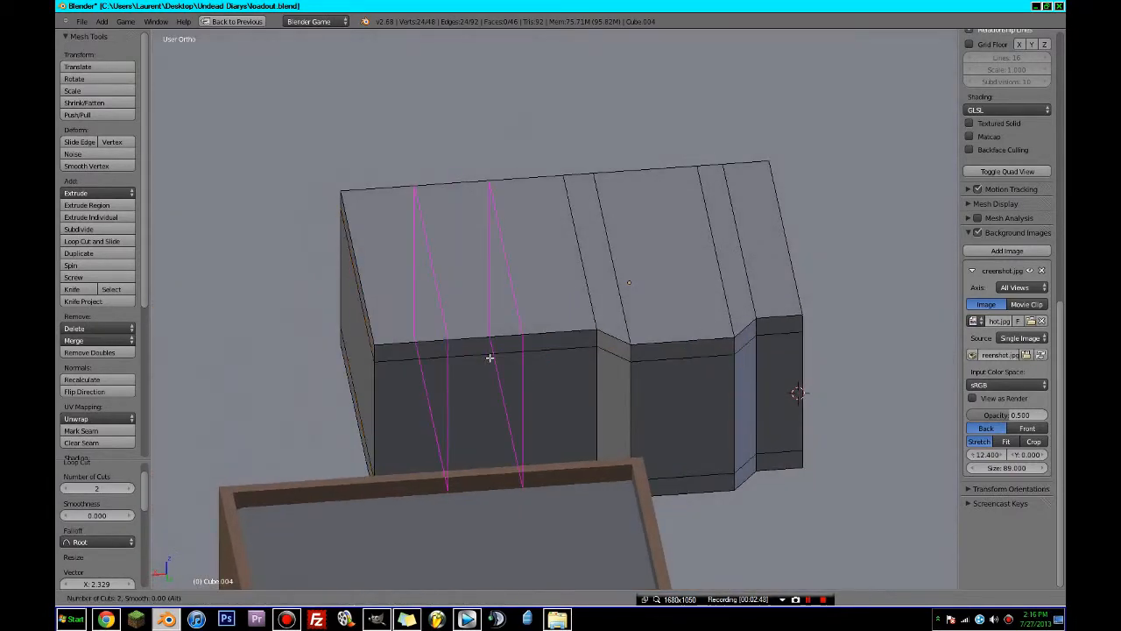
{"action": "left_click", "coordinate": [490, 357]}
{"action": "left_click", "coordinate": [556, 376]}
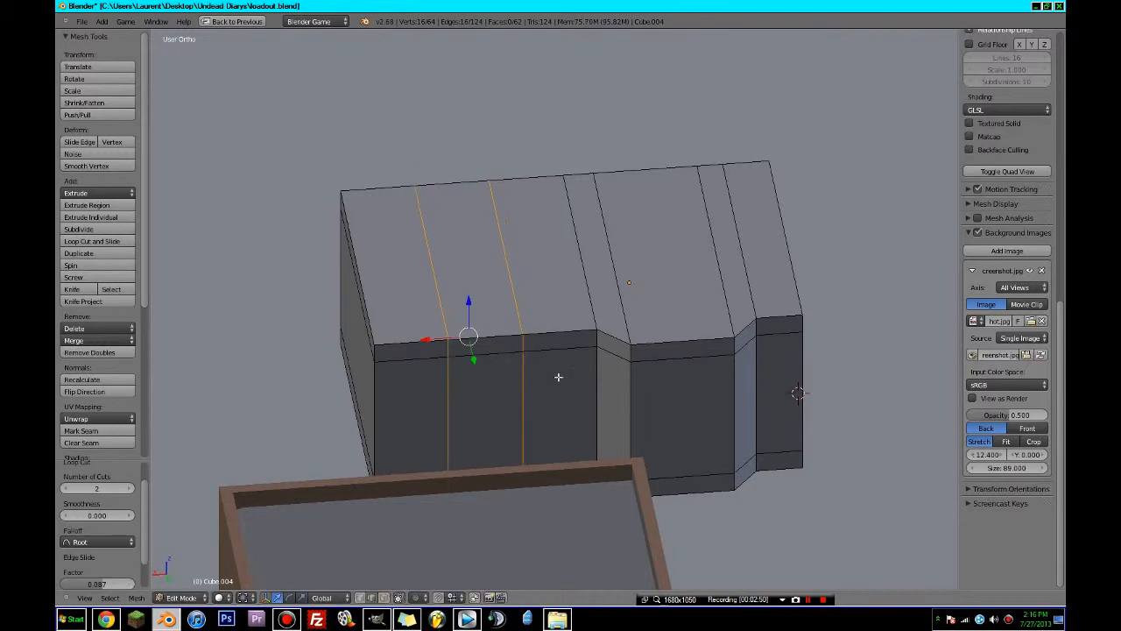
- Cut one more horizontal edge loop around the walls and slide it up near the existing upper loop
{"action": "middle_click_drag", "start_coordinate": [556, 376], "coordinate": [430, 344]}
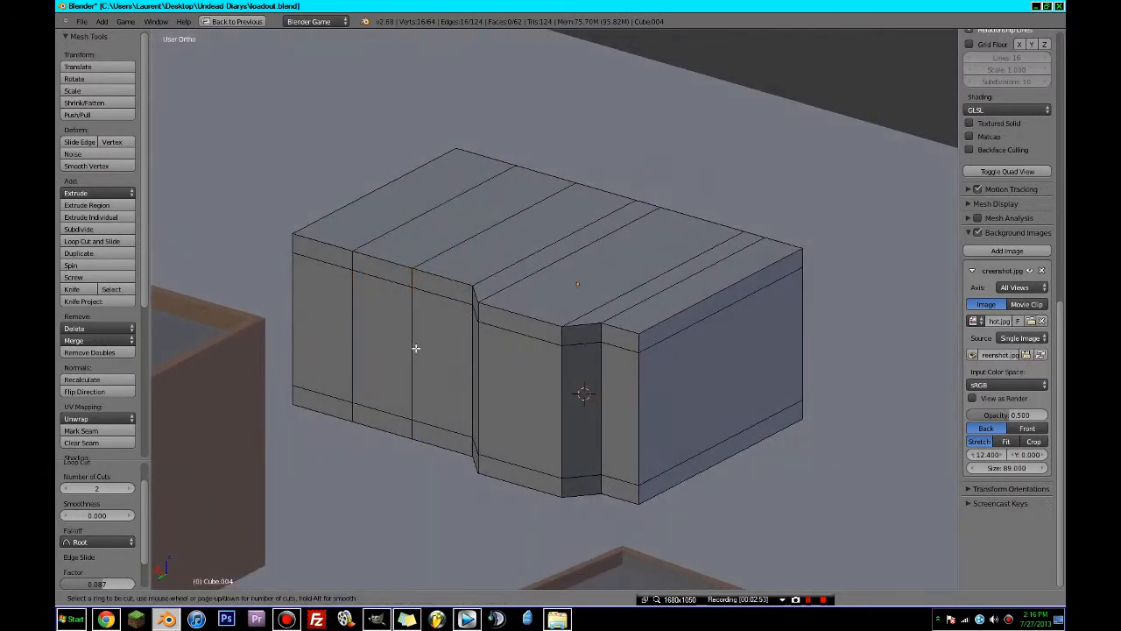
{"action": "left_click", "coordinate": [630, 389]}
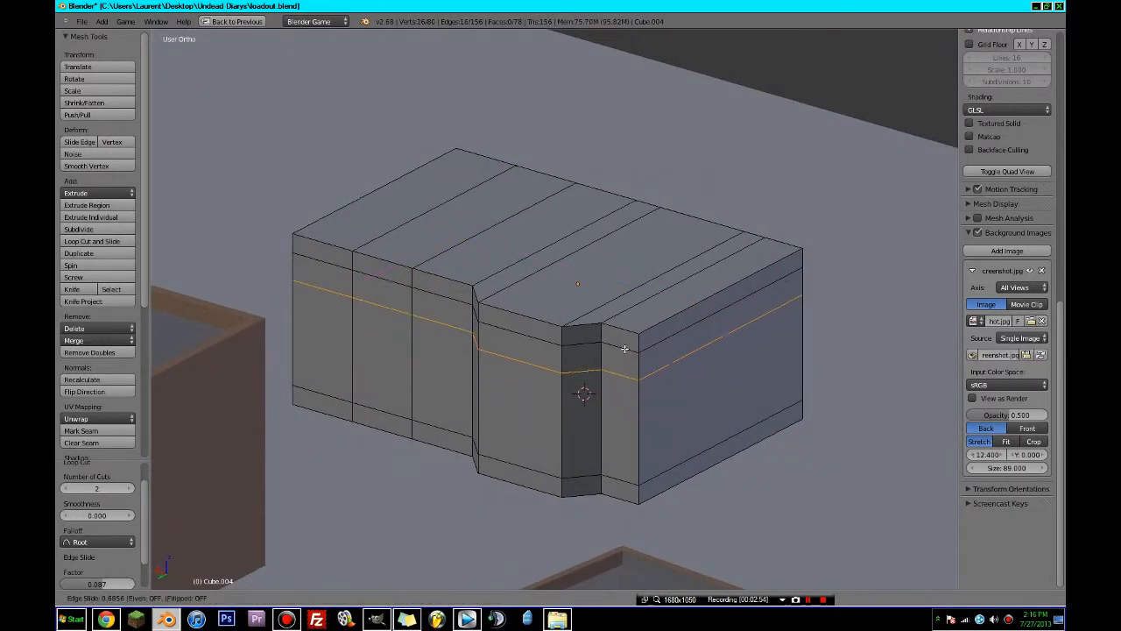
{"action": "left_click", "coordinate": [628, 341]}
- Extrude all the roof faces in place, scale them inward to about 0.94 in top view, and shift them about -0.07 along X
{"action": "middle_click_drag", "start_coordinate": [627, 343], "coordinate": [640, 373]}
{"action": "key", "text": "a"}
{"action": "left_click", "coordinate": [386, 599]}
{"action": "key", "text": "c"}
{"action": "left_click_drag", "start_coordinate": [400, 240], "coordinate": [703, 301]}
{"action": "key", "text": "KP_7"}
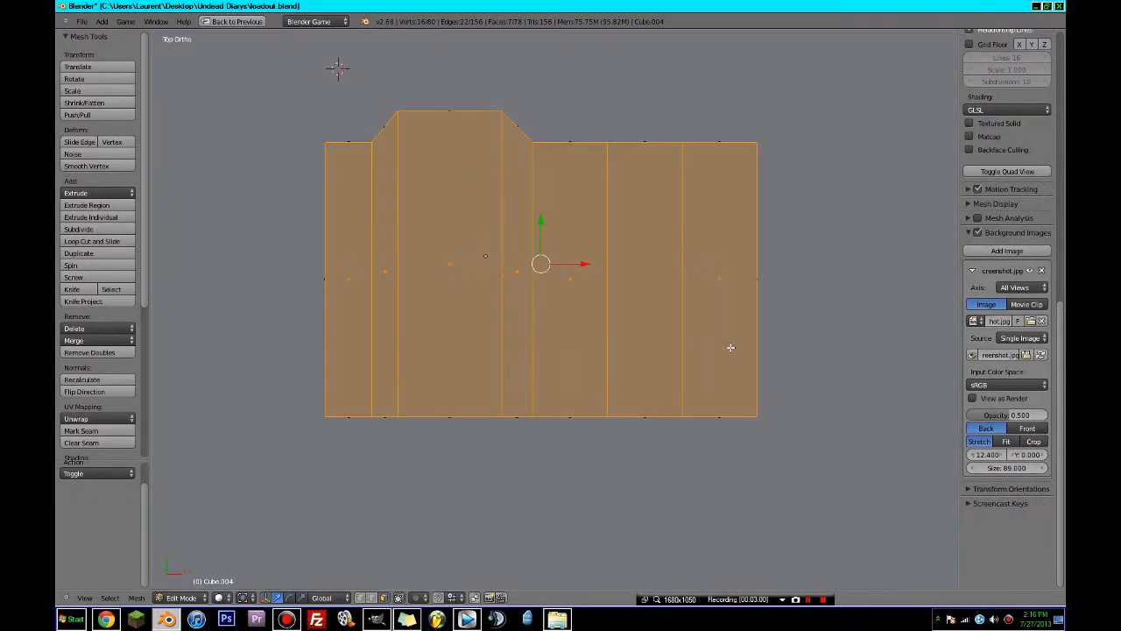
{"action": "key", "text": "e"}
{"action": "right_click", "coordinate": [830, 289]}
{"action": "key", "text": "s"}
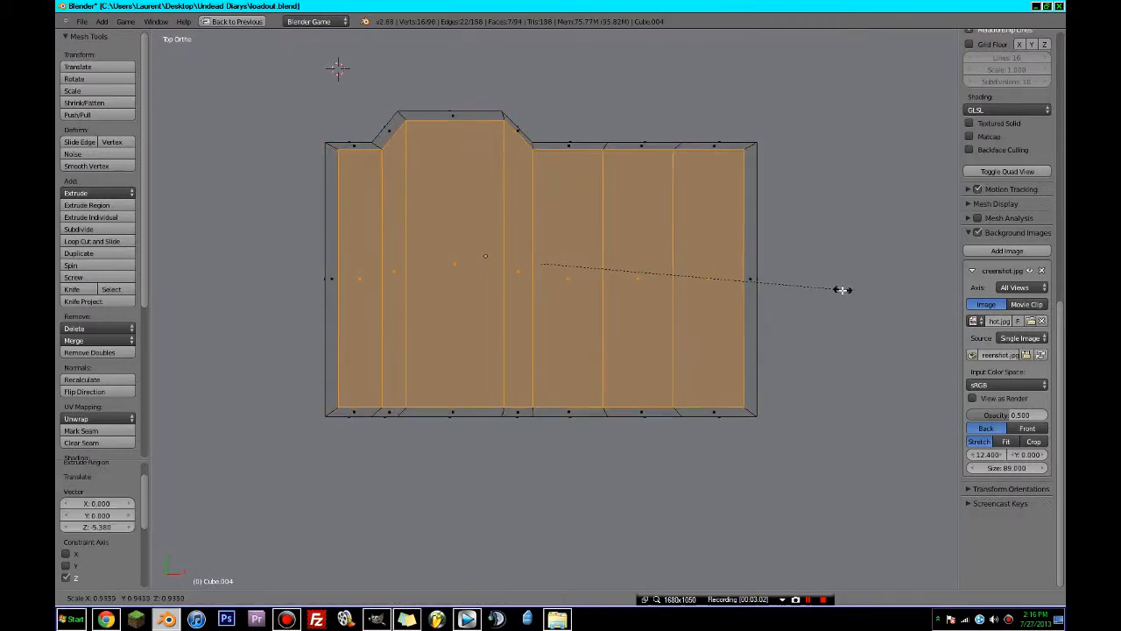
{"action": "left_click", "coordinate": [842, 290]}
{"action": "left_click_drag", "start_coordinate": [587, 264], "coordinate": [581, 262]}
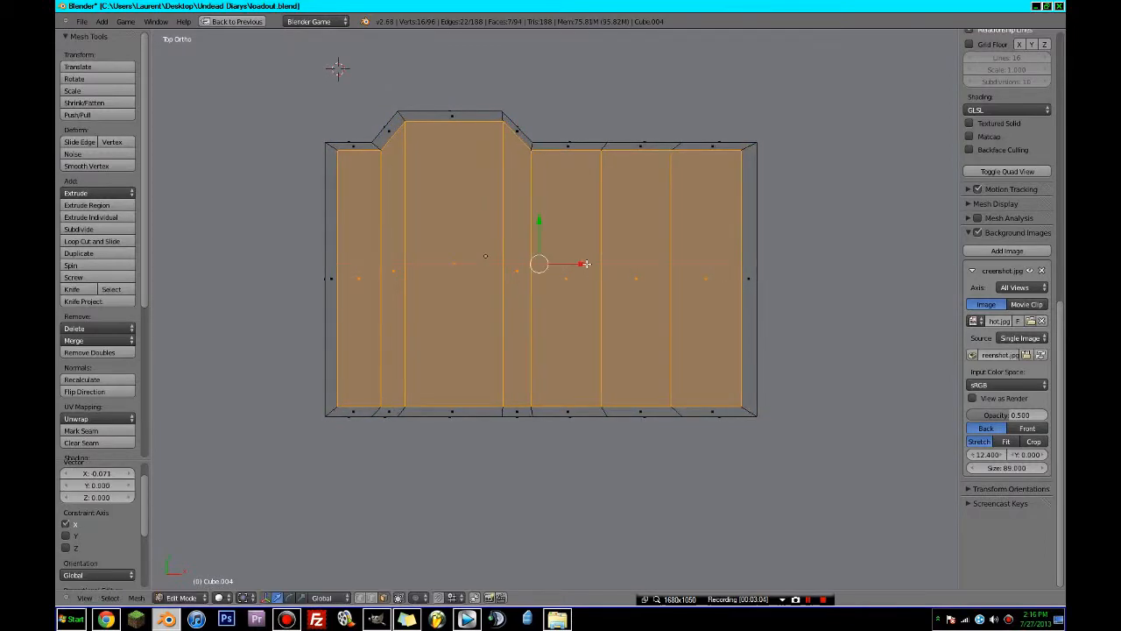
- Extrude the inner roof faces about 4.6 units downward and lower them about 2.59 more to the building's base
{"action": "middle_click_drag", "start_coordinate": [581, 263], "coordinate": [507, 193]}
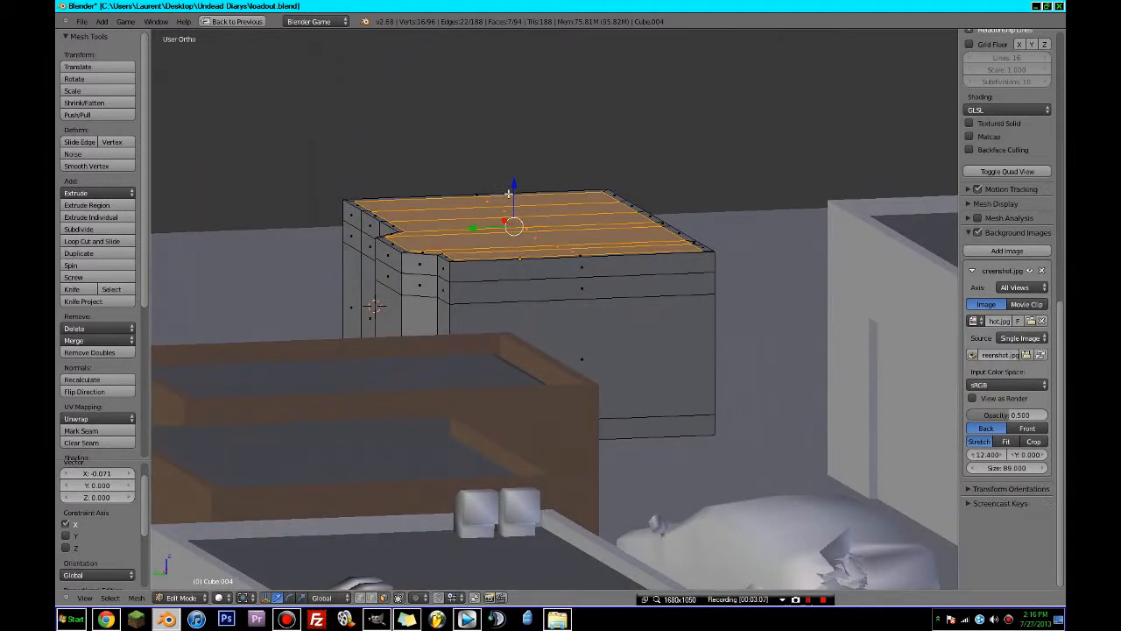
{"action": "left_click_drag", "start_coordinate": [512, 186], "coordinate": [546, 299]}
{"action": "key", "text": "e"}
{"action": "right_click", "coordinate": [549, 181]}
{"action": "middle_click_drag", "start_coordinate": [546, 299], "coordinate": [791, 321]}
{"action": "key", "text": "z"}
{"action": "key", "text": "KP_1"}
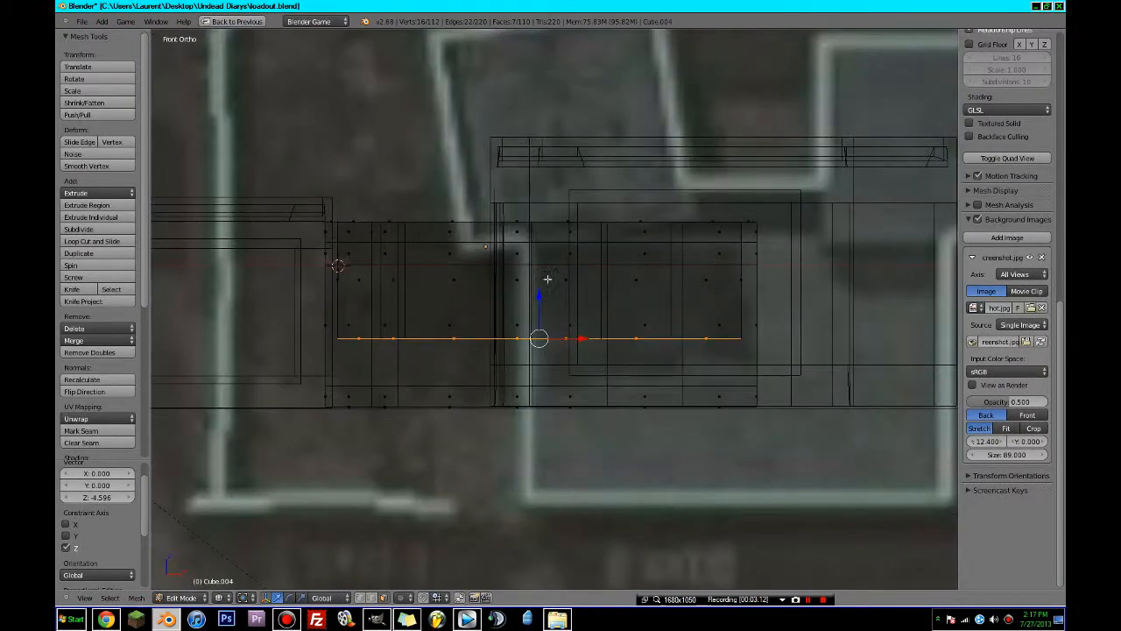
{"action": "left_click_drag", "start_coordinate": [522, 295], "coordinate": [565, 350]}
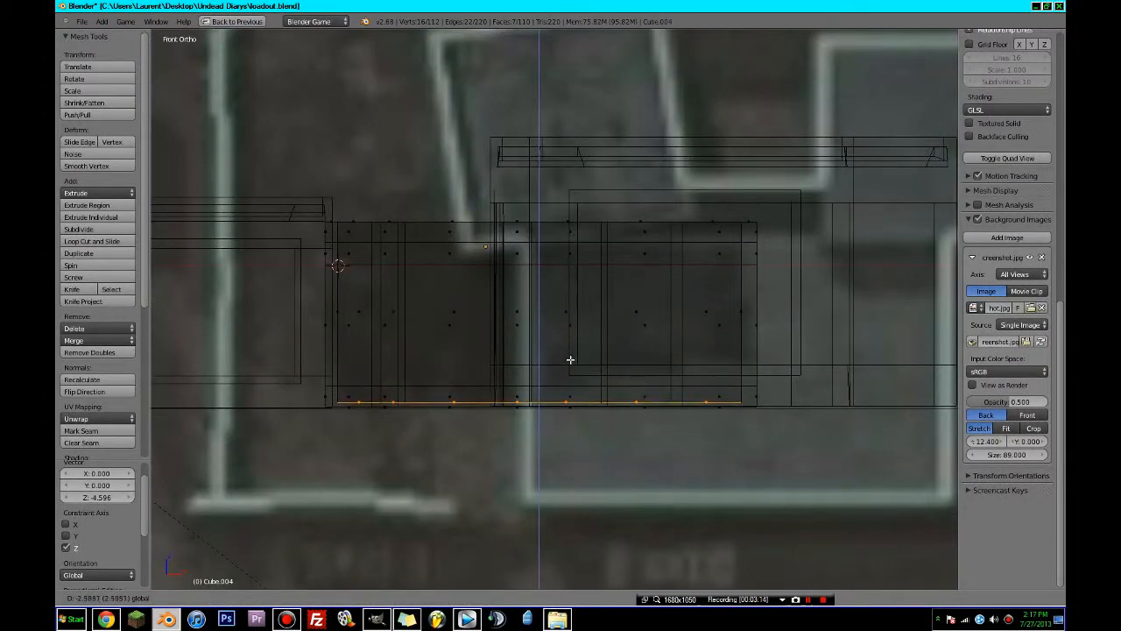
{"action": "left_click", "coordinate": [570, 359]}
{"action": "key", "text": "z"}
{"action": "middle_click_drag", "start_coordinate": [571, 360], "coordinate": [233, 333]}
{"action": "key", "text": "Tab"}
- Delete the outer and inner wall faces at the front of the bay to make a window opening
{"action": "scroll", "coordinate": [619, 365], "scroll_direction": "up", "scroll_amount": 3}
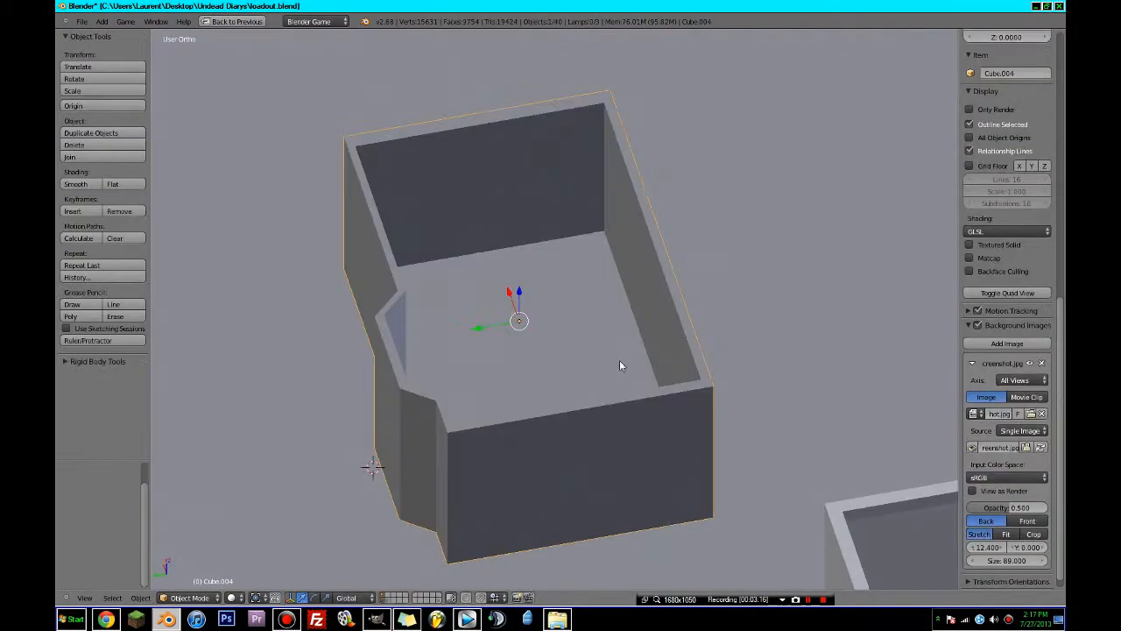
{"action": "middle_click_drag", "start_coordinate": [619, 365], "coordinate": [672, 333]}
{"action": "key", "text": "Tab"}
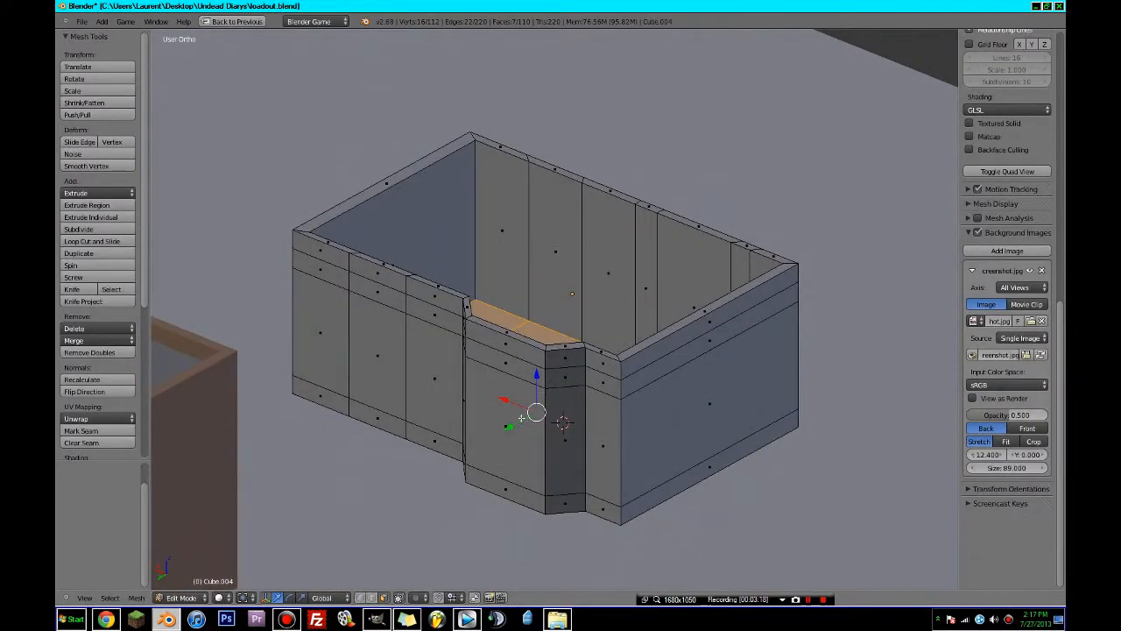
{"action": "left_click", "coordinate": [523, 424]}
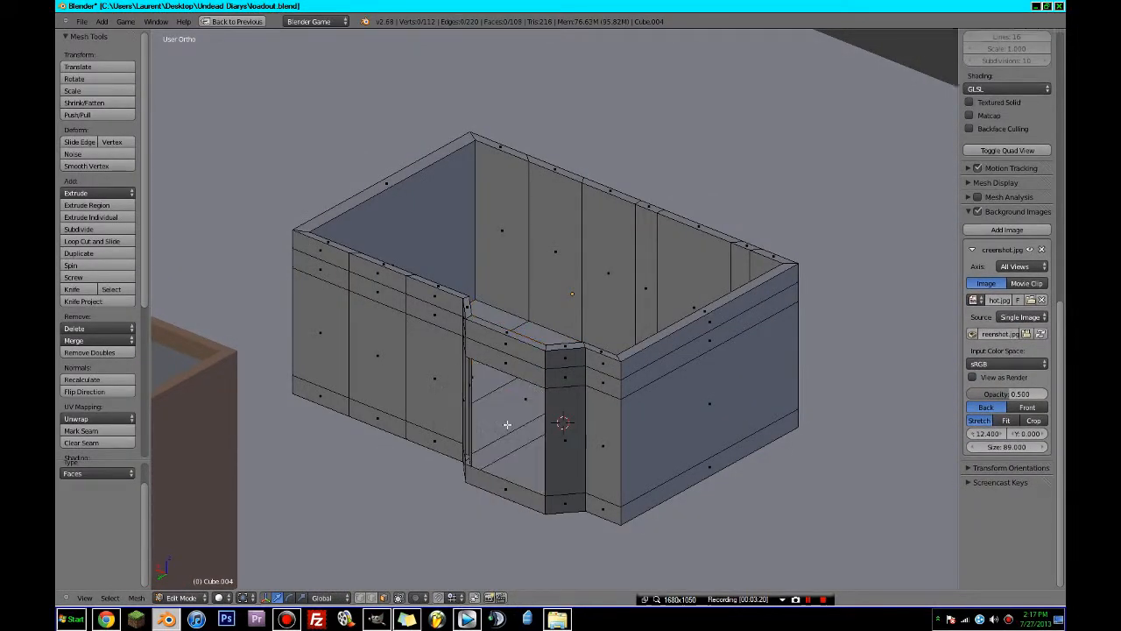
{"action": "middle_click_drag", "start_coordinate": [517, 425], "coordinate": [379, 371]}
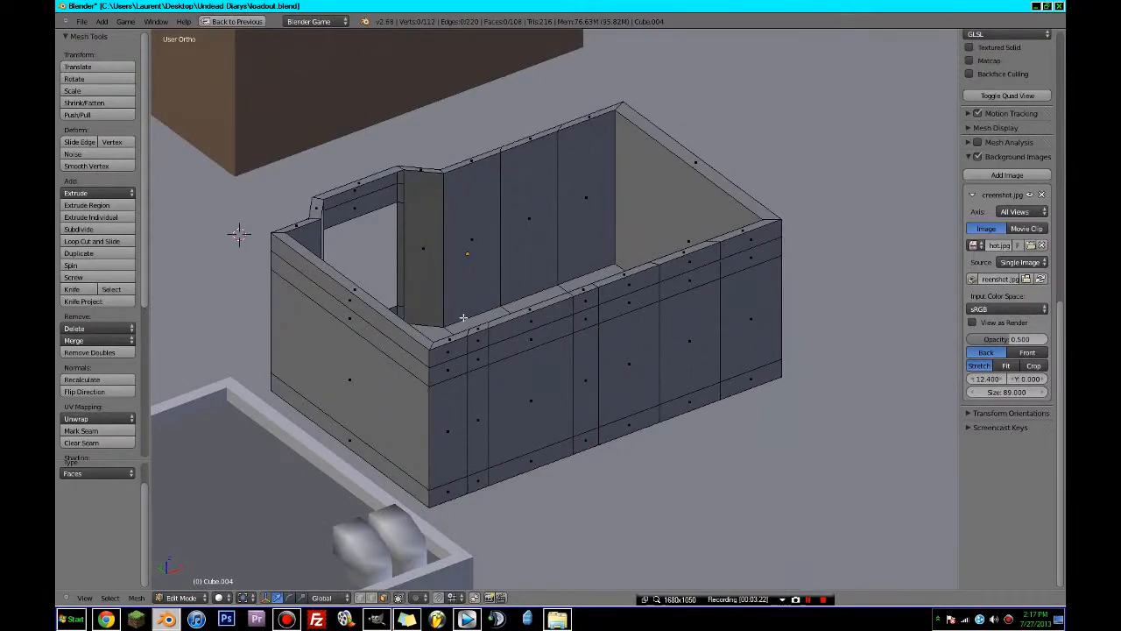
- Try to fill an edge loop of the building with a new face, and delete that face
{"action": "middle_click_drag", "start_coordinate": [464, 317], "coordinate": [309, 495]}
{"action": "right_click", "coordinate": [578, 400], "text": "alt"}
{"action": "key", "text": "f"}
{"action": "key", "text": "x"}
{"action": "left_click", "coordinate": [627, 395]}
- Cut two horizontal edge loops around the inner walls, sliding the upper one about 0.55 and the lower one about -0.68
{"action": "middle_click_drag", "start_coordinate": [410, 501], "coordinate": [481, 374]}
{"action": "middle_click_drag", "start_coordinate": [423, 404], "coordinate": [421, 365]}
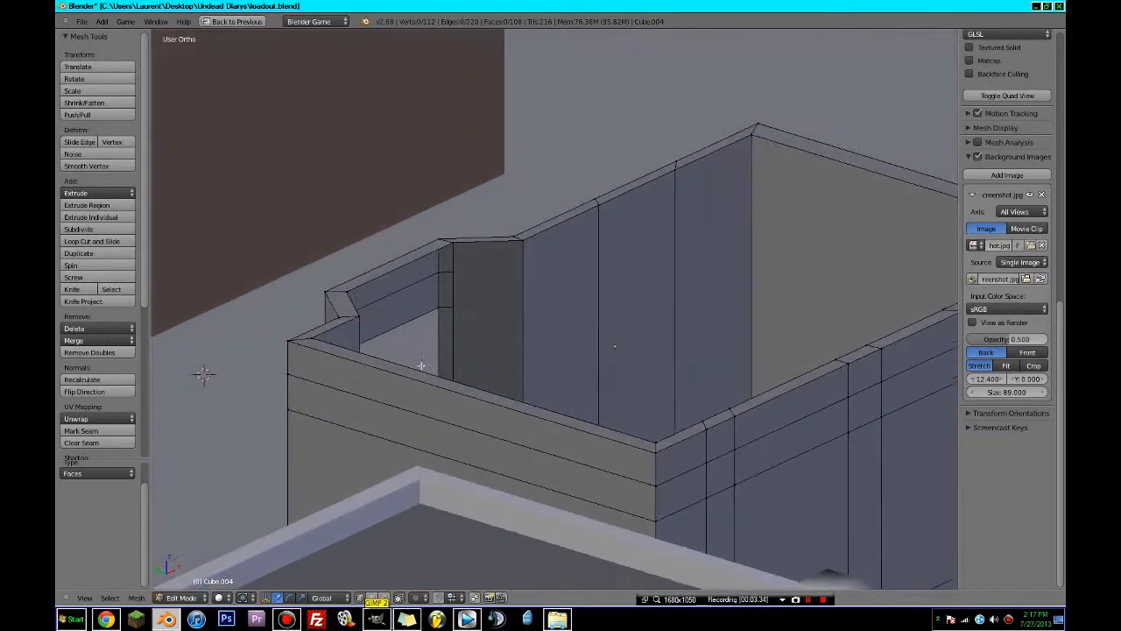
{"action": "key", "text": "ctrl+r"}
{"action": "left_click", "coordinate": [466, 320]}
{"action": "left_click", "coordinate": [483, 243]}
{"action": "middle_click_drag", "start_coordinate": [488, 251], "coordinate": [452, 316]}
{"action": "key", "text": "ctrl+r"}
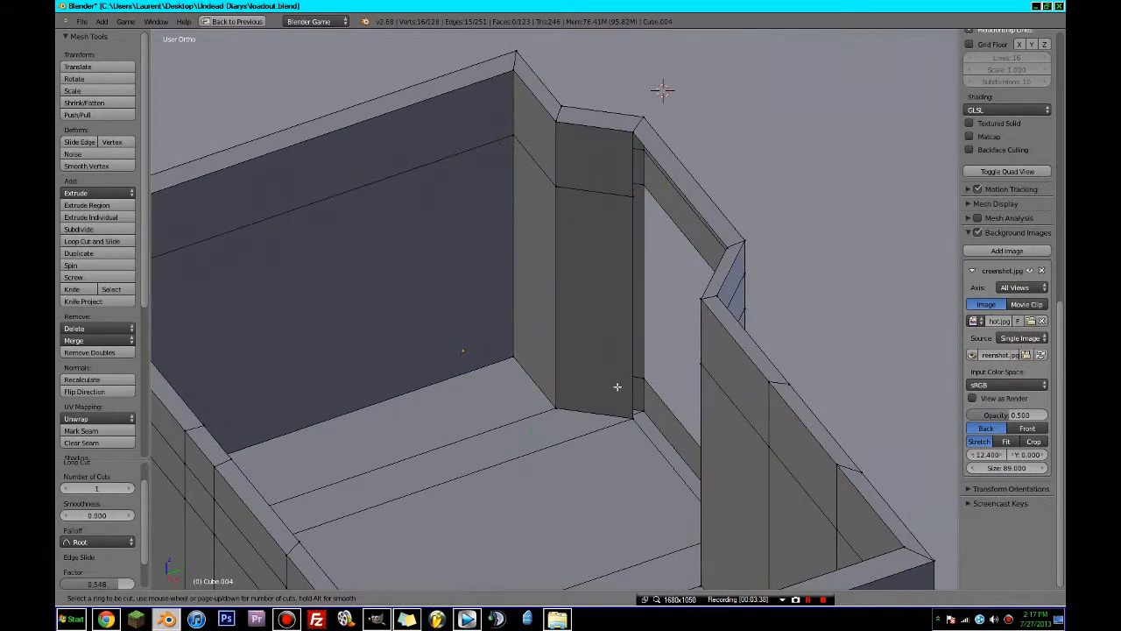
{"action": "left_click", "coordinate": [624, 378]}
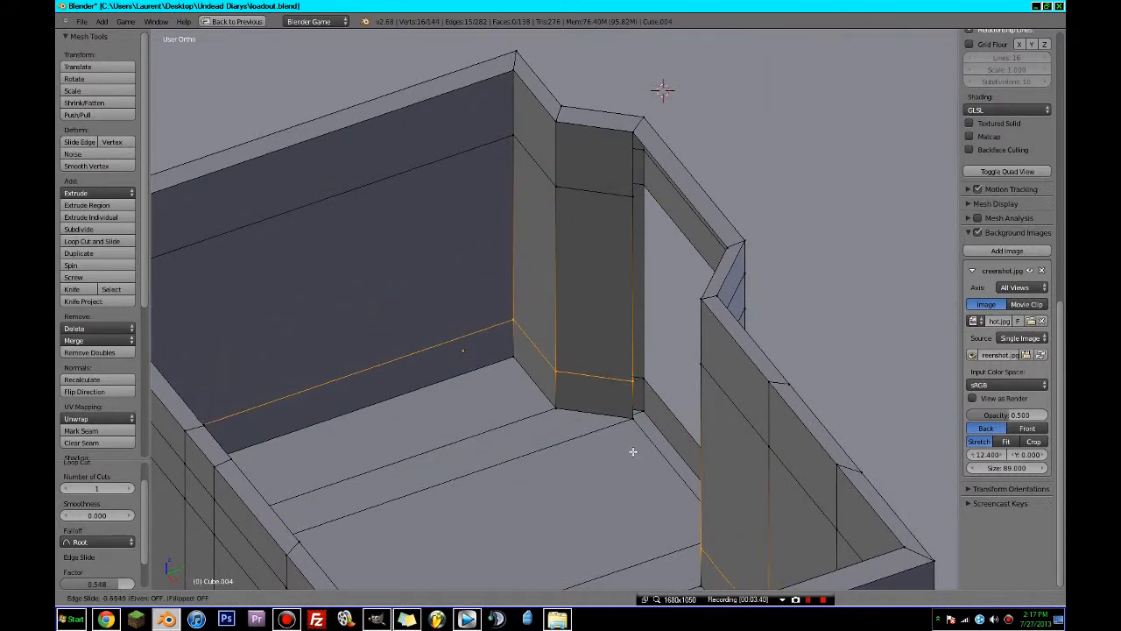
{"action": "left_click", "coordinate": [633, 451]}
- Fill the gap between the outer and inner walls along one edge of the bay's window opening, working in wireframe
{"action": "middle_click_drag", "start_coordinate": [633, 451], "coordinate": [671, 299]}
{"action": "right_click", "coordinate": [688, 440]}
{"action": "right_click", "coordinate": [711, 457], "text": "shift"}
{"action": "key", "text": "z"}
{"action": "right_click", "coordinate": [643, 201], "text": "shift"}
- Fill the gap between the outer and inner walls along one side of the bay's window opening
{"action": "middle_click_drag", "start_coordinate": [643, 201], "coordinate": [500, 285]}
{"action": "key", "text": "a"}
{"action": "key", "text": "c"}
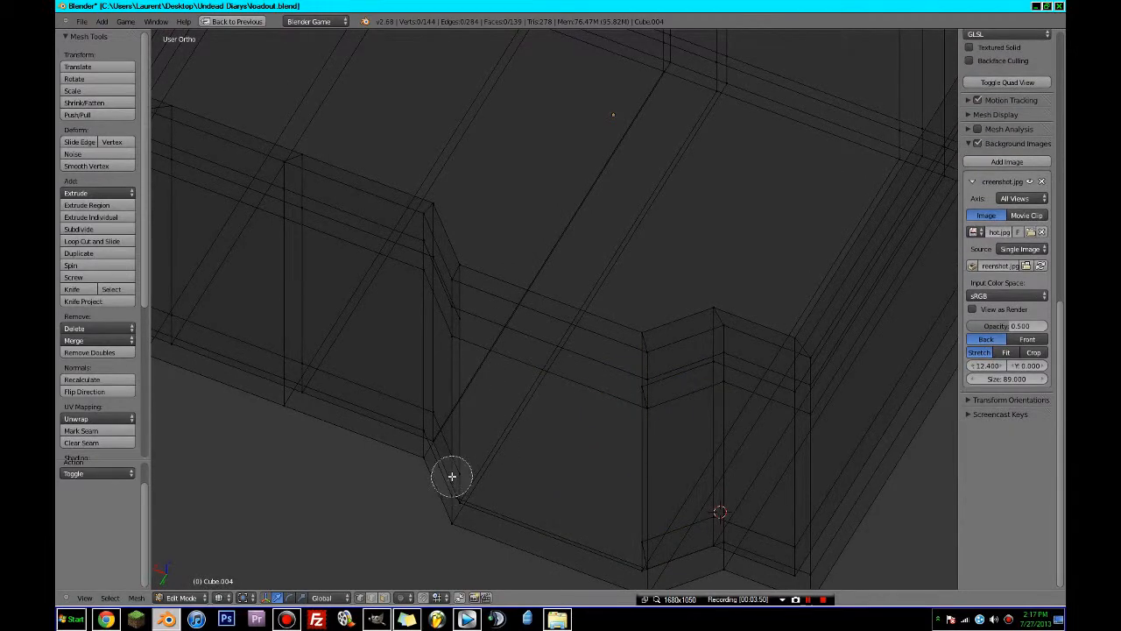
{"action": "left_click", "coordinate": [453, 476]}
{"action": "middle_click_drag", "start_coordinate": [463, 443], "coordinate": [456, 342]}
{"action": "key", "text": "c"}
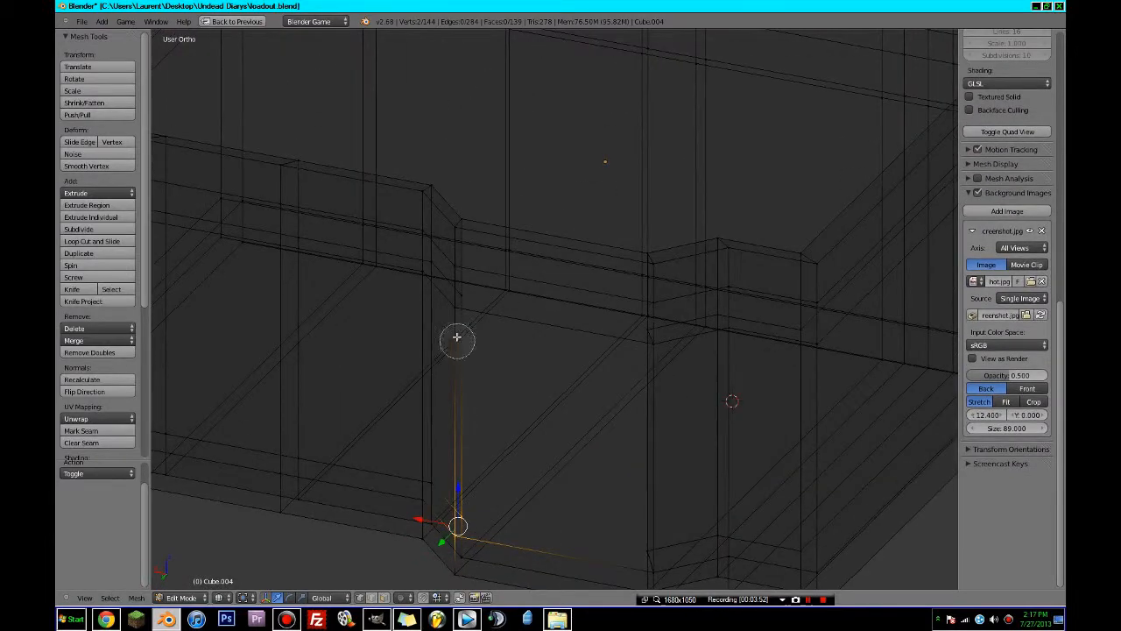
{"action": "left_click", "coordinate": [467, 307]}
{"action": "right_click", "coordinate": [468, 303]}
{"action": "key", "text": "f"}
- Fill the wall gaps along the top and the other side of the bay's window opening
{"action": "key", "text": "a"}
{"action": "key", "text": "c"}
{"action": "left_click", "coordinate": [456, 307]}
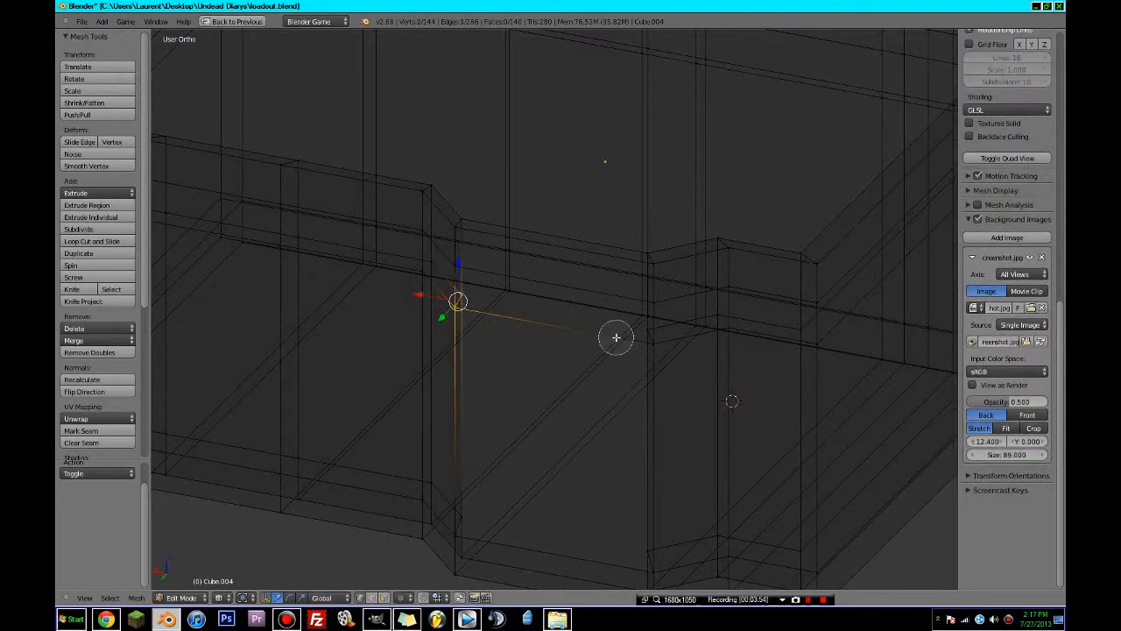
{"action": "key", "text": "f"}
{"action": "key", "text": "a"}
{"action": "key", "text": "c"}
{"action": "left_click", "coordinate": [647, 559]}
{"action": "right_click", "coordinate": [647, 559]}
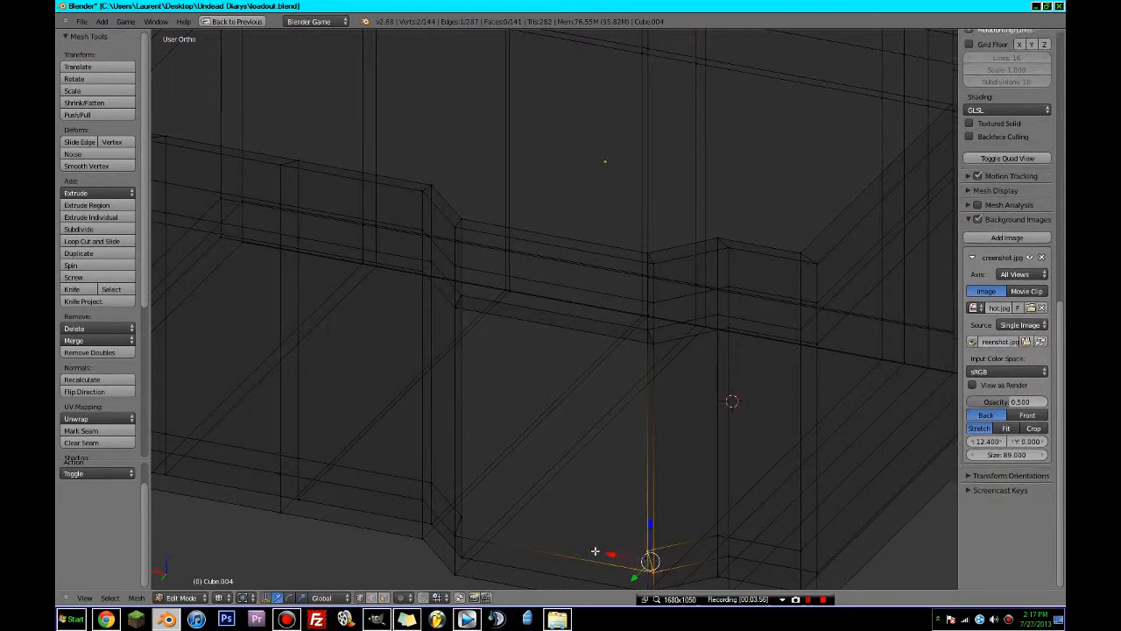
{"action": "mouse_move", "coordinate": [601, 485]}
{"action": "middle_mouse_down"}
{"action": "mouse_move", "coordinate": [533, 486]}
{"action": "mouse_move", "coordinate": [395, 525]}
{"action": "mouse_move", "coordinate": [295, 493]}
{"action": "mouse_move", "coordinate": [444, 432]}
{"action": "mouse_move", "coordinate": [568, 55]}
{"action": "mouse_move", "coordinate": [569, 363]}
{"action": "mouse_move", "coordinate": [594, 196]}
{"action": "mouse_move", "coordinate": [608, 193]}
{"action": "mouse_move", "coordinate": [504, 208]}
{"action": "middle_mouse_up"}
{"action": "key", "text": "z"}
{"action": "key", "text": "a"}
{"action": "right_click", "coordinate": [584, 167], "text": "shift"}
{"action": "right_click", "coordinate": [505, 206], "text": "shift"}
- Fill the inner wall strip below the bay's window opening with a face and save the file over the existing one
{"action": "middle_click_drag", "start_coordinate": [517, 131], "coordinate": [426, 372]}
{"action": "right_click", "coordinate": [420, 366]}
{"action": "right_click", "coordinate": [619, 382], "text": "shift"}
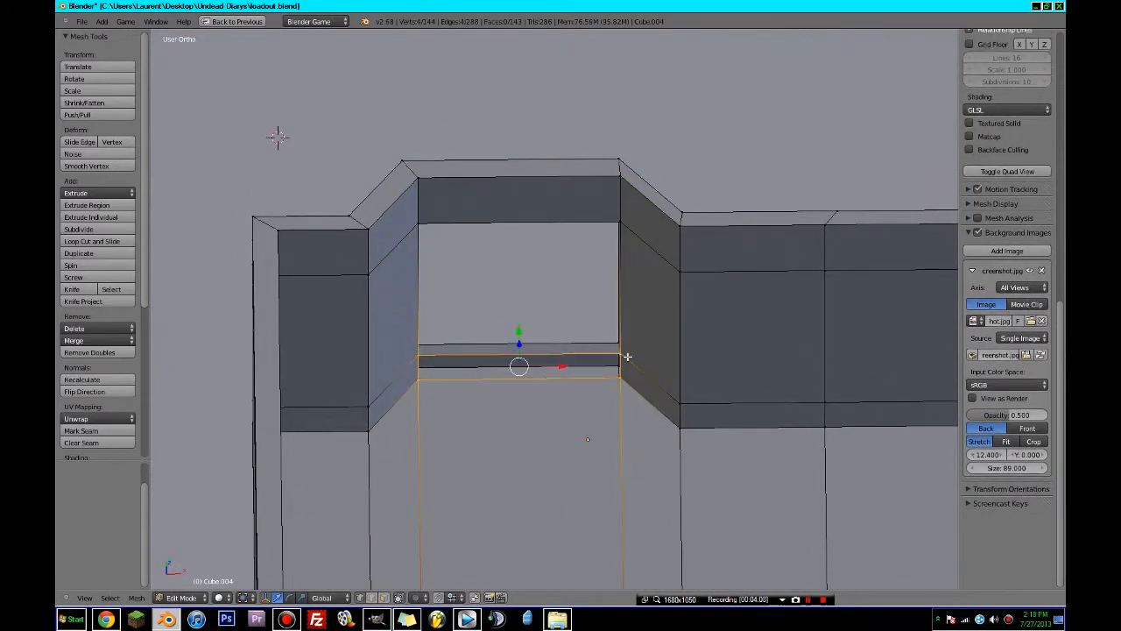
{"action": "key", "text": "f"}
{"action": "middle_click_drag", "start_coordinate": [627, 357], "coordinate": [729, 281]}
{"action": "key", "text": "a"}
{"action": "key", "text": "ctrl+s"}
{"action": "left_click", "coordinate": [827, 311]}
- Cut an edge loop near the top of the inner walls, slid about -0.80, and fill it with a roof face
{"action": "scroll", "coordinate": [825, 312], "scroll_direction": "down", "scroll_amount": 5}
{"action": "scroll", "coordinate": [653, 315], "scroll_direction": "down", "scroll_amount": 4}
{"action": "scroll", "coordinate": [654, 315], "scroll_direction": "up", "scroll_amount": 4}
{"action": "scroll", "coordinate": [603, 343], "scroll_direction": "up", "scroll_amount": 5}
{"action": "left_click", "coordinate": [473, 220]}
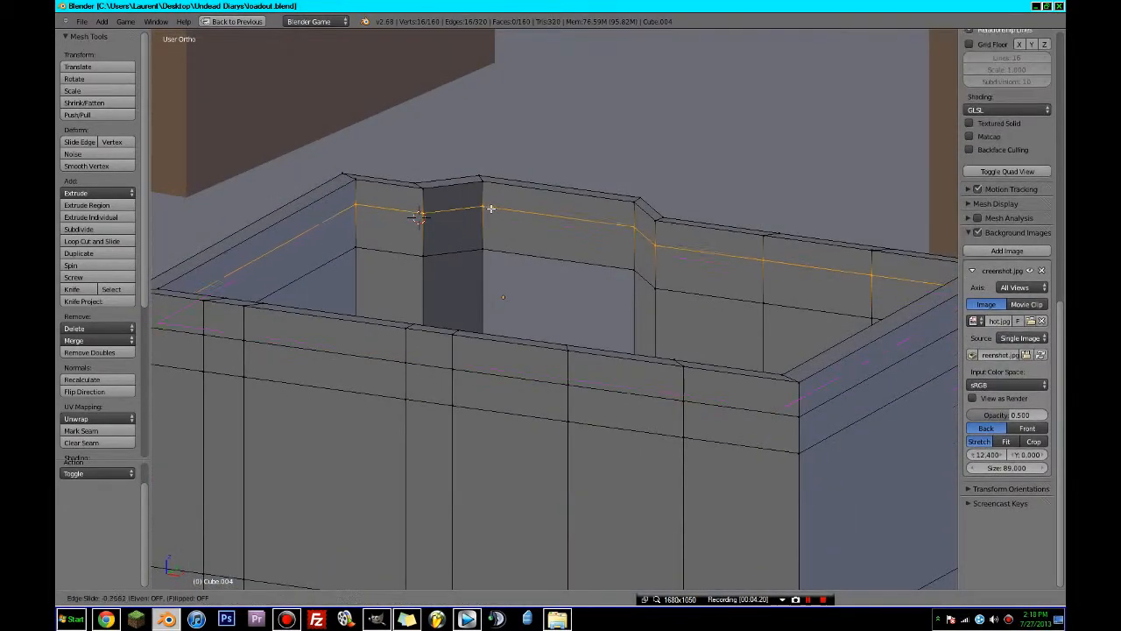
{"action": "left_click", "coordinate": [493, 205]}
{"action": "key", "text": "f"}
{"action": "middle_click_drag", "start_coordinate": [494, 205], "coordinate": [506, 548]}
{"action": "key", "text": "Tab"}
{"action": "scroll", "coordinate": [623, 273], "scroll_direction": "down", "scroll_amount": 4}
{"action": "key", "text": "Tab"}
- Delete the large inner wall face behind the second wall panel from the building's corner, on the bay side
{"action": "left_click", "coordinate": [385, 599]}
{"action": "middle_click_drag", "start_coordinate": [482, 411], "coordinate": [561, 392]}
{"action": "scroll", "coordinate": [420, 399], "scroll_direction": "up", "scroll_amount": 3}
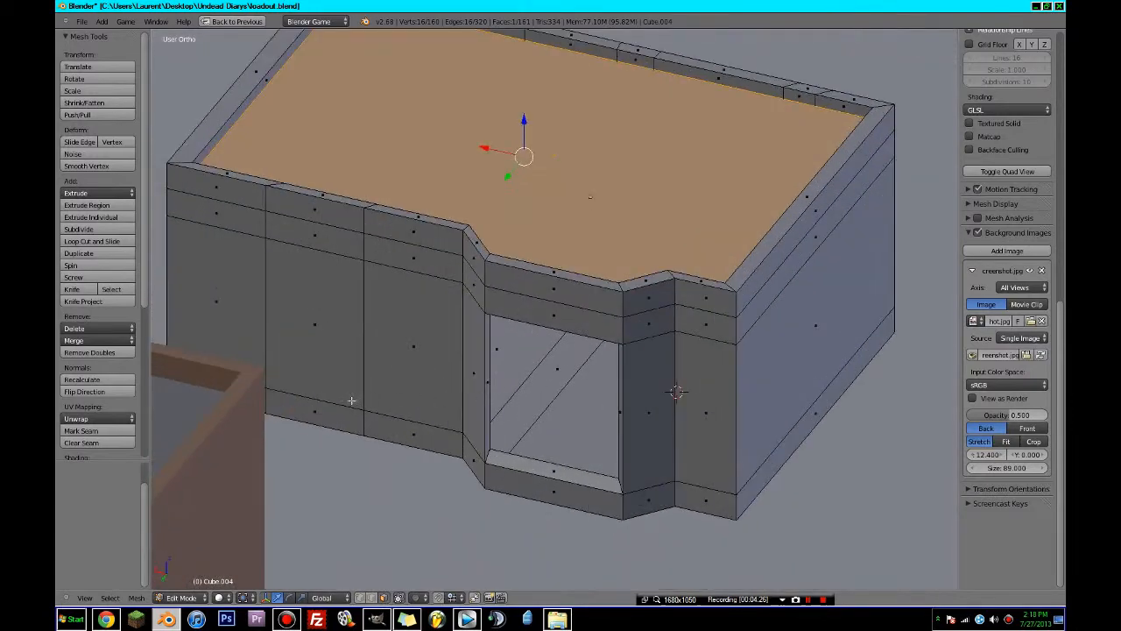
{"action": "right_click", "coordinate": [343, 399]}
{"action": "mouse_move", "coordinate": [336, 336]}
{"action": "middle_mouse_down"}
{"action": "mouse_move", "coordinate": [351, 338]}
{"action": "mouse_move", "coordinate": [331, 306]}
{"action": "mouse_move", "coordinate": [453, 354]}
{"action": "mouse_move", "coordinate": [635, 364]}
{"action": "middle_mouse_up"}
{"action": "key", "text": "z"}
{"action": "key", "text": "KP_1"}
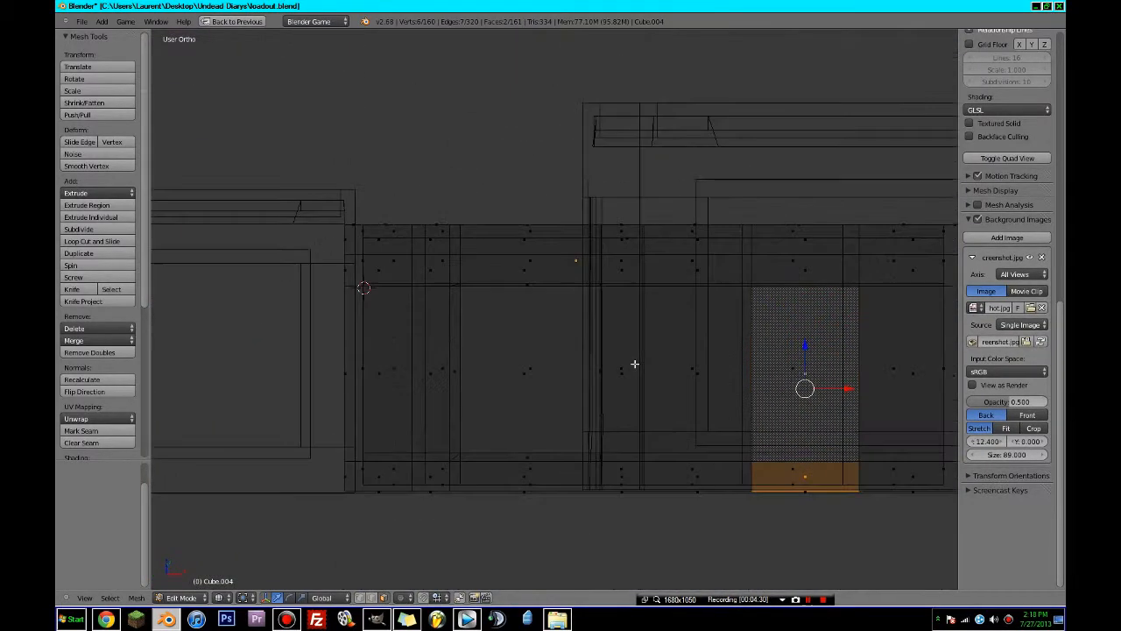
{"action": "mouse_move", "coordinate": [743, 374]}
{"action": "middle_mouse_down"}
{"action": "mouse_move", "coordinate": [901, 451]}
{"action": "mouse_move", "coordinate": [703, 483]}
{"action": "mouse_move", "coordinate": [543, 475]}
{"action": "mouse_move", "coordinate": [586, 449]}
{"action": "middle_mouse_up"}
{"action": "key", "text": "z"}
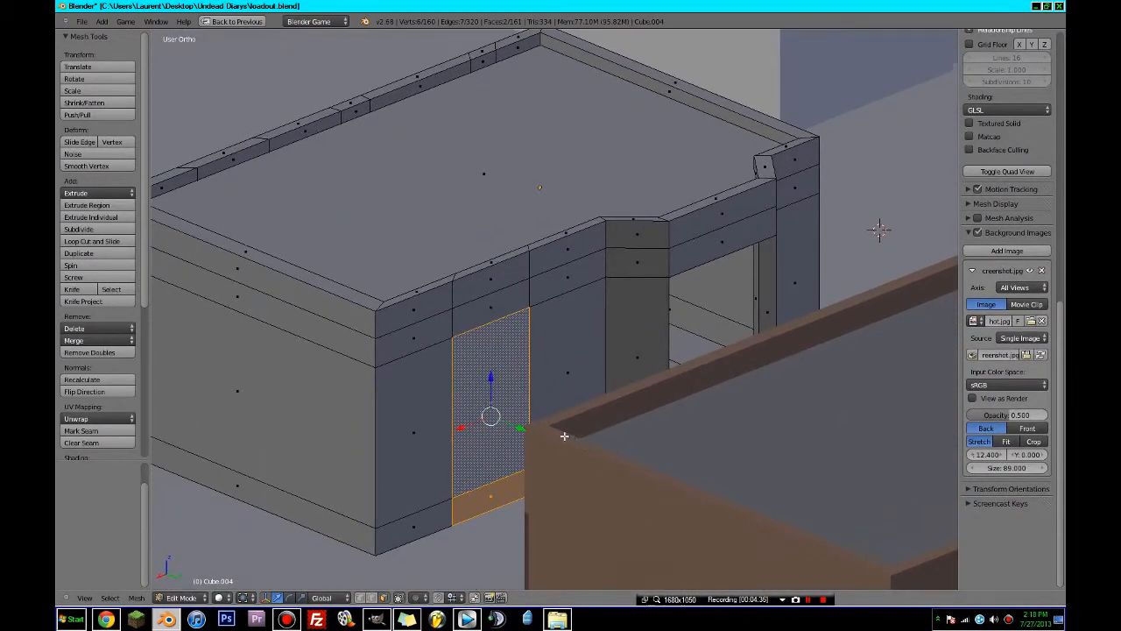
{"action": "key", "text": "z"}
{"action": "mouse_move", "coordinate": [880, 231]}
{"action": "middle_mouse_down"}
{"action": "mouse_move", "coordinate": [879, 288]}
{"action": "mouse_move", "coordinate": [818, 356]}
{"action": "mouse_move", "coordinate": [746, 409]}
{"action": "middle_mouse_up"}
{"action": "mouse_move", "coordinate": [394, 433]}
{"action": "middle_mouse_down"}
{"action": "mouse_move", "coordinate": [388, 418]}
{"action": "mouse_move", "coordinate": [403, 425]}
{"action": "mouse_move", "coordinate": [358, 425]}
{"action": "mouse_move", "coordinate": [508, 370]}
{"action": "mouse_move", "coordinate": [636, 259]}
{"action": "middle_mouse_up"}
{"action": "key", "text": "z"}
{"action": "key", "text": "z"}
{"action": "key", "text": "x"}
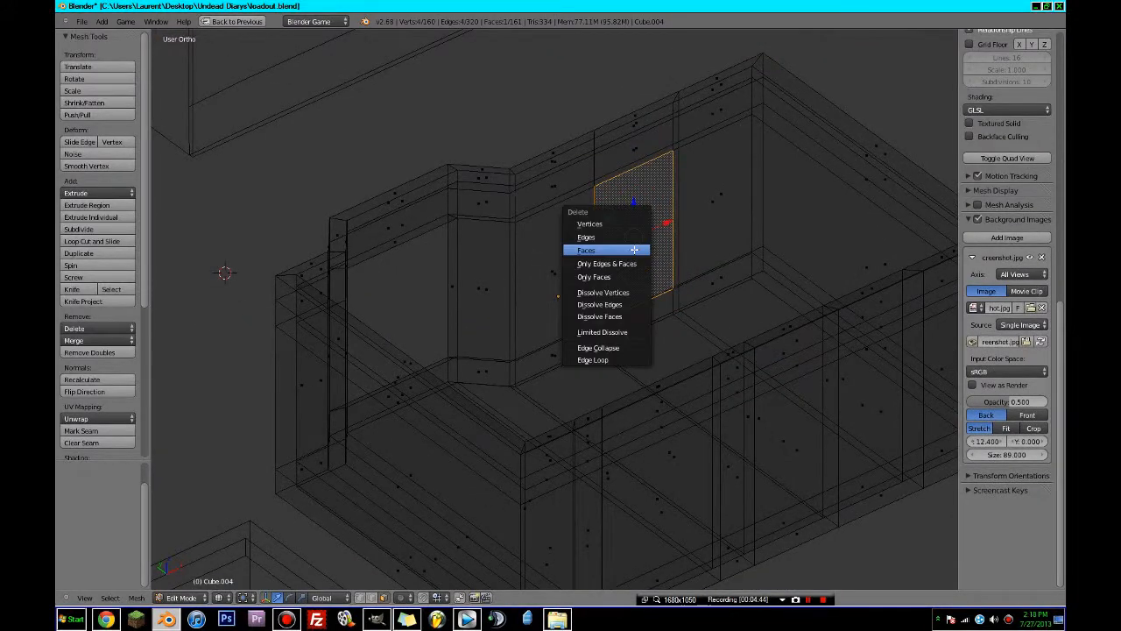
{"action": "left_click", "coordinate": [634, 250]}
- Delete the low inner wall face beneath the new inner doorway opening
{"action": "right_click", "coordinate": [636, 318]}
{"action": "key", "text": "x"}
{"action": "left_click", "coordinate": [636, 318]}
{"action": "mouse_move", "coordinate": [636, 318]}
{"action": "middle_mouse_down"}
{"action": "mouse_move", "coordinate": [698, 319]}
{"action": "mouse_move", "coordinate": [734, 304]}
{"action": "middle_mouse_up"}
{"action": "key", "text": "z"}
{"action": "key", "text": "ctrl+z"}
{"action": "key", "text": "z"}
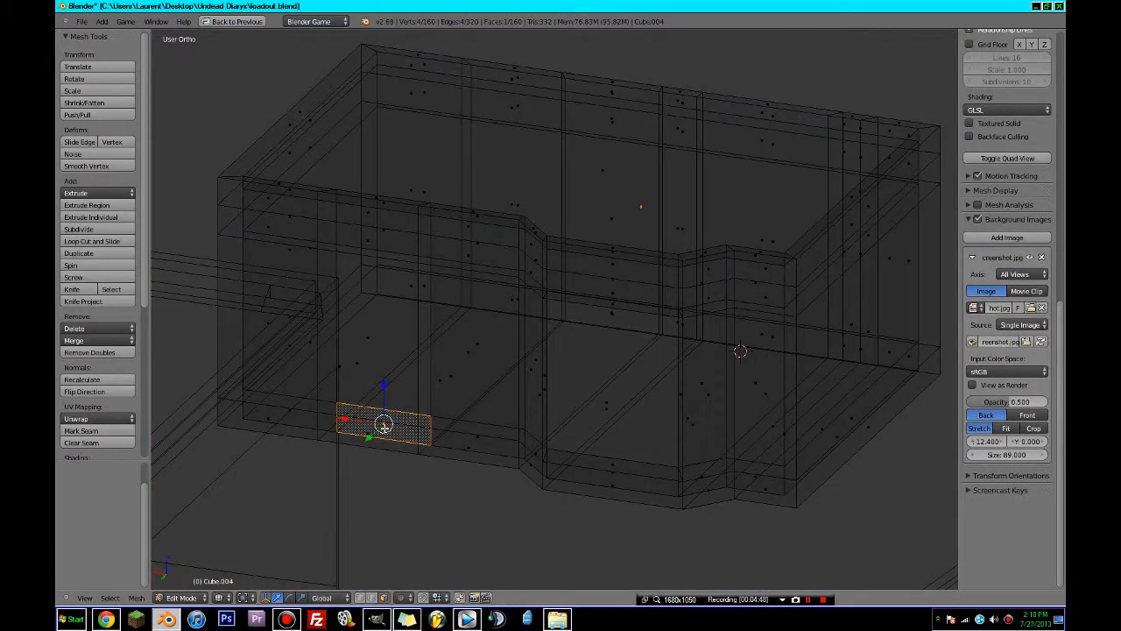
{"action": "key", "text": "x"}
{"action": "left_click", "coordinate": [384, 428]}
- Separate the doorway's two outer wall faces into their own door object and hide that object
{"action": "key", "text": "z"}
{"action": "right_click", "coordinate": [384, 428]}
{"action": "right_click", "coordinate": [388, 347], "text": "shift"}
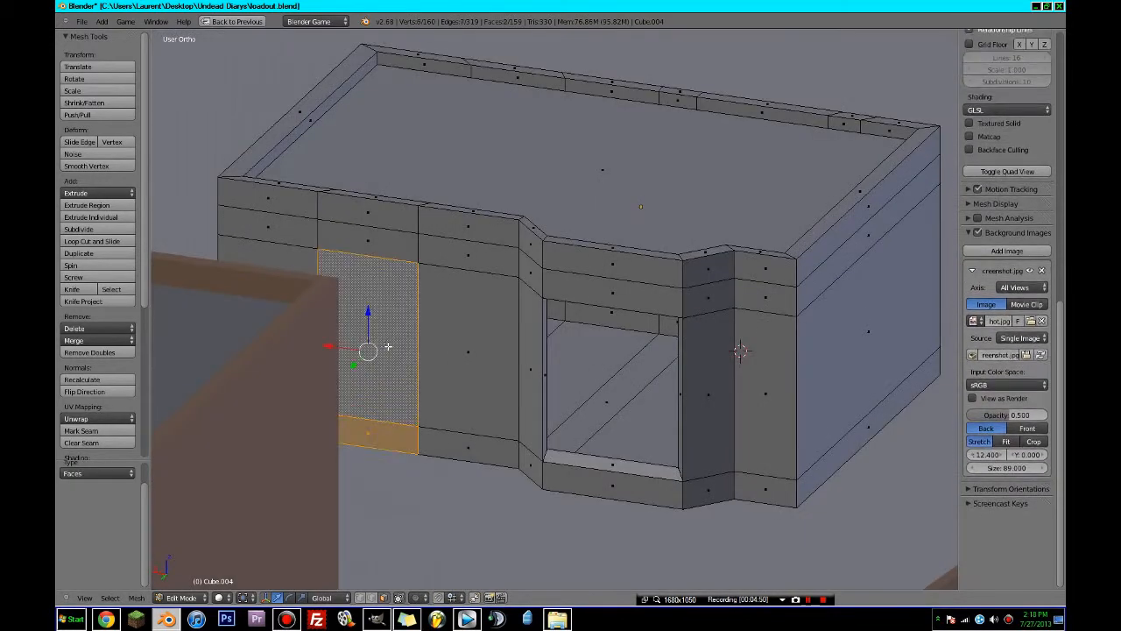
{"action": "left_click", "coordinate": [401, 352]}
{"action": "middle_click_drag", "start_coordinate": [401, 351], "coordinate": [424, 381]}
{"action": "key", "text": "Tab"}
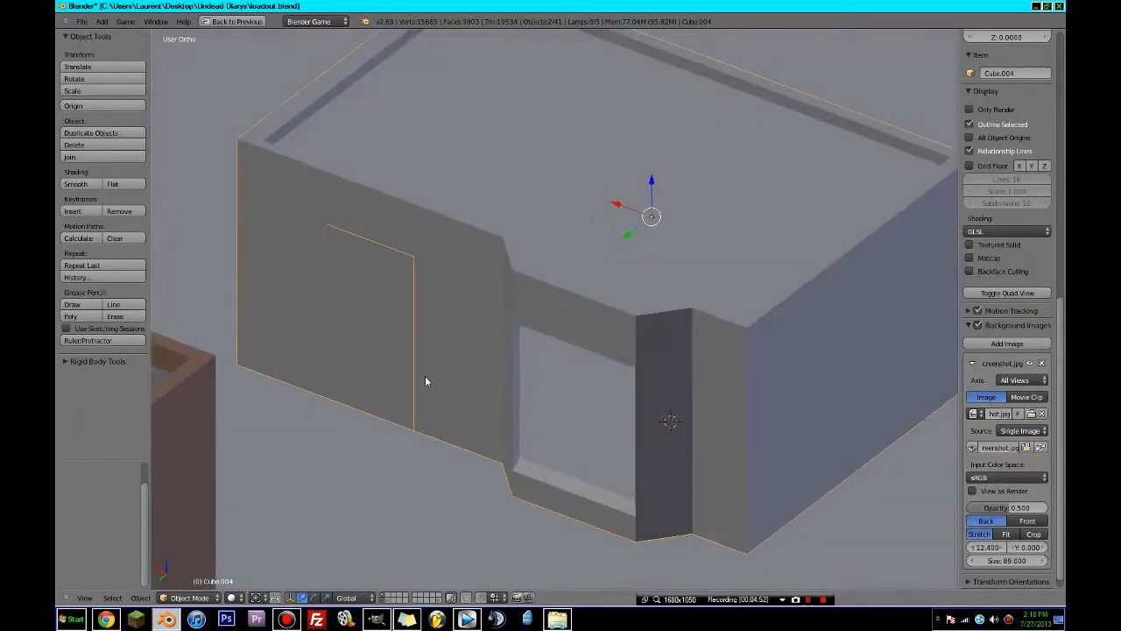
{"action": "key", "text": "g"}
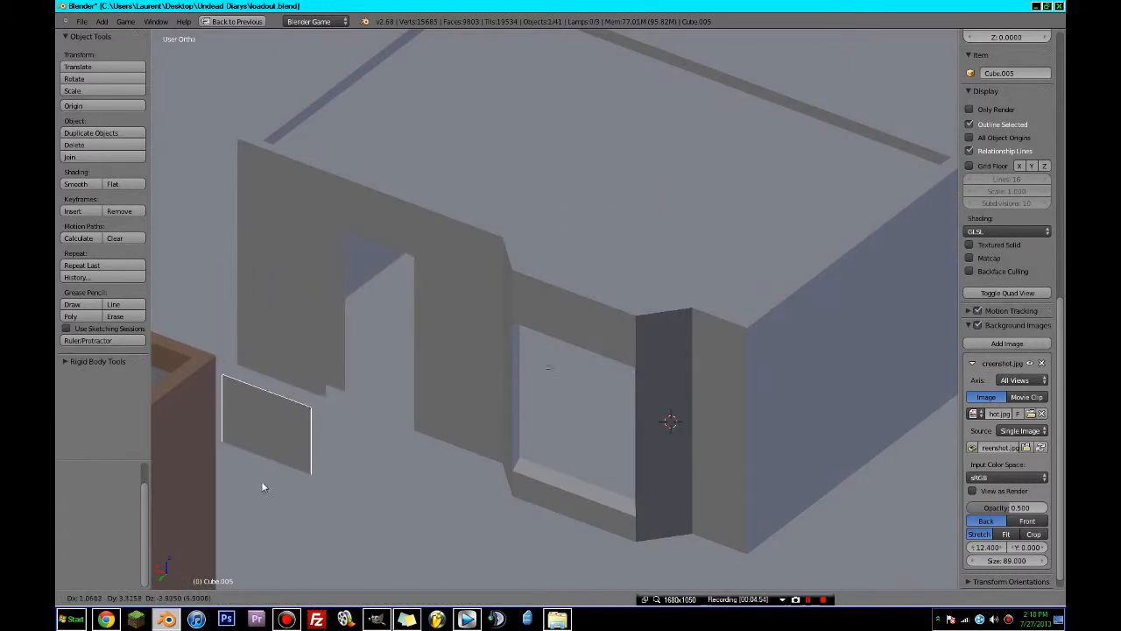
{"action": "right_click", "coordinate": [371, 495]}
{"action": "key", "text": "h"}
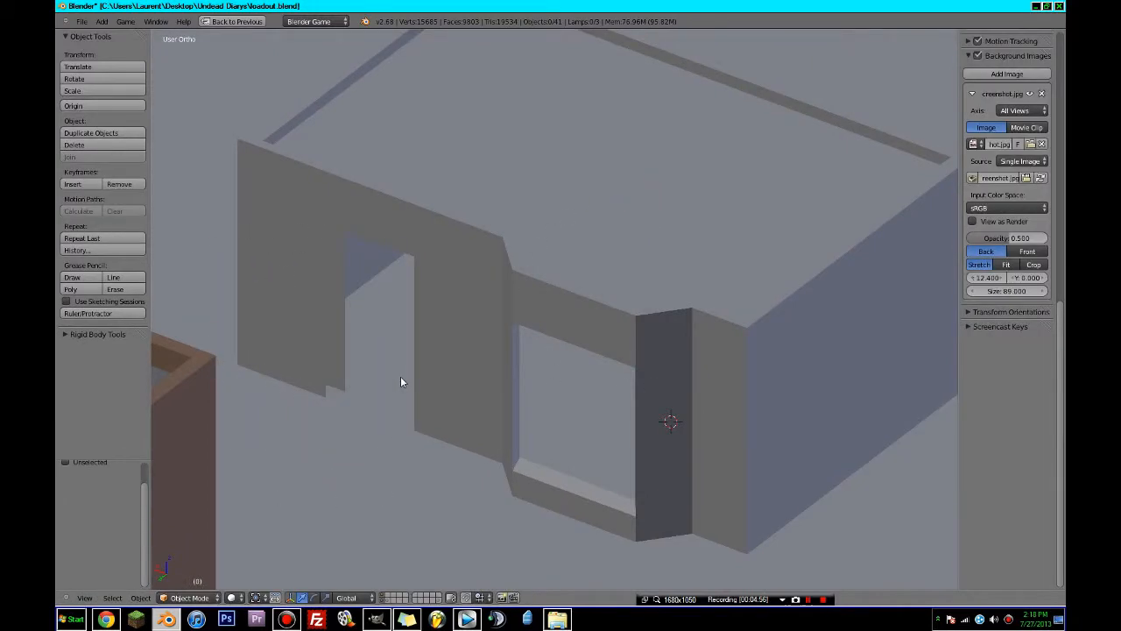
- Scale the inner edge loop of the building's doorway by about 1.077 along X
{"action": "right_click", "coordinate": [415, 359]}
{"action": "key", "text": "Tab"}
{"action": "middle_click_drag", "start_coordinate": [415, 359], "coordinate": [356, 423]}
{"action": "scroll", "coordinate": [702, 193], "scroll_direction": "up", "scroll_amount": 2}
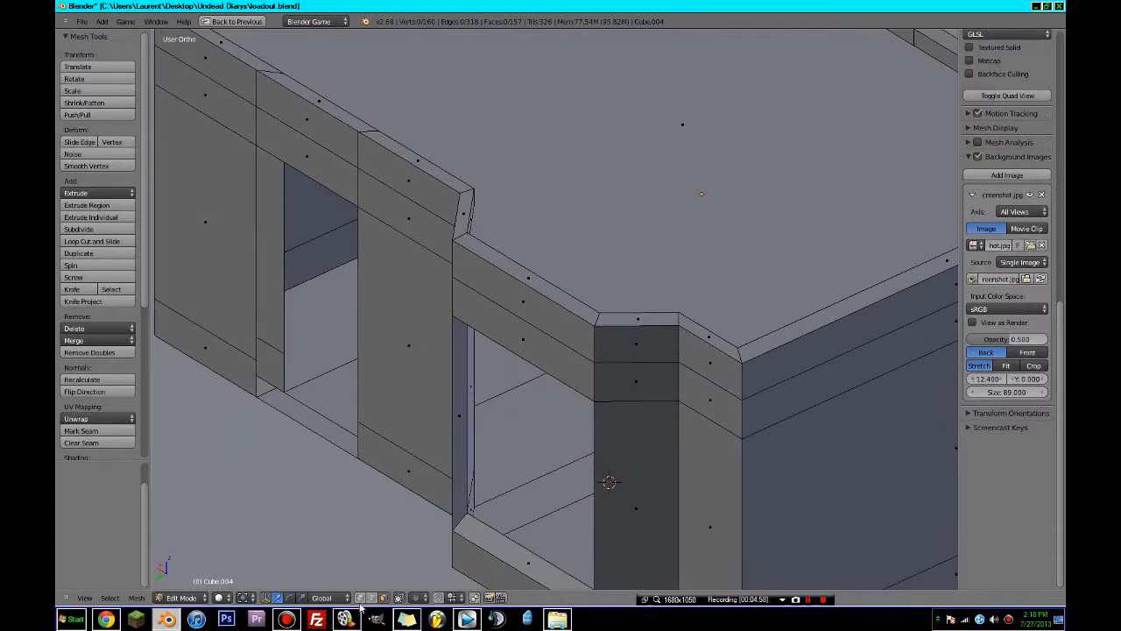
{"action": "middle_click_drag", "start_coordinate": [333, 509], "coordinate": [415, 443]}
{"action": "right_click", "coordinate": [438, 468], "text": "alt"}
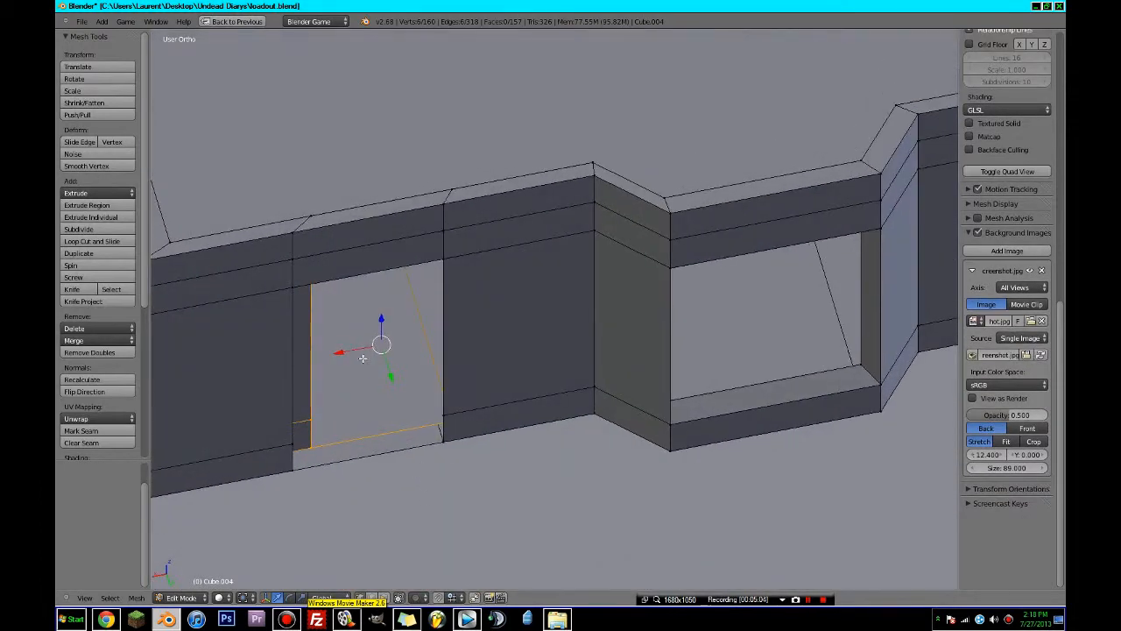
{"action": "key", "text": "g"}
{"action": "key", "text": "x"}
{"action": "left_click", "coordinate": [330, 357]}
{"action": "middle_click_drag", "start_coordinate": [330, 358], "coordinate": [288, 321]}
{"action": "left_click", "coordinate": [418, 361]}
- Fill the gap between the outer and inner walls along the doorway's floor to form a threshold
{"action": "right_click", "coordinate": [280, 295]}
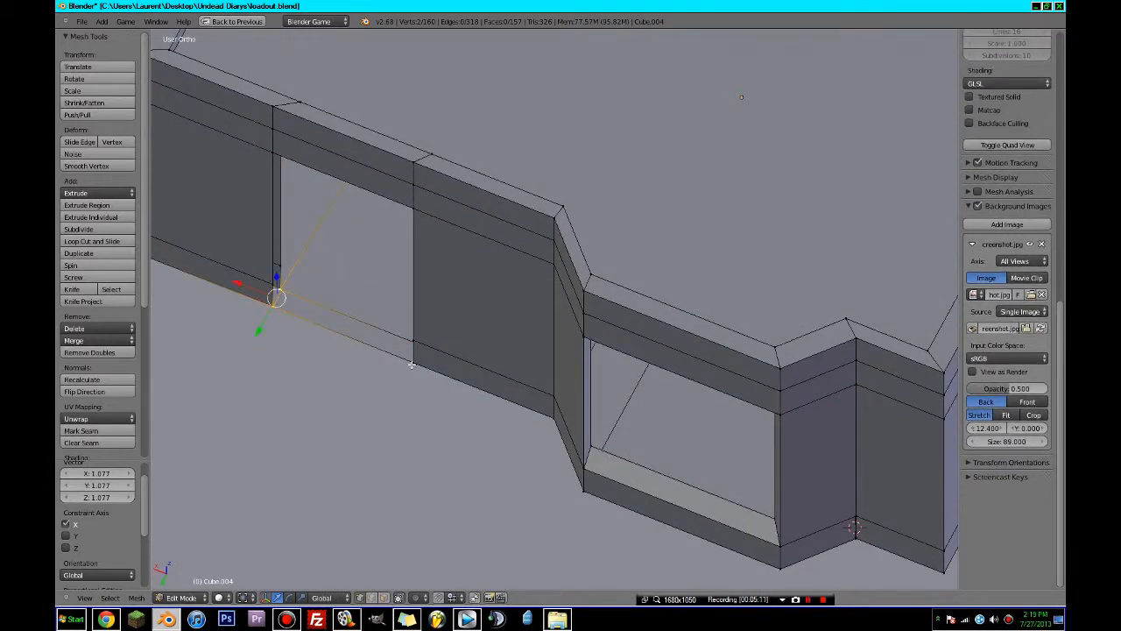
{"action": "middle_click_drag", "start_coordinate": [412, 364], "coordinate": [473, 321]}
{"action": "right_click", "coordinate": [444, 431], "text": "shift"}
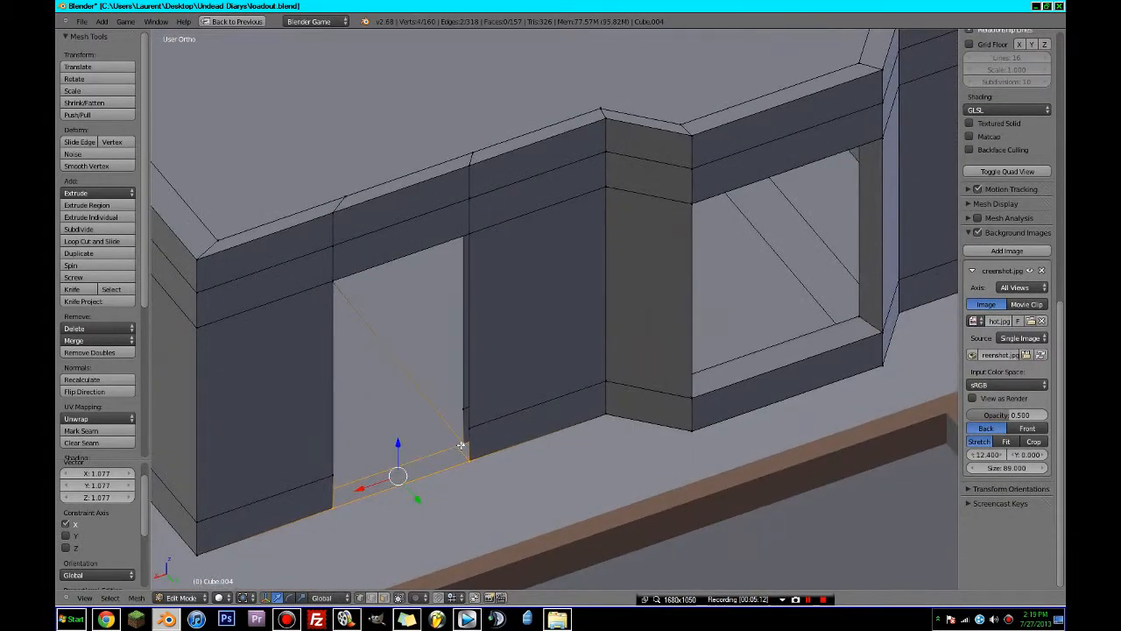
{"action": "key", "text": "f"}
- Fill the gaps between the outer and inner walls along both sides of the doorway
{"action": "middle_click_drag", "start_coordinate": [461, 445], "coordinate": [539, 415]}
{"action": "right_click", "coordinate": [550, 429]}
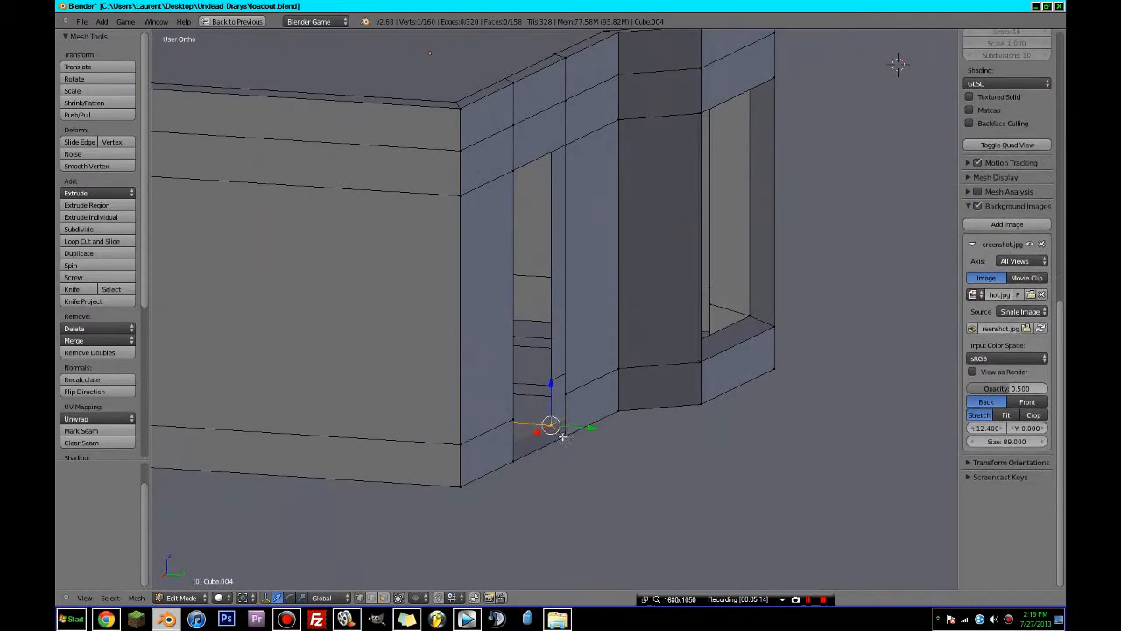
{"action": "right_click", "coordinate": [563, 437], "text": "shift"}
{"action": "right_click", "coordinate": [563, 396], "text": "shift"}
{"action": "mouse_move", "coordinate": [555, 311]}
{"action": "middle_mouse_down"}
{"action": "mouse_move", "coordinate": [573, 163]}
{"action": "mouse_move", "coordinate": [563, 146]}
{"action": "mouse_move", "coordinate": [566, 178]}
{"action": "mouse_move", "coordinate": [444, 263]}
{"action": "mouse_move", "coordinate": [381, 250]}
{"action": "middle_mouse_up"}
{"action": "key", "text": "z"}
{"action": "key", "text": "f"}
{"action": "key", "text": "a"}
{"action": "left_click_drag", "start_coordinate": [366, 282], "coordinate": [367, 247]}
{"action": "right_click", "coordinate": [368, 238]}
- Fill the gap between the outer and inner walls along the top of the doorway
{"action": "mouse_move", "coordinate": [374, 191]}
{"action": "middle_mouse_down"}
{"action": "mouse_move", "coordinate": [351, 131]}
{"action": "mouse_move", "coordinate": [360, 132]}
{"action": "middle_mouse_up"}
{"action": "key", "text": "a"}
{"action": "key", "text": "c"}
{"action": "left_click", "coordinate": [335, 132]}
{"action": "right_click", "coordinate": [351, 135]}
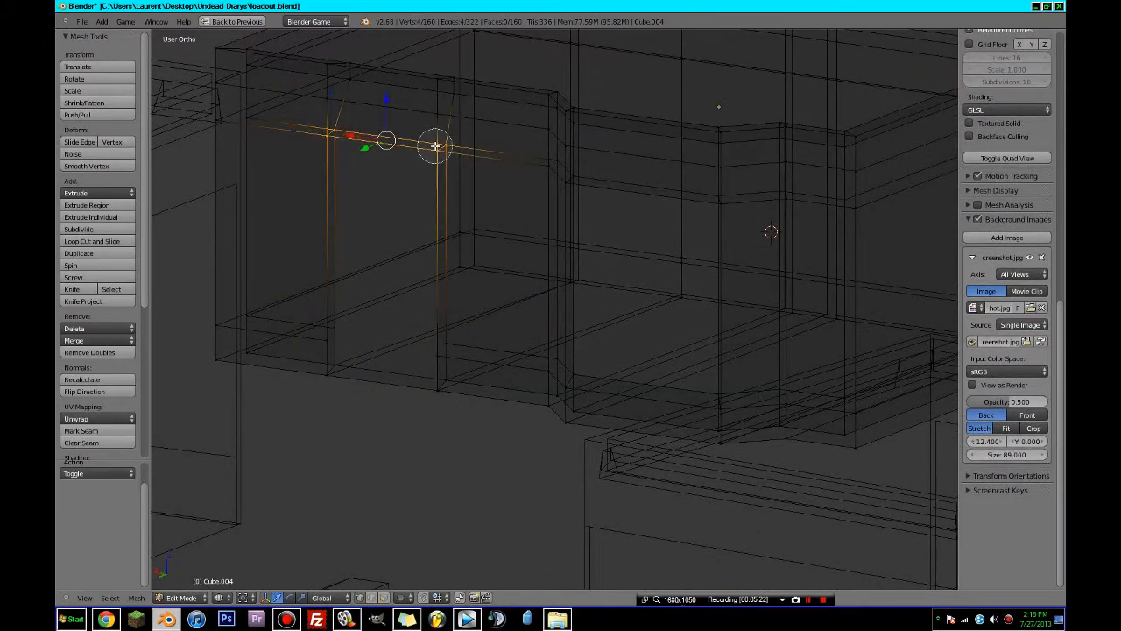
{"action": "key", "text": "a"}
{"action": "key", "text": "z"}
{"action": "mouse_move", "coordinate": [437, 150]}
{"action": "middle_mouse_down"}
{"action": "mouse_move", "coordinate": [426, 208]}
{"action": "mouse_move", "coordinate": [262, 412]}
{"action": "mouse_move", "coordinate": [491, 213]}
{"action": "mouse_move", "coordinate": [582, 183]}
{"action": "mouse_move", "coordinate": [608, 208]}
{"action": "mouse_move", "coordinate": [608, 192]}
{"action": "mouse_move", "coordinate": [572, 192]}
{"action": "mouse_move", "coordinate": [549, 268]}
{"action": "middle_mouse_up"}
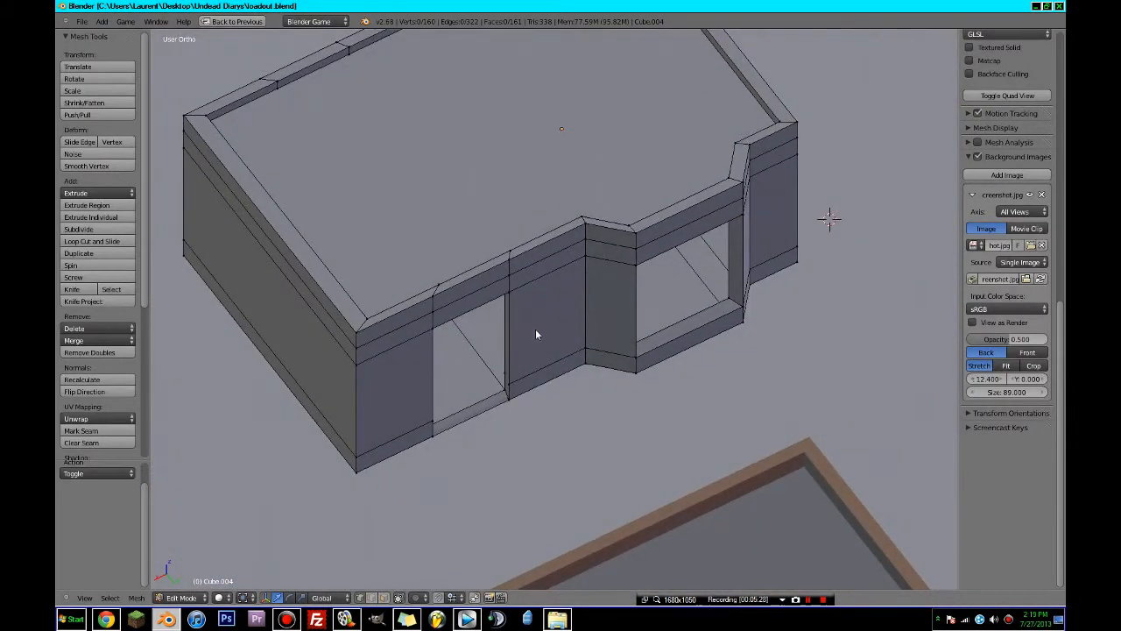
- Leave mesh editing, reveal the hidden door object and restore the layout with all editors
{"action": "key", "text": "Tab"}
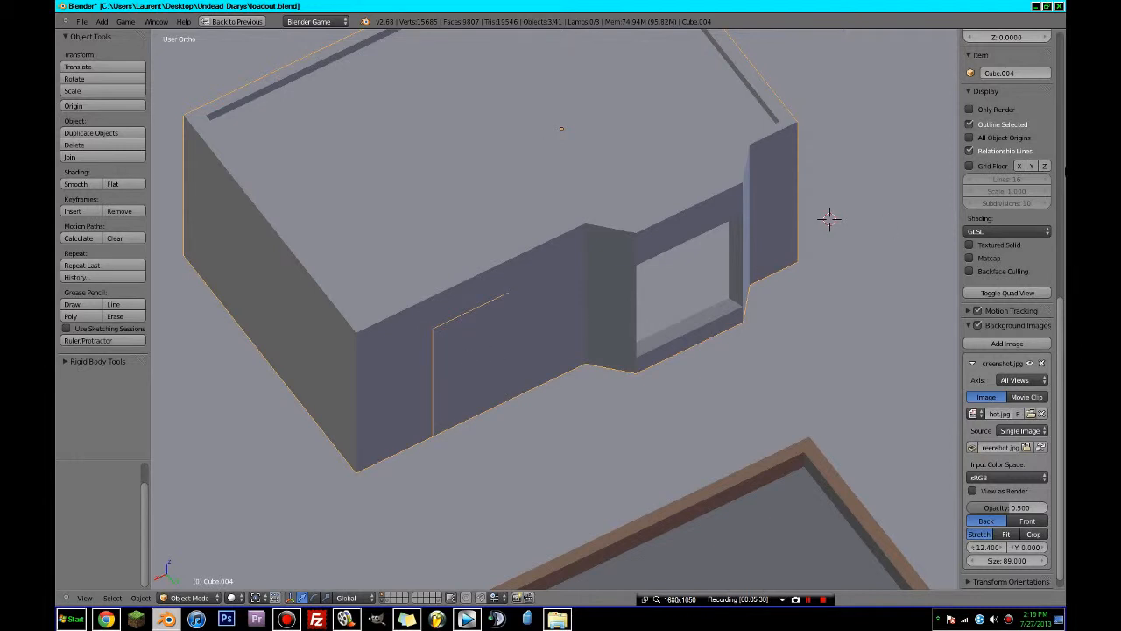
{"action": "scroll", "coordinate": [1007, 262], "scroll_direction": "up", "scroll_amount": 15}
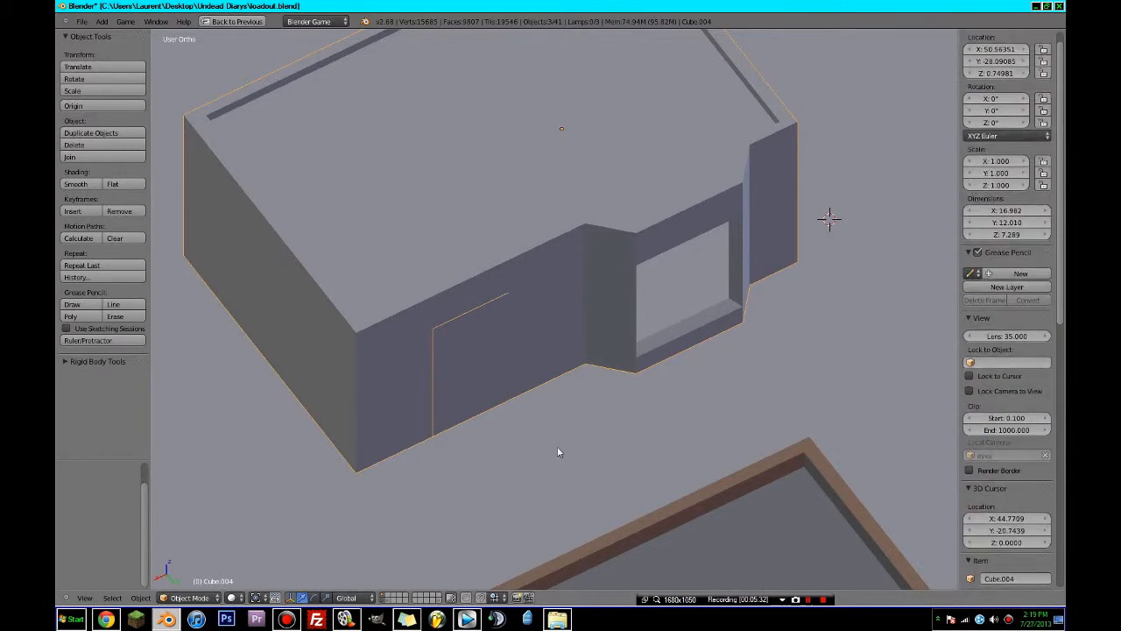
{"action": "key", "text": "ctrl+Up"}
- Try adding and applying a Solidify modifier to the building, and inspect its mesh in wireframe
{"action": "left_click", "coordinate": [839, 283]}
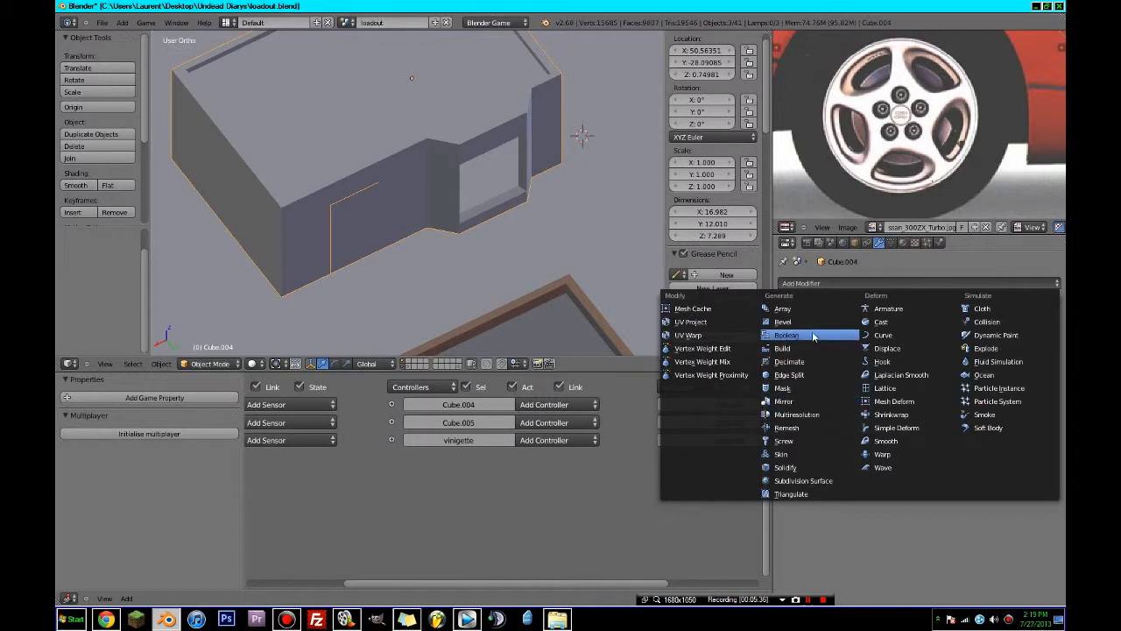
{"action": "left_click", "coordinate": [804, 468]}
{"action": "left_click", "coordinate": [841, 324]}
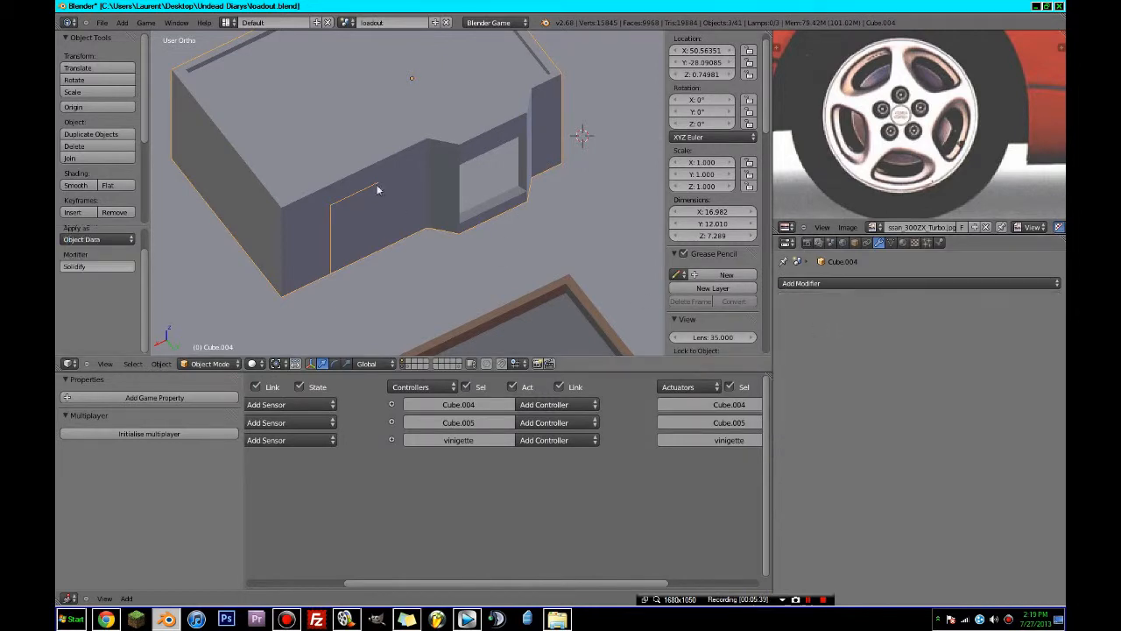
{"action": "key", "text": "Tab"}
{"action": "scroll", "coordinate": [318, 196], "scroll_direction": "up", "scroll_amount": 5}
{"action": "key", "text": "z"}
{"action": "scroll", "coordinate": [318, 175], "scroll_direction": "down", "scroll_amount": 2}
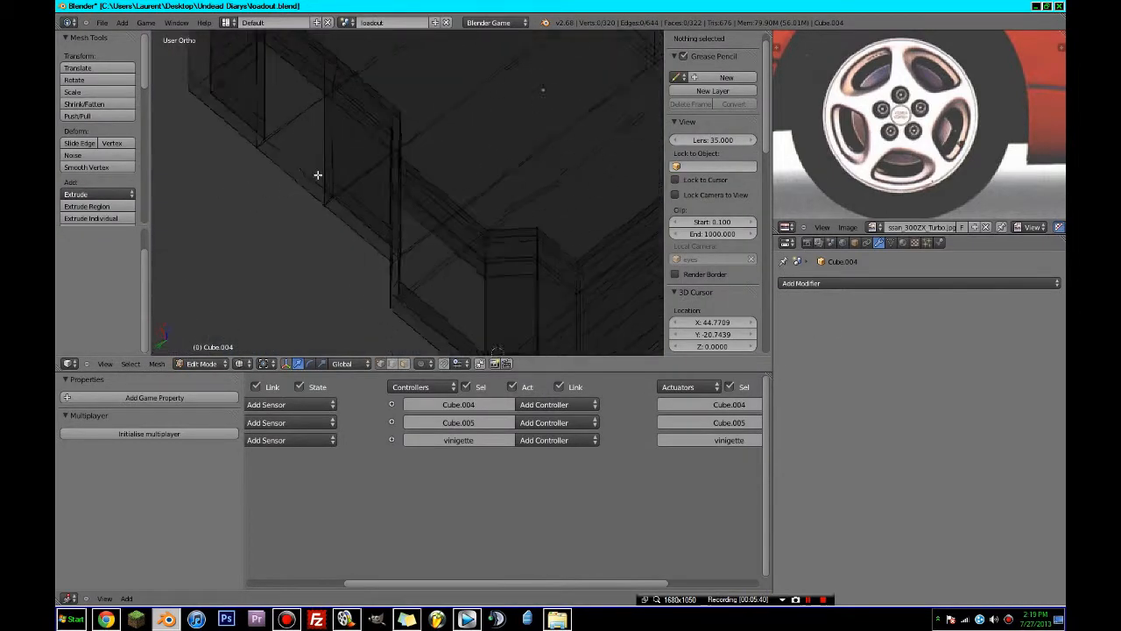
{"action": "key", "text": "Tab"}
{"action": "scroll", "coordinate": [343, 160], "scroll_direction": "down", "scroll_amount": 4}
{"action": "scroll", "coordinate": [344, 163], "scroll_direction": "up", "scroll_amount": 2}
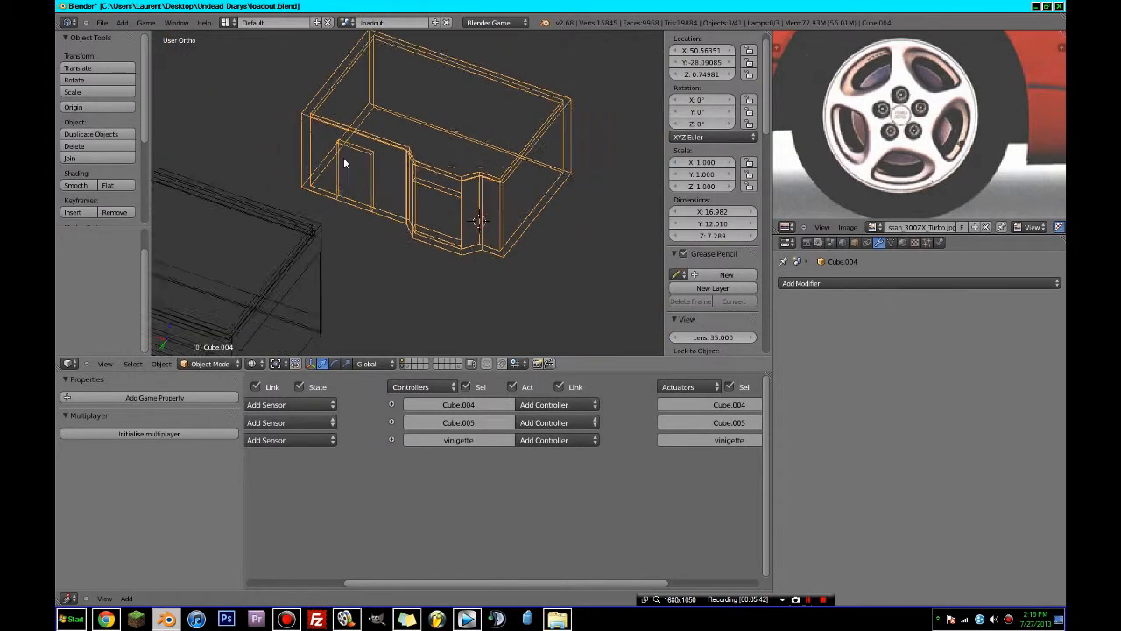
- Undo applying Solidify to the building and remove the modifier
{"action": "key", "text": "ctrl+z"}
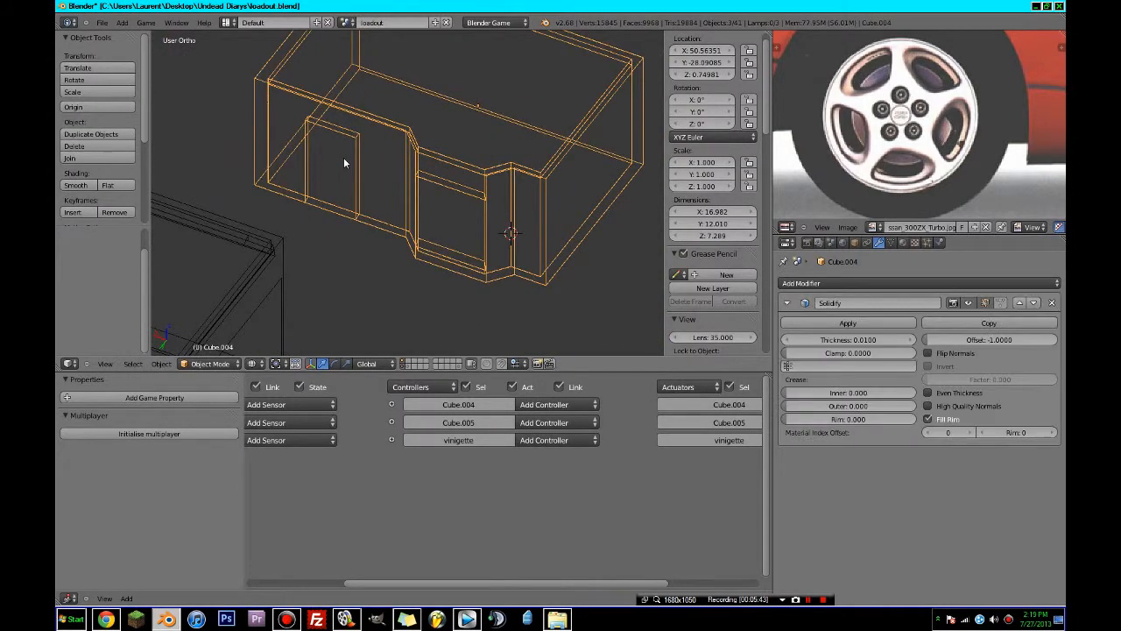
{"action": "left_click", "coordinate": [1052, 304]}
{"action": "key", "text": "Tab"}
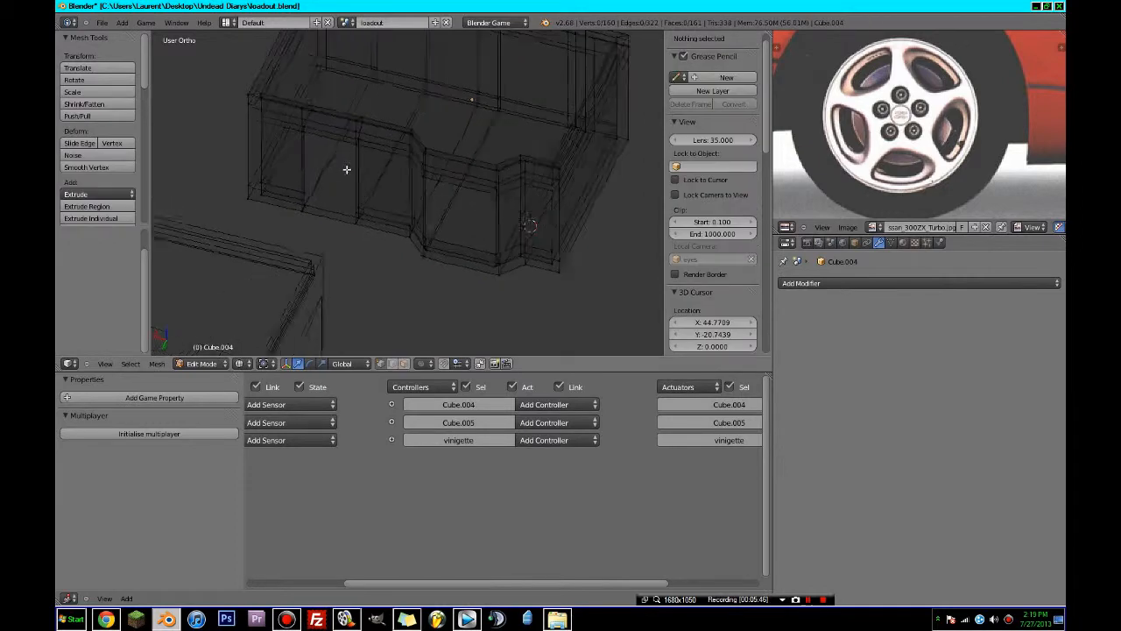
{"action": "key", "text": "Tab"}
- Add a Solidify modifier with 0.01 thickness to the separated door object alone and apply it
{"action": "middle_click_drag", "start_coordinate": [323, 196], "coordinate": [421, 261]}
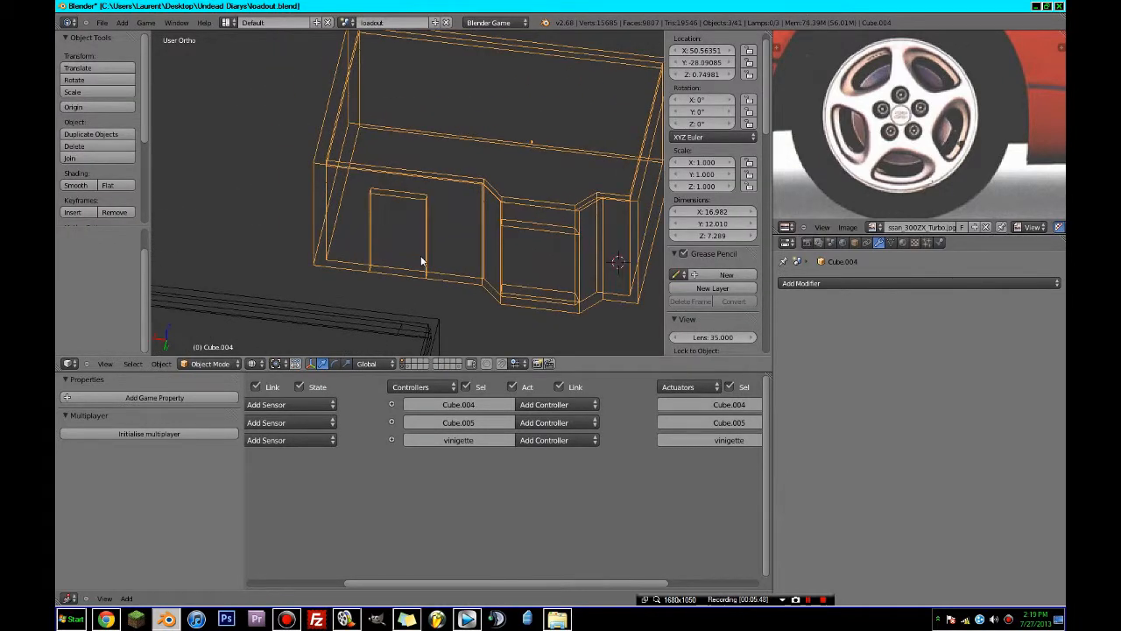
{"action": "scroll", "coordinate": [409, 260], "scroll_direction": "up", "scroll_amount": 2}
{"action": "key", "text": "z"}
{"action": "key", "text": "g"}
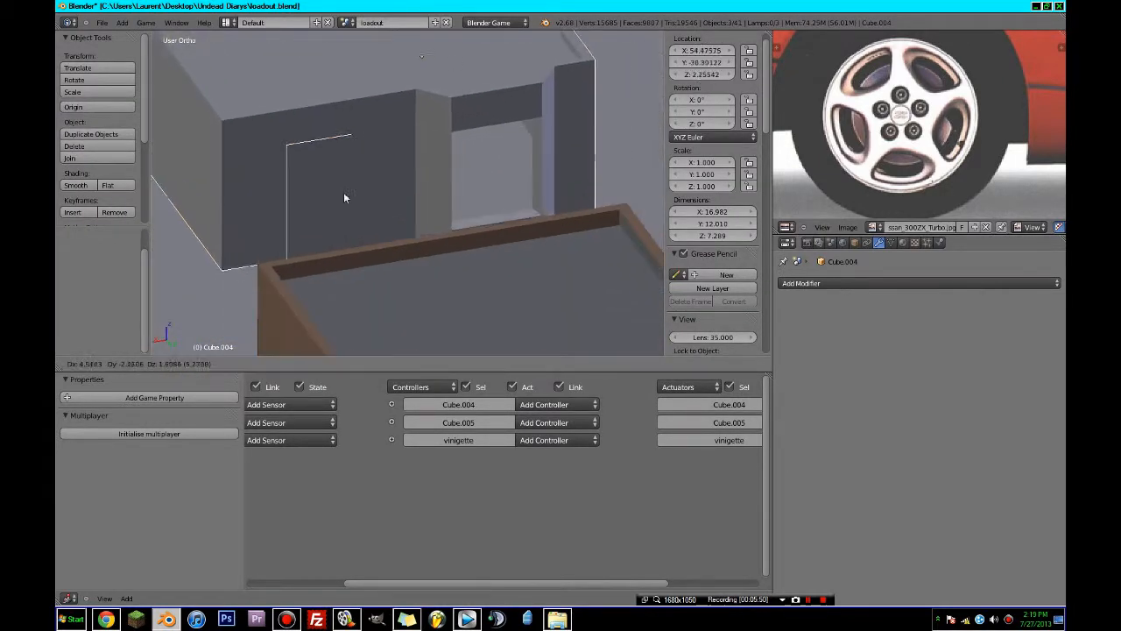
{"action": "left_click", "coordinate": [381, 215]}
{"action": "right_click", "coordinate": [420, 225]}
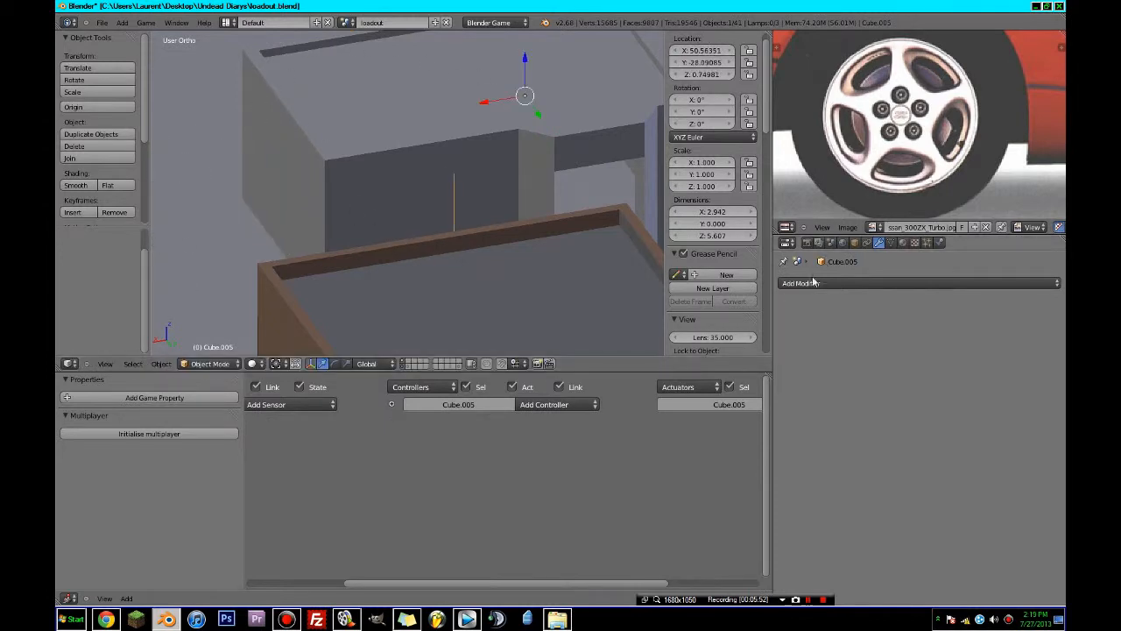
{"action": "left_click", "coordinate": [814, 283]}
{"action": "left_click", "coordinate": [789, 467]}
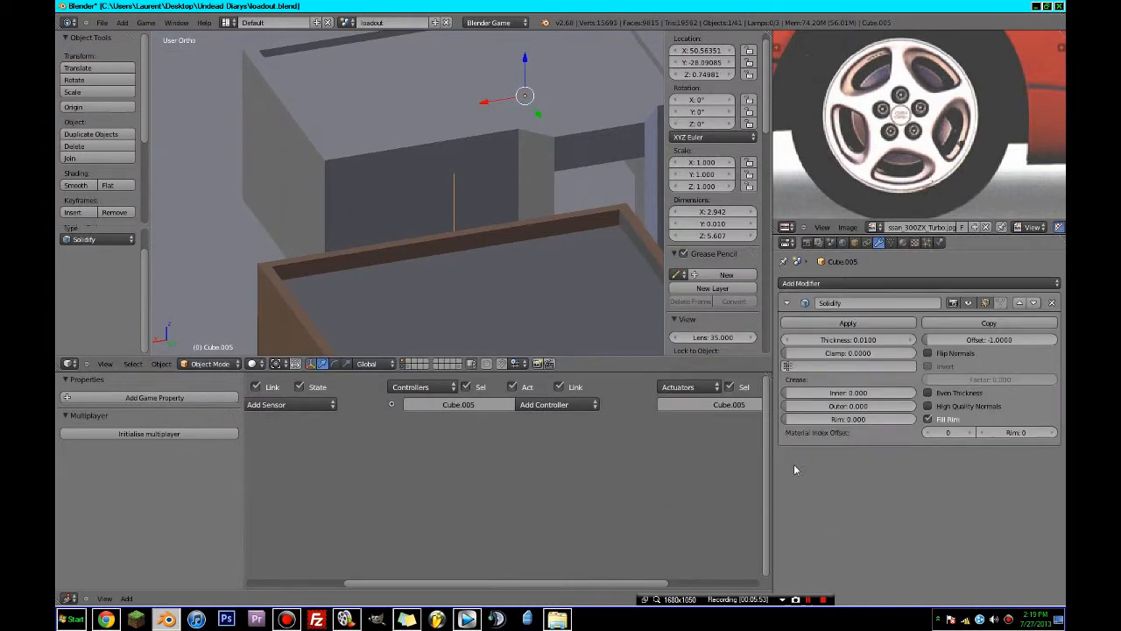
{"action": "left_click", "coordinate": [855, 322]}
- Thicken the whole door mesh by scaling it along the Y axis to about 0.107
{"action": "key", "text": "Tab"}
{"action": "mouse_move", "coordinate": [560, 235]}
{"action": "middle_mouse_down"}
{"action": "mouse_move", "coordinate": [483, 228]}
{"action": "mouse_move", "coordinate": [392, 242]}
{"action": "mouse_move", "coordinate": [465, 275]}
{"action": "mouse_move", "coordinate": [486, 263]}
{"action": "mouse_move", "coordinate": [459, 264]}
{"action": "middle_mouse_up"}
{"action": "key", "text": "z"}
{"action": "key", "text": "a"}
{"action": "key", "text": "a"}
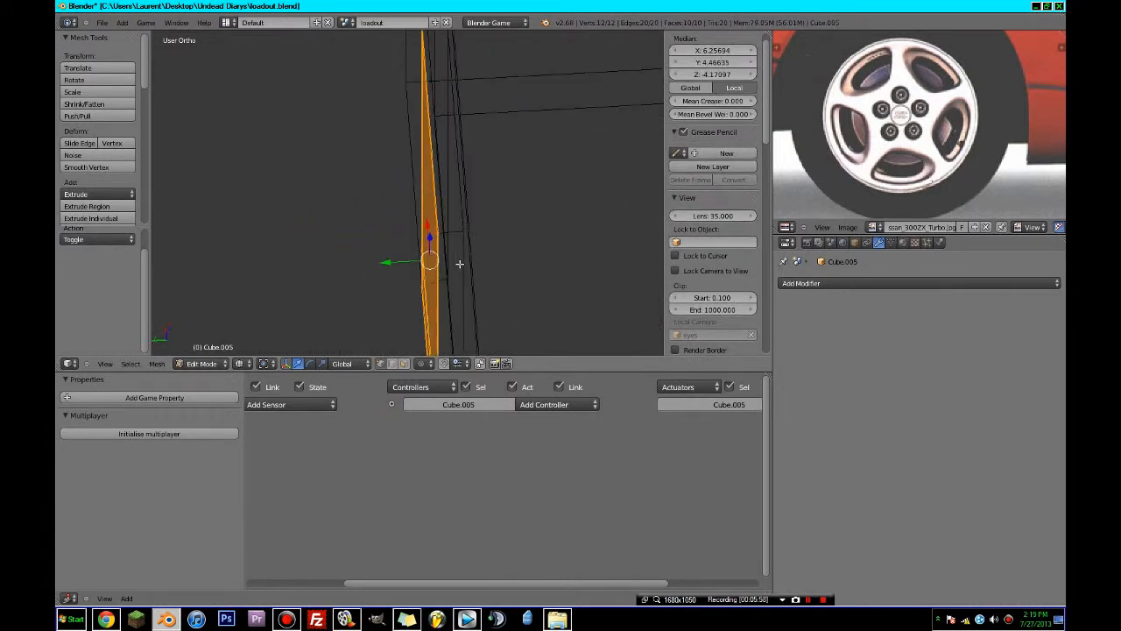
{"action": "left_click", "coordinate": [602, 248]}
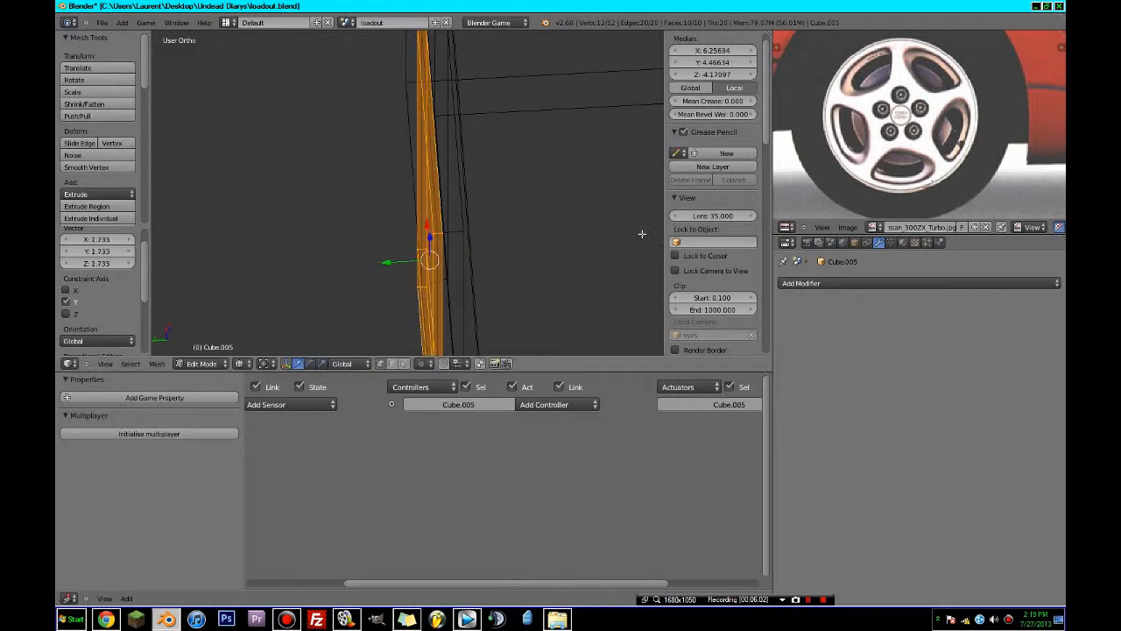
- Leave mesh editing and move the door object about -0.012 along the Y axis into its frame
{"action": "key", "text": "Tab"}
{"action": "mouse_move", "coordinate": [642, 234]}
{"action": "middle_mouse_down"}
{"action": "mouse_move", "coordinate": [533, 260]}
{"action": "mouse_move", "coordinate": [429, 321]}
{"action": "mouse_move", "coordinate": [606, 303]}
{"action": "mouse_move", "coordinate": [515, 293]}
{"action": "middle_mouse_up"}
{"action": "key", "text": "z"}
{"action": "left_click", "coordinate": [605, 303]}
- Place the 3D cursor on the door's hinge edge using top and front views, and set the door's origin to it
{"action": "scroll", "coordinate": [482, 293], "scroll_direction": "down", "scroll_amount": 4}
{"action": "key", "text": "KP_7"}
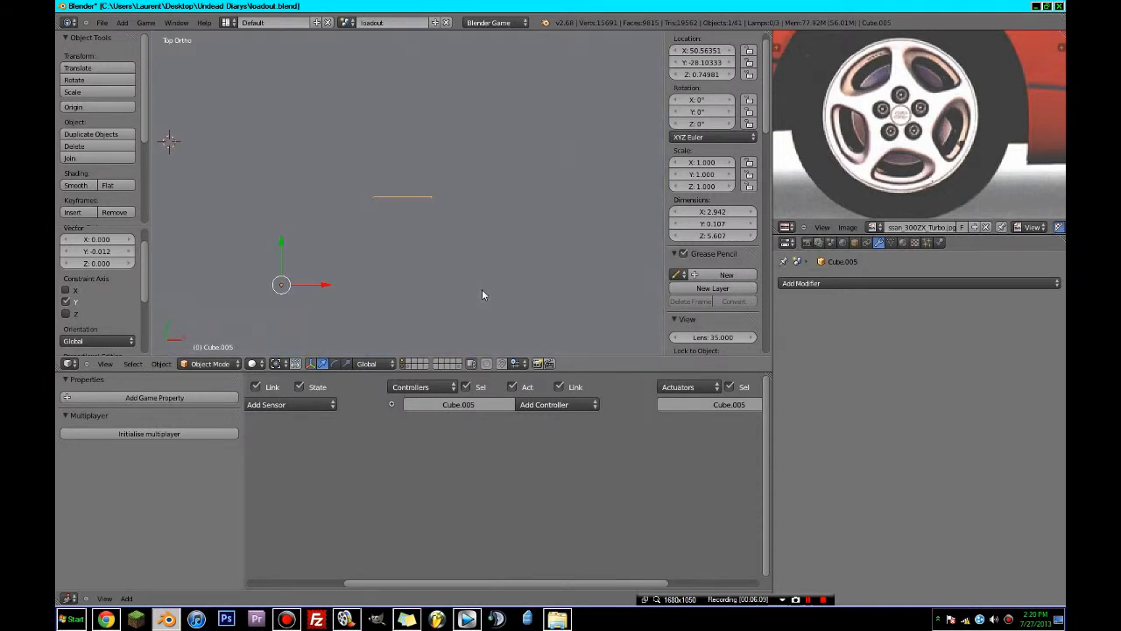
{"action": "scroll", "coordinate": [476, 283], "scroll_direction": "up", "scroll_amount": 6}
{"action": "scroll", "coordinate": [427, 226], "scroll_direction": "up", "scroll_amount": 3}
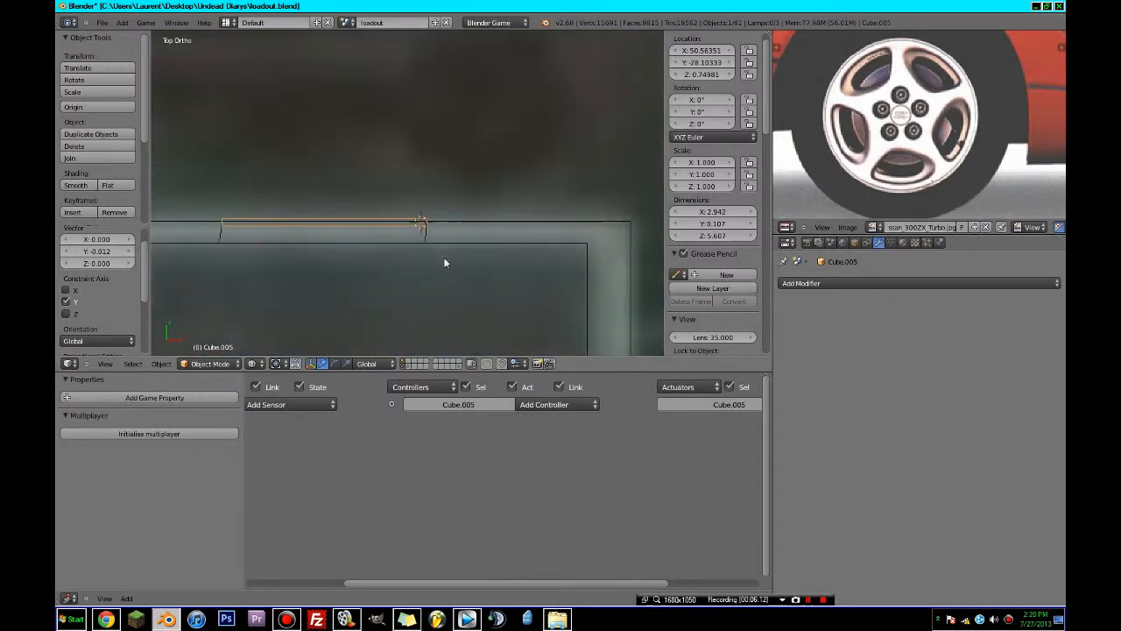
{"action": "key", "text": "KP_1"}
{"action": "scroll", "coordinate": [444, 263], "scroll_direction": "down", "scroll_amount": 2}
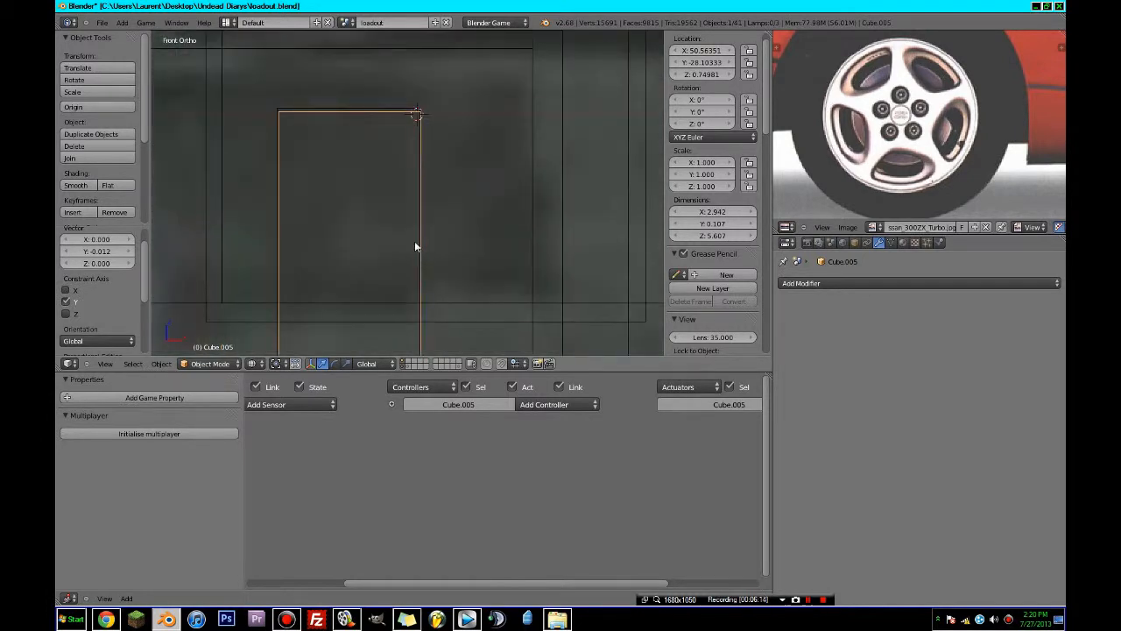
{"action": "scroll", "coordinate": [418, 247], "scroll_direction": "down", "scroll_amount": 3}
{"action": "left_click", "coordinate": [411, 212]}
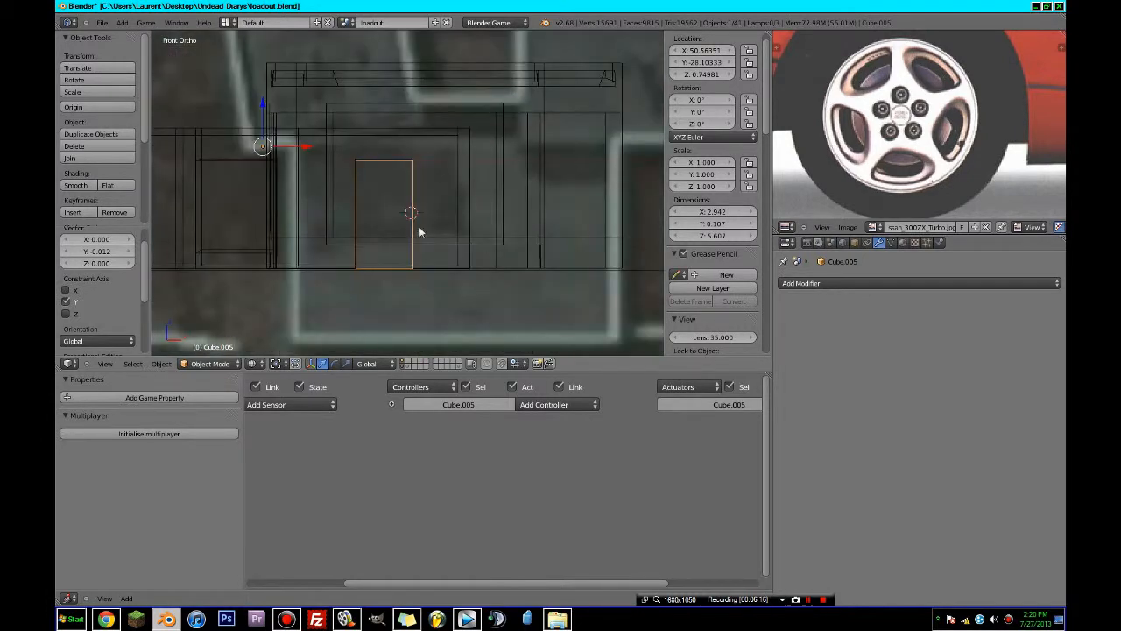
{"action": "left_click", "coordinate": [92, 106]}
{"action": "left_click", "coordinate": [87, 114]}
- Try swinging the door about its hinge edge with a rotation around the global Z axis
{"action": "middle_click_drag", "start_coordinate": [295, 138], "coordinate": [466, 208]}
{"action": "key", "text": "r"}
{"action": "key", "text": "z"}
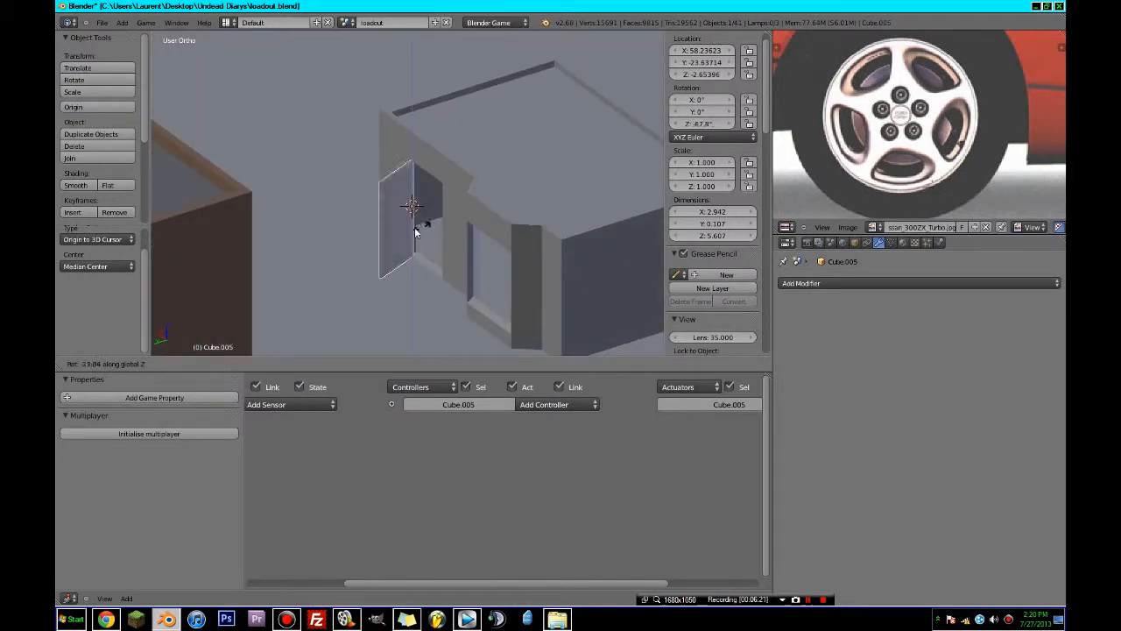
{"action": "key", "text": "Escape"}
- Hide the door object, select the building and save over loadout.blend
{"action": "key", "text": "x"}
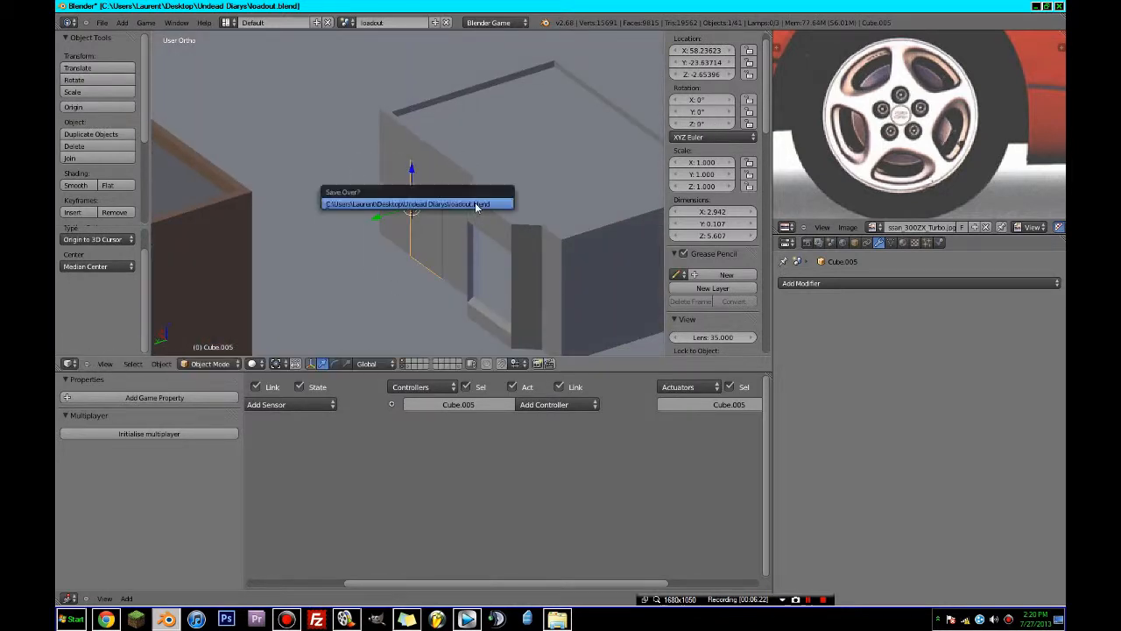
{"action": "key", "text": "Escape"}
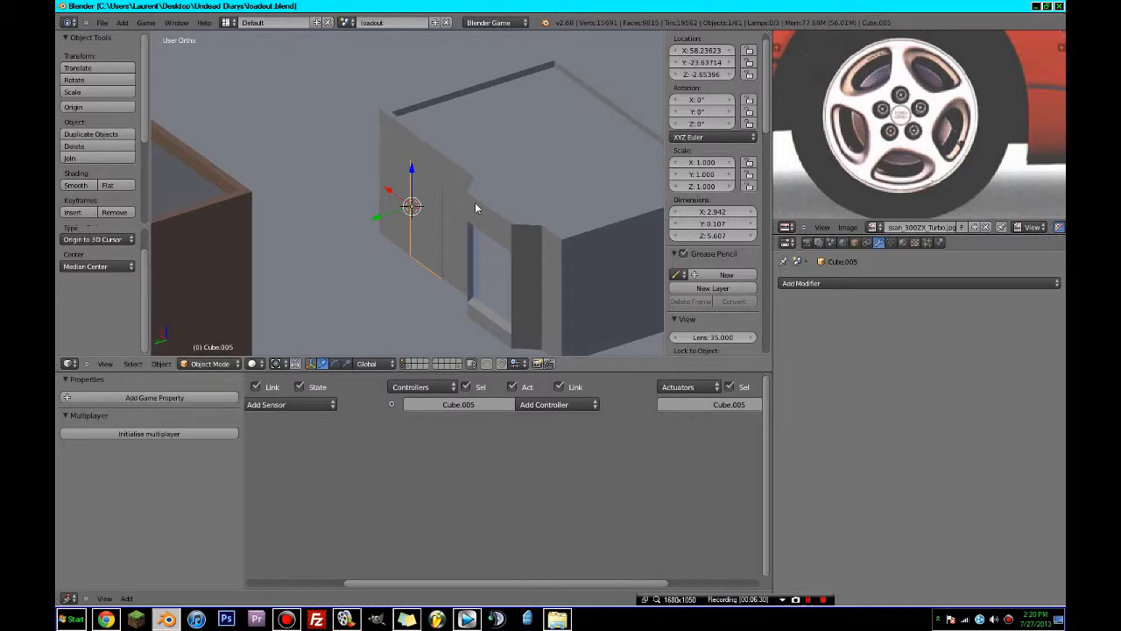
{"action": "key", "text": "h"}
{"action": "right_click", "coordinate": [500, 184]}
{"action": "middle_click_drag", "start_coordinate": [500, 183], "coordinate": [574, 198]}
{"action": "key", "text": "ctrl+s"}
{"action": "left_click", "coordinate": [574, 199]}
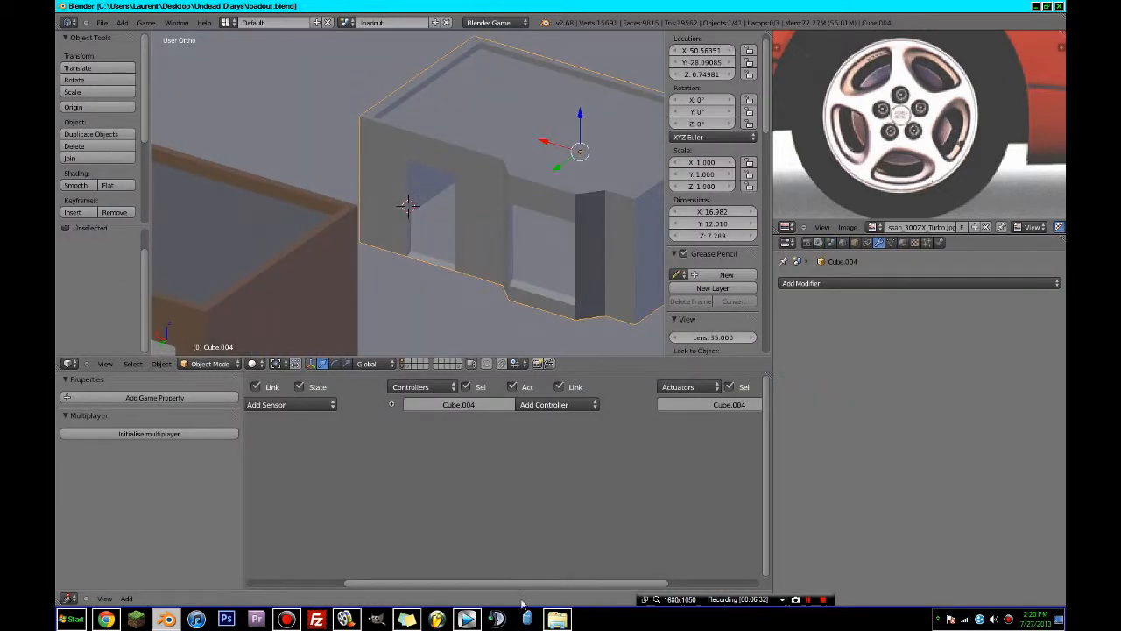
- Switch to the file explorer, create a folder named coffe_shop inside the terrain textures folder and open it
{"action": "key", "text": "alt+Tab"}
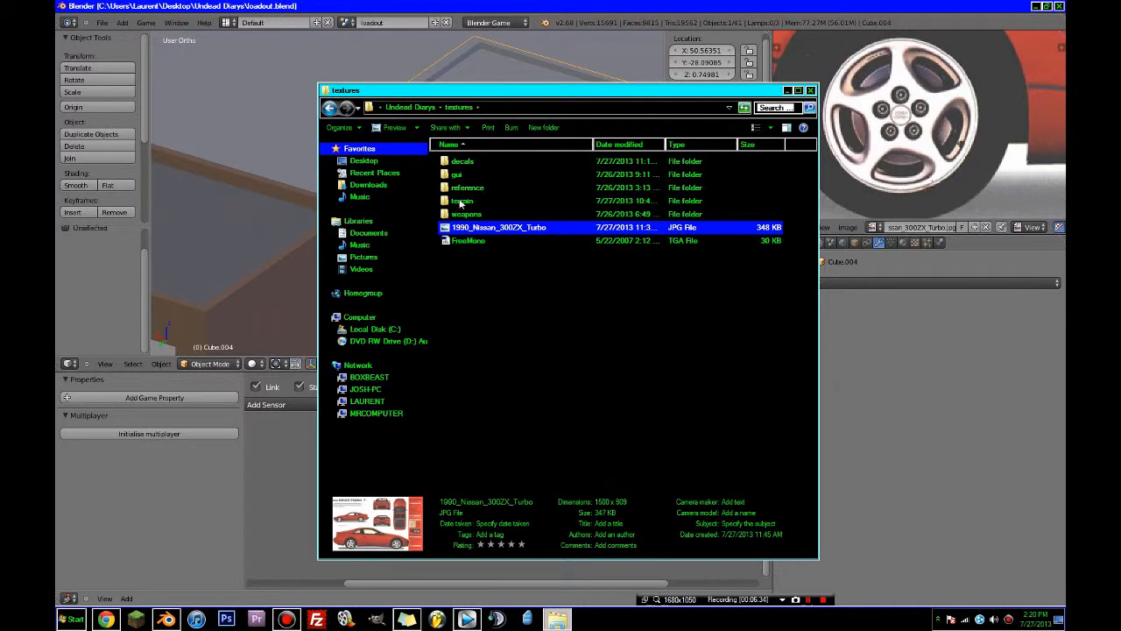
{"action": "double_click", "coordinate": [461, 203]}
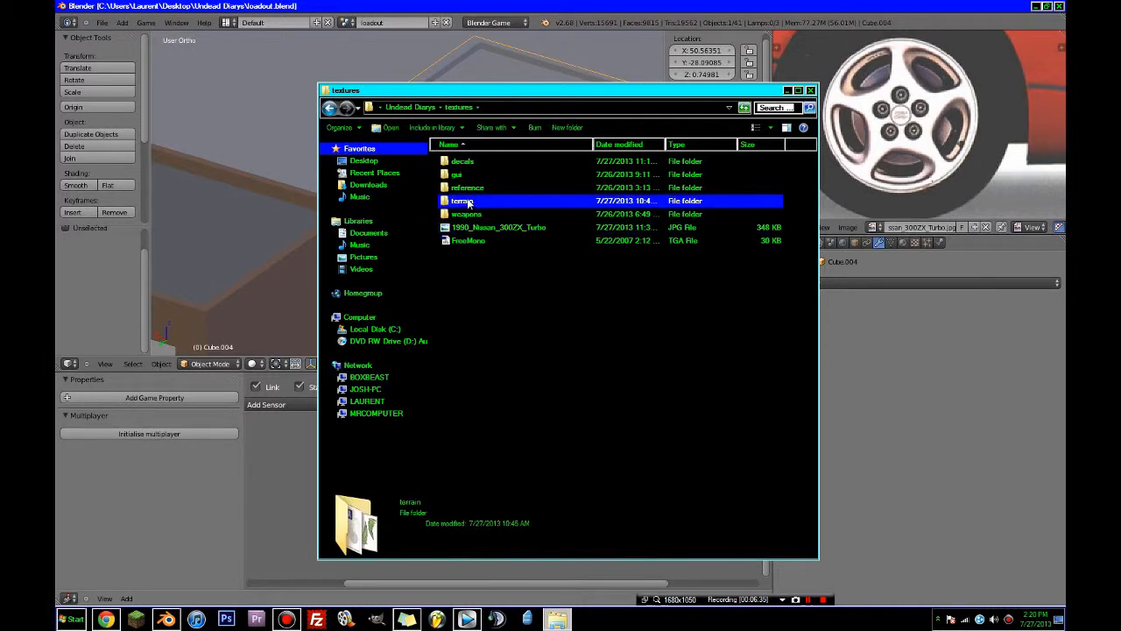
{"action": "left_click", "coordinate": [572, 128]}
{"action": "key", "text": "BackSpace"}
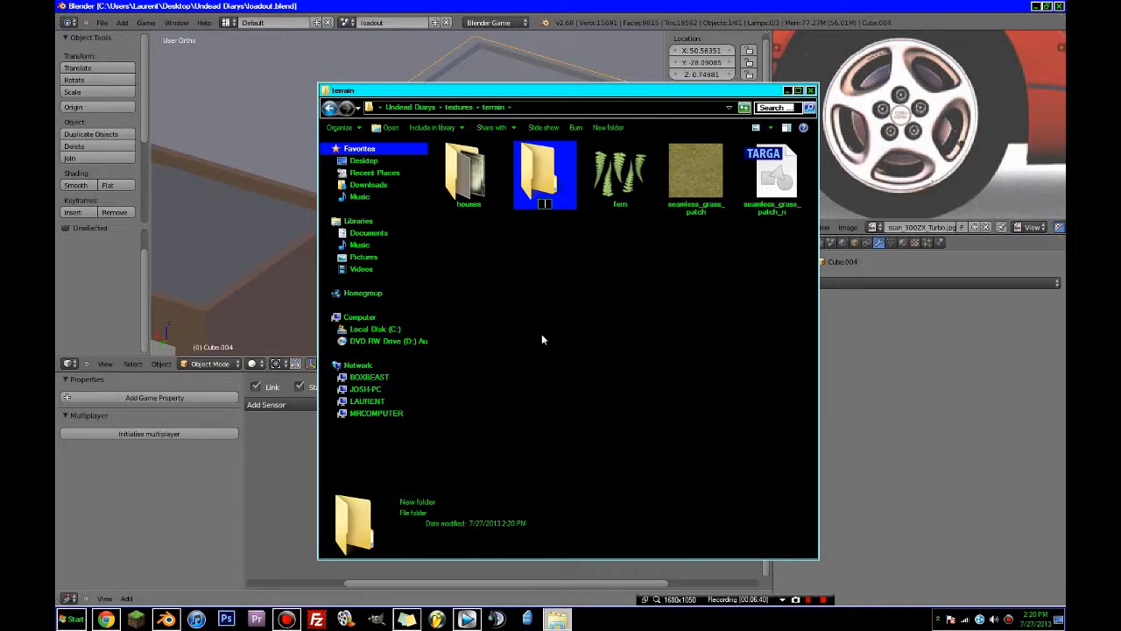
{"action": "type", "text": "coffe_shop"}
{"action": "key", "text": "Return"}
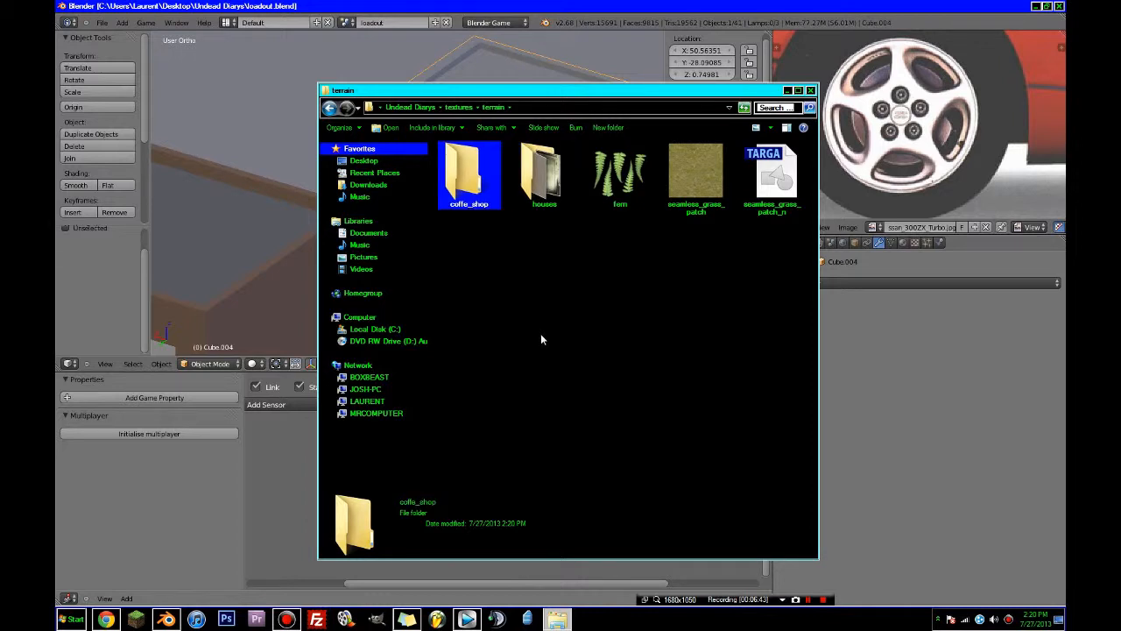
{"action": "double_click", "coordinate": [460, 191]}
- Open the Previews folder of the GameTextures.com Textures 2 library in a second file window
{"action": "left_click", "coordinate": [76, 622]}
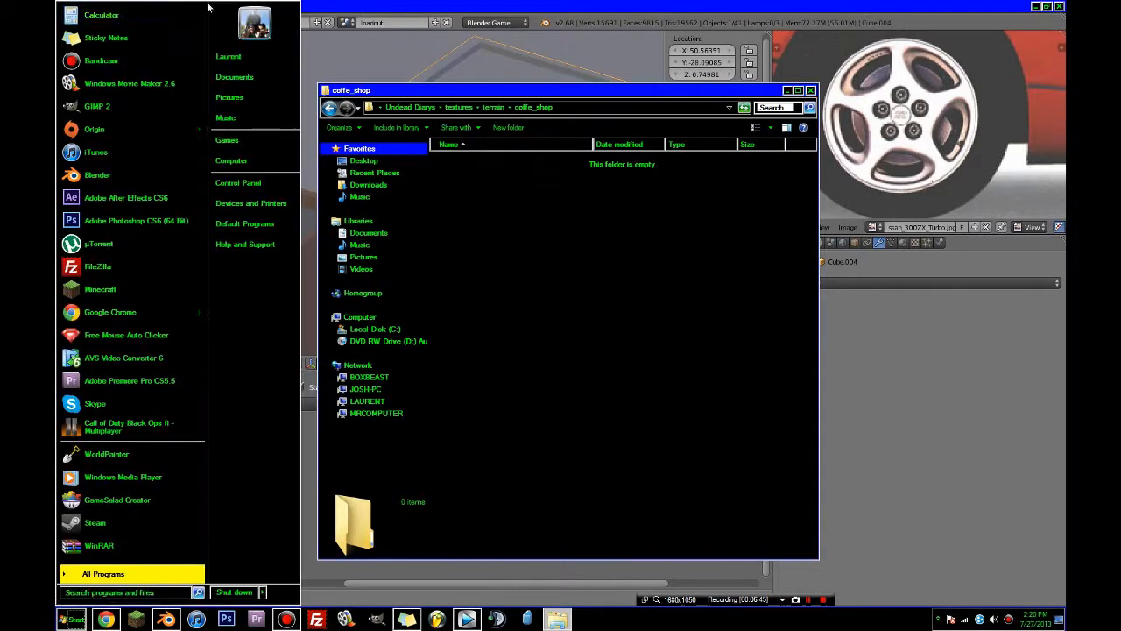
{"action": "left_click", "coordinate": [255, 79]}
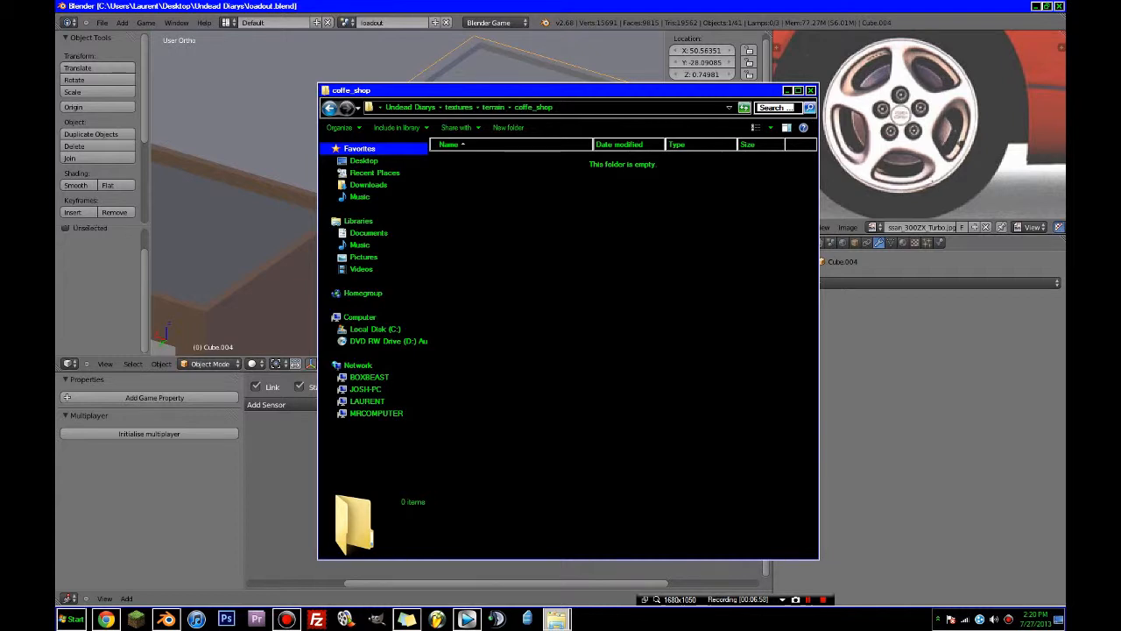
{"action": "double_click", "coordinate": [227, 214]}
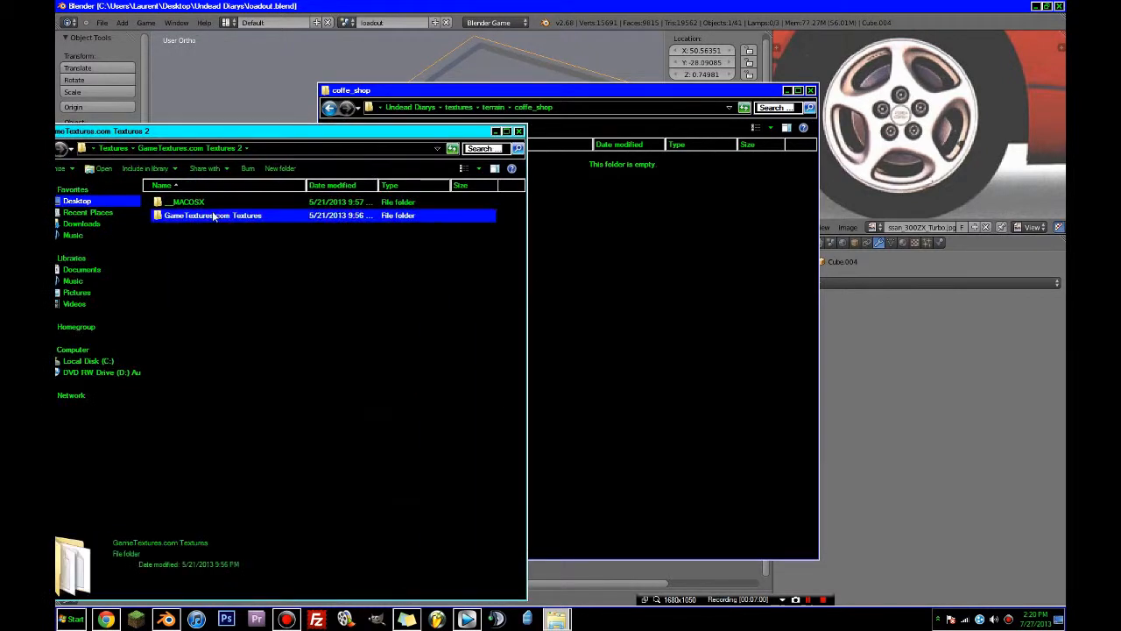
{"action": "double_click", "coordinate": [180, 203]}
- Look through the texture preview images one by one, starting from brick_guigenconcretedamaged, and close the image viewer
{"action": "left_click", "coordinate": [253, 219]}
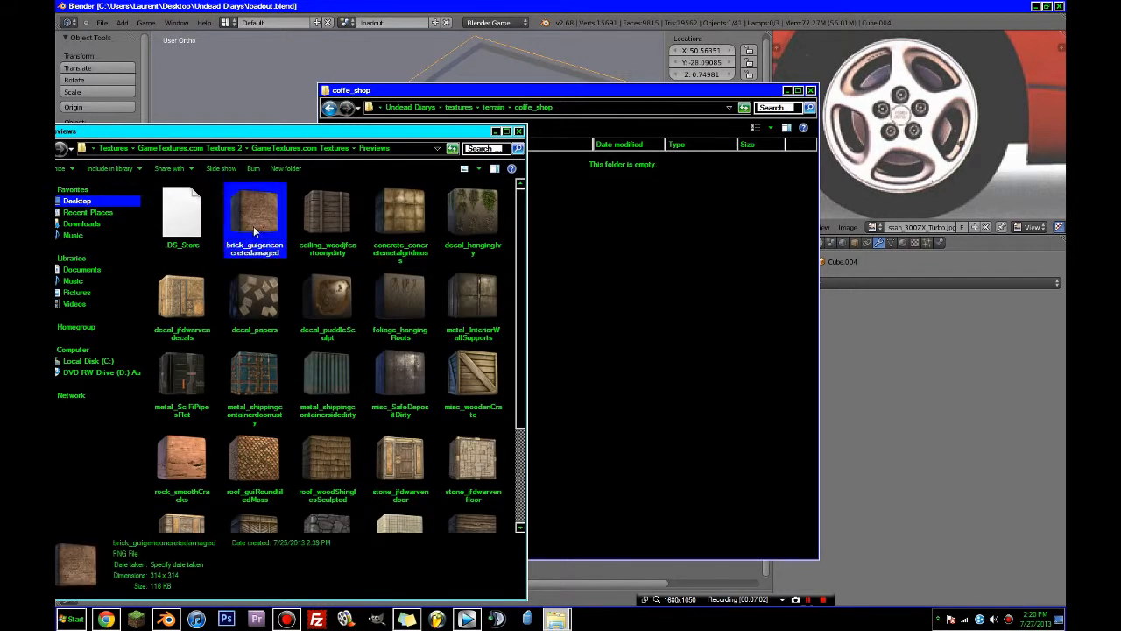
{"action": "double_click", "coordinate": [273, 220]}
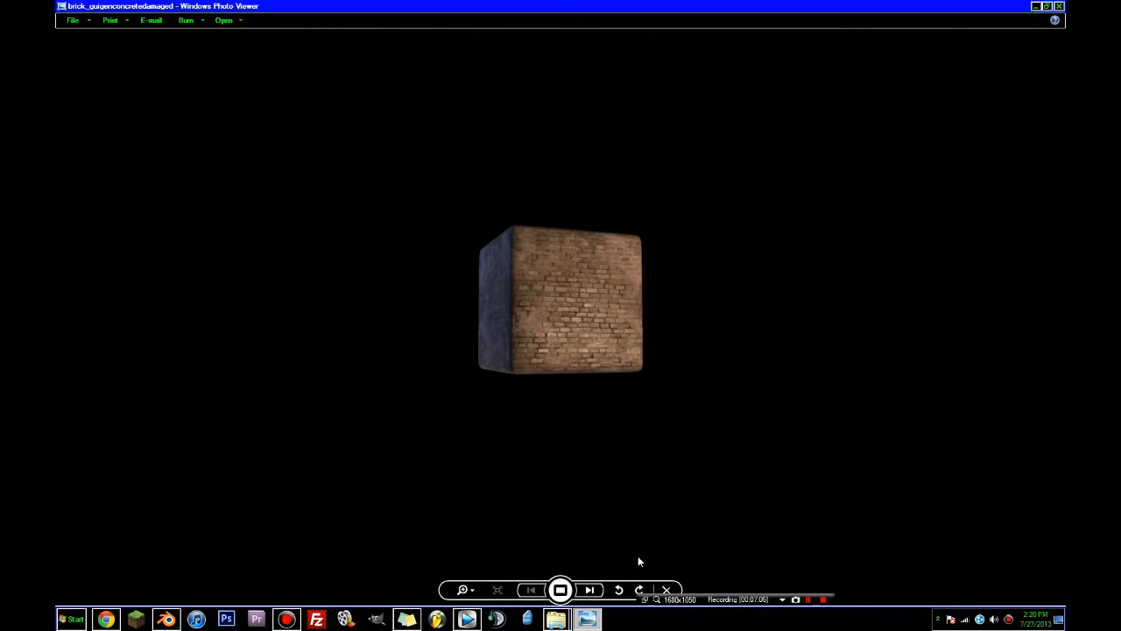
{"action": "left_click", "coordinate": [589, 590]}
{"action": "left_click", "coordinate": [592, 590]}
{"action": "left_click", "coordinate": [593, 590]}
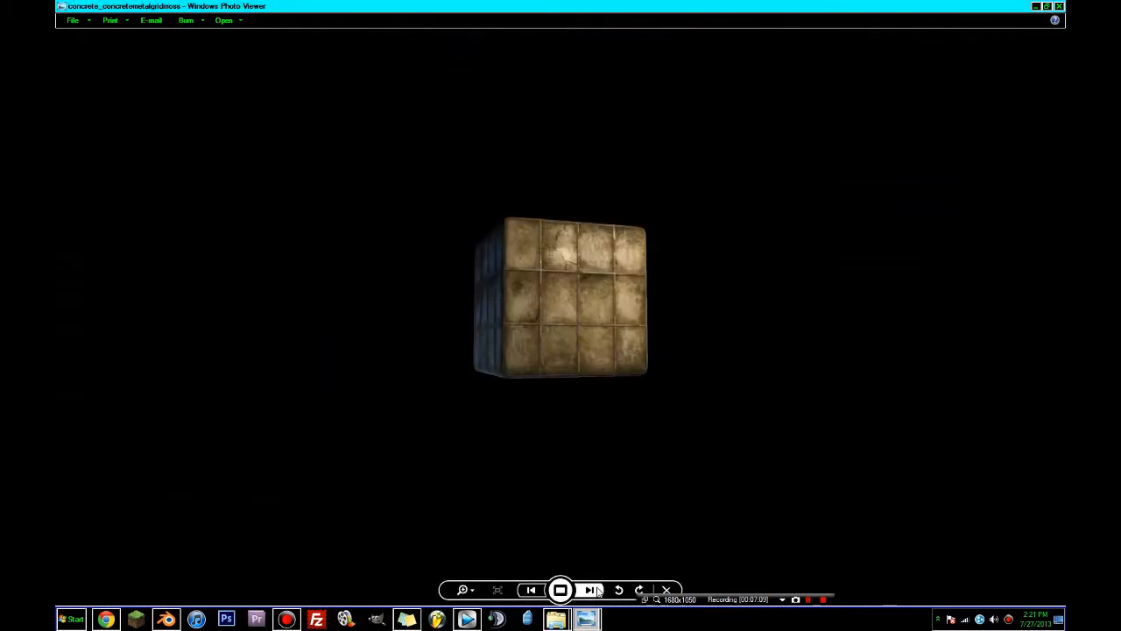
{"action": "left_click", "coordinate": [593, 589]}
{"action": "left_click", "coordinate": [593, 590]}
{"action": "left_click", "coordinate": [594, 590]}
{"action": "left_click", "coordinate": [593, 590]}
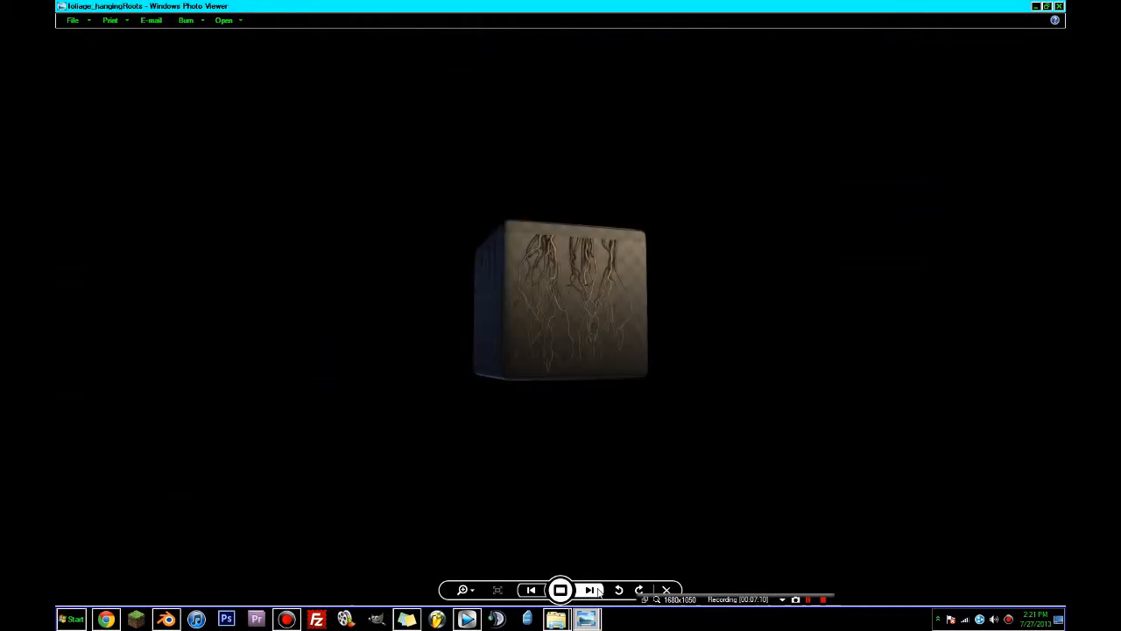
{"action": "left_click", "coordinate": [593, 590]}
{"action": "left_click", "coordinate": [535, 589]}
{"action": "left_click", "coordinate": [534, 590]}
{"action": "left_click", "coordinate": [536, 590]}
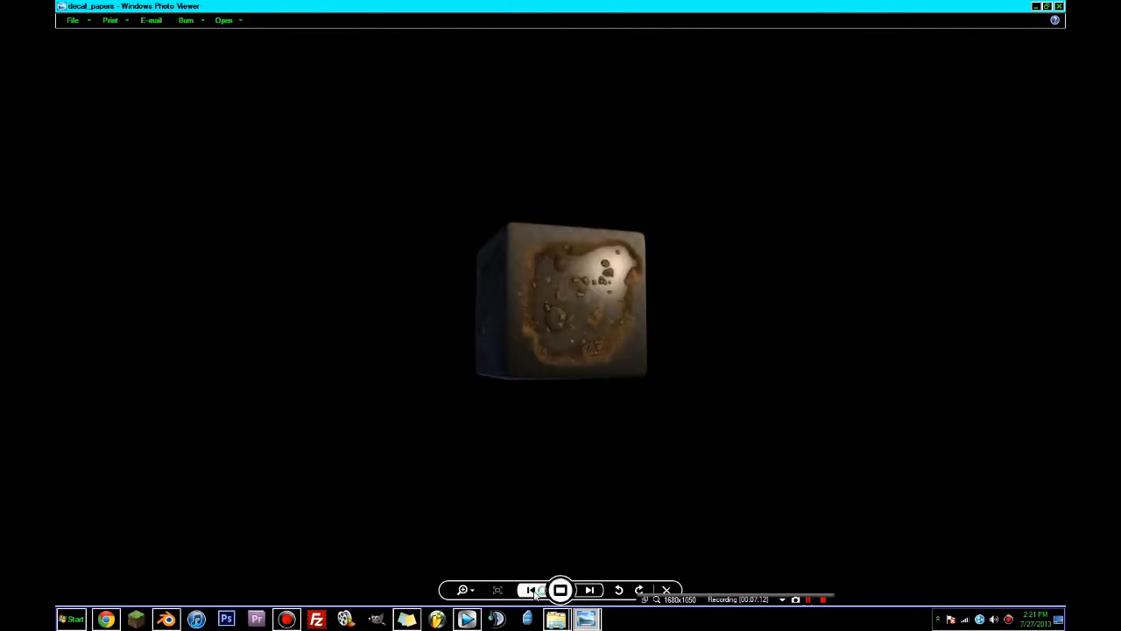
{"action": "left_click", "coordinate": [594, 590]}
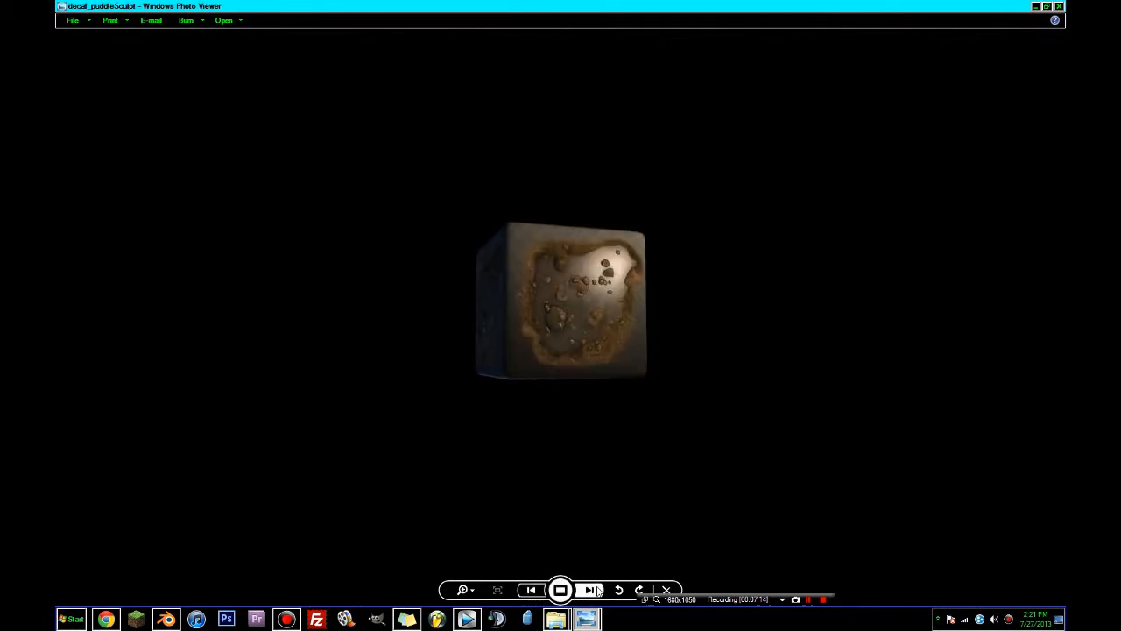
{"action": "left_click", "coordinate": [594, 590]}
{"action": "left_click", "coordinate": [594, 590]}
{"action": "left_click", "coordinate": [594, 590]}
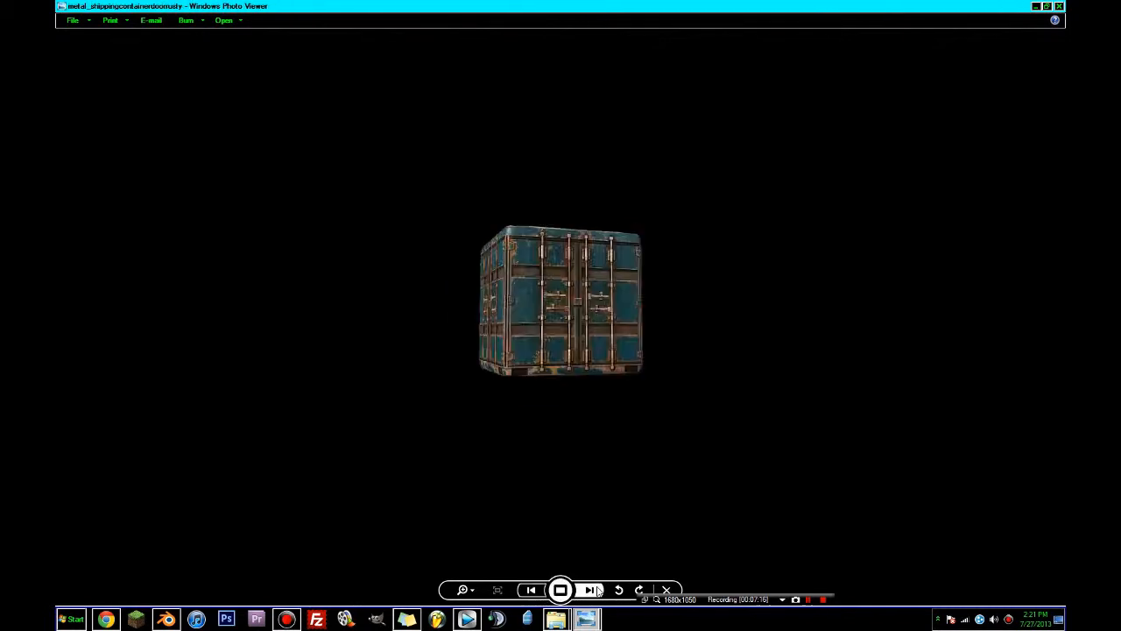
{"action": "left_click", "coordinate": [594, 589]}
{"action": "left_click", "coordinate": [594, 590]}
{"action": "left_click", "coordinate": [594, 590]}
{"action": "left_click", "coordinate": [594, 589]}
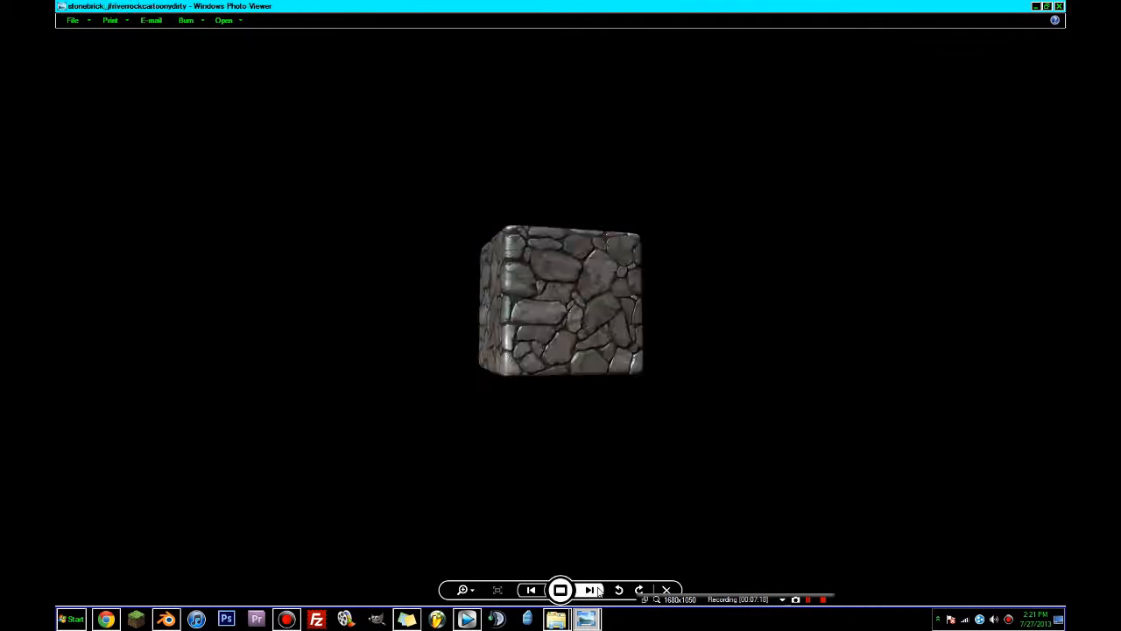
{"action": "left_click", "coordinate": [594, 590]}
{"action": "left_click", "coordinate": [594, 590]}
{"action": "left_click", "coordinate": [594, 589]}
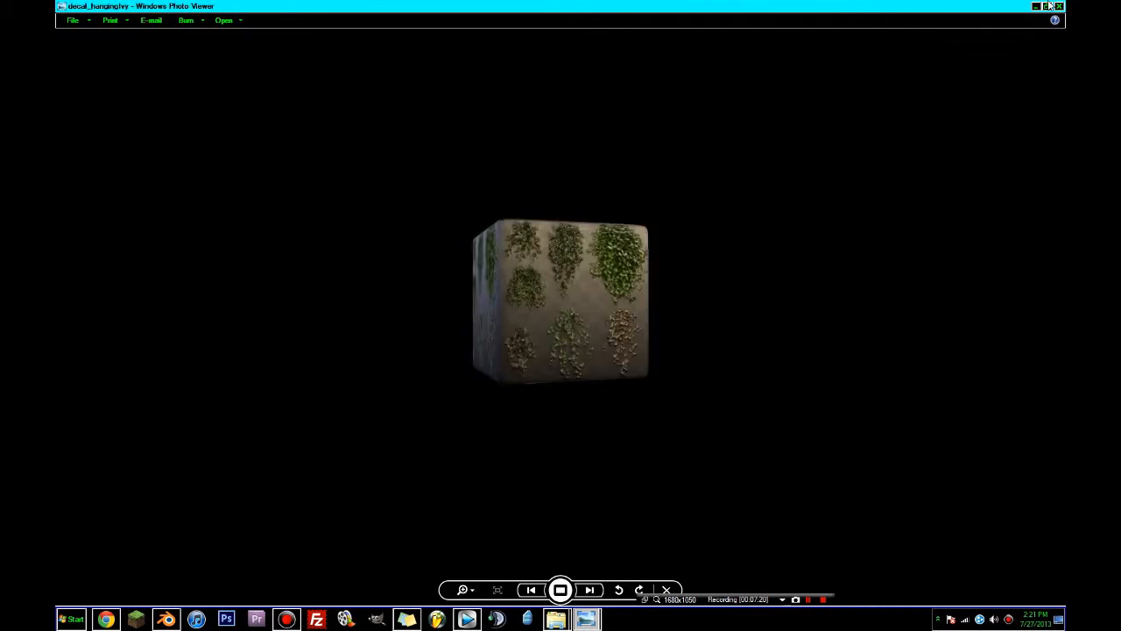
{"action": "key", "text": "Right"}
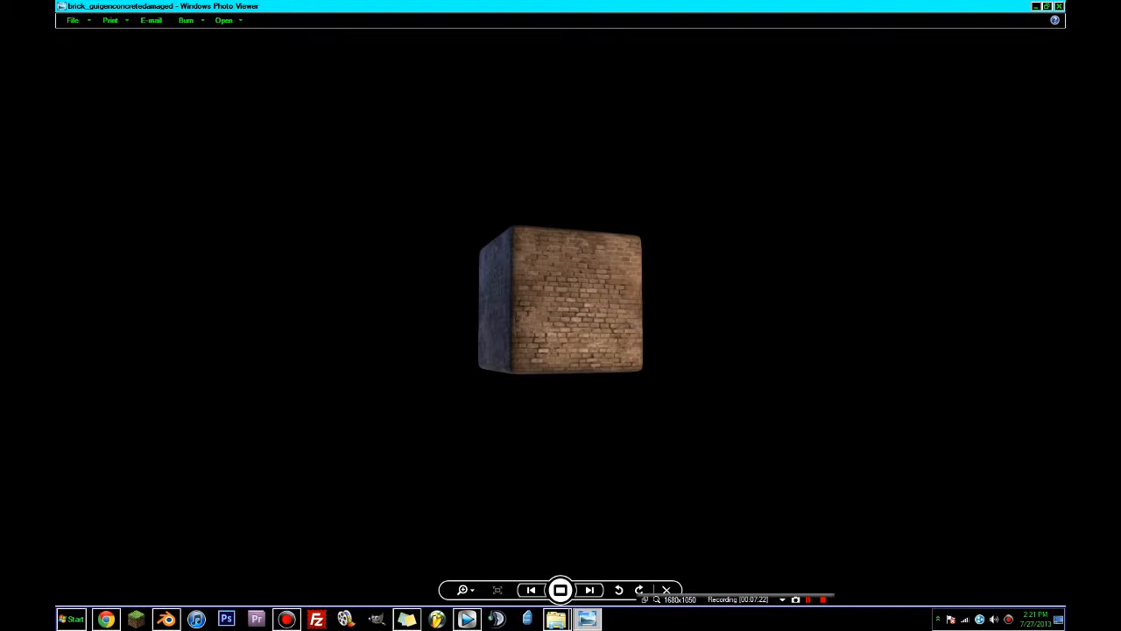
{"action": "left_click", "coordinate": [1059, 6]}
- Arrange the Previews and coffe_shop folder windows side by side
{"action": "left_click_drag", "start_coordinate": [460, 126], "coordinate": [495, 109]}
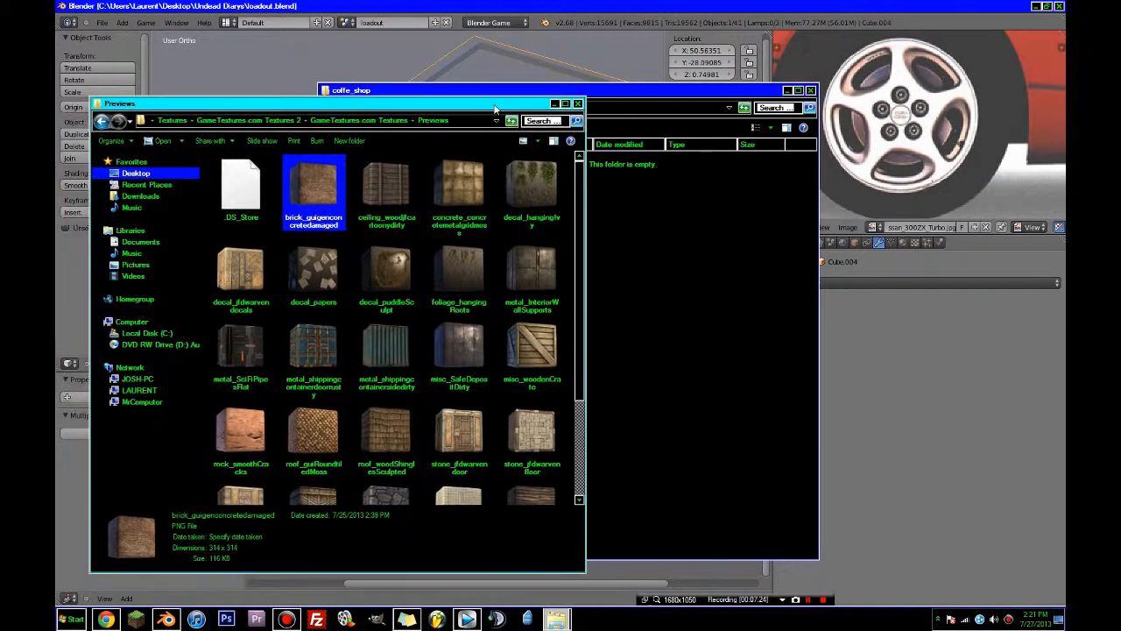
{"action": "left_click_drag", "start_coordinate": [696, 105], "coordinate": [1002, 146]}
{"action": "left_click_drag", "start_coordinate": [426, 104], "coordinate": [373, 99]}
- Examine the tile_disgustingTilev2 preview at full size and close it
{"action": "scroll", "coordinate": [282, 183], "scroll_direction": "down", "scroll_amount": 3}
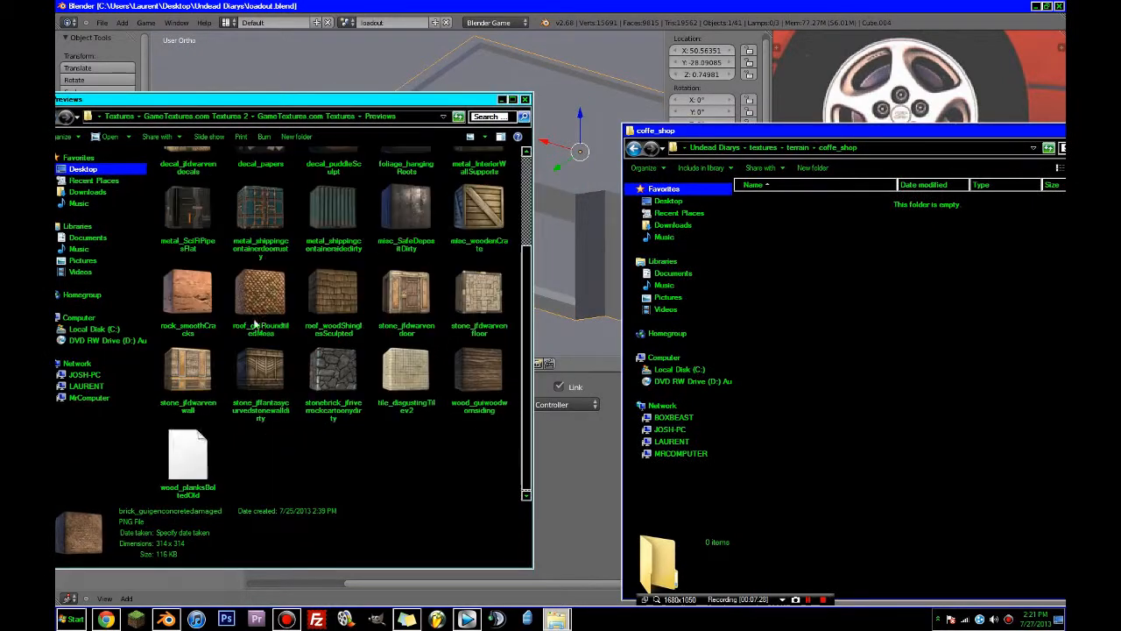
{"action": "left_click", "coordinate": [404, 378]}
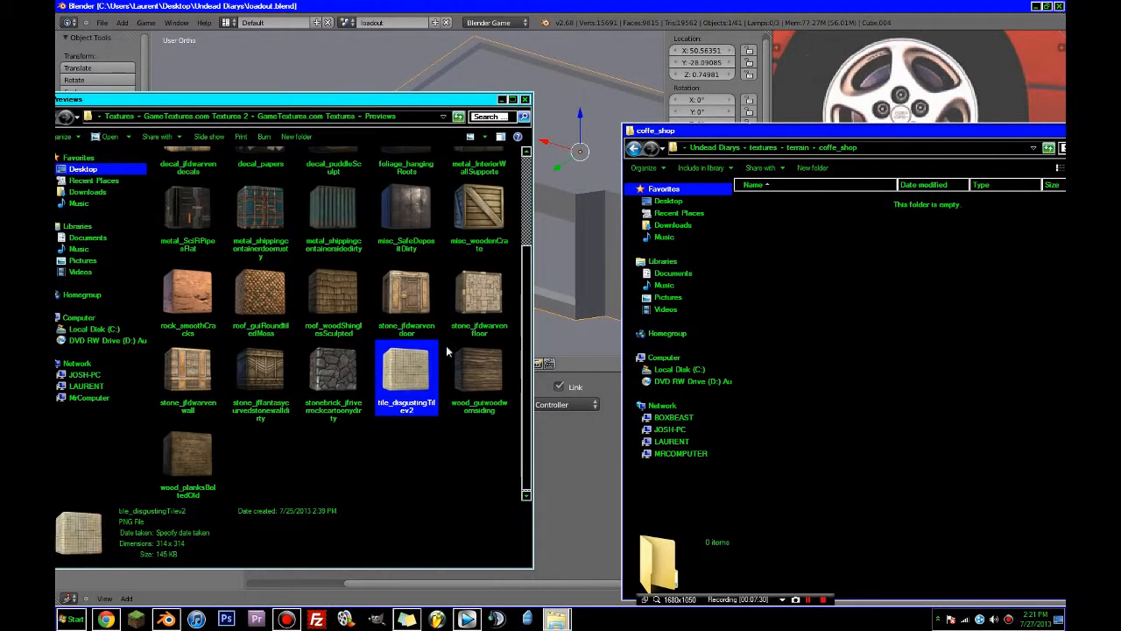
{"action": "double_click", "coordinate": [408, 370]}
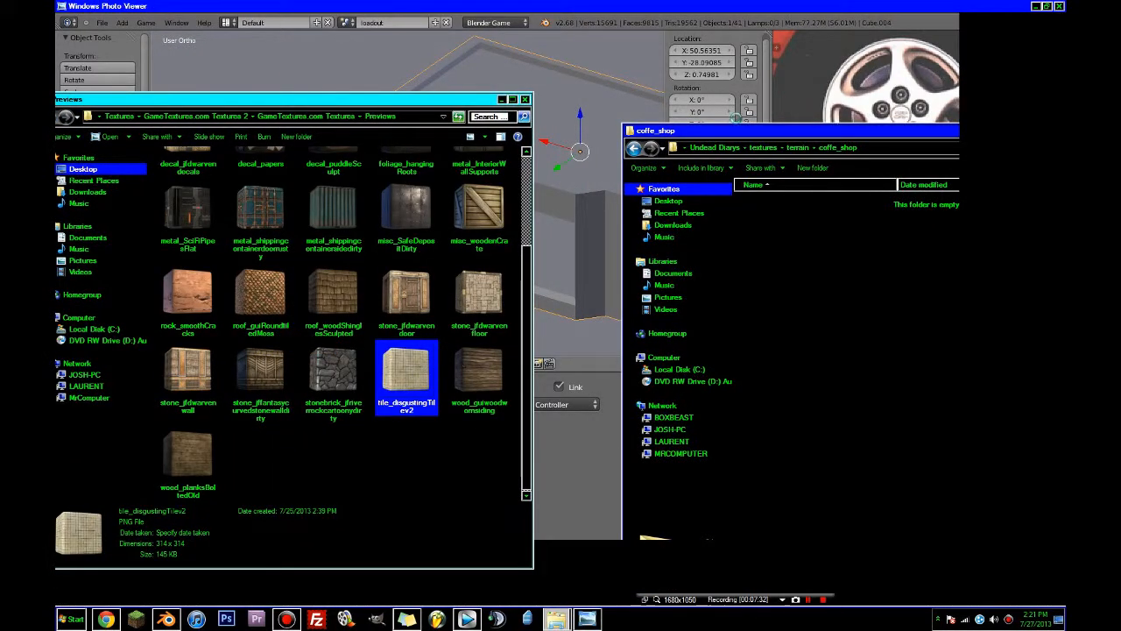
{"action": "left_click", "coordinate": [1040, 6]}
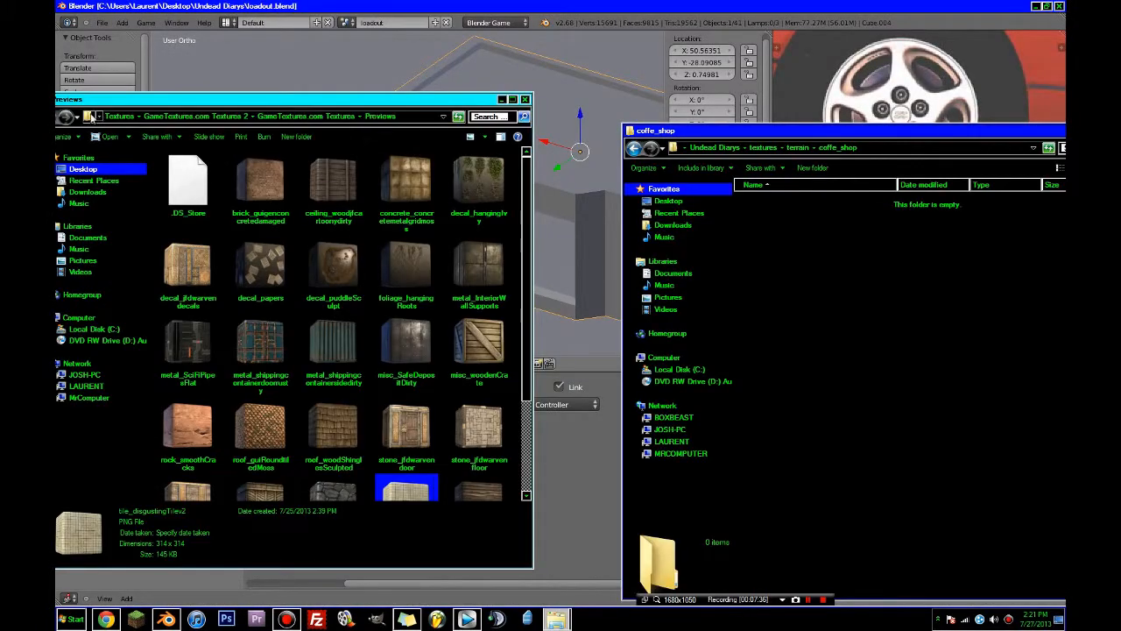
- Open the Textures folder of the GameTextures.com library and select the tile_disgustingtilev2_basic archive
{"action": "left_click", "coordinate": [225, 120]}
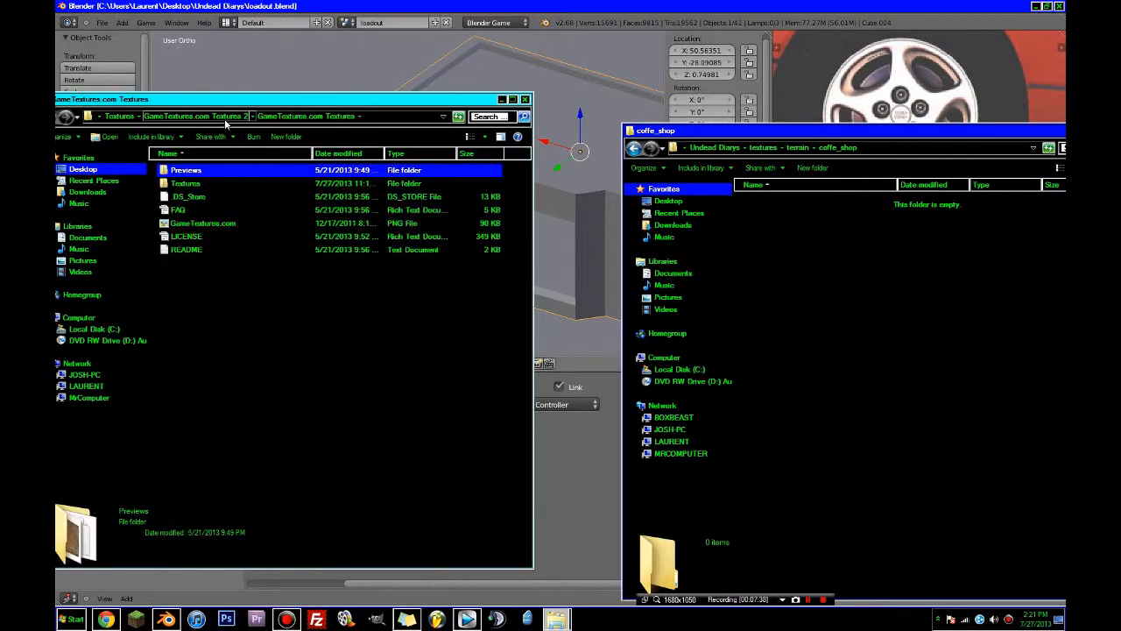
{"action": "double_click", "coordinate": [178, 185]}
{"action": "left_click", "coordinate": [319, 327]}
{"action": "scroll", "coordinate": [313, 331], "scroll_direction": "down", "scroll_amount": 2}
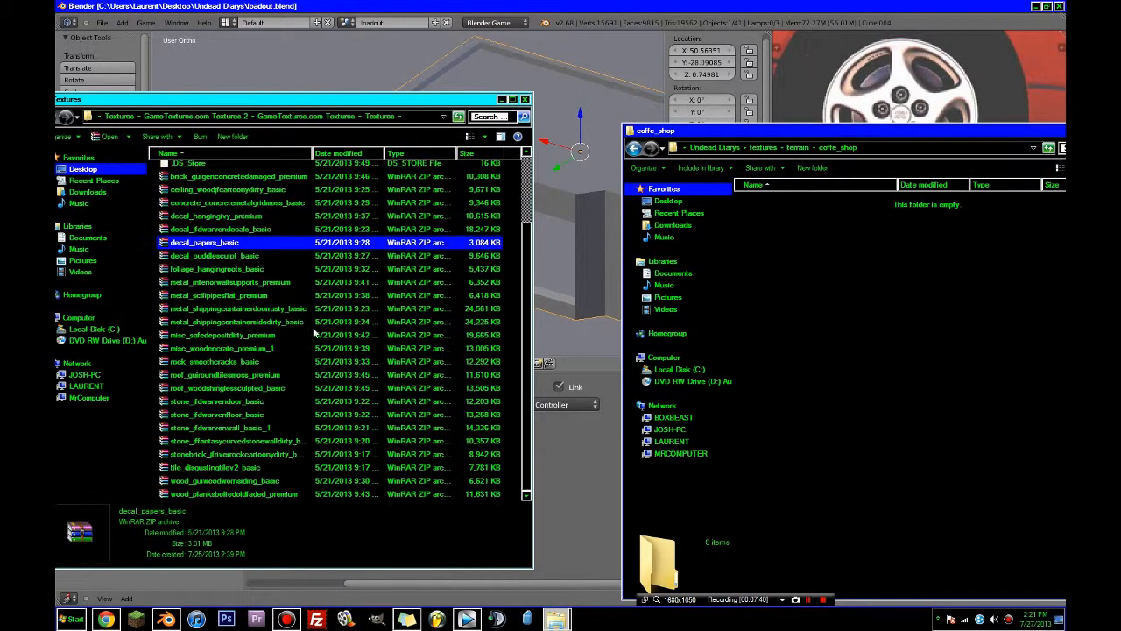
{"action": "left_click", "coordinate": [195, 469]}
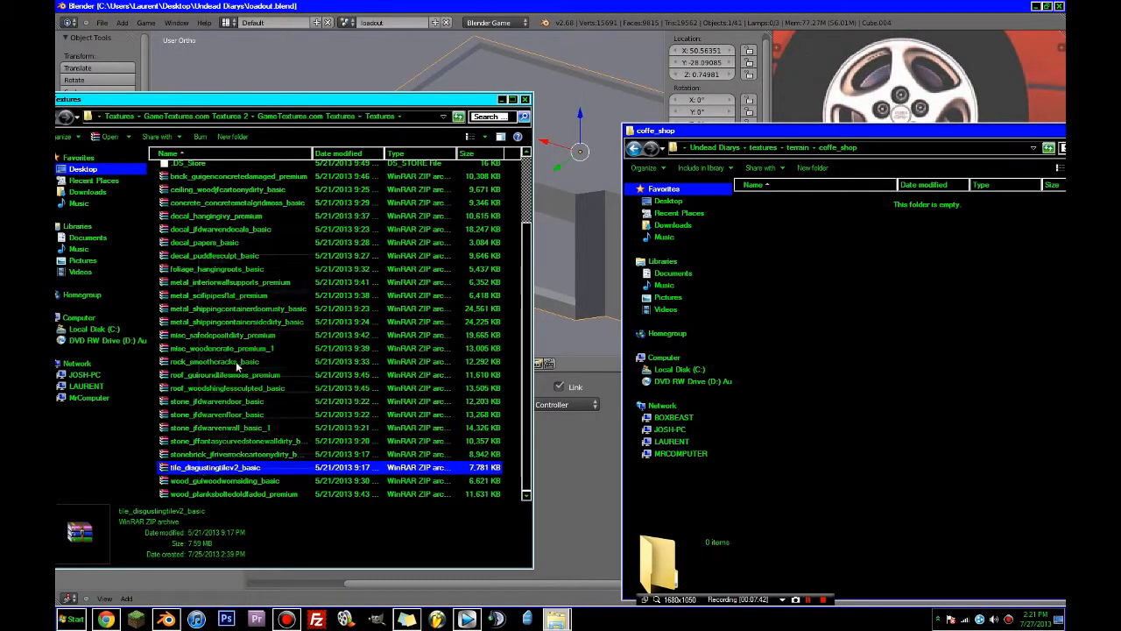
- Extract the tile_disgustingtilev2_basic archive into its own folder within the Textures folder
{"action": "right_click", "coordinate": [198, 468]}
{"action": "left_click", "coordinate": [260, 276]}
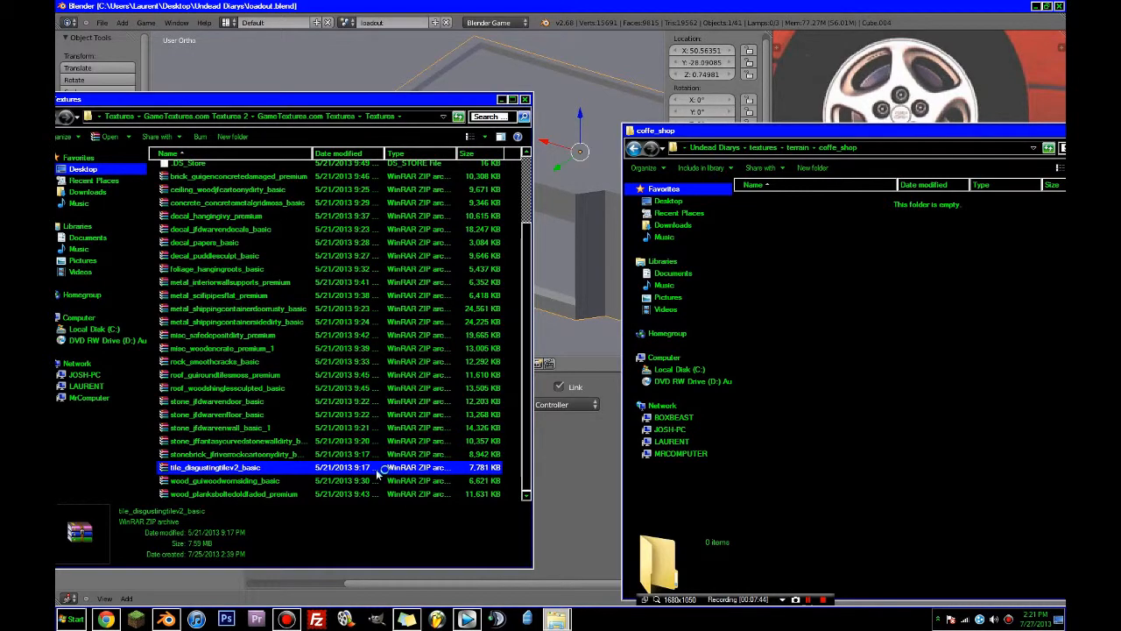
{"action": "left_click", "coordinate": [593, 434]}
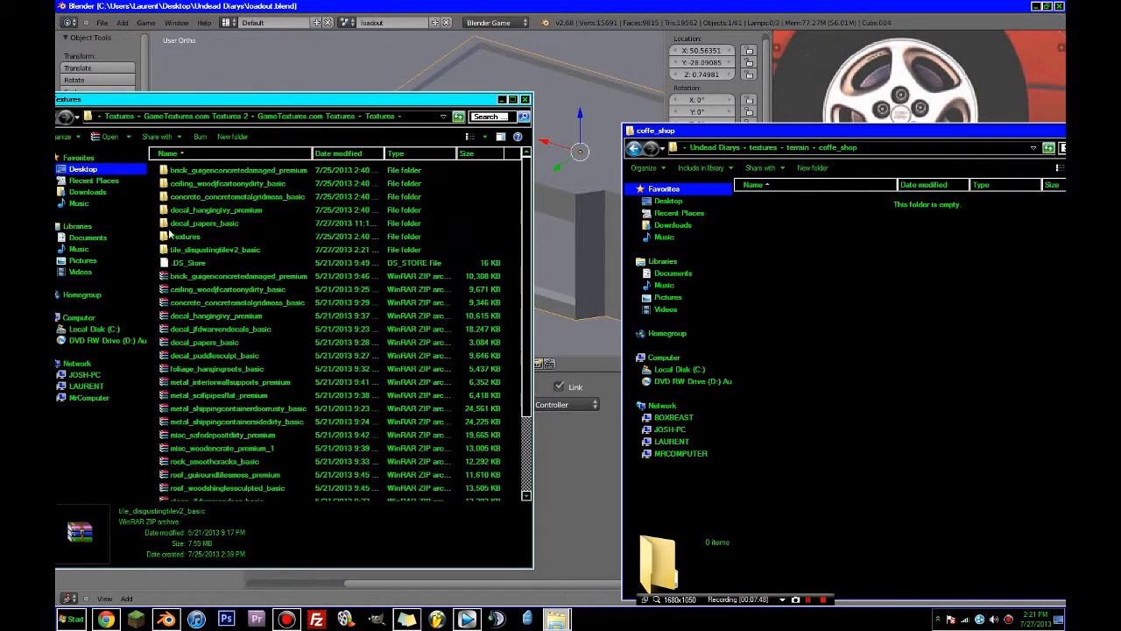
- Copy all five Targa files from the extracted Tile_DisgustingTileV2_256_TGA folder into the coffe_shop folder
{"action": "double_click", "coordinate": [189, 249]}
{"action": "double_click", "coordinate": [180, 170]}
{"action": "double_click", "coordinate": [174, 182]}
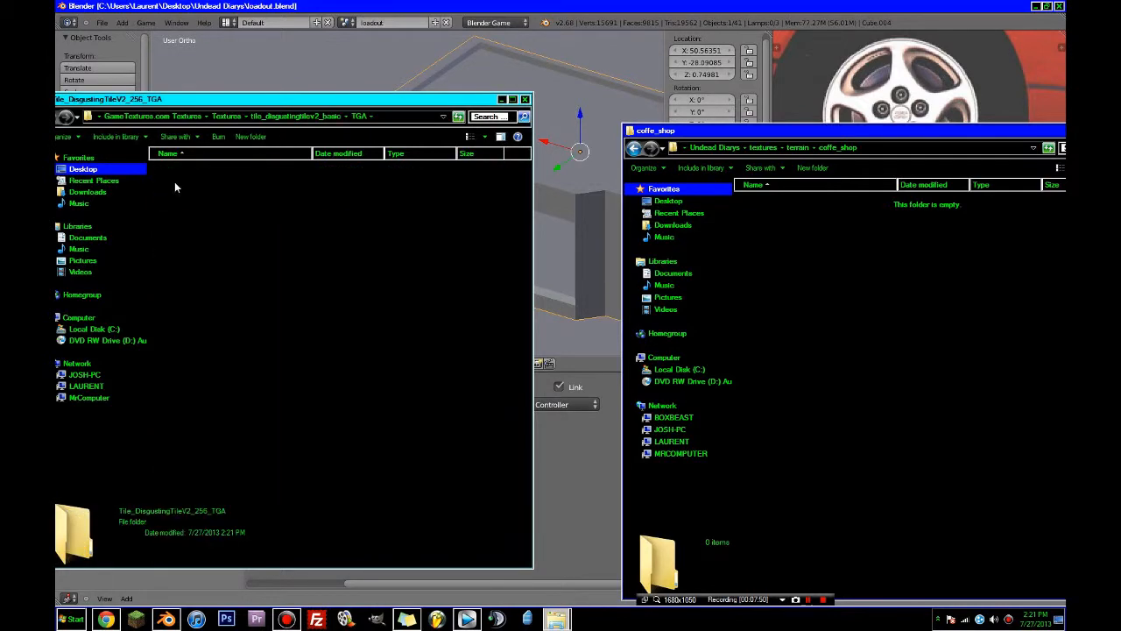
{"action": "left_click_drag", "start_coordinate": [512, 319], "coordinate": [195, 183]}
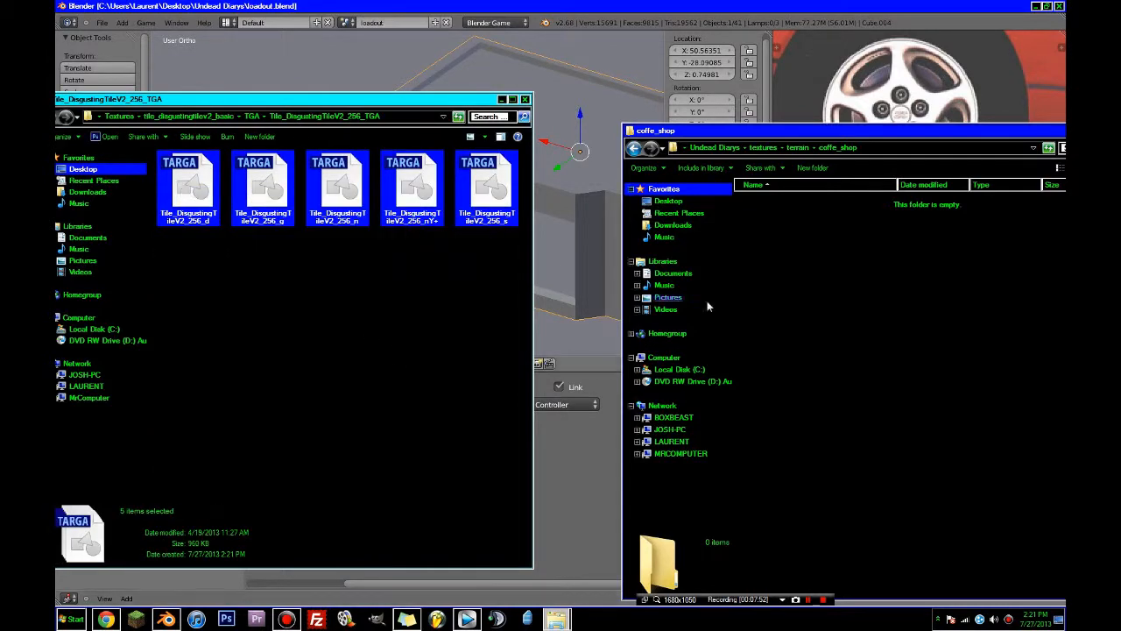
{"action": "left_click", "coordinate": [904, 360]}
{"action": "key", "text": "ctrl+v"}
- Switch to Blender and hide the coffee-shop building's roof faces in Edit Mode to expose the interior
{"action": "left_click", "coordinate": [625, 5]}
{"action": "middle_click_drag", "start_coordinate": [510, 190], "coordinate": [547, 208]}
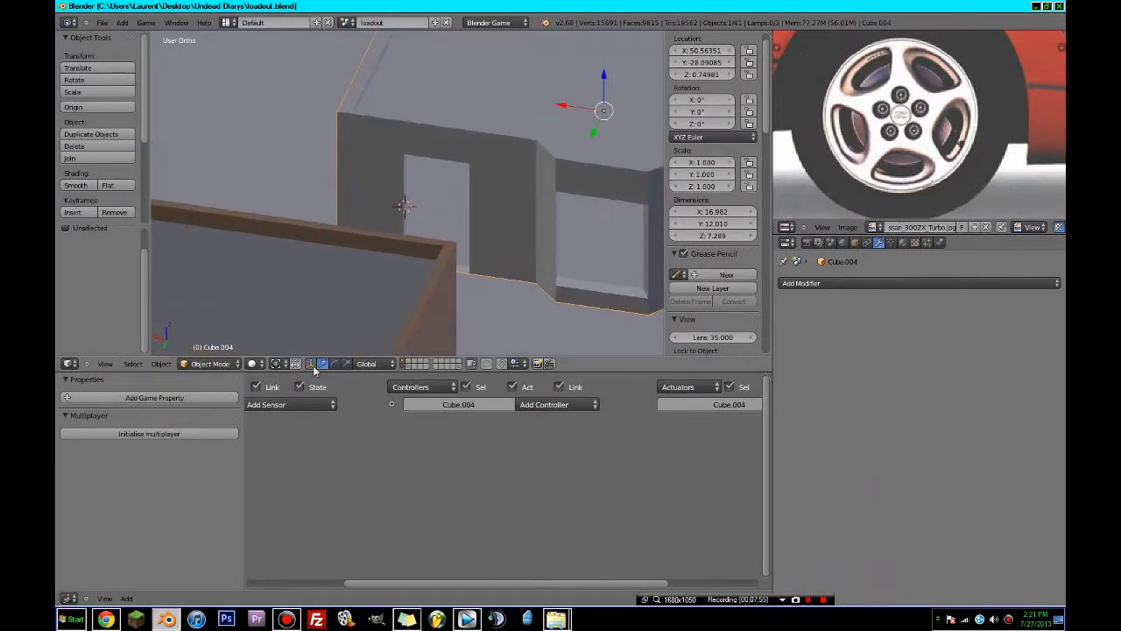
{"action": "left_click", "coordinate": [255, 363]}
{"action": "mouse_move", "coordinate": [463, 254]}
{"action": "middle_mouse_down"}
{"action": "mouse_move", "coordinate": [405, 233]}
{"action": "mouse_move", "coordinate": [496, 232]}
{"action": "mouse_move", "coordinate": [481, 272]}
{"action": "mouse_move", "coordinate": [547, 236]}
{"action": "middle_mouse_up"}
{"action": "key", "text": "Tab"}
{"action": "key", "text": "z"}
{"action": "scroll", "coordinate": [469, 341], "scroll_direction": "down", "scroll_amount": 3}
{"action": "key", "text": "z"}
{"action": "right_click", "coordinate": [511, 235]}
{"action": "key", "text": "h"}
- Add a new material named gross_tile to the building and select all interior floor faces from above
{"action": "key", "text": "KP_7"}
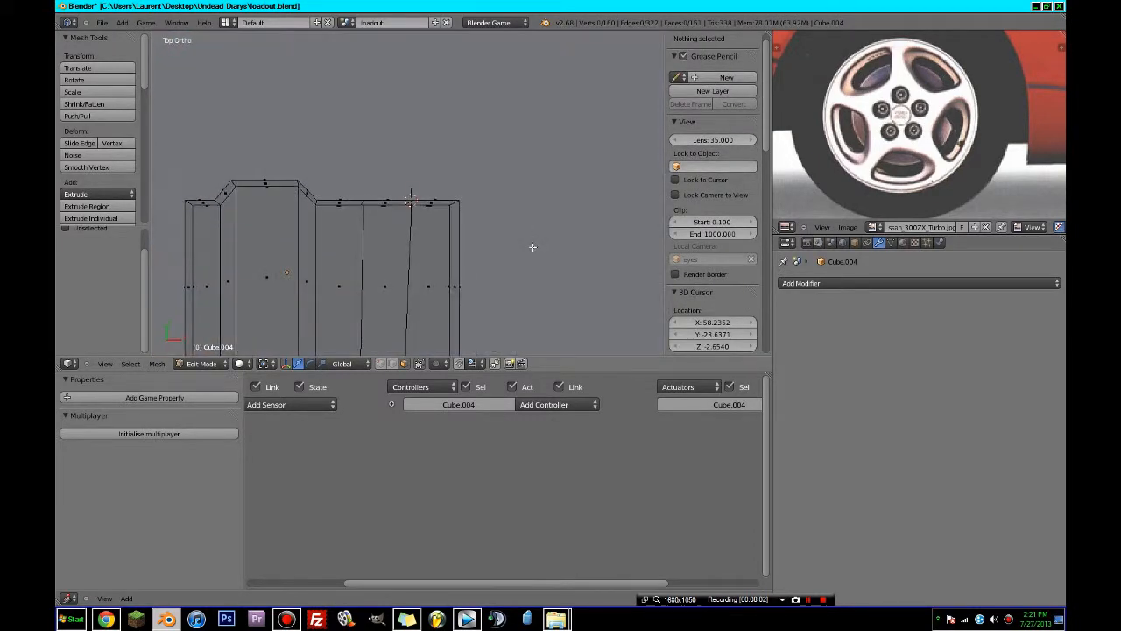
{"action": "scroll", "coordinate": [546, 238], "scroll_direction": "down", "scroll_amount": 1}
{"action": "left_click", "coordinate": [902, 246]}
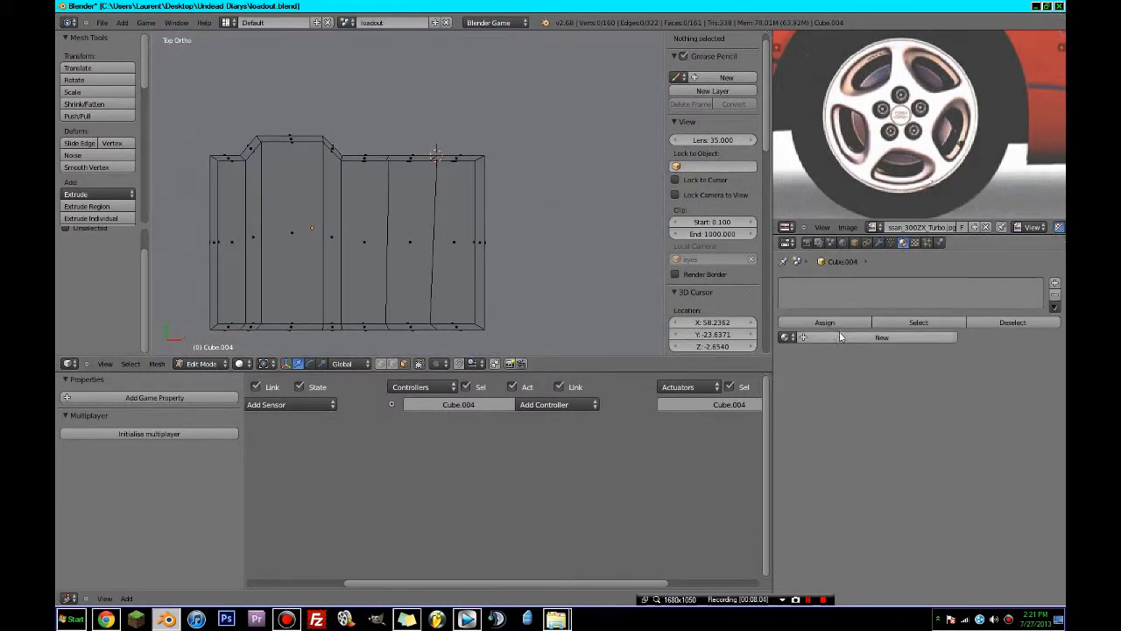
{"action": "left_click", "coordinate": [828, 338]}
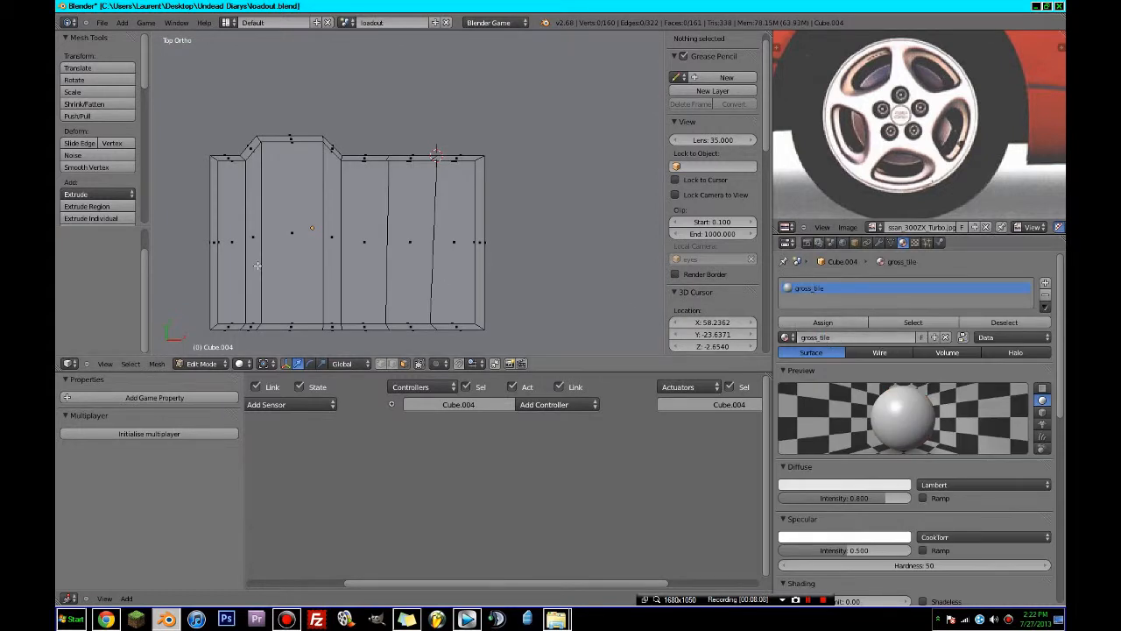
{"action": "mouse_move", "coordinate": [257, 252]}
{"action": "left_mouse_down"}
{"action": "mouse_move", "coordinate": [311, 238]}
{"action": "mouse_move", "coordinate": [438, 243]}
{"action": "left_mouse_up"}
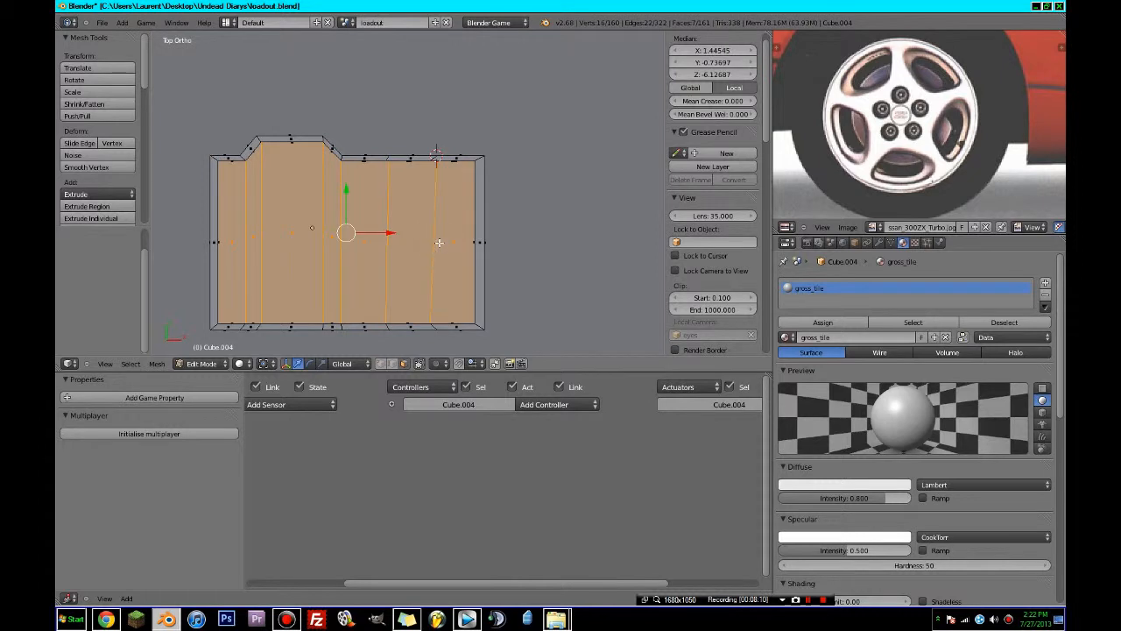
{"action": "right_click", "coordinate": [440, 242]}
- Add a texture named gross_tile_t to the gross_tile material and set its type to Image or Movie
{"action": "left_click", "coordinate": [917, 243]}
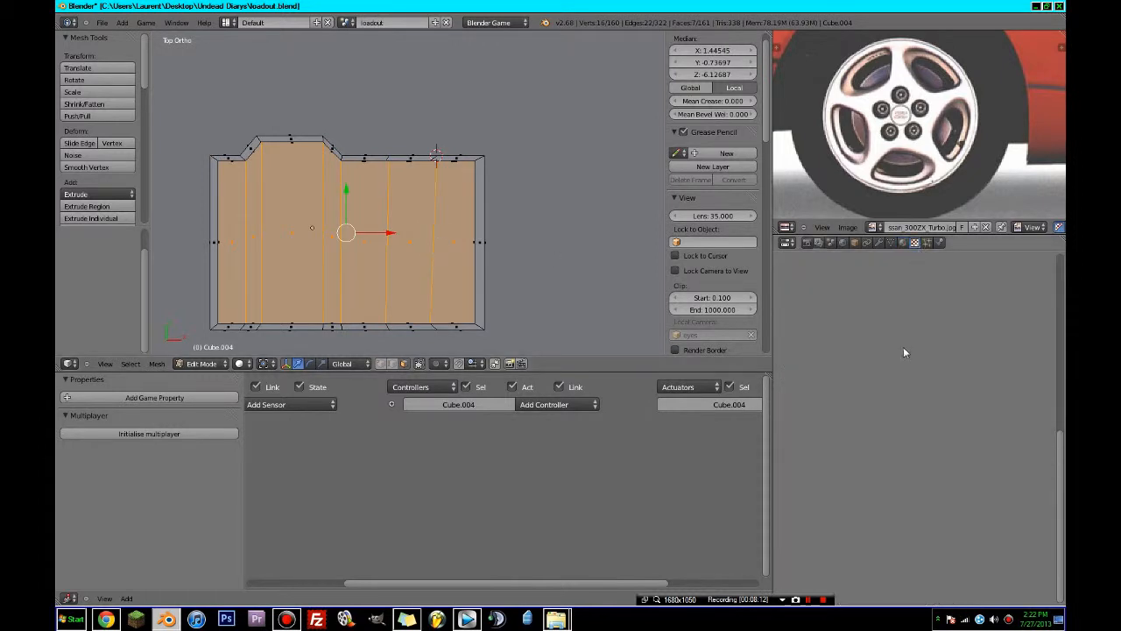
{"action": "left_click", "coordinate": [893, 371]}
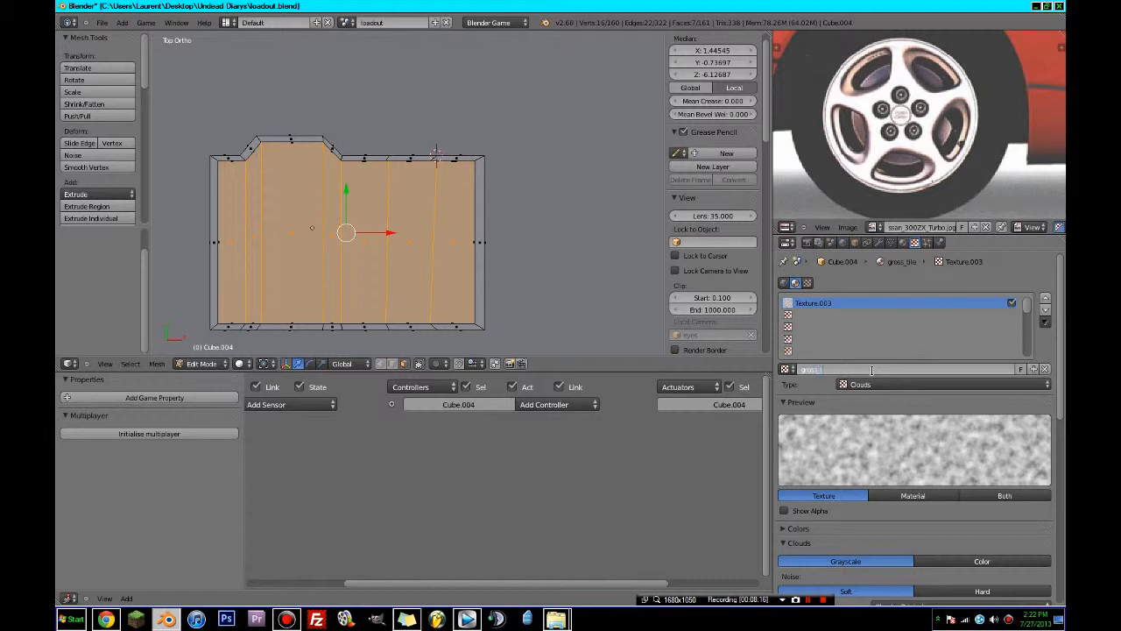
{"action": "type", "text": "tile_t"}
{"action": "key", "text": "Return"}
{"action": "left_click", "coordinate": [876, 384]}
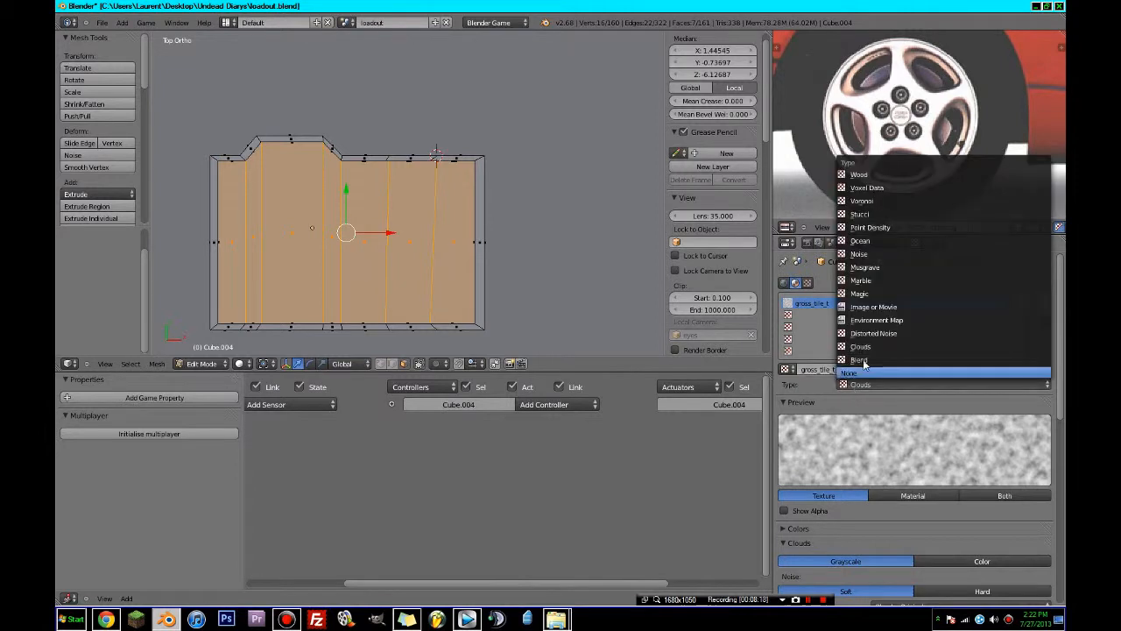
{"action": "left_click", "coordinate": [888, 307]}
- Display the viewport as textured and UV-unwrap the selected floor faces with Project from View from the top
{"action": "left_click", "coordinate": [248, 363]}
{"action": "left_click", "coordinate": [267, 326]}
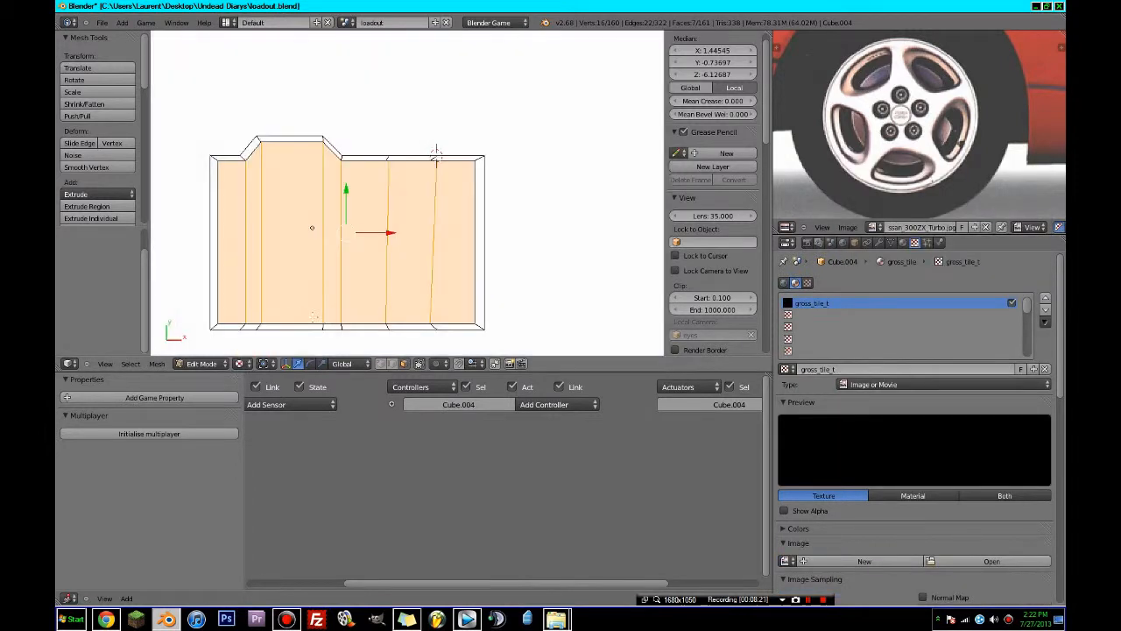
{"action": "key", "text": "u"}
{"action": "left_click", "coordinate": [359, 324]}
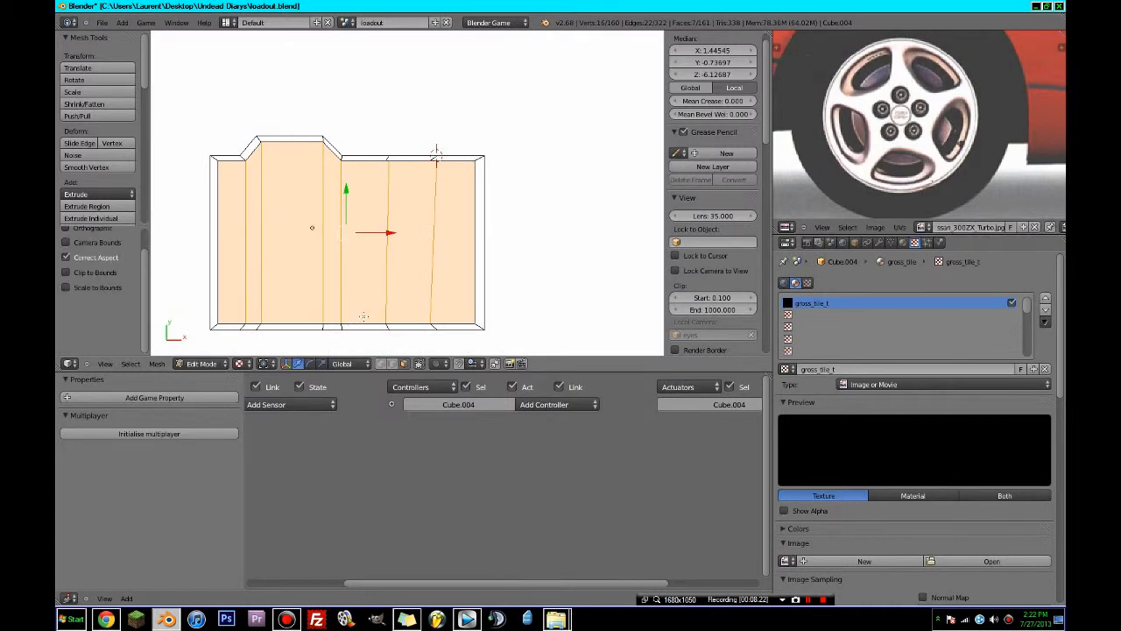
- Load Tile_DisgustingTileV2_256_d.tga from the textures/terrain/coffe_shop folder as the image of gross_tile_t
{"action": "middle_click_drag", "start_coordinate": [361, 321], "coordinate": [434, 274], "text": "shift"}
{"action": "scroll", "coordinate": [941, 476], "scroll_direction": "down", "scroll_amount": 4}
{"action": "left_click", "coordinate": [992, 438]}
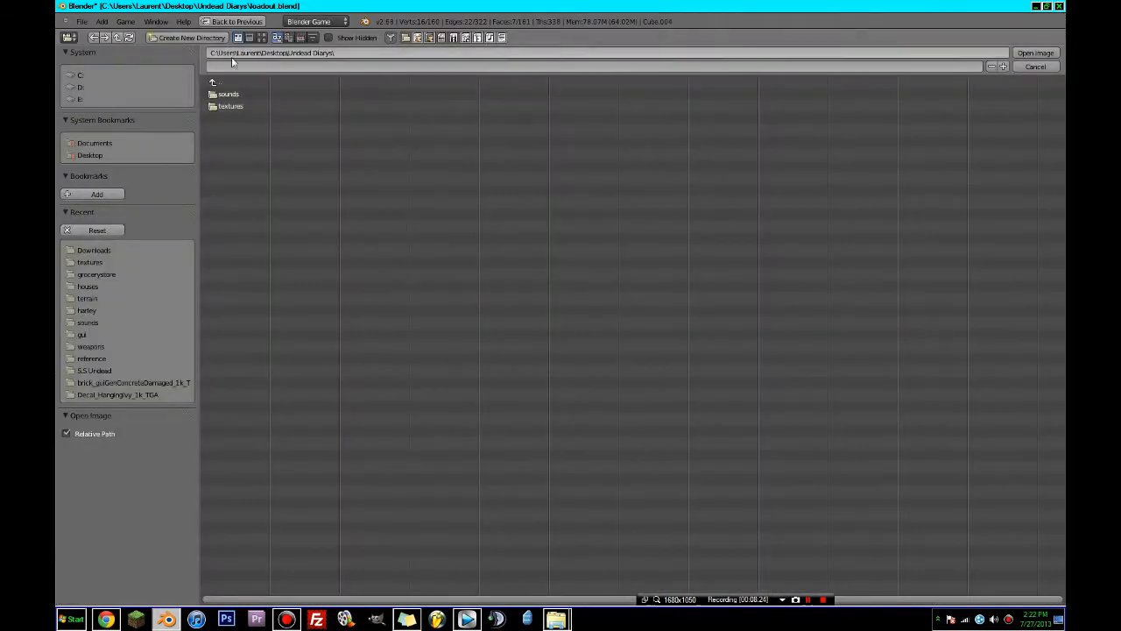
{"action": "left_click", "coordinate": [223, 108]}
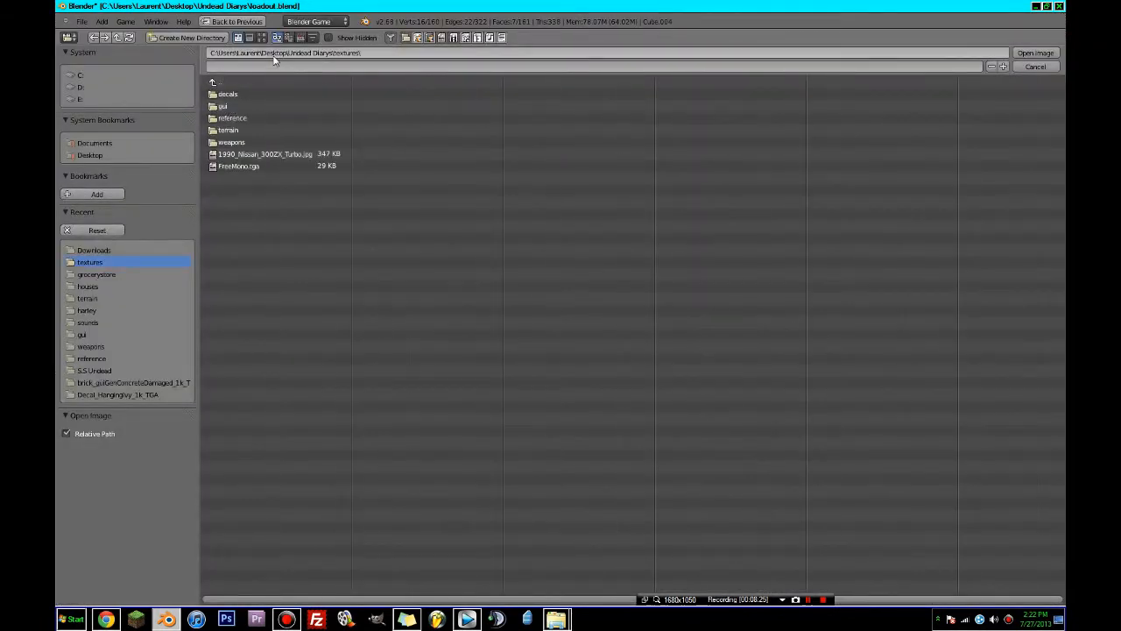
{"action": "left_click", "coordinate": [228, 130]}
{"action": "left_click", "coordinate": [235, 94]}
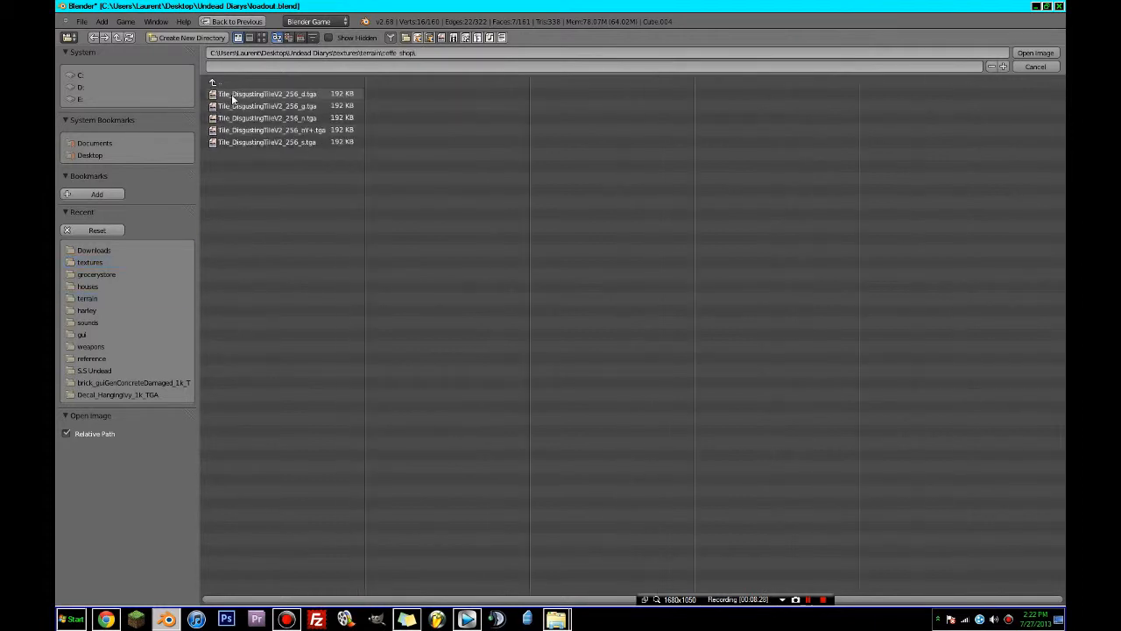
{"action": "left_click", "coordinate": [262, 38]}
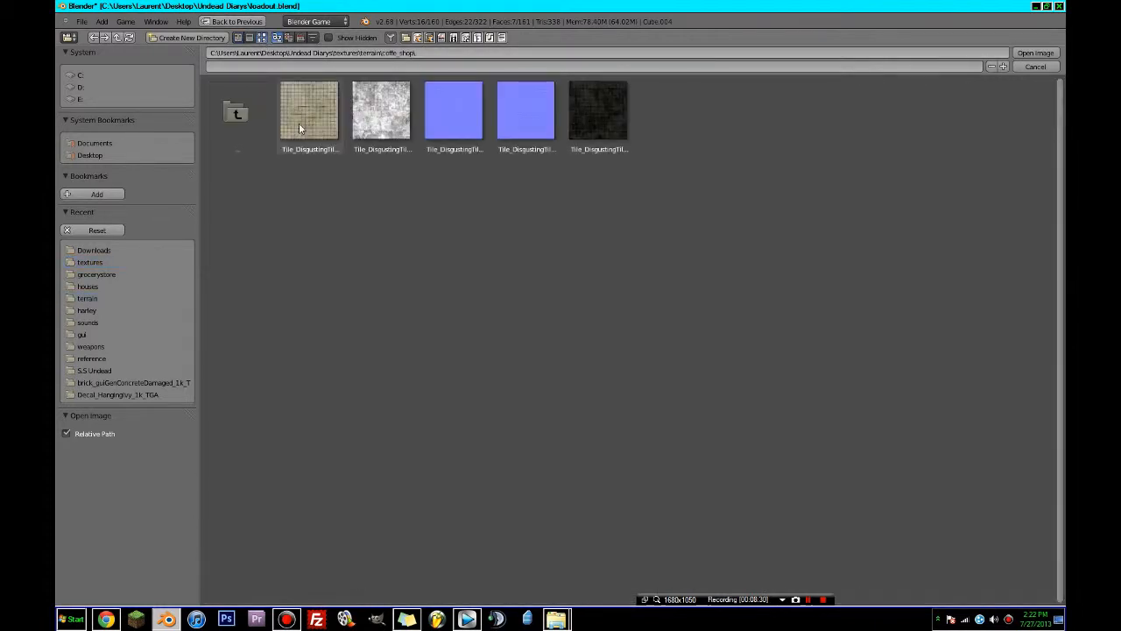
{"action": "double_click", "coordinate": [299, 122]}
- Set the mapping coordinates of the gross_tile_t texture to UV
{"action": "scroll", "coordinate": [407, 193], "scroll_direction": "down", "scroll_amount": 7}
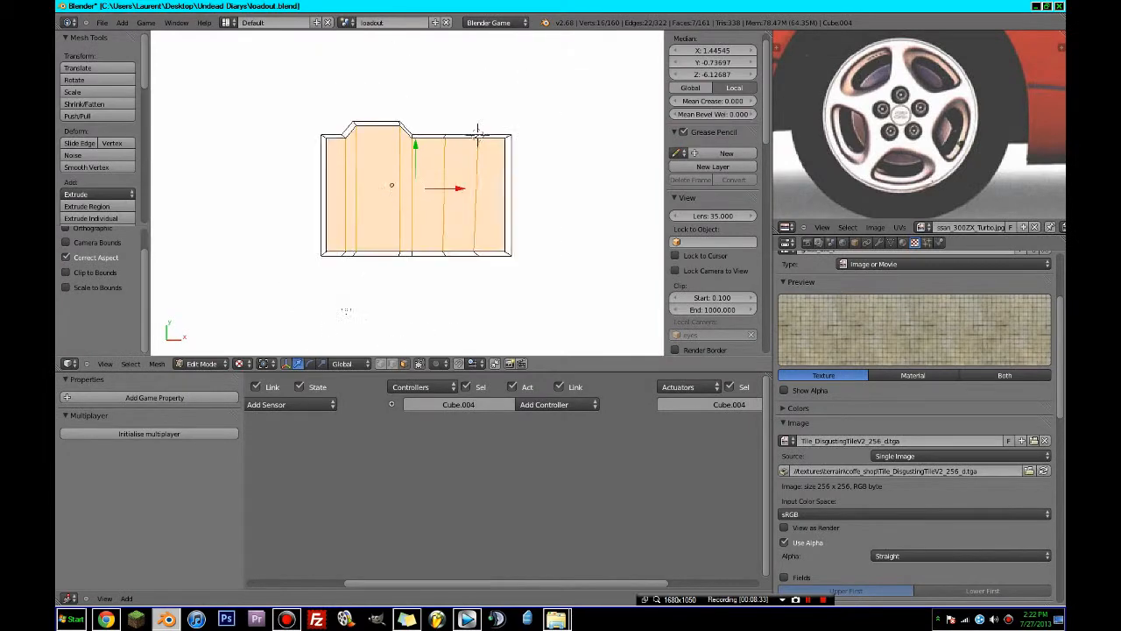
{"action": "scroll", "coordinate": [919, 451], "scroll_direction": "down", "scroll_amount": 8}
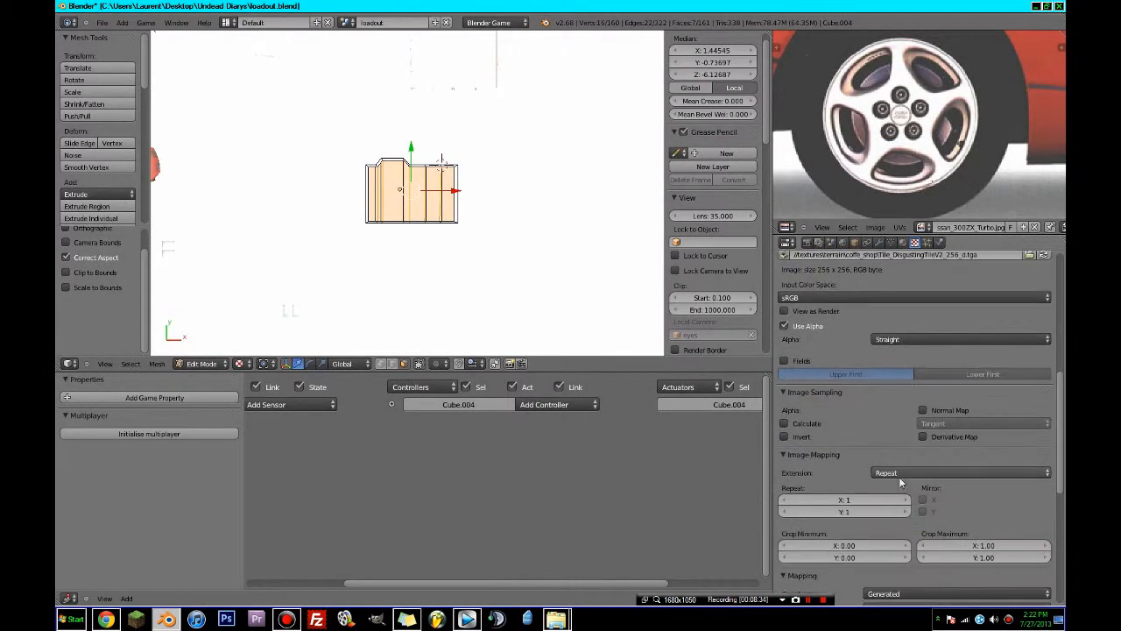
{"action": "left_click", "coordinate": [903, 521]}
{"action": "left_click", "coordinate": [877, 474]}
{"action": "scroll", "coordinate": [459, 263], "scroll_direction": "up", "scroll_amount": 7}
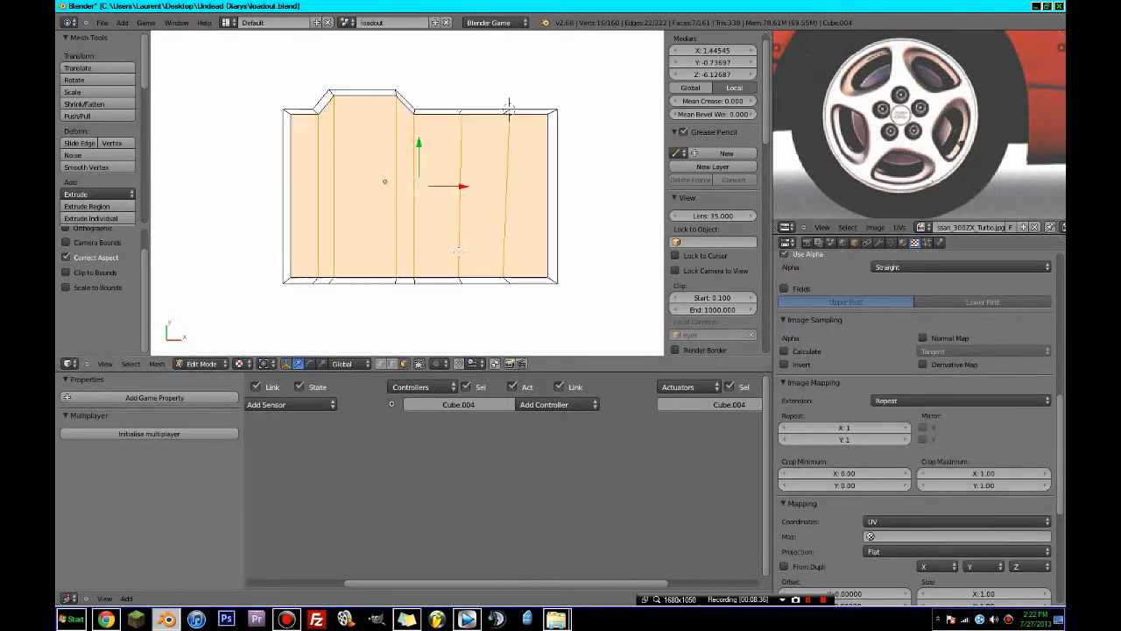
{"action": "middle_click_drag", "start_coordinate": [458, 263], "coordinate": [512, 220]}
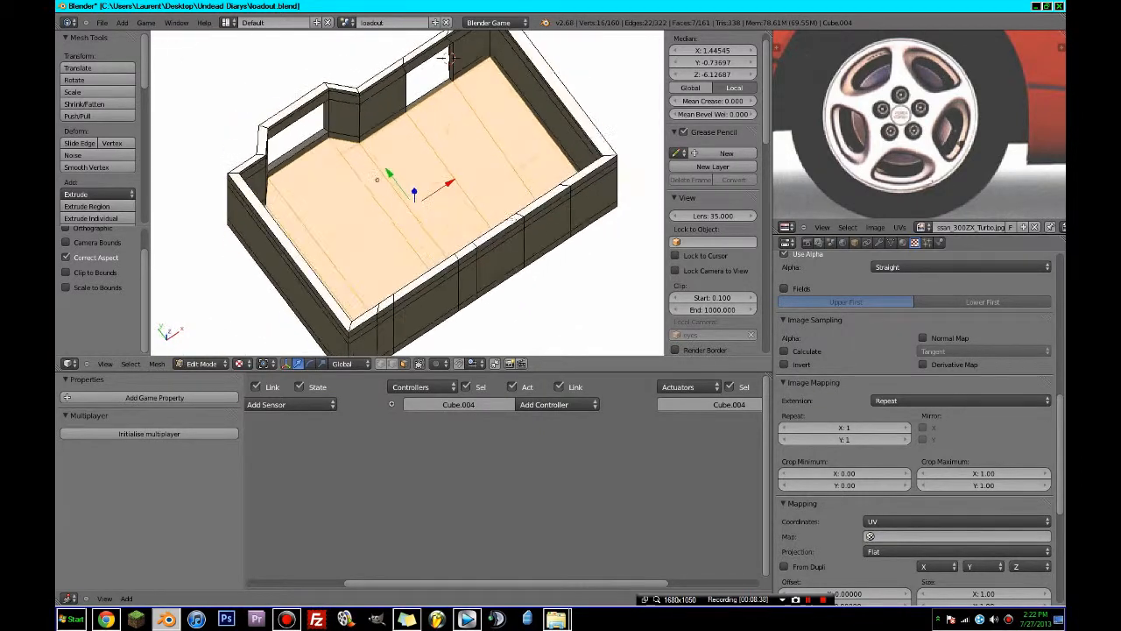
- Darken the specular colour of the gross_tile material so the floor is less shiny
{"action": "left_click", "coordinate": [903, 242]}
{"action": "scroll", "coordinate": [881, 361], "scroll_direction": "down", "scroll_amount": 5}
{"action": "left_click", "coordinate": [876, 365]}
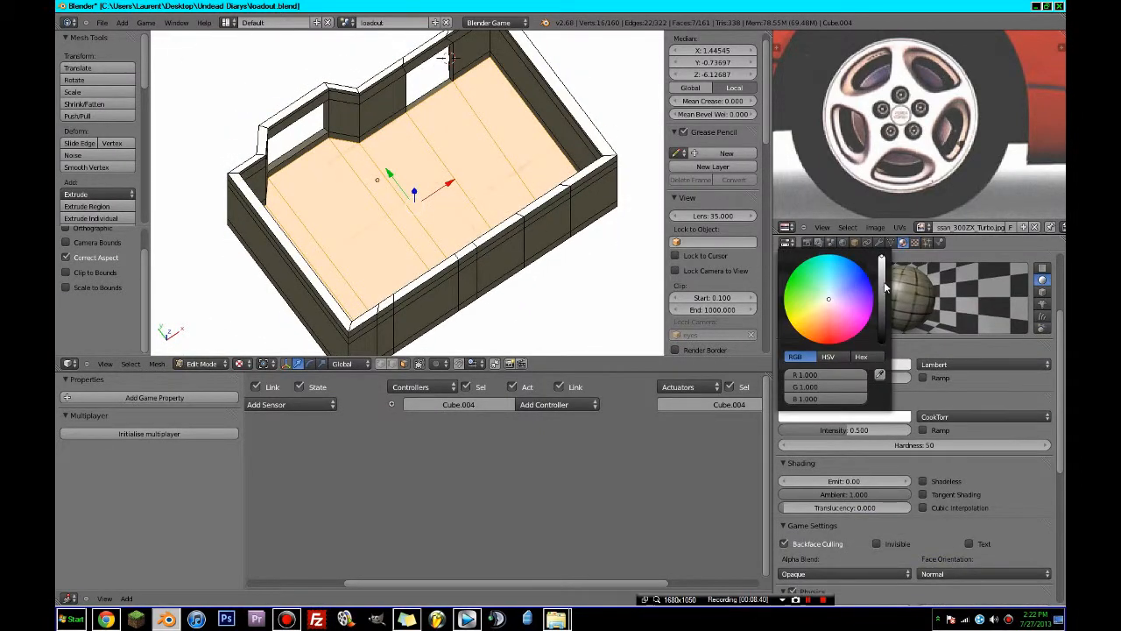
{"action": "left_click_drag", "start_coordinate": [885, 279], "coordinate": [887, 303]}
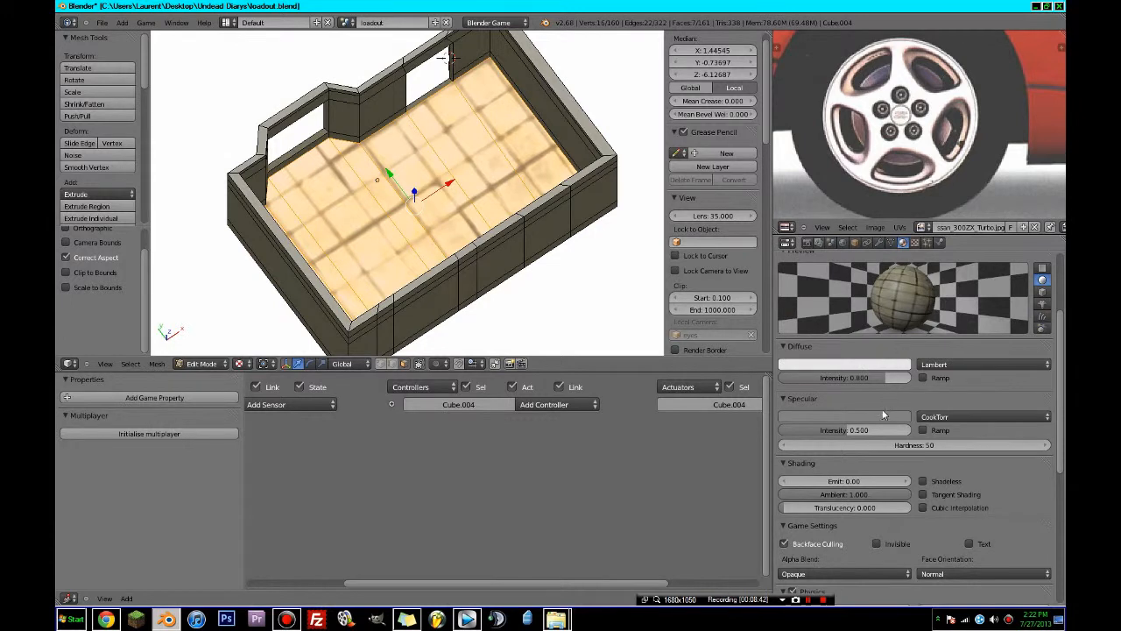
{"action": "left_click", "coordinate": [884, 415]}
{"action": "left_click", "coordinate": [885, 418]}
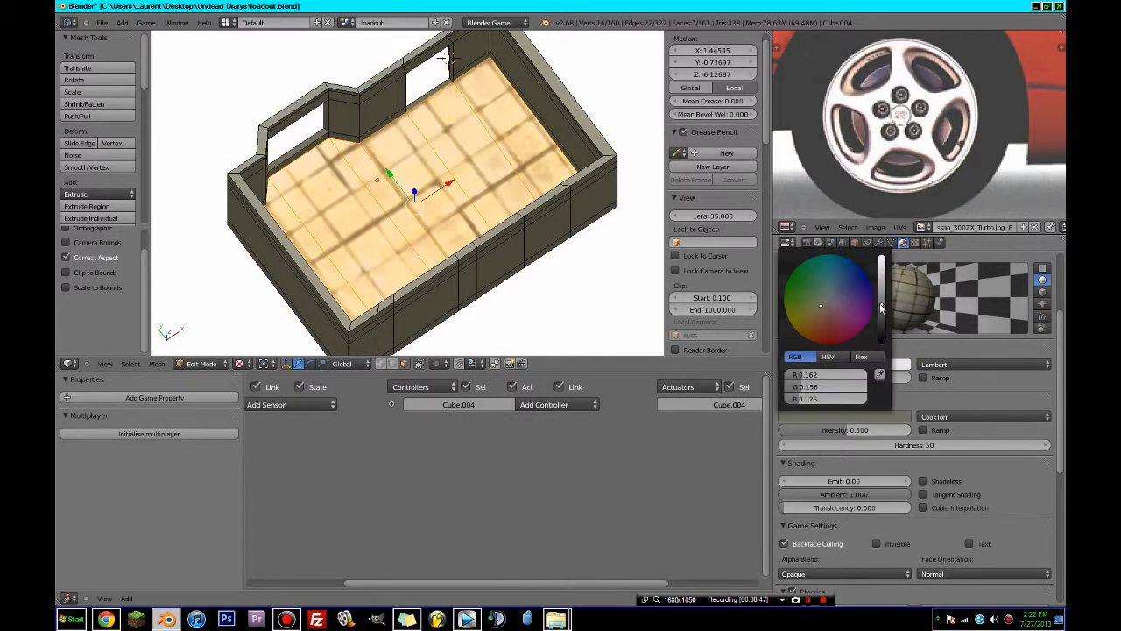
{"action": "left_click_drag", "start_coordinate": [882, 305], "coordinate": [883, 279]}
- Set the mapping size of the gross_tile_t texture to 10 in both X and Y
{"action": "mouse_move", "coordinate": [465, 201]}
{"action": "middle_mouse_down"}
{"action": "mouse_move", "coordinate": [441, 189]}
{"action": "mouse_move", "coordinate": [451, 192]}
{"action": "middle_mouse_up"}
{"action": "left_click", "coordinate": [915, 242]}
{"action": "scroll", "coordinate": [946, 490], "scroll_direction": "down", "scroll_amount": 8}
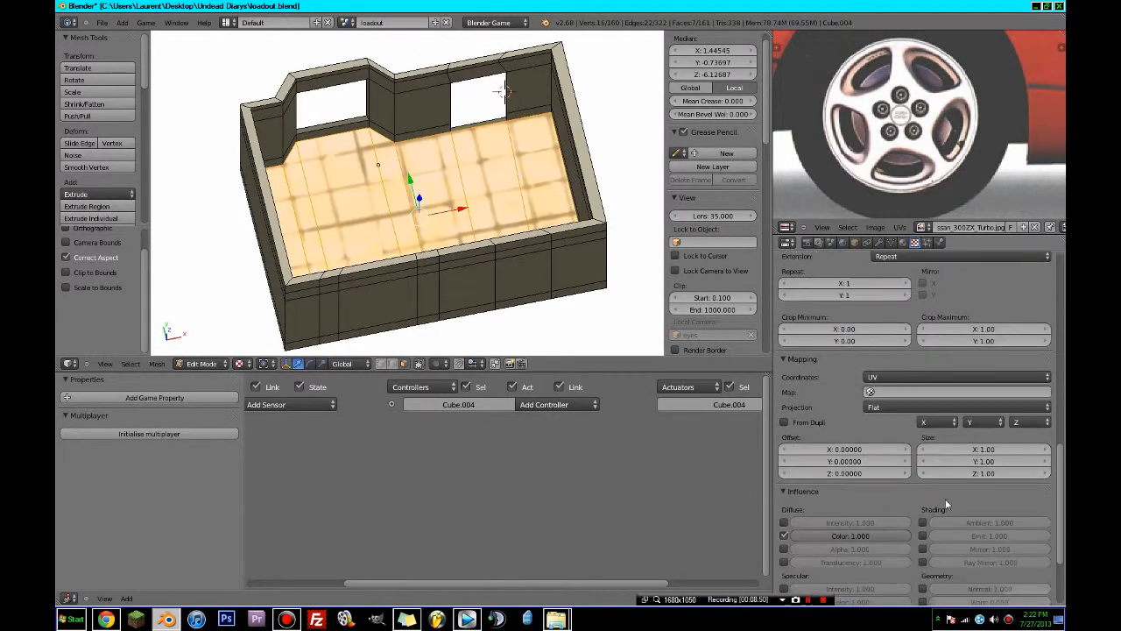
{"action": "left_click", "coordinate": [967, 449]}
{"action": "type", "text": "10"}
{"action": "key", "text": "Tab"}
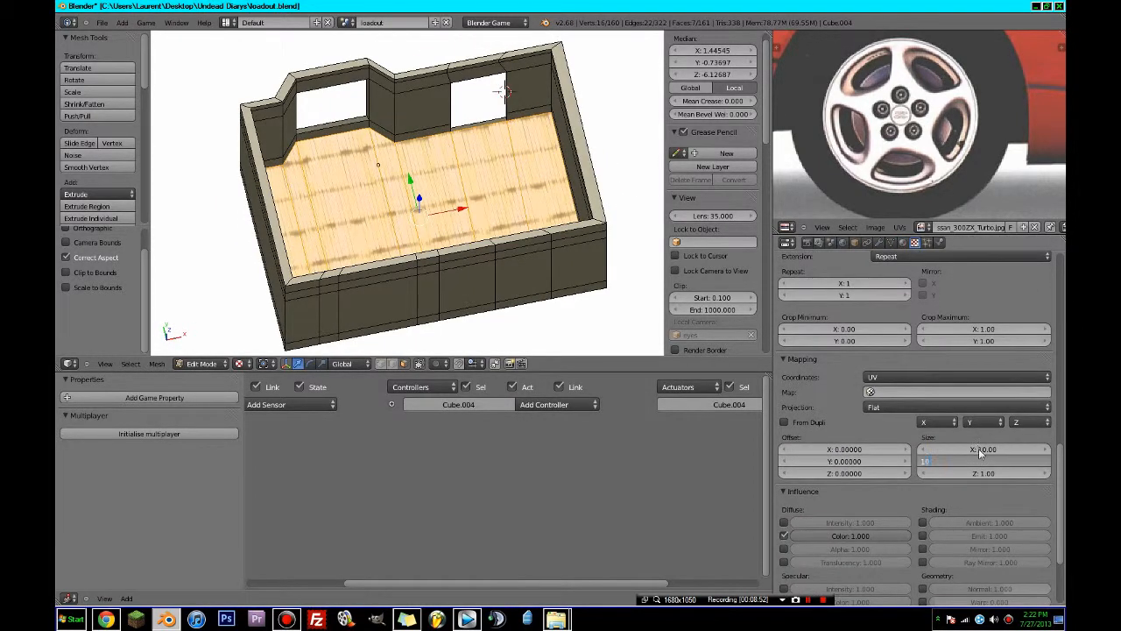
{"action": "key", "text": "Return"}
- Save the scene over the existing loadout.blend file
{"action": "scroll", "coordinate": [473, 175], "scroll_direction": "up", "scroll_amount": 8}
{"action": "middle_click_drag", "start_coordinate": [359, 167], "coordinate": [596, 123]}
{"action": "scroll", "coordinate": [504, 95], "scroll_direction": "down", "scroll_amount": 4}
{"action": "scroll", "coordinate": [596, 123], "scroll_direction": "down", "scroll_amount": 5}
{"action": "middle_click_drag", "start_coordinate": [510, 156], "coordinate": [569, 149]}
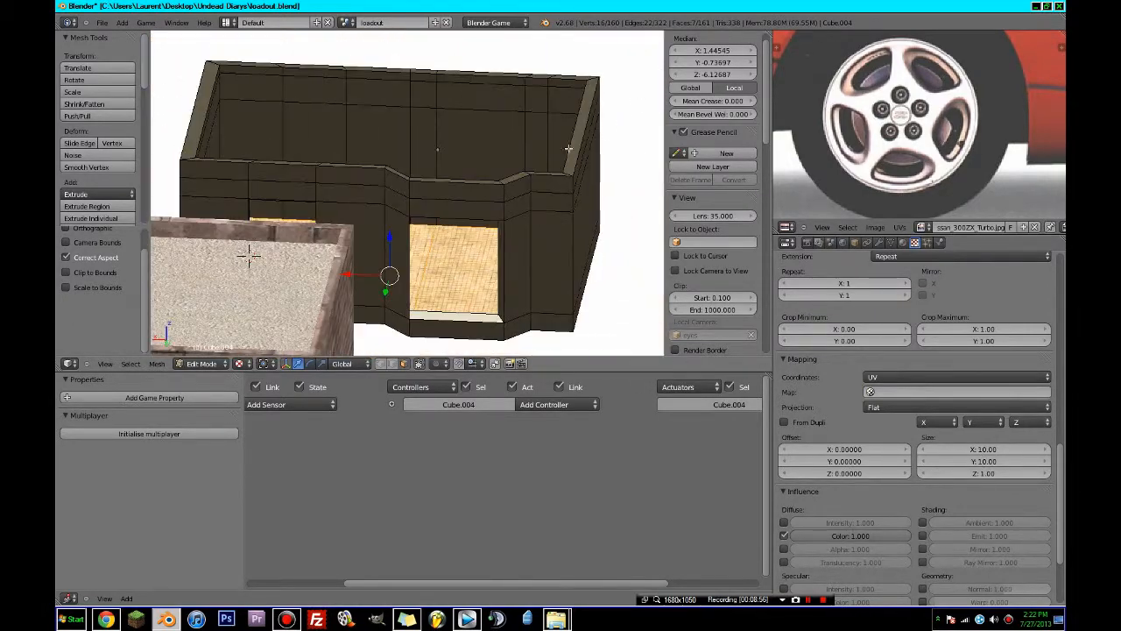
{"action": "key", "text": "ctrl+s"}
{"action": "left_click", "coordinate": [507, 191]}
- Add a second texture to the gross_tile material and name it gross_tile_n
{"action": "middle_click_drag", "start_coordinate": [506, 191], "coordinate": [439, 206]}
{"action": "scroll", "coordinate": [913, 491], "scroll_direction": "down", "scroll_amount": 4}
{"action": "scroll", "coordinate": [909, 345], "scroll_direction": "up", "scroll_amount": 3}
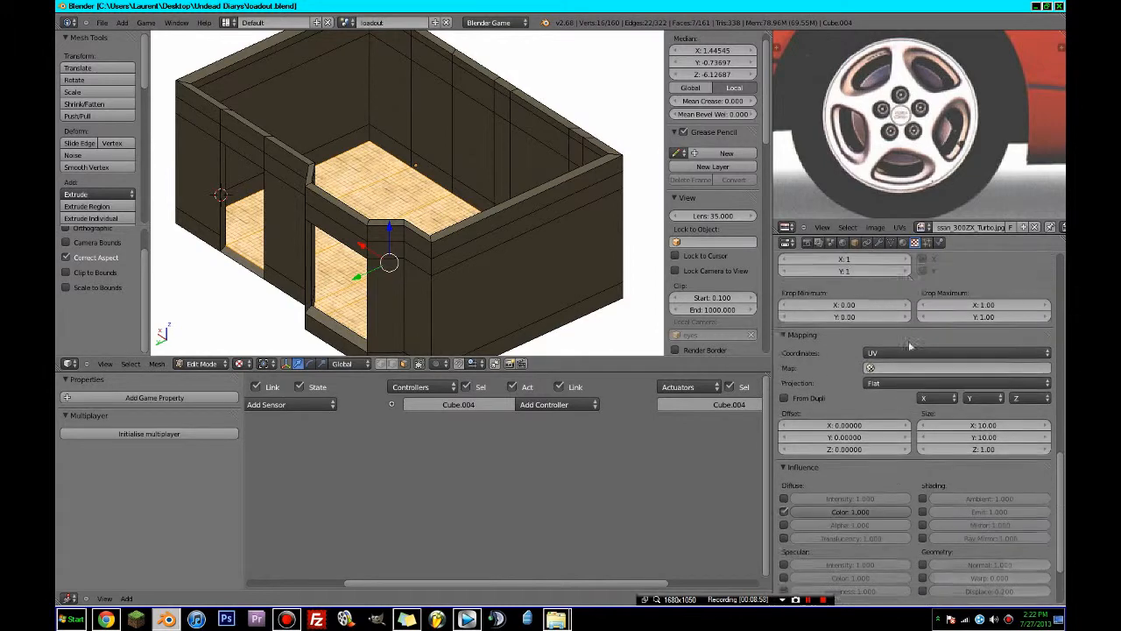
{"action": "scroll", "coordinate": [909, 345], "scroll_direction": "up", "scroll_amount": 12}
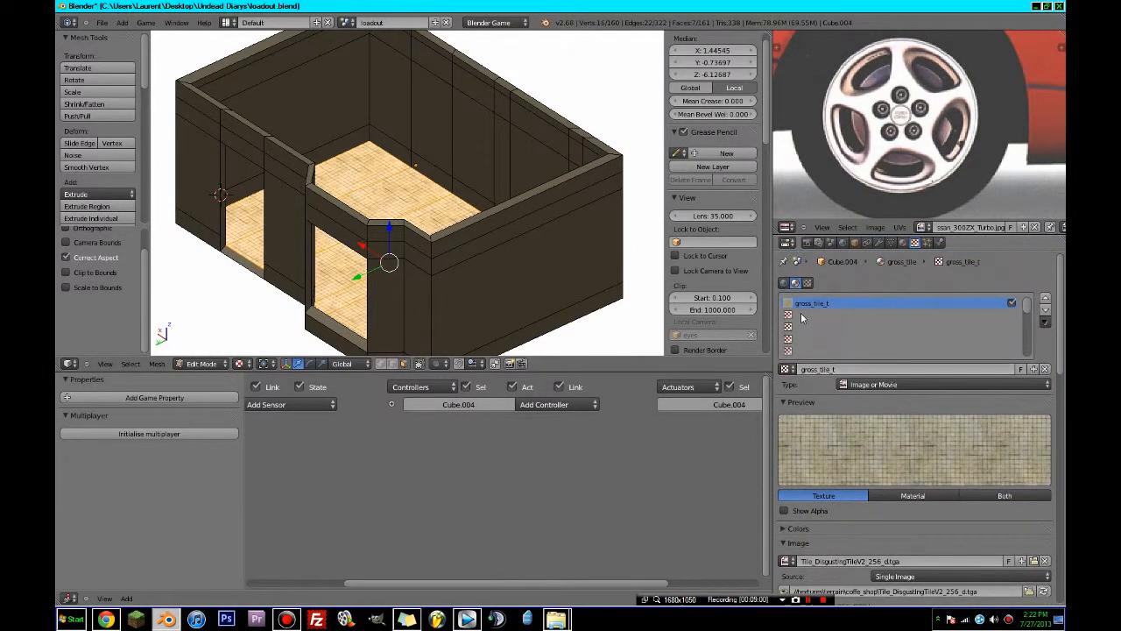
{"action": "left_click", "coordinate": [801, 314]}
{"action": "left_click", "coordinate": [820, 367]}
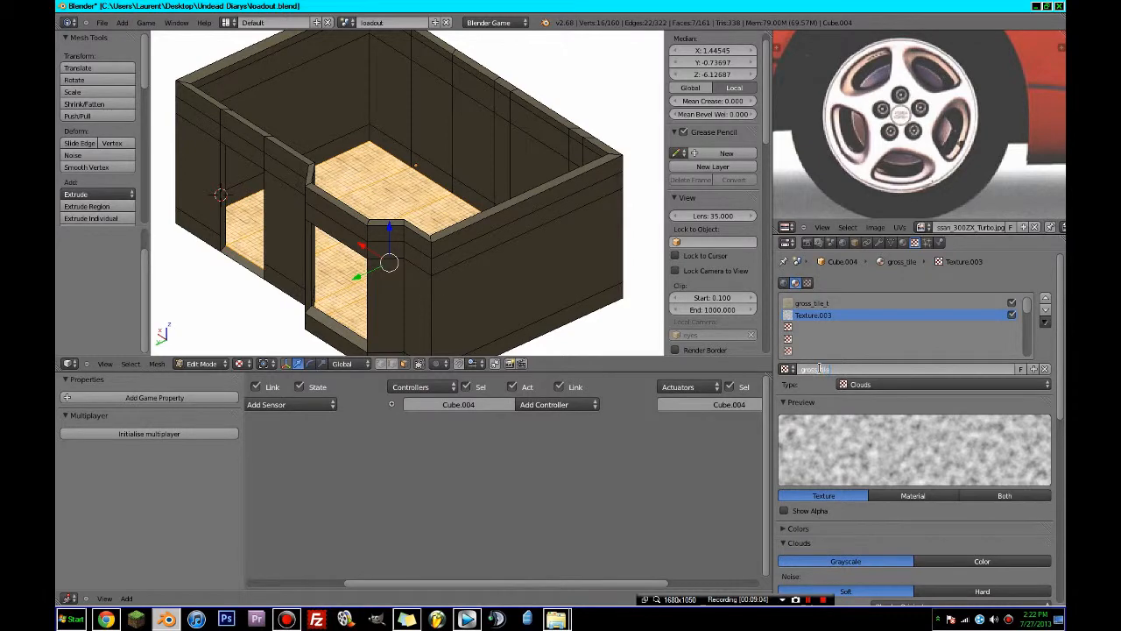
{"action": "type", "text": "gross_tile_n"}
{"action": "key", "text": "Return"}
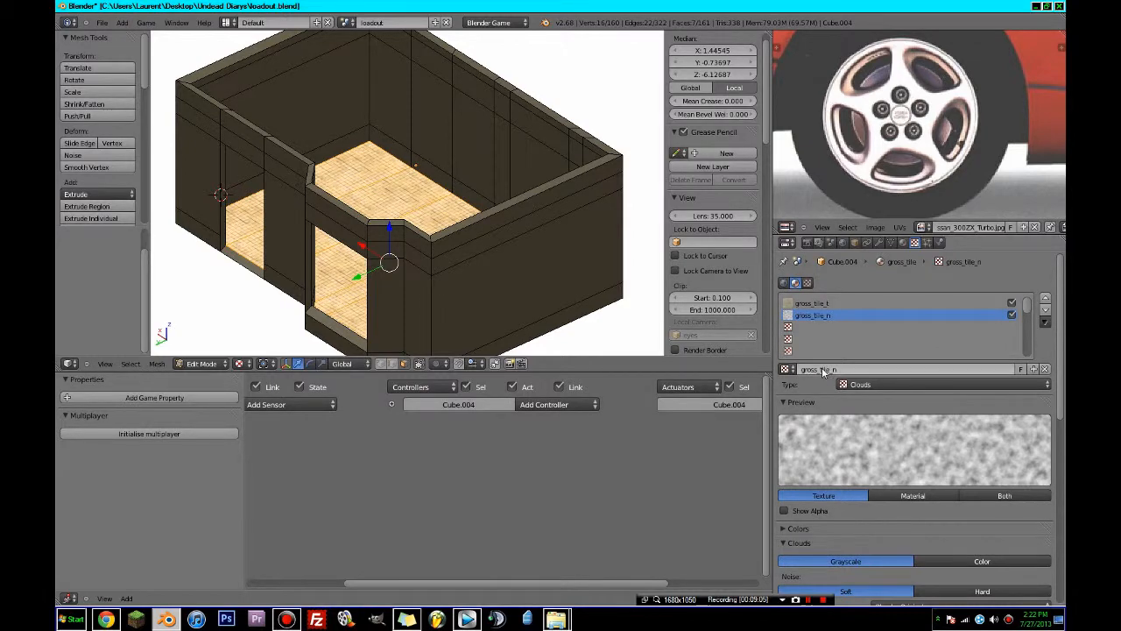
- Make gross_tile_n an Image or Movie texture and load Tile_DisgustingTileV2_256_n.tga from the coffe_shop folder
{"action": "left_click", "coordinate": [874, 385]}
{"action": "left_click", "coordinate": [885, 307]}
{"action": "left_click", "coordinate": [996, 346]}
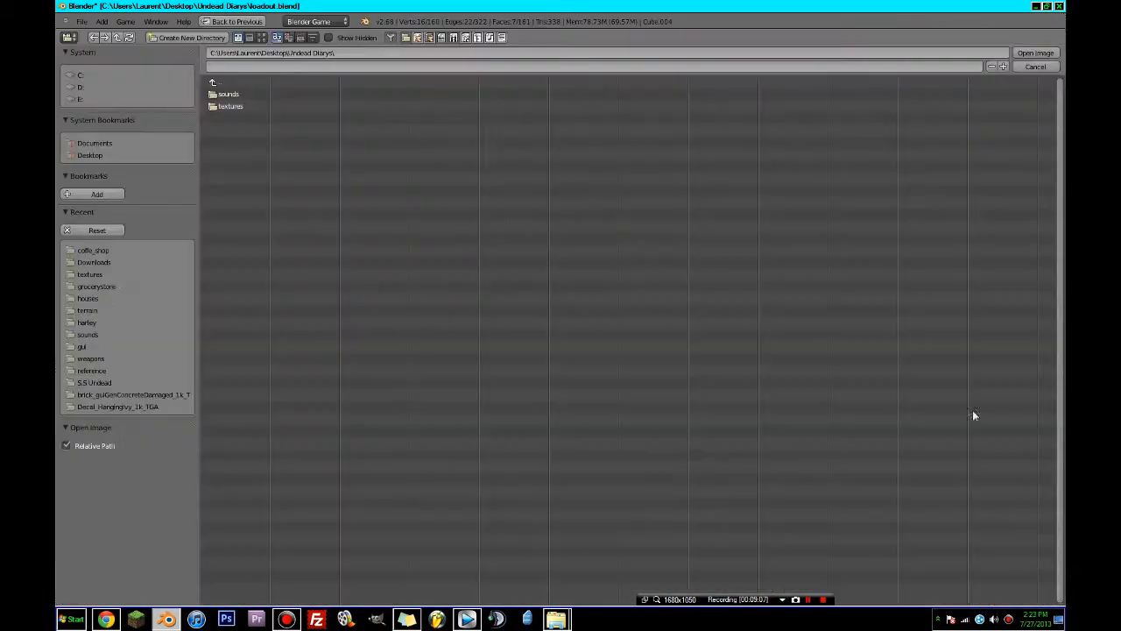
{"action": "double_click", "coordinate": [220, 106]}
{"action": "double_click", "coordinate": [224, 122]}
{"action": "double_click", "coordinate": [223, 94]}
{"action": "left_click", "coordinate": [262, 38]}
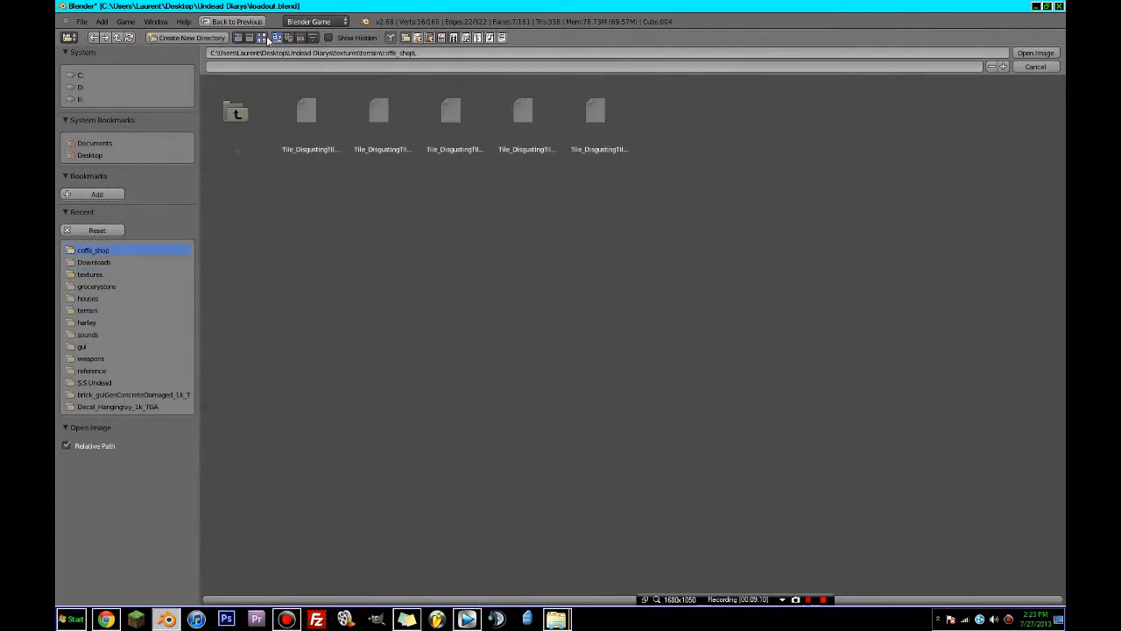
{"action": "double_click", "coordinate": [454, 125]}
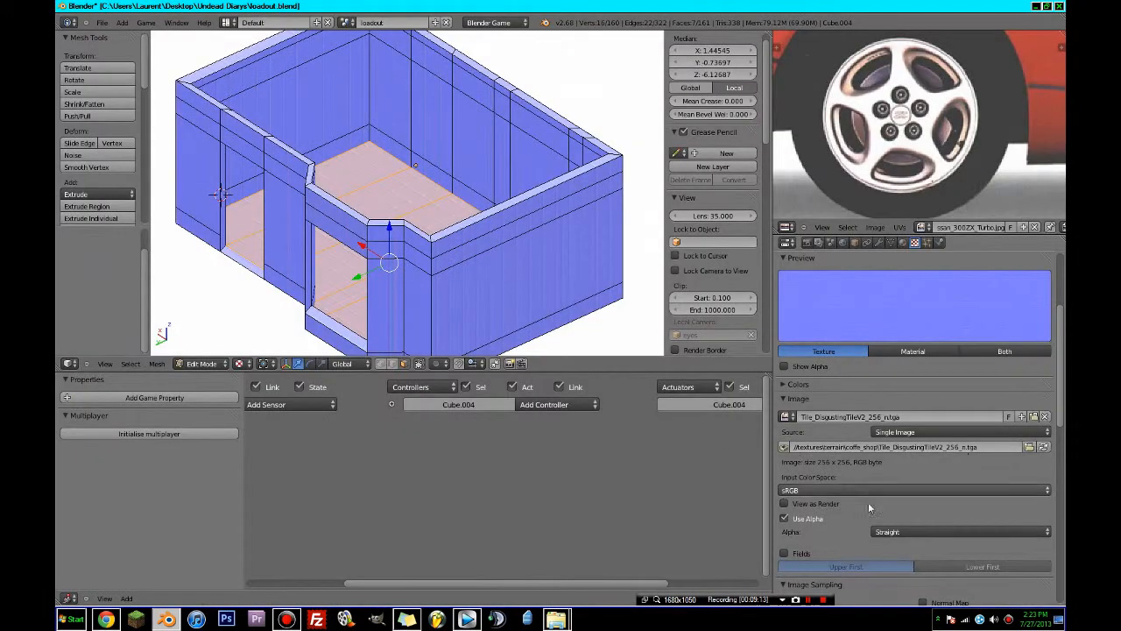
- Set the gross_tile_n texture's mapping coordinates to UV and its size to 10 in both X and Y
{"action": "scroll", "coordinate": [868, 502], "scroll_direction": "down", "scroll_amount": 10}
{"action": "left_click", "coordinate": [880, 426]}
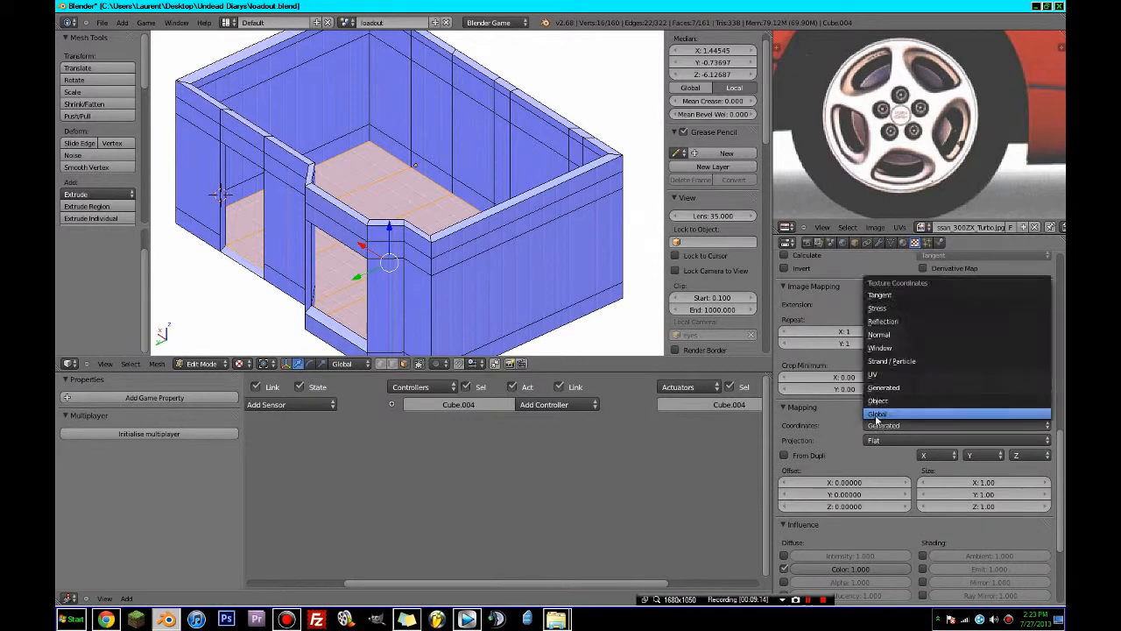
{"action": "left_click", "coordinate": [887, 375]}
{"action": "middle_click_drag", "start_coordinate": [341, 280], "coordinate": [421, 326]}
{"action": "scroll", "coordinate": [984, 377], "scroll_direction": "down", "scroll_amount": 4}
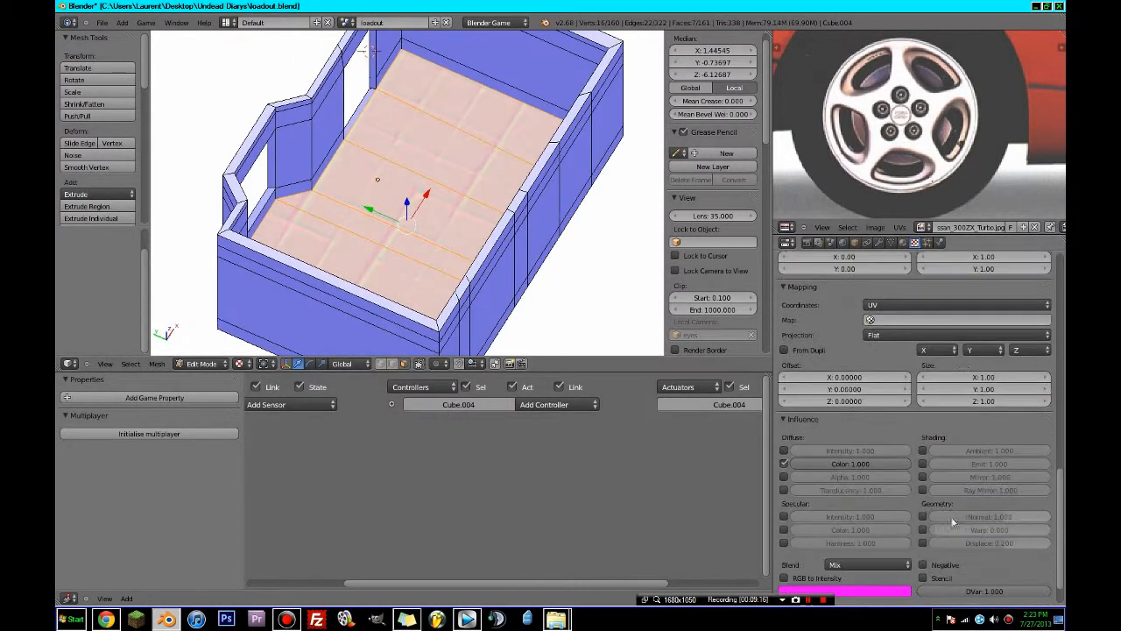
{"action": "key", "text": "Tab"}
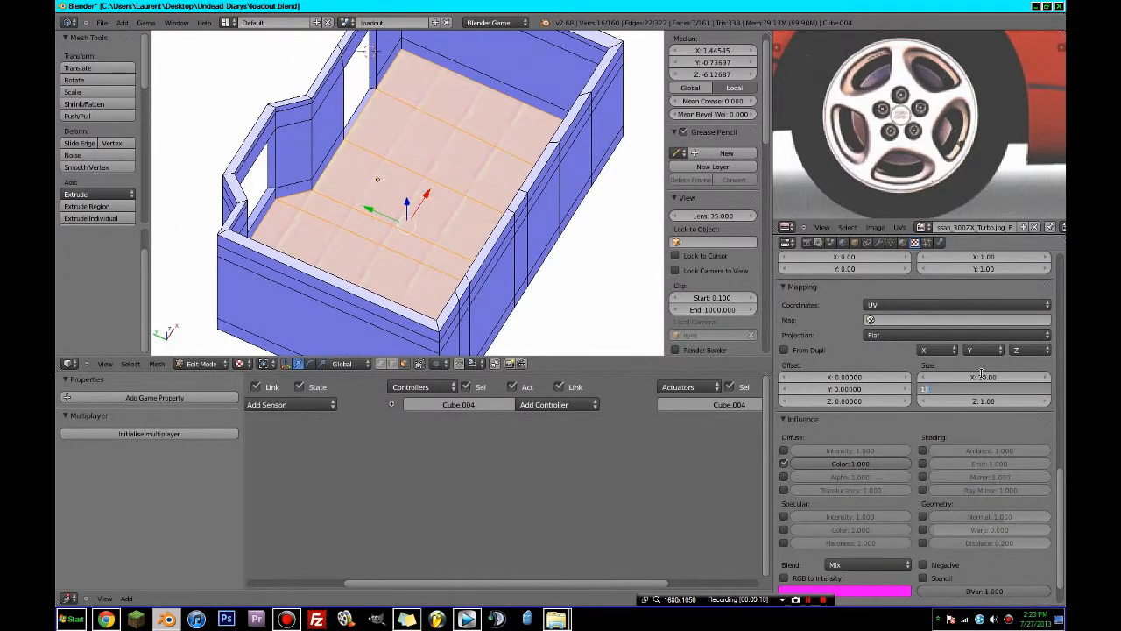
{"action": "type", "text": "10"}
{"action": "key", "text": "Return"}
- Make gross_tile_n influence the geometry Normal instead of Color, and enable Normal Map in its image sampling
{"action": "left_click", "coordinate": [923, 517]}
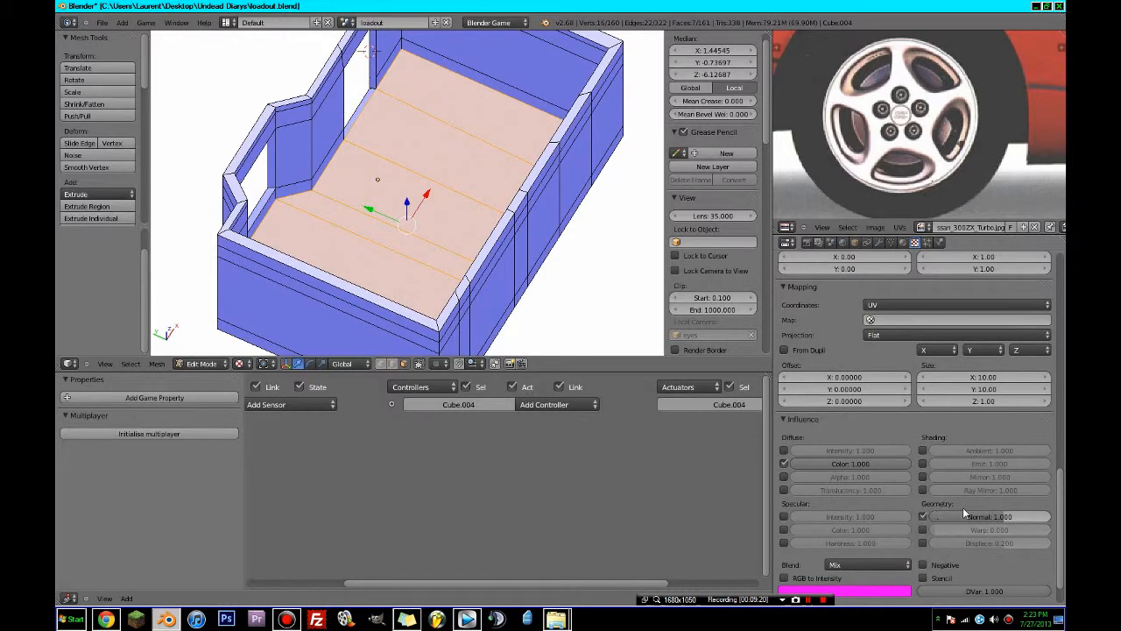
{"action": "left_click", "coordinate": [784, 464]}
{"action": "scroll", "coordinate": [884, 488], "scroll_direction": "up", "scroll_amount": 4}
{"action": "scroll", "coordinate": [885, 394], "scroll_direction": "up", "scroll_amount": 3}
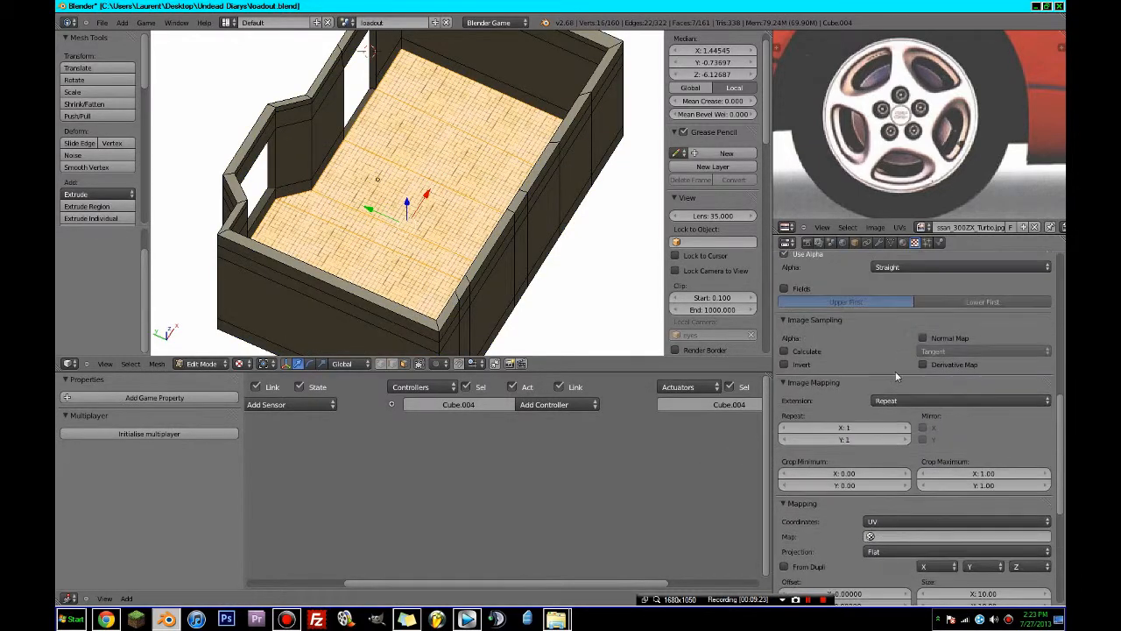
{"action": "left_click", "coordinate": [923, 339]}
- Examine the tiled floor up close and run the game preview to check the building from two angles
{"action": "scroll", "coordinate": [438, 219], "scroll_direction": "up", "scroll_amount": 5}
{"action": "middle_click_drag", "start_coordinate": [491, 219], "coordinate": [483, 296]}
{"action": "scroll", "coordinate": [544, 247], "scroll_direction": "down", "scroll_amount": 5}
{"action": "scroll", "coordinate": [484, 295], "scroll_direction": "up", "scroll_amount": 5}
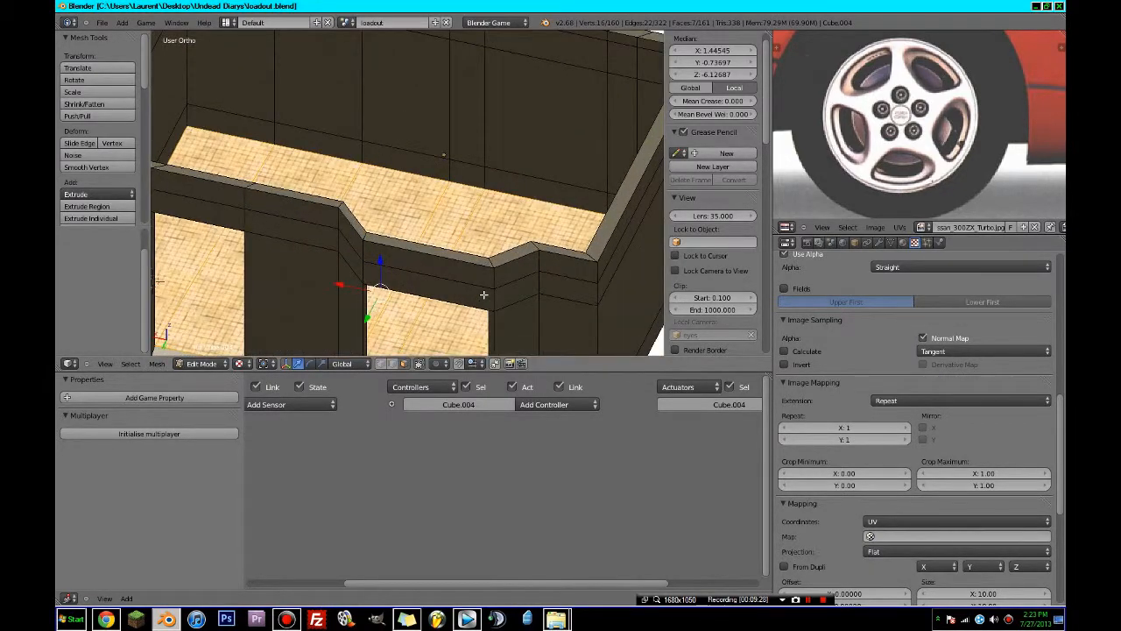
{"action": "scroll", "coordinate": [484, 295], "scroll_direction": "up", "scroll_amount": 6}
{"action": "scroll", "coordinate": [484, 295], "scroll_direction": "down", "scroll_amount": 6}
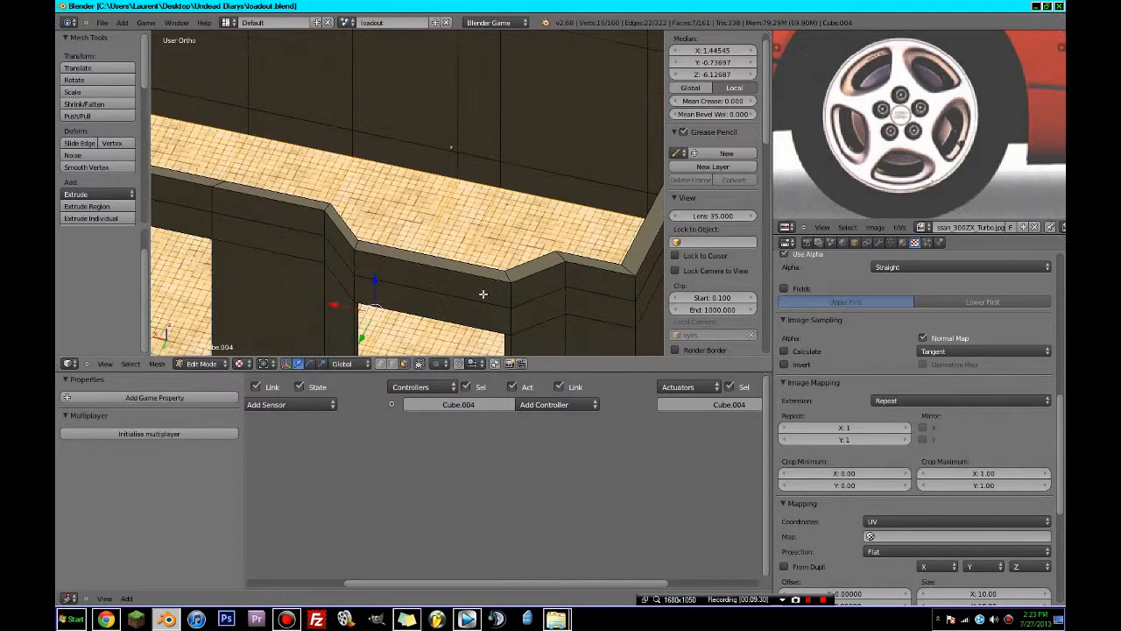
{"action": "middle_click_drag", "start_coordinate": [482, 294], "coordinate": [567, 272]}
{"action": "scroll", "coordinate": [509, 285], "scroll_direction": "down", "scroll_amount": 5}
{"action": "key", "text": "p"}
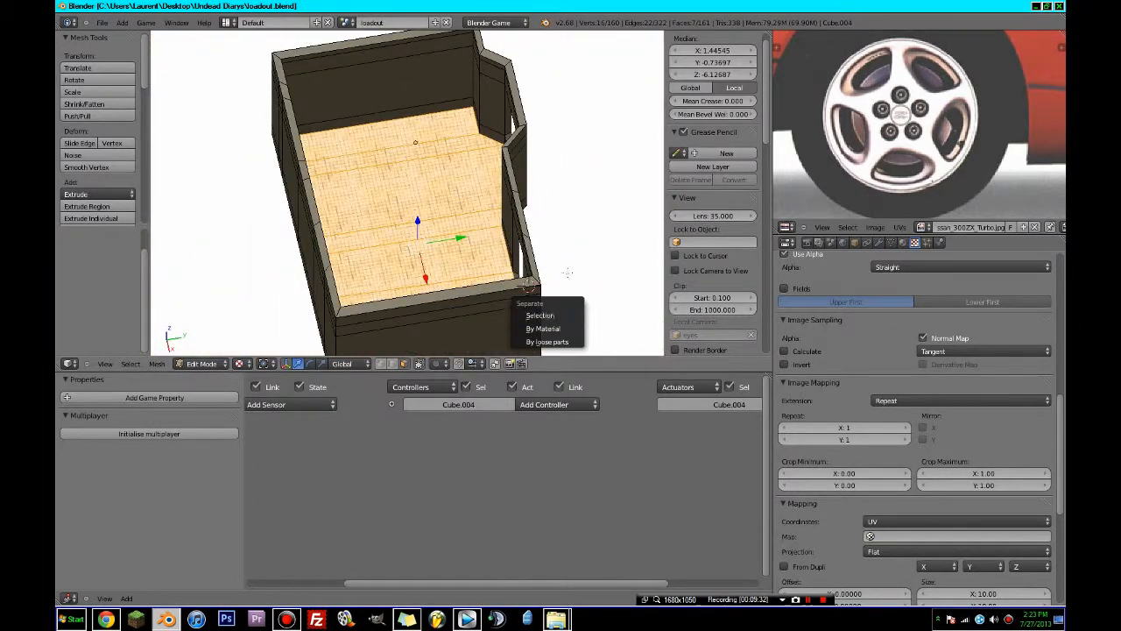
{"action": "left_click", "coordinate": [539, 315]}
{"action": "key", "text": "Tab"}
{"action": "key", "text": "p"}
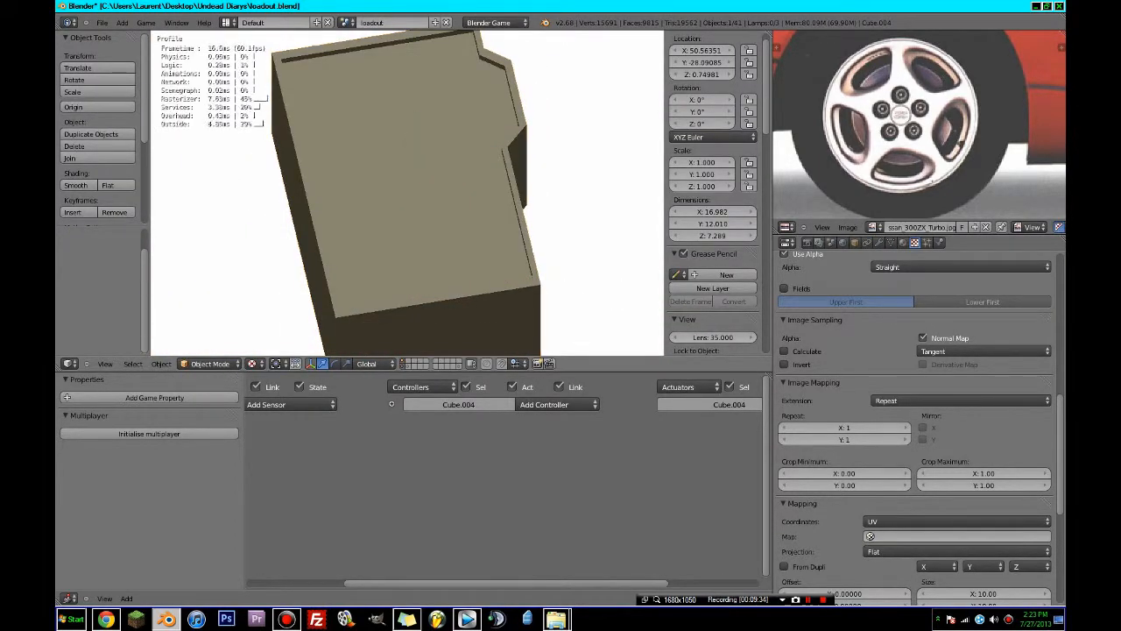
{"action": "key", "text": "Escape"}
{"action": "middle_click_drag", "start_coordinate": [384, 183], "coordinate": [314, 148]}
{"action": "key", "text": "p"}
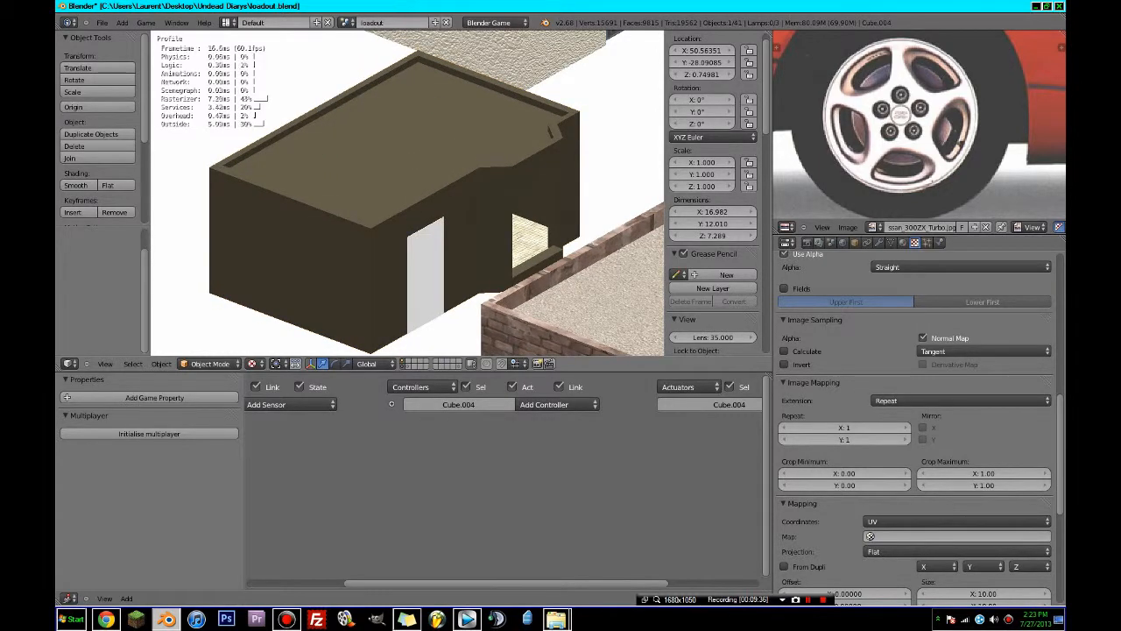
{"action": "key", "text": "Escape"}
- Disable Backface Culling on the gross_tile material and test the building in the game preview
{"action": "left_click", "coordinate": [903, 242]}
{"action": "scroll", "coordinate": [825, 445], "scroll_direction": "down", "scroll_amount": 5}
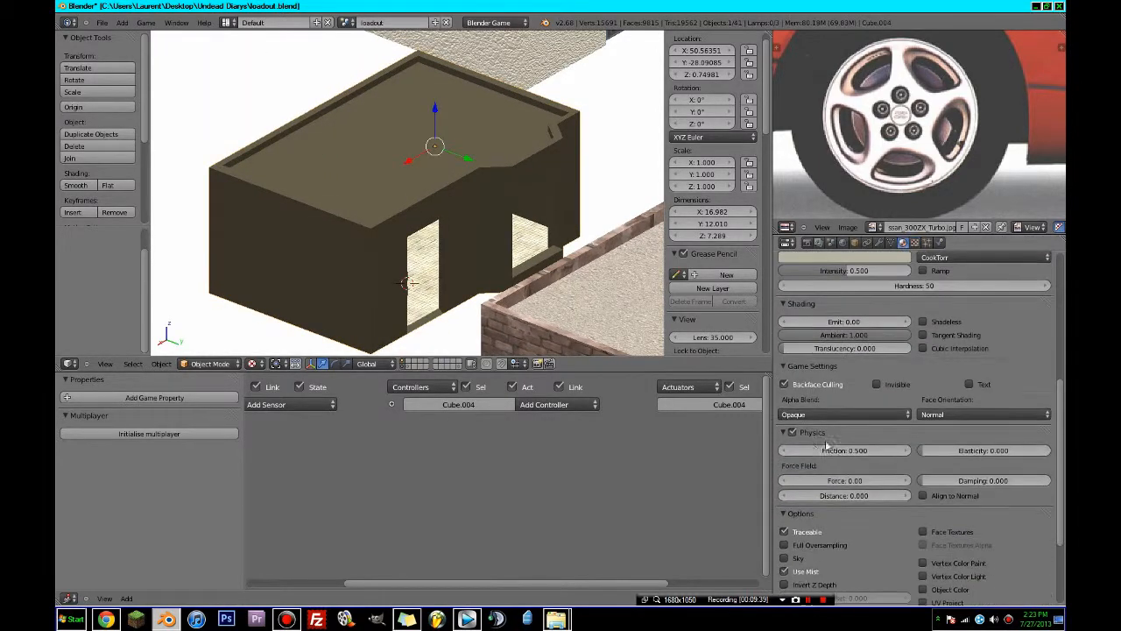
{"action": "left_click", "coordinate": [788, 389]}
{"action": "key", "text": "p"}
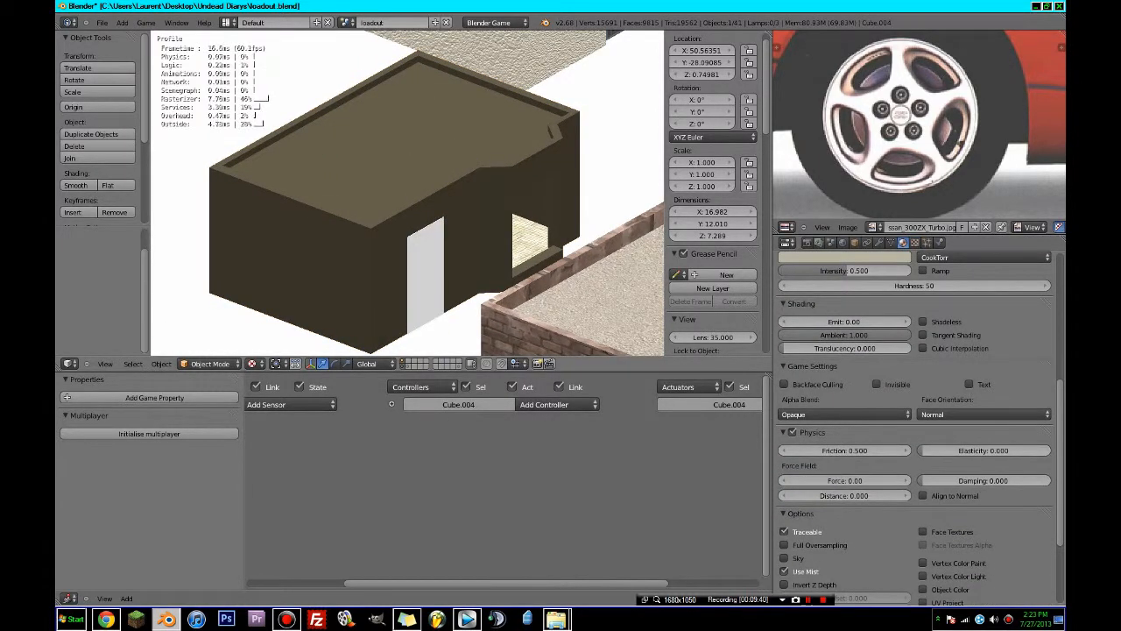
{"action": "key", "text": "Escape"}
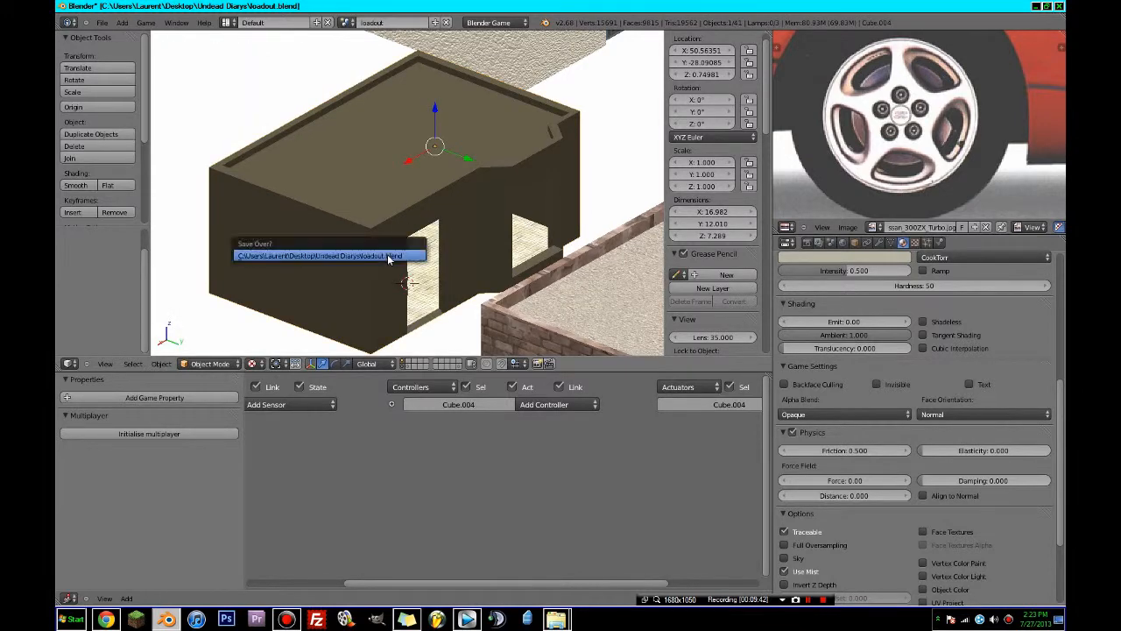
- Save the scene over loadout.blend and preview the building's window side in the game engine
{"action": "middle_click_drag", "start_coordinate": [387, 254], "coordinate": [350, 217]}
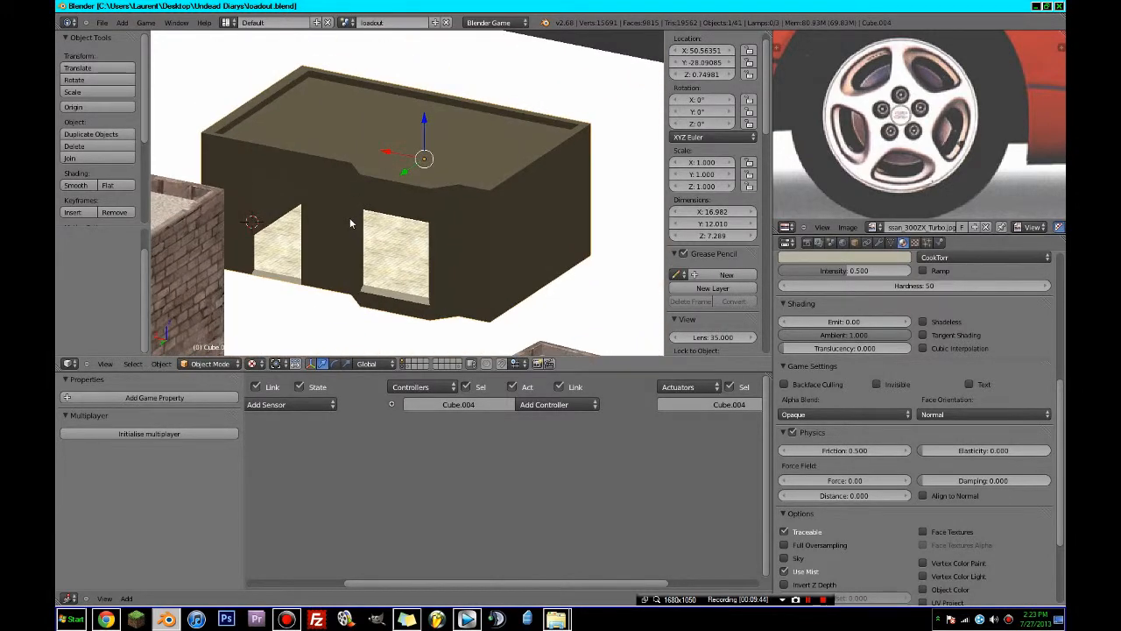
{"action": "key", "text": "p"}
{"action": "key", "text": "Escape"}
- Clear the selection and select the outer faces of the building's two short end walls
{"action": "key", "text": "Tab"}
{"action": "mouse_move", "coordinate": [446, 177]}
{"action": "middle_mouse_down"}
{"action": "mouse_move", "coordinate": [376, 255]}
{"action": "mouse_move", "coordinate": [421, 228]}
{"action": "mouse_move", "coordinate": [420, 263]}
{"action": "middle_mouse_up"}
{"action": "key", "text": "KP_7"}
{"action": "key", "text": "a"}
{"action": "key", "text": "c"}
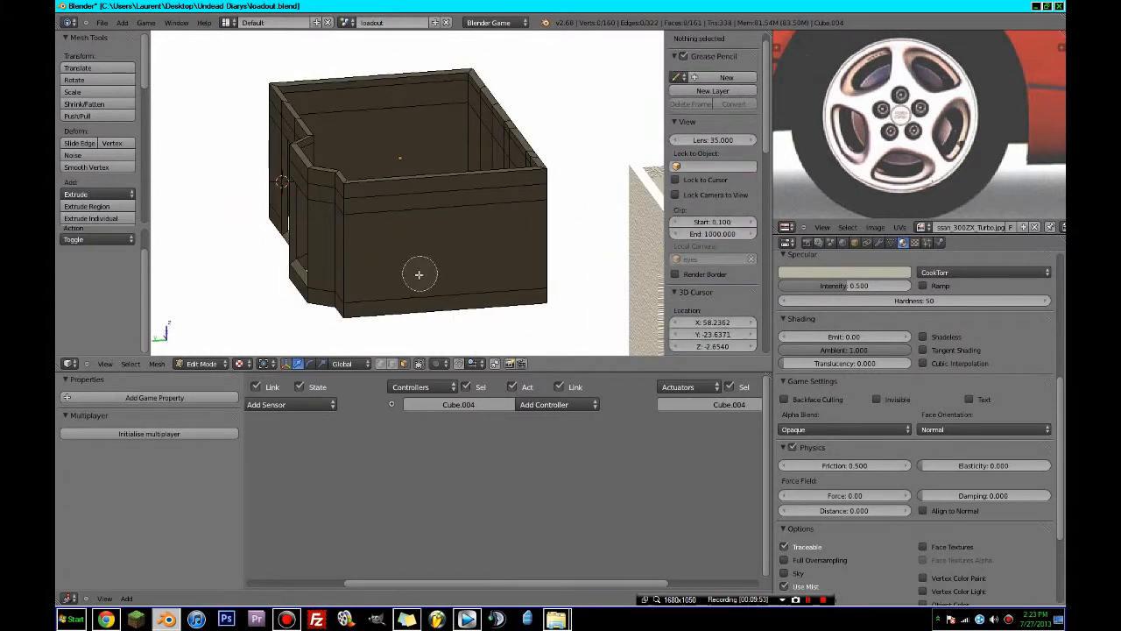
{"action": "left_click_drag", "start_coordinate": [421, 271], "coordinate": [422, 202]}
{"action": "key", "text": "Escape"}
{"action": "middle_click_drag", "start_coordinate": [422, 202], "coordinate": [282, 204]}
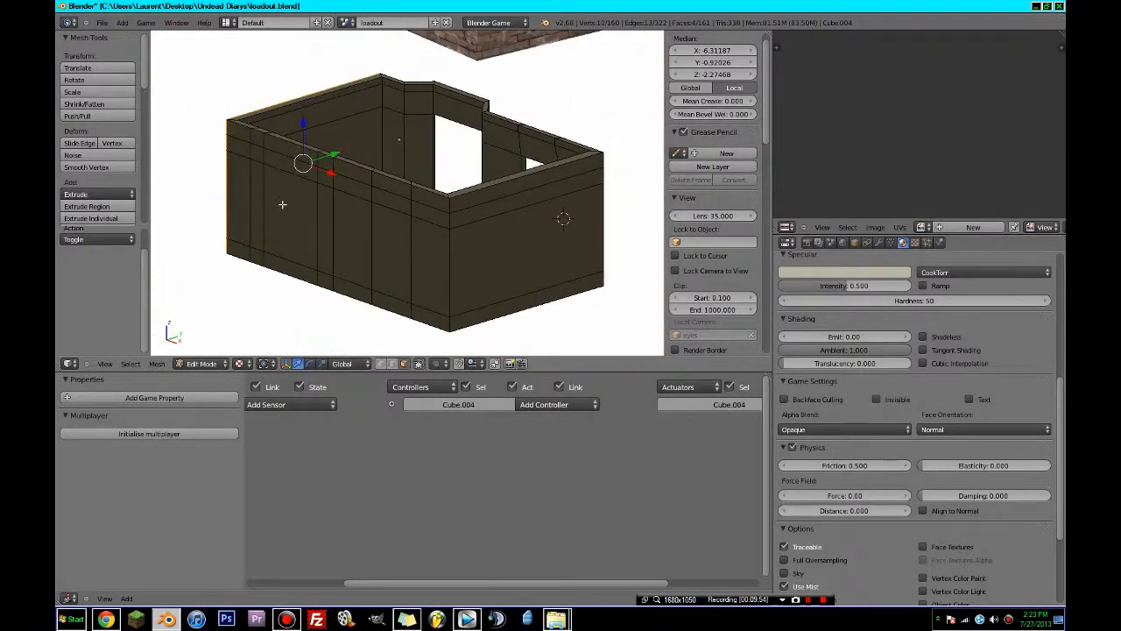
{"action": "left_click_drag", "start_coordinate": [537, 283], "coordinate": [528, 196]}
{"action": "key", "text": "Escape"}
- Unwrap the selected end-wall faces with a Project From View from the right orthographic view
{"action": "key", "text": "KP_3"}
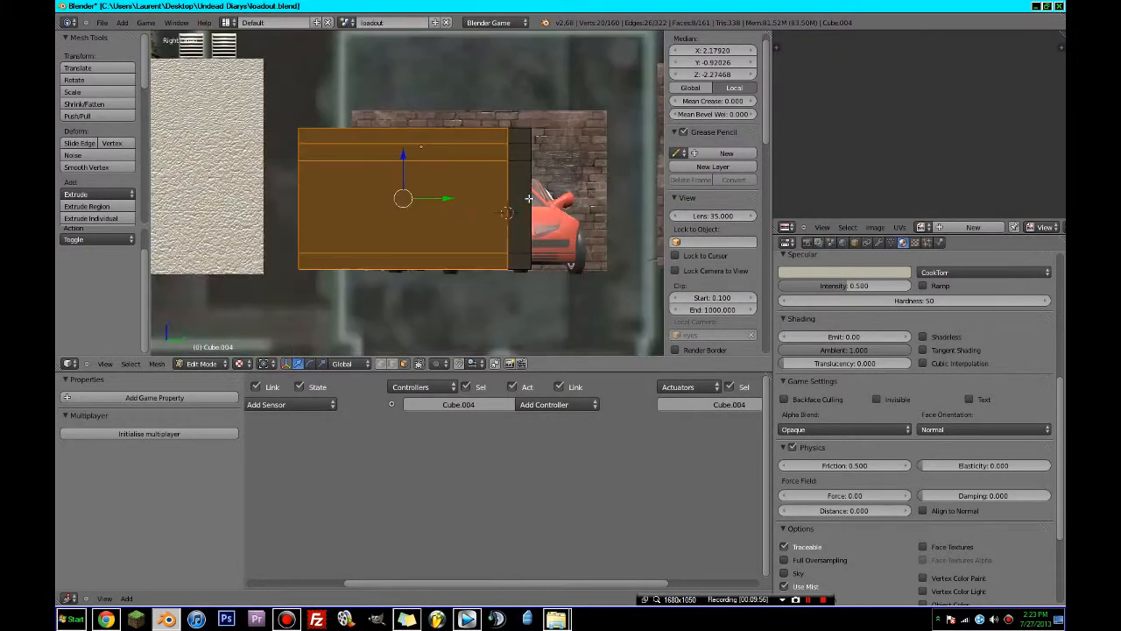
{"action": "key", "text": "u"}
{"action": "left_click", "coordinate": [493, 231]}
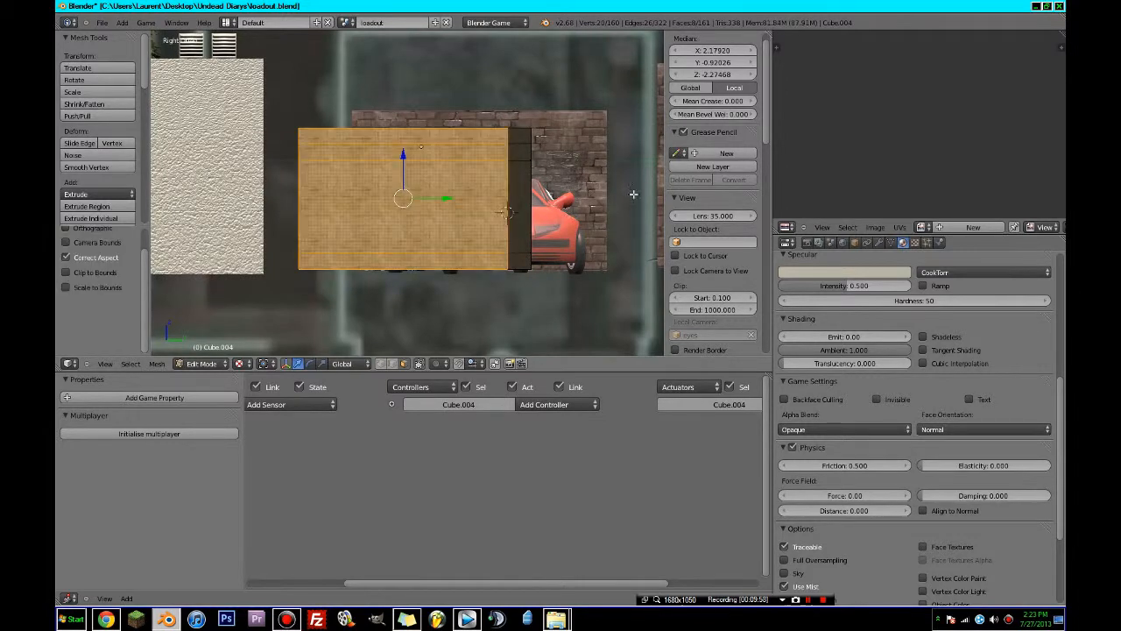
- Add a second material slot, load the existing painted_wall material into it and assign it to the end walls
{"action": "scroll", "coordinate": [1043, 282], "scroll_direction": "up", "scroll_amount": 8}
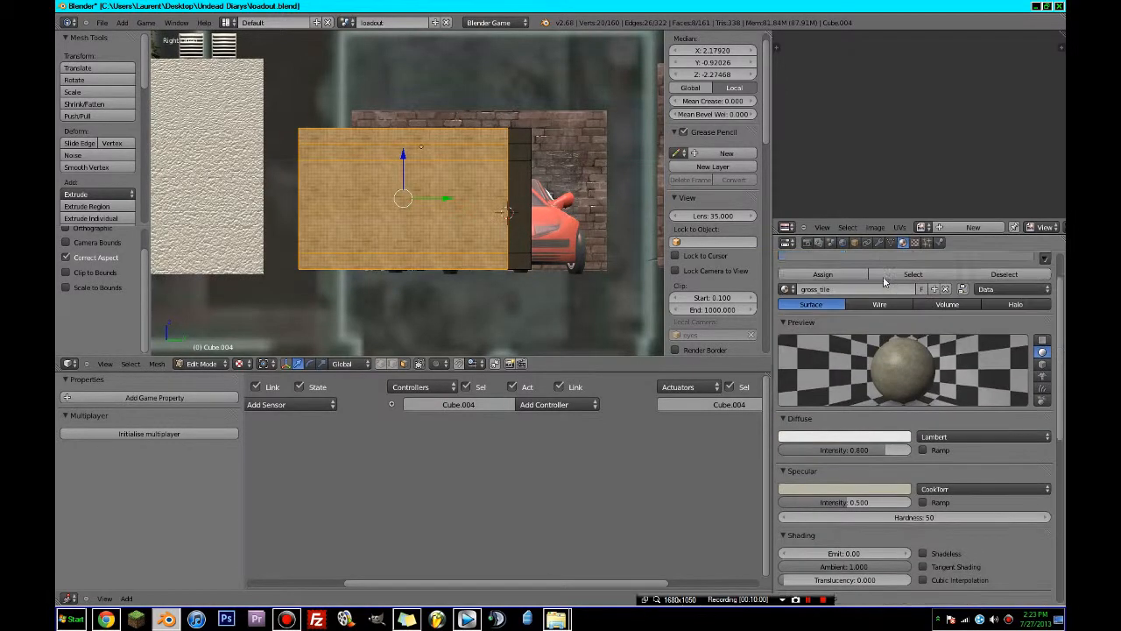
{"action": "left_click", "coordinate": [1044, 284]}
{"action": "left_click", "coordinate": [785, 337]}
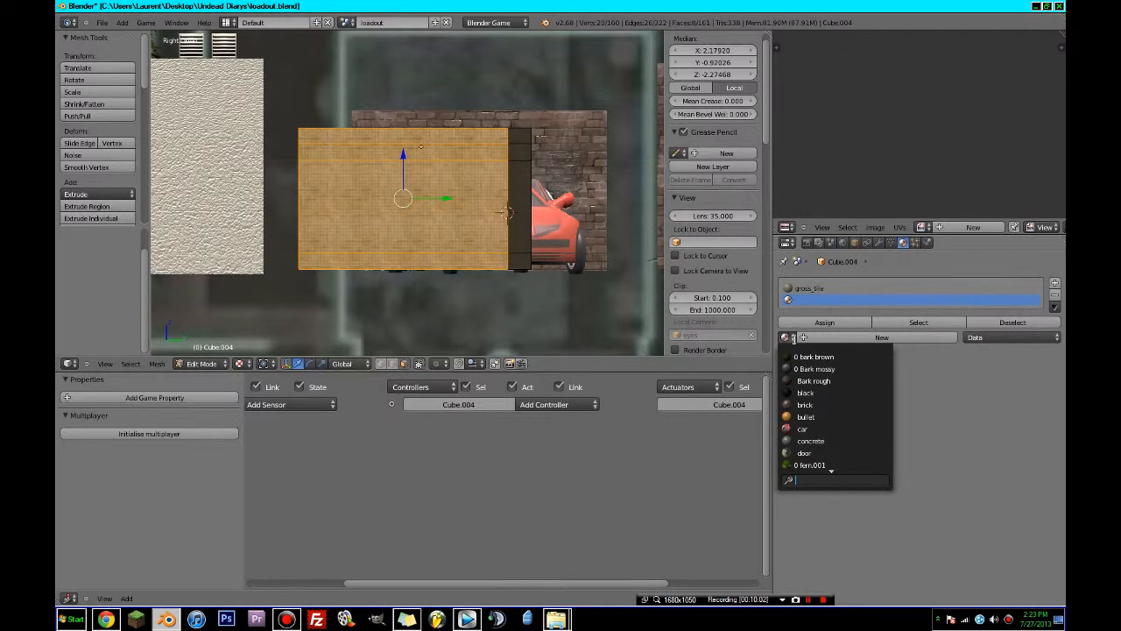
{"action": "type", "text": "wall"}
{"action": "left_click", "coordinate": [819, 393]}
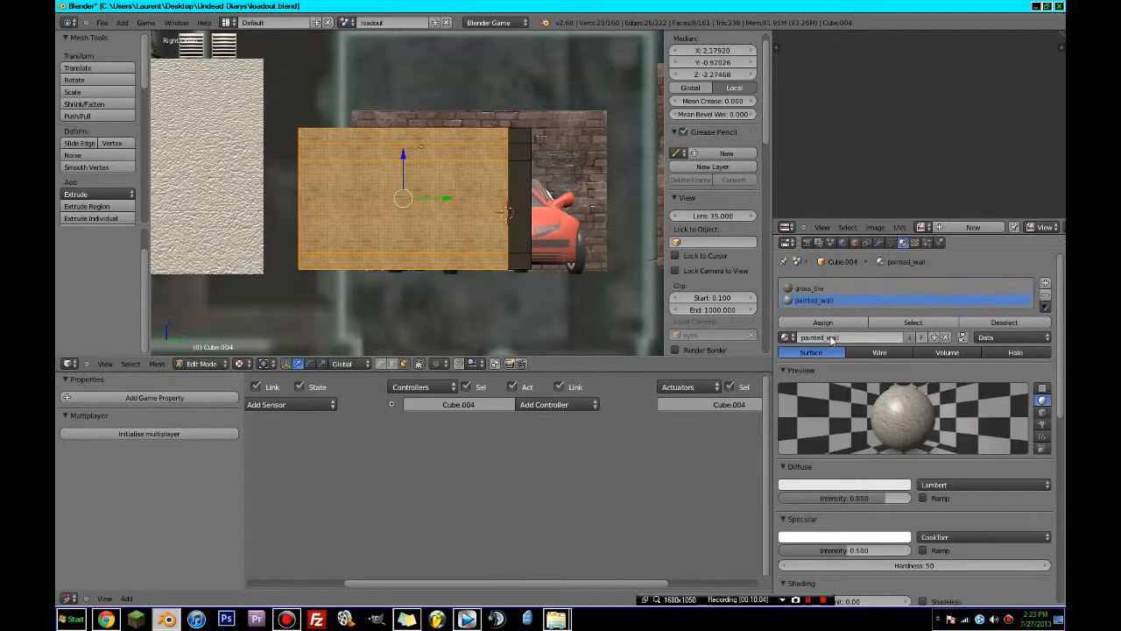
{"action": "left_click", "coordinate": [832, 324]}
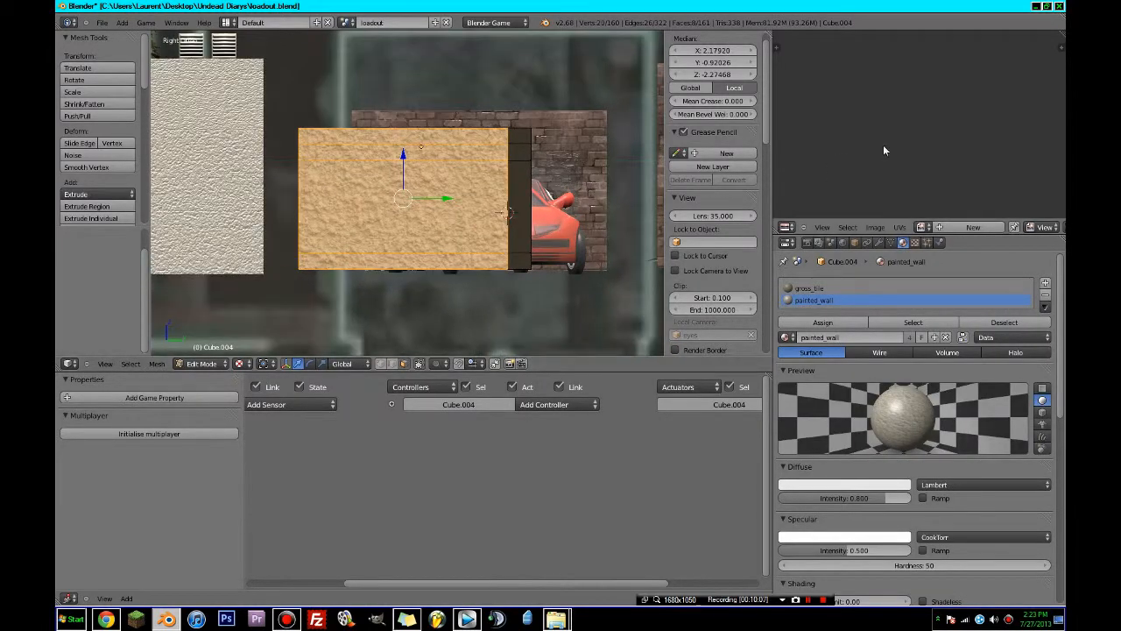
- Scale up the end walls' UV layout in two passes, ending with a factor of about 1.49
{"action": "scroll", "coordinate": [980, 127], "scroll_direction": "up", "scroll_amount": 1}
{"action": "middle_click_drag", "start_coordinate": [980, 127], "coordinate": [885, 191]}
{"action": "key", "text": "s"}
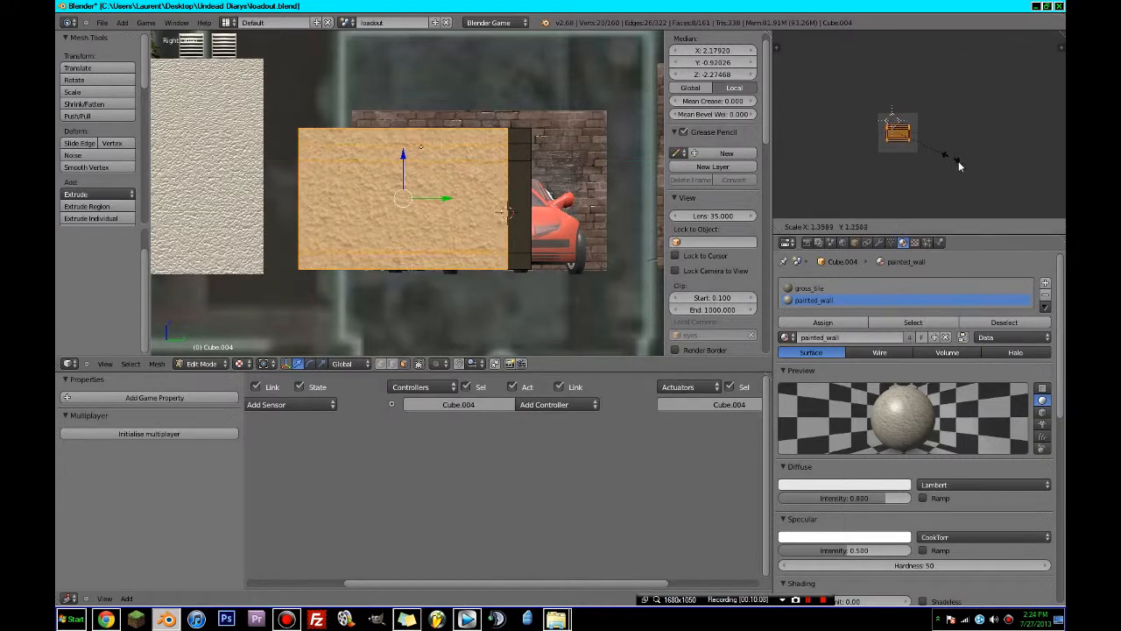
{"action": "left_click", "coordinate": [937, 139]}
{"action": "key", "text": "s"}
{"action": "middle_click_drag", "start_coordinate": [464, 175], "coordinate": [560, 205]}
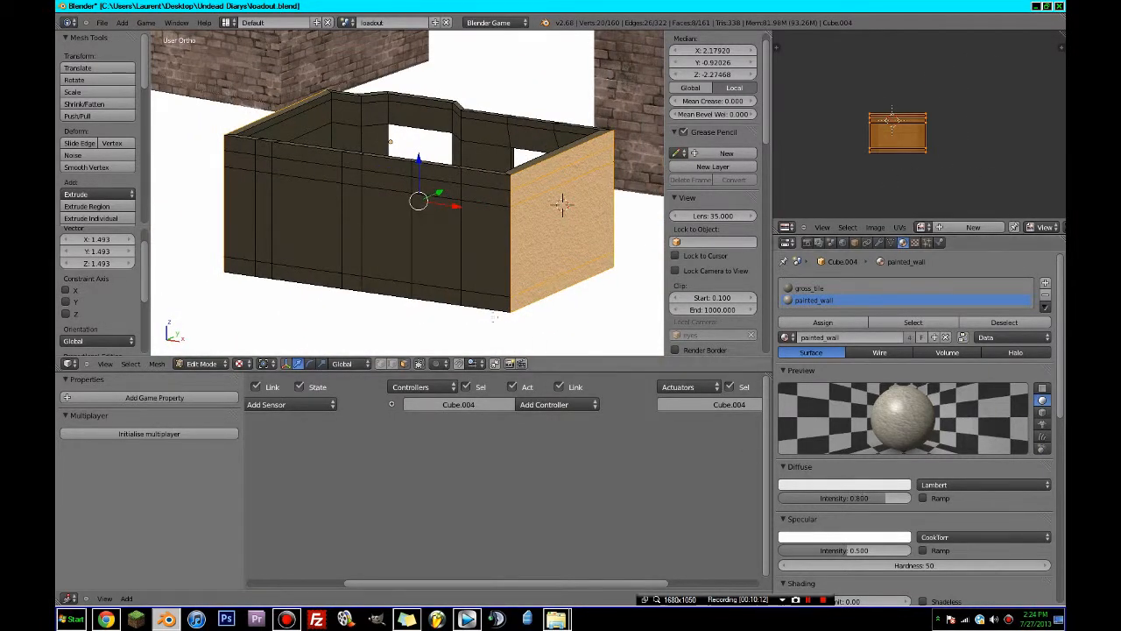
- Clear the selection and select the outer faces of the long, windowless wall
{"action": "key", "text": "a"}
{"action": "key", "text": "c"}
{"action": "mouse_move", "coordinate": [288, 193]}
{"action": "left_mouse_down"}
{"action": "mouse_move", "coordinate": [298, 176]}
{"action": "mouse_move", "coordinate": [456, 190]}
{"action": "left_mouse_up"}
{"action": "mouse_move", "coordinate": [479, 269]}
{"action": "left_mouse_down"}
{"action": "mouse_move", "coordinate": [368, 273]}
{"action": "mouse_move", "coordinate": [254, 256]}
{"action": "left_mouse_up"}
{"action": "mouse_move", "coordinate": [372, 227]}
{"action": "middle_mouse_down"}
{"action": "mouse_move", "coordinate": [391, 195]}
{"action": "mouse_move", "coordinate": [289, 188]}
{"action": "middle_mouse_up"}
- Add the outer faces of the opposite wall, all around its door and window openings, to the selection
{"action": "key", "text": "c"}
{"action": "mouse_move", "coordinate": [223, 173]}
{"action": "left_mouse_down"}
{"action": "mouse_move", "coordinate": [219, 161]}
{"action": "mouse_move", "coordinate": [278, 160]}
{"action": "mouse_move", "coordinate": [375, 195]}
{"action": "mouse_move", "coordinate": [441, 197]}
{"action": "mouse_move", "coordinate": [458, 229]}
{"action": "mouse_move", "coordinate": [447, 301]}
{"action": "mouse_move", "coordinate": [467, 299]}
{"action": "left_mouse_up"}
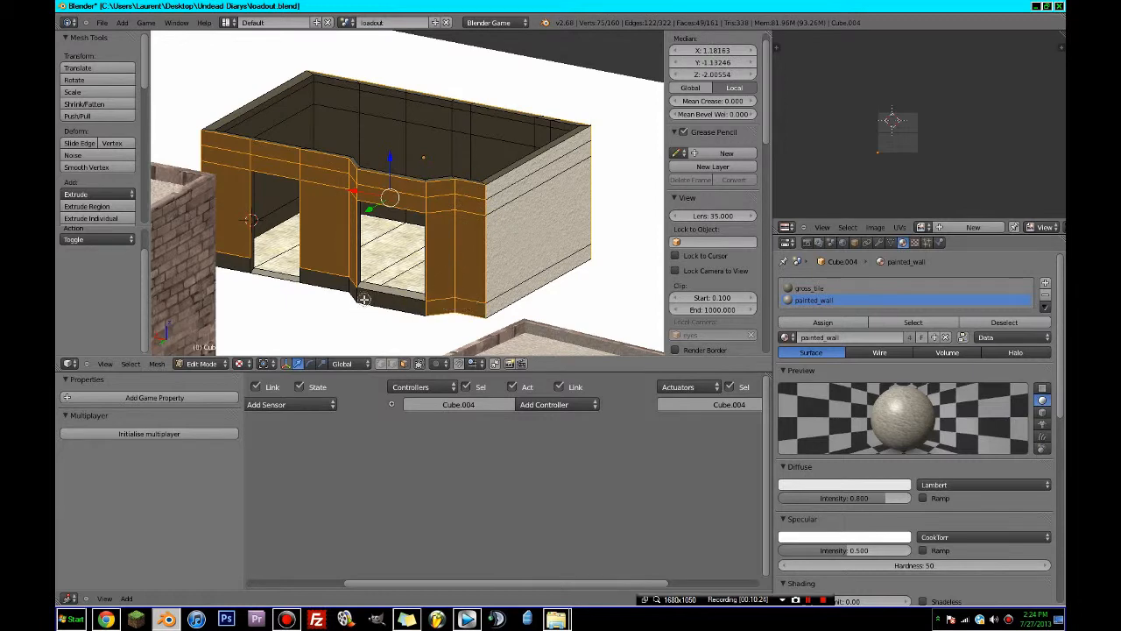
{"action": "left_click_drag", "start_coordinate": [363, 299], "coordinate": [347, 289]}
{"action": "middle_click_drag", "start_coordinate": [346, 290], "coordinate": [219, 246]}
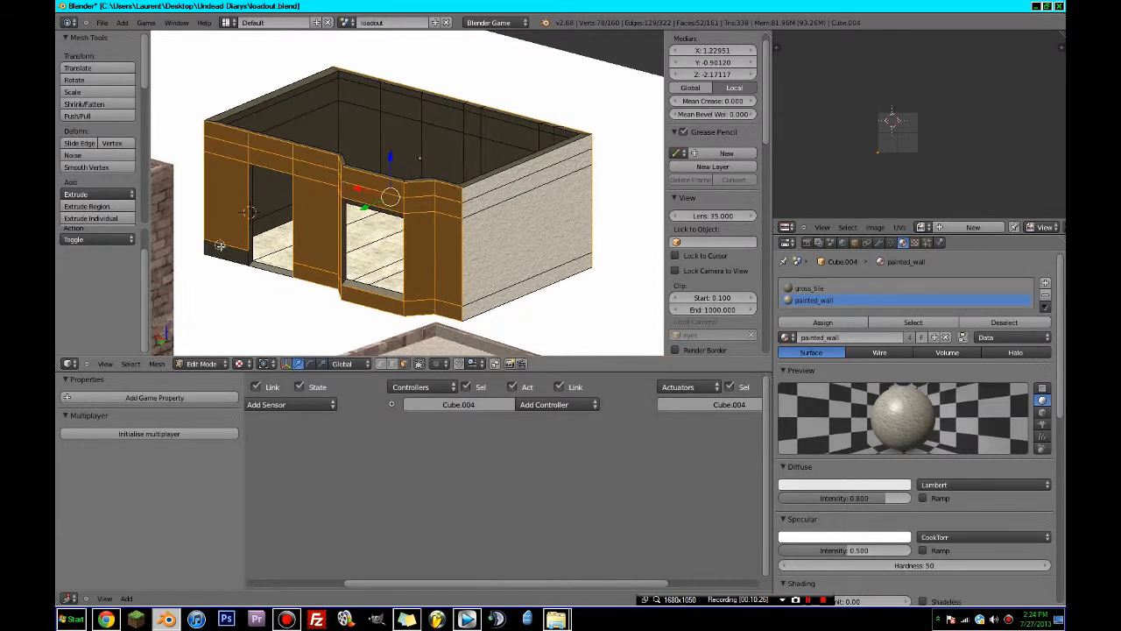
{"action": "left_click", "coordinate": [219, 245]}
- Project the two long walls' UVs from the back orthographic view and assign painted_wall to them
{"action": "key", "text": "ctrl+KP_1"}
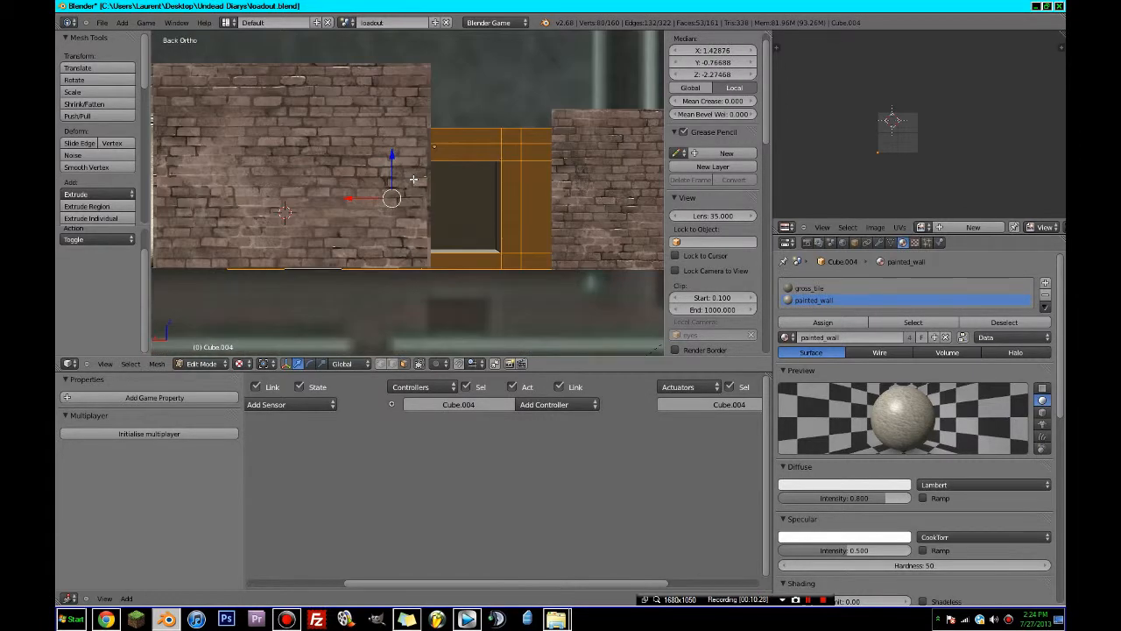
{"action": "key", "text": "u"}
{"action": "left_click", "coordinate": [413, 178]}
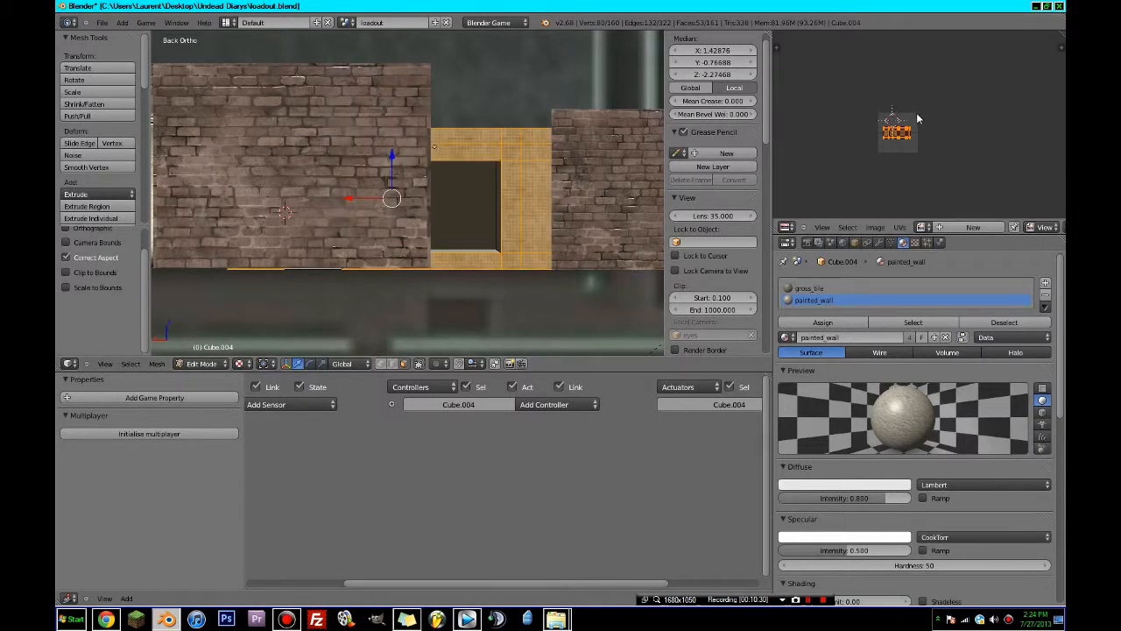
{"action": "key", "text": "s"}
{"action": "right_click", "coordinate": [961, 158]}
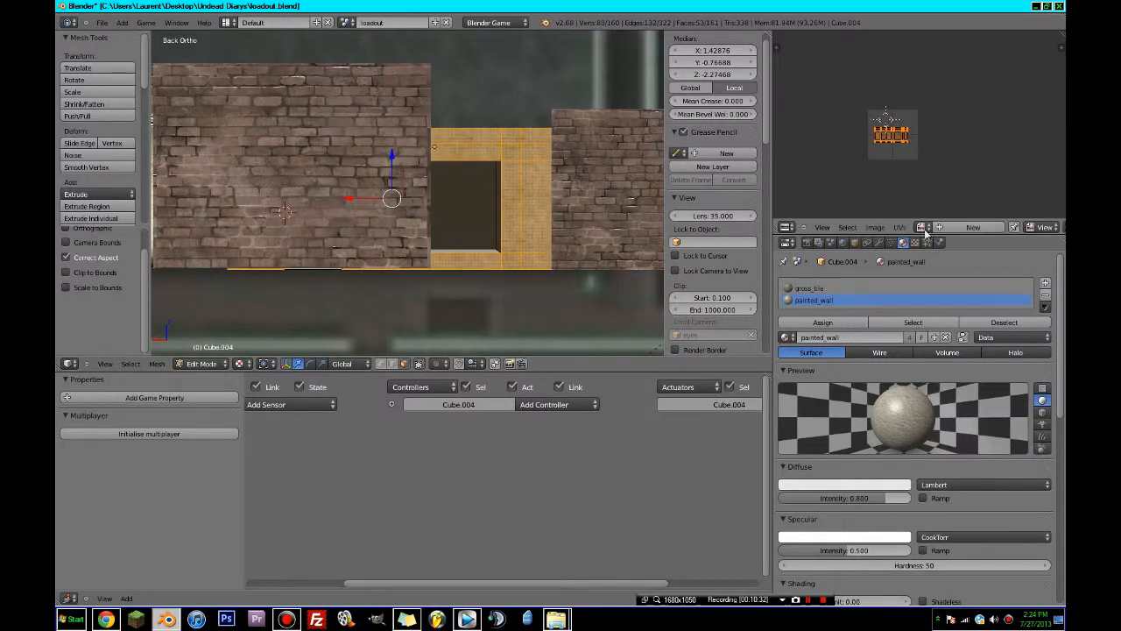
{"action": "left_click", "coordinate": [826, 321]}
- Scale up the long walls' UV layout to about five times its size
{"action": "mouse_move", "coordinate": [478, 219]}
{"action": "middle_mouse_down"}
{"action": "mouse_move", "coordinate": [487, 231]}
{"action": "mouse_move", "coordinate": [632, 237]}
{"action": "middle_mouse_up"}
{"action": "scroll", "coordinate": [631, 237], "scroll_direction": "up", "scroll_amount": 5}
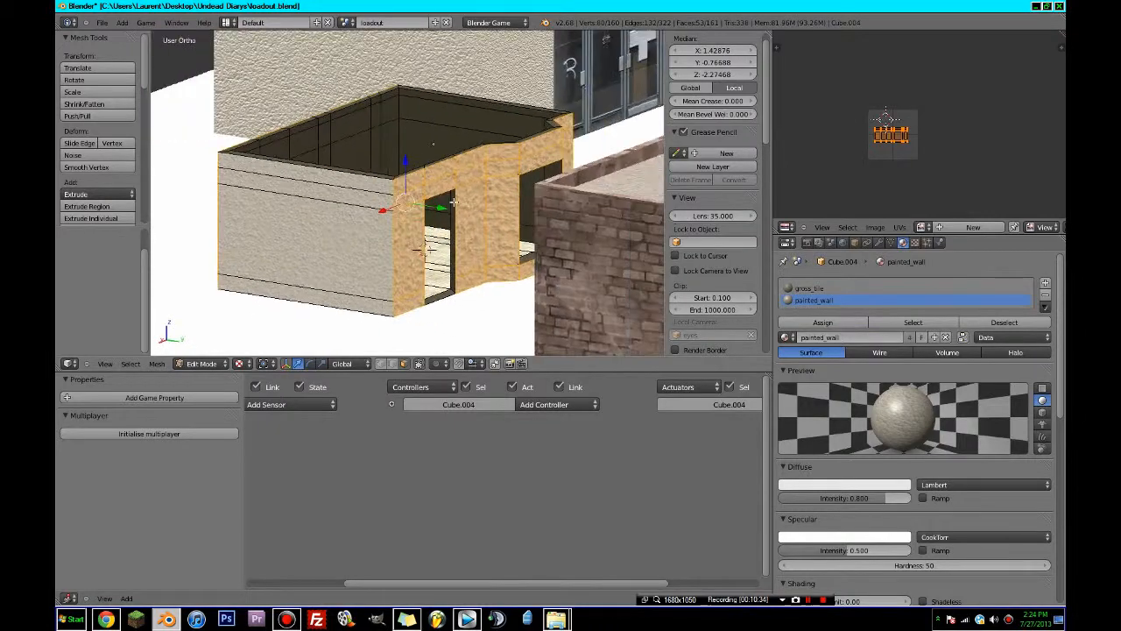
{"action": "key", "text": "s"}
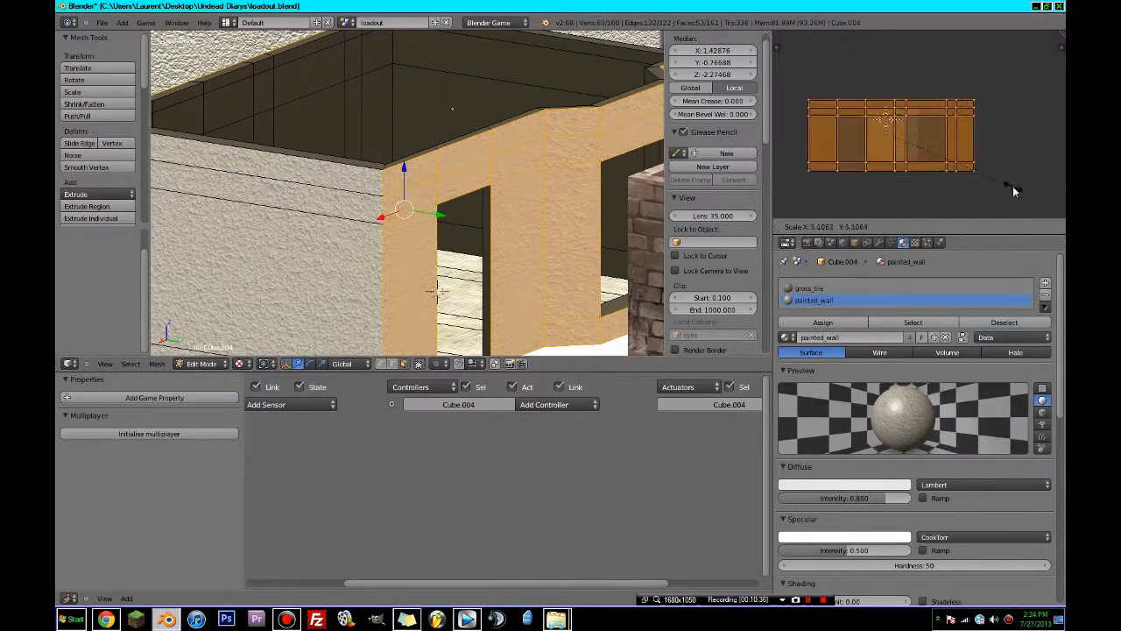
{"action": "left_click", "coordinate": [1015, 190]}
- Examine the painted walls of the building from outside, among its neighbours and up close
{"action": "key", "text": "Tab"}
{"action": "middle_click_drag", "start_coordinate": [443, 140], "coordinate": [407, 150]}
{"action": "scroll", "coordinate": [410, 155], "scroll_direction": "down", "scroll_amount": 4}
{"action": "scroll", "coordinate": [410, 155], "scroll_direction": "down", "scroll_amount": 3}
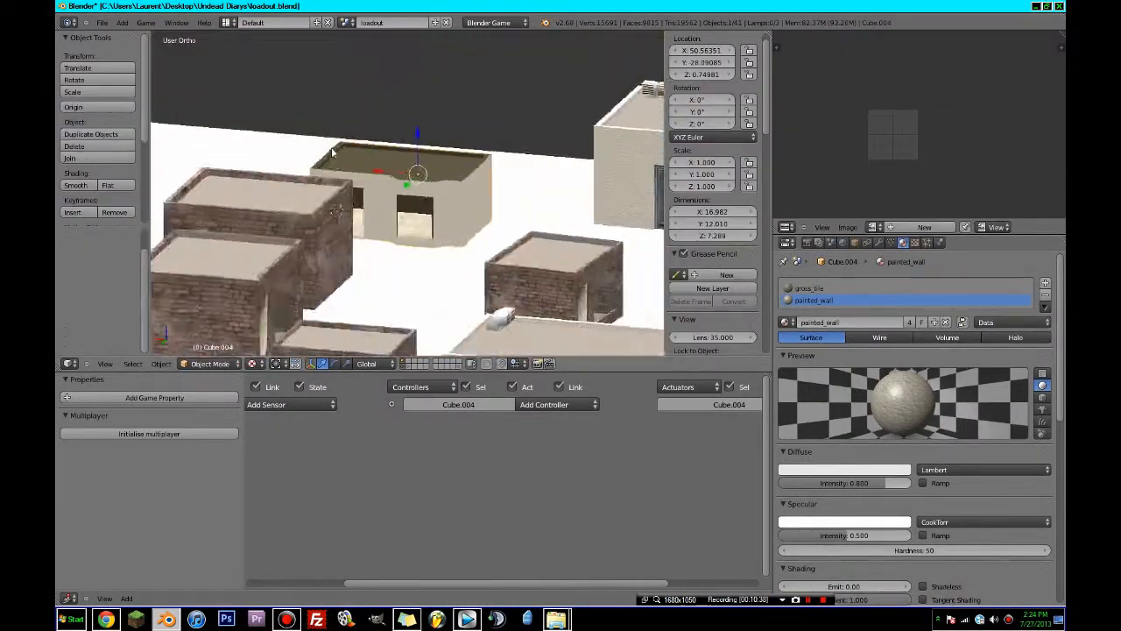
{"action": "scroll", "coordinate": [412, 154], "scroll_direction": "up", "scroll_amount": 8}
{"action": "middle_click_drag", "start_coordinate": [421, 153], "coordinate": [520, 201]}
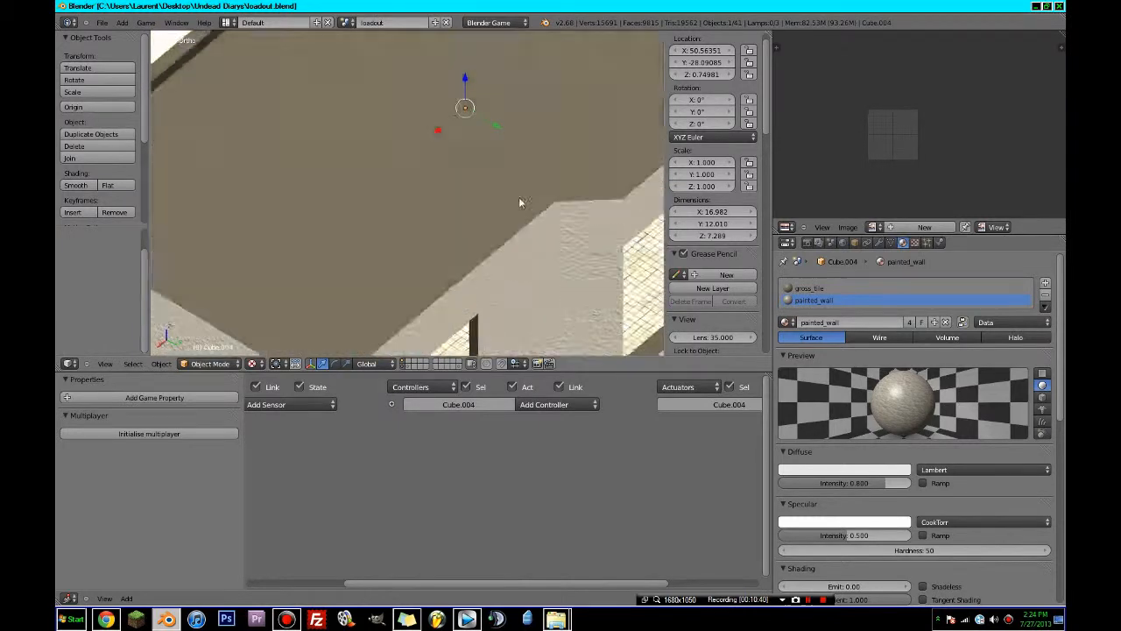
{"action": "scroll", "coordinate": [523, 202], "scroll_direction": "down", "scroll_amount": 5}
- Select the wall-top rim faces on one short end and along the long side with the bay from the top view
{"action": "key", "text": "KP_7"}
{"action": "key", "text": "Tab"}
{"action": "scroll", "coordinate": [523, 199], "scroll_direction": "up", "scroll_amount": 2}
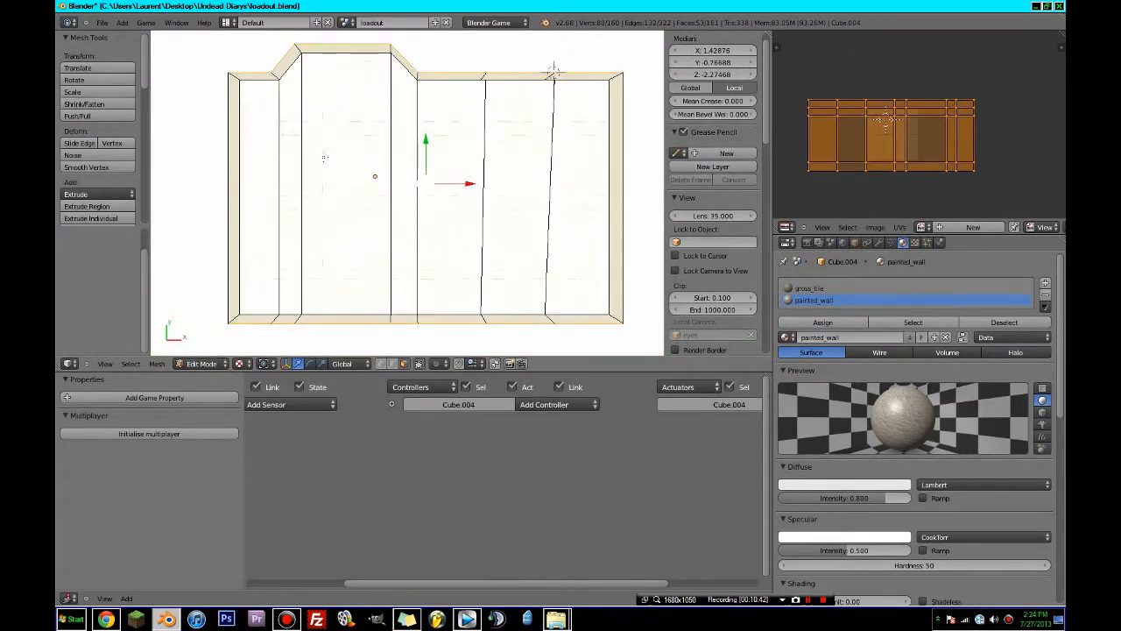
{"action": "right_click", "coordinate": [236, 81]}
{"action": "right_click", "coordinate": [259, 76], "text": "shift"}
{"action": "right_click", "coordinate": [290, 62], "text": "shift"}
{"action": "right_click", "coordinate": [322, 47], "text": "shift"}
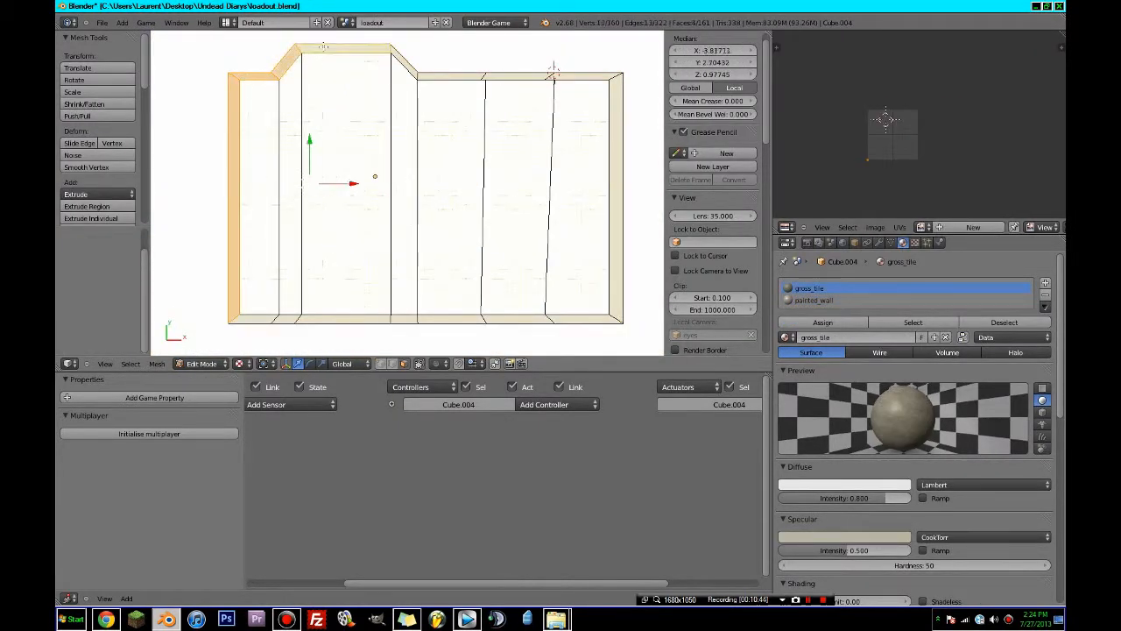
{"action": "right_click", "coordinate": [404, 63], "text": "shift"}
{"action": "right_click", "coordinate": [451, 76], "text": "shift"}
{"action": "right_click", "coordinate": [519, 76], "text": "shift"}
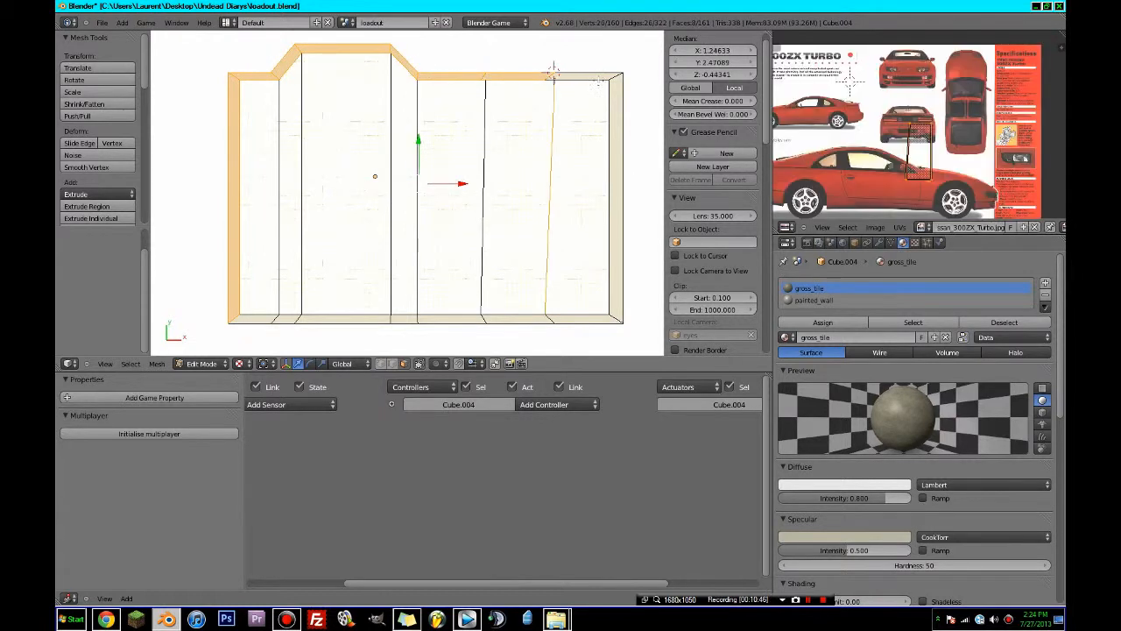
{"action": "right_click", "coordinate": [574, 76], "text": "shift"}
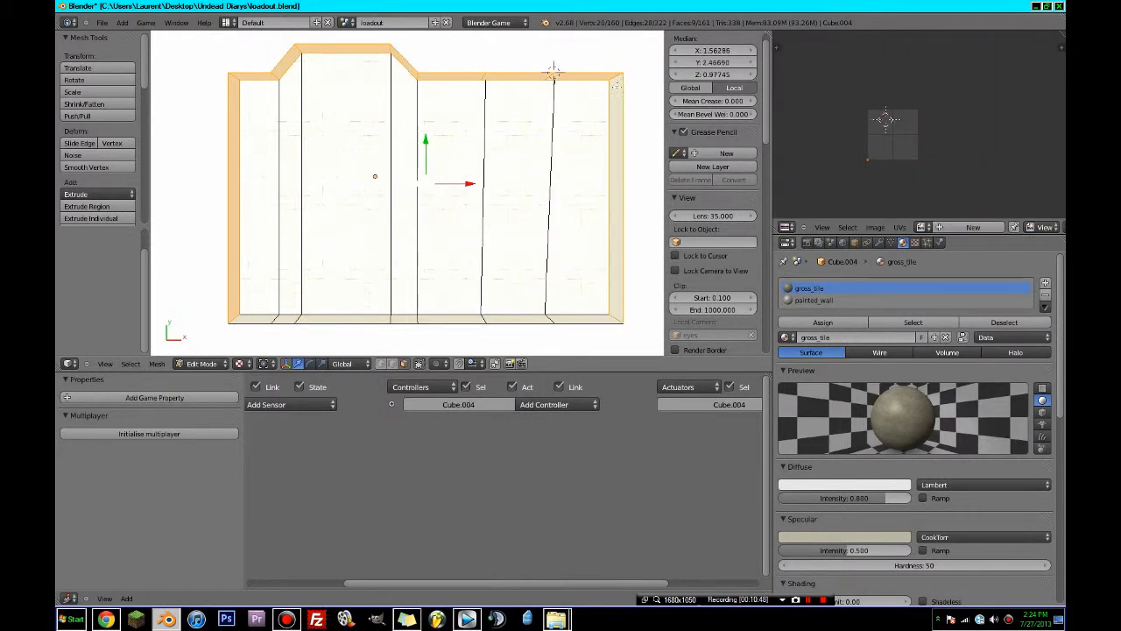
- Add the rim faces along the straight long wall to the selection to complete the loop
{"action": "right_click", "coordinate": [592, 323], "text": "shift"}
{"action": "right_click", "coordinate": [513, 322], "text": "shift"}
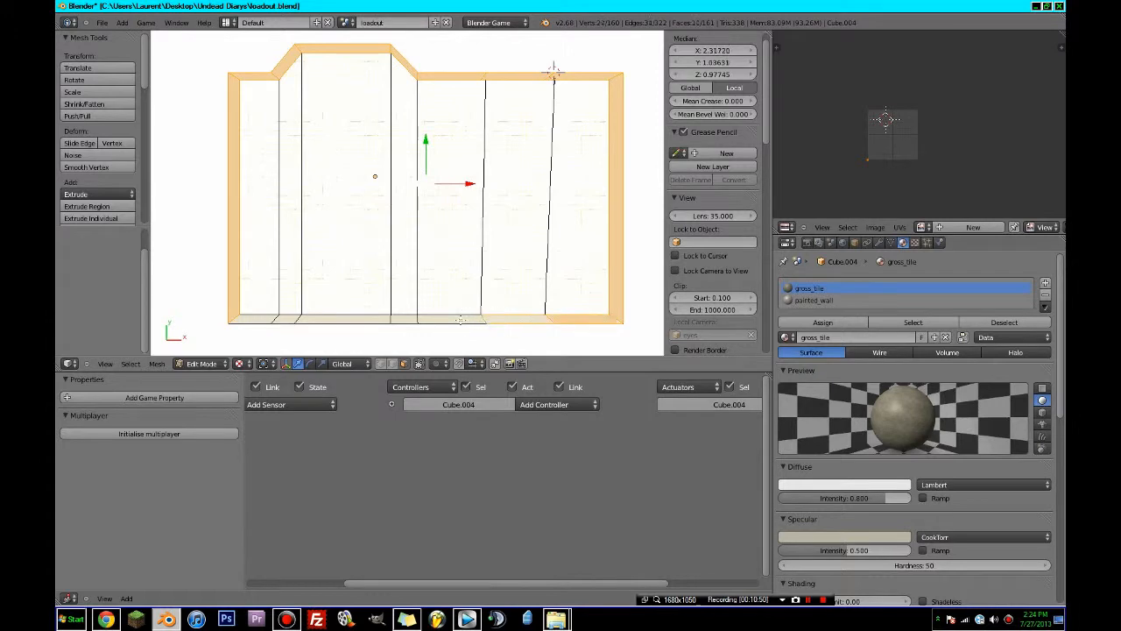
{"action": "right_click", "coordinate": [451, 320], "text": "shift"}
{"action": "right_click", "coordinate": [400, 319], "text": "shift"}
{"action": "right_click", "coordinate": [290, 318], "text": "shift"}
{"action": "right_click", "coordinate": [262, 319], "text": "shift"}
- Assign painted_wall to the selected rim faces on top of the walls
{"action": "middle_click_drag", "start_coordinate": [264, 316], "coordinate": [315, 229]}
{"action": "scroll", "coordinate": [324, 228], "scroll_direction": "down", "scroll_amount": 2}
{"action": "left_click", "coordinate": [814, 300]}
{"action": "left_click", "coordinate": [822, 322]}
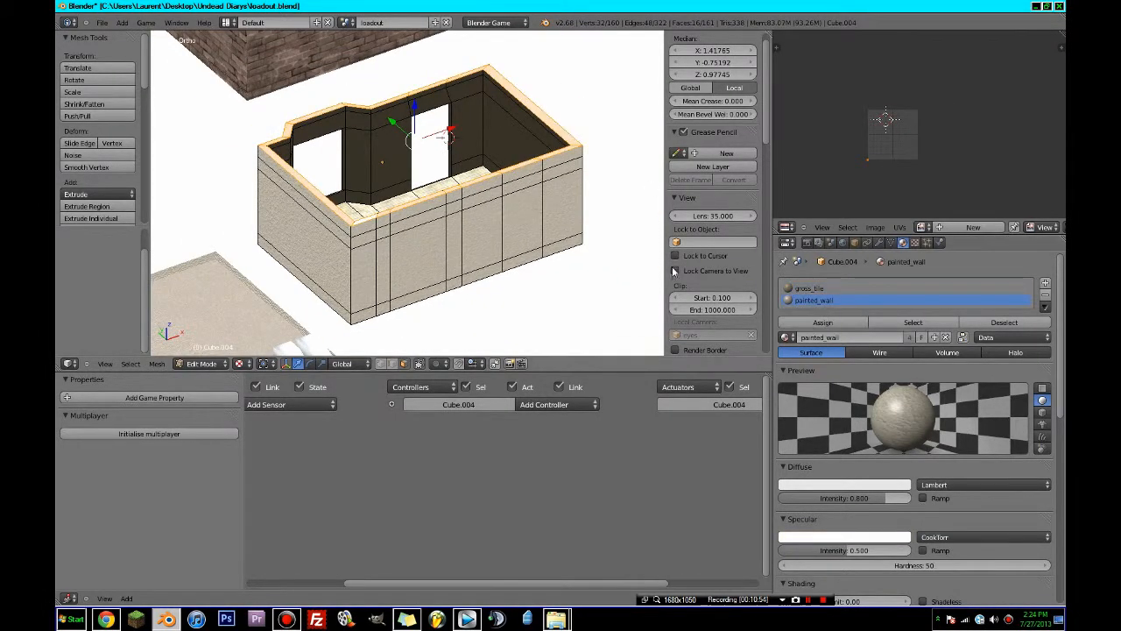
{"action": "key", "text": "Tab"}
{"action": "key", "text": "Tab"}
{"action": "key", "text": "a"}
{"action": "key", "text": "a"}
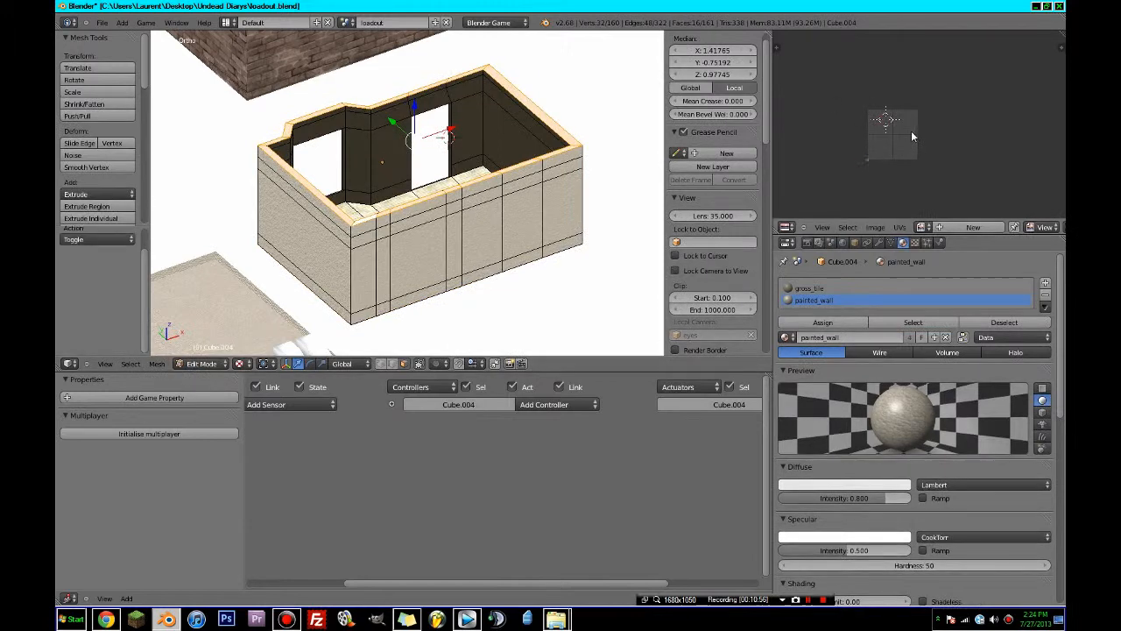
{"action": "key", "text": "s"}
{"action": "right_click", "coordinate": [967, 157]}
- Project the rim's UVs from the top view, scale the layout to about five times its size, and inspect the rim
{"action": "key", "text": "KP_1"}
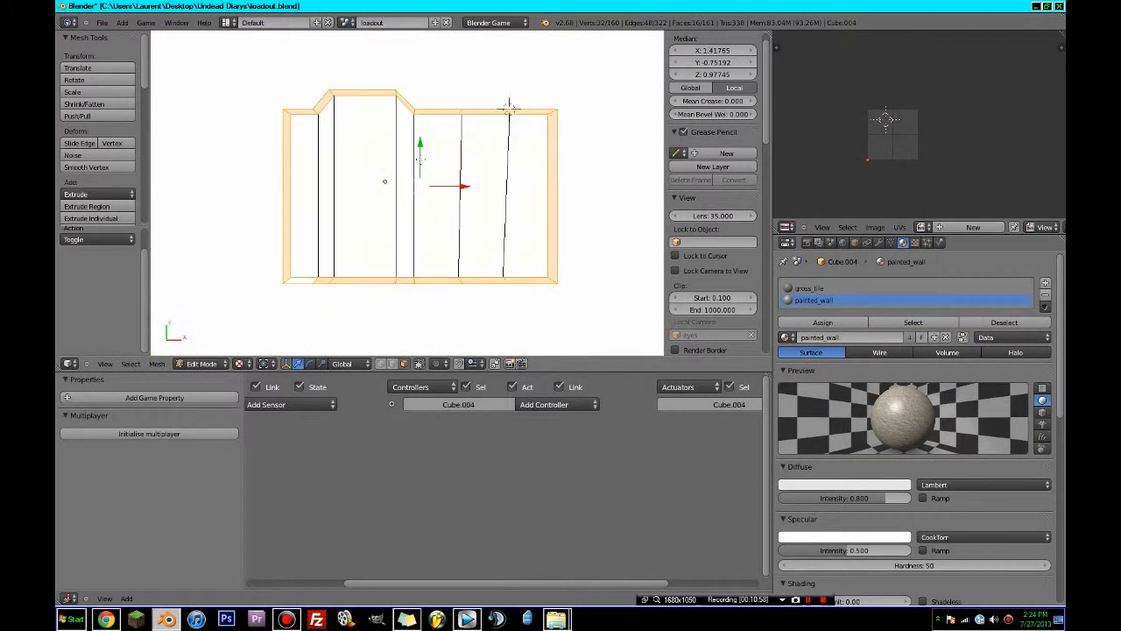
{"action": "key", "text": "u"}
{"action": "left_click", "coordinate": [334, 188]}
{"action": "scroll", "coordinate": [939, 115], "scroll_direction": "down", "scroll_amount": 2}
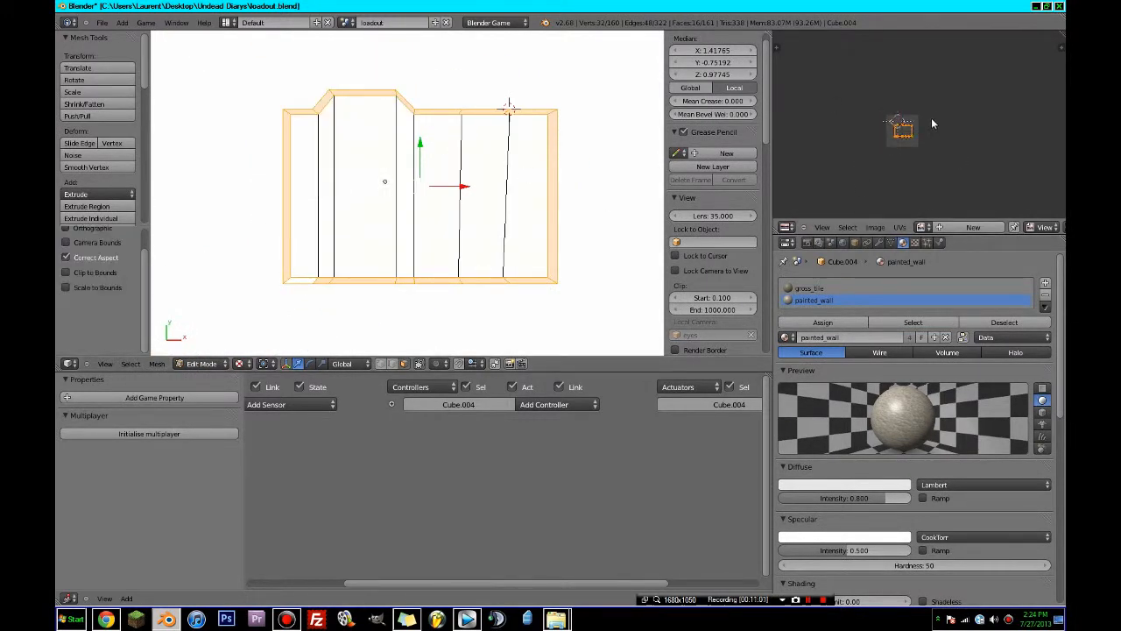
{"action": "key", "text": "s"}
{"action": "left_click", "coordinate": [1057, 159]}
{"action": "key", "text": "Tab"}
{"action": "middle_click_drag", "start_coordinate": [447, 140], "coordinate": [485, 98]}
{"action": "scroll", "coordinate": [485, 97], "scroll_direction": "up", "scroll_amount": 8}
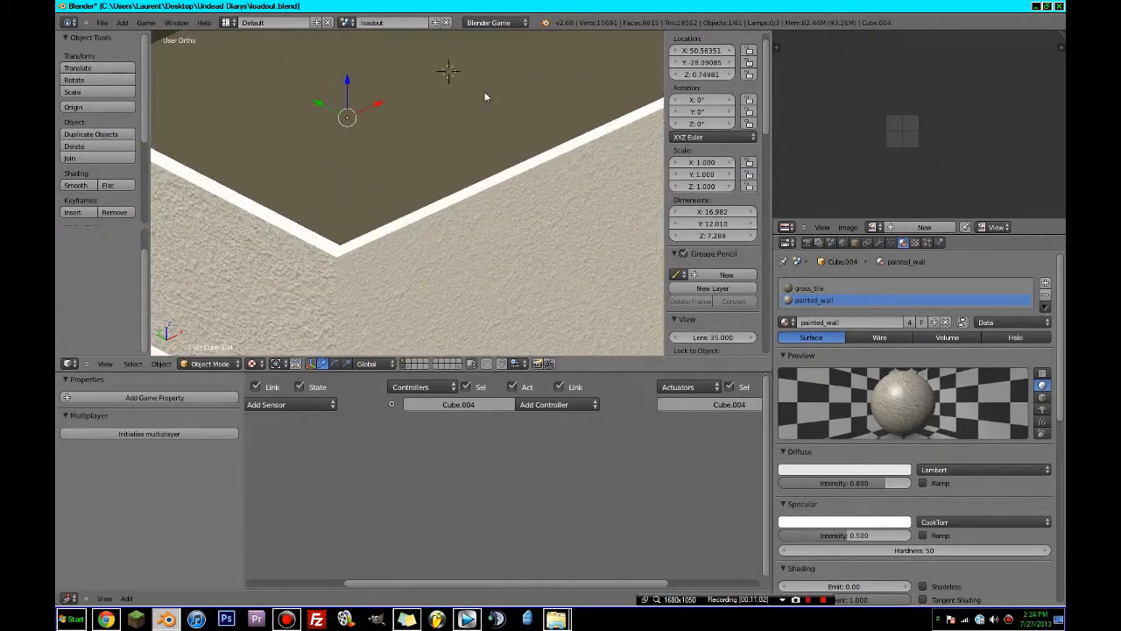
{"action": "middle_click_drag", "start_coordinate": [468, 149], "coordinate": [551, 113]}
{"action": "scroll", "coordinate": [538, 100], "scroll_direction": "up", "scroll_amount": 2}
{"action": "scroll", "coordinate": [539, 100], "scroll_direction": "down", "scroll_amount": 8}
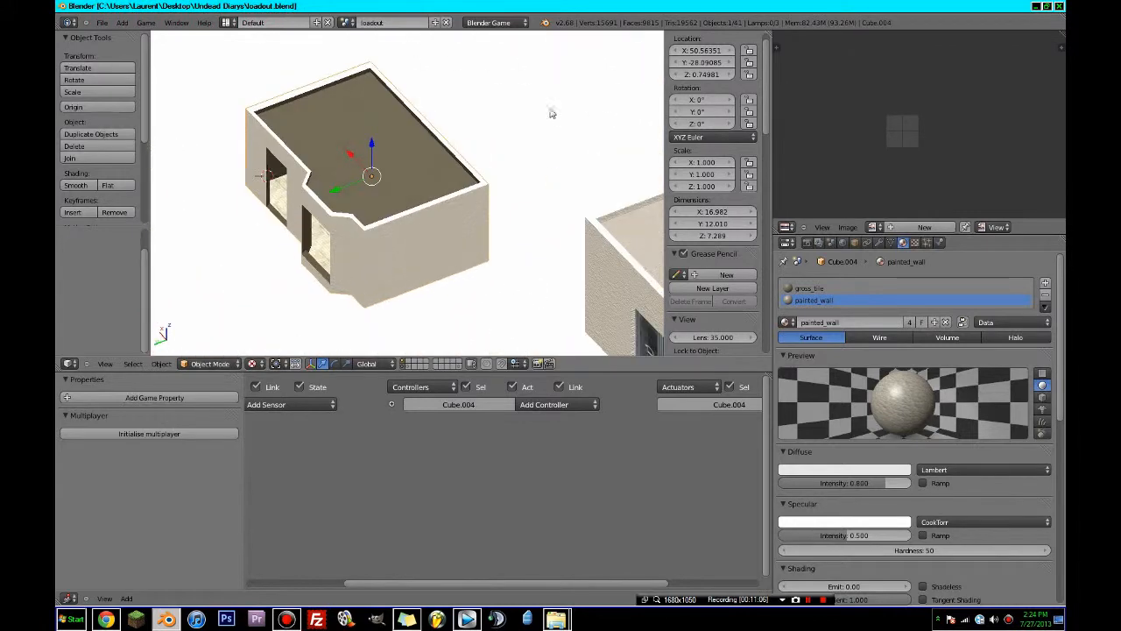
- Add a third material slot to the building and link the existing concrete material to it
{"action": "left_click", "coordinate": [1046, 284]}
{"action": "left_click", "coordinate": [876, 324]}
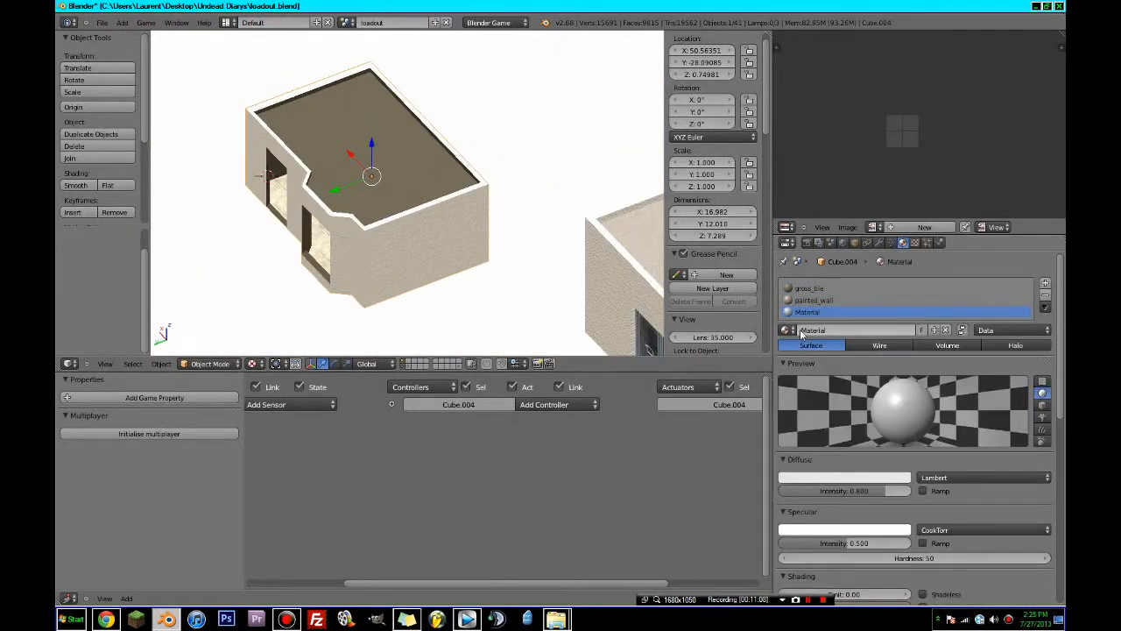
{"action": "left_click", "coordinate": [824, 331]}
{"action": "left_click", "coordinate": [948, 330]}
{"action": "left_click", "coordinate": [787, 330]}
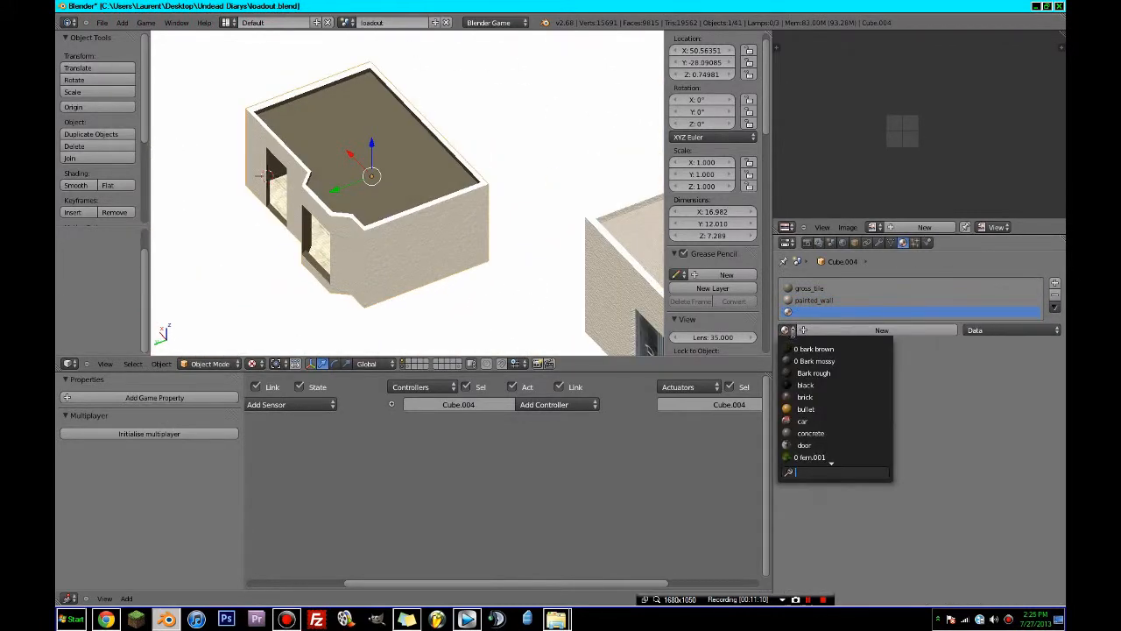
{"action": "type", "text": "c"}
{"action": "left_click", "coordinate": [833, 386]}
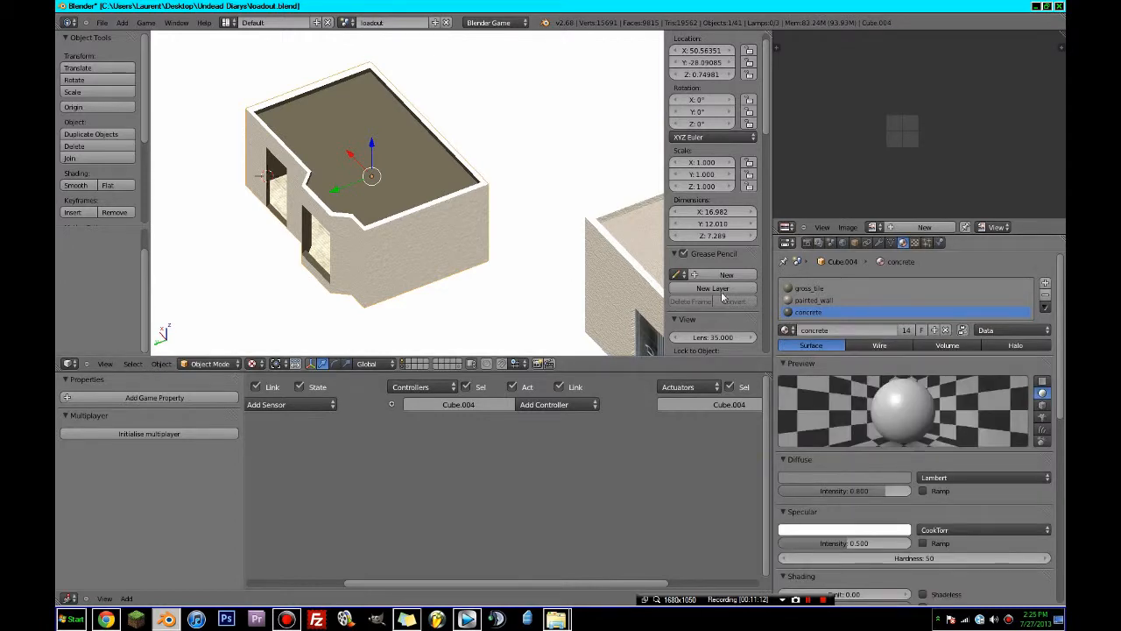
- Reveal the building's hidden faces and assign concrete to the large roof face
{"action": "scroll", "coordinate": [463, 171], "scroll_direction": "up", "scroll_amount": 2}
{"action": "key", "text": "Tab"}
{"action": "middle_click_drag", "start_coordinate": [461, 167], "coordinate": [499, 231]}
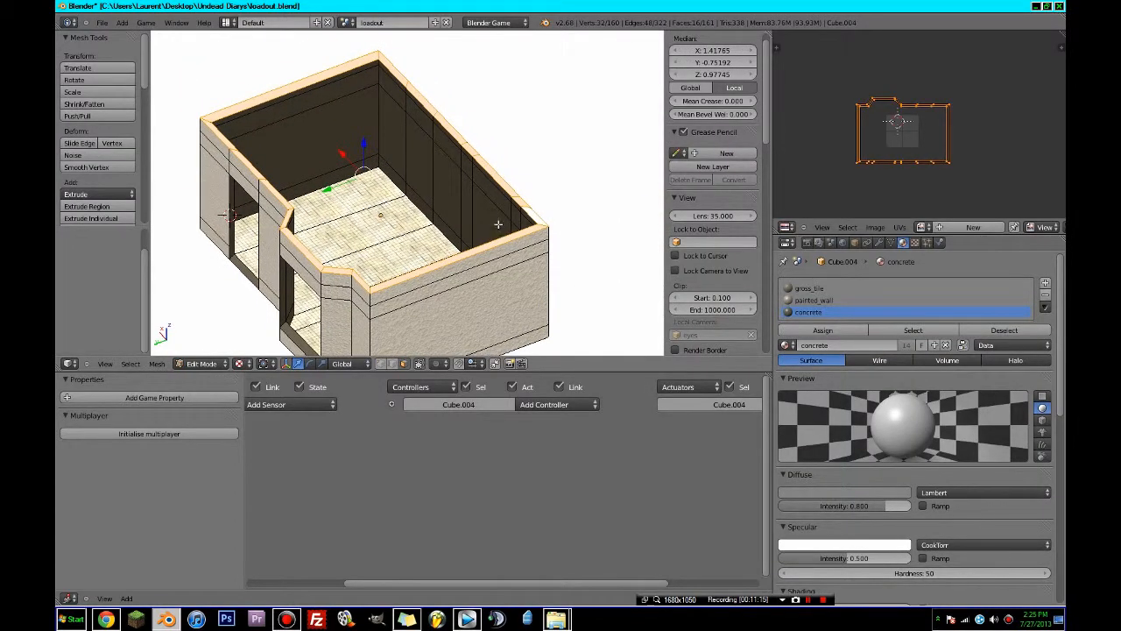
{"action": "key", "text": "alt+h"}
{"action": "right_click", "coordinate": [384, 197]}
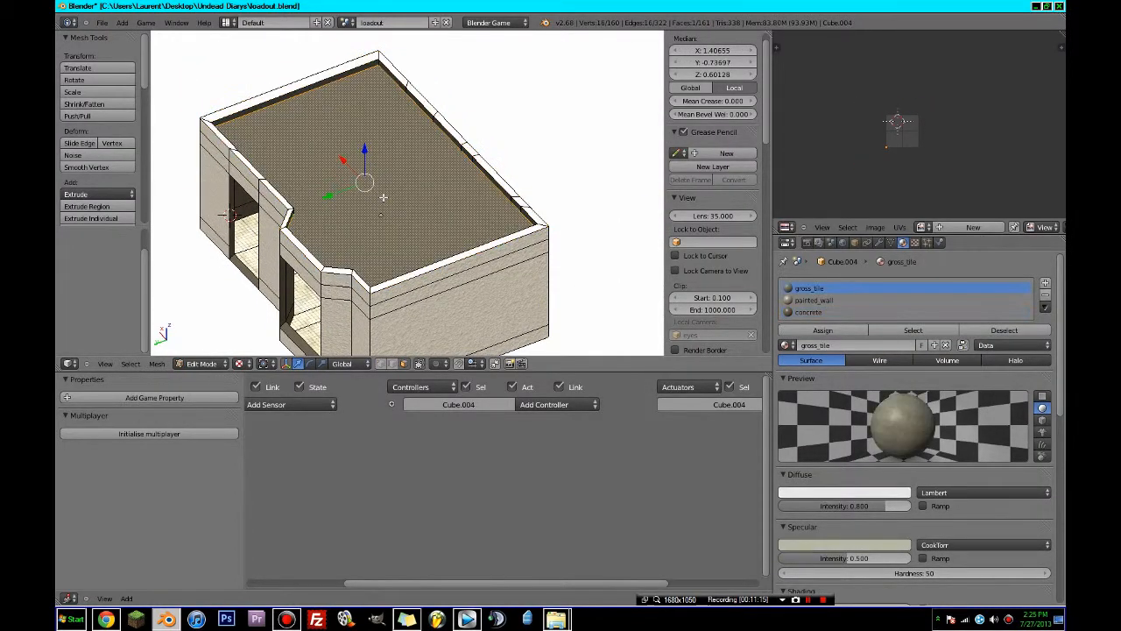
{"action": "left_click", "coordinate": [819, 312]}
{"action": "left_click", "coordinate": [823, 330]}
{"action": "scroll", "coordinate": [340, 94], "scroll_direction": "up", "scroll_amount": 3}
{"action": "middle_click_drag", "start_coordinate": [341, 94], "coordinate": [385, 100]}
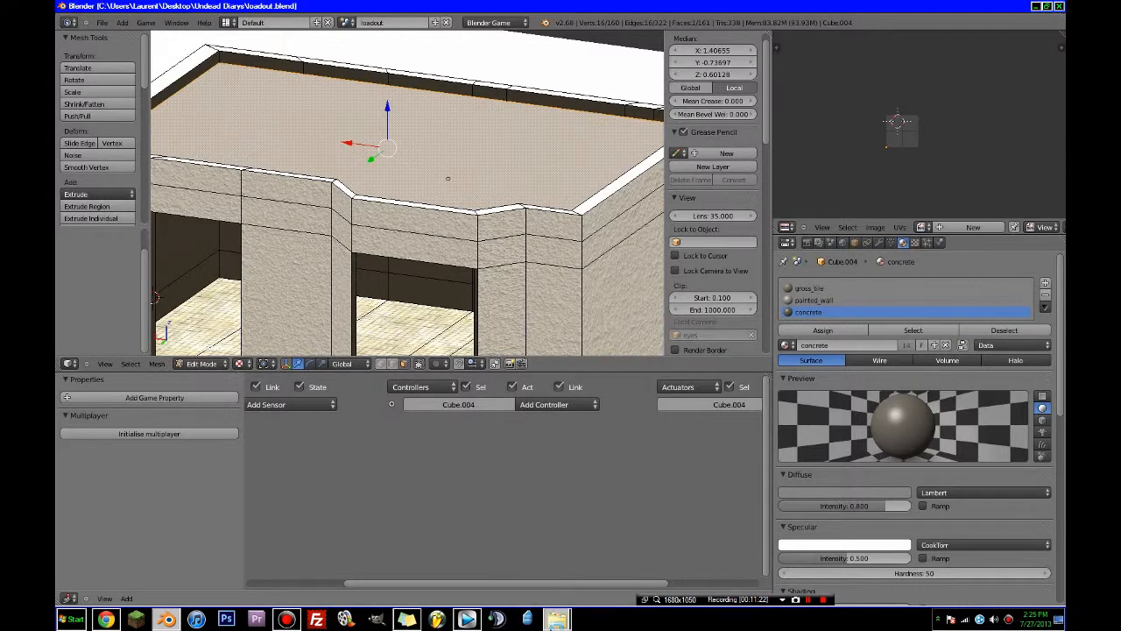
- Switch to the file explorer and open the Previews folder of the GameTextures.com textures
{"action": "left_click", "coordinate": [555, 619]}
{"action": "left_click_drag", "start_coordinate": [101, 101], "coordinate": [55, 89]}
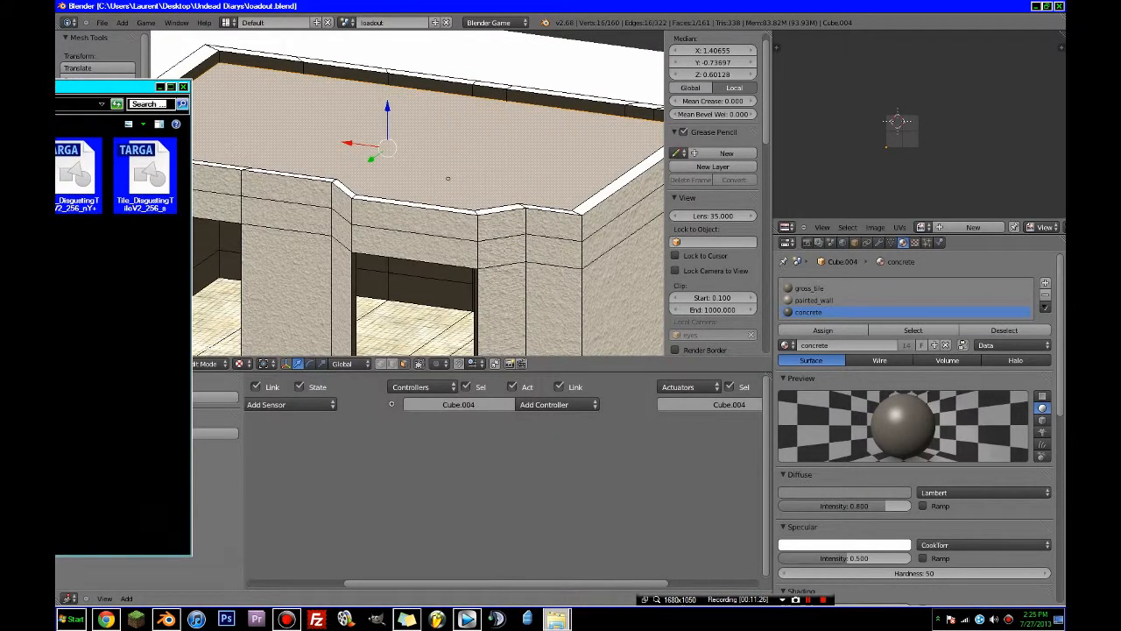
{"action": "key", "text": "BackSpace"}
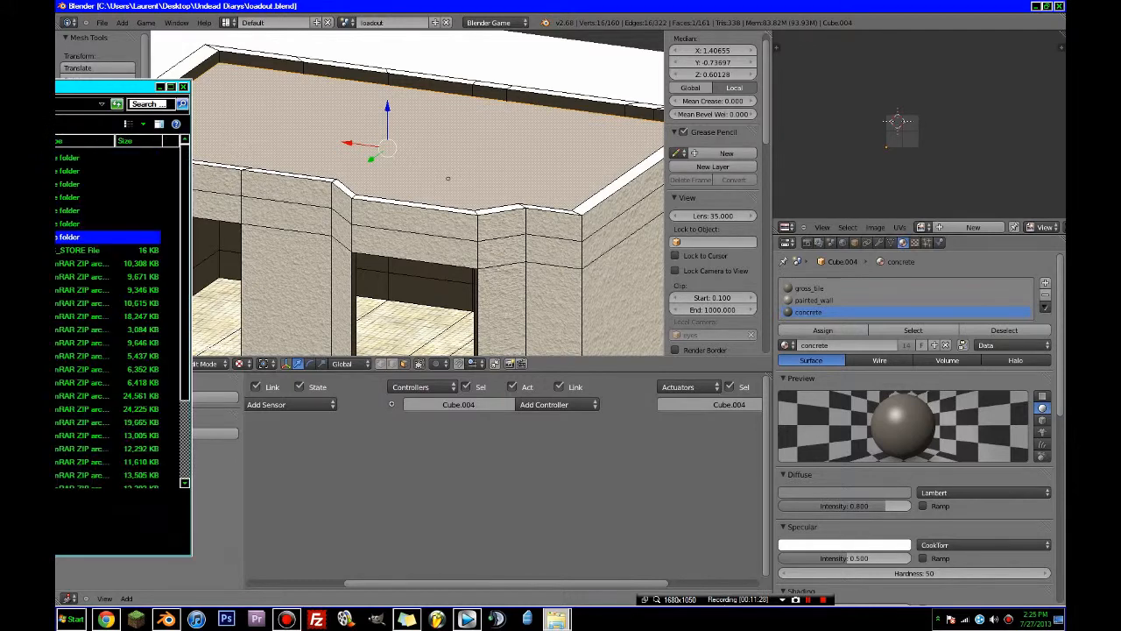
{"action": "key", "text": "BackSpace"}
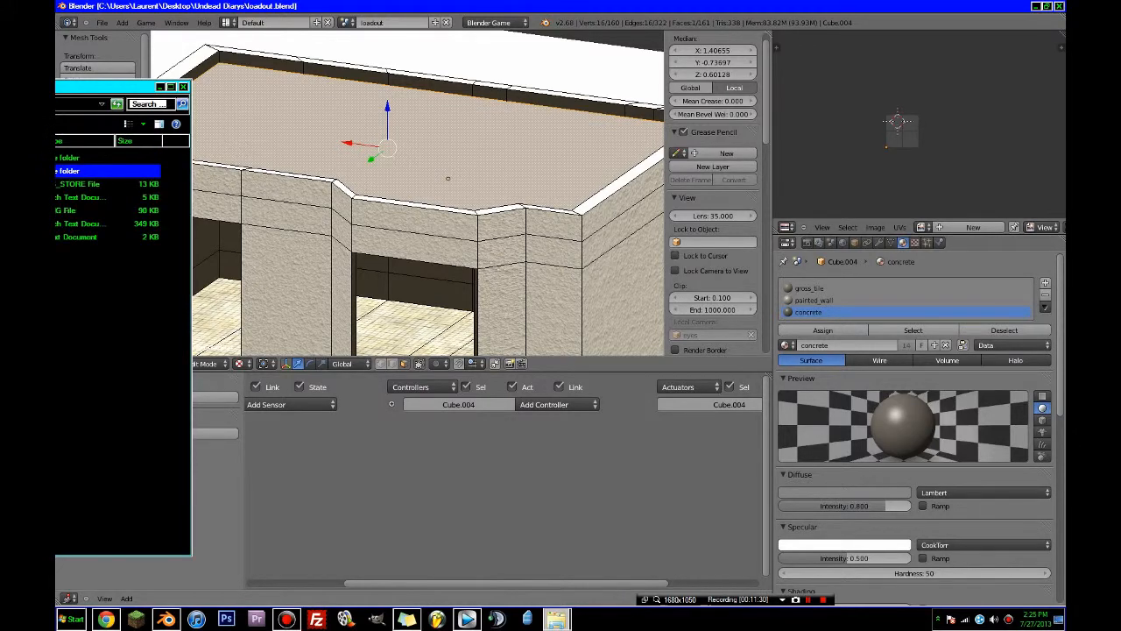
{"action": "key", "text": "Return"}
{"action": "left_click_drag", "start_coordinate": [56, 89], "coordinate": [400, 101]}
{"action": "scroll", "coordinate": [529, 235], "scroll_direction": "up", "scroll_amount": 2}
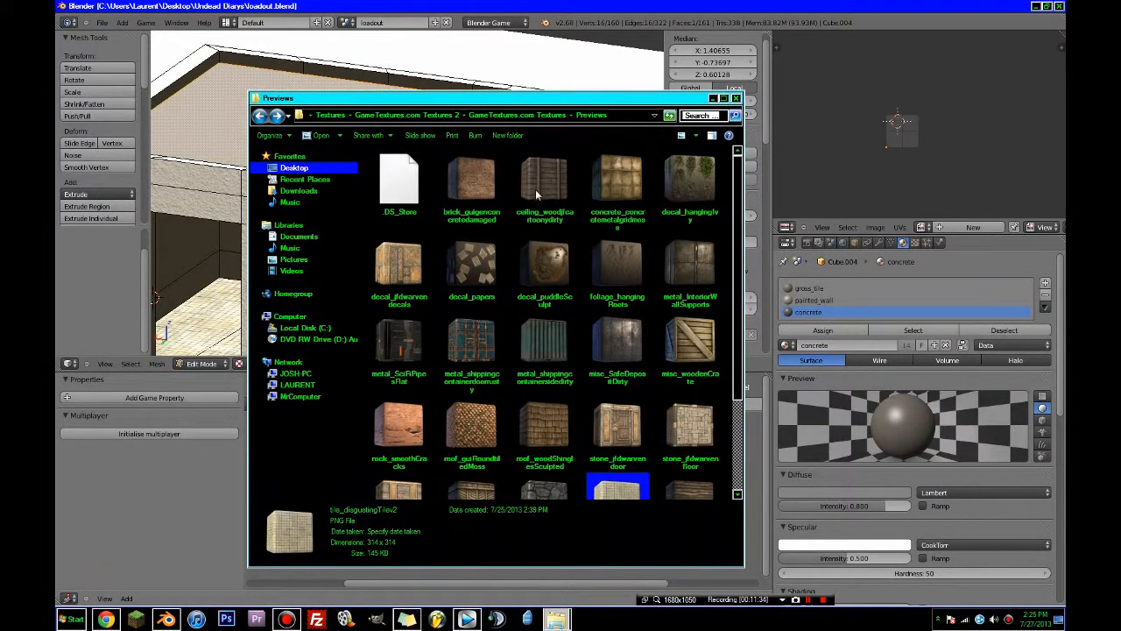
- Examine the concrete_concretemetalgridmoss preview image enlarged in Windows Photo Viewer, then close the viewer
{"action": "left_click", "coordinate": [617, 177]}
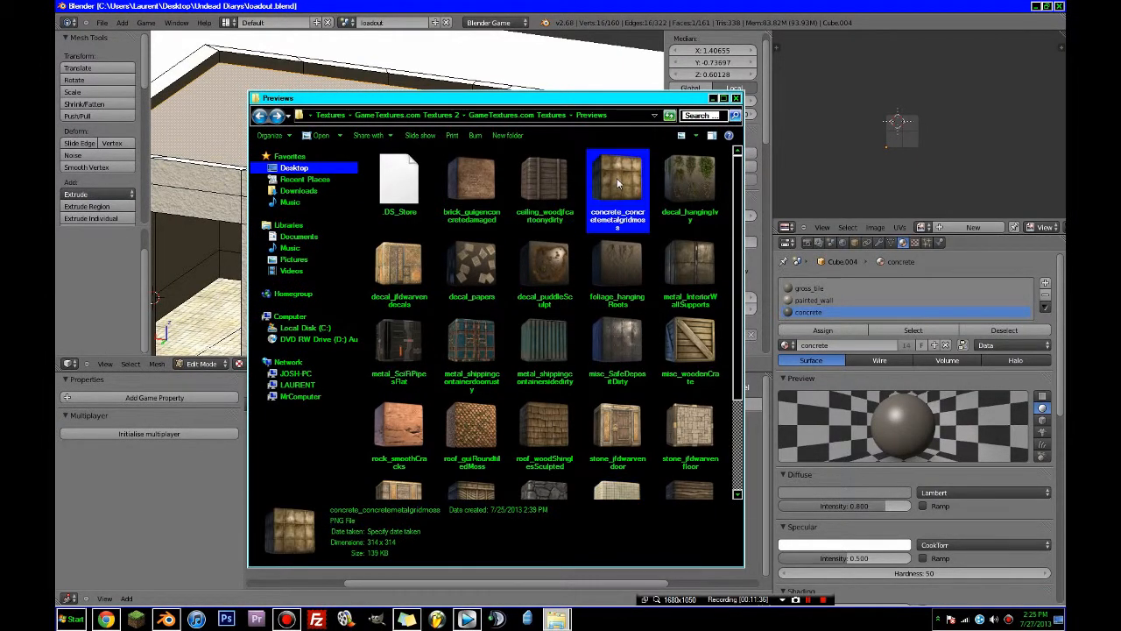
{"action": "double_click", "coordinate": [590, 181]}
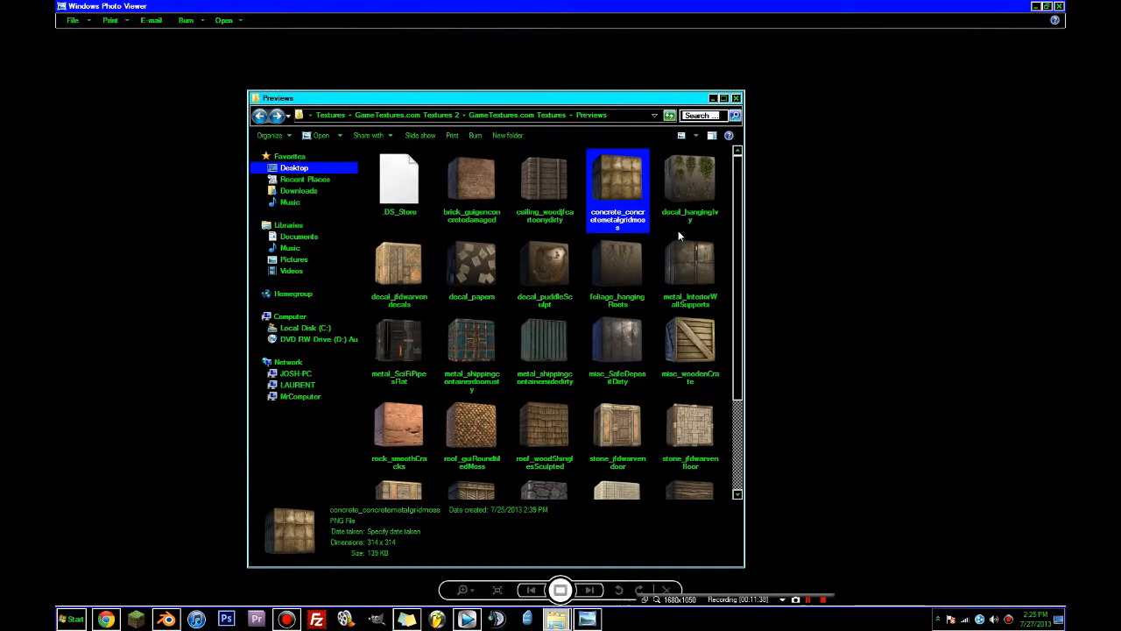
{"action": "left_click_drag", "start_coordinate": [612, 98], "coordinate": [0, 130]}
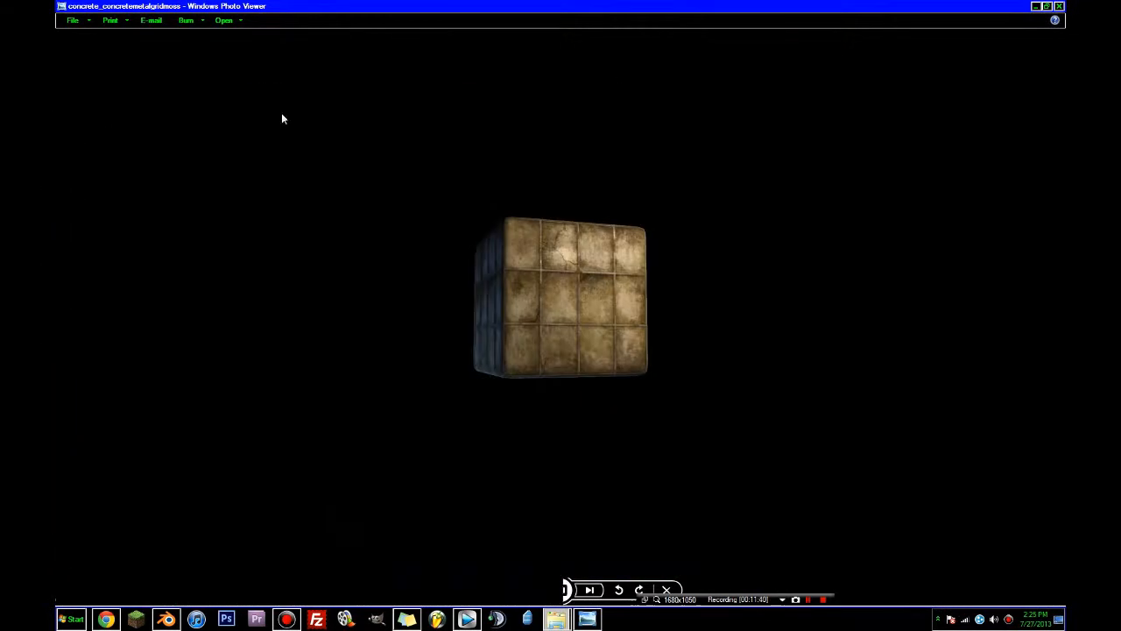
{"action": "left_click", "coordinate": [575, 249]}
{"action": "scroll", "coordinate": [576, 249], "scroll_direction": "up", "scroll_amount": 4}
{"action": "scroll", "coordinate": [575, 254], "scroll_direction": "up", "scroll_amount": 3}
{"action": "scroll", "coordinate": [575, 253], "scroll_direction": "down", "scroll_amount": 2}
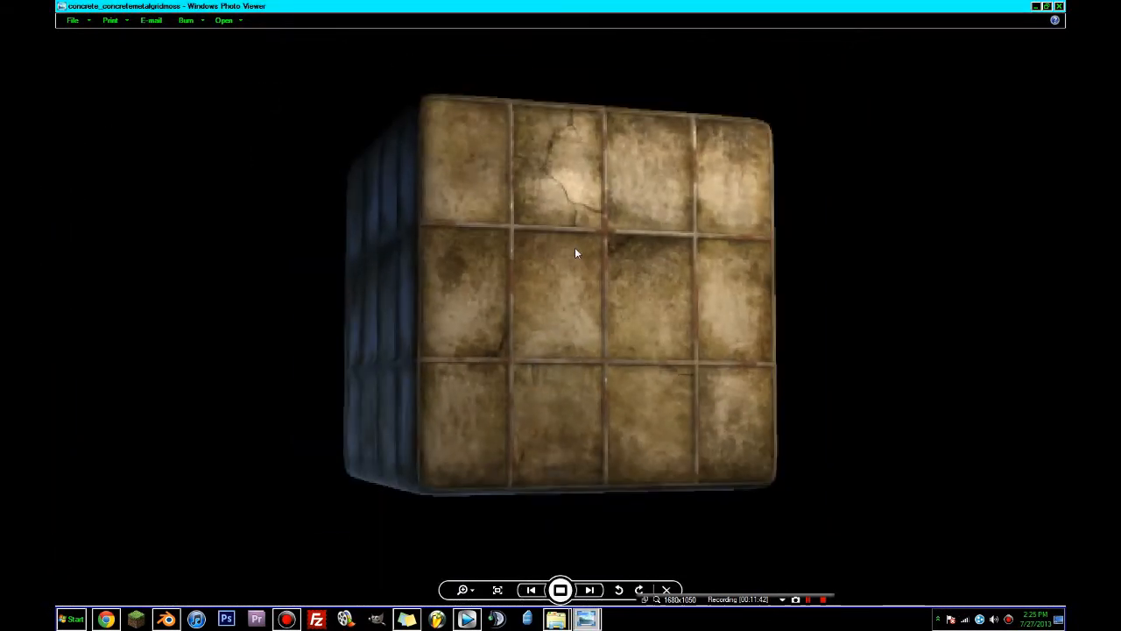
{"action": "left_click", "coordinate": [1060, 6]}
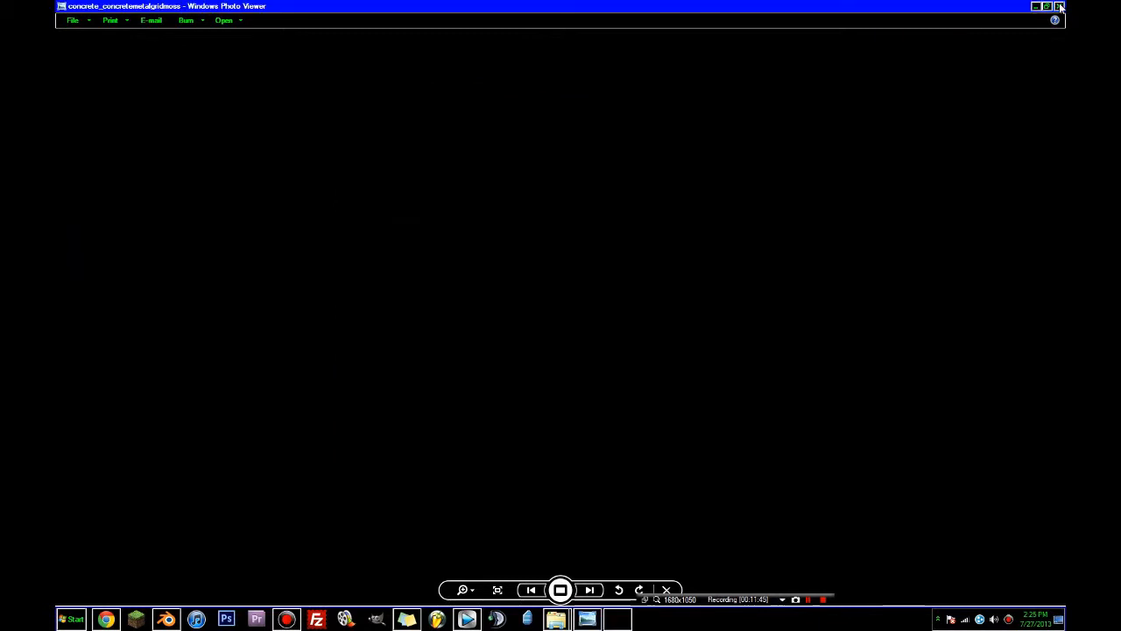
{"action": "left_click", "coordinate": [1061, 7]}
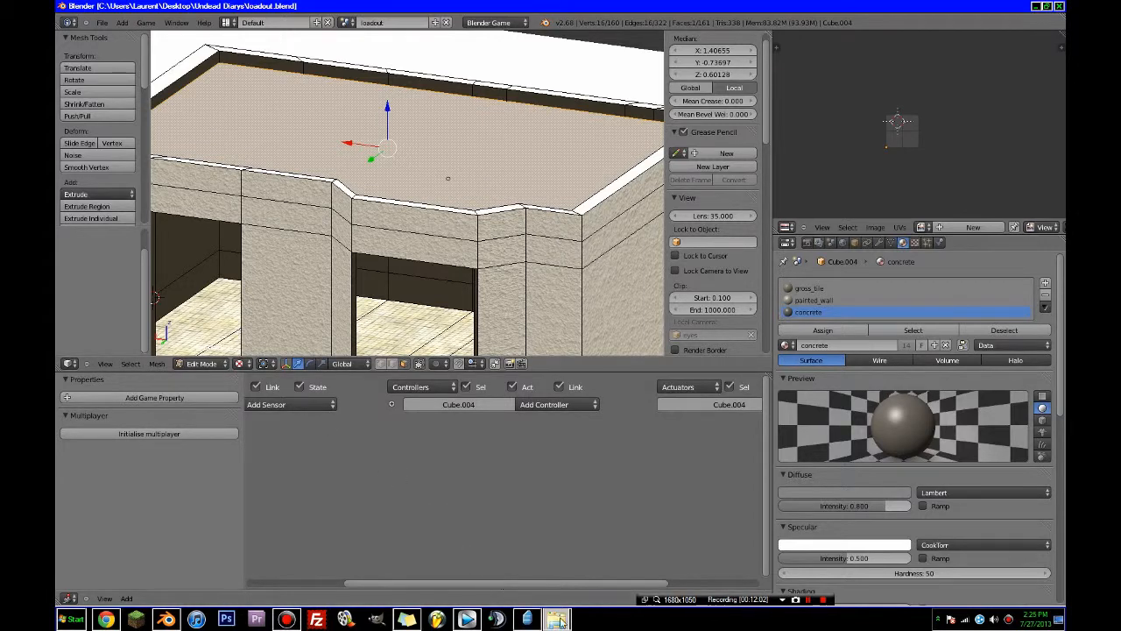
- Paste the copied Concrete_ConcreteMetalGridMoss_1k texture files into the coffe_shop texture folder
{"action": "mouse_move", "coordinate": [559, 617]}
{"action": "left_click", "coordinate": [558, 578]}
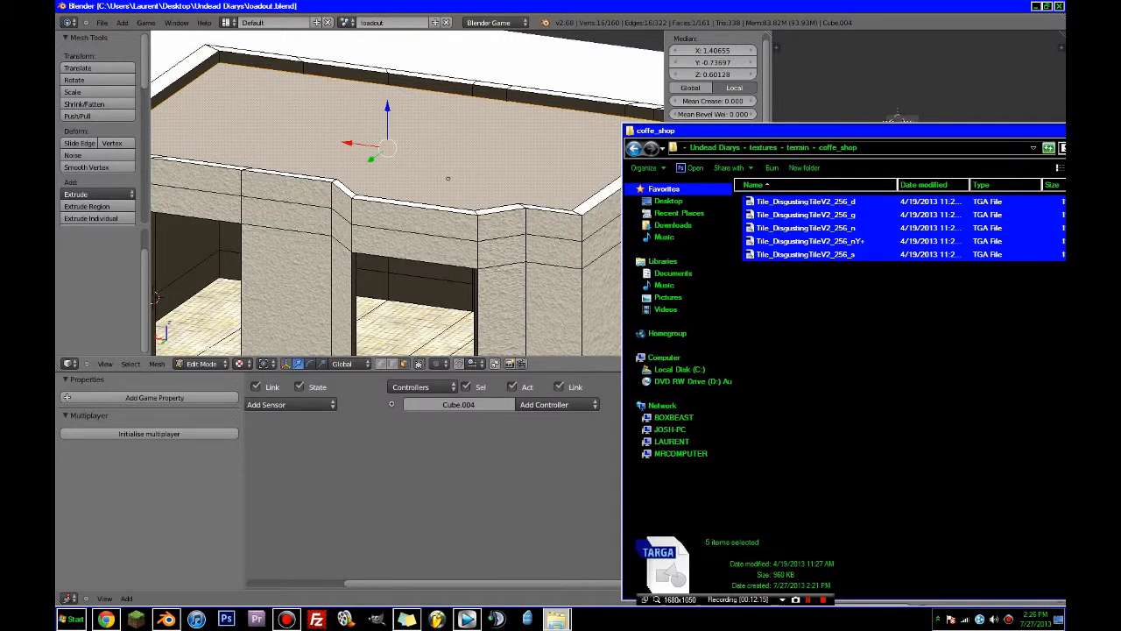
{"action": "left_click", "coordinate": [932, 366]}
{"action": "key", "text": "ctrl+v"}
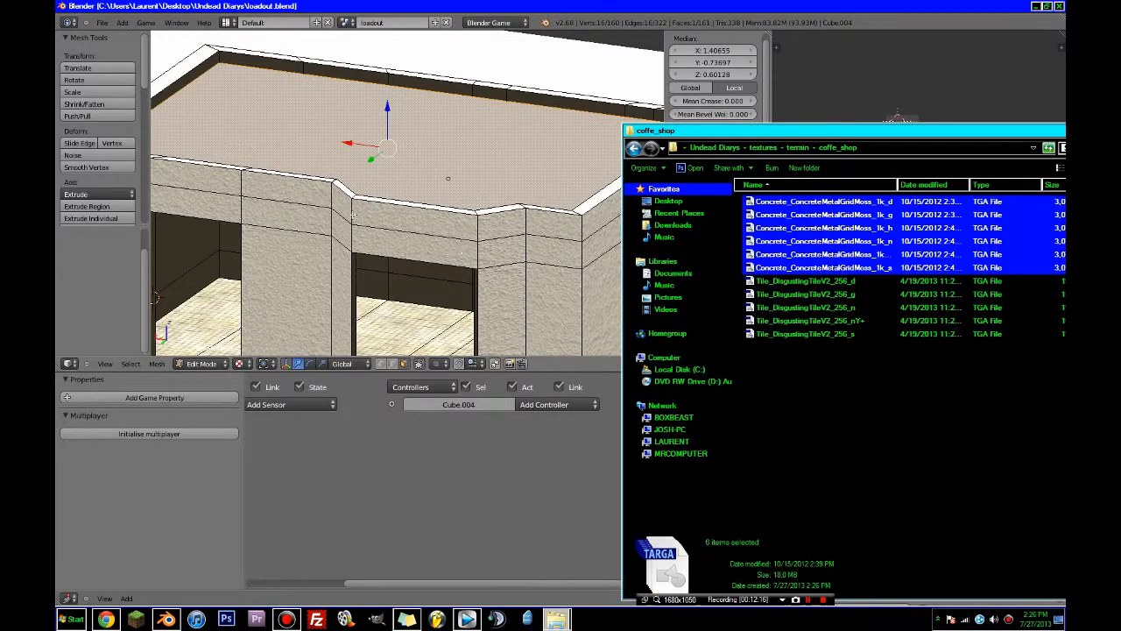
- Back in Blender, show the building as wireframe, select all its faces and deselect those assigned to concrete, painted_wall and gross_tile
{"action": "middle_click_drag", "start_coordinate": [346, 233], "coordinate": [302, 251]}
{"action": "key", "text": "z"}
{"action": "key", "text": "KP_5"}
{"action": "key", "text": "a"}
{"action": "key", "text": "a"}
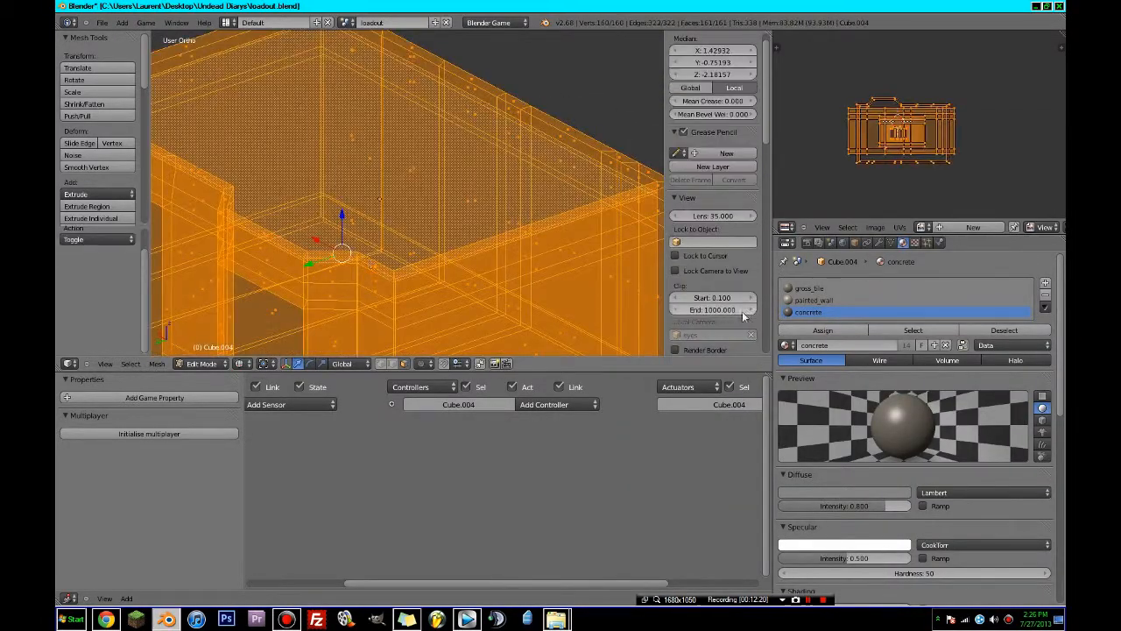
{"action": "left_click", "coordinate": [1001, 331]}
{"action": "left_click", "coordinate": [880, 301]}
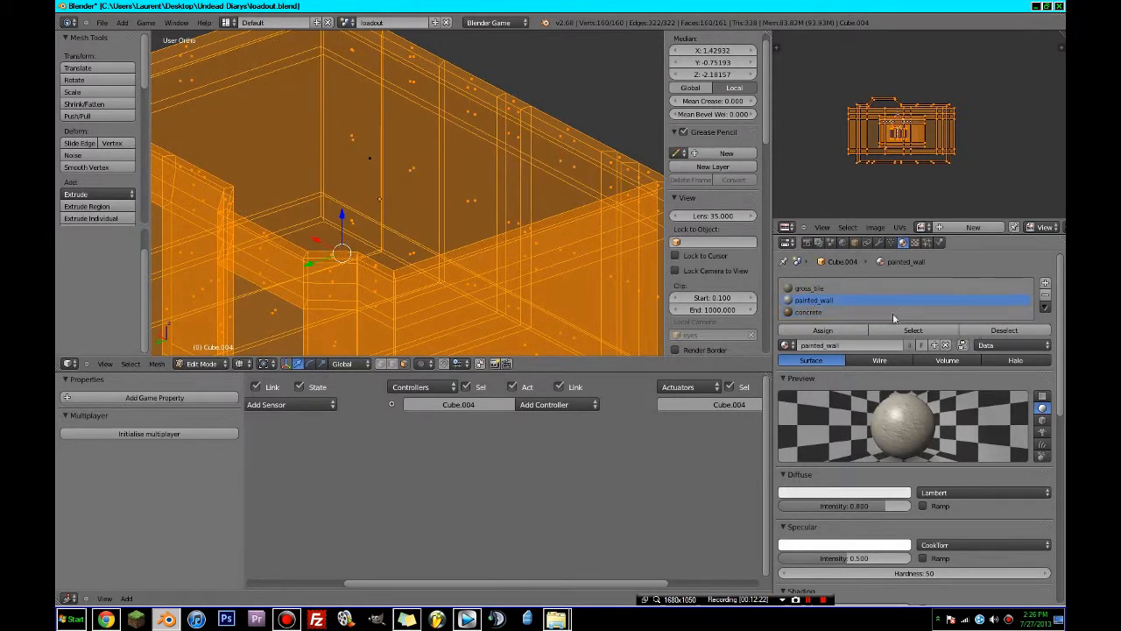
{"action": "left_click", "coordinate": [1000, 331]}
{"action": "left_click", "coordinate": [809, 288]}
{"action": "left_click", "coordinate": [1004, 330]}
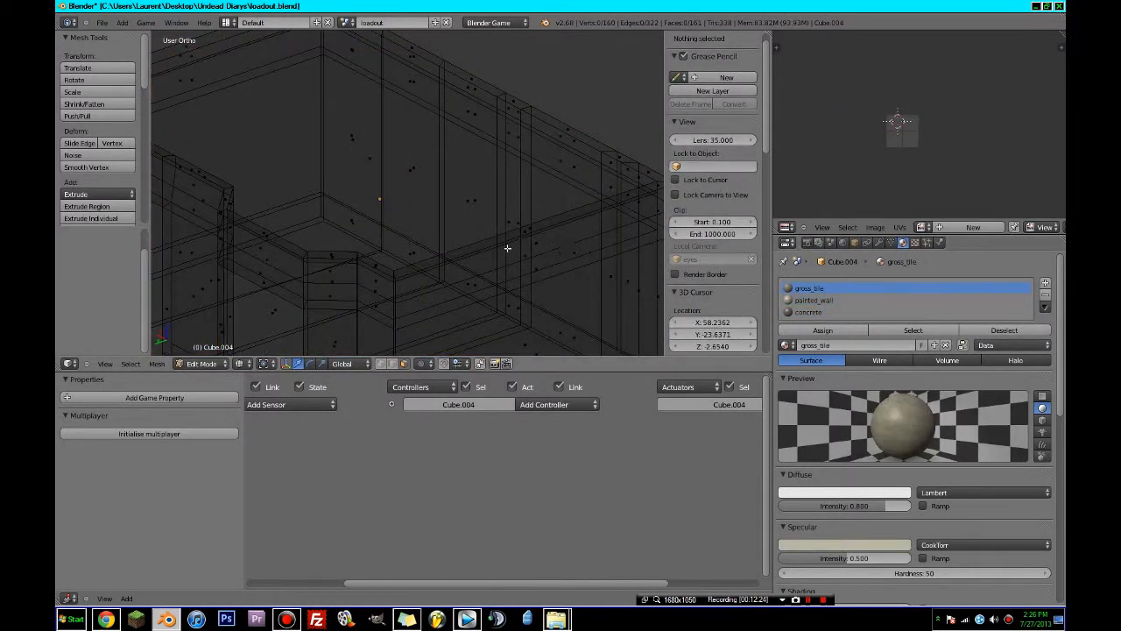
- Circle-select all of the building's faces in the front view, with the brush enlarged to cover its height
{"action": "scroll", "coordinate": [426, 253], "scroll_direction": "up", "scroll_amount": 4}
{"action": "mouse_move", "coordinate": [427, 253]}
{"action": "middle_mouse_down"}
{"action": "mouse_move", "coordinate": [513, 250]}
{"action": "mouse_move", "coordinate": [405, 255]}
{"action": "middle_mouse_up"}
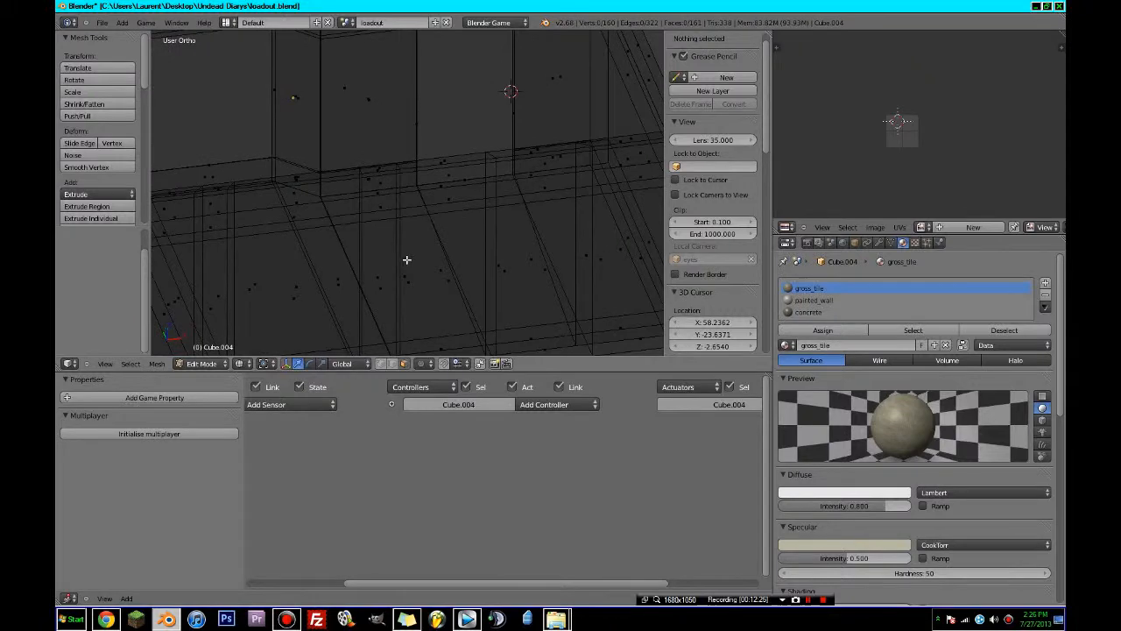
{"action": "scroll", "coordinate": [403, 255], "scroll_direction": "down", "scroll_amount": 4}
{"action": "key", "text": "KP_7"}
{"action": "key", "text": "KP_1"}
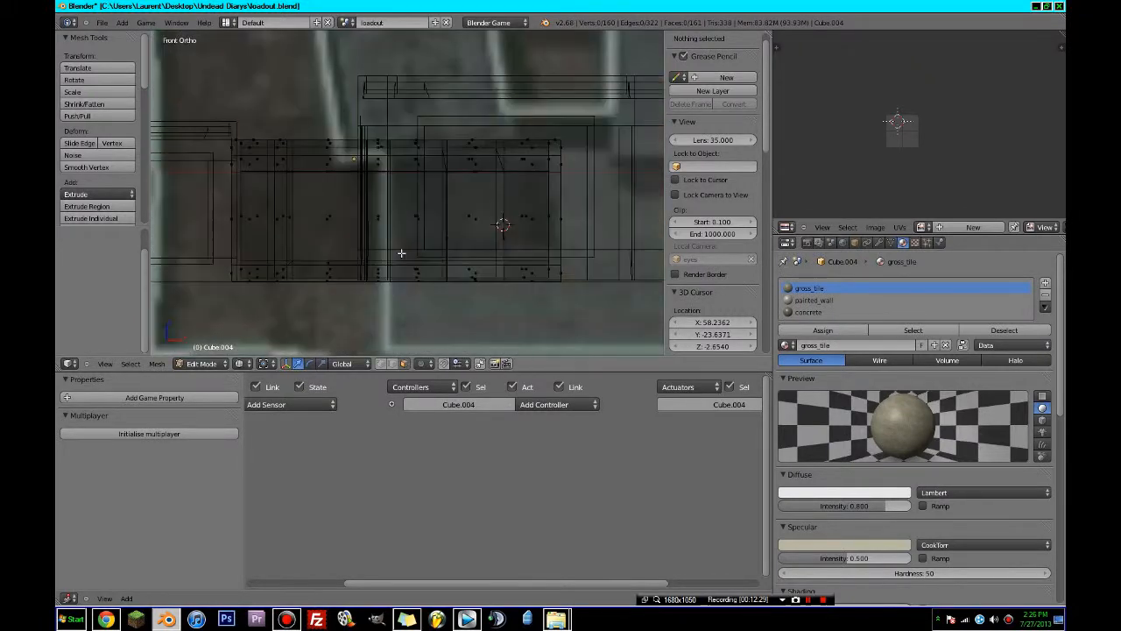
{"action": "key", "text": "c"}
{"action": "scroll", "coordinate": [238, 228], "scroll_direction": "down", "scroll_amount": 6}
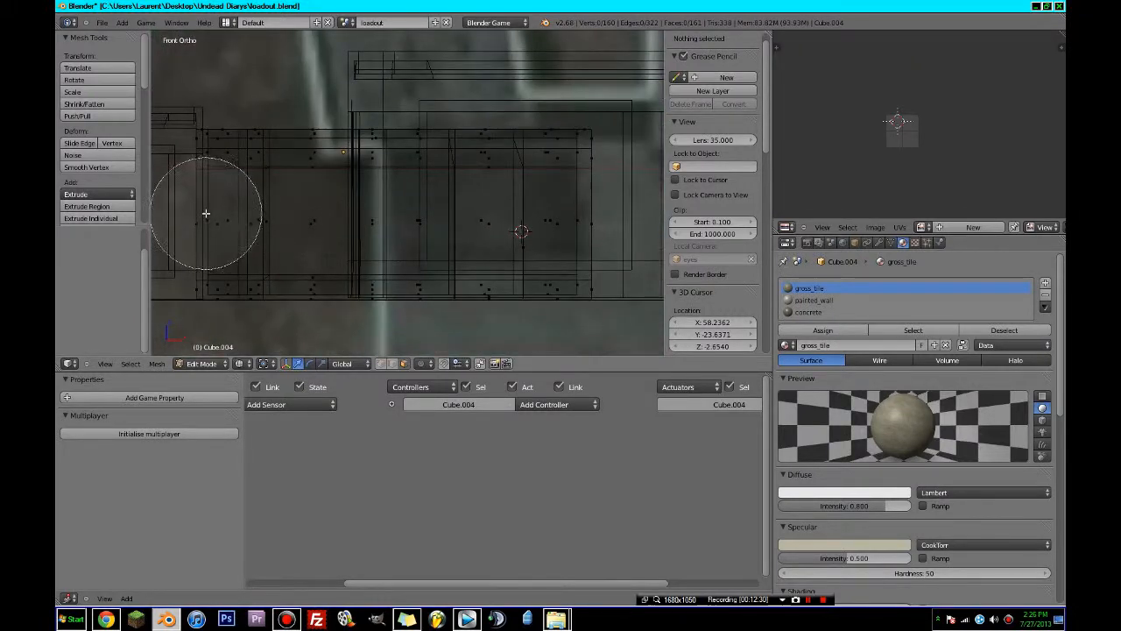
{"action": "scroll", "coordinate": [213, 210], "scroll_direction": "down", "scroll_amount": 2}
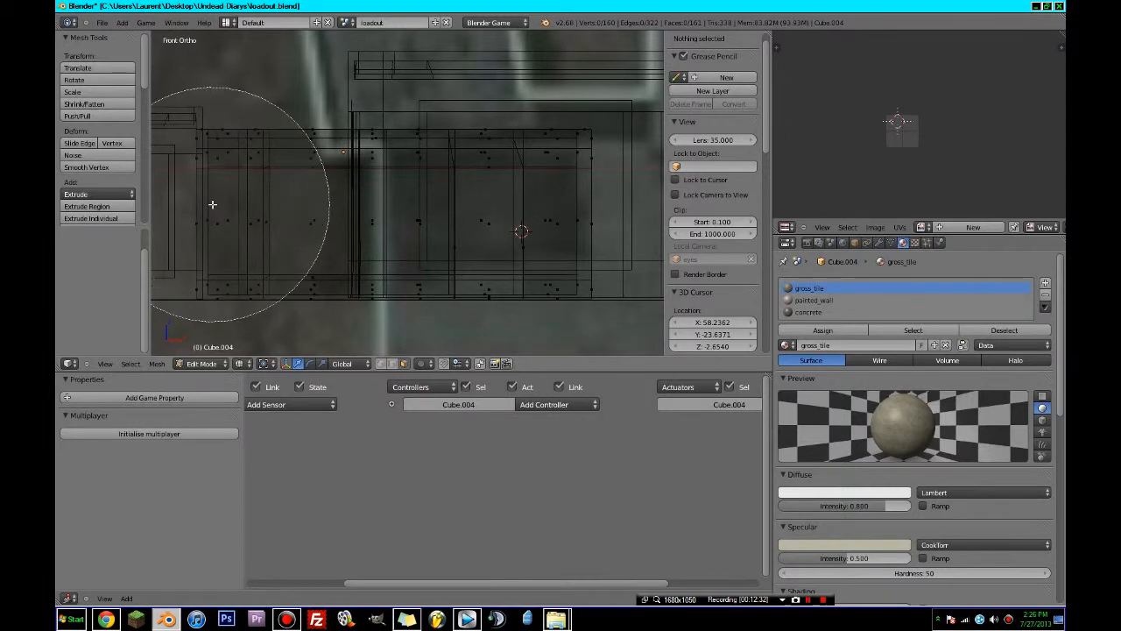
{"action": "left_click_drag", "start_coordinate": [213, 210], "coordinate": [568, 221]}
{"action": "right_click", "coordinate": [568, 221]}
{"action": "key", "text": "KP_7"}
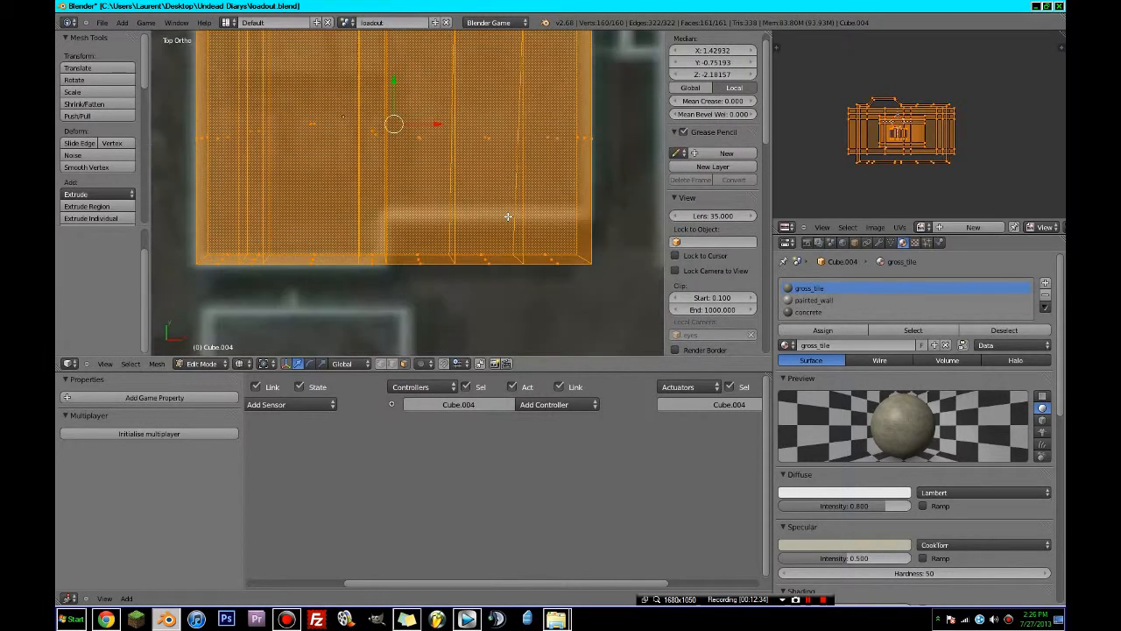
- From the top view, remove the floor and roof faces inside the wall outline from the selection
{"action": "scroll", "coordinate": [387, 154], "scroll_direction": "down", "scroll_amount": 2}
{"action": "key", "text": "c"}
{"action": "scroll", "coordinate": [388, 152], "scroll_direction": "up", "scroll_amount": 4}
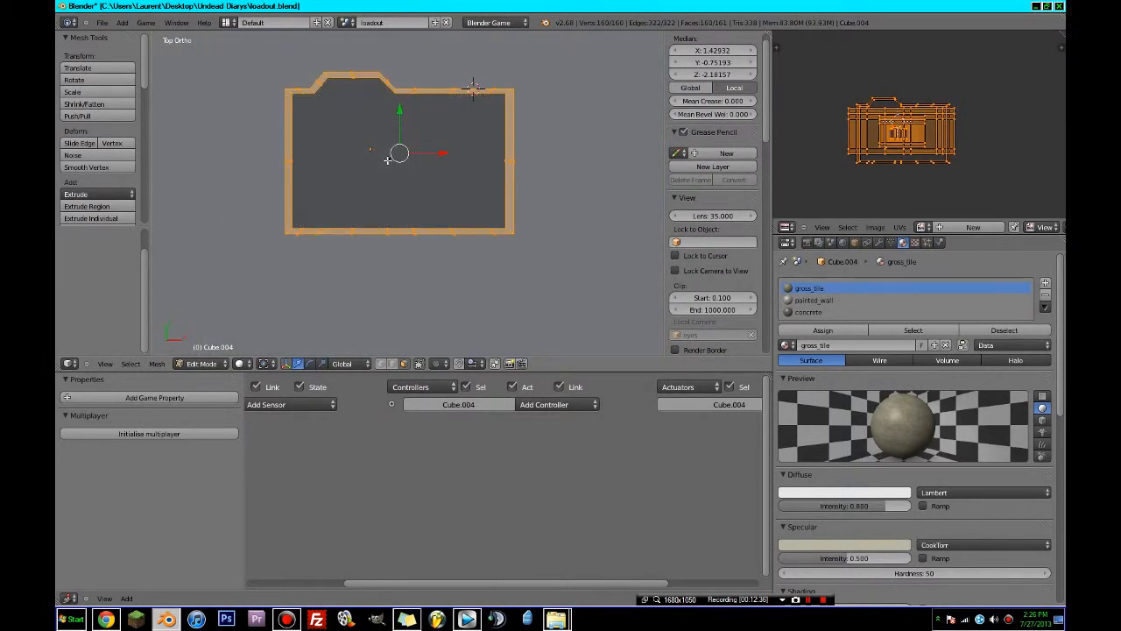
{"action": "key", "text": "alt+z"}
{"action": "mouse_move", "coordinate": [336, 161]}
{"action": "middle_mouse_down"}
{"action": "mouse_move", "coordinate": [464, 164]}
{"action": "mouse_move", "coordinate": [543, 123]}
{"action": "mouse_move", "coordinate": [468, 89]}
{"action": "mouse_move", "coordinate": [441, 154]}
{"action": "mouse_move", "coordinate": [395, 154]}
{"action": "middle_mouse_up"}
{"action": "right_click", "coordinate": [475, 163]}
{"action": "key", "text": "alt+z"}
{"action": "scroll", "coordinate": [468, 90], "scroll_direction": "up", "scroll_amount": 2}
{"action": "right_click", "coordinate": [436, 136], "text": "alt+shift"}
- Deselect the faces assigned to painted_wall and add the interior wall face seen through the wall opening
{"action": "left_click", "coordinate": [816, 300]}
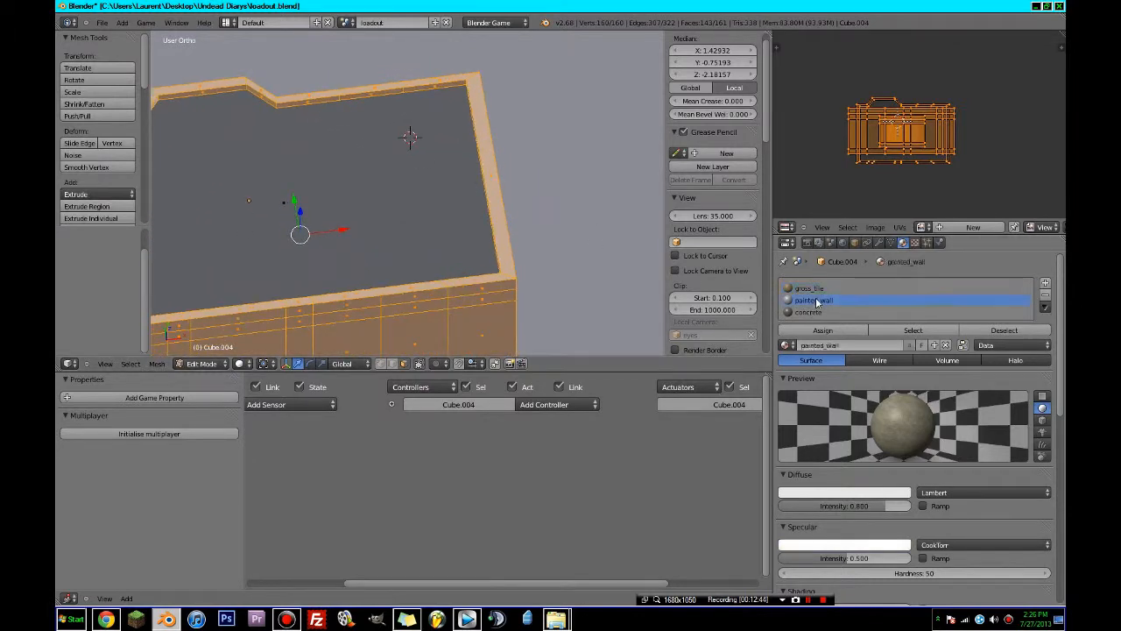
{"action": "left_click", "coordinate": [980, 332]}
{"action": "mouse_move", "coordinate": [546, 246]}
{"action": "middle_mouse_down"}
{"action": "mouse_move", "coordinate": [372, 204]}
{"action": "mouse_move", "coordinate": [443, 170]}
{"action": "mouse_move", "coordinate": [463, 182]}
{"action": "mouse_move", "coordinate": [443, 213]}
{"action": "mouse_move", "coordinate": [489, 210]}
{"action": "mouse_move", "coordinate": [538, 187]}
{"action": "mouse_move", "coordinate": [446, 275]}
{"action": "middle_mouse_up"}
{"action": "key", "text": "z"}
{"action": "scroll", "coordinate": [348, 198], "scroll_direction": "down", "scroll_amount": 3}
{"action": "key", "text": "z"}
{"action": "key", "text": "z"}
{"action": "scroll", "coordinate": [415, 201], "scroll_direction": "up", "scroll_amount": 2}
{"action": "key", "text": "z"}
{"action": "right_click", "coordinate": [346, 317], "text": "shift"}
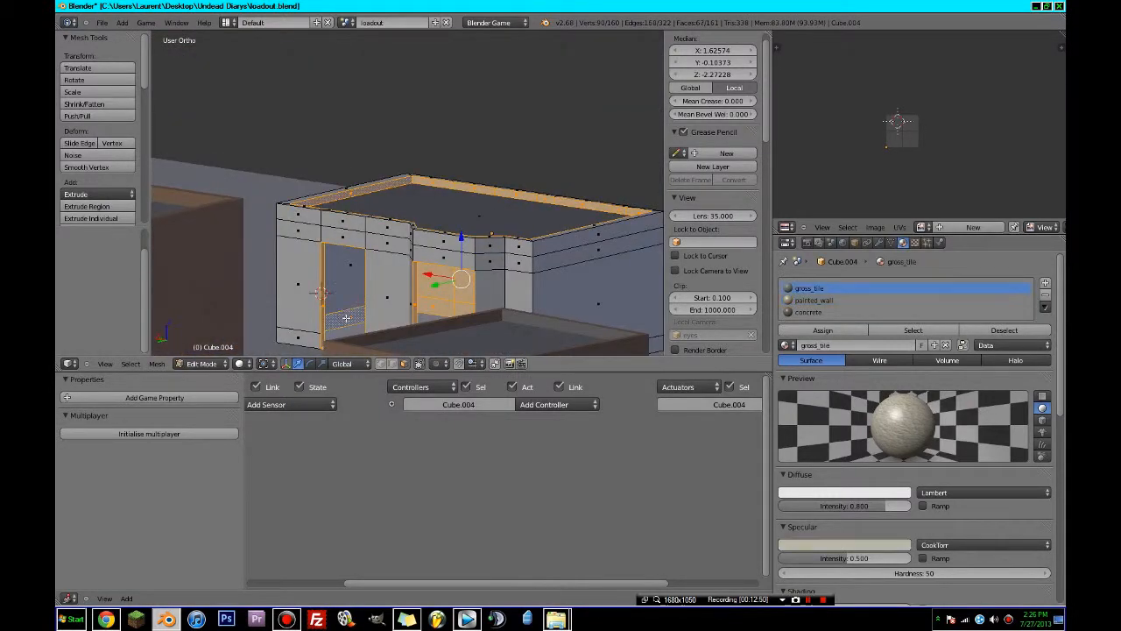
- Unwrap the selected interior wall faces with the building seen from the front
{"action": "key", "text": "z"}
{"action": "middle_click_drag", "start_coordinate": [346, 317], "coordinate": [557, 256]}
{"action": "key", "text": "z"}
{"action": "key", "text": "KP_1"}
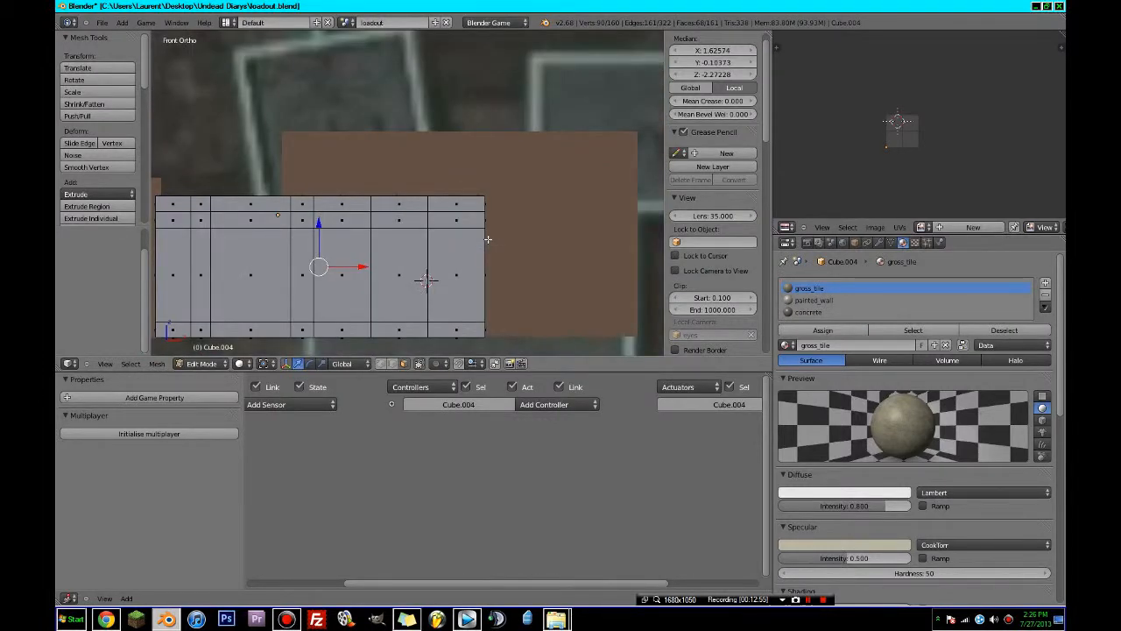
{"action": "key", "text": "u"}
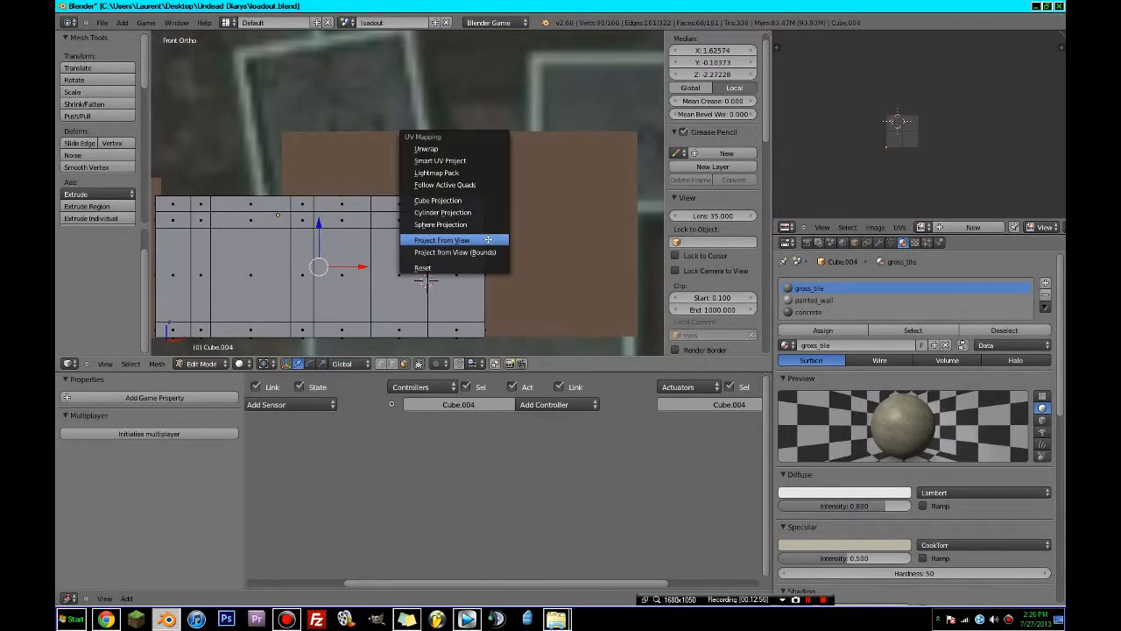
{"action": "left_click", "coordinate": [475, 149]}
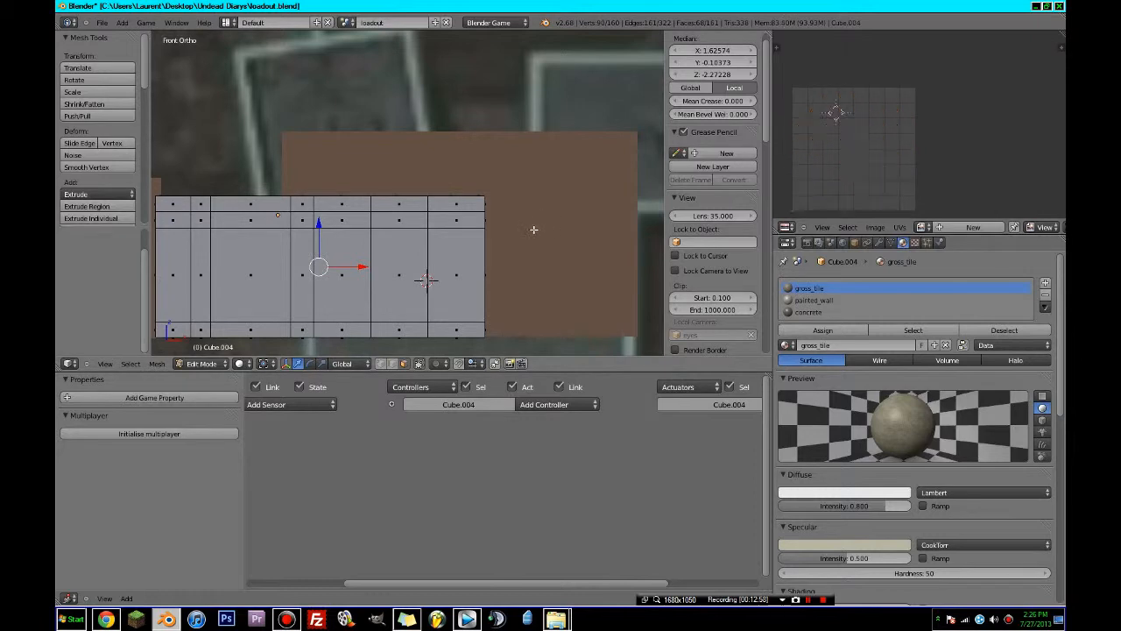
- Show the building as wireframe and project the selected faces' UVs from the front view
{"action": "scroll", "coordinate": [526, 233], "scroll_direction": "down", "scroll_amount": 3}
{"action": "key", "text": "z"}
{"action": "scroll", "coordinate": [407, 251], "scroll_direction": "up", "scroll_amount": 3}
{"action": "middle_click_drag", "start_coordinate": [412, 250], "coordinate": [481, 216], "text": "shift"}
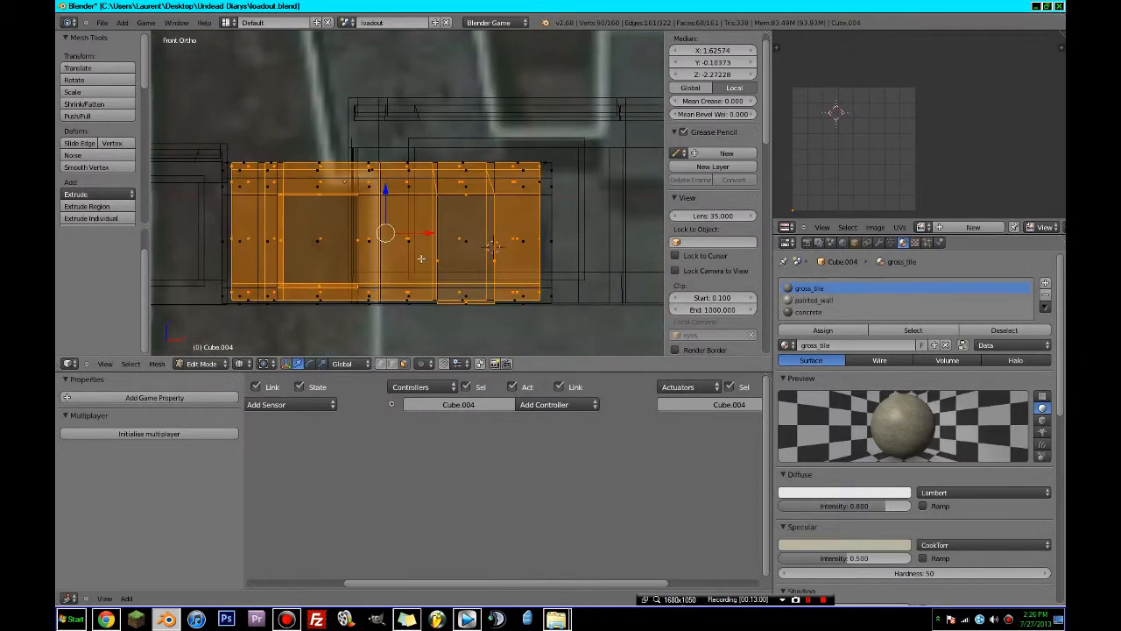
{"action": "key", "text": "u"}
{"action": "left_click", "coordinate": [401, 349]}
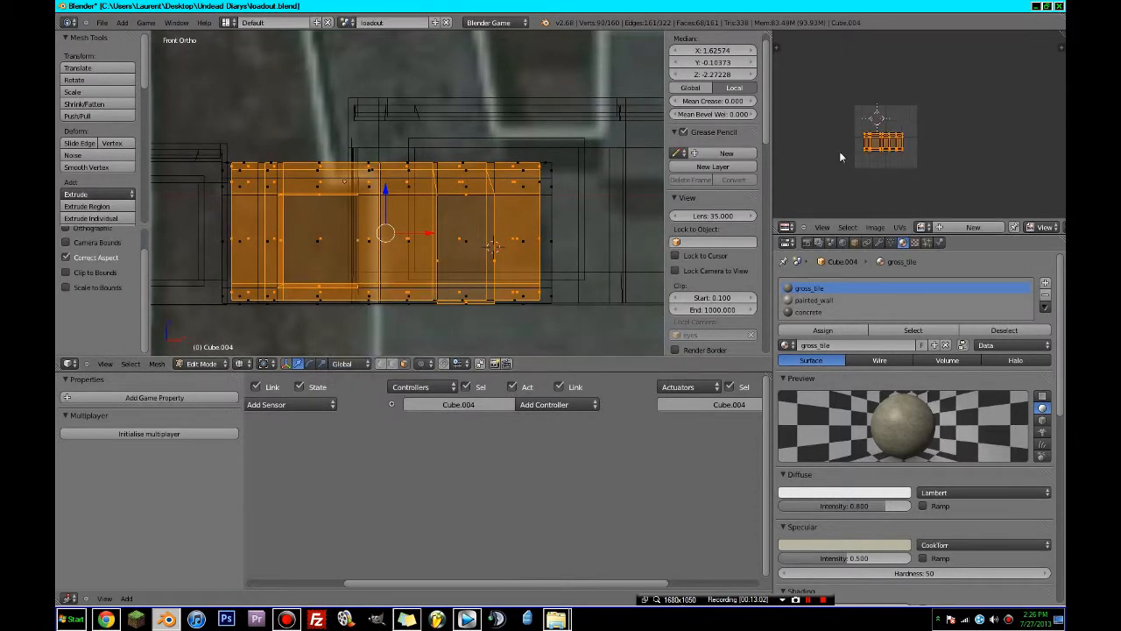
- Enlarge the projected UV layout and move it by about 0.045 in X and 2.012 in Y
{"action": "scroll", "coordinate": [841, 158], "scroll_direction": "down", "scroll_amount": 2}
{"action": "key", "text": "s"}
{"action": "left_click", "coordinate": [1021, 191]}
{"action": "key", "text": "g"}
{"action": "left_click", "coordinate": [1022, 95]}
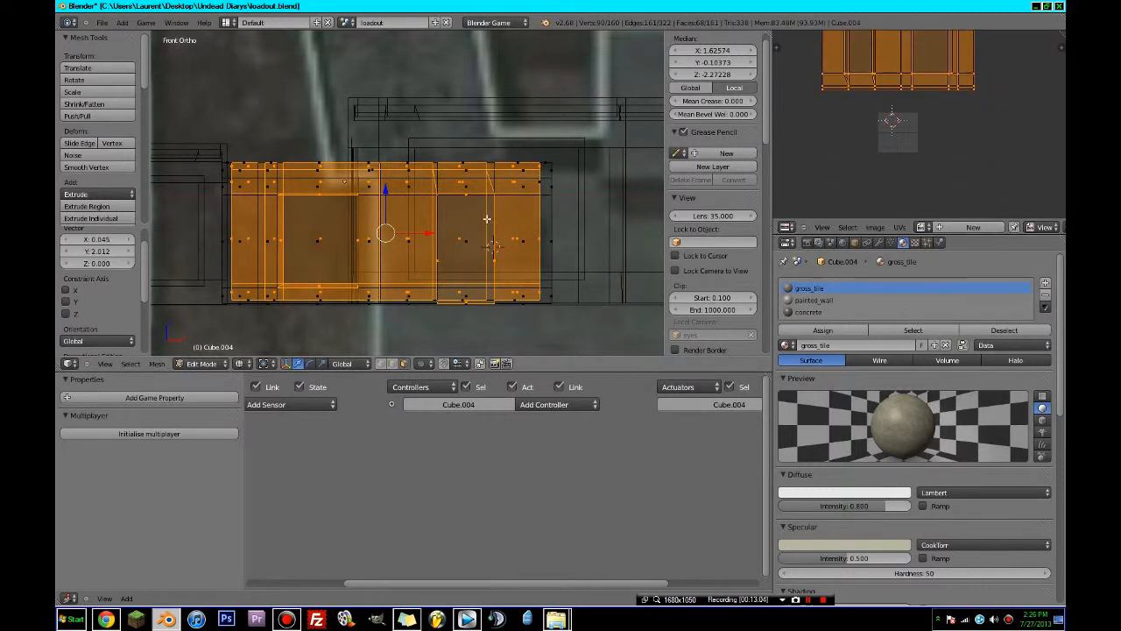
- Reduce the selection to the interior side wall faces and project their UVs from the right view
{"action": "key", "text": "b"}
{"action": "left_click_drag", "start_coordinate": [236, 120], "coordinate": [533, 341]}
{"action": "middle_click_drag", "start_coordinate": [533, 340], "coordinate": [533, 341]}
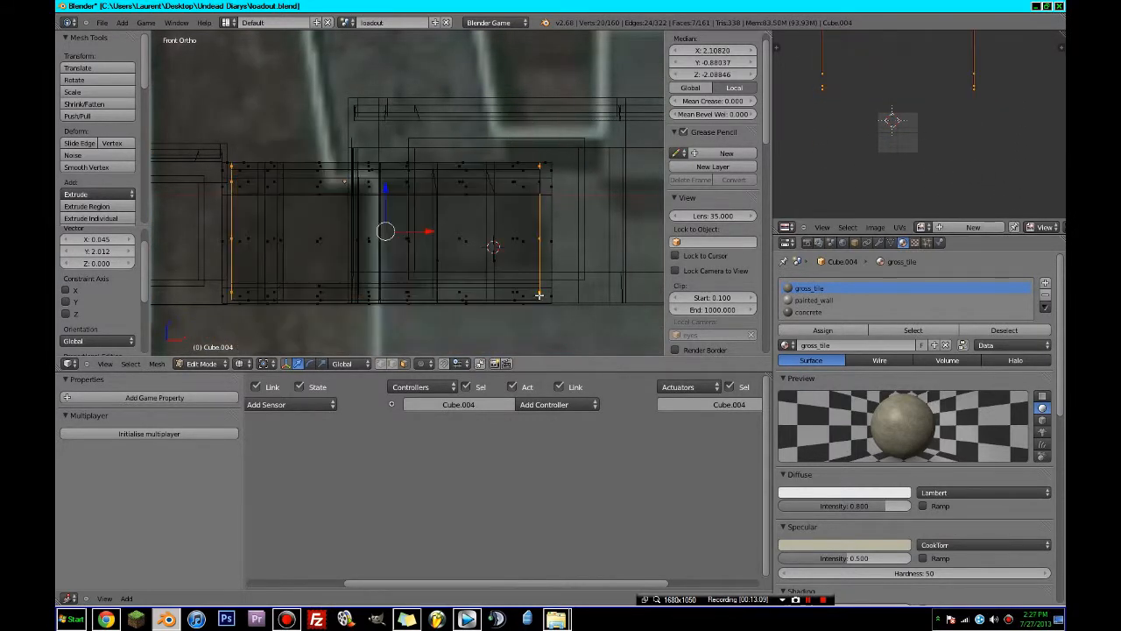
{"action": "key", "text": "KP_3"}
{"action": "key", "text": "u"}
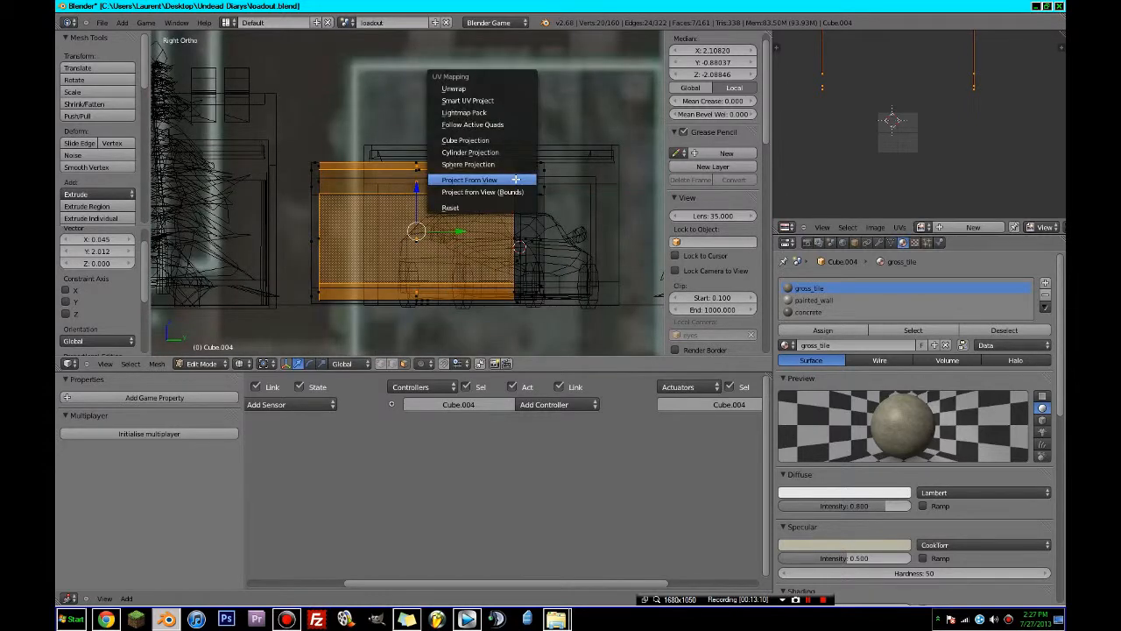
{"action": "left_click", "coordinate": [513, 178]}
- Scale the side walls' UVs by 6.780 and move them by about 0.089 in X and -1.028 in Y
{"action": "key", "text": "s"}
{"action": "left_click", "coordinate": [1032, 186]}
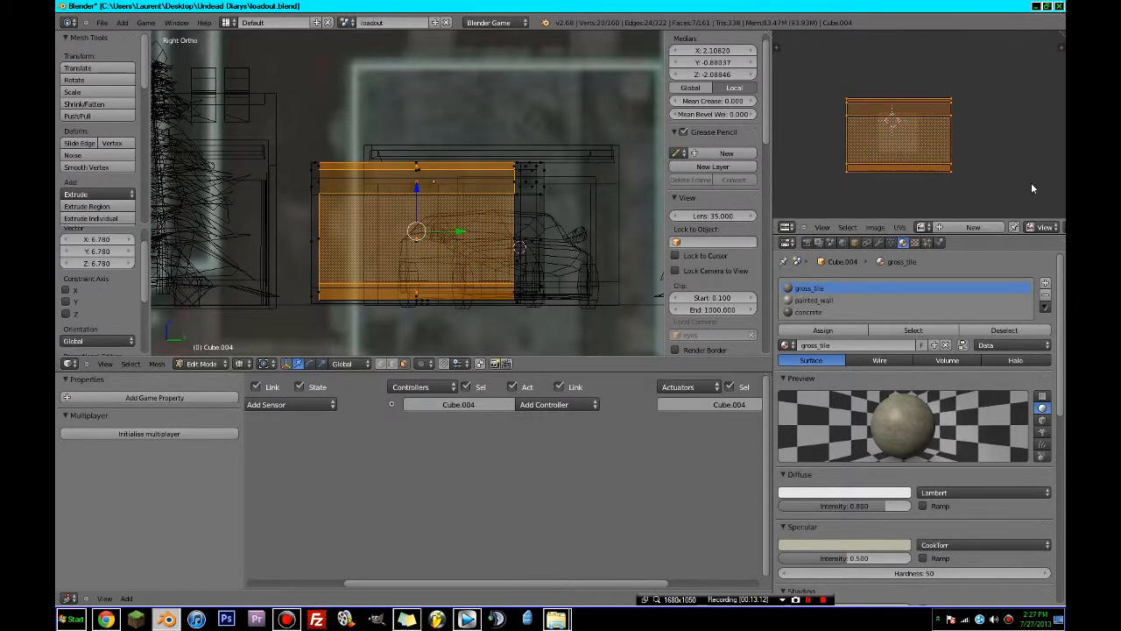
{"action": "key", "text": "g"}
{"action": "left_click", "coordinate": [1003, 219]}
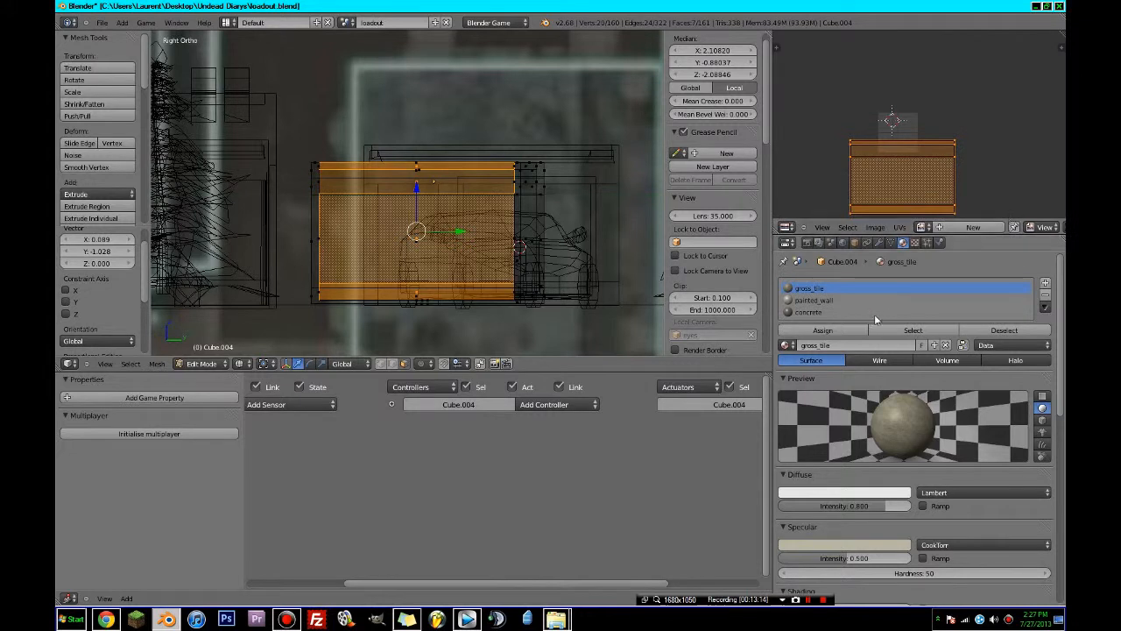
- Add a new material slot to the building with a new material named messy_concrete
{"action": "left_click", "coordinate": [1046, 285]}
{"action": "left_click", "coordinate": [788, 356]}
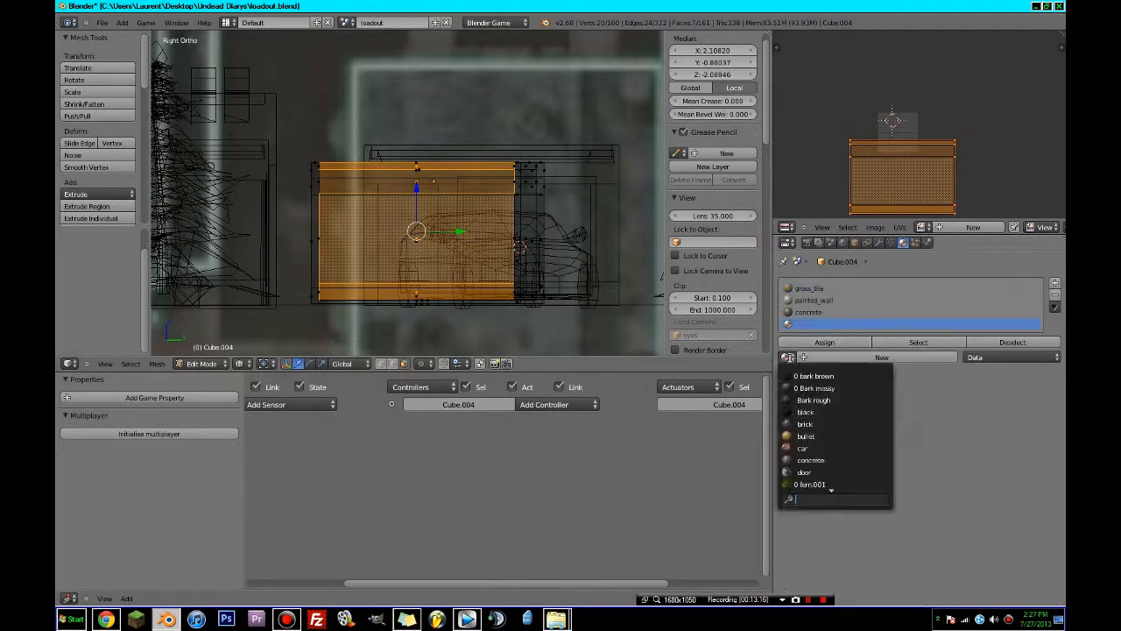
{"action": "left_click", "coordinate": [921, 358]}
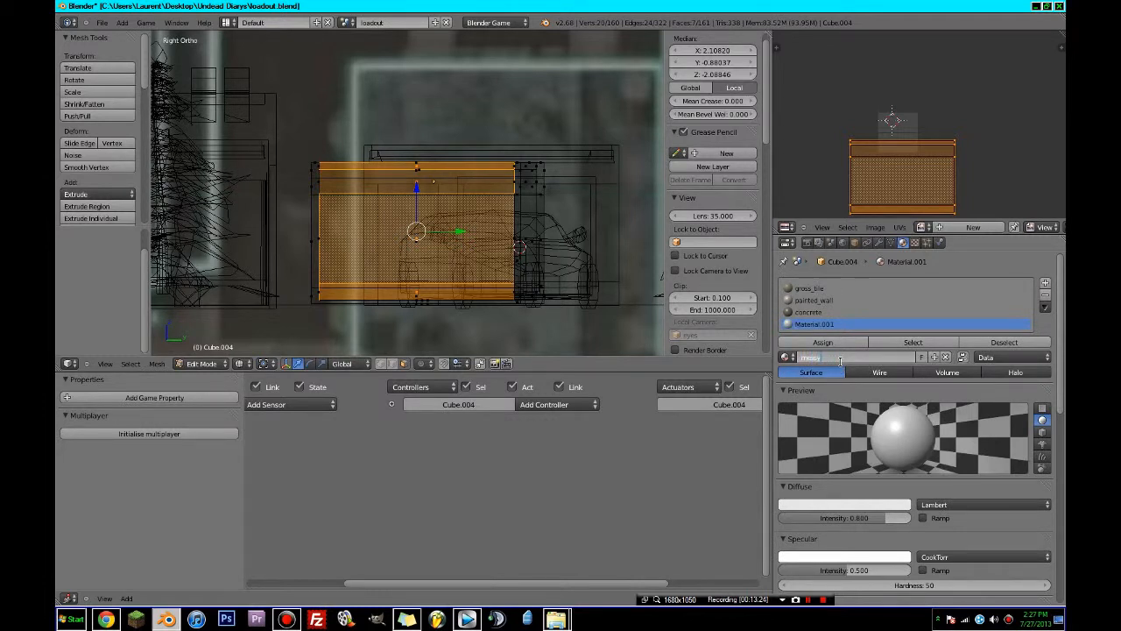
{"action": "type", "text": "rete"}
{"action": "key", "text": "Return"}
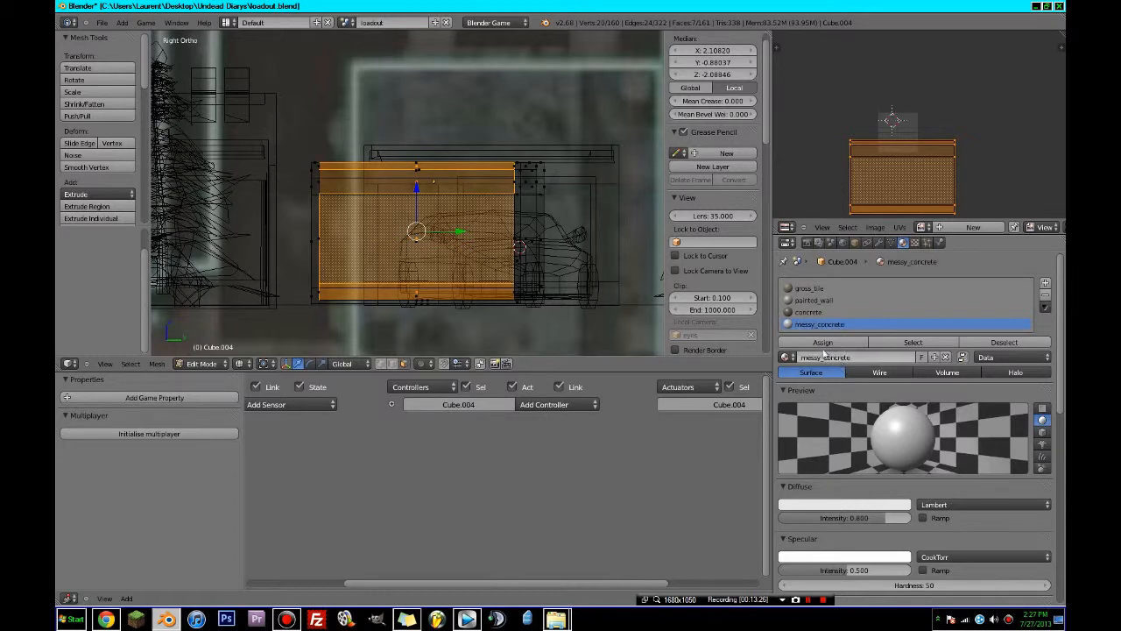
{"action": "key", "text": "a"}
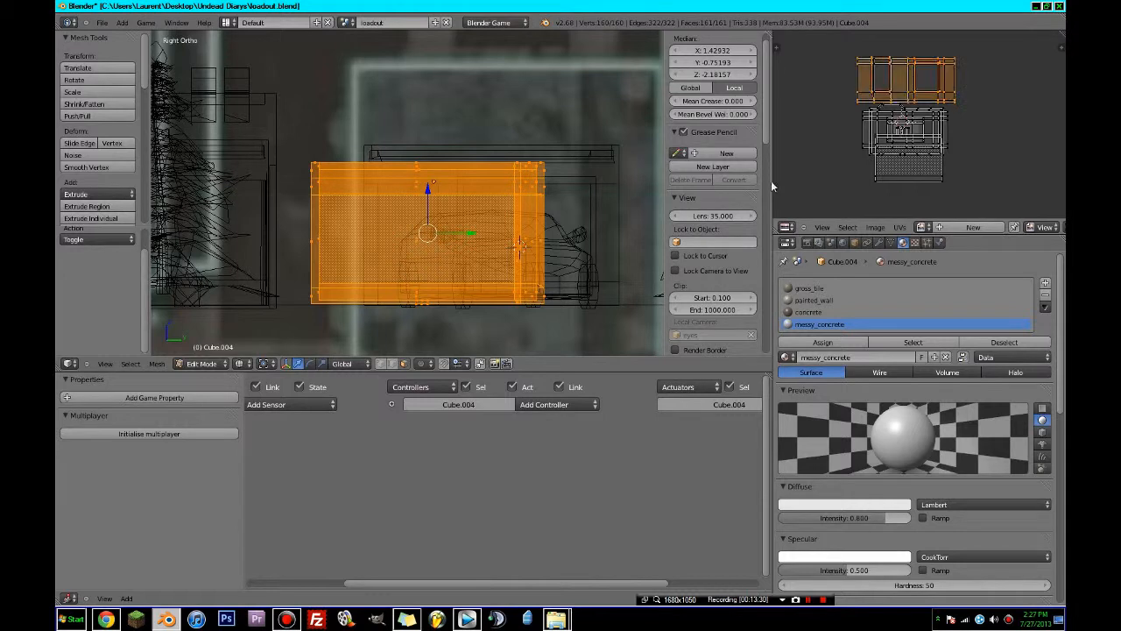
{"action": "key", "text": "a"}
{"action": "key", "text": "KP_1"}
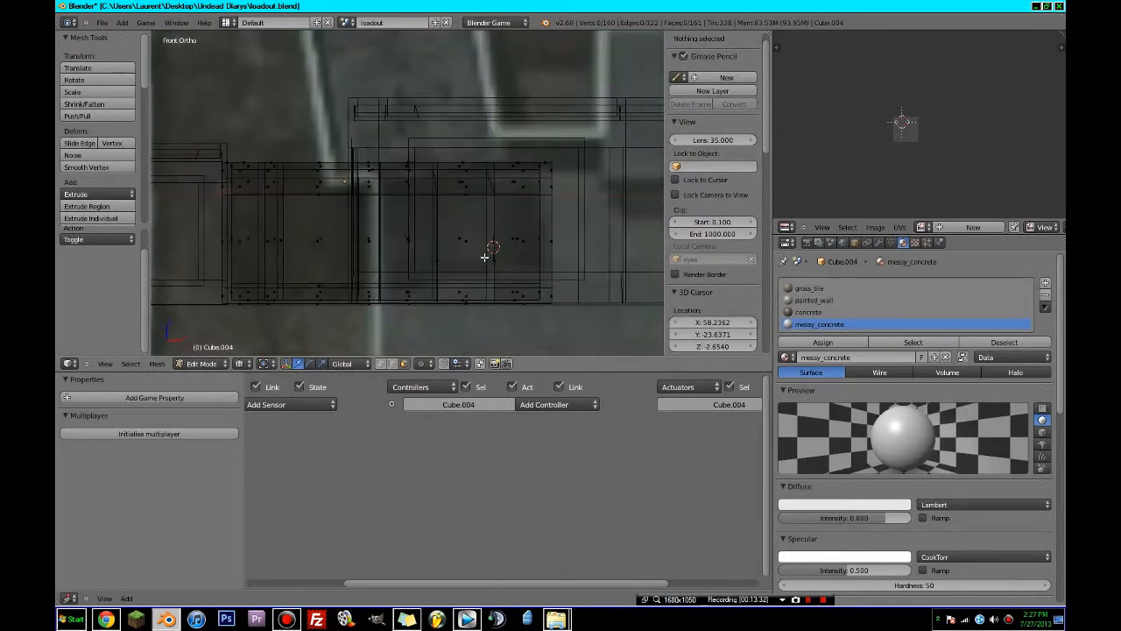
{"action": "key", "text": "c"}
{"action": "scroll", "coordinate": [254, 245], "scroll_direction": "down", "scroll_amount": 6}
{"action": "left_click_drag", "start_coordinate": [246, 244], "coordinate": [542, 241]}
{"action": "right_click", "coordinate": [542, 241]}
{"action": "key", "text": "KP_7"}
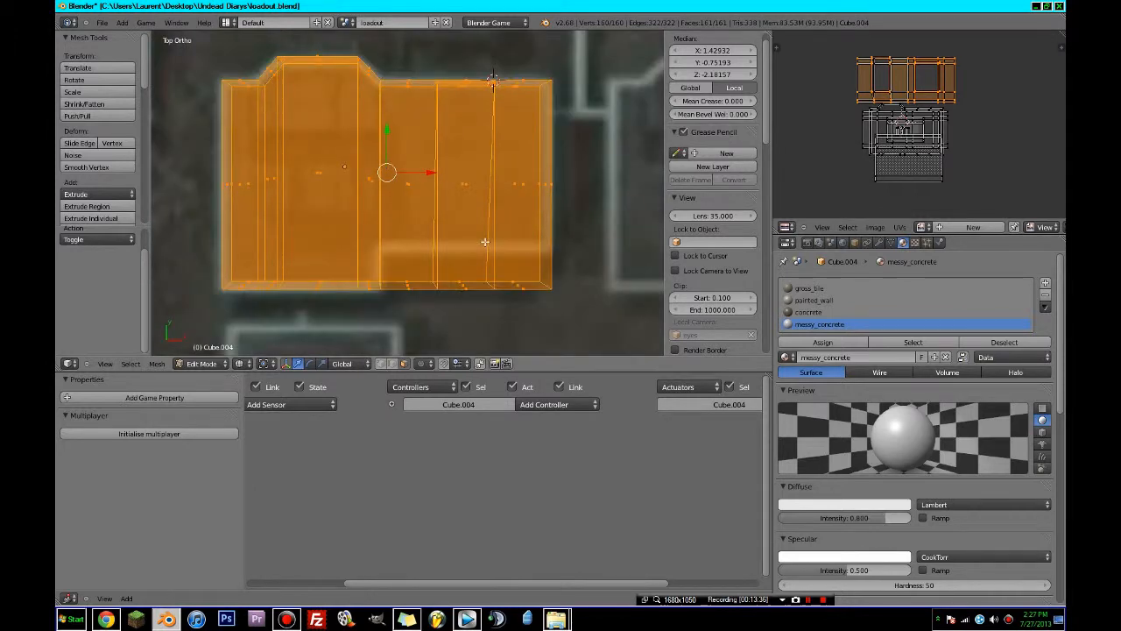
{"action": "key", "text": "KP_1"}
{"action": "key", "text": "a"}
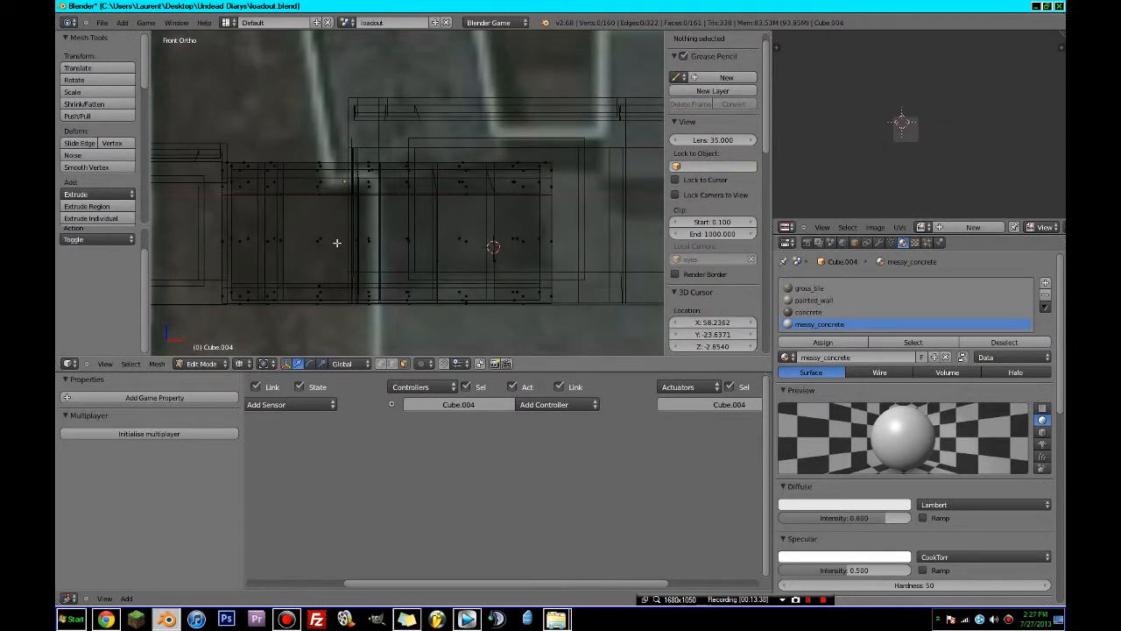
- Box-select the whole building, then deselect the faces inside the wall outline from the top view
{"action": "key", "text": "b"}
{"action": "left_click_drag", "start_coordinate": [199, 312], "coordinate": [635, 88]}
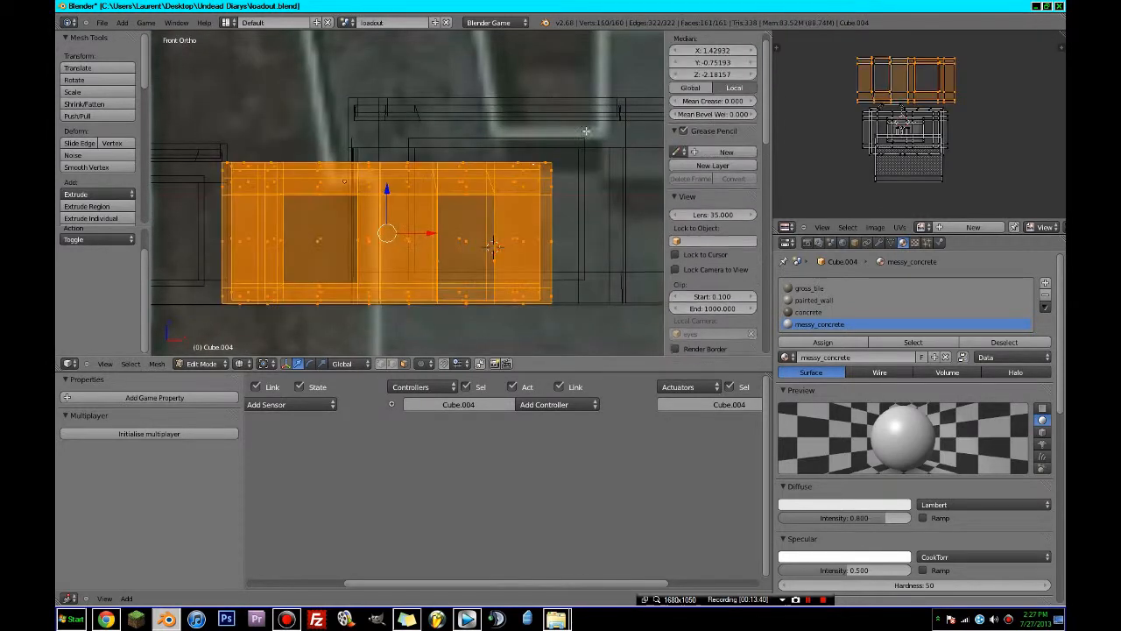
{"action": "key", "text": "KP_7"}
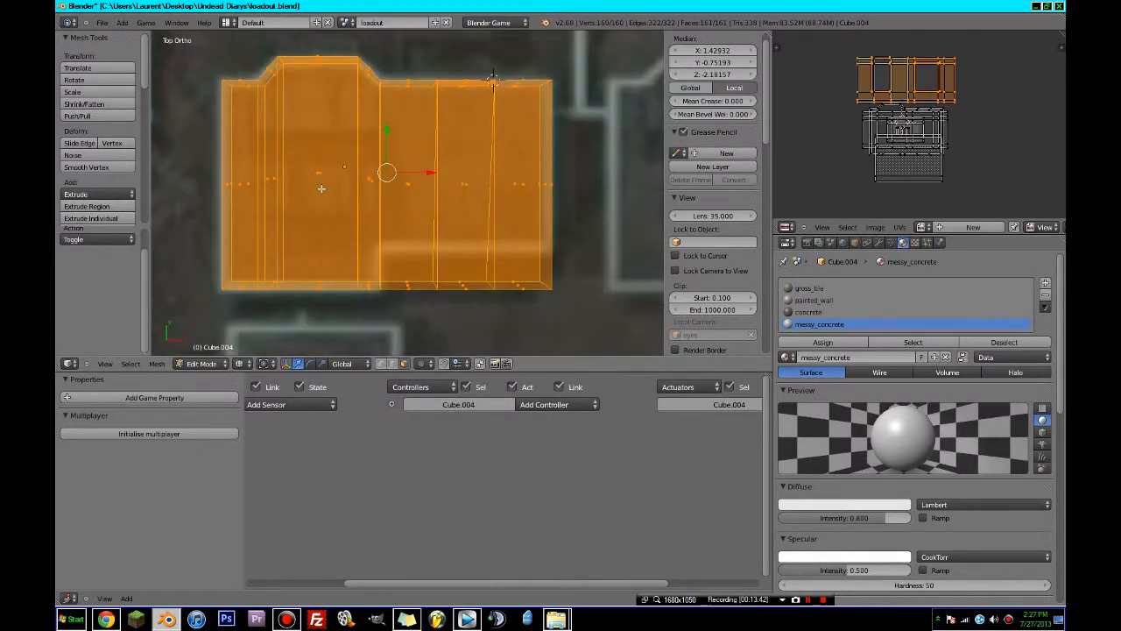
{"action": "key", "text": "c"}
{"action": "middle_click_drag", "start_coordinate": [319, 174], "coordinate": [491, 180]}
- Deselect the faces assigned to painted_wall and choose the messy_concrete material slot for the remaining interior faces
{"action": "left_click", "coordinate": [821, 313]}
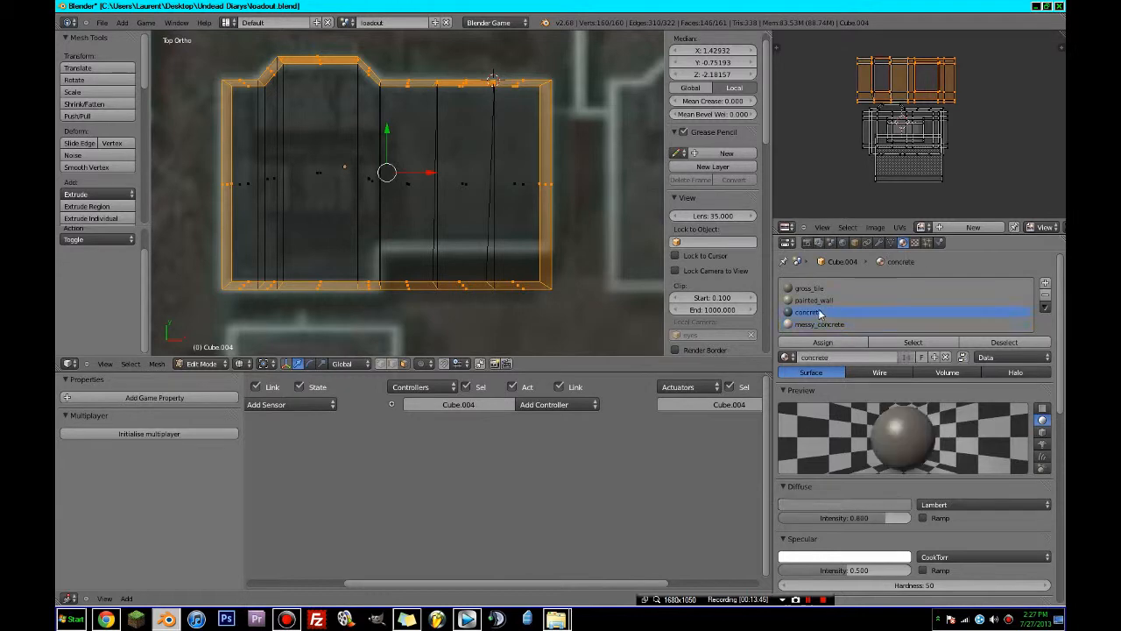
{"action": "left_click", "coordinate": [839, 300]}
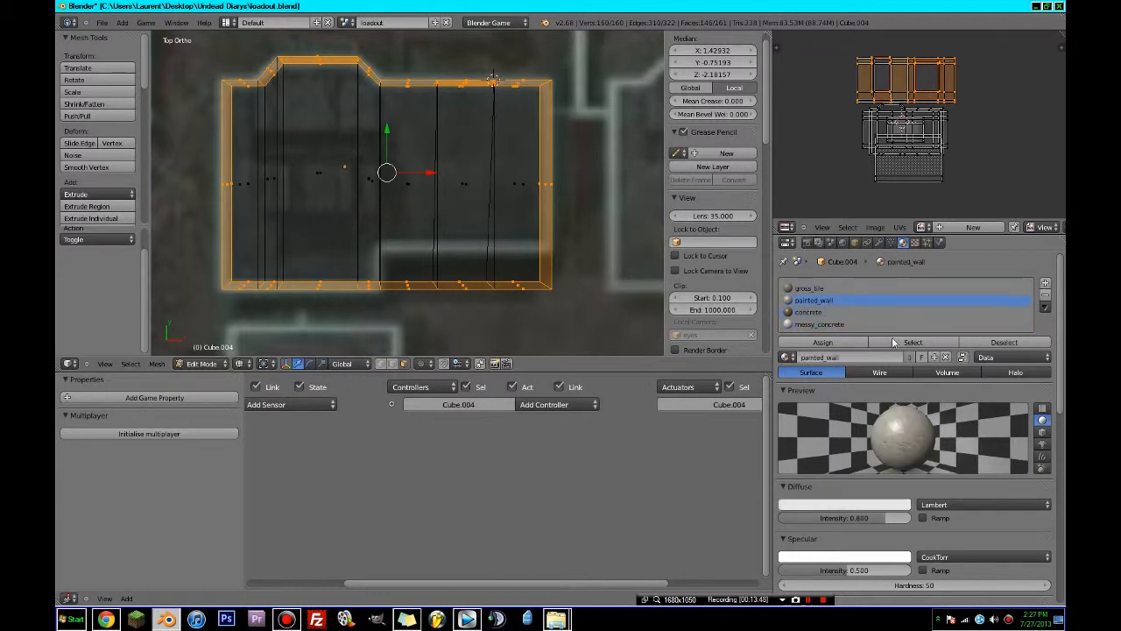
{"action": "left_click", "coordinate": [993, 344]}
{"action": "mouse_move", "coordinate": [455, 227]}
{"action": "middle_mouse_down"}
{"action": "mouse_move", "coordinate": [478, 114]}
{"action": "mouse_move", "coordinate": [496, 156]}
{"action": "mouse_move", "coordinate": [275, 245]}
{"action": "mouse_move", "coordinate": [290, 268]}
{"action": "mouse_move", "coordinate": [368, 263]}
{"action": "mouse_move", "coordinate": [613, 298]}
{"action": "middle_mouse_up"}
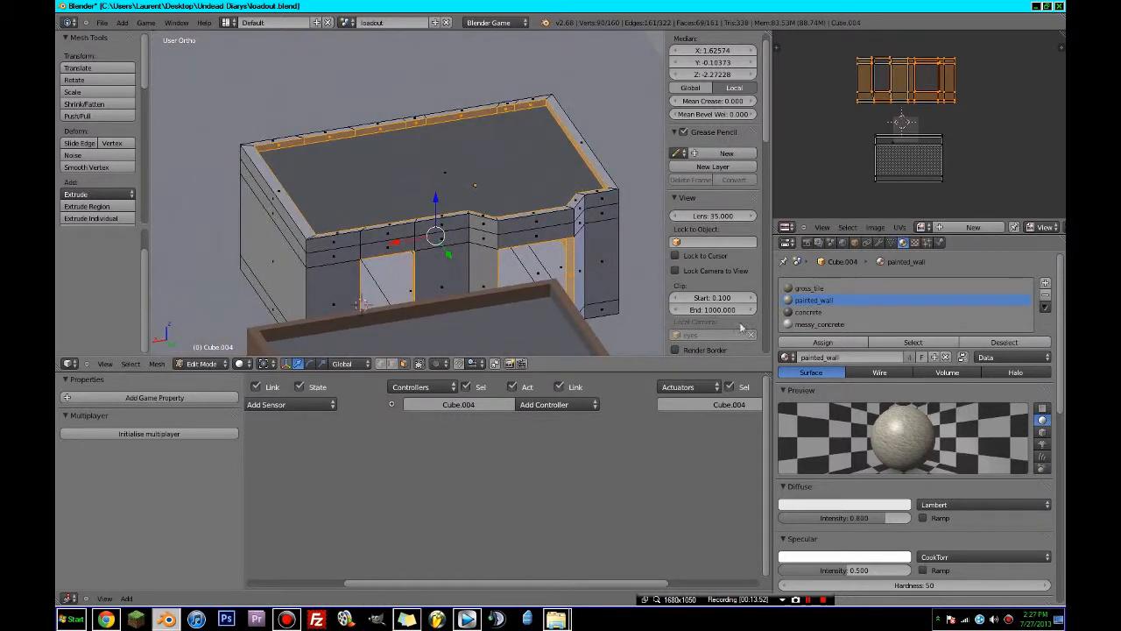
{"action": "left_click", "coordinate": [801, 324]}
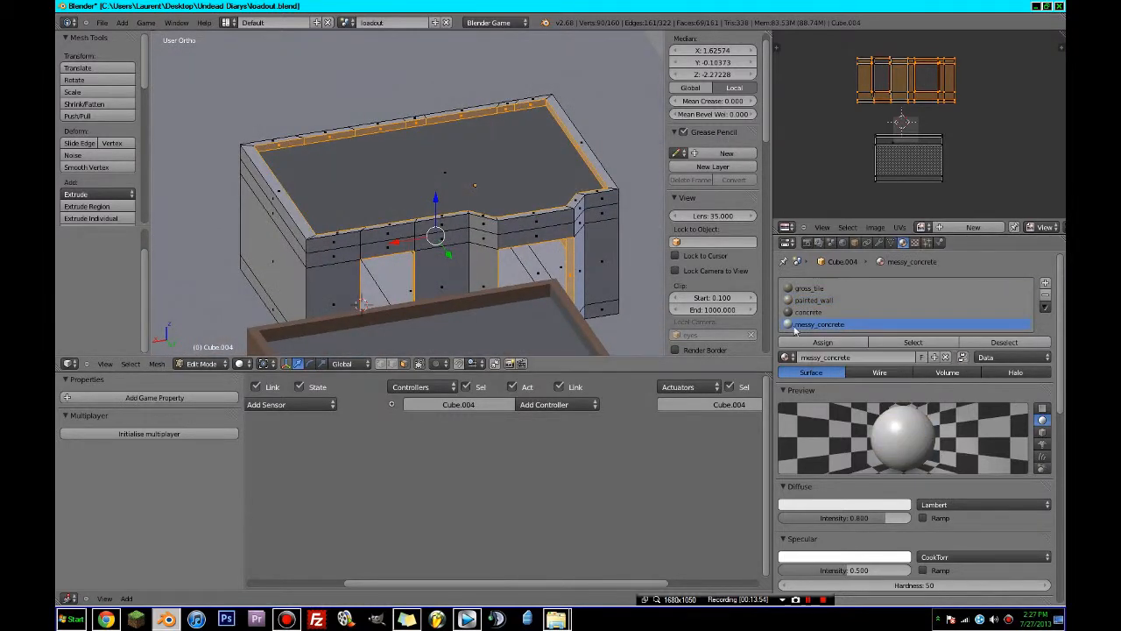
{"action": "key", "text": "z"}
{"action": "middle_click_drag", "start_coordinate": [569, 254], "coordinate": [409, 239]}
{"action": "key", "text": "z"}
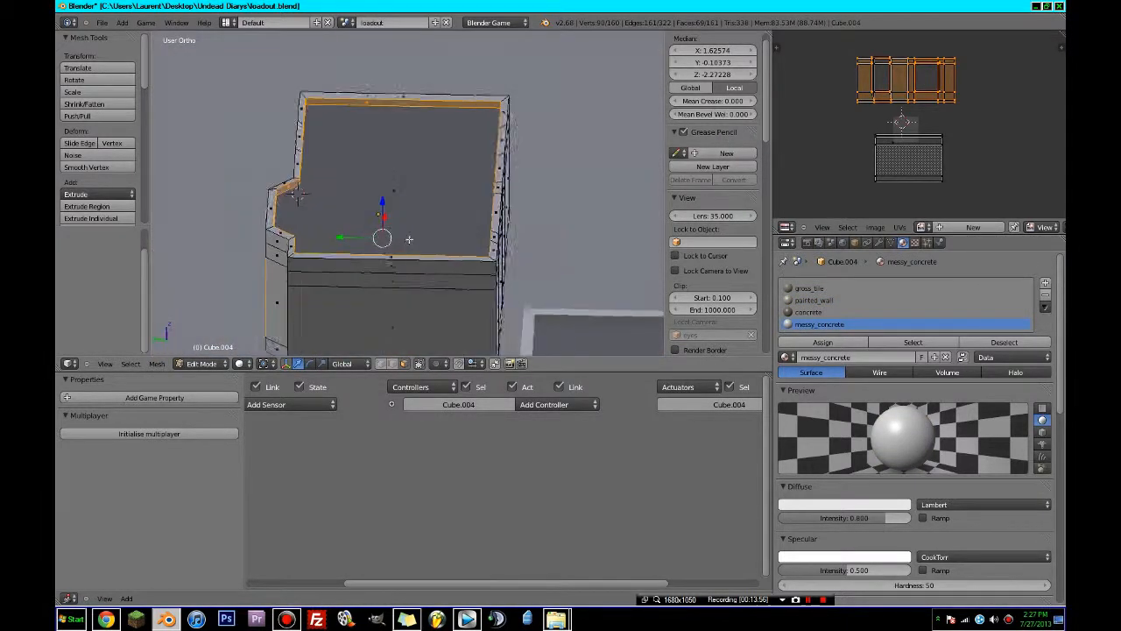
- Deselect all faces and switch the viewport to Texture shading to show the building's materials
{"action": "key", "text": "a"}
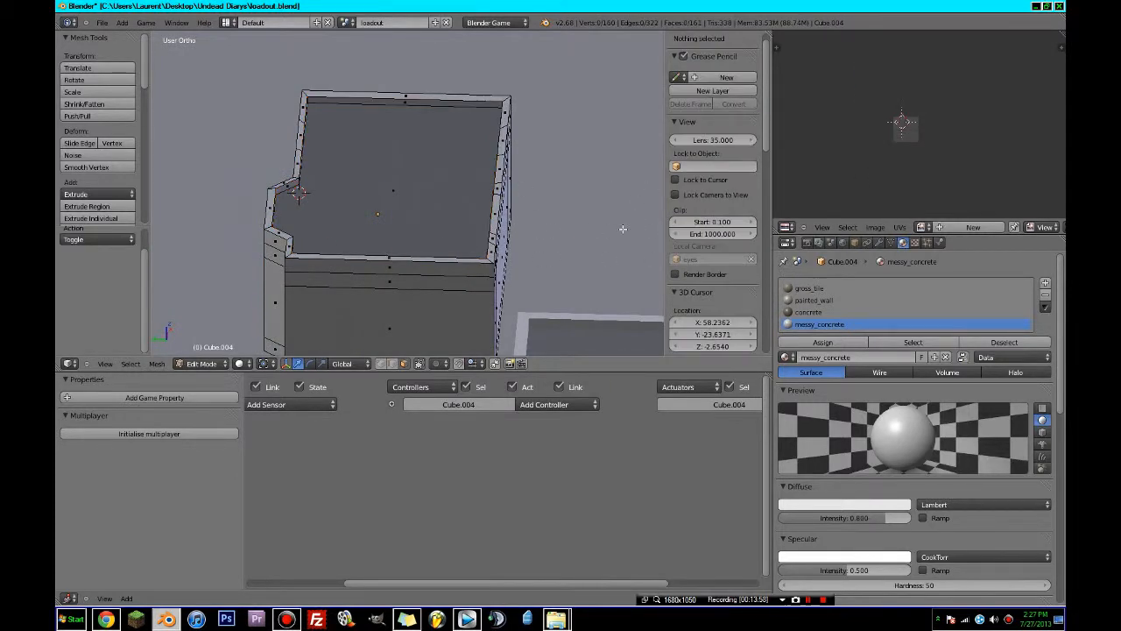
{"action": "middle_click_drag", "start_coordinate": [623, 228], "coordinate": [491, 223]}
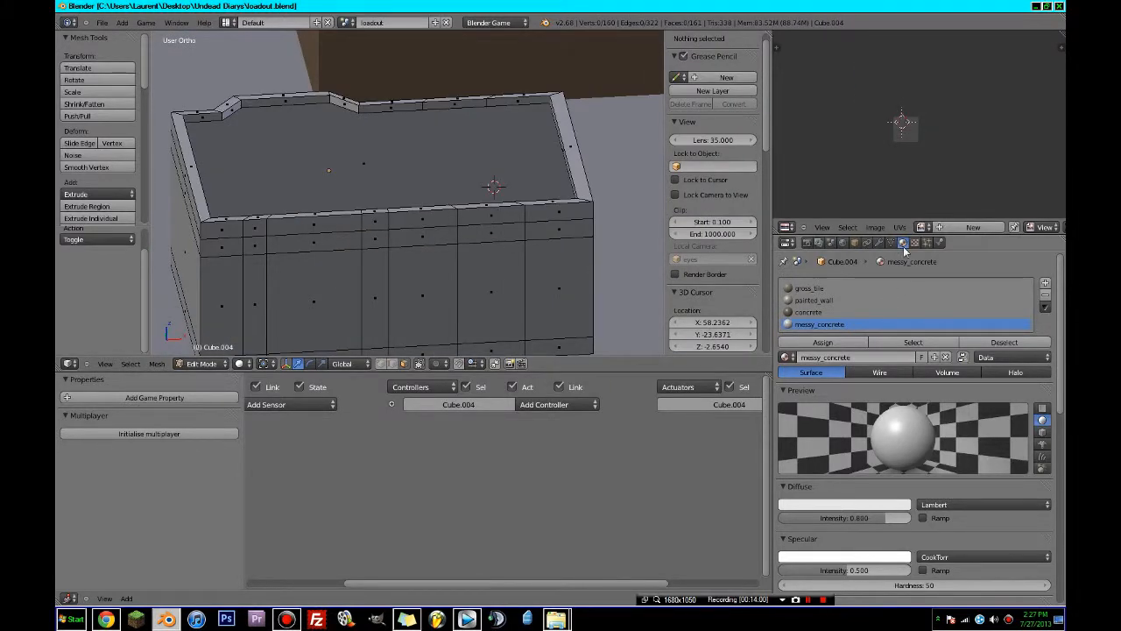
{"action": "left_click", "coordinate": [242, 363]}
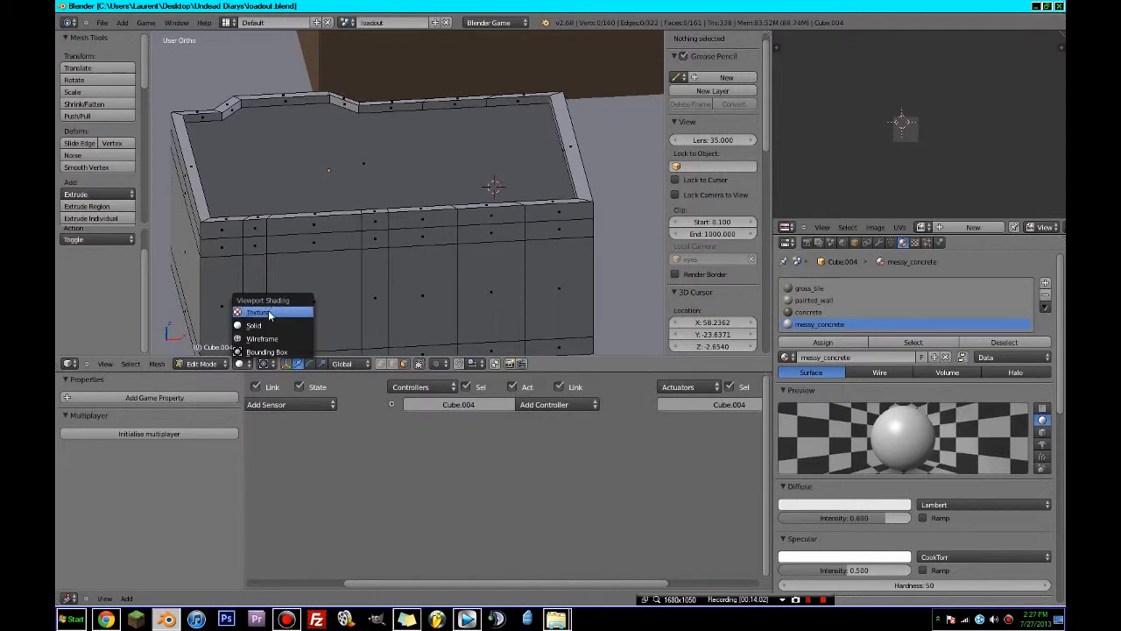
{"action": "left_click", "coordinate": [270, 315]}
{"action": "mouse_move", "coordinate": [270, 315]}
{"action": "middle_mouse_down"}
{"action": "mouse_move", "coordinate": [376, 263]}
{"action": "mouse_move", "coordinate": [455, 245]}
{"action": "middle_mouse_up"}
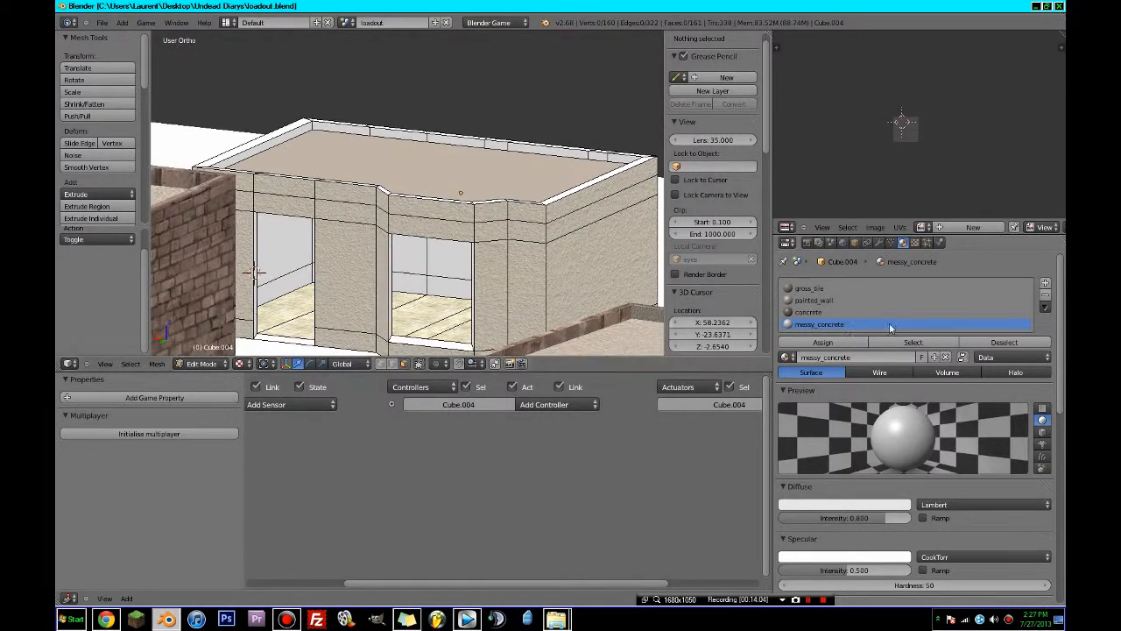
- Add a new texture named concrete_t to the messy_concrete material and set its type to Image or Movie
{"action": "left_click", "coordinate": [916, 243]}
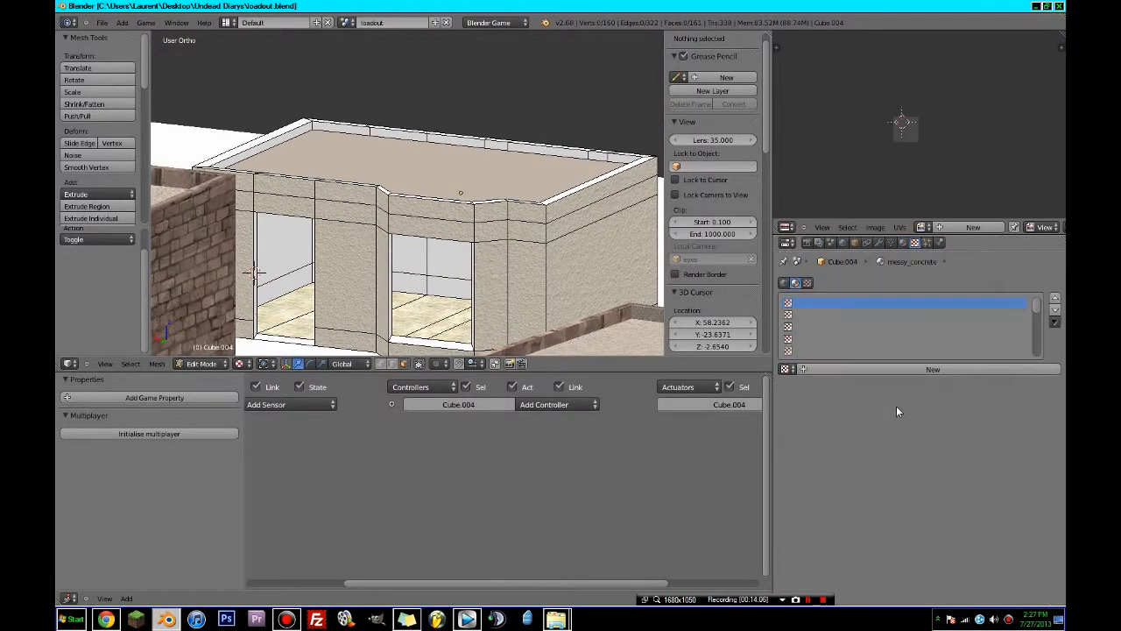
{"action": "left_click", "coordinate": [912, 372]}
{"action": "left_click", "coordinate": [875, 370]}
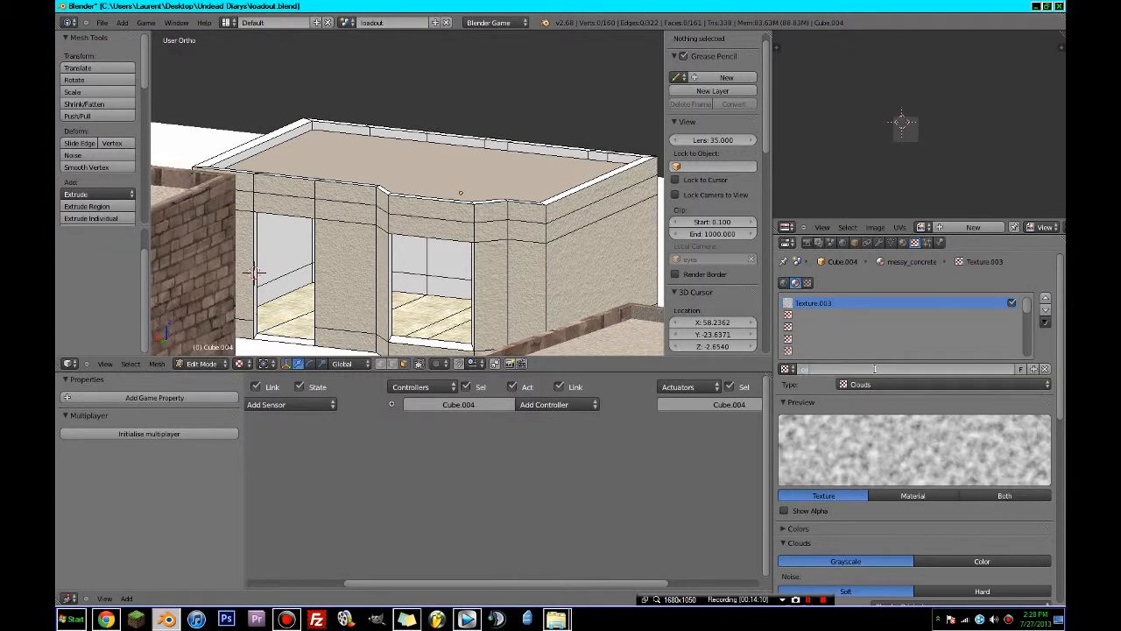
{"action": "type", "text": "concrete_t"}
{"action": "key", "text": "Return"}
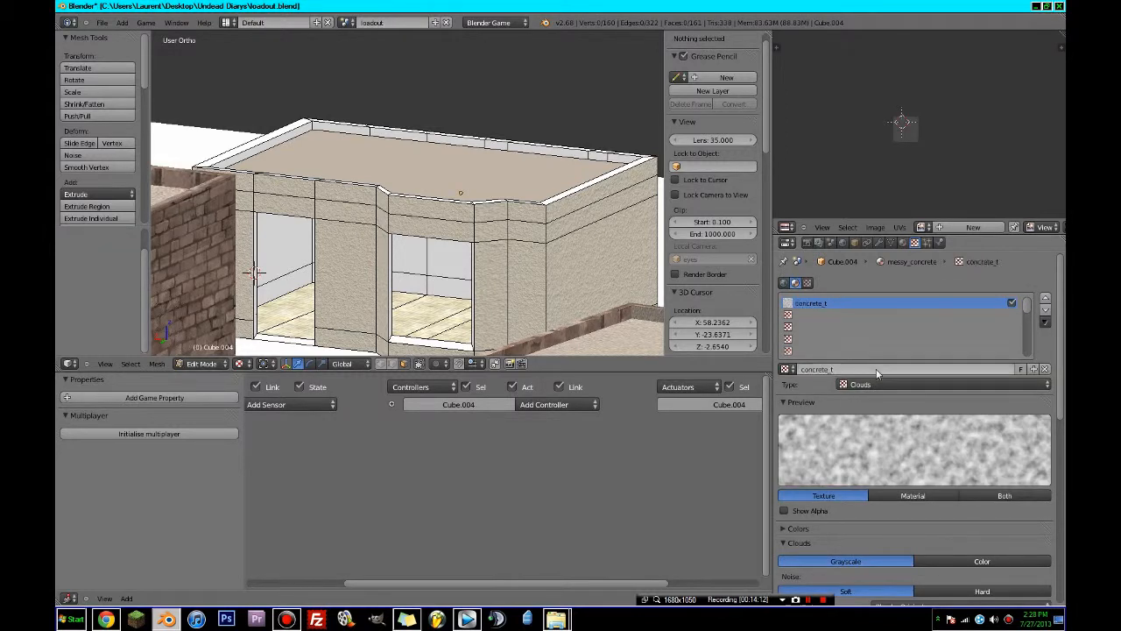
{"action": "left_click", "coordinate": [888, 384]}
{"action": "left_click", "coordinate": [884, 298]}
{"action": "left_click", "coordinate": [876, 383]}
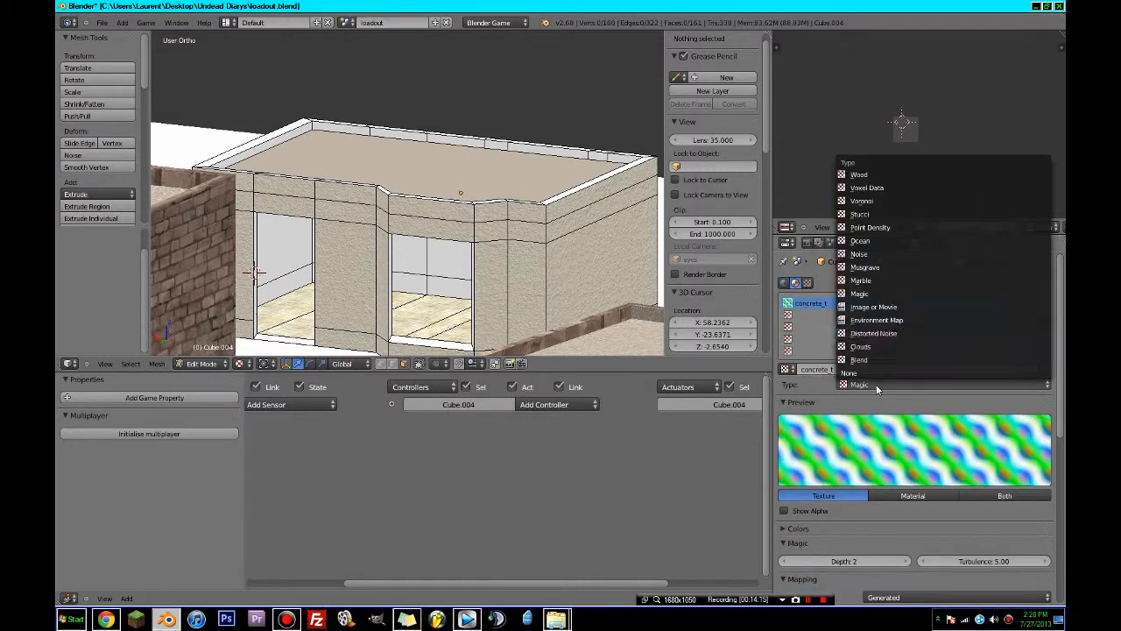
{"action": "left_click", "coordinate": [867, 307]}
- Load Concrete_ConcreteMetalGridMoss_1k_d.tga from the textures/terrain/coffe_shop folder as the concrete_t image
{"action": "scroll", "coordinate": [1010, 519], "scroll_direction": "down", "scroll_amount": 3}
{"action": "left_click", "coordinate": [990, 440]}
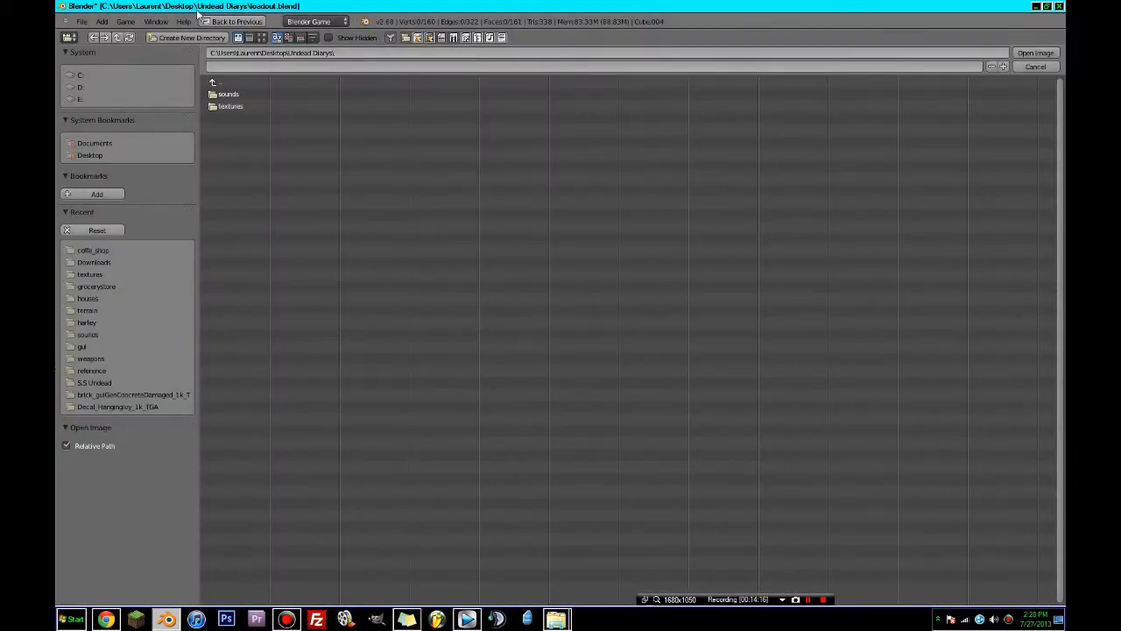
{"action": "double_click", "coordinate": [232, 106]}
{"action": "double_click", "coordinate": [229, 130]}
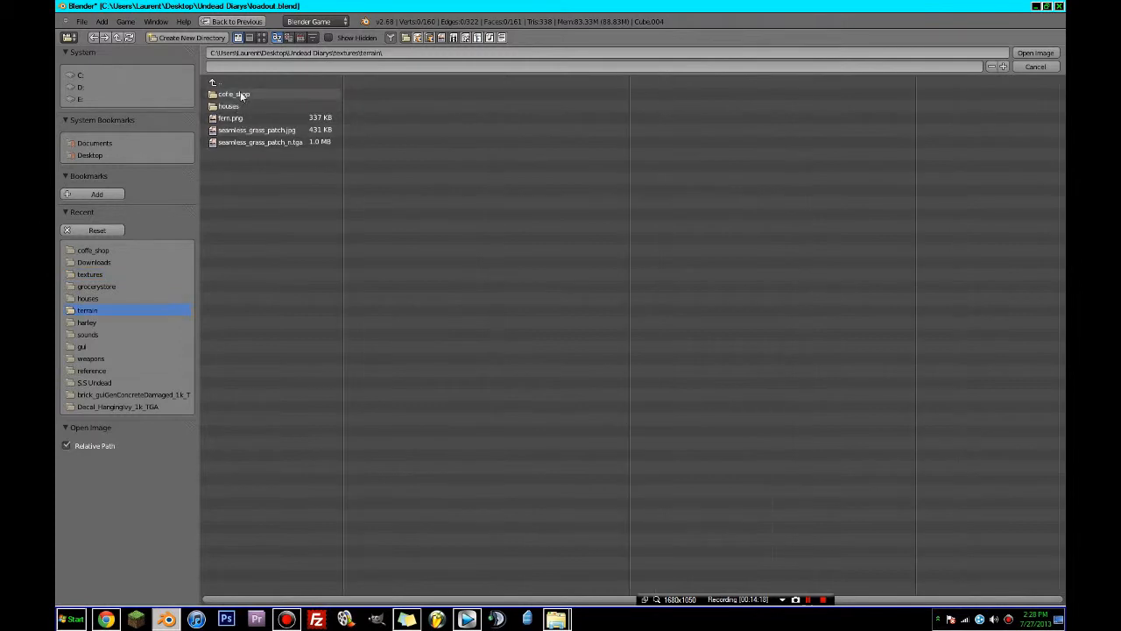
{"action": "double_click", "coordinate": [229, 94]}
{"action": "left_click", "coordinate": [261, 38]}
{"action": "double_click", "coordinate": [310, 130]}
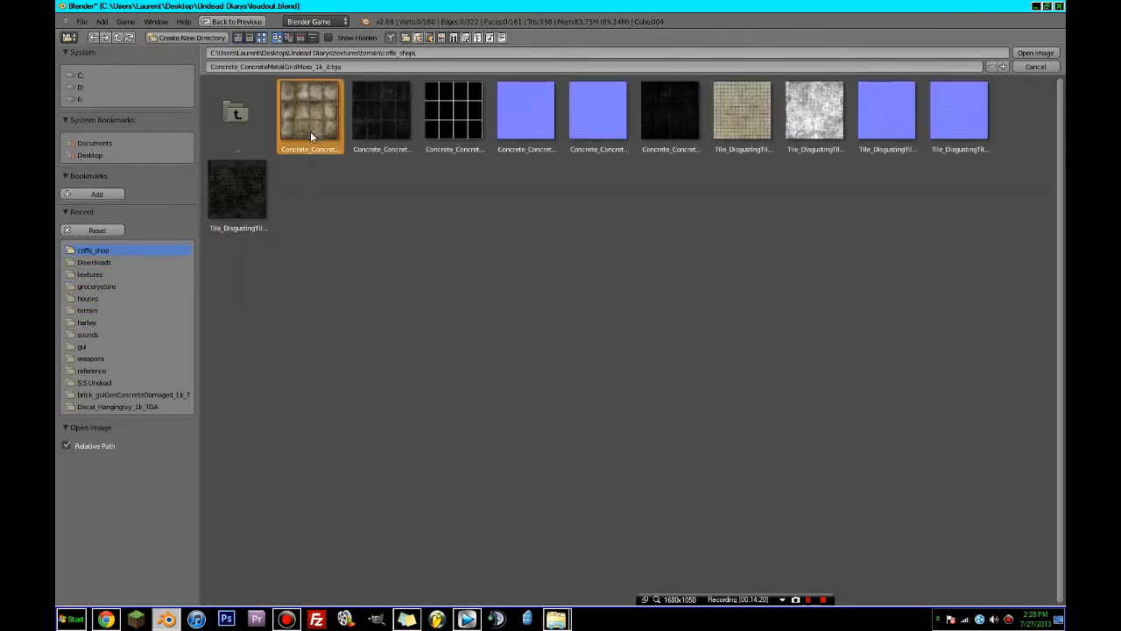
- Set the concrete_t texture's mapping coordinates to UV
{"action": "scroll", "coordinate": [959, 491], "scroll_direction": "down", "scroll_amount": 3}
{"action": "scroll", "coordinate": [962, 512], "scroll_direction": "down", "scroll_amount": 3}
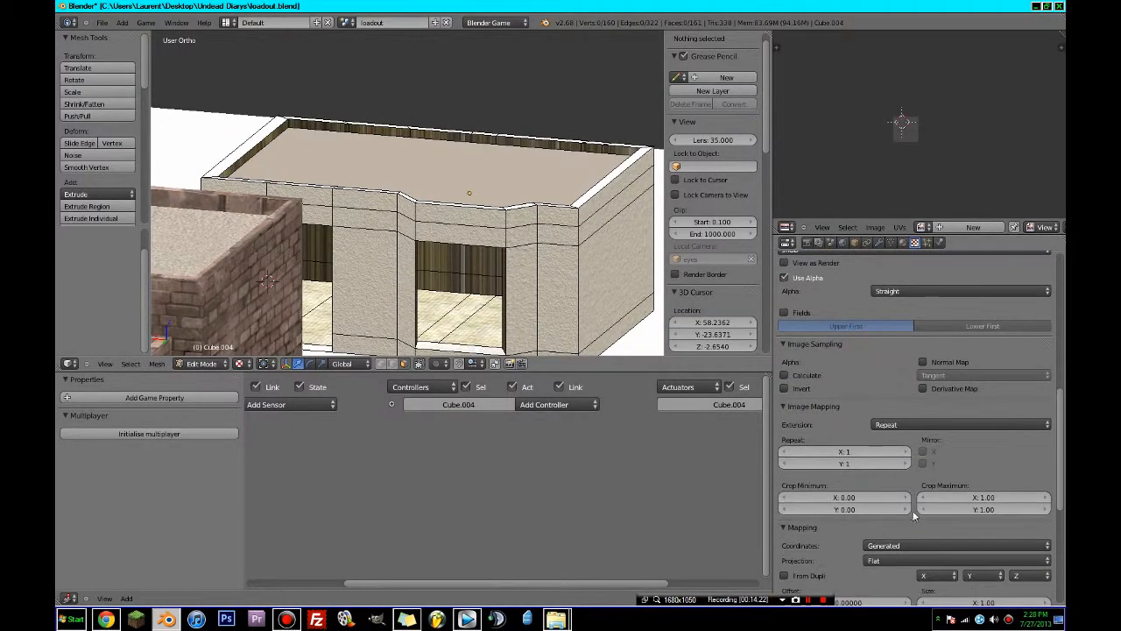
{"action": "left_click", "coordinate": [907, 546]}
{"action": "left_click", "coordinate": [883, 495]}
{"action": "middle_click_drag", "start_coordinate": [492, 295], "coordinate": [456, 308]}
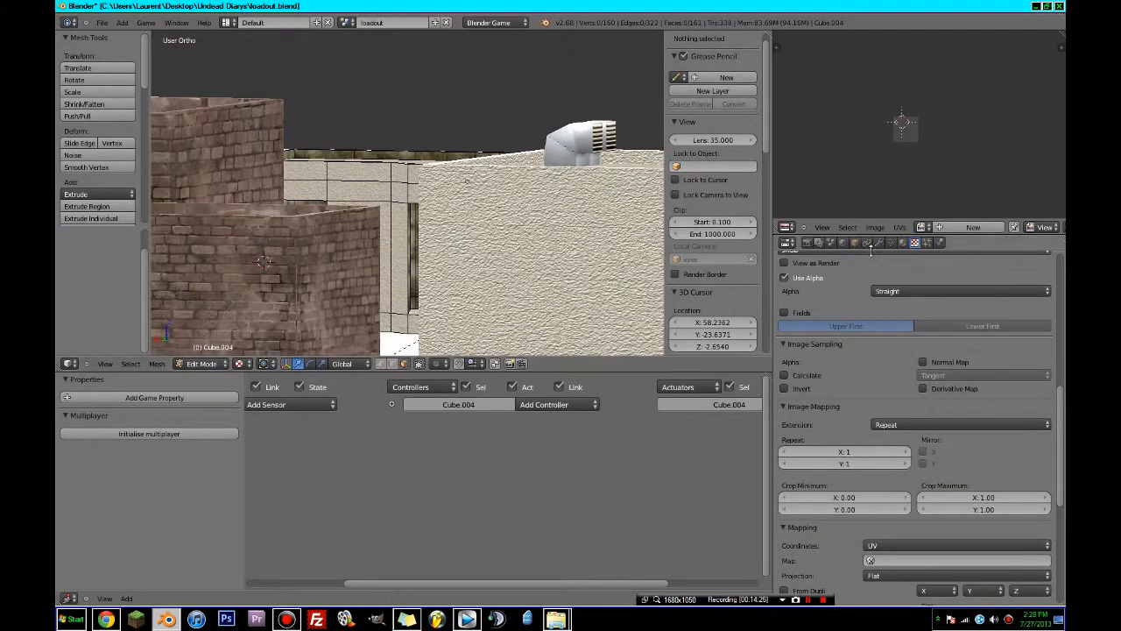
- Select the faces assigned to messy_concrete and circle-select their lower UV island
{"action": "left_click", "coordinate": [903, 242]}
{"action": "left_click", "coordinate": [906, 345]}
{"action": "middle_click_drag", "start_coordinate": [536, 286], "coordinate": [524, 298]}
{"action": "scroll", "coordinate": [823, 87], "scroll_direction": "down", "scroll_amount": 2}
{"action": "key", "text": "a"}
{"action": "key", "text": "c"}
{"action": "scroll", "coordinate": [933, 167], "scroll_direction": "up", "scroll_amount": 5}
{"action": "left_click", "coordinate": [913, 170]}
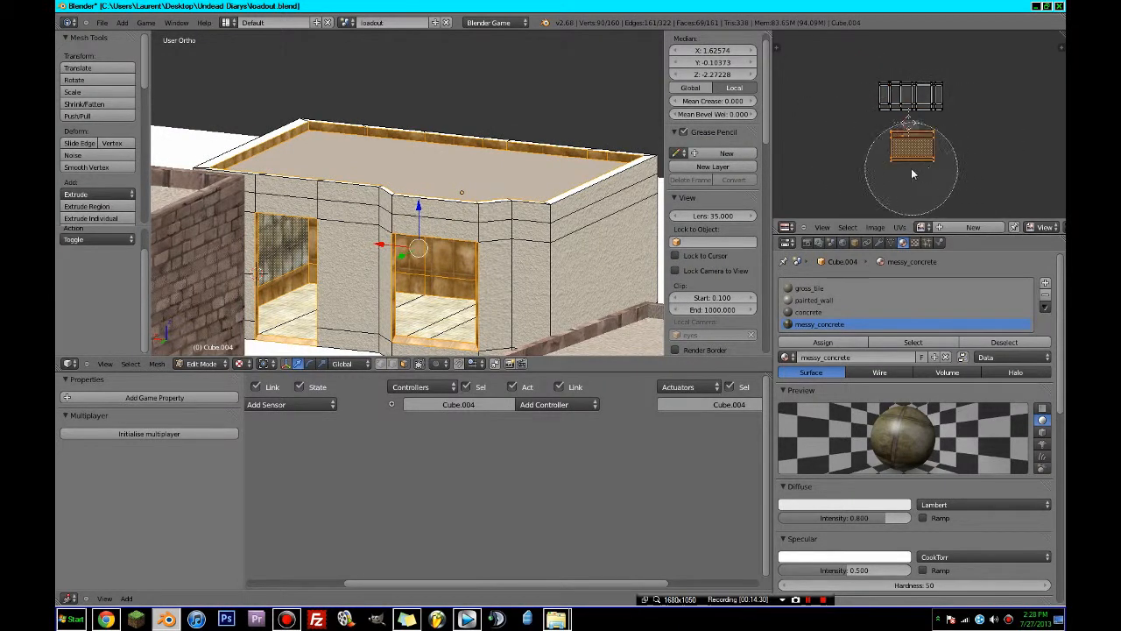
{"action": "right_click", "coordinate": [932, 163]}
- Move the selected UV island up by about 3.03 onto the upper island and scale it by 0.953
{"action": "scroll", "coordinate": [932, 162], "scroll_direction": "up", "scroll_amount": 2}
{"action": "key", "text": "g"}
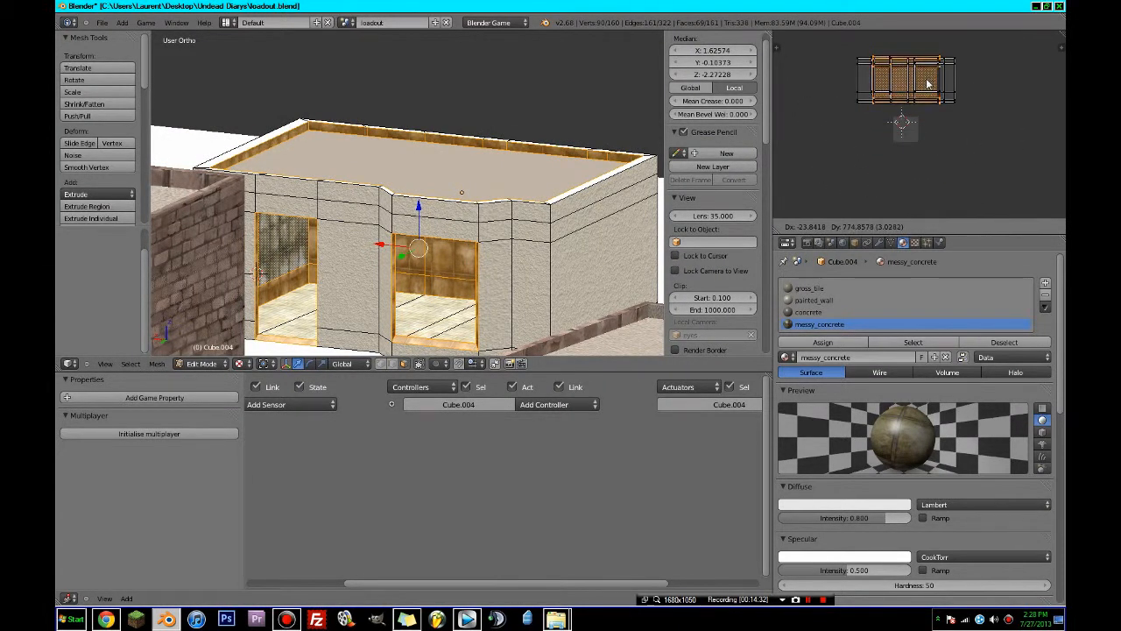
{"action": "left_click", "coordinate": [930, 84]}
{"action": "key", "text": "s"}
{"action": "left_click", "coordinate": [993, 88]}
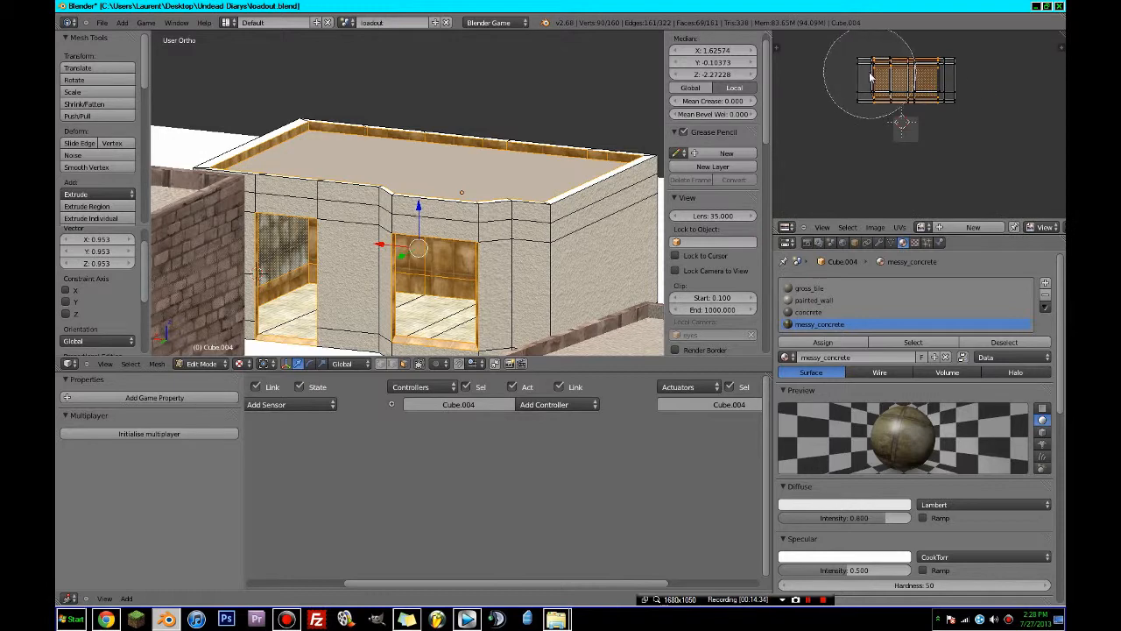
- Scale all of the messy_concrete UVs up by about 1.58 and return to Object Mode
{"action": "key", "text": "Escape"}
{"action": "key", "text": "s"}
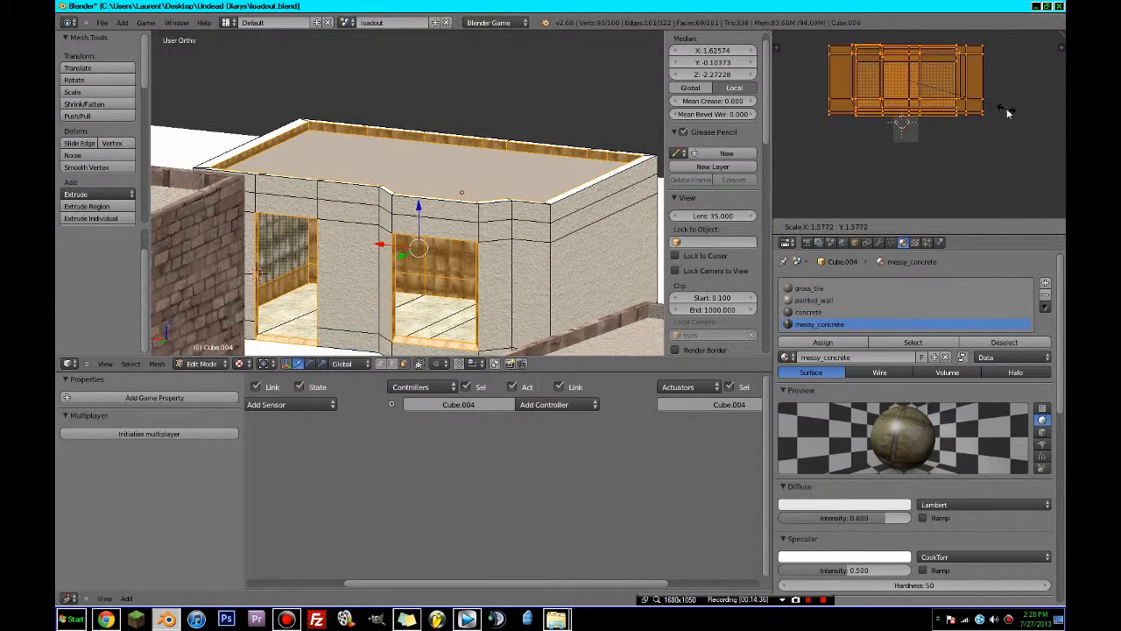
{"action": "left_click", "coordinate": [1001, 109]}
{"action": "middle_click_drag", "start_coordinate": [410, 132], "coordinate": [633, 205]}
{"action": "key", "text": "Tab"}
- Add a second texture named concrete_n to messy_concrete and set its type to Image or Movie
{"action": "left_click", "coordinate": [915, 242]}
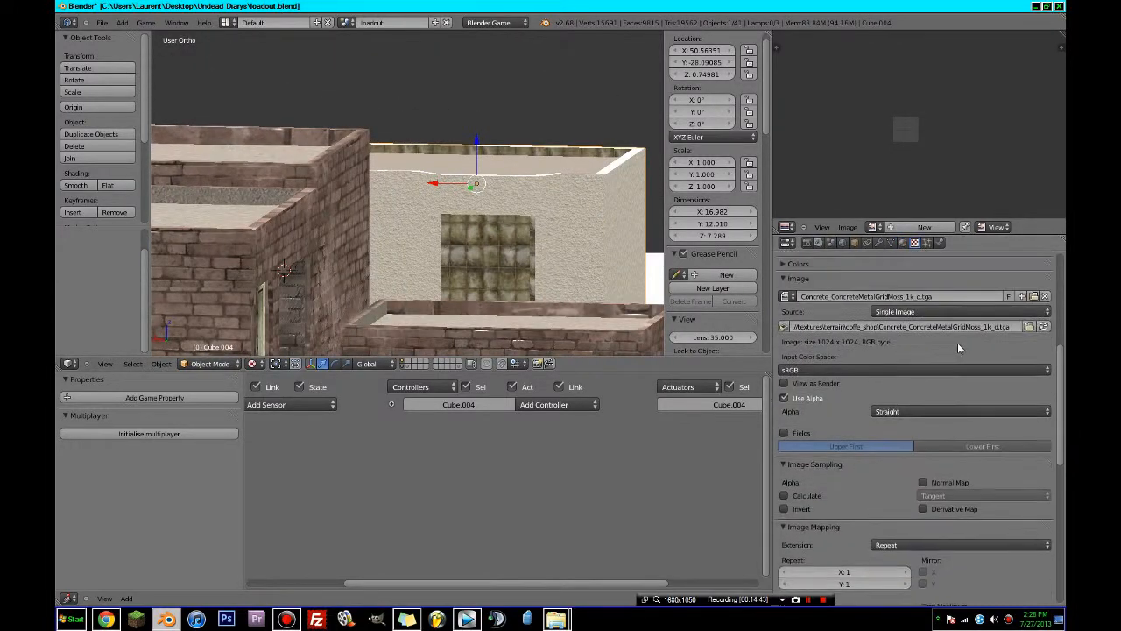
{"action": "scroll", "coordinate": [957, 343], "scroll_direction": "up", "scroll_amount": 8}
{"action": "left_click", "coordinate": [832, 315]}
{"action": "left_click", "coordinate": [827, 368]}
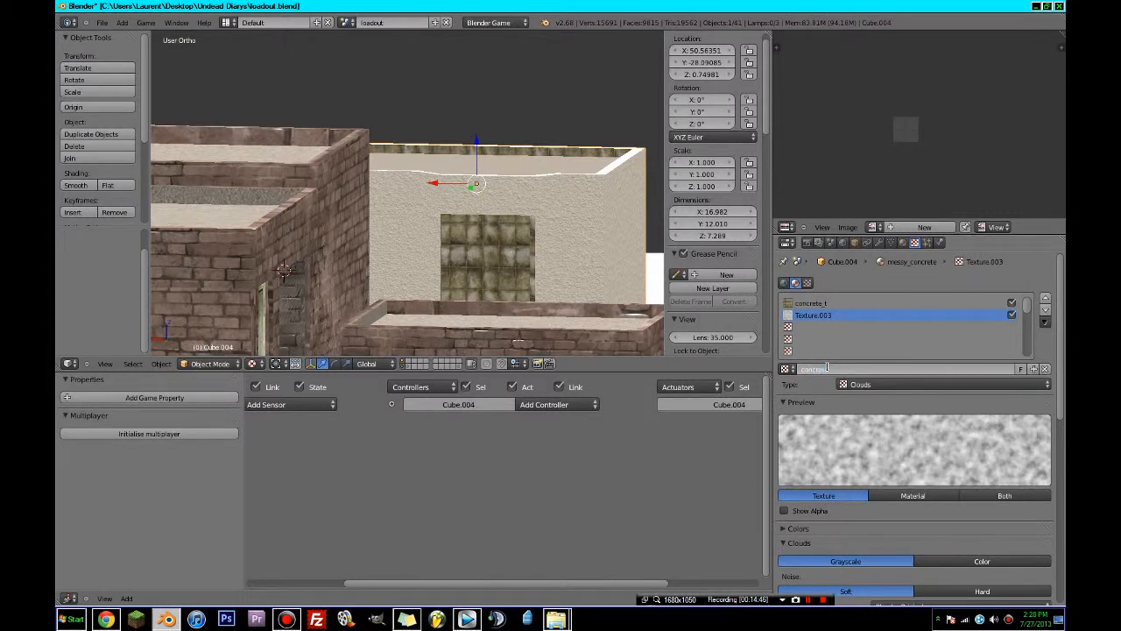
{"action": "left_click", "coordinate": [827, 369]}
{"action": "type", "text": "concrete_n"}
{"action": "key", "text": "Return"}
{"action": "left_click", "coordinate": [856, 387]}
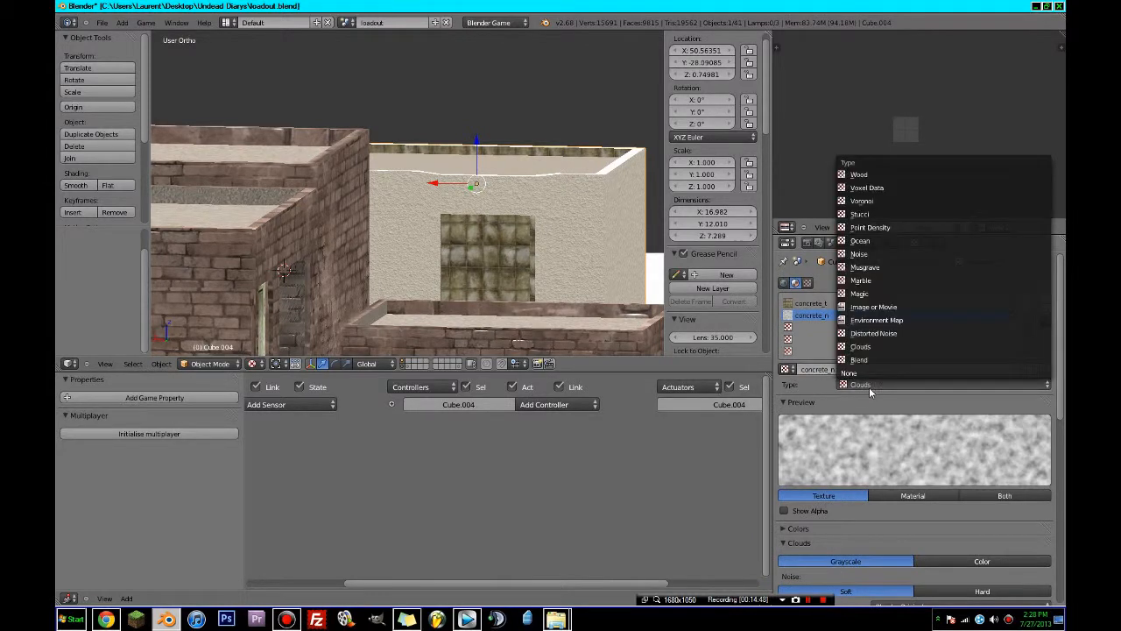
{"action": "left_click", "coordinate": [883, 309]}
- Load the first blue concrete normal map from the textures/terrain/coffe_shop folder as the concrete_n image
{"action": "scroll", "coordinate": [974, 438], "scroll_direction": "down", "scroll_amount": 5}
{"action": "middle_click_drag", "start_coordinate": [474, 255], "coordinate": [483, 260]}
{"action": "left_click", "coordinate": [959, 418]}
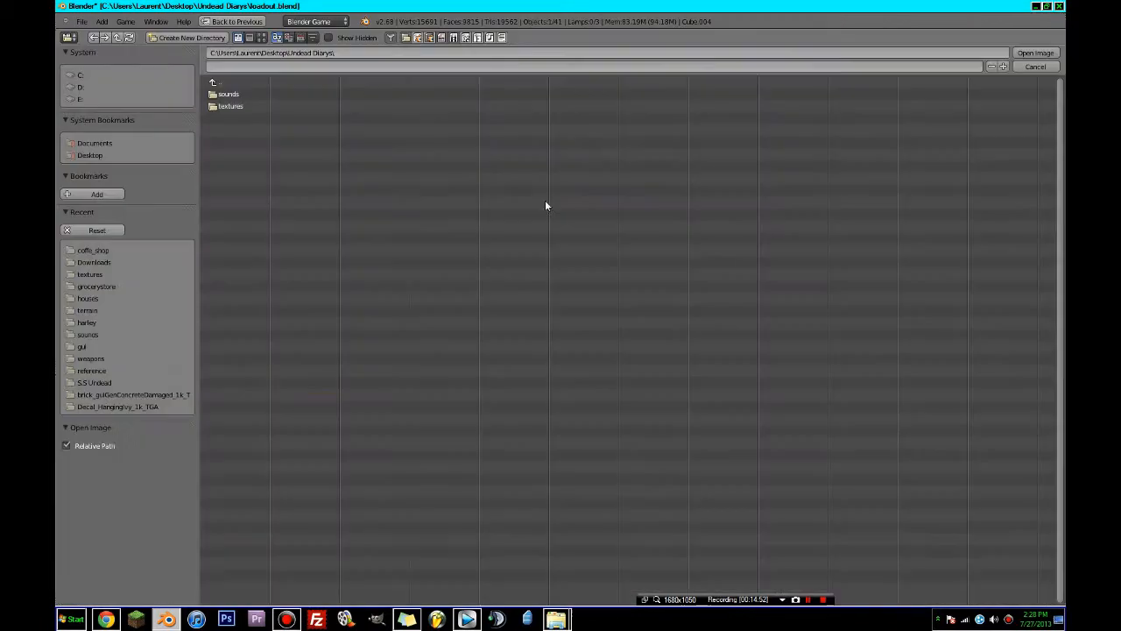
{"action": "left_click", "coordinate": [236, 105]}
{"action": "left_click", "coordinate": [261, 38]}
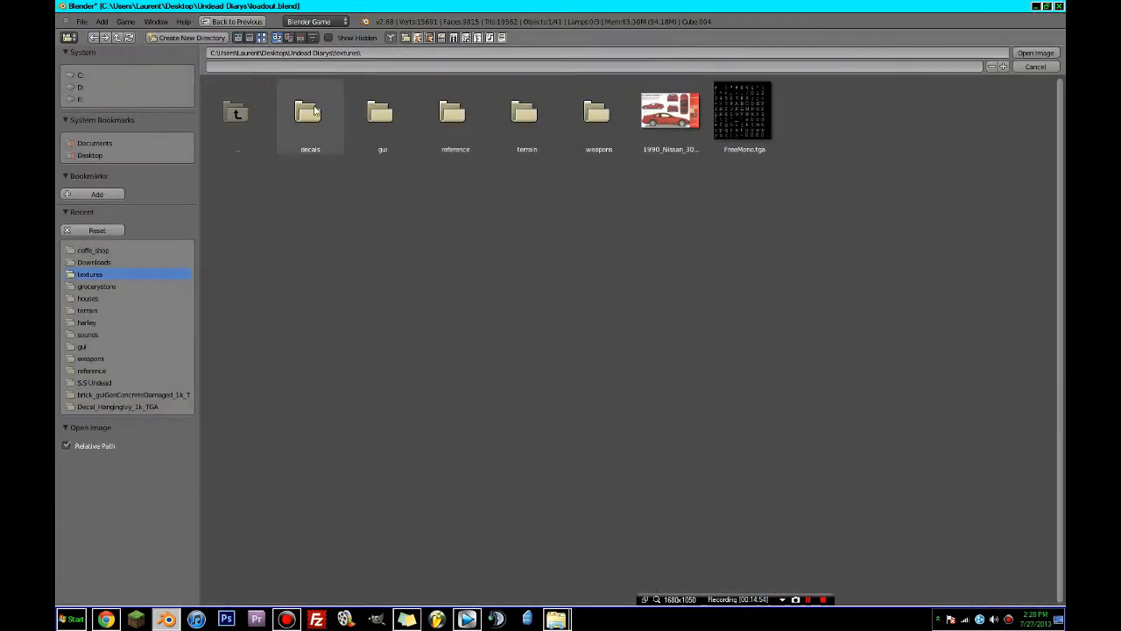
{"action": "left_click", "coordinate": [525, 113]}
{"action": "left_click", "coordinate": [321, 116]}
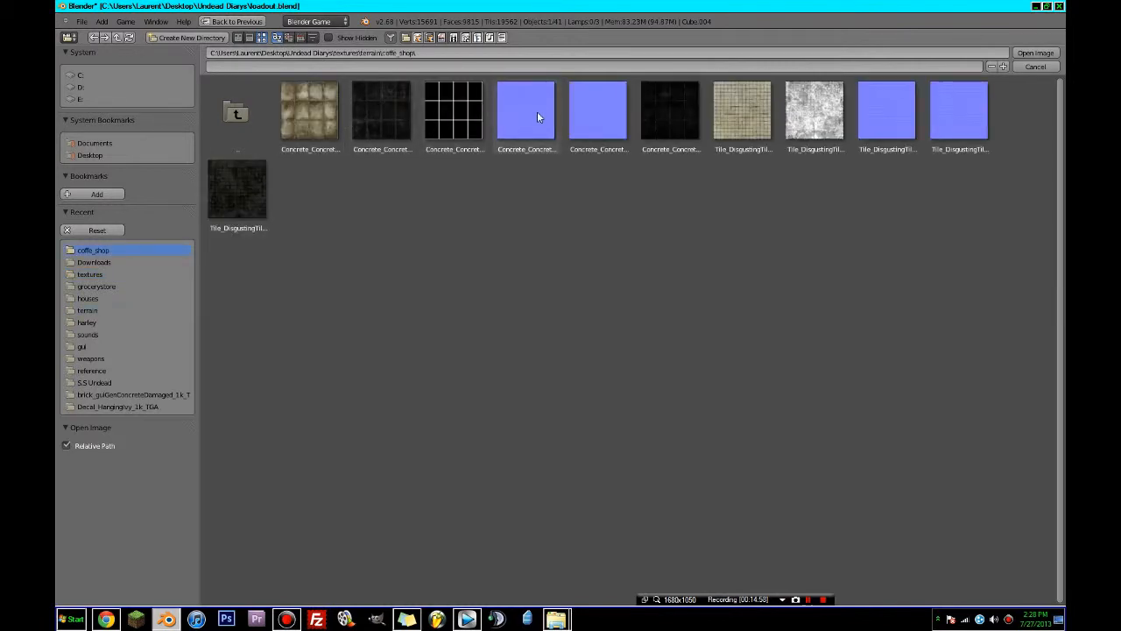
{"action": "double_click", "coordinate": [537, 111]}
- Set the concrete_n texture's mapping coordinates to UV
{"action": "scroll", "coordinate": [971, 495], "scroll_direction": "down", "scroll_amount": 5}
{"action": "scroll", "coordinate": [970, 495], "scroll_direction": "down", "scroll_amount": 8}
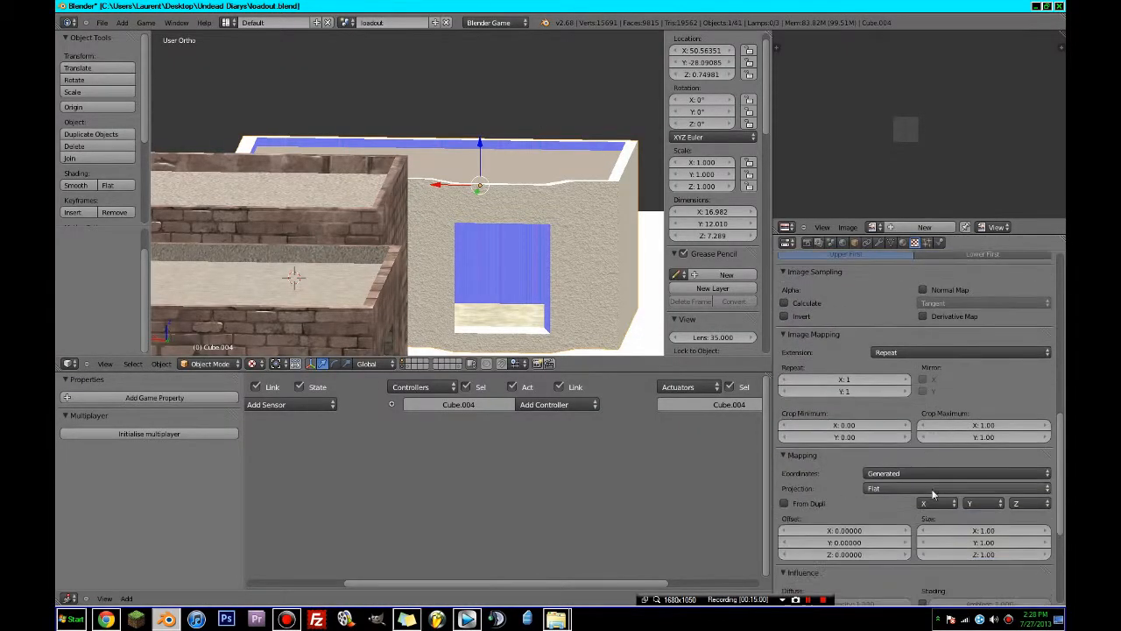
{"action": "left_click", "coordinate": [932, 475]}
{"action": "left_click", "coordinate": [931, 423]}
- Make concrete_n influence Normal at 1.000 instead of Color, and enable Normal Map in its image sampling
{"action": "scroll", "coordinate": [933, 434], "scroll_direction": "down", "scroll_amount": 5}
{"action": "scroll", "coordinate": [931, 456], "scroll_direction": "down", "scroll_amount": 4}
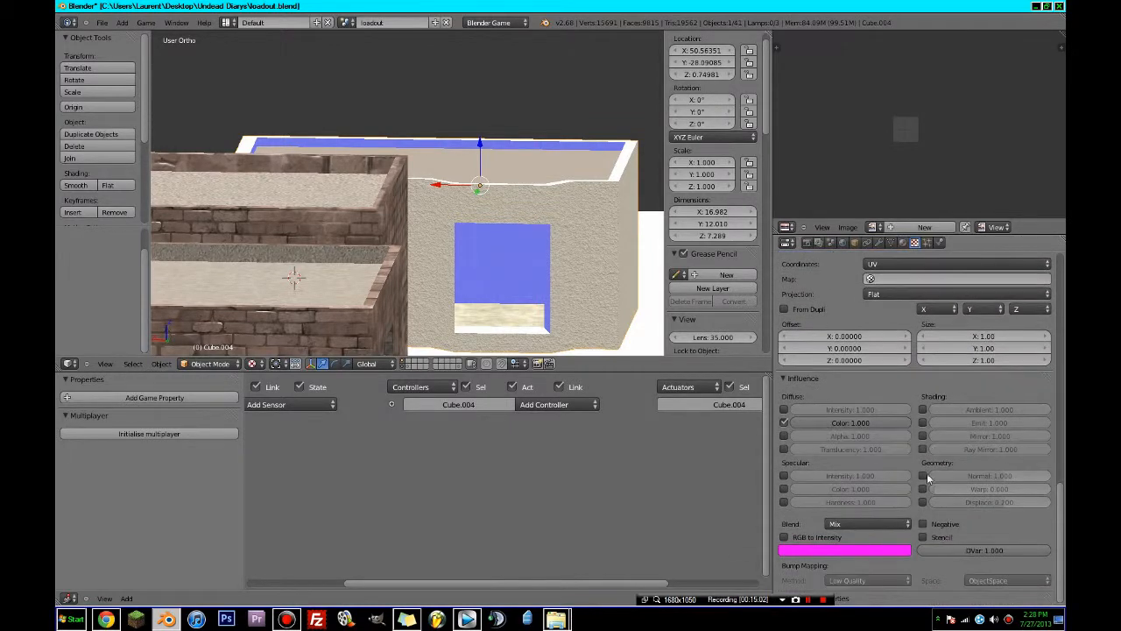
{"action": "left_click", "coordinate": [923, 475]}
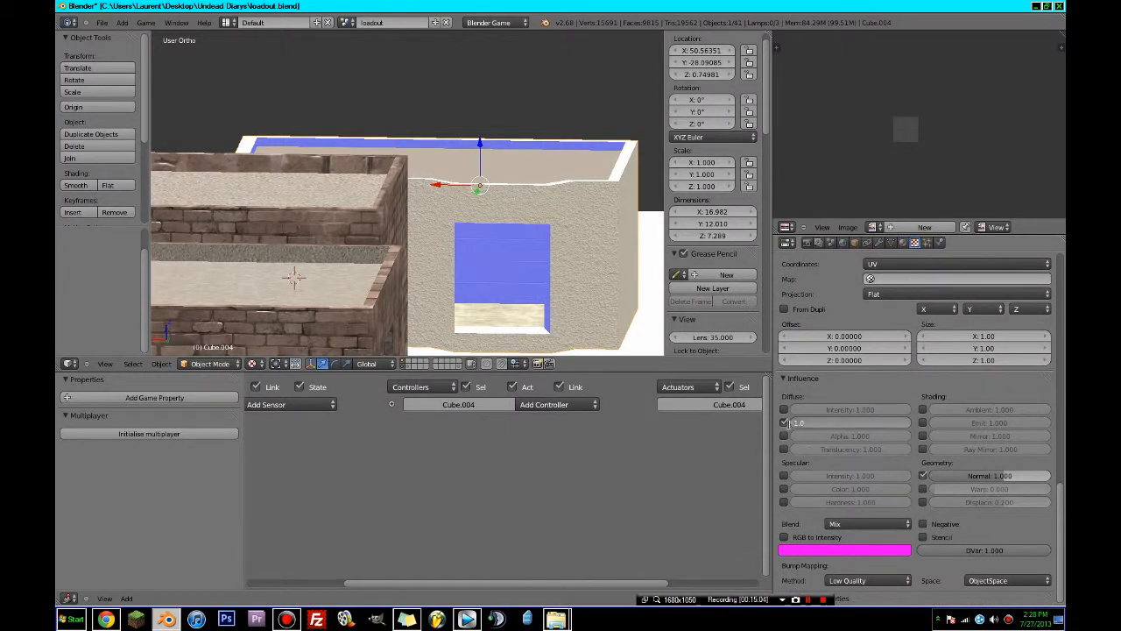
{"action": "scroll", "coordinate": [869, 426], "scroll_direction": "up", "scroll_amount": 10}
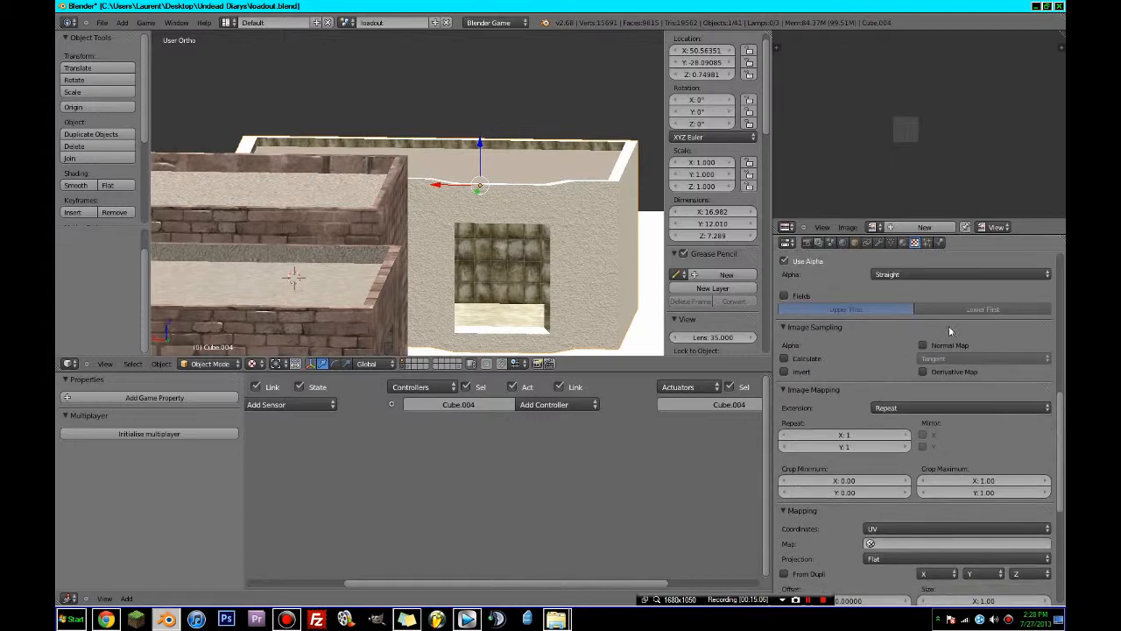
- Save the file and briefly run the game engine to preview the textured building
{"action": "middle_click_drag", "start_coordinate": [545, 235], "coordinate": [481, 254]}
{"action": "key", "text": "ctrl+s"}
{"action": "left_click", "coordinate": [528, 282]}
{"action": "key", "text": "p"}
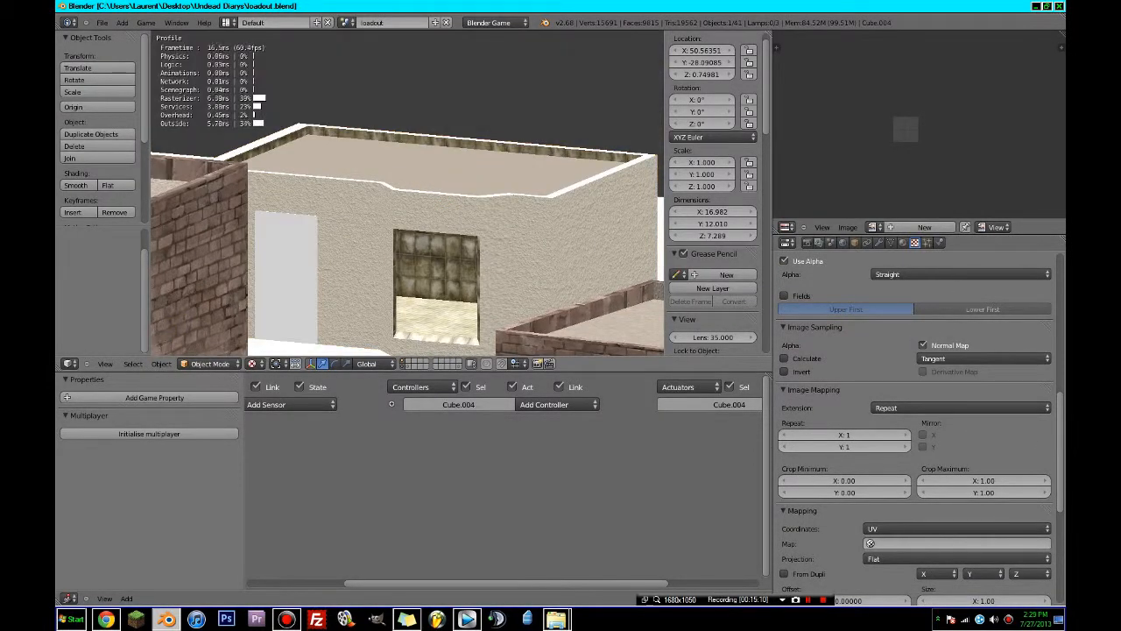
{"action": "key", "text": "Escape"}
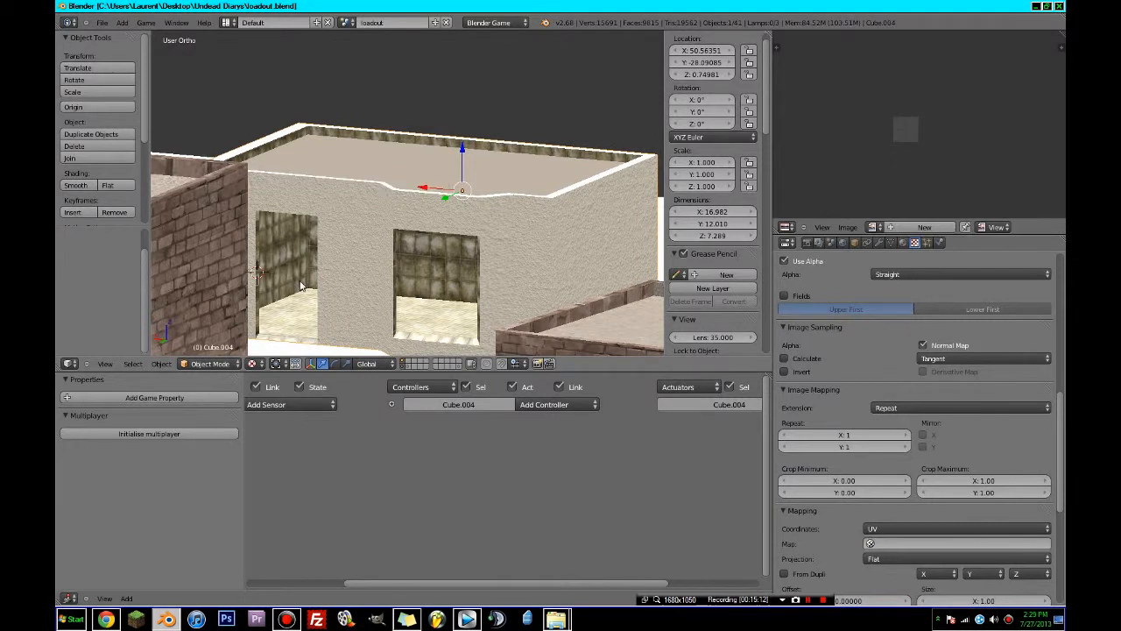
- Select the untextured white door panel in the building's doorway
{"action": "right_click", "coordinate": [329, 290]}
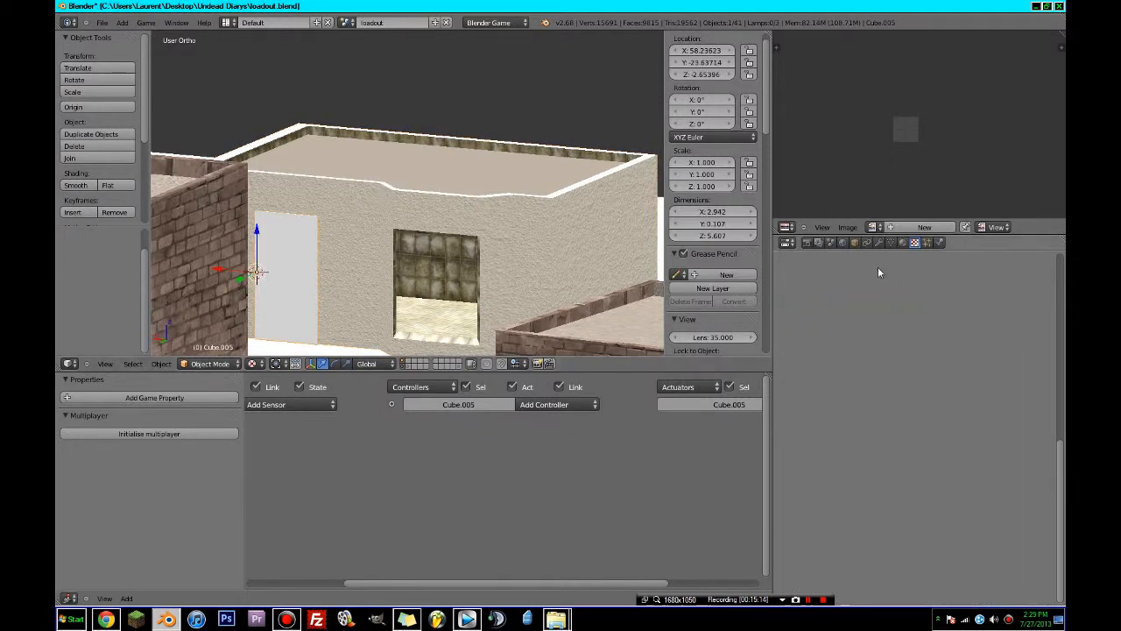
- Assign the existing "door" material to the untextured door slab
{"action": "left_click", "coordinate": [903, 242]}
{"action": "left_click", "coordinate": [787, 323]}
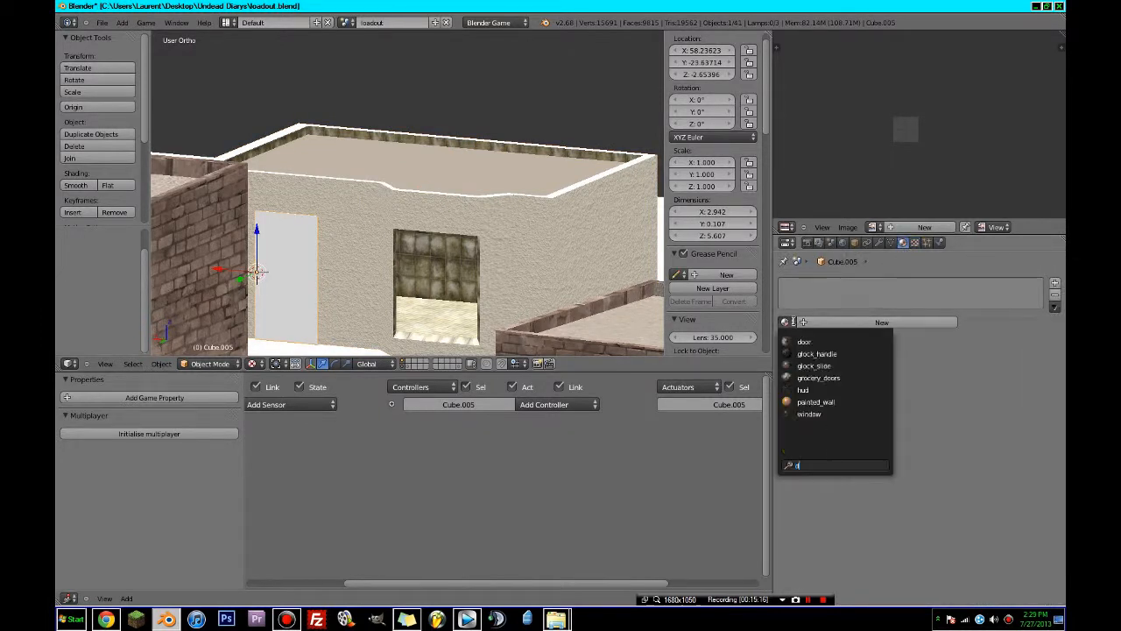
{"action": "left_click", "coordinate": [808, 342]}
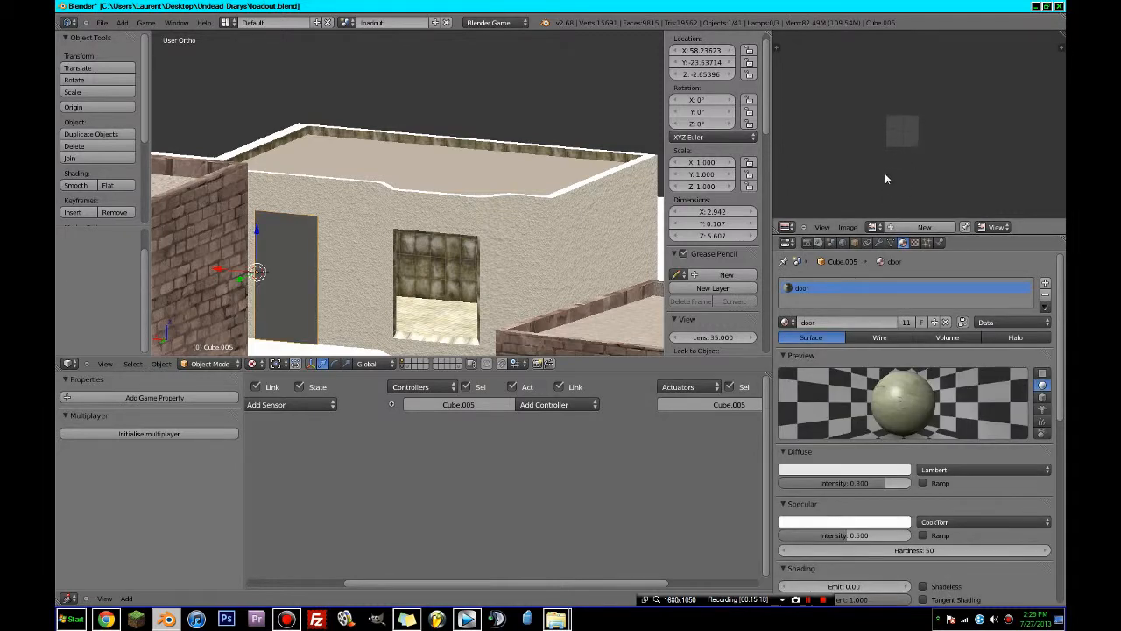
- Select only the door's front and back faces in front view and UV-map them with Project From View
{"action": "key", "text": "Tab"}
{"action": "key", "text": "u"}
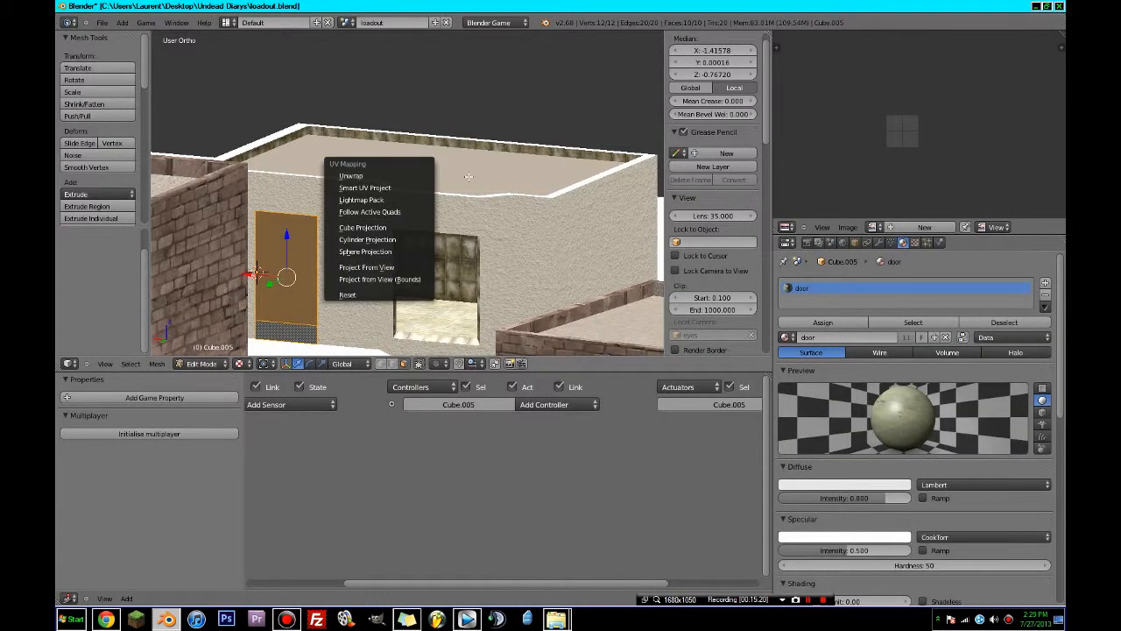
{"action": "left_click", "coordinate": [413, 266]}
{"action": "key", "text": "KP_3"}
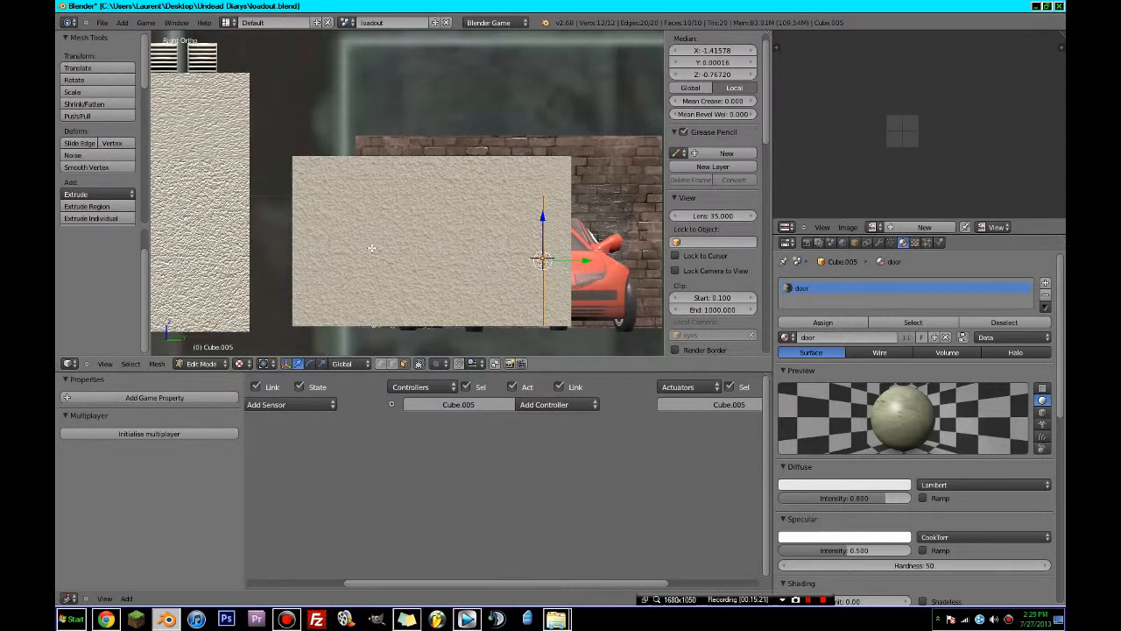
{"action": "key", "text": "KP_1"}
{"action": "key", "text": "z"}
{"action": "key", "text": "a"}
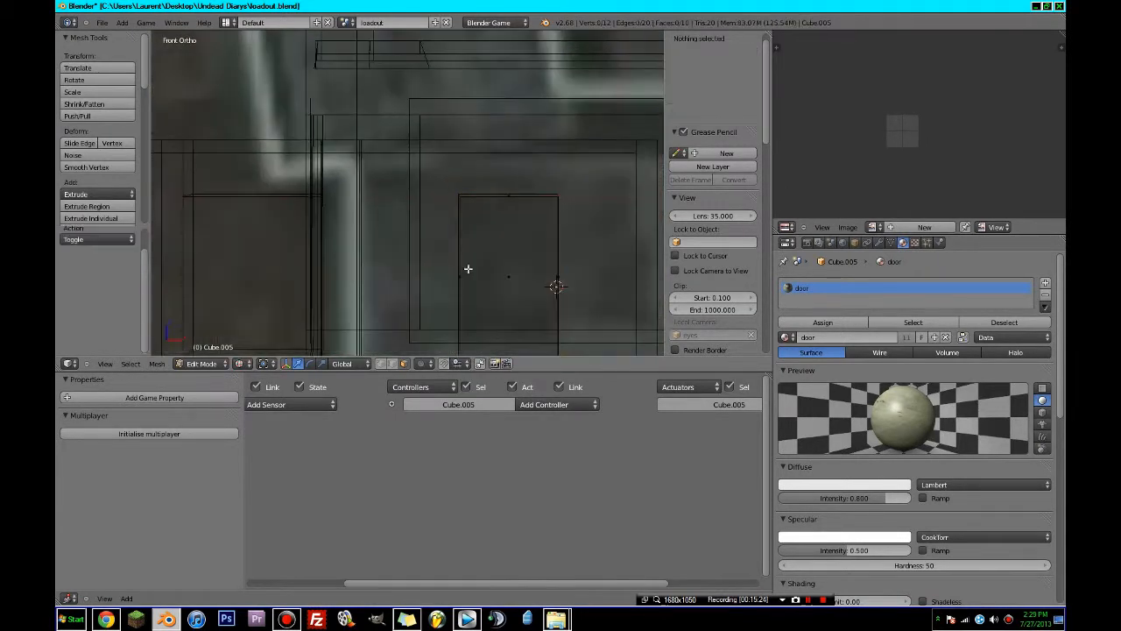
{"action": "key", "text": "c"}
{"action": "left_click", "coordinate": [507, 270]}
{"action": "middle_click_drag", "start_coordinate": [508, 271], "coordinate": [476, 166], "text": "shift"}
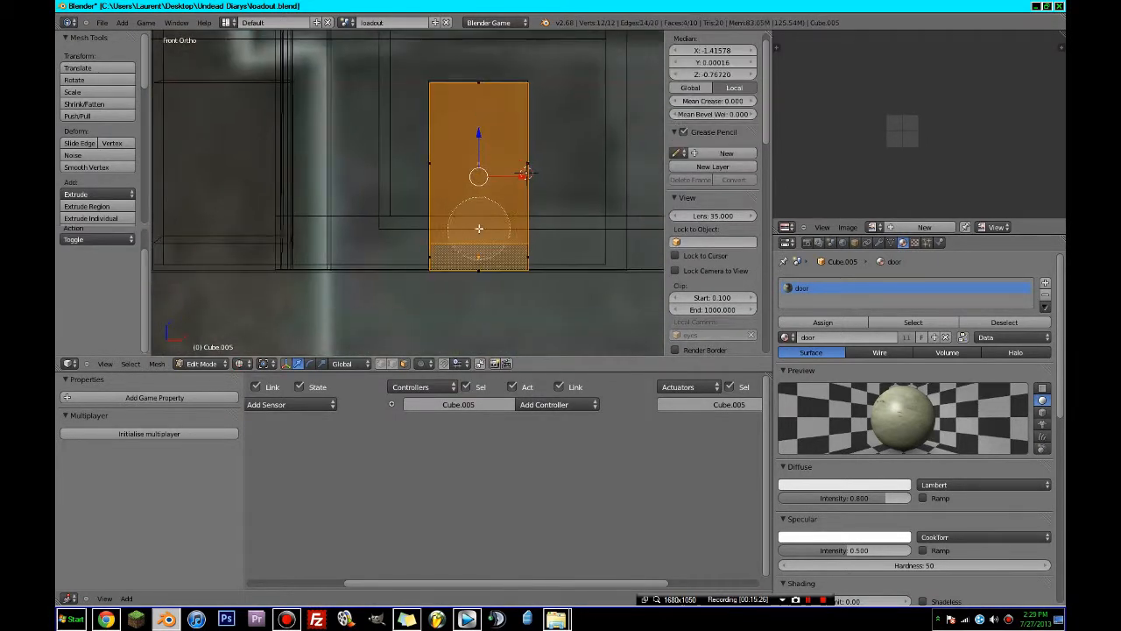
{"action": "key", "text": "u"}
{"action": "left_click", "coordinate": [479, 229]}
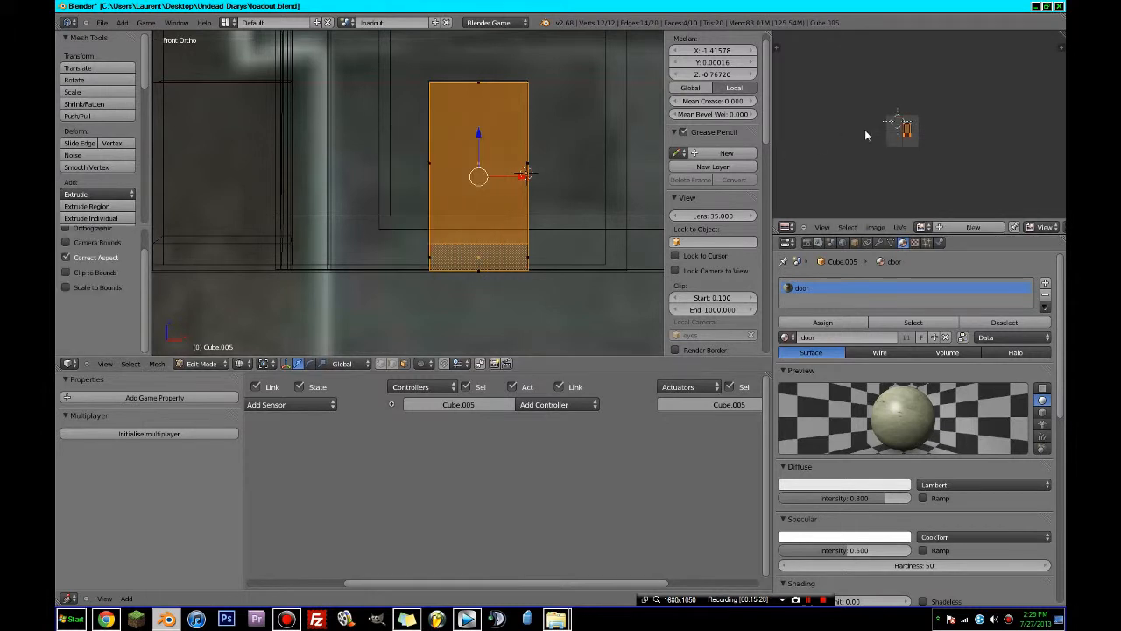
- Assign the image DoorsMetalSingle0162_S.jpg to the selected door faces in the UV editor
{"action": "left_click", "coordinate": [922, 227]}
{"action": "type", "text": "doo"}
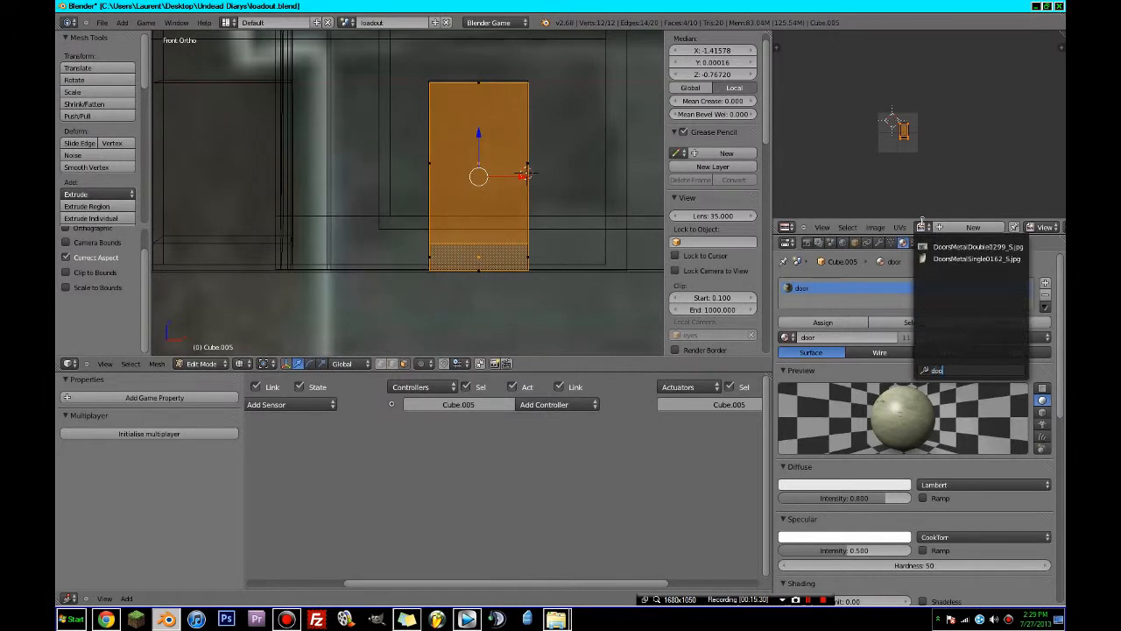
{"action": "left_click", "coordinate": [958, 261]}
{"action": "scroll", "coordinate": [943, 124], "scroll_direction": "down", "scroll_amount": 2}
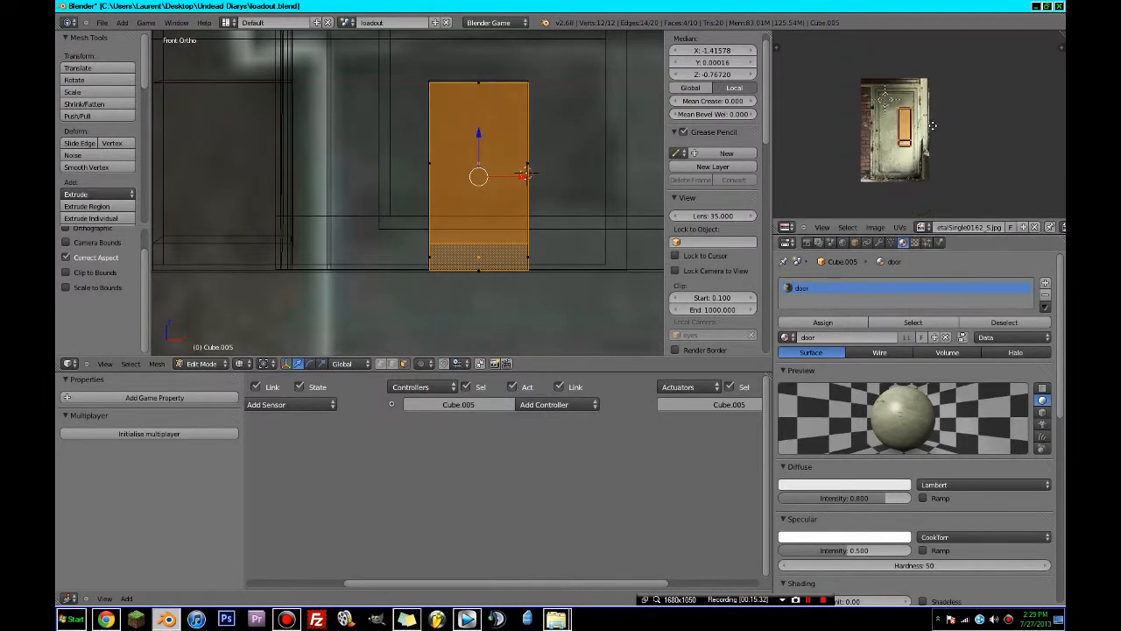
- Move the door's UV layout onto the pictured door and scale it up by about 2.237
{"action": "key", "text": "g"}
{"action": "left_click", "coordinate": [920, 124]}
{"action": "scroll", "coordinate": [919, 125], "scroll_direction": "up", "scroll_amount": 2}
{"action": "key", "text": "s"}
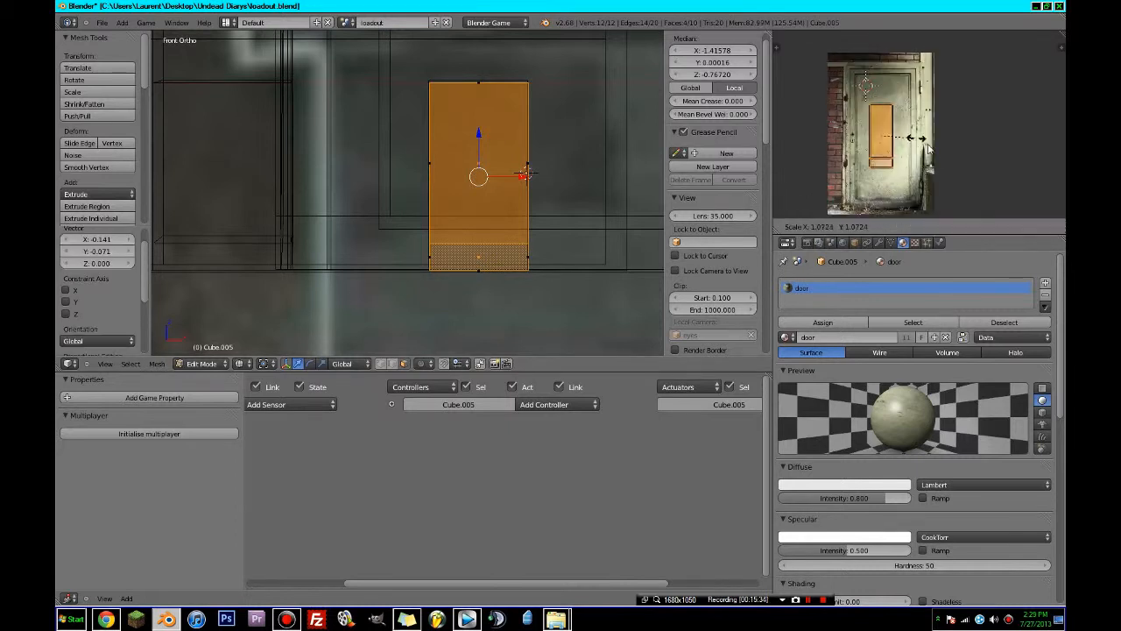
{"action": "left_click", "coordinate": [953, 161]}
{"action": "scroll", "coordinate": [946, 140], "scroll_direction": "up", "scroll_amount": 4}
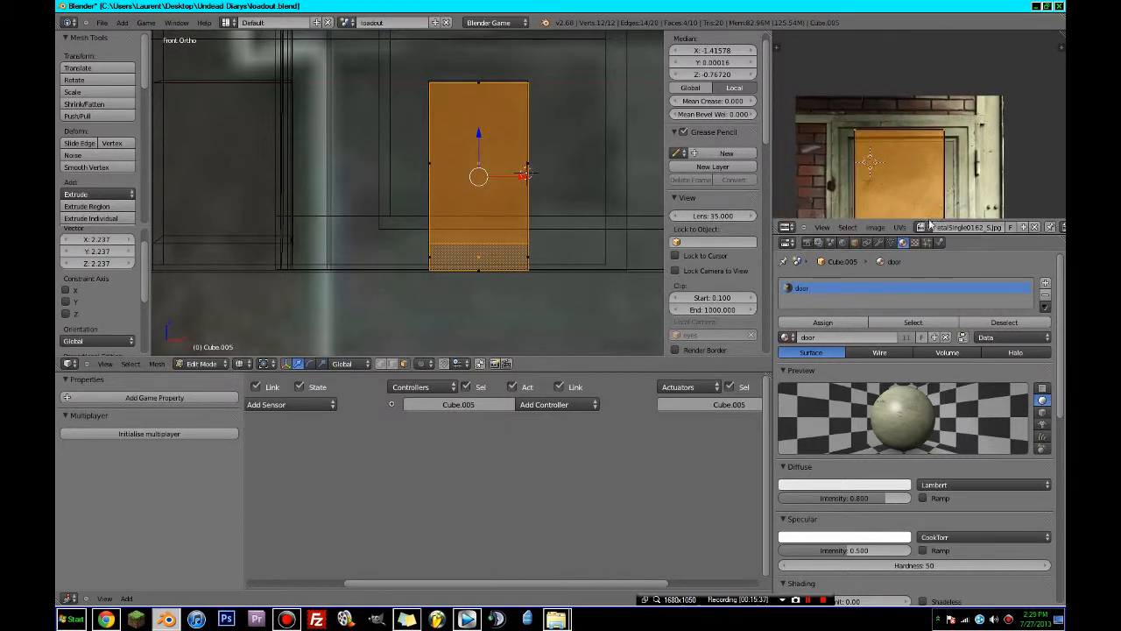
- Move the left edge of the UV layout along X to the pictured door's left edge
{"action": "scroll", "coordinate": [936, 106], "scroll_direction": "down", "scroll_amount": 3}
{"action": "key", "text": "a"}
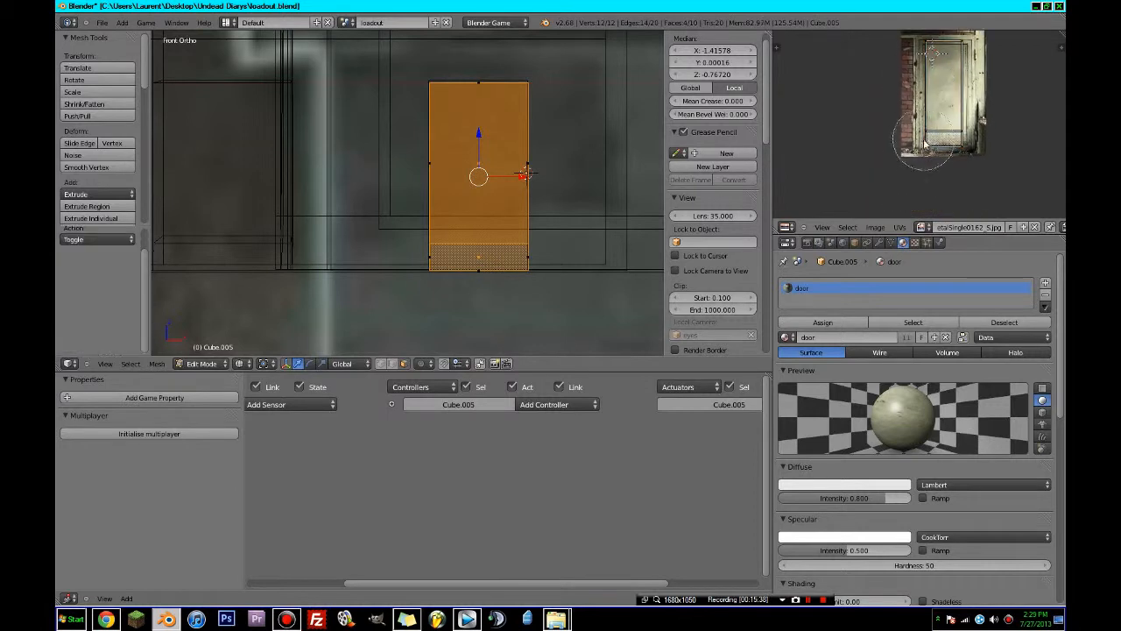
{"action": "scroll", "coordinate": [923, 54], "scroll_direction": "up", "scroll_amount": 5}
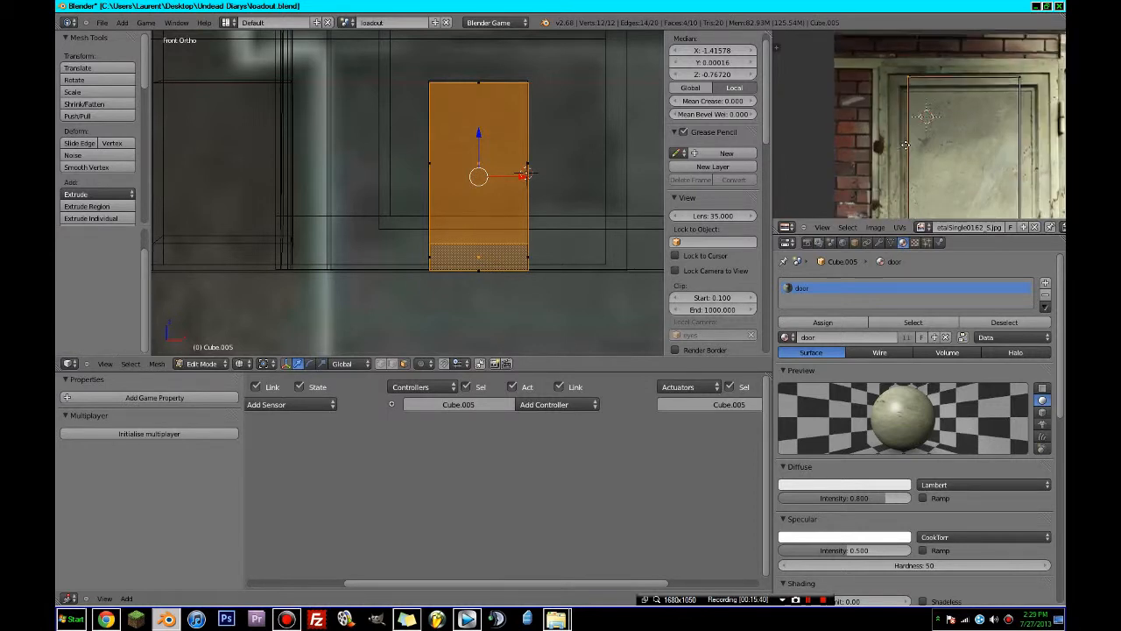
{"action": "key", "text": "g"}
{"action": "key", "text": "x"}
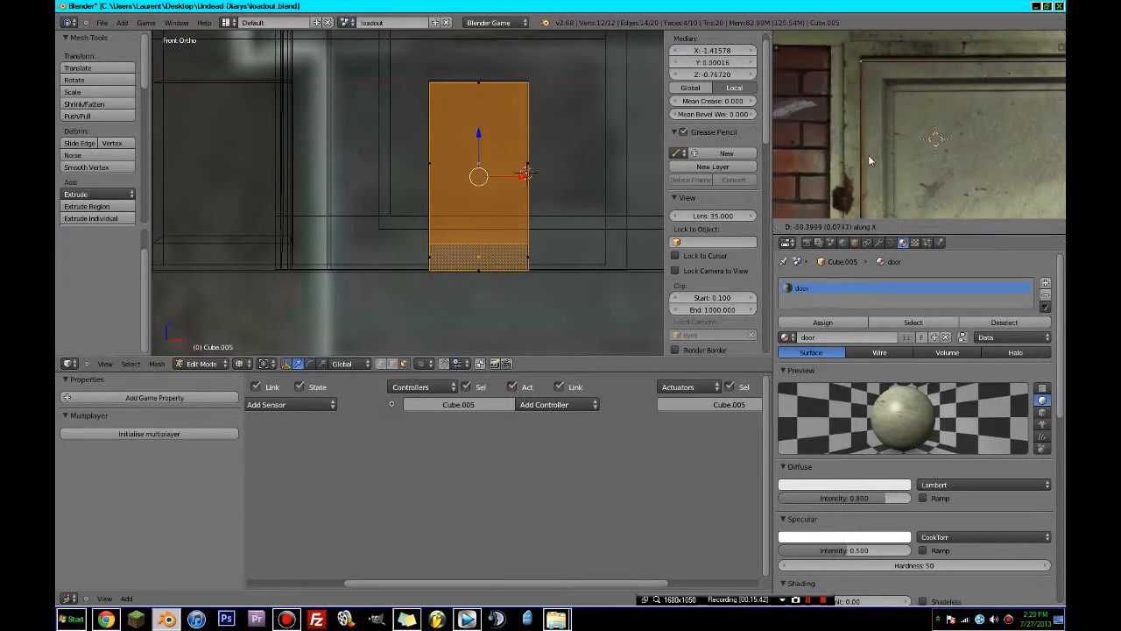
{"action": "left_click", "coordinate": [868, 155]}
- Move the top edge of the UV layout along Y to align it with the pictured door's top edge
{"action": "scroll", "coordinate": [898, 157], "scroll_direction": "down", "scroll_amount": 2}
{"action": "key", "text": "a"}
{"action": "scroll", "coordinate": [940, 126], "scroll_direction": "up", "scroll_amount": 3}
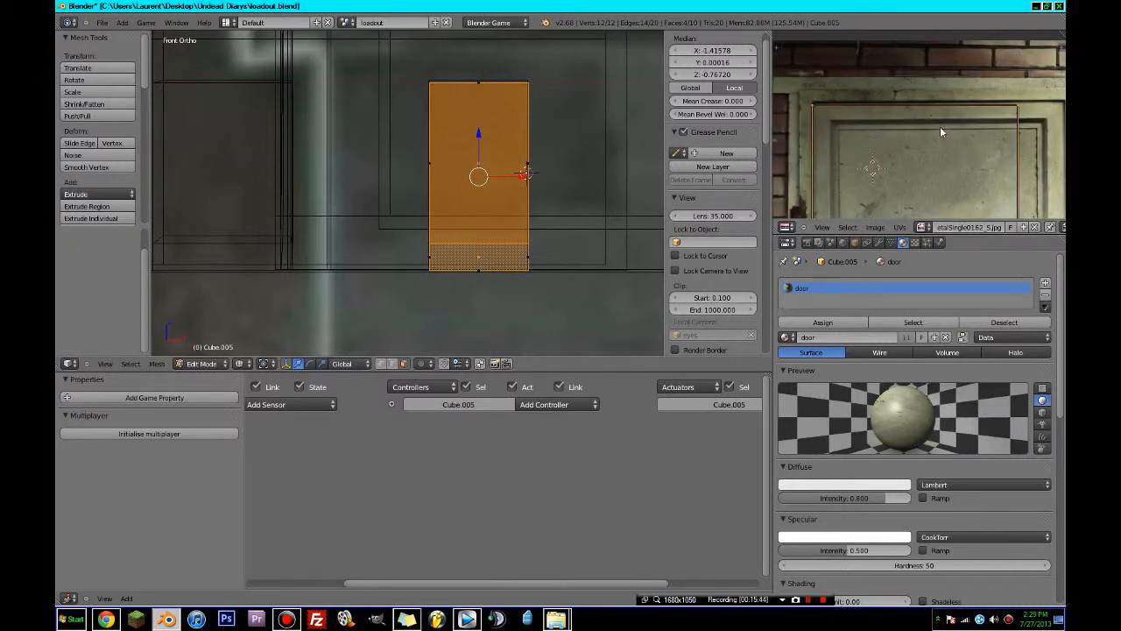
{"action": "key", "text": "g"}
{"action": "key", "text": "y"}
{"action": "left_click", "coordinate": [940, 123]}
- Move the right edge of the UV layout about 0.115 along X to the pictured door's right edge
{"action": "scroll", "coordinate": [911, 114], "scroll_direction": "down", "scroll_amount": 2}
{"action": "key", "text": "a"}
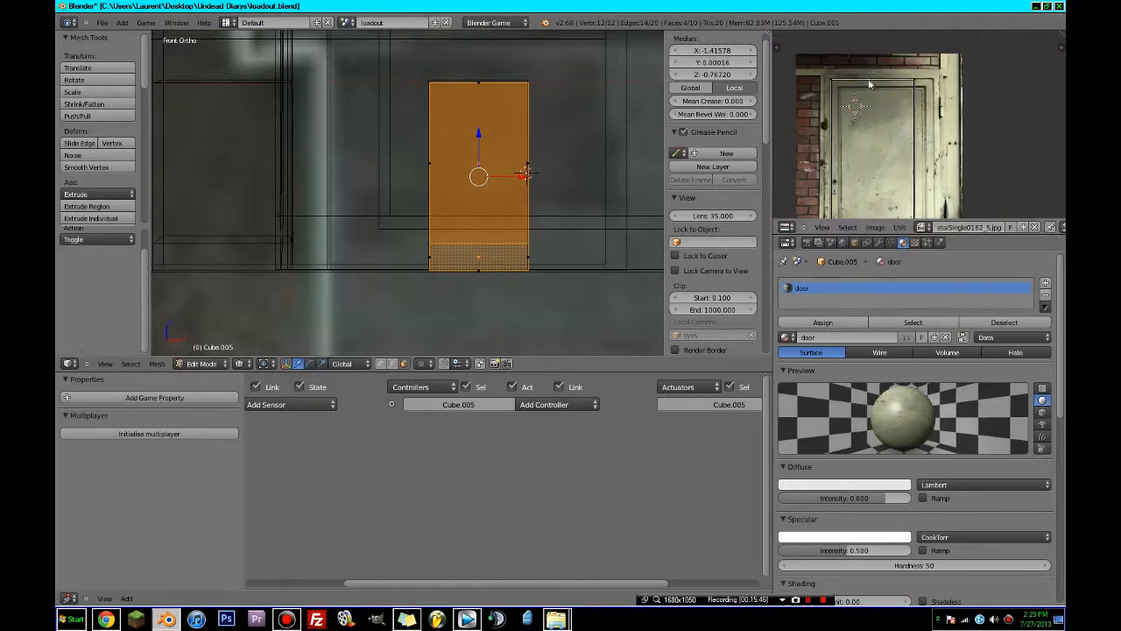
{"action": "scroll", "coordinate": [926, 166], "scroll_direction": "down", "scroll_amount": 4}
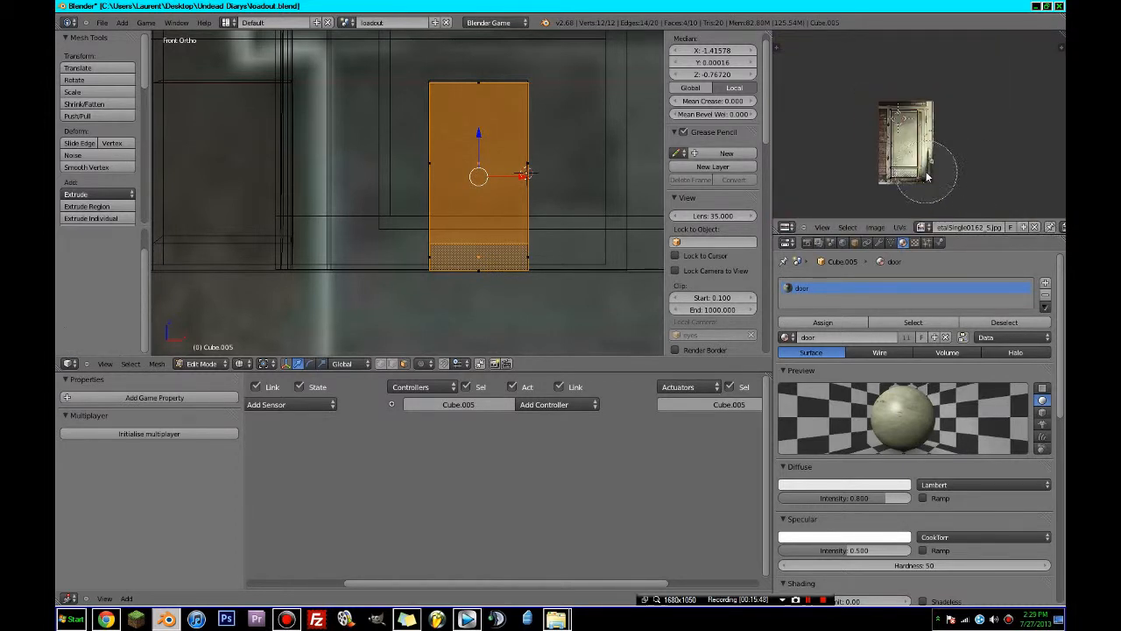
{"action": "scroll", "coordinate": [926, 171], "scroll_direction": "up", "scroll_amount": 8}
{"action": "scroll", "coordinate": [935, 143], "scroll_direction": "up", "scroll_amount": 2}
{"action": "key", "text": "g"}
{"action": "key", "text": "x"}
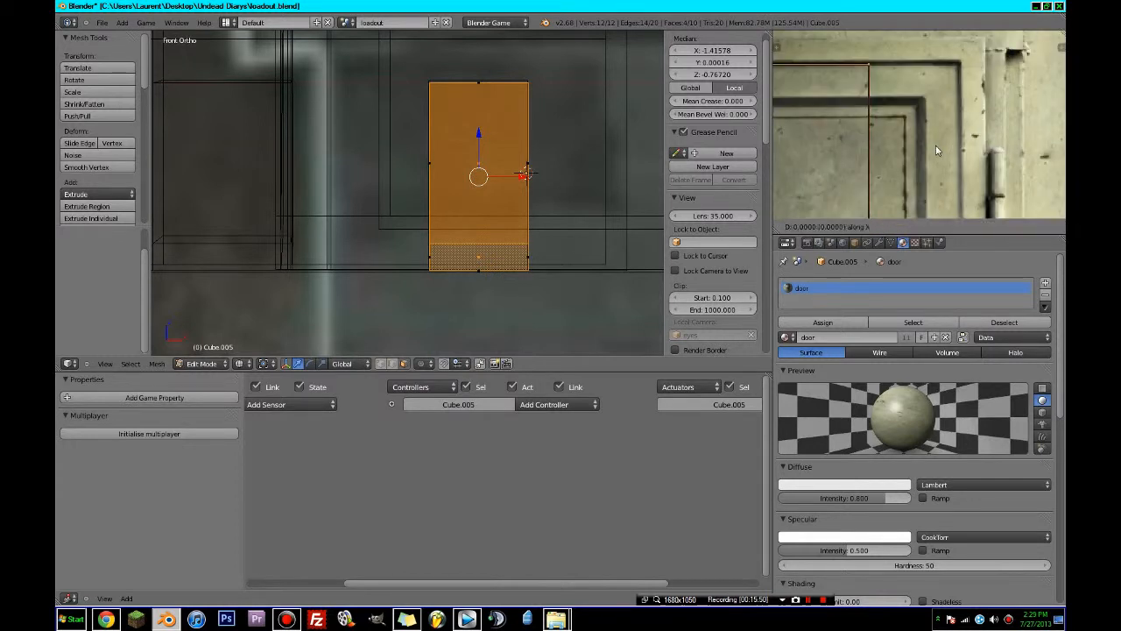
{"action": "left_click", "coordinate": [1030, 147]}
- Move the bottom UV vertices down along Y to the pictured door's lower edge and return to Object Mode
{"action": "key", "text": "a"}
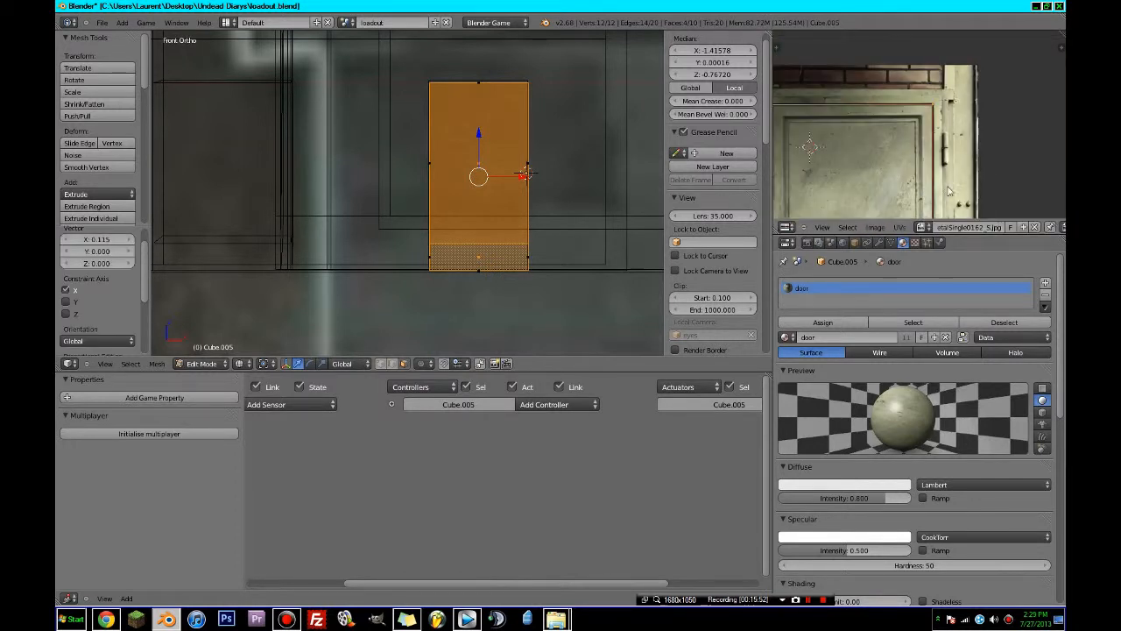
{"action": "scroll", "coordinate": [972, 110], "scroll_direction": "down", "scroll_amount": 3}
{"action": "key", "text": "c"}
{"action": "right_click", "coordinate": [894, 90]}
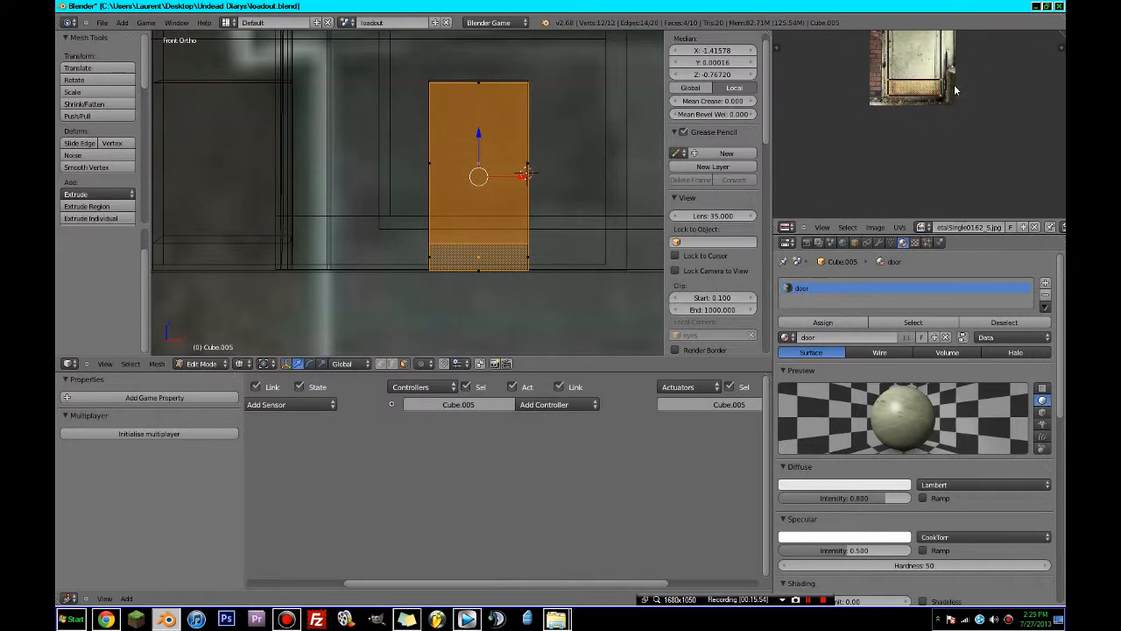
{"action": "scroll", "coordinate": [954, 84], "scroll_direction": "up", "scroll_amount": 6}
{"action": "scroll", "coordinate": [968, 141], "scroll_direction": "down", "scroll_amount": 3}
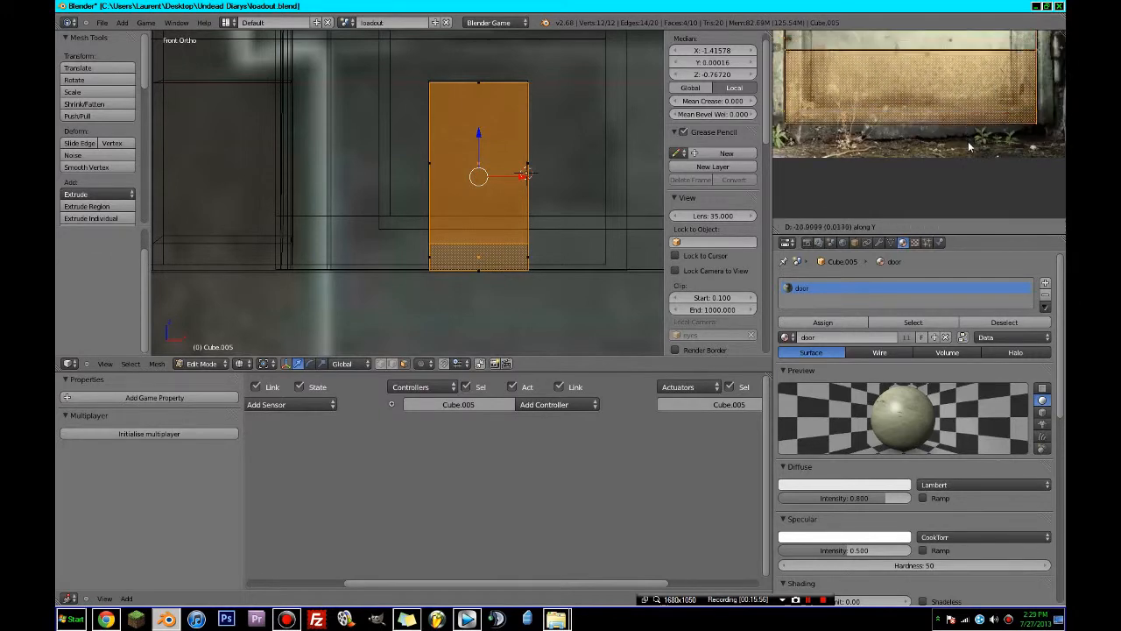
{"action": "key", "text": "Tab"}
{"action": "scroll", "coordinate": [523, 201], "scroll_direction": "down", "scroll_amount": 3}
{"action": "scroll", "coordinate": [523, 208], "scroll_direction": "down", "scroll_amount": 1}
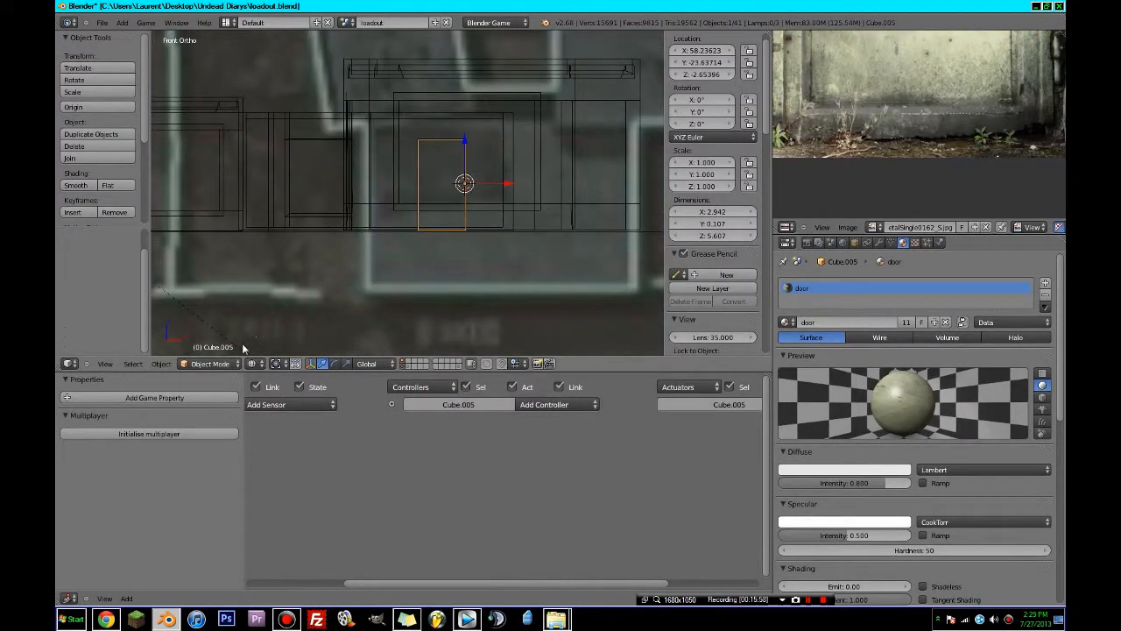
- Switch the 3D view to textured shading and try rotating the door about the Z axis
{"action": "left_click", "coordinate": [254, 364]}
{"action": "left_click", "coordinate": [269, 312]}
{"action": "mouse_move", "coordinate": [325, 255]}
{"action": "middle_mouse_down"}
{"action": "mouse_move", "coordinate": [360, 251]}
{"action": "mouse_move", "coordinate": [339, 253]}
{"action": "middle_mouse_up"}
{"action": "key", "text": "r"}
{"action": "key", "text": "z"}
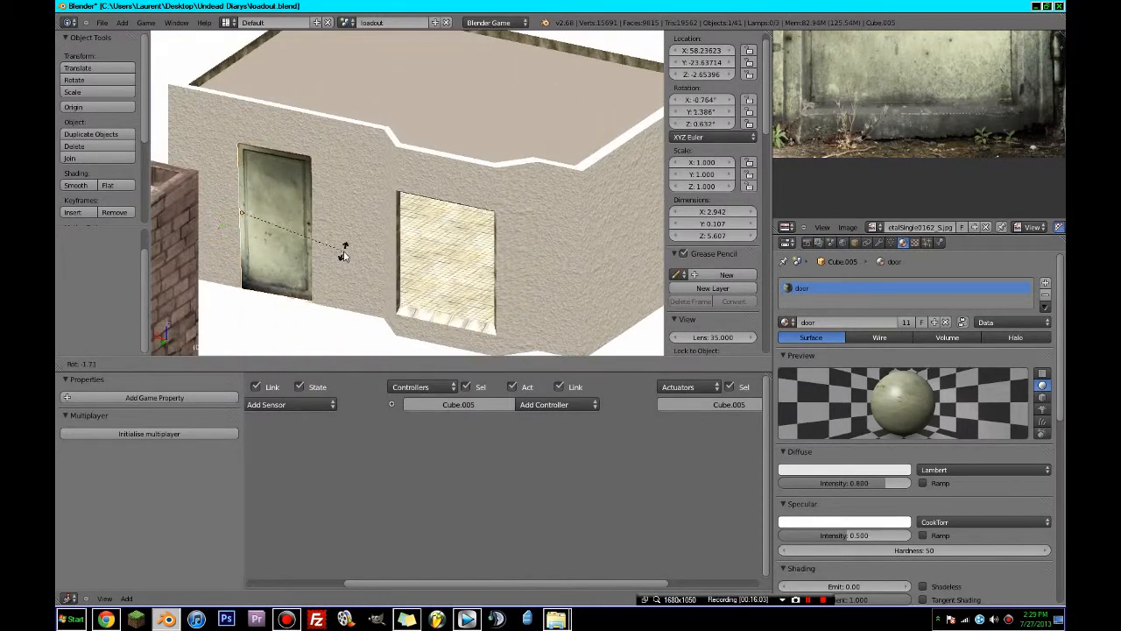
{"action": "left_click", "coordinate": [248, 279]}
{"action": "scroll", "coordinate": [255, 273], "scroll_direction": "up", "scroll_amount": 2}
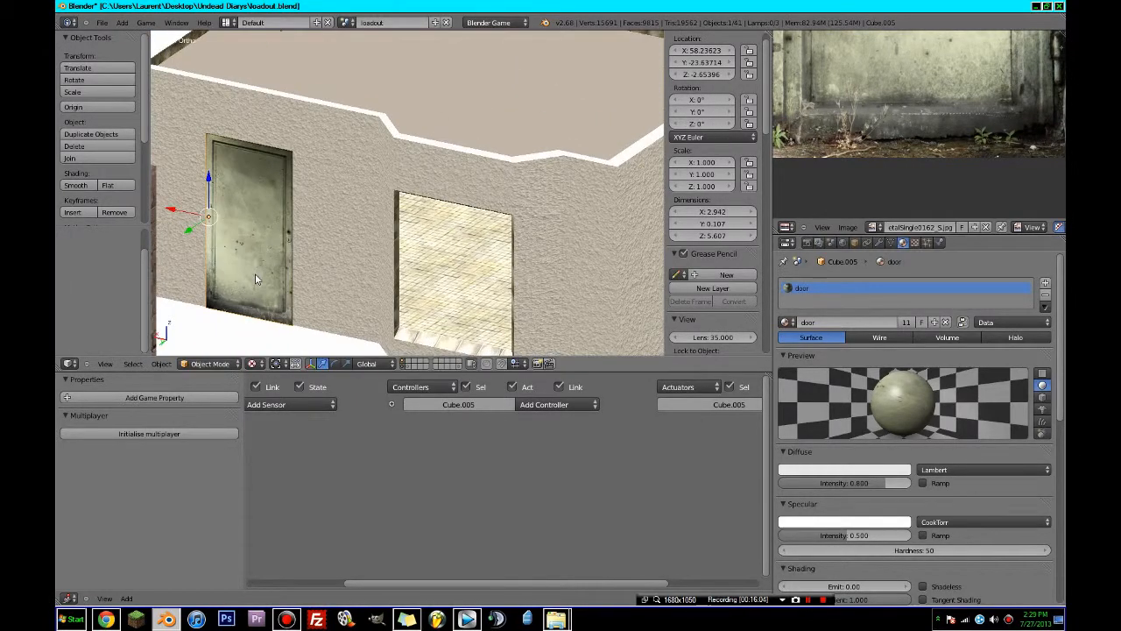
- Reopen the door mesh for editing and circle-select all of its faces in top wireframe view
{"action": "key", "text": "Tab"}
{"action": "key", "text": "z"}
{"action": "scroll", "coordinate": [308, 237], "scroll_direction": "up", "scroll_amount": 2}
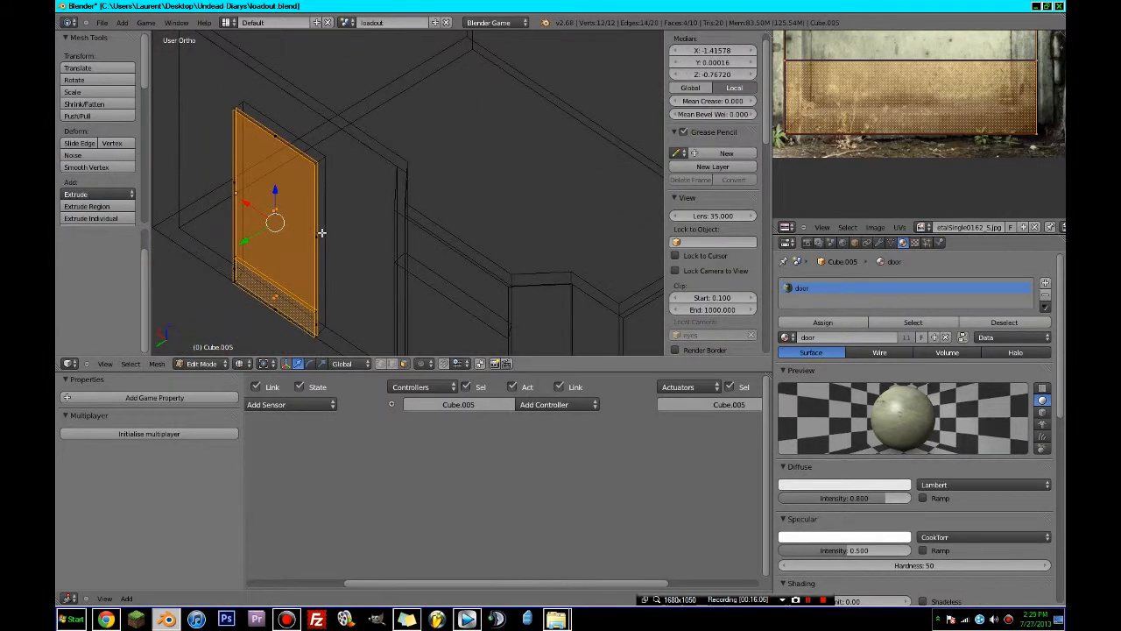
{"action": "key", "text": "KP_7"}
{"action": "key", "text": "z"}
{"action": "scroll", "coordinate": [427, 103], "scroll_direction": "up", "scroll_amount": 2}
{"action": "middle_click_drag", "start_coordinate": [428, 98], "coordinate": [423, 250], "text": "shift"}
{"action": "scroll", "coordinate": [423, 250], "scroll_direction": "up", "scroll_amount": 3}
{"action": "key", "text": "a"}
{"action": "key", "text": "c"}
{"action": "left_click", "coordinate": [332, 216]}
{"action": "left_click_drag", "start_coordinate": [363, 215], "coordinate": [586, 215]}
{"action": "right_click", "coordinate": [586, 214]}
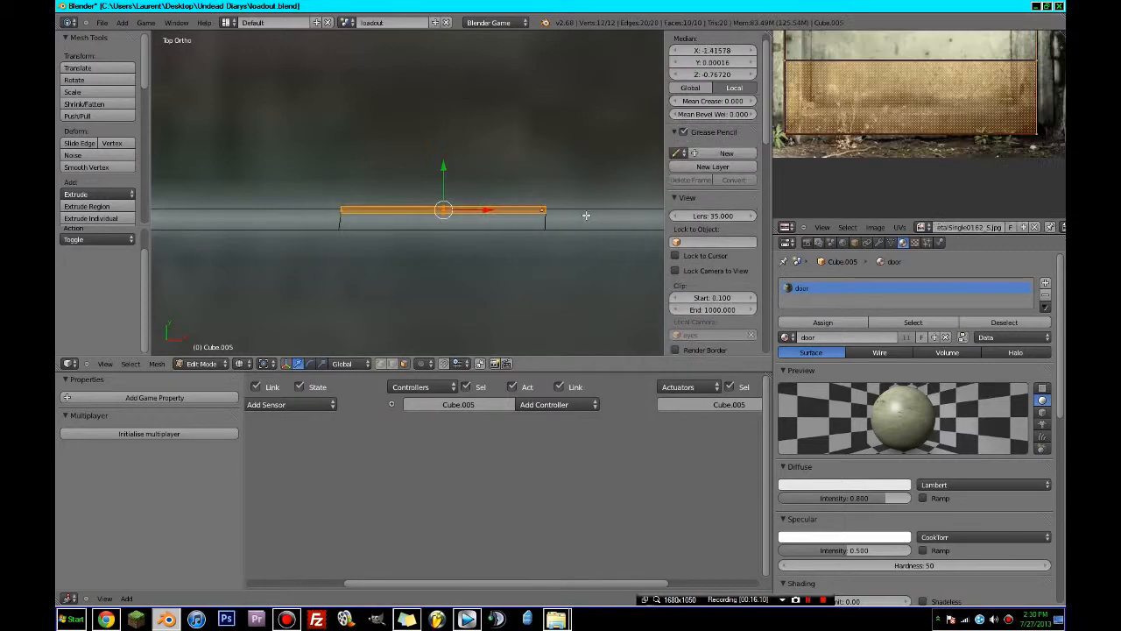
- Deselect the door's large front and back faces in front view, keeping only the thin side faces selected
{"action": "key", "text": "KP_3"}
{"action": "key", "text": "KP_1"}
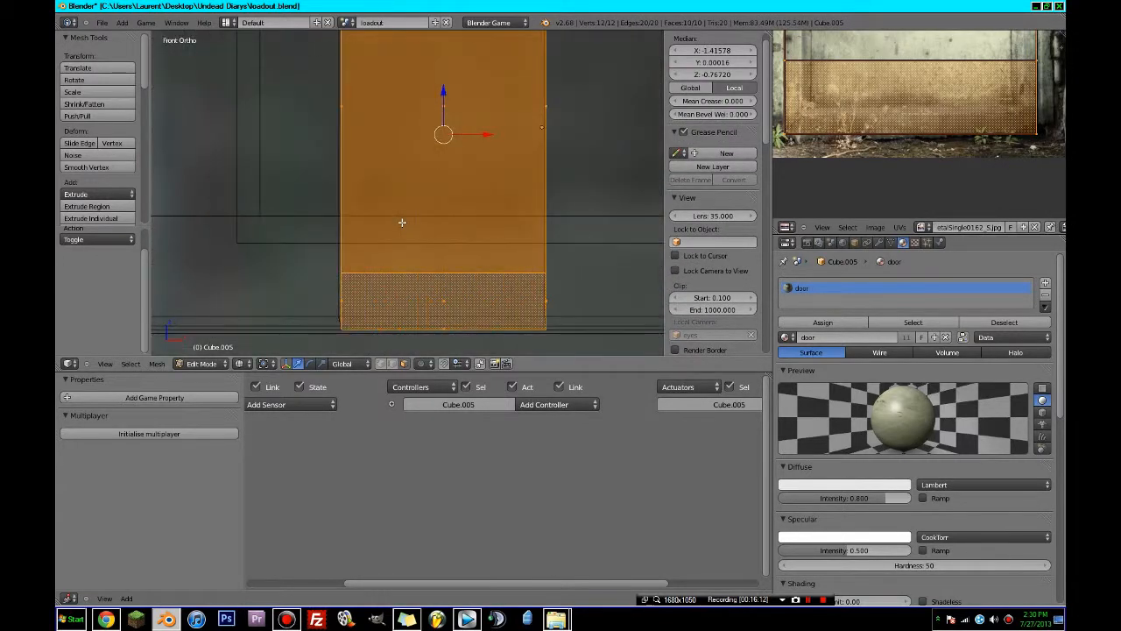
{"action": "scroll", "coordinate": [402, 222], "scroll_direction": "down", "scroll_amount": 2}
{"action": "key", "text": "c"}
{"action": "middle_click_drag", "start_coordinate": [425, 218], "coordinate": [429, 114]}
{"action": "right_click", "coordinate": [473, 158]}
{"action": "scroll", "coordinate": [491, 183], "scroll_direction": "down", "scroll_amount": 4}
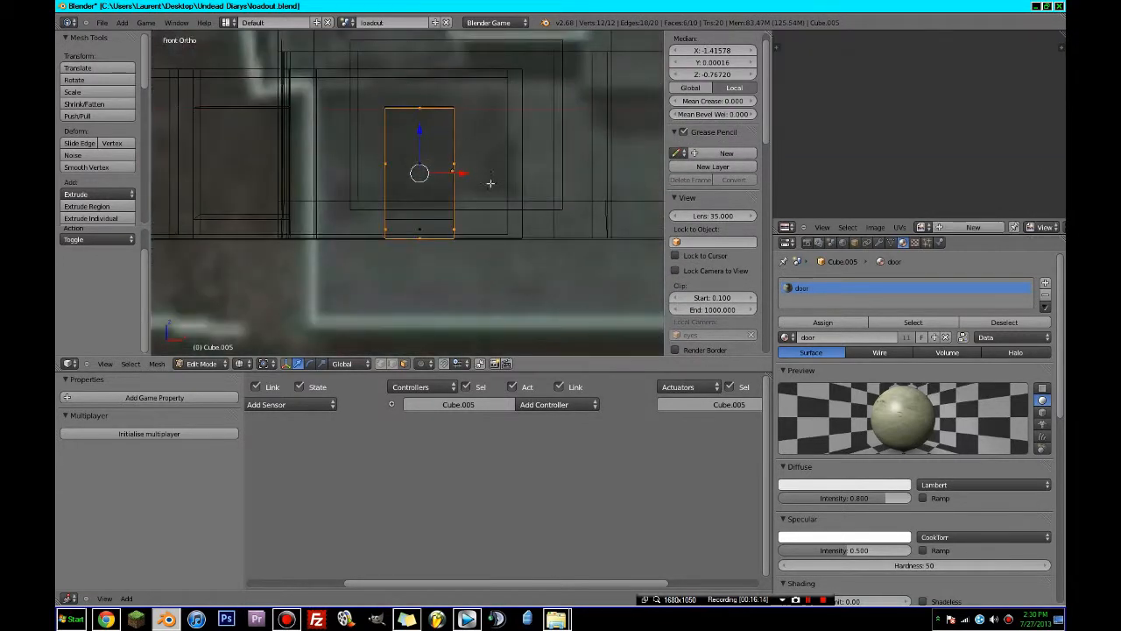
- Try a standard Unwrap on the door's thin side faces
{"action": "key", "text": "u"}
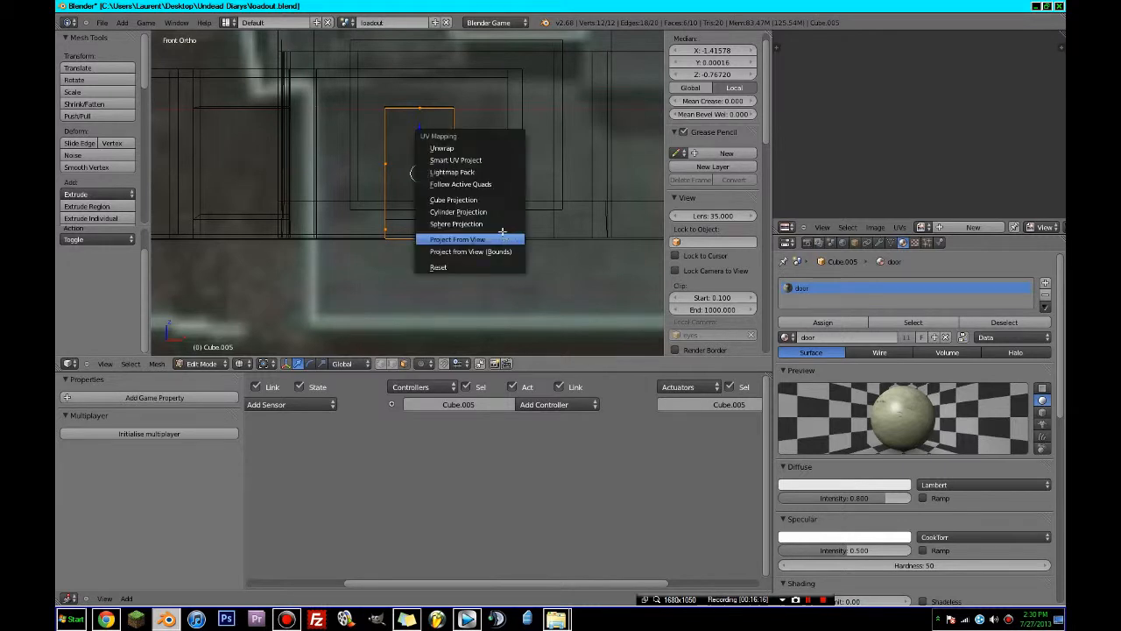
{"action": "left_click", "coordinate": [463, 143]}
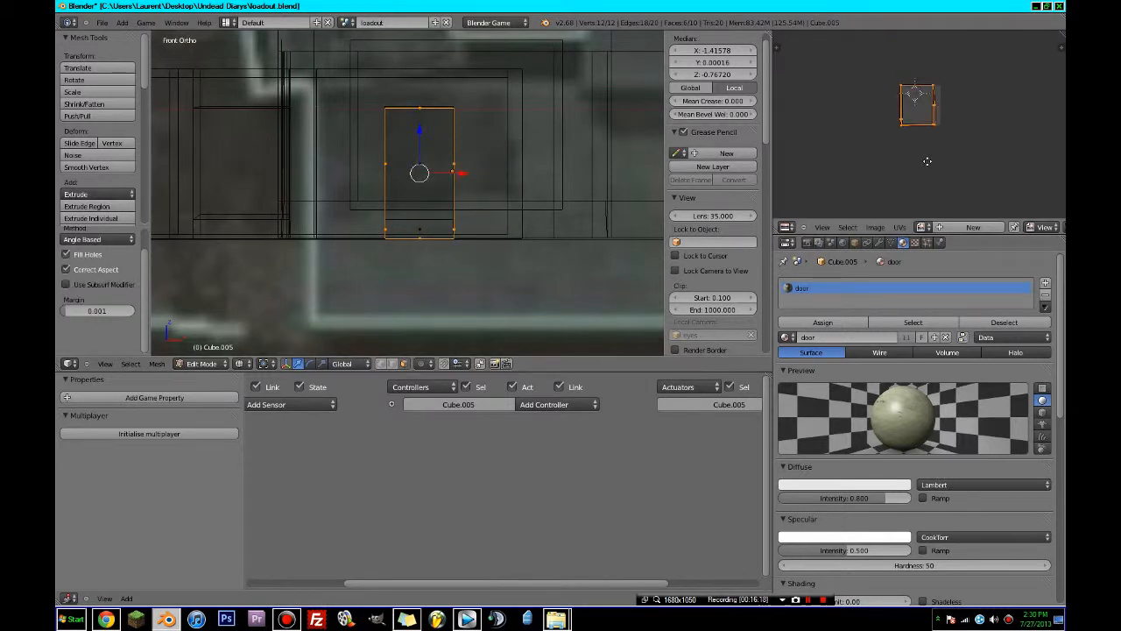
{"action": "scroll", "coordinate": [921, 166], "scroll_direction": "up", "scroll_amount": 2}
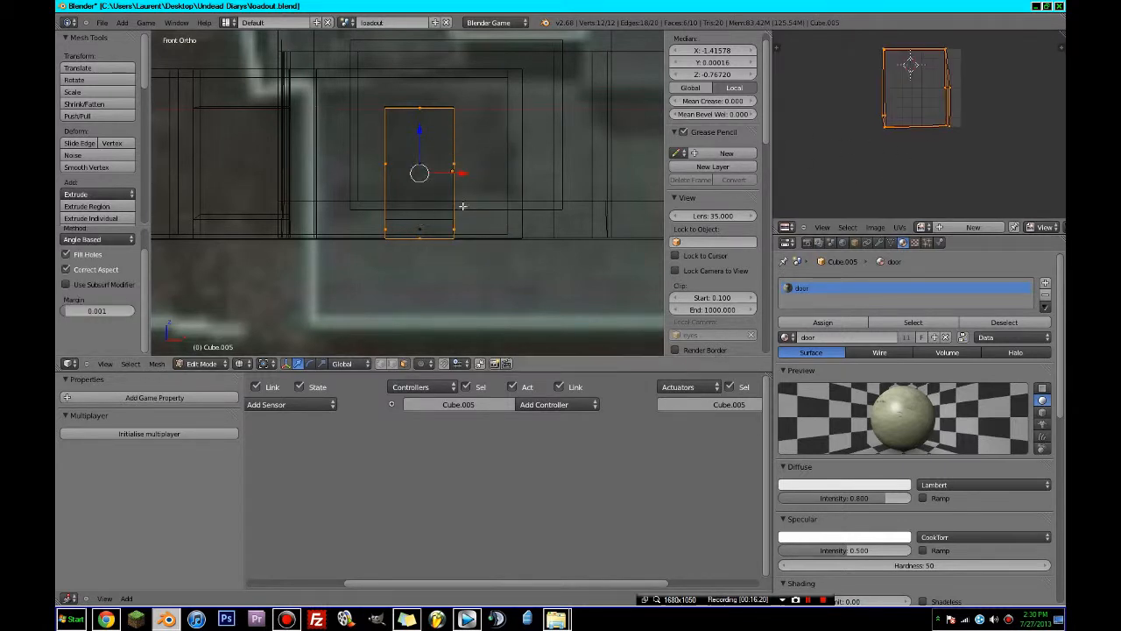
- UV-map the door's thin side faces with Project From View in top view
{"action": "key", "text": "KP_7"}
{"action": "key", "text": "u"}
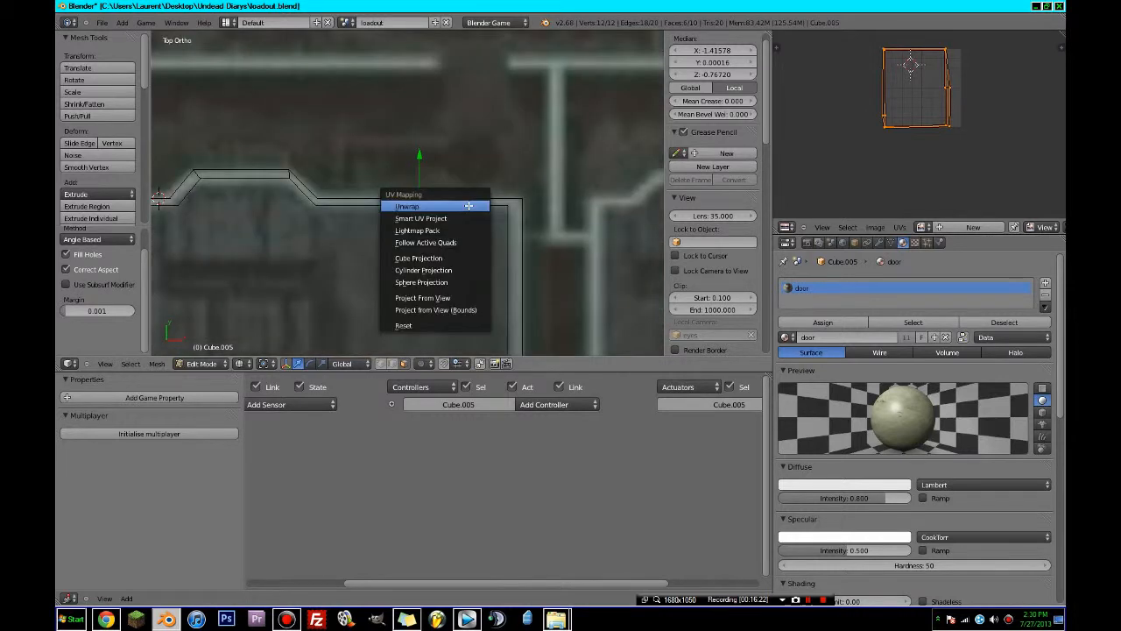
{"action": "left_click", "coordinate": [450, 285]}
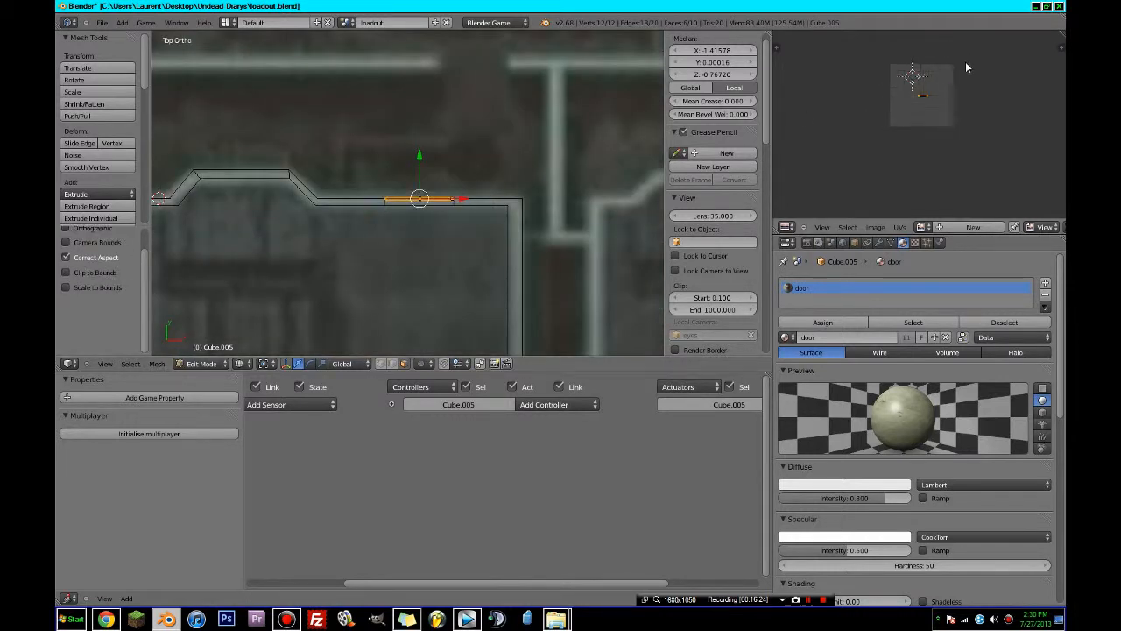
- Scale the side-face UVs up by about 4.611 and assign the image DoorsMetalSingle0162_S.jpg to them
{"action": "key", "text": "s"}
{"action": "left_click", "coordinate": [1055, 174]}
{"action": "left_click", "coordinate": [922, 227]}
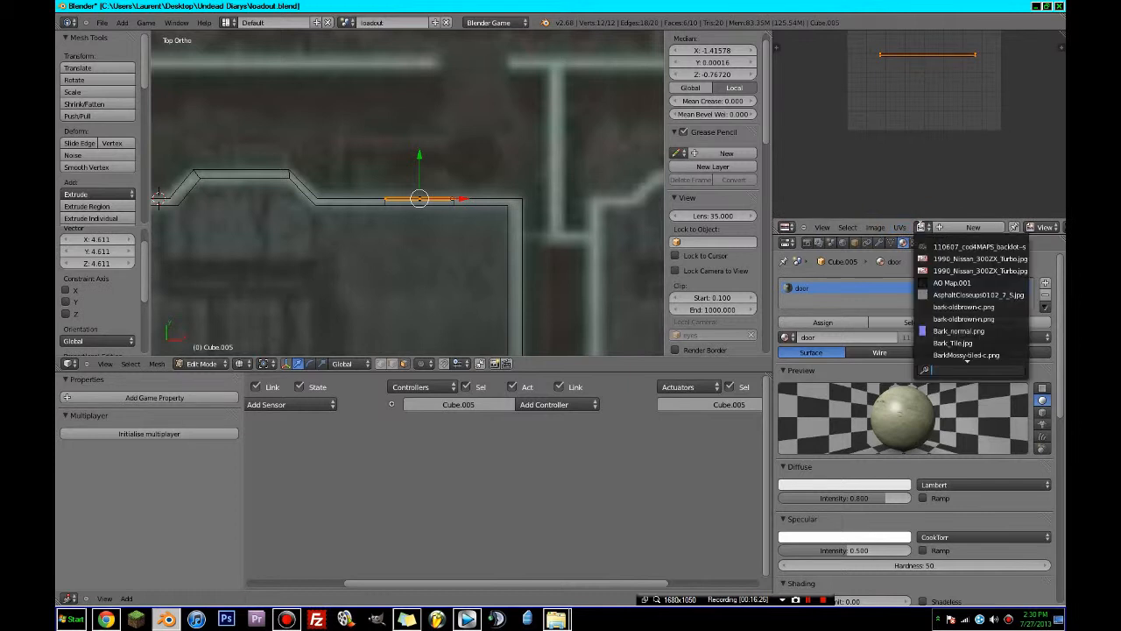
{"action": "type", "text": "doo"}
{"action": "left_click", "coordinate": [977, 258]}
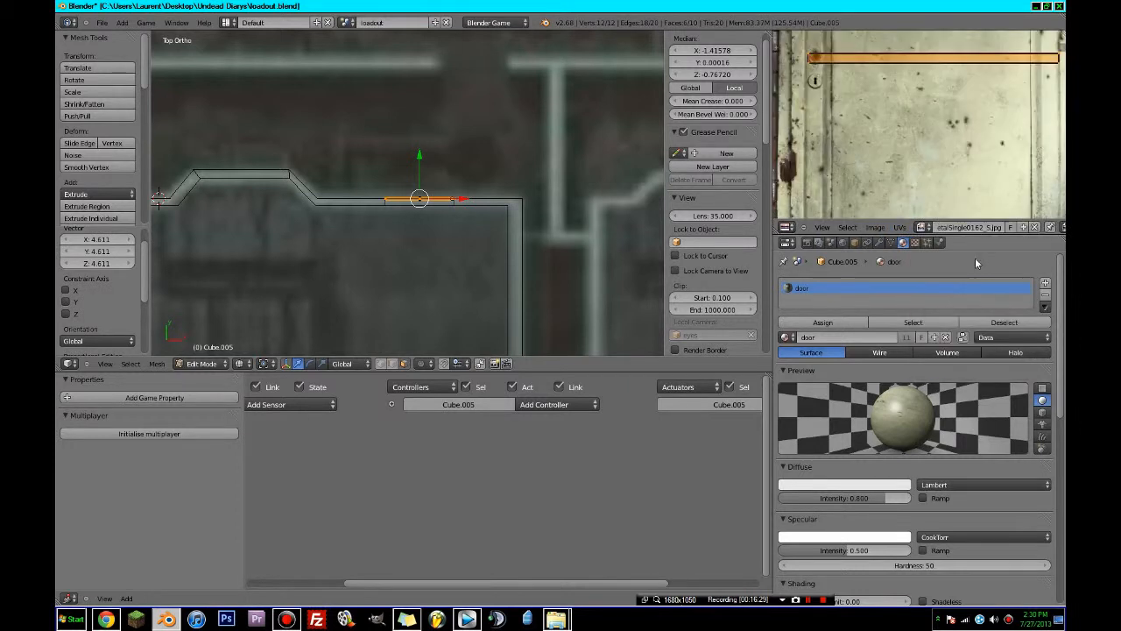
- Move the door's side-face UVs onto the upper frame edge of the door image, about 0.651 along Y
{"action": "middle_click_drag", "start_coordinate": [997, 106], "coordinate": [985, 236]}
{"action": "key", "text": "g"}
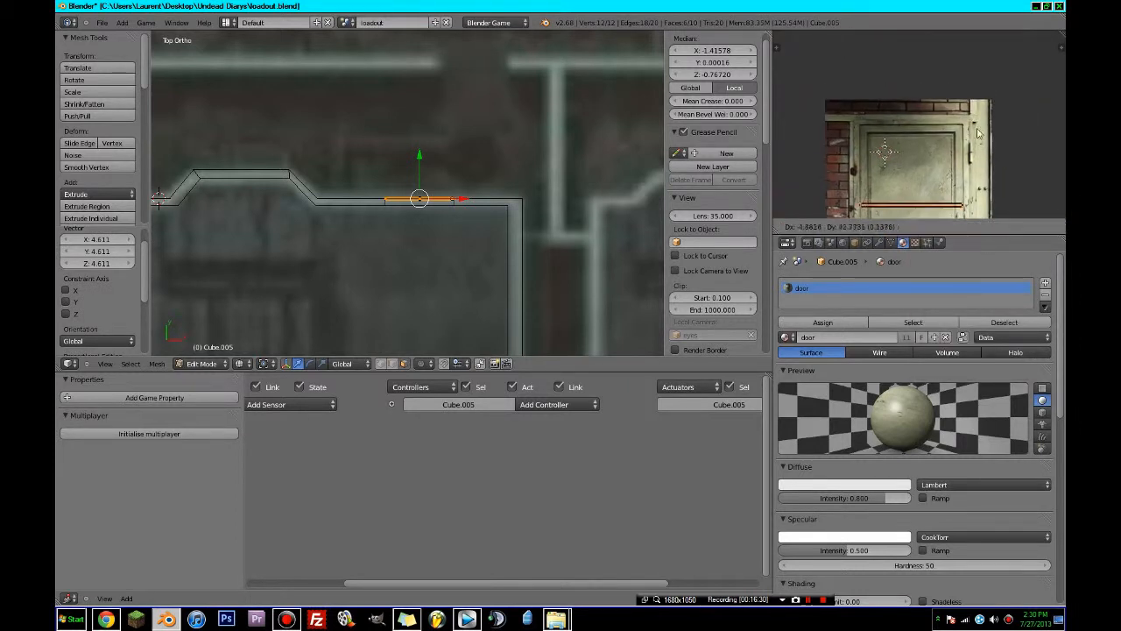
{"action": "left_click", "coordinate": [977, 57]}
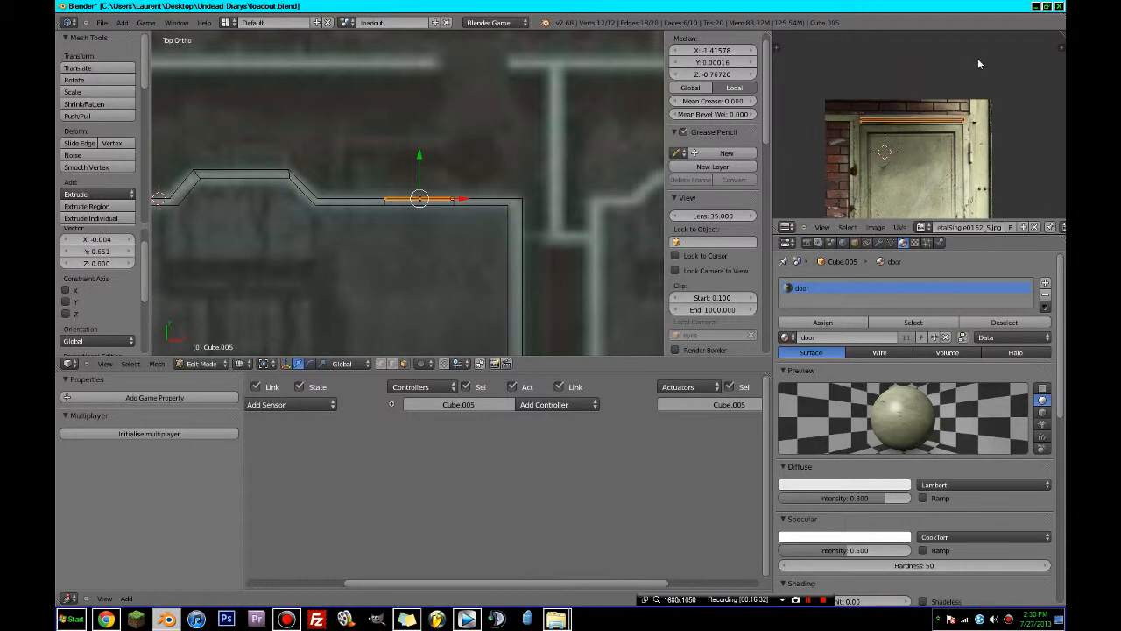
- Deselect the door's top and bottom faces in right view and UV-map the remaining side faces with Project From View
{"action": "key", "text": "KP_3"}
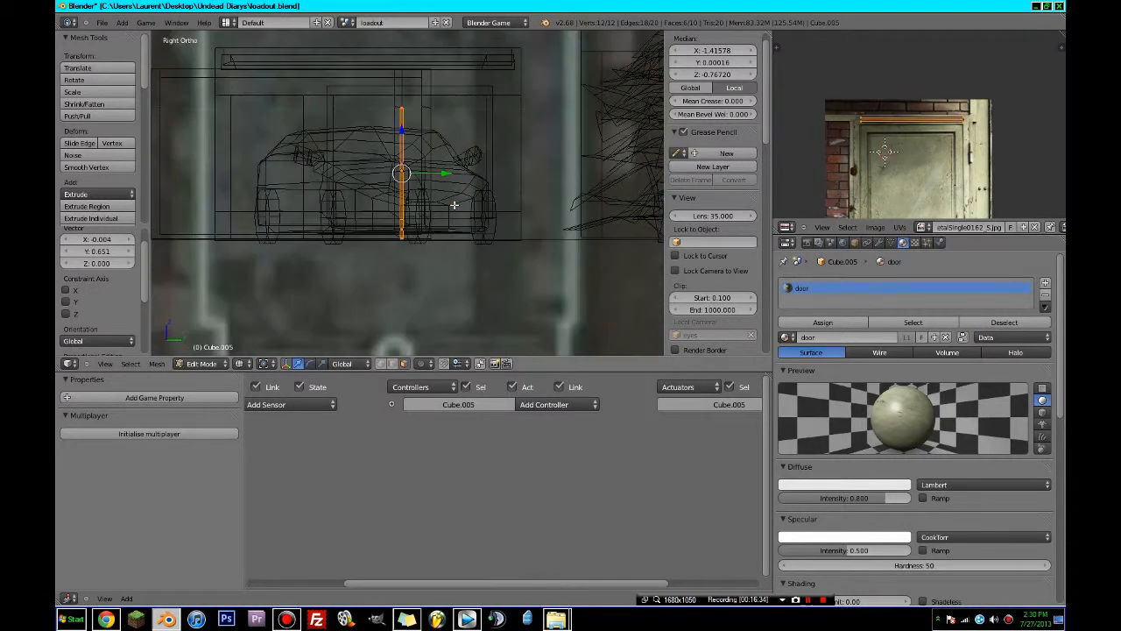
{"action": "key", "text": "c"}
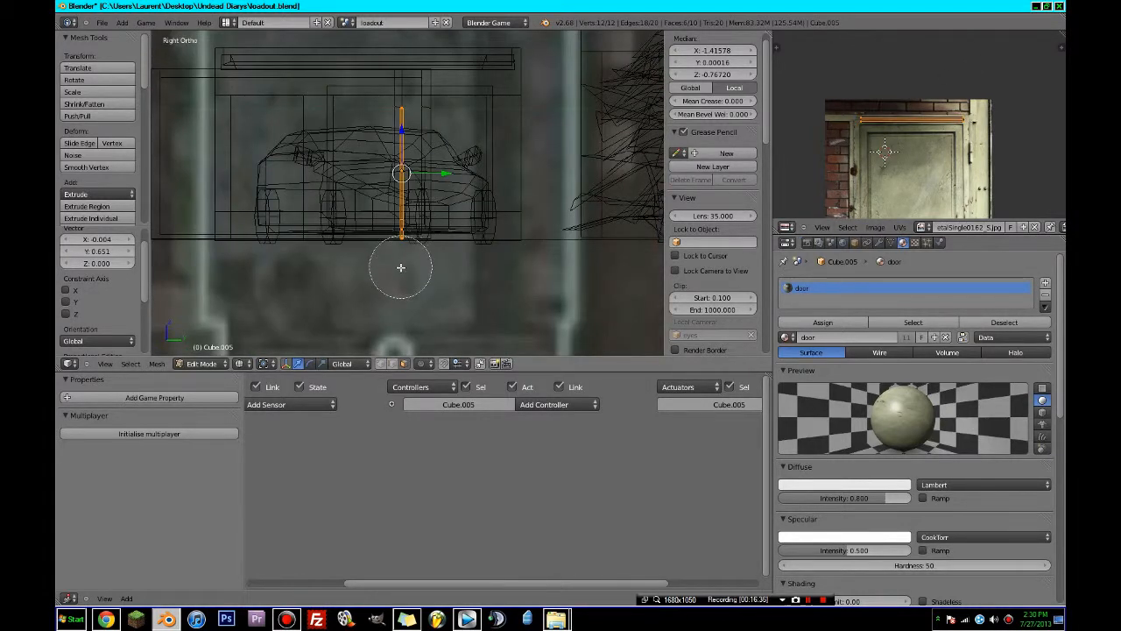
{"action": "left_click", "coordinate": [404, 78]}
{"action": "key", "text": "ctrl+Tab"}
{"action": "key", "text": "Escape"}
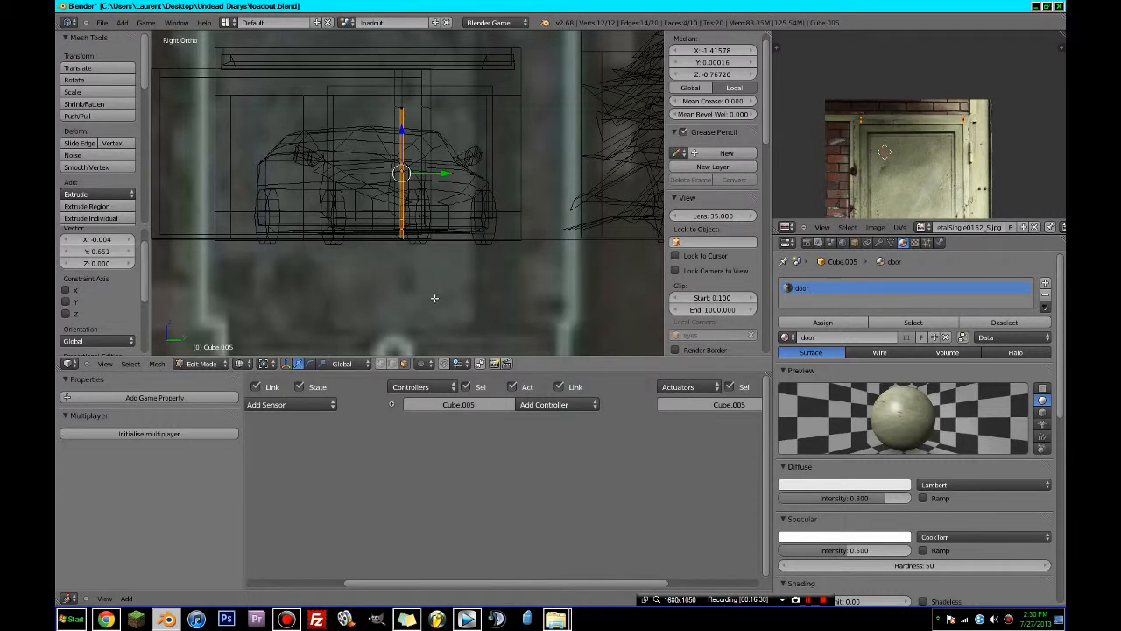
{"action": "key", "text": "u"}
{"action": "left_click", "coordinate": [435, 299]}
- Enlarge the vertical side-face UVs and position them along the door's long edge in the metal door image
{"action": "scroll", "coordinate": [941, 157], "scroll_direction": "down", "scroll_amount": 4}
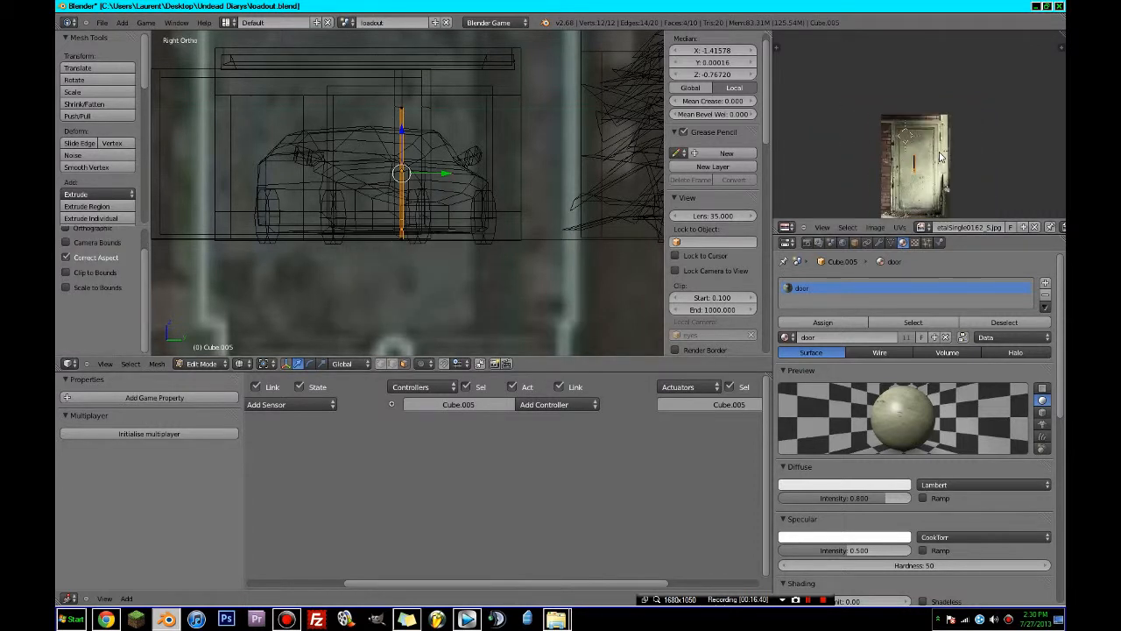
{"action": "key", "text": "g"}
{"action": "left_click", "coordinate": [931, 112]}
{"action": "key", "text": "g"}
{"action": "left_click", "coordinate": [938, 95]}
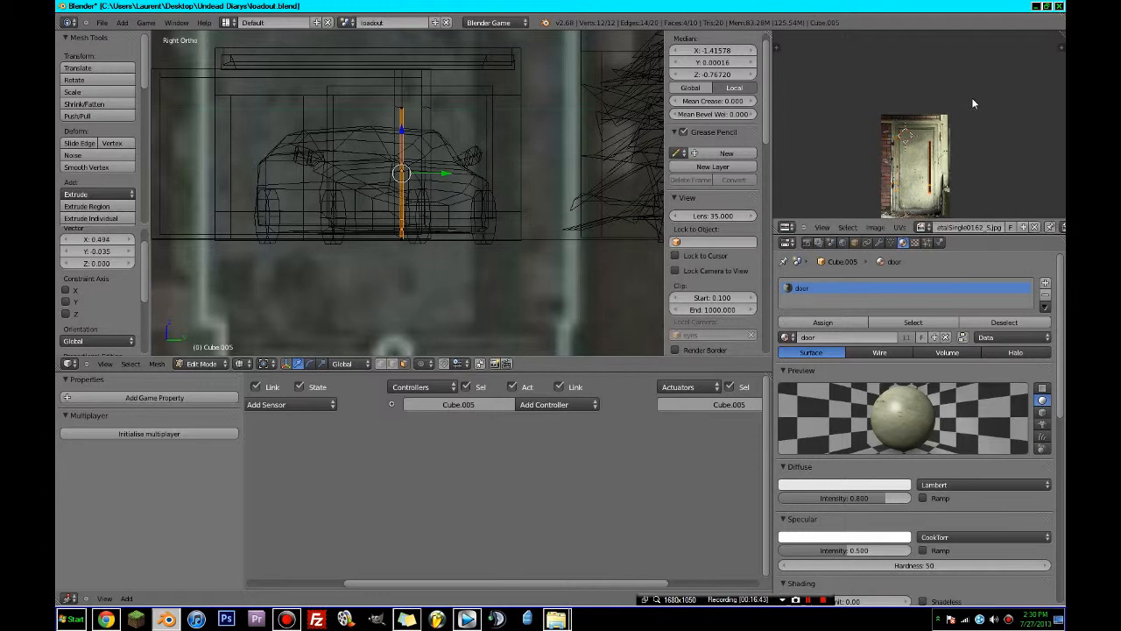
{"action": "scroll", "coordinate": [972, 104], "scroll_direction": "up", "scroll_amount": 6}
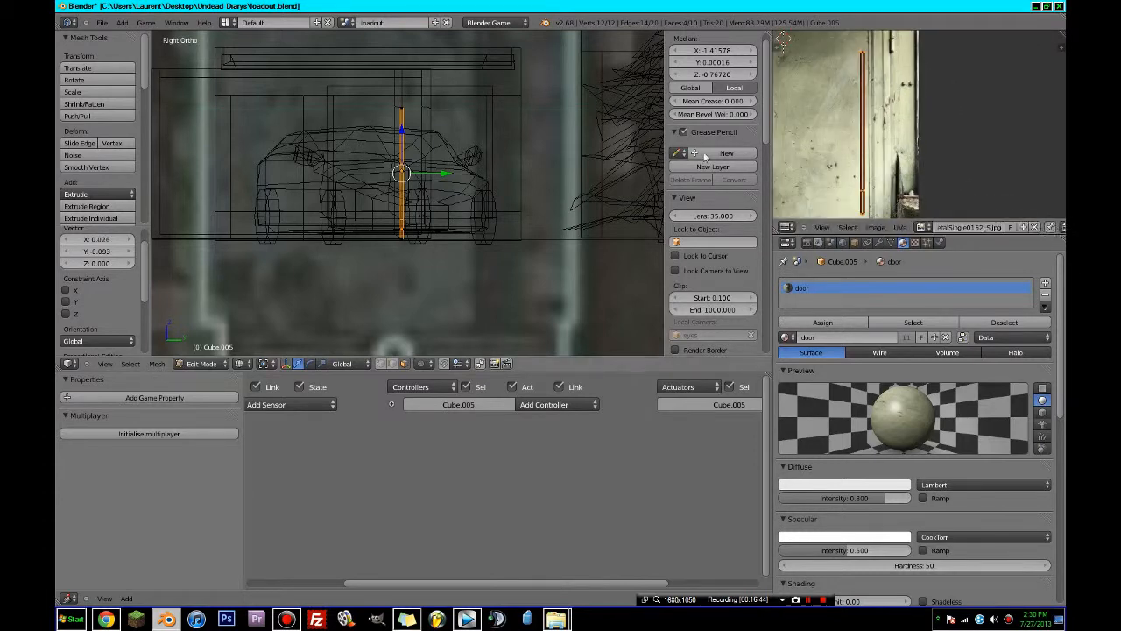
- Display the scene in Texture shading to show the door in the building's wall
{"action": "left_click", "coordinate": [242, 363]}
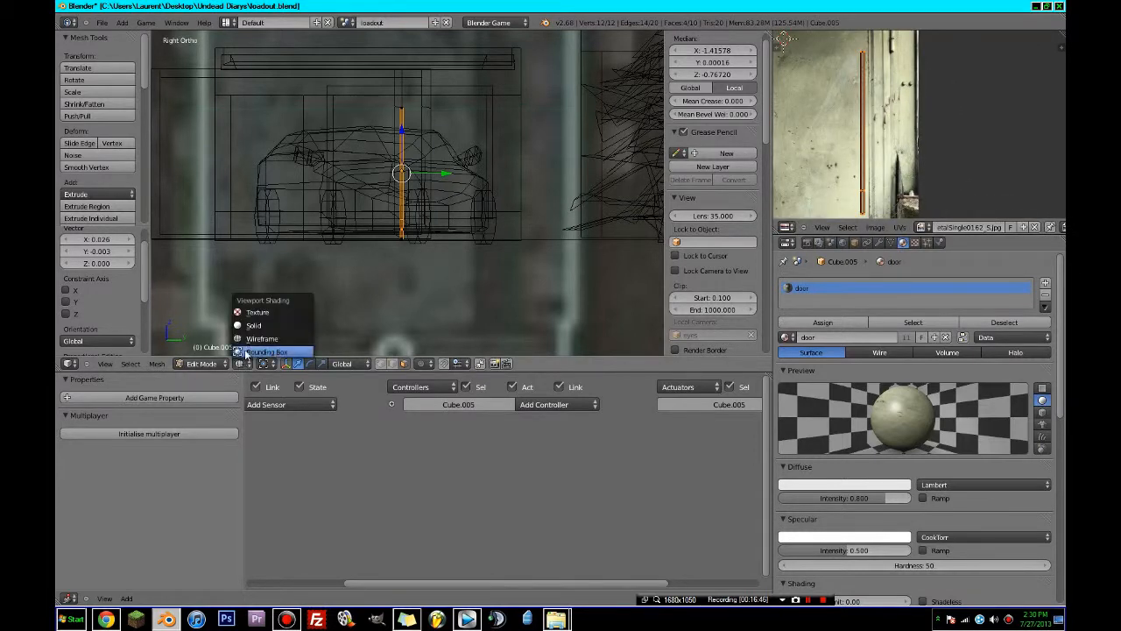
{"action": "left_click", "coordinate": [260, 316]}
{"action": "middle_click_drag", "start_coordinate": [260, 316], "coordinate": [283, 287]}
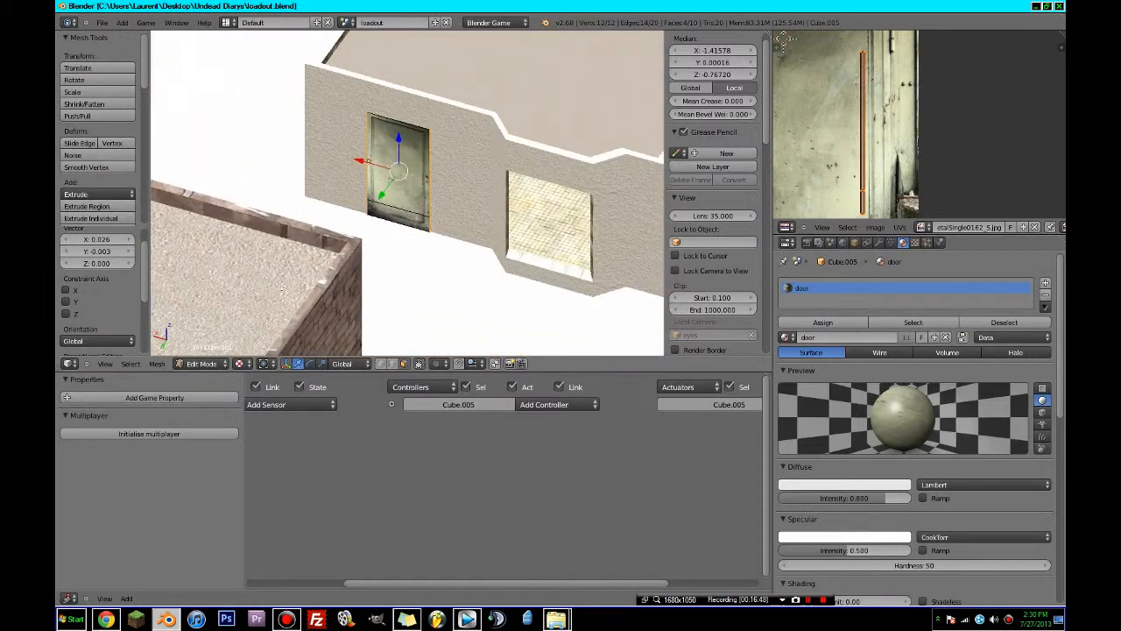
- Try rotating the door about the global Z axis, in Edit Mode and as a whole object, to test its swing
{"action": "key", "text": "r"}
{"action": "key", "text": "z"}
{"action": "key", "text": "Escape"}
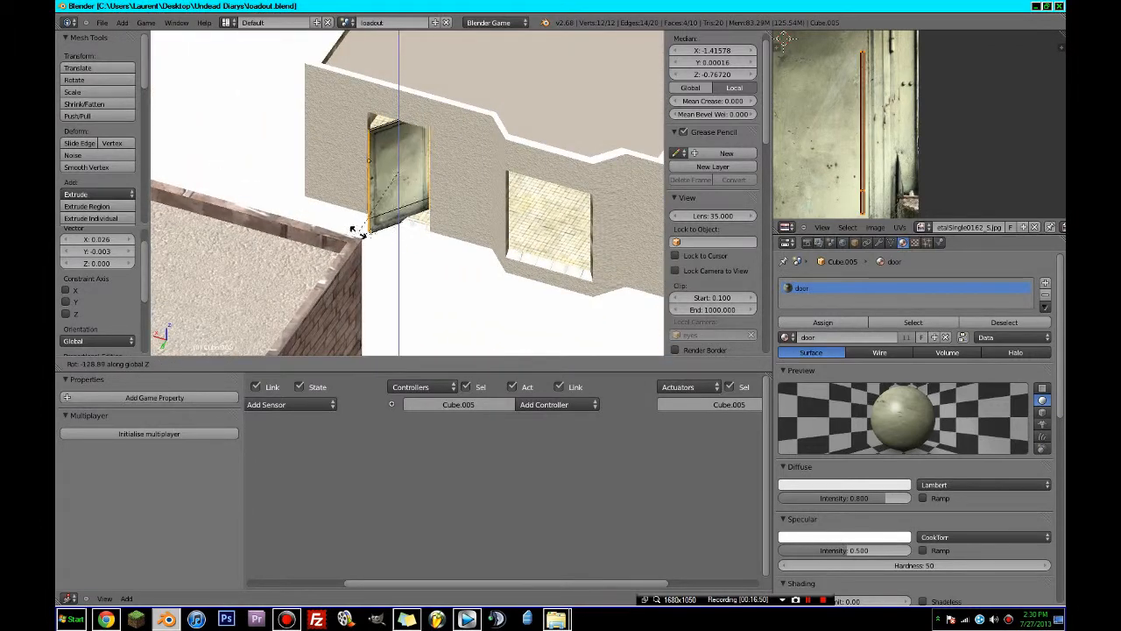
{"action": "key", "text": "Tab"}
{"action": "key", "text": "r"}
{"action": "key", "text": "z"}
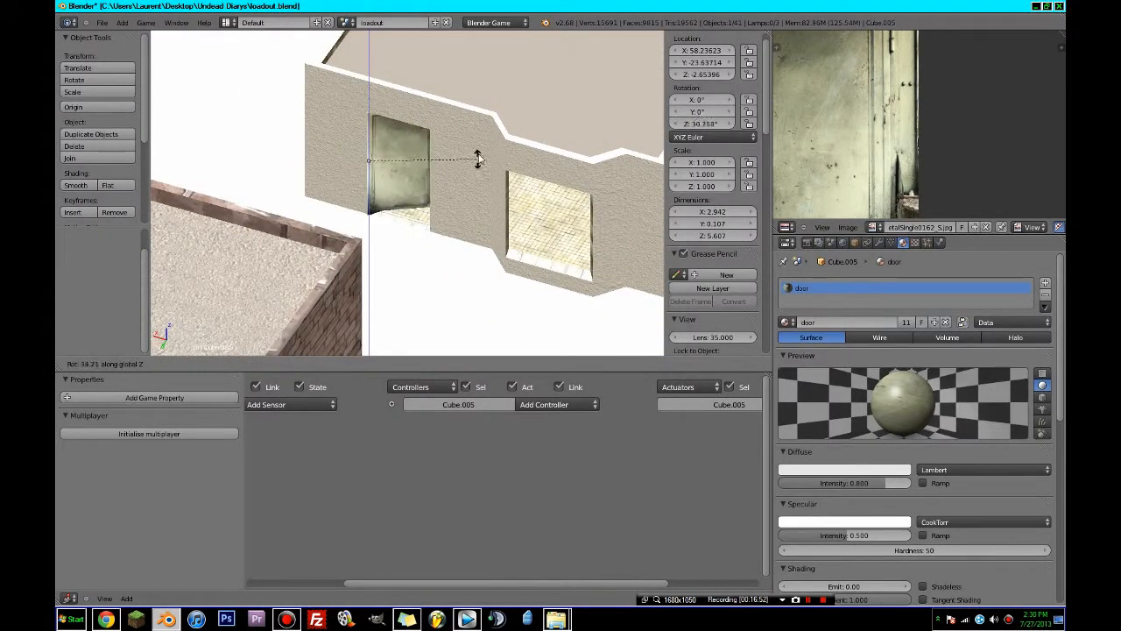
{"action": "left_click", "coordinate": [415, 260]}
- Save loadout.blend over the existing file
{"action": "key", "text": "ctrl+s"}
{"action": "left_click", "coordinate": [415, 256]}
- Select the four inner faces surrounding the window opening in the building Cube.004
{"action": "middle_click_drag", "start_coordinate": [421, 260], "coordinate": [346, 267]}
{"action": "right_click", "coordinate": [402, 199]}
{"action": "key", "text": "Tab"}
{"action": "right_click", "coordinate": [548, 281], "text": "shift"}
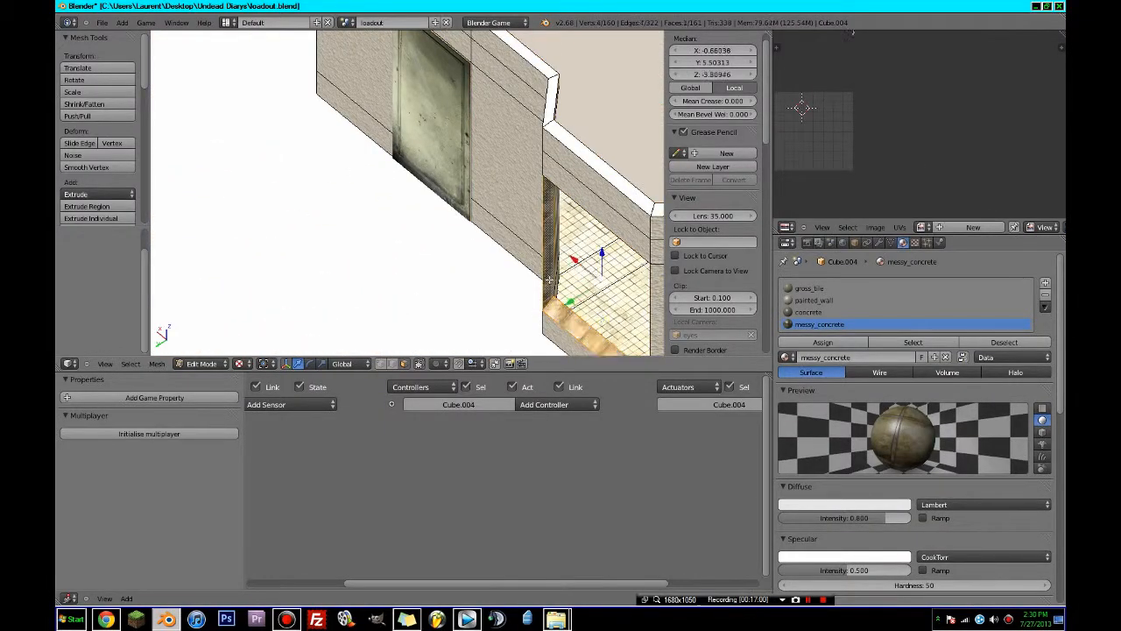
{"action": "middle_click_drag", "start_coordinate": [547, 278], "coordinate": [681, 252]}
{"action": "right_click", "coordinate": [568, 130], "text": "shift"}
{"action": "mouse_move", "coordinate": [579, 136]}
{"action": "middle_mouse_down"}
{"action": "mouse_move", "coordinate": [534, 94]}
{"action": "mouse_move", "coordinate": [390, 93]}
{"action": "mouse_move", "coordinate": [418, 105]}
{"action": "mouse_move", "coordinate": [431, 96]}
{"action": "mouse_move", "coordinate": [450, 140]}
{"action": "middle_mouse_up"}
{"action": "key", "text": "z"}
{"action": "right_click", "coordinate": [571, 231], "text": "shift"}
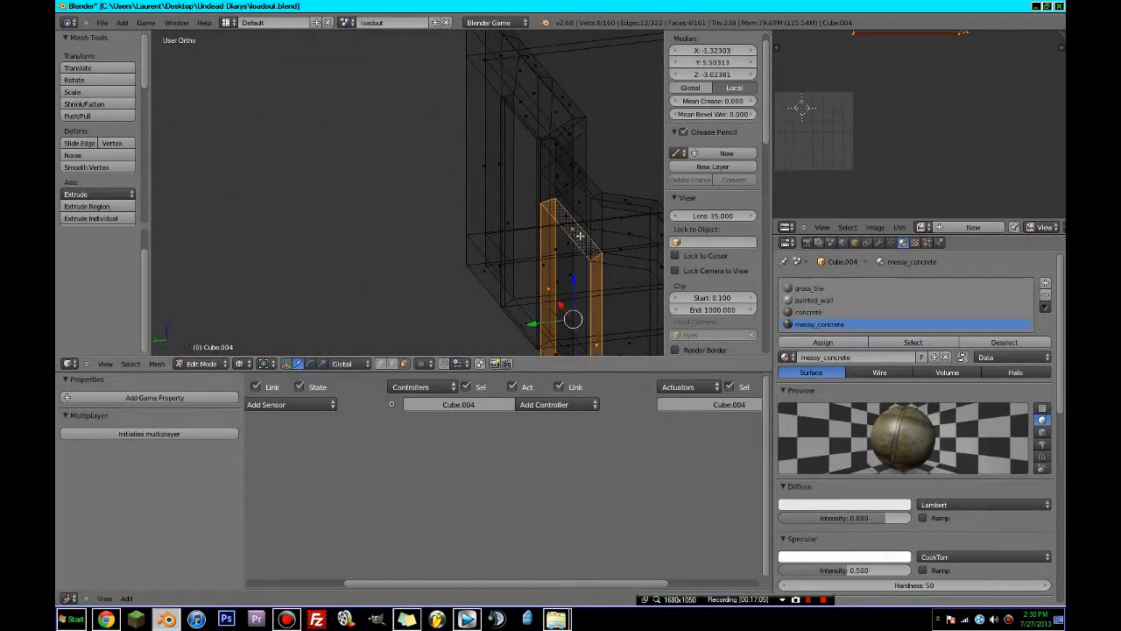
- Assign the painted_wall material to the window opening's inner faces and restore Texture shading
{"action": "key", "text": "z"}
{"action": "left_click", "coordinate": [814, 299]}
{"action": "left_click", "coordinate": [812, 342]}
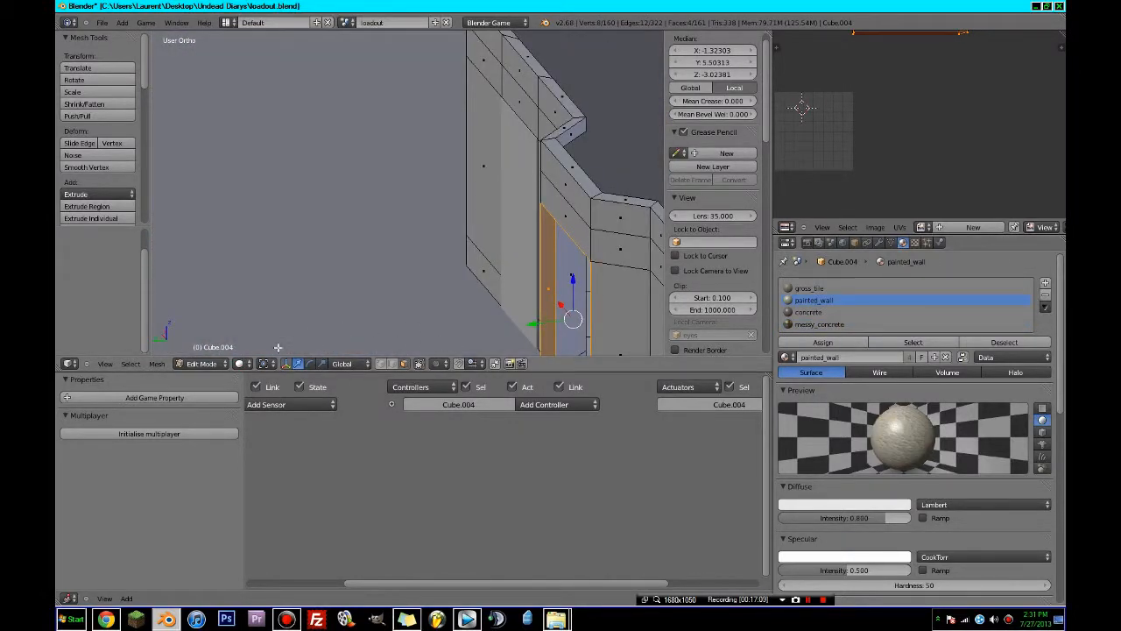
{"action": "left_click", "coordinate": [239, 363]}
{"action": "left_click", "coordinate": [254, 310]}
{"action": "scroll", "coordinate": [384, 300], "scroll_direction": "down", "scroll_amount": 2}
{"action": "middle_click_drag", "start_coordinate": [383, 301], "coordinate": [415, 300]}
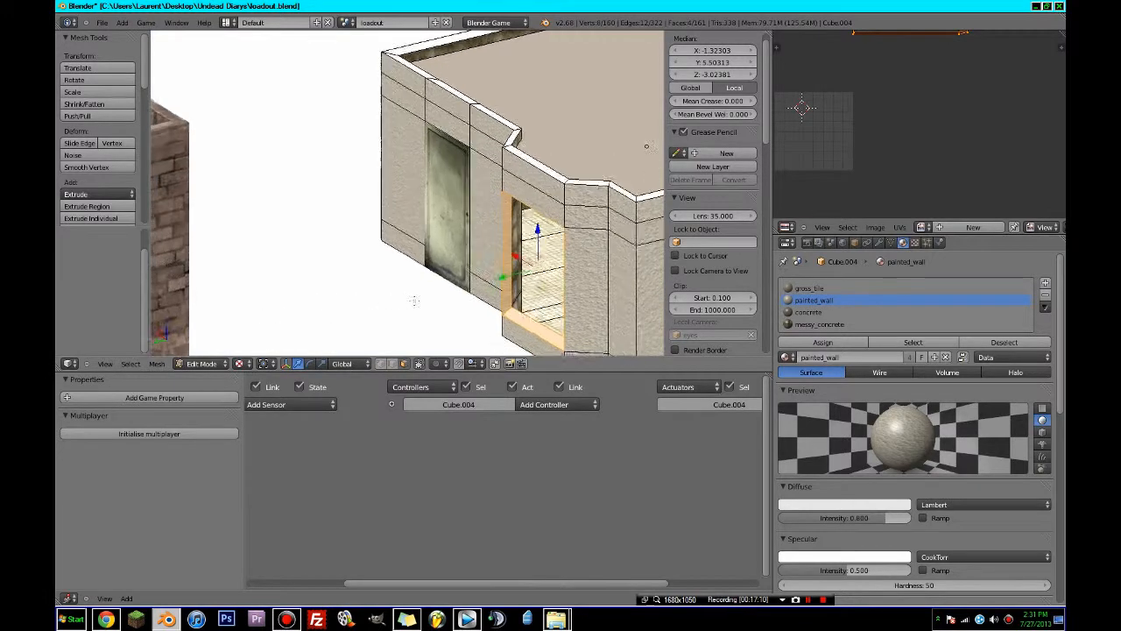
{"action": "scroll", "coordinate": [839, 163], "scroll_direction": "down", "scroll_amount": 4}
{"action": "middle_click_drag", "start_coordinate": [940, 82], "coordinate": [876, 145]}
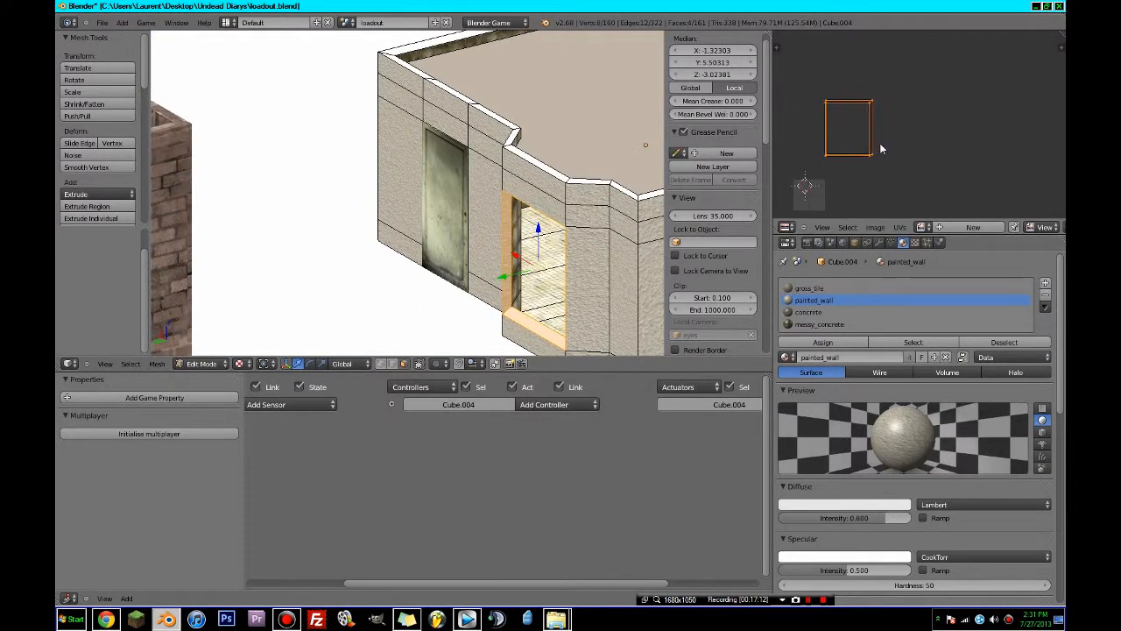
{"action": "key", "text": "s"}
{"action": "right_click", "coordinate": [976, 173]}
- Add a plane to the building's mesh with nothing else selected
{"action": "key", "text": "Tab"}
{"action": "middle_click_drag", "start_coordinate": [534, 193], "coordinate": [656, 203]}
{"action": "middle_click_drag", "start_coordinate": [438, 180], "coordinate": [494, 171]}
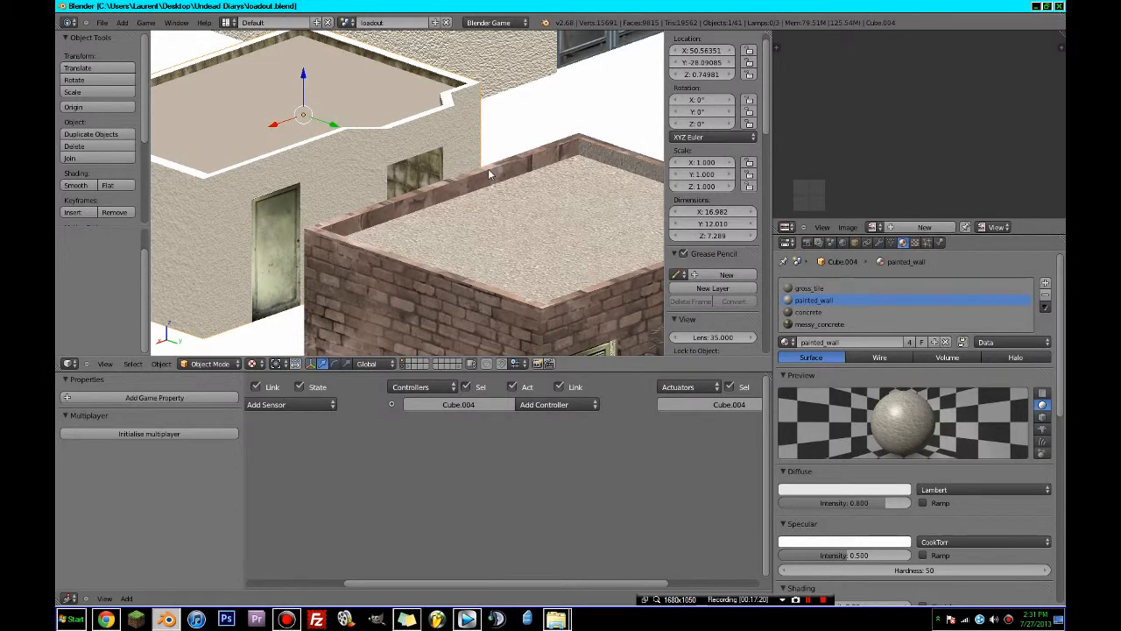
{"action": "key", "text": "Tab"}
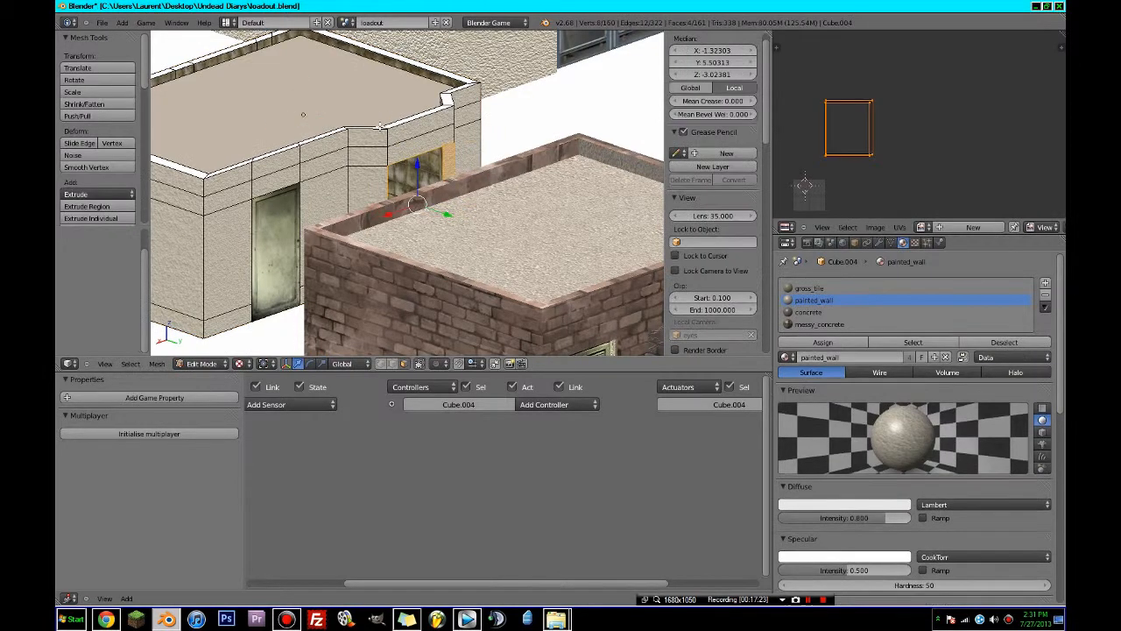
{"action": "key", "text": "shift+a"}
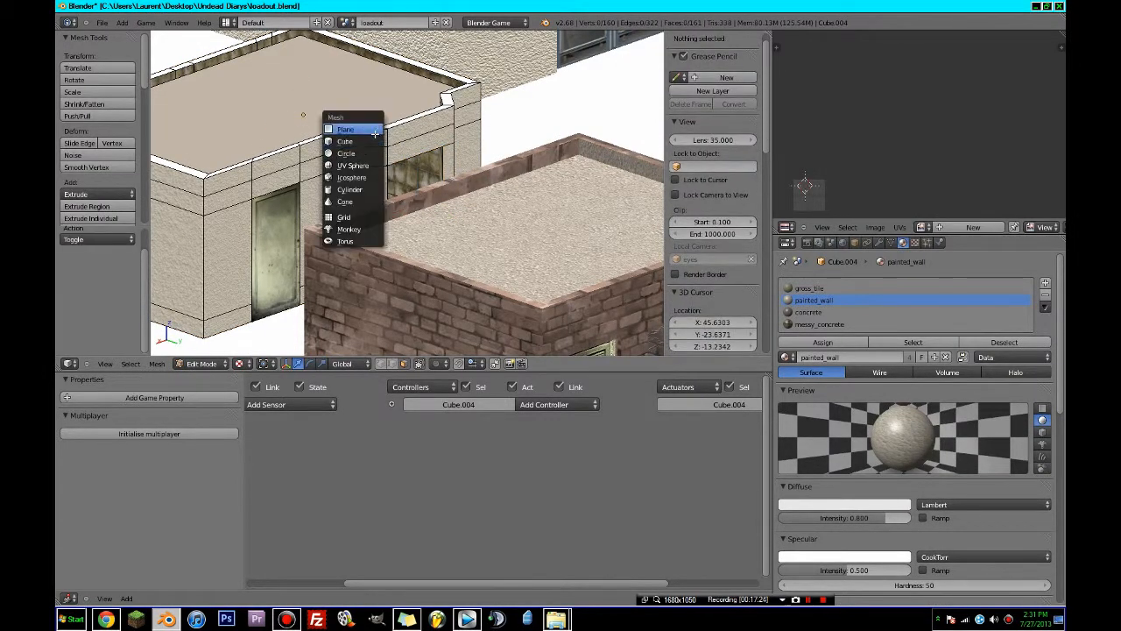
{"action": "left_click", "coordinate": [375, 130]}
{"action": "middle_click_drag", "start_coordinate": [375, 130], "coordinate": [449, 187]}
{"action": "key", "text": "z"}
{"action": "scroll", "coordinate": [449, 187], "scroll_direction": "down", "scroll_amount": 5}
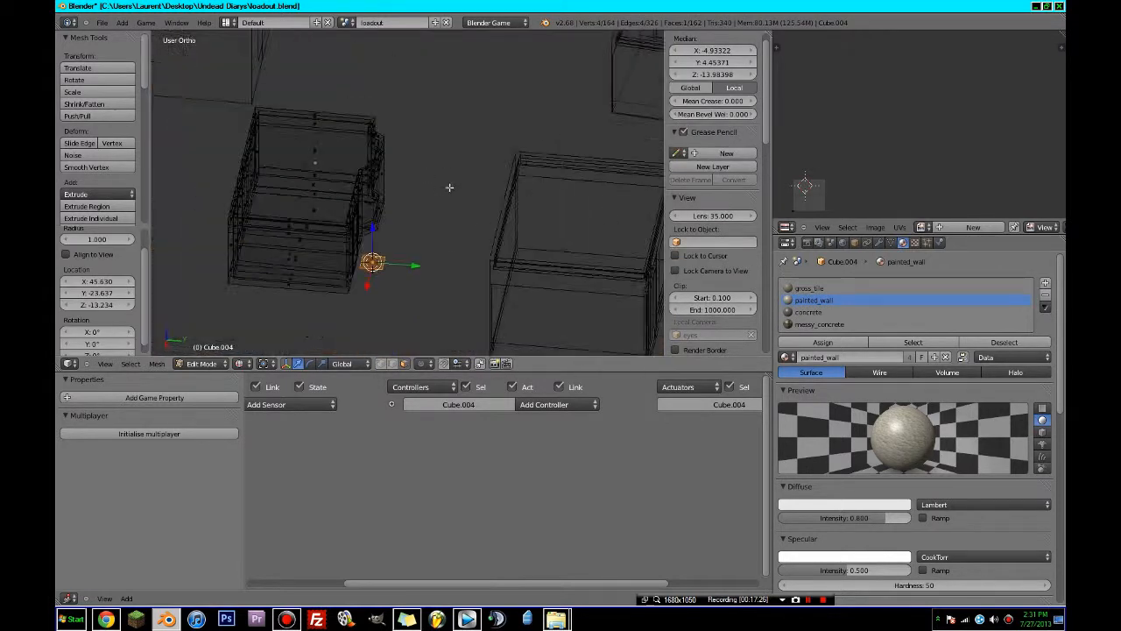
- Rotate the new plane 90° about the X axis so it stands upright
{"action": "key", "text": "r"}
{"action": "key", "text": "x"}
{"action": "key", "text": "9"}
{"action": "key", "text": "0"}
{"action": "key", "text": "Return"}
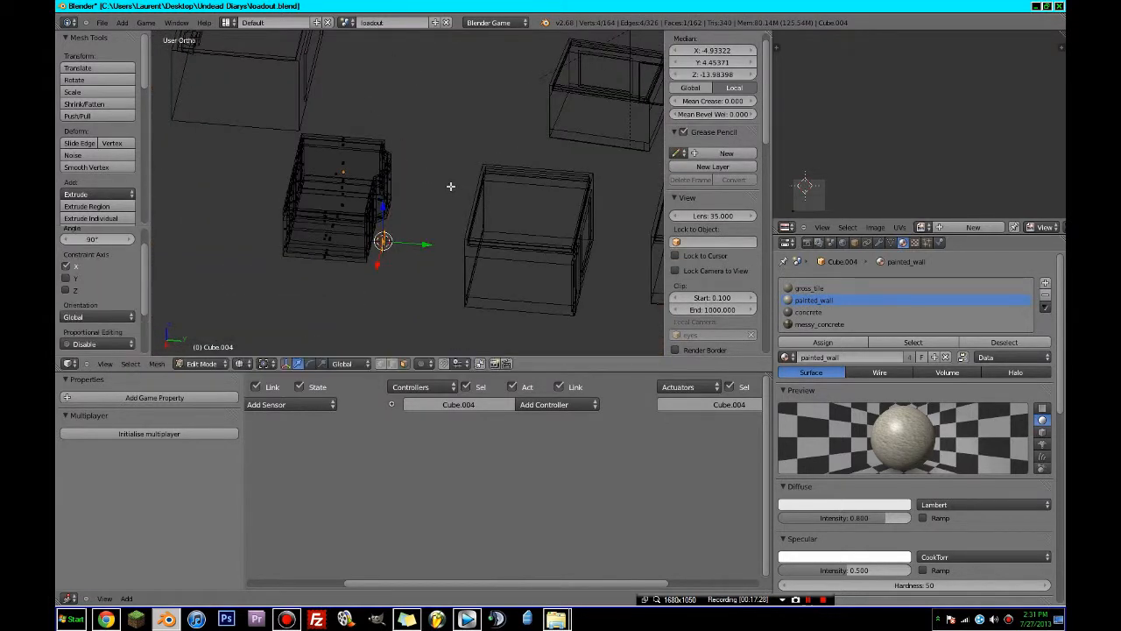
- Move the upright plane up into the building's window opening in right view and shift it 3.490 along X
{"action": "key", "text": "KP_1"}
{"action": "key", "text": "KP_3"}
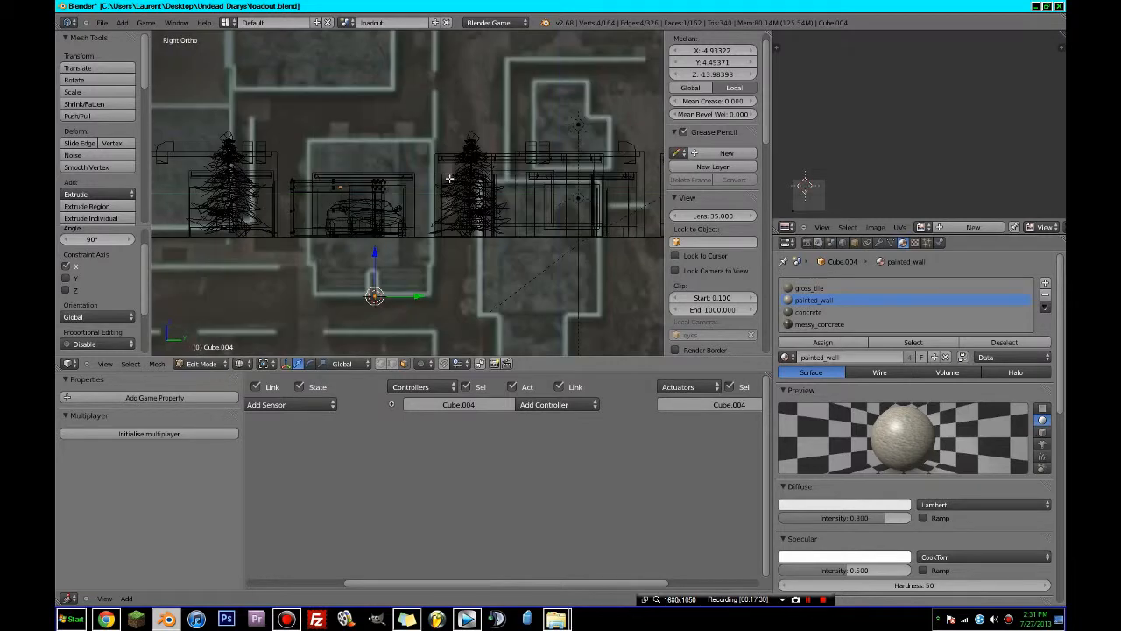
{"action": "key", "text": "g"}
{"action": "left_click", "coordinate": [411, 98]}
{"action": "key", "text": "z"}
{"action": "middle_click_drag", "start_coordinate": [534, 93], "coordinate": [462, 160]}
{"action": "left_click_drag", "start_coordinate": [442, 162], "coordinate": [414, 172]}
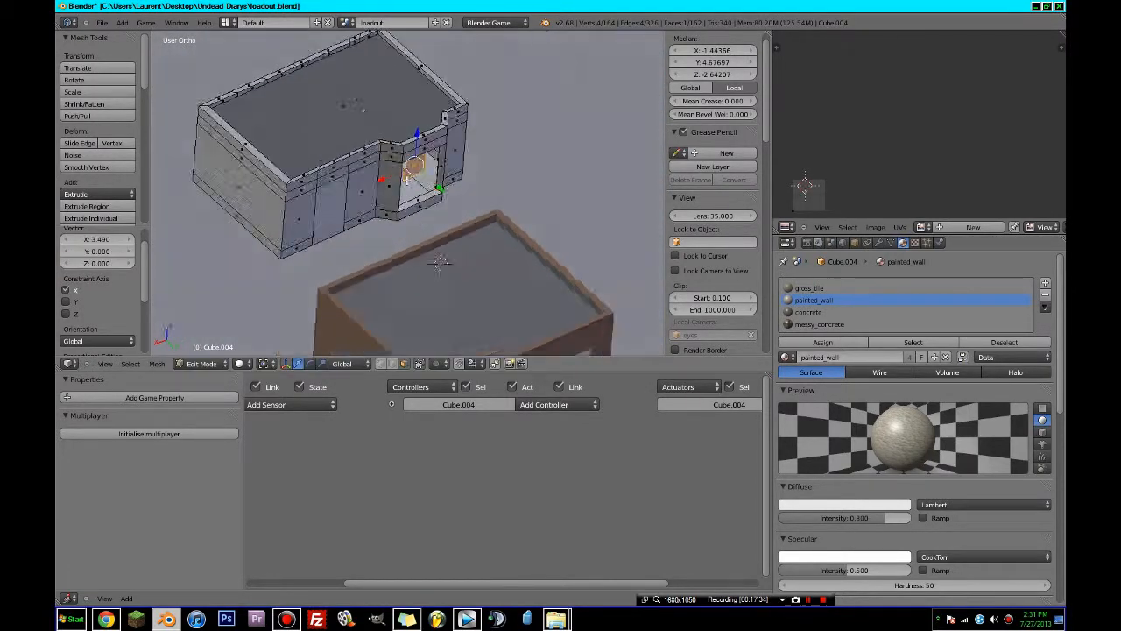
- Hide the brick house basic_house.001 blocking the back view and resume editing the building Cube.004
{"action": "key", "text": "ctrl+KP_1"}
{"action": "scroll", "coordinate": [407, 180], "scroll_direction": "up", "scroll_amount": 3}
{"action": "key", "text": "z"}
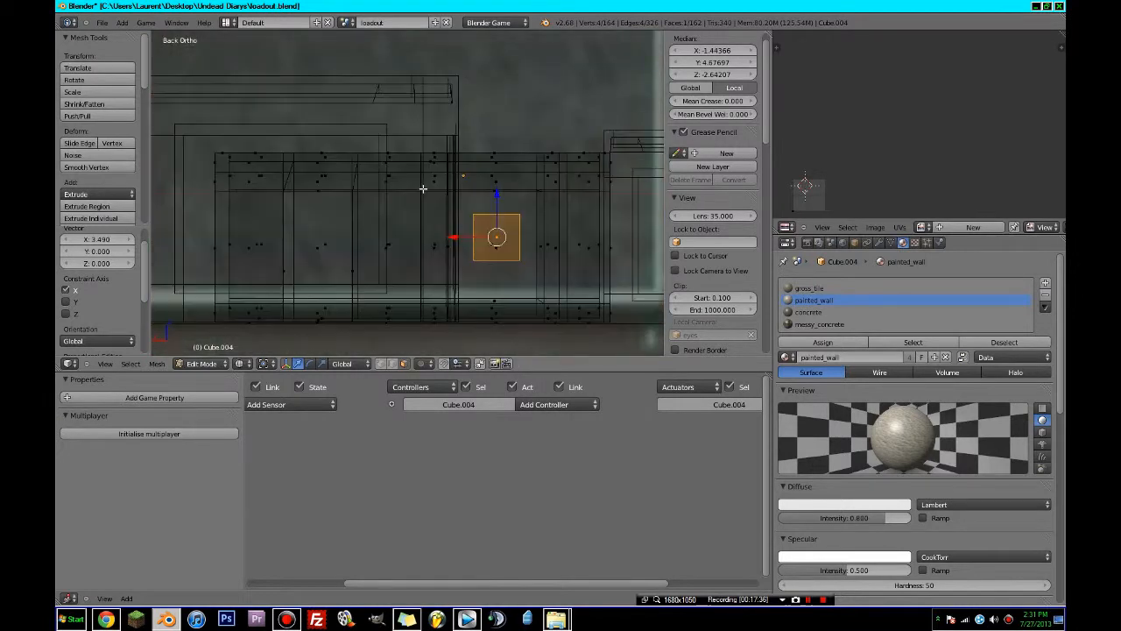
{"action": "scroll", "coordinate": [427, 189], "scroll_direction": "up", "scroll_amount": 2}
{"action": "key", "text": "z"}
{"action": "scroll", "coordinate": [440, 195], "scroll_direction": "down", "scroll_amount": 4}
{"action": "key", "text": "Tab"}
{"action": "scroll", "coordinate": [440, 193], "scroll_direction": "down", "scroll_amount": 3}
{"action": "right_click", "coordinate": [368, 179]}
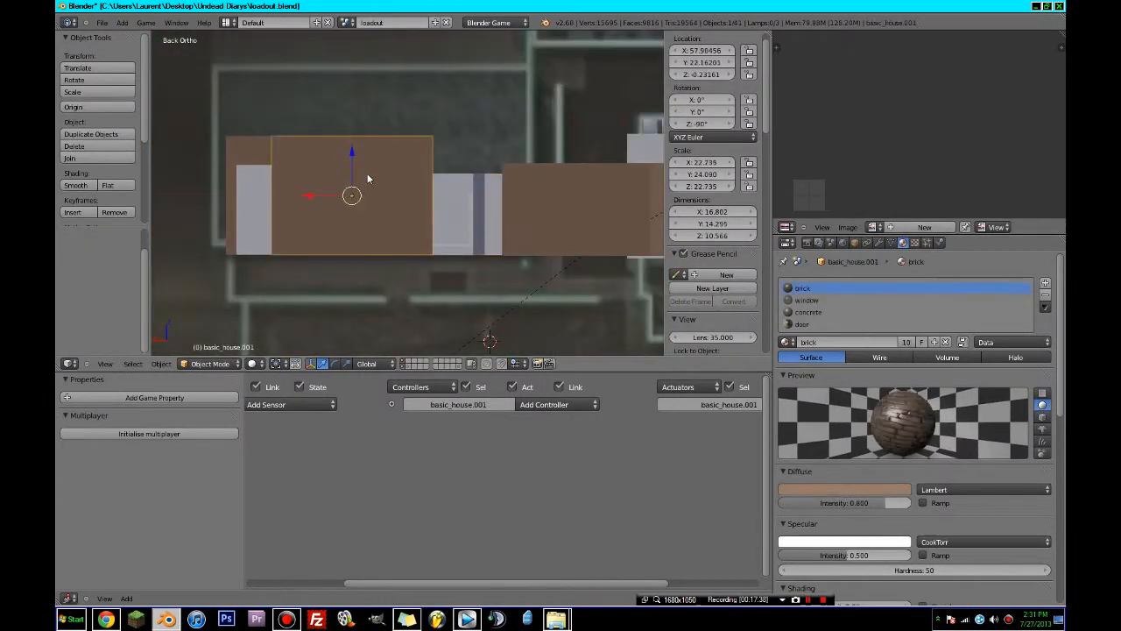
{"action": "key", "text": "h"}
{"action": "scroll", "coordinate": [469, 185], "scroll_direction": "up", "scroll_amount": 3}
{"action": "right_click", "coordinate": [491, 190]}
{"action": "key", "text": "Tab"}
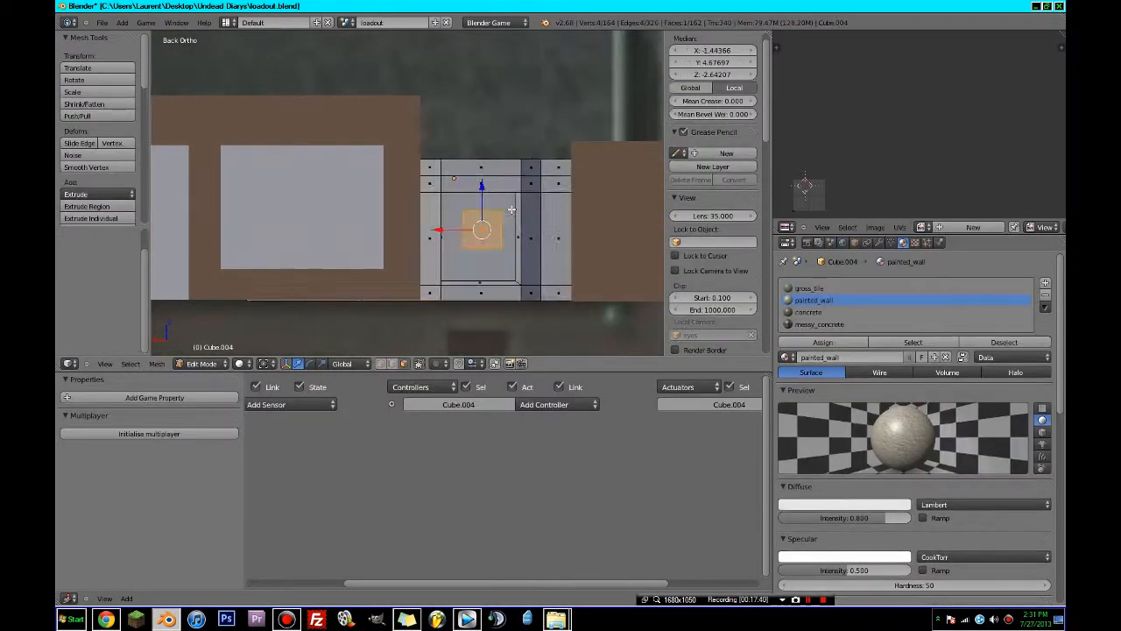
- Add a material slot to the building and link the existing window material to it
{"action": "scroll", "coordinate": [525, 212], "scroll_direction": "up", "scroll_amount": 2}
{"action": "middle_click_drag", "start_coordinate": [539, 217], "coordinate": [490, 178], "text": "shift"}
{"action": "scroll", "coordinate": [527, 204], "scroll_direction": "up", "scroll_amount": 2}
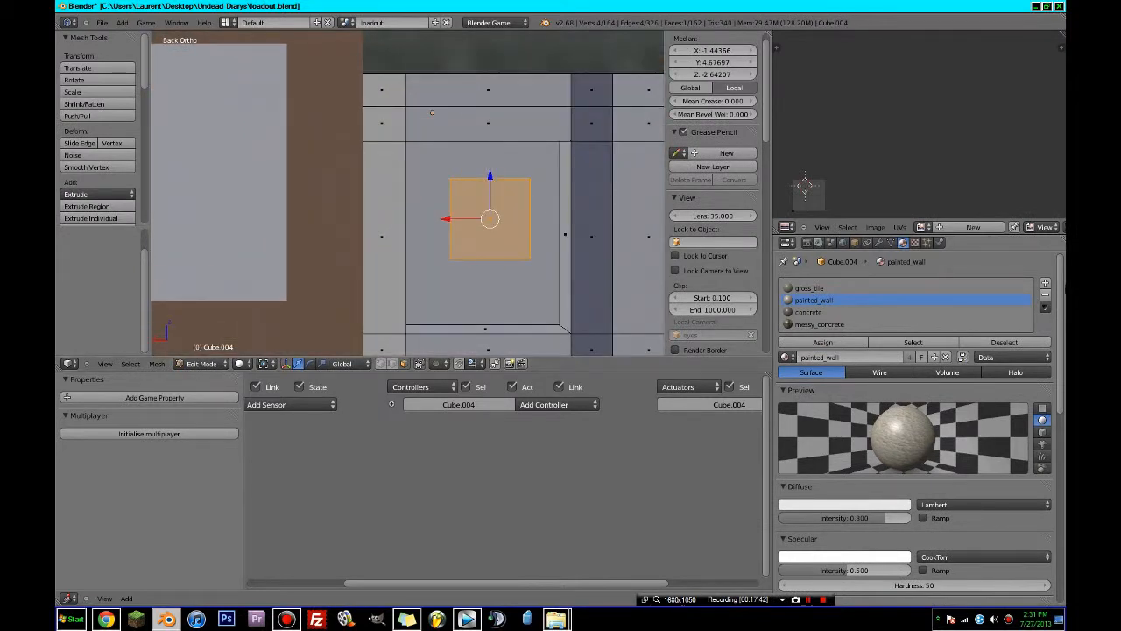
{"action": "left_click", "coordinate": [1045, 283]}
{"action": "left_click", "coordinate": [802, 369]}
{"action": "type", "text": "w"}
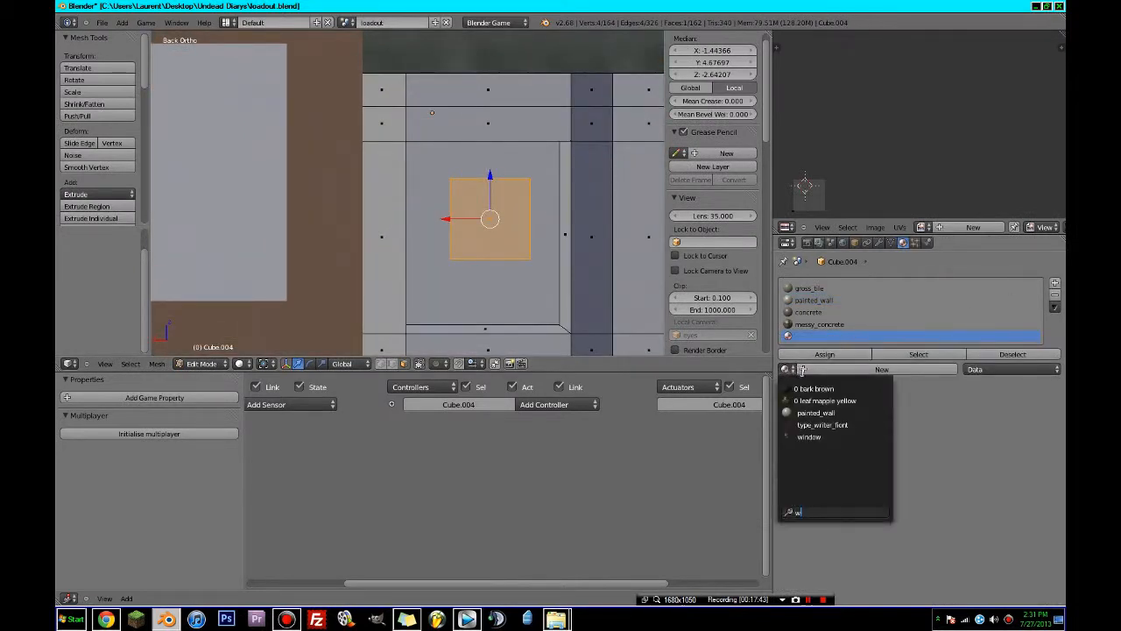
{"action": "left_click", "coordinate": [808, 436]}
- Switch to Texture shading and move the plane to the centre of the window opening, about 0.209 in X and -0.493 in Z
{"action": "left_click", "coordinate": [239, 363]}
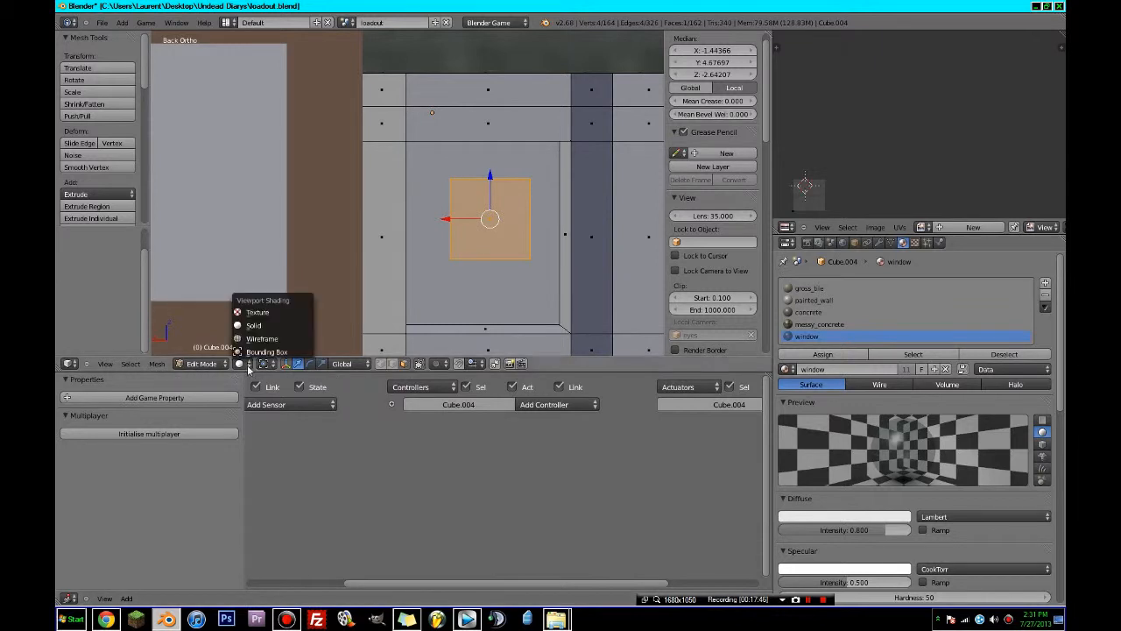
{"action": "left_click", "coordinate": [239, 363]}
{"action": "left_click", "coordinate": [240, 364]}
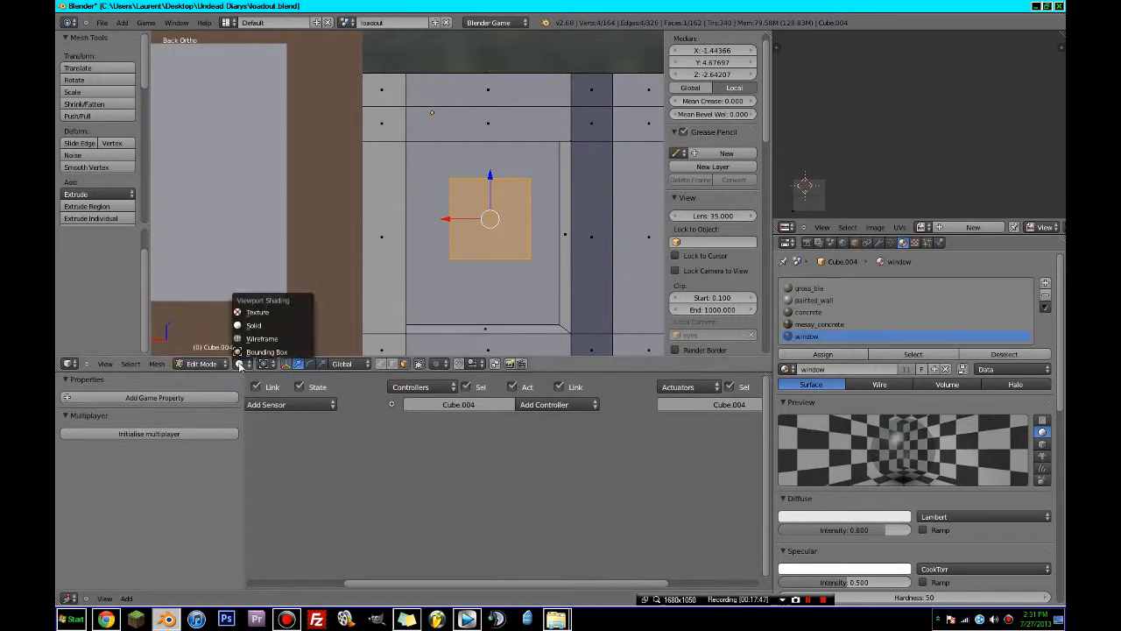
{"action": "left_click", "coordinate": [257, 312]}
{"action": "key", "text": "g"}
{"action": "left_click", "coordinate": [536, 206]}
- Scale the window plane along Z by 2.286 and again by 1.117 to span the height of the window opening
{"action": "key", "text": "s"}
{"action": "key", "text": "z"}
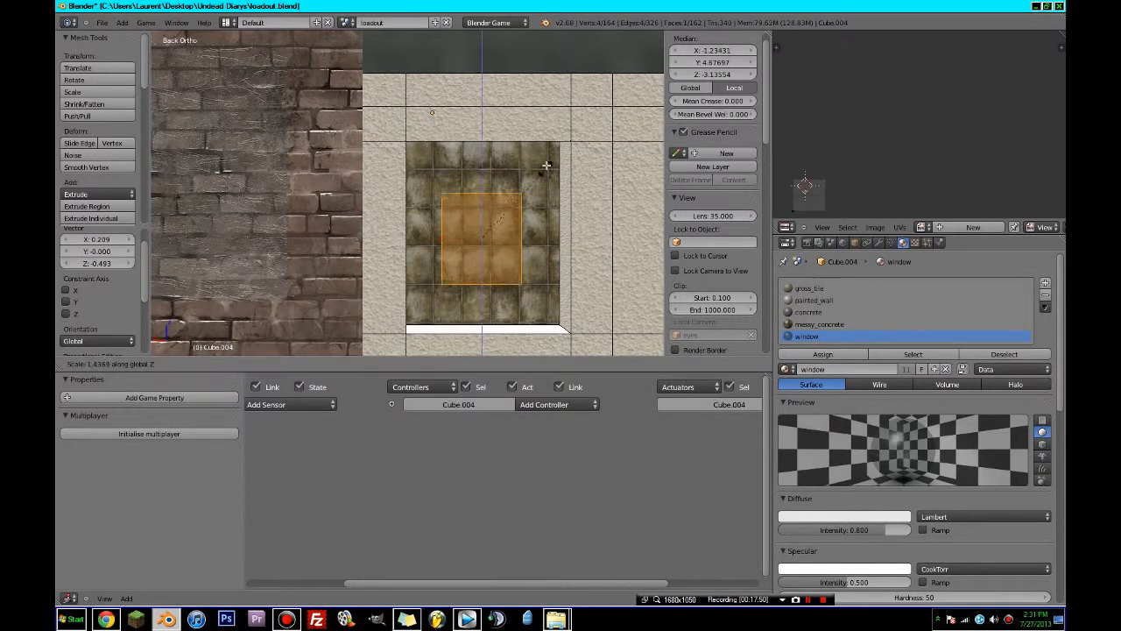
{"action": "left_click", "coordinate": [575, 84]}
{"action": "key", "text": "z"}
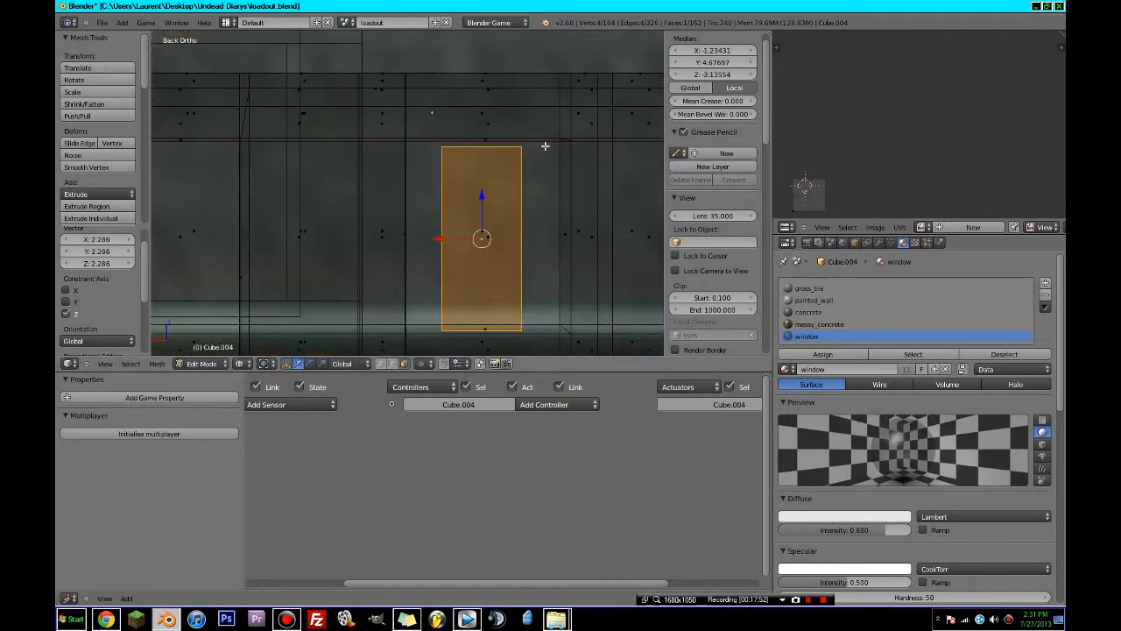
{"action": "key", "text": "s"}
{"action": "key", "text": "z"}
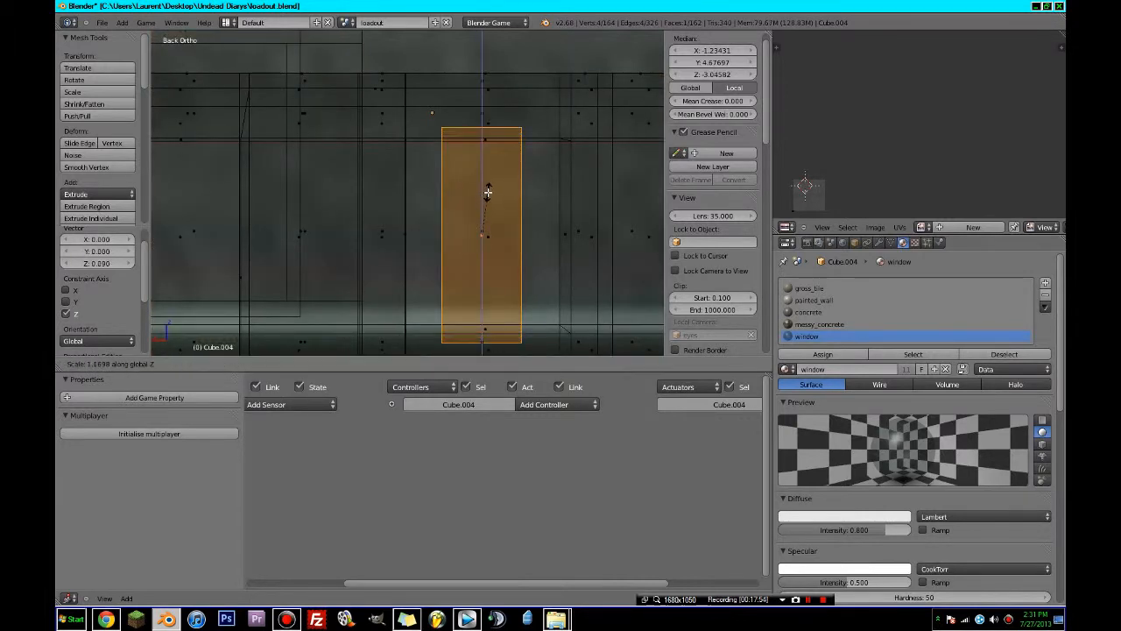
{"action": "left_click", "coordinate": [486, 193]}
- Switch back to Texture shading, raise the plane 0.045 along Z and scale it by 1.960 along X to the opening's width
{"action": "left_click", "coordinate": [241, 363]}
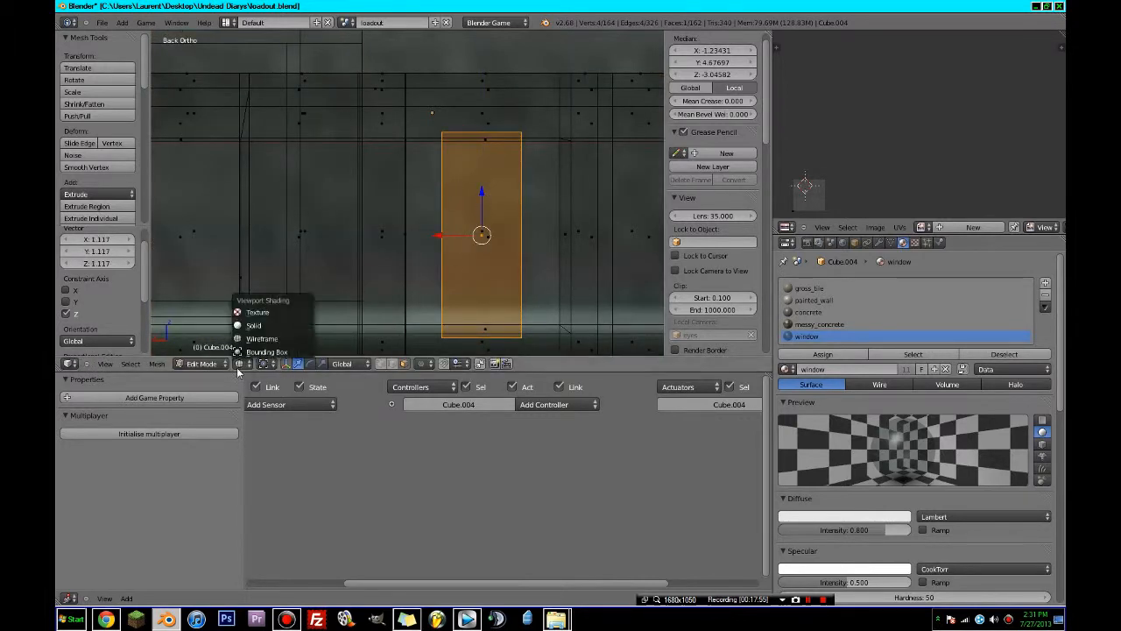
{"action": "left_click", "coordinate": [256, 312]}
{"action": "key", "text": "s"}
{"action": "key", "text": "z"}
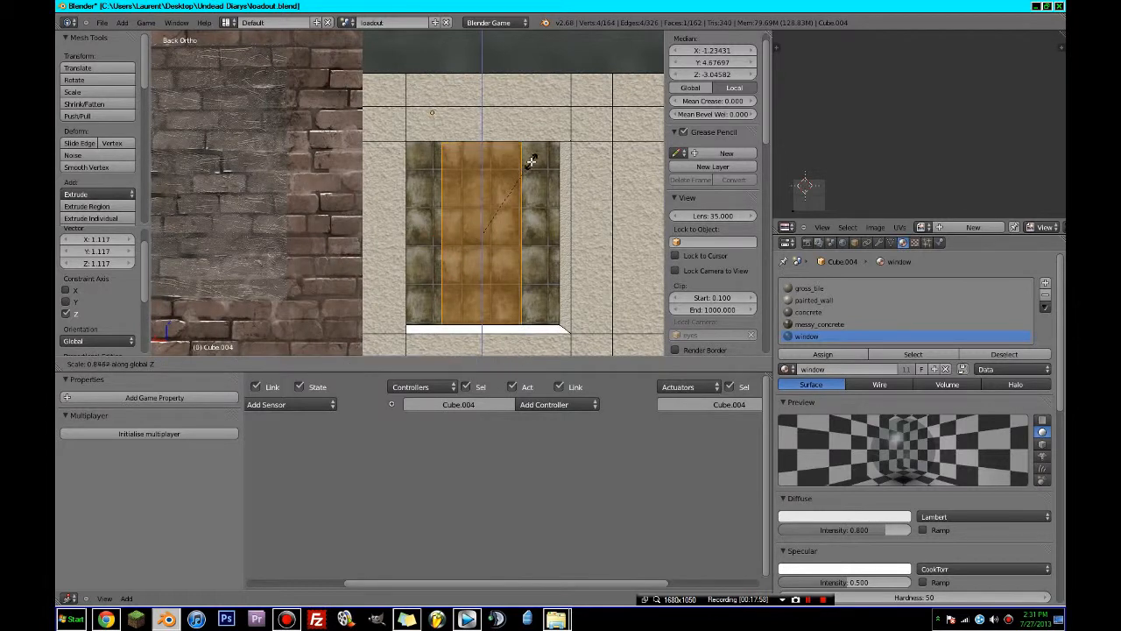
{"action": "left_click", "coordinate": [531, 161]}
{"action": "key", "text": "s"}
{"action": "key", "text": "x"}
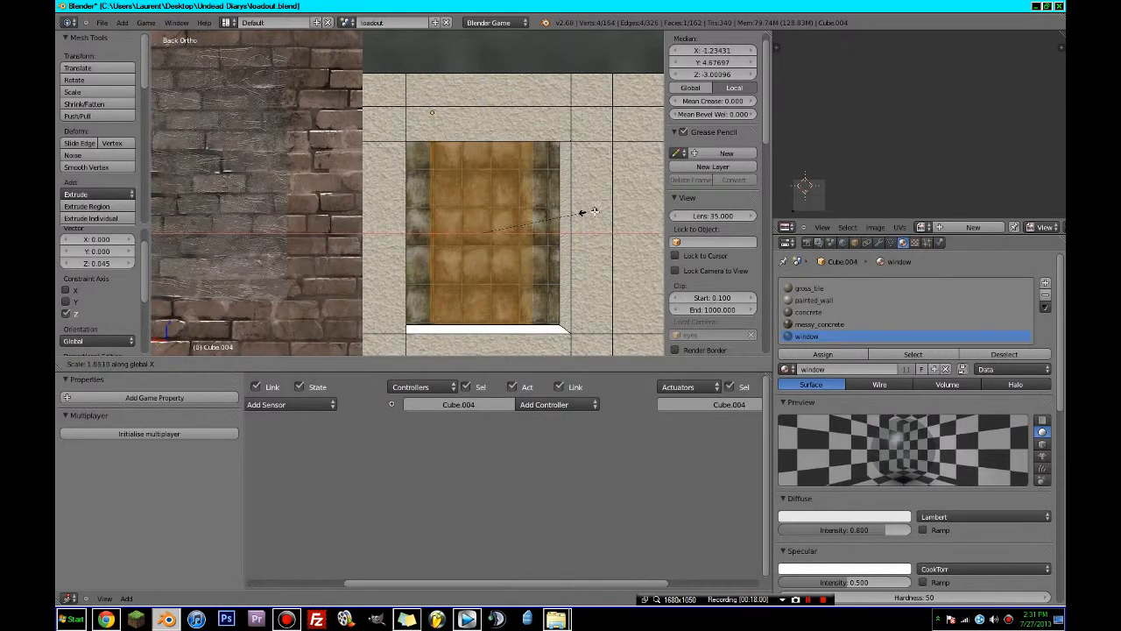
{"action": "left_click", "coordinate": [652, 222]}
- Move the plane outward along Y to about 5.476, then scale it 1.058 along Z and 1.044 along X to fill the opening
{"action": "middle_click_drag", "start_coordinate": [652, 223], "coordinate": [494, 269]}
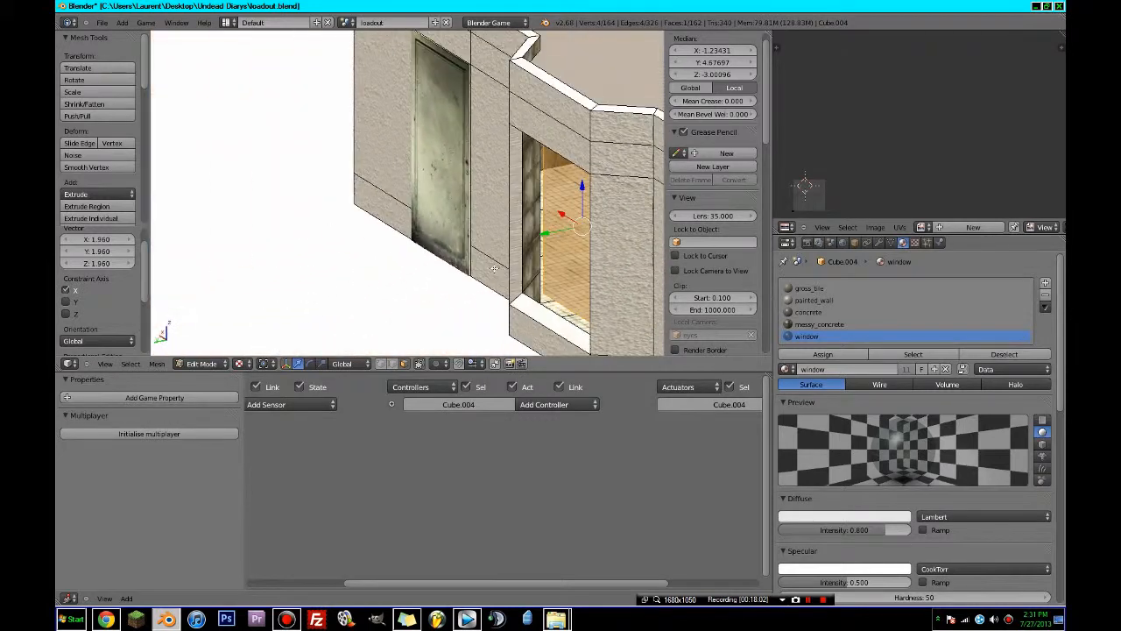
{"action": "left_click_drag", "start_coordinate": [556, 234], "coordinate": [535, 240]}
{"action": "middle_click_drag", "start_coordinate": [535, 240], "coordinate": [596, 227]}
{"action": "key", "text": "s"}
{"action": "left_click", "coordinate": [595, 225]}
{"action": "key", "text": "s"}
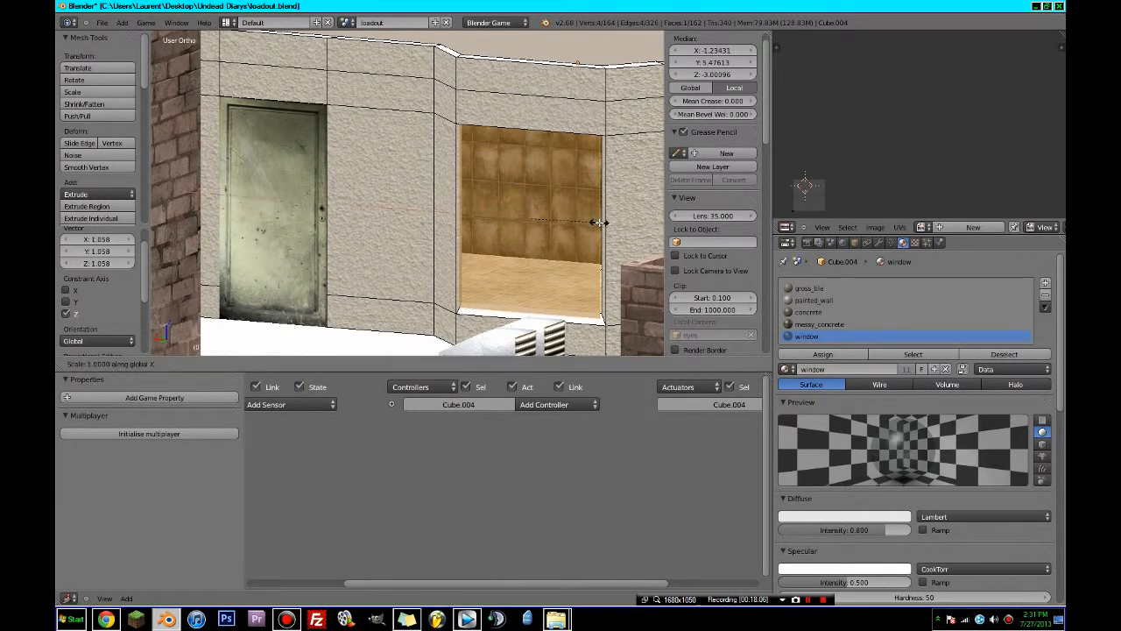
{"action": "key", "text": "x"}
{"action": "left_click", "coordinate": [604, 223]}
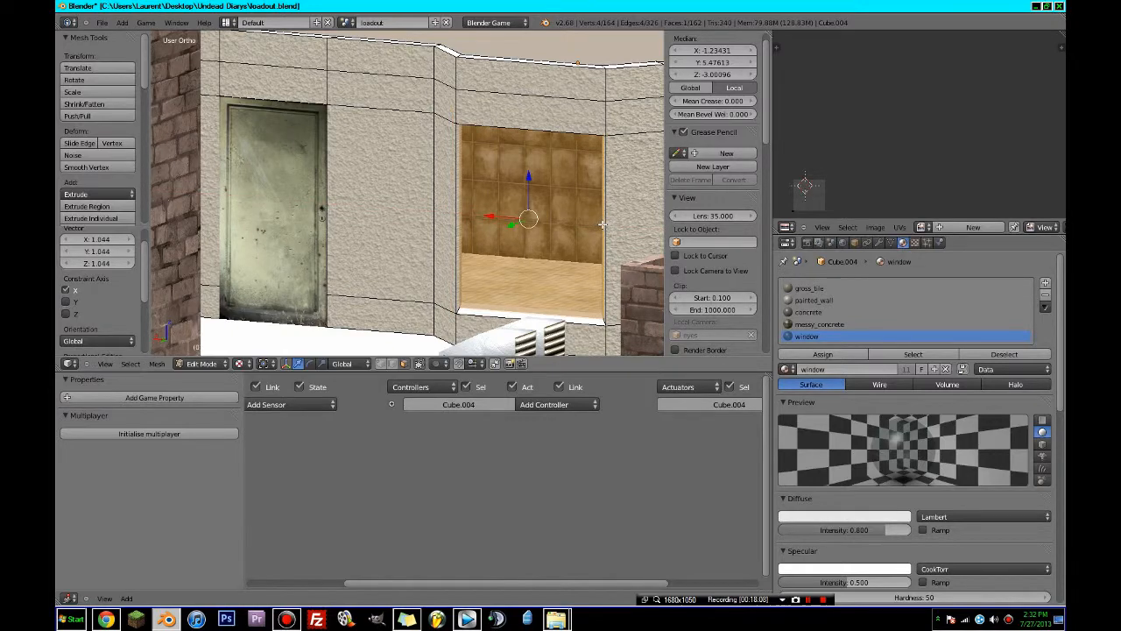
- Unwrap the window plane in front view and return to Object Mode
{"action": "middle_click_drag", "start_coordinate": [604, 222], "coordinate": [594, 253]}
{"action": "key", "text": "Tab"}
{"action": "key", "text": "Tab"}
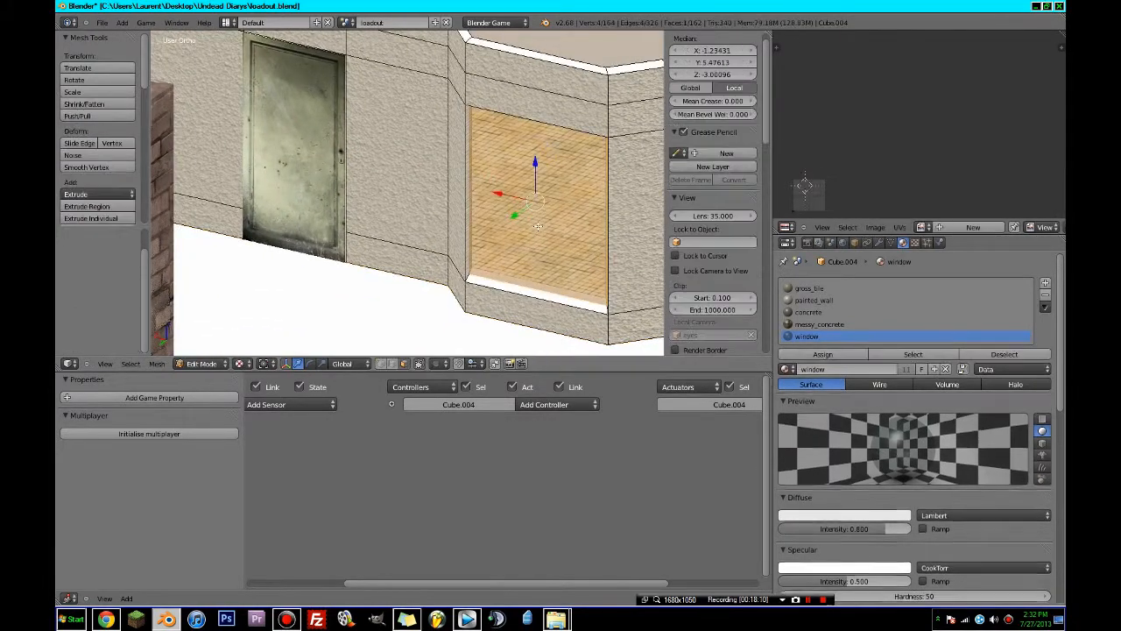
{"action": "key", "text": "KP_1"}
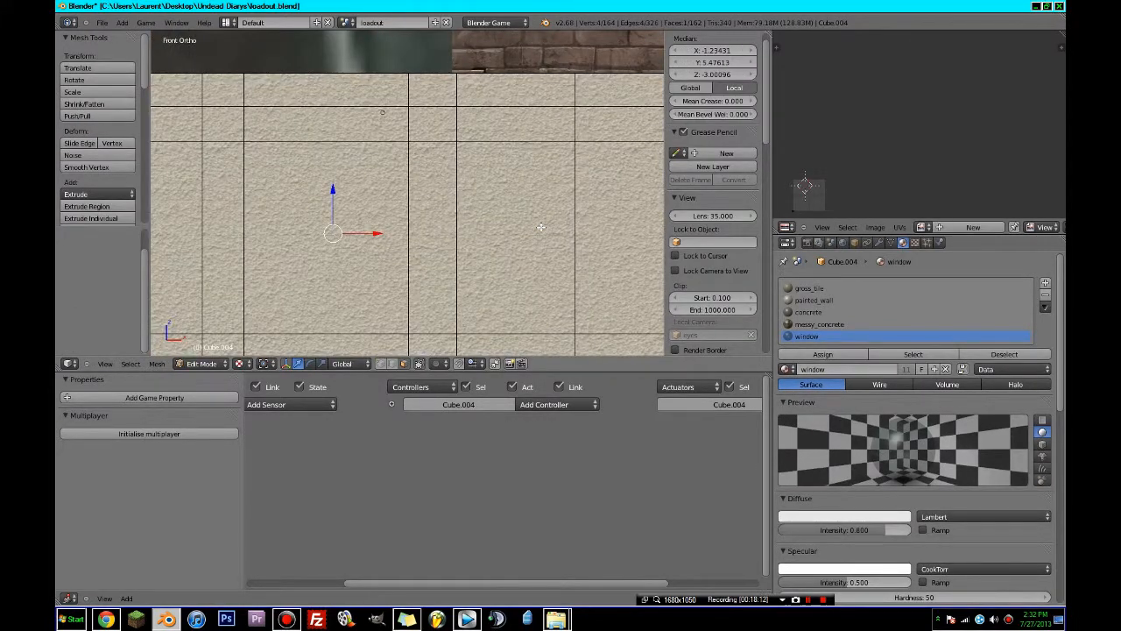
{"action": "key", "text": "u"}
{"action": "left_click", "coordinate": [541, 228]}
{"action": "key", "text": "Tab"}
- Set the building's origin to its geometry
{"action": "middle_click_drag", "start_coordinate": [543, 228], "coordinate": [508, 213]}
{"action": "scroll", "coordinate": [509, 349], "scroll_direction": "down", "scroll_amount": 4}
{"action": "scroll", "coordinate": [383, 211], "scroll_direction": "up", "scroll_amount": 2}
{"action": "scroll", "coordinate": [442, 200], "scroll_direction": "up", "scroll_amount": 3}
{"action": "scroll", "coordinate": [490, 208], "scroll_direction": "up", "scroll_amount": 3}
{"action": "scroll", "coordinate": [551, 211], "scroll_direction": "down", "scroll_amount": 3}
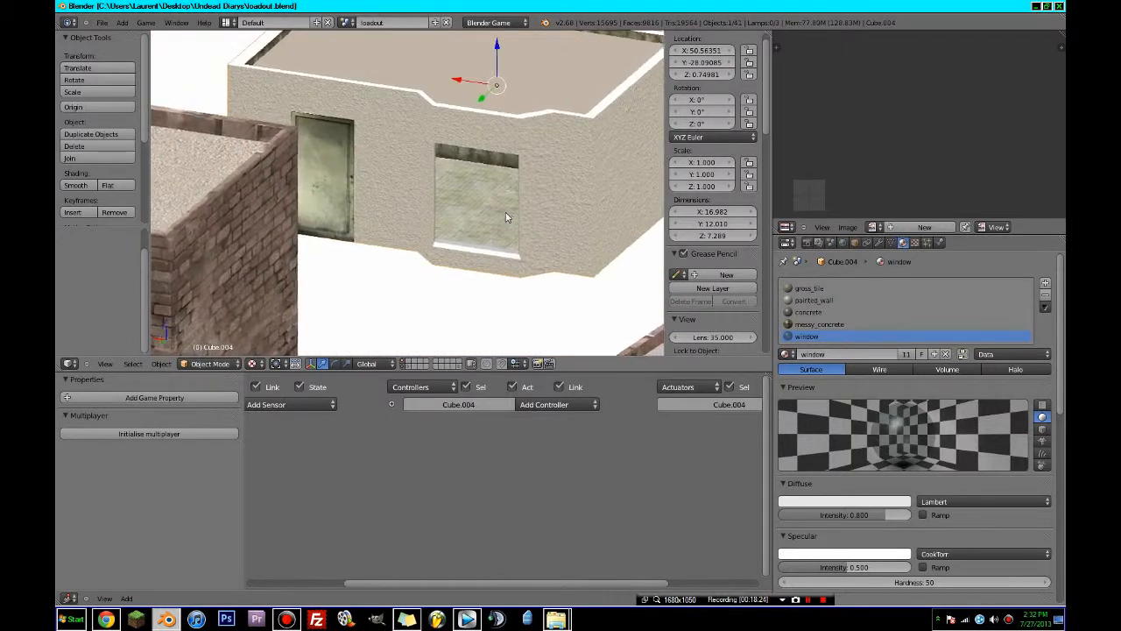
{"action": "scroll", "coordinate": [508, 213], "scroll_direction": "down", "scroll_amount": 2}
{"action": "left_click", "coordinate": [97, 107]}
{"action": "left_click", "coordinate": [96, 93]}
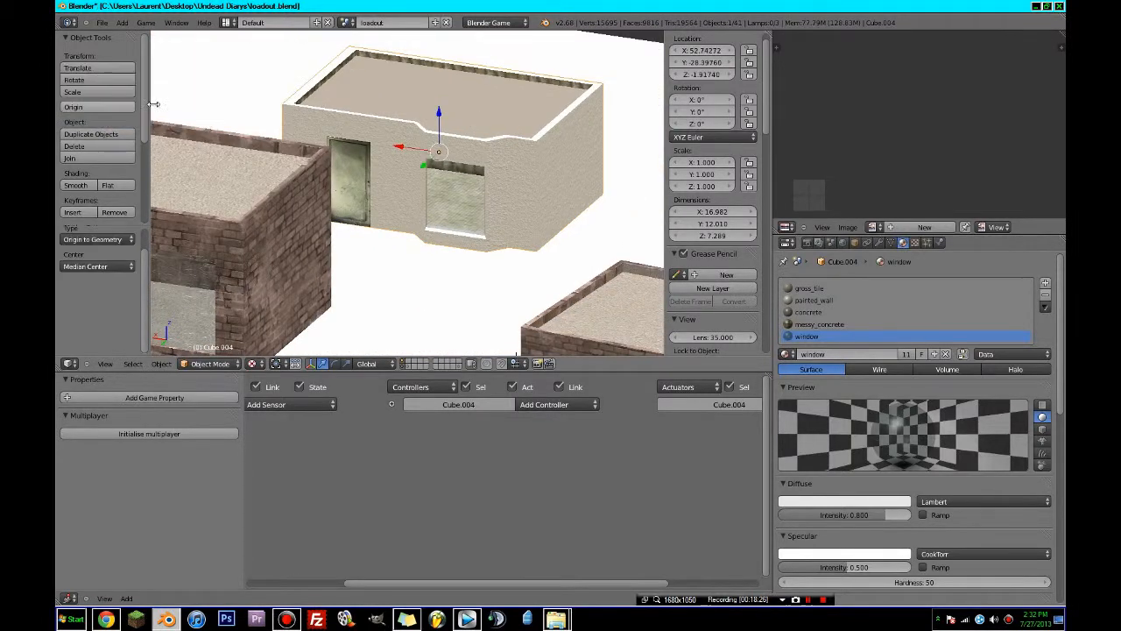
- Examine the door and building from the side, then compare the building's footprint with the background map in top view
{"action": "right_click", "coordinate": [344, 168]}
{"action": "middle_click_drag", "start_coordinate": [343, 167], "coordinate": [203, 177]}
{"action": "key", "text": "KP_1"}
{"action": "scroll", "coordinate": [230, 201], "scroll_direction": "up", "scroll_amount": 3}
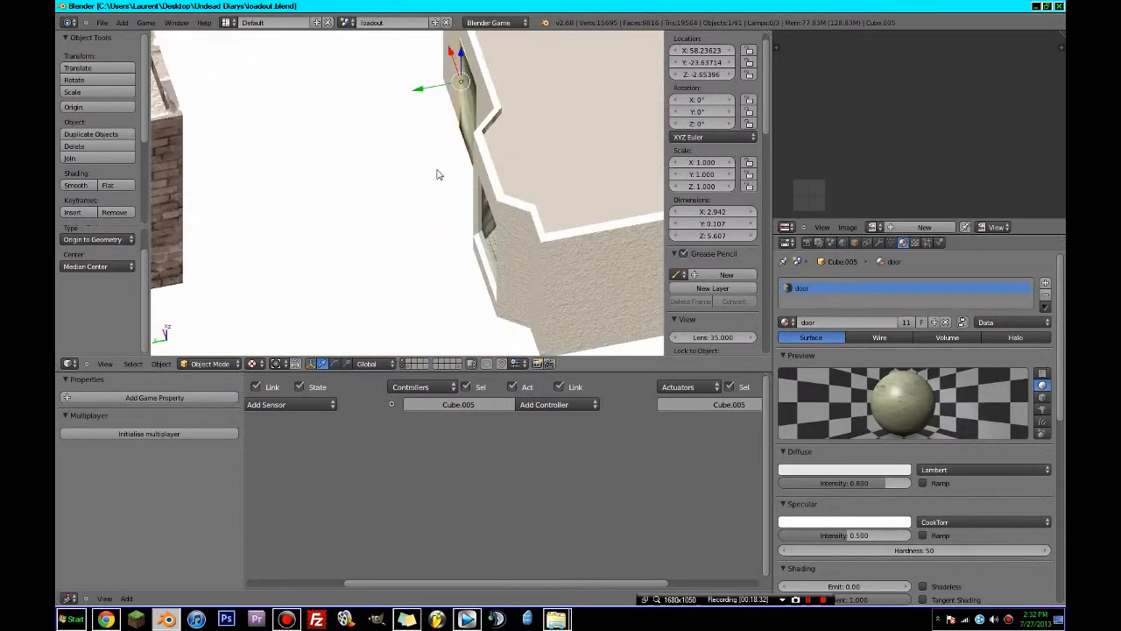
{"action": "middle_click_drag", "start_coordinate": [438, 173], "coordinate": [547, 245]}
{"action": "right_click", "coordinate": [531, 239]}
{"action": "key", "text": "KP_7"}
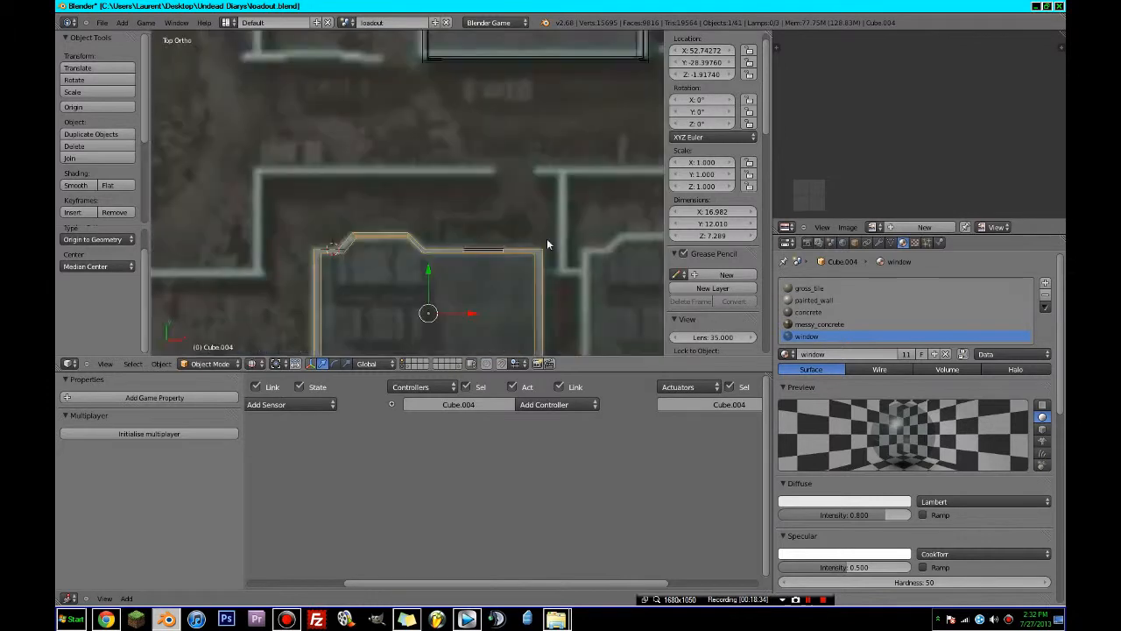
{"action": "scroll", "coordinate": [520, 205], "scroll_direction": "down", "scroll_amount": 2, "text": "shift"}
{"action": "scroll", "coordinate": [376, 244], "scroll_direction": "down", "scroll_amount": 4}
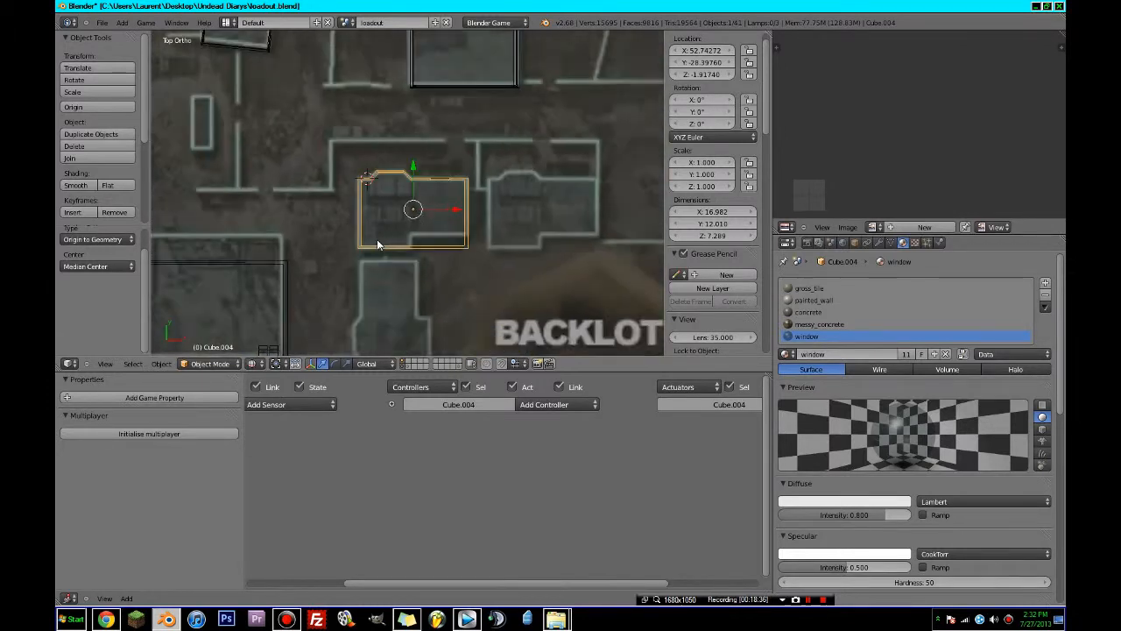
{"action": "scroll", "coordinate": [375, 243], "scroll_direction": "up", "scroll_amount": 5}
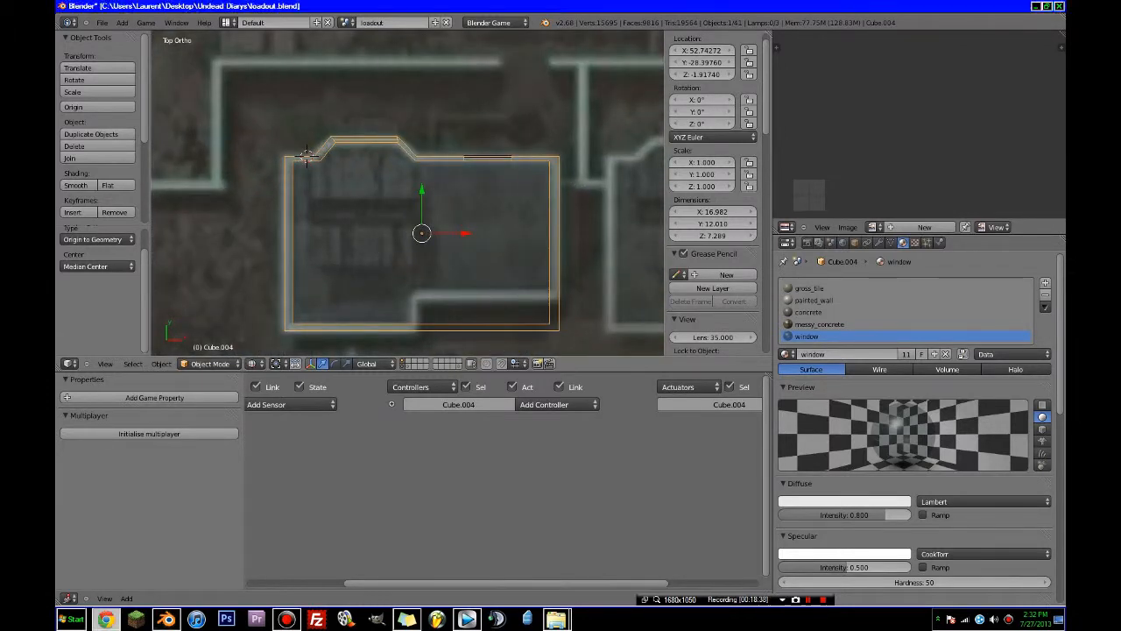
- Switch to Chrome, search for "coffee shop" and return to the Blender scene
{"action": "key", "text": "alt+Tab"}
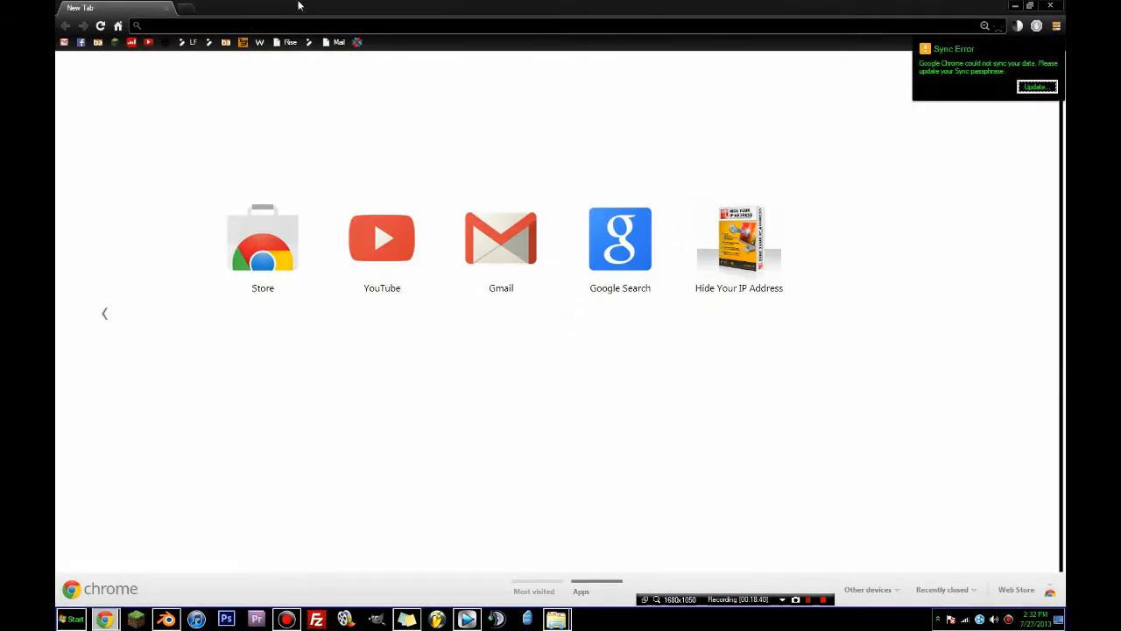
{"action": "type", "text": "coffe"}
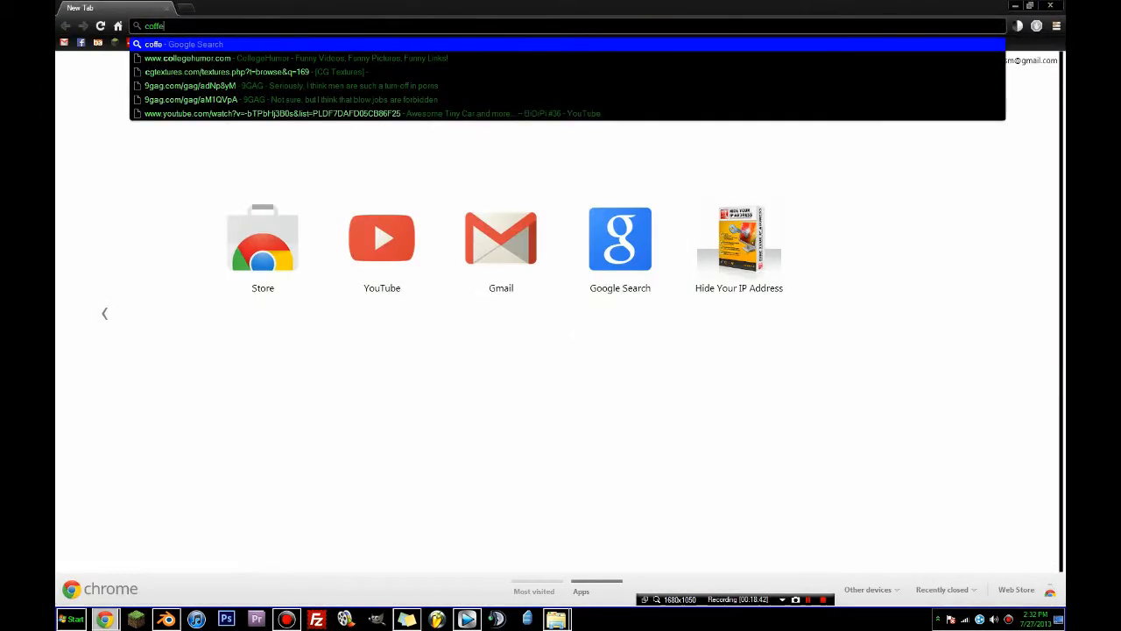
{"action": "type", "text": "e shop"}
{"action": "key", "text": "Return"}
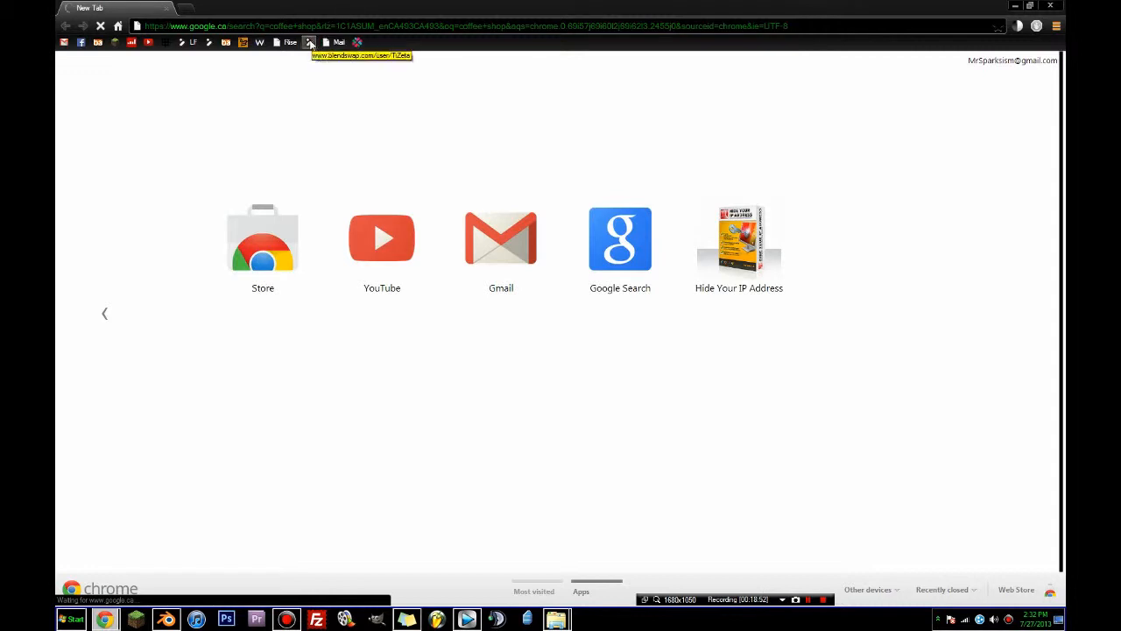
{"action": "left_click_drag", "start_coordinate": [378, 6], "coordinate": [56, 5]}
{"action": "left_click", "coordinate": [371, 5]}
{"action": "scroll", "coordinate": [398, 109], "scroll_direction": "up", "scroll_amount": 2}
{"action": "scroll", "coordinate": [396, 131], "scroll_direction": "down", "scroll_amount": 3}
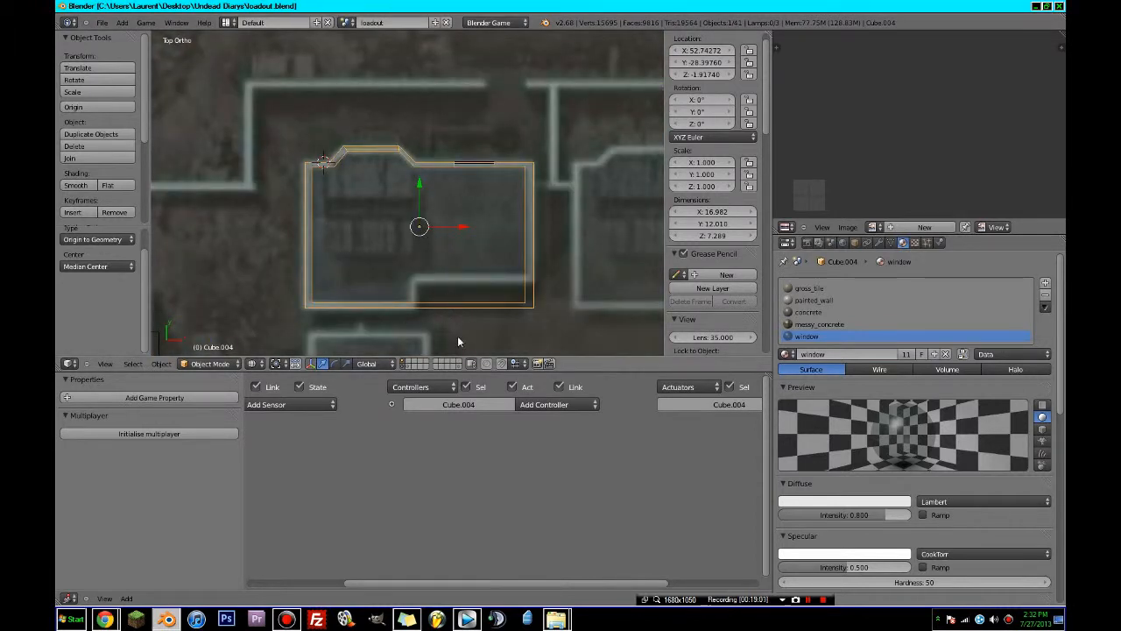
- Open Sticky Notes and add a new note headed "coffe shop" that lists mugs, tables, chairs, pastrys and plants
{"action": "left_click", "coordinate": [73, 621]}
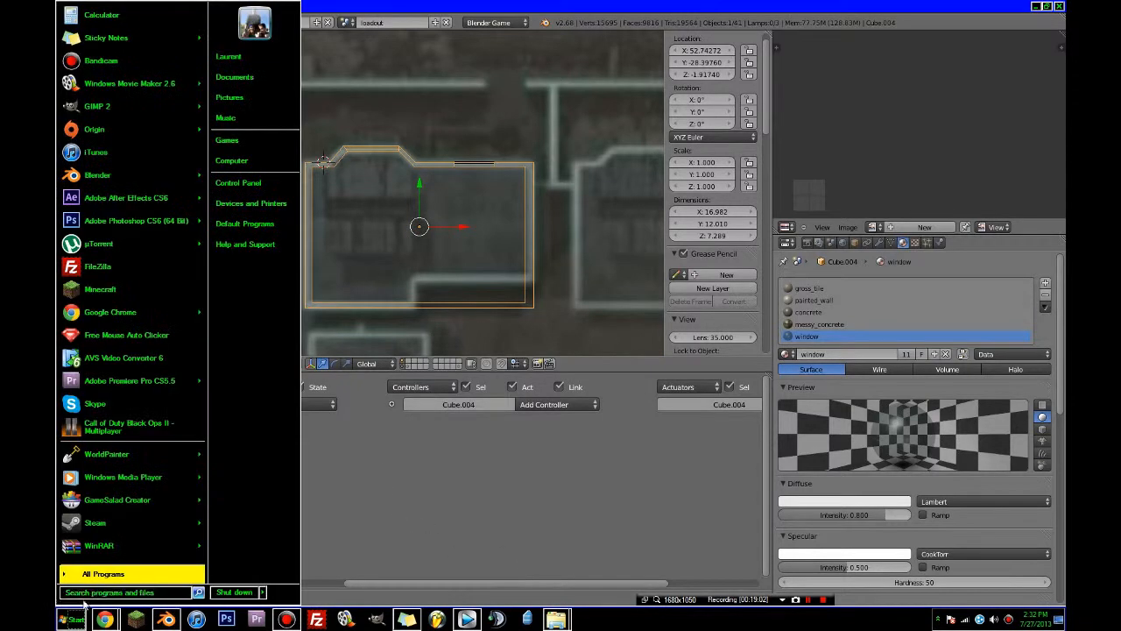
{"action": "left_click", "coordinate": [73, 622]}
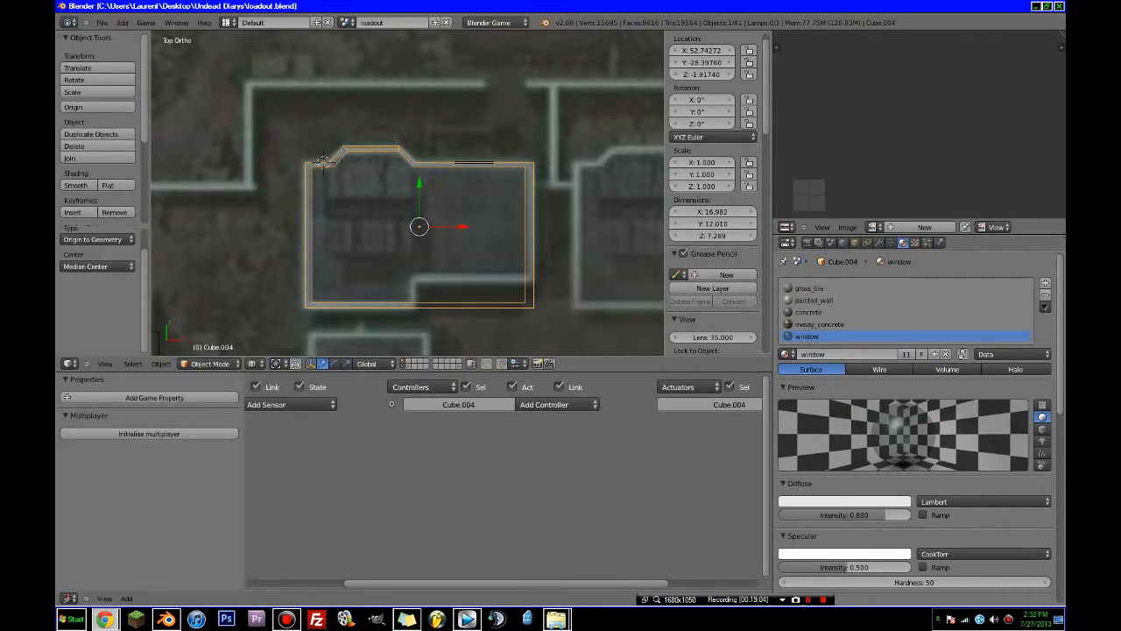
{"action": "left_click", "coordinate": [73, 621]}
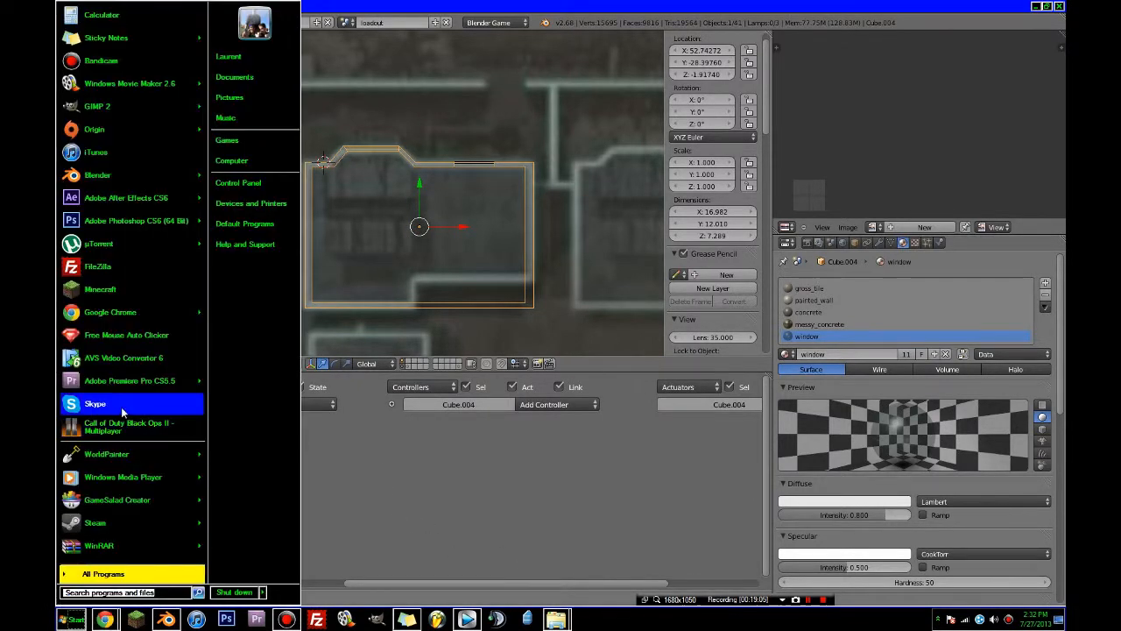
{"action": "left_click", "coordinate": [106, 38]}
{"action": "left_click", "coordinate": [106, 619]}
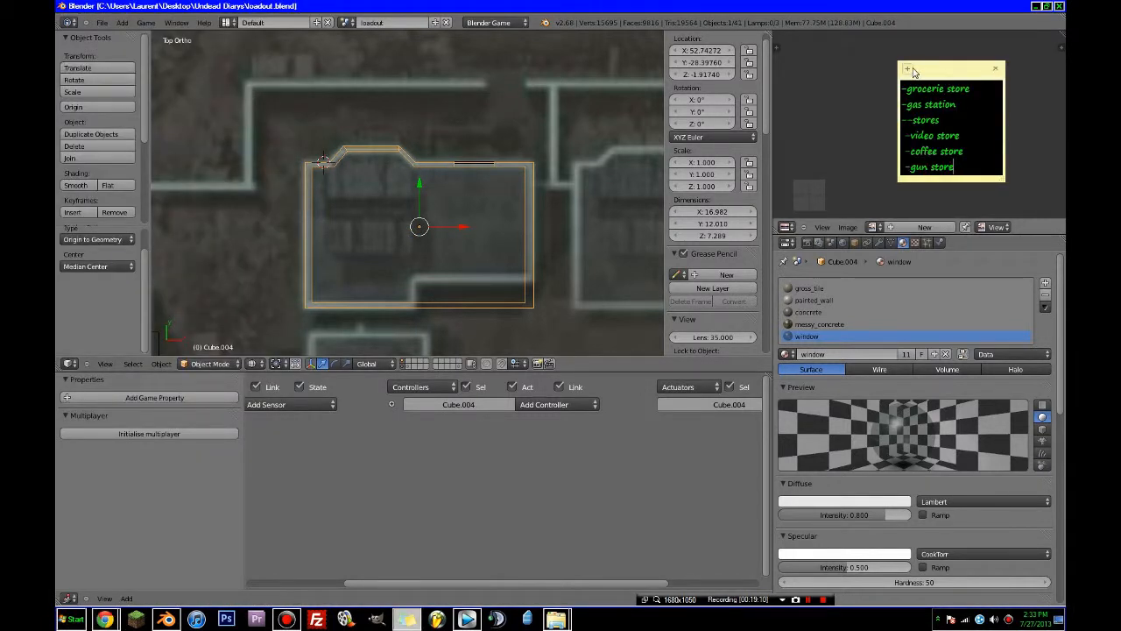
{"action": "left_click", "coordinate": [908, 69]}
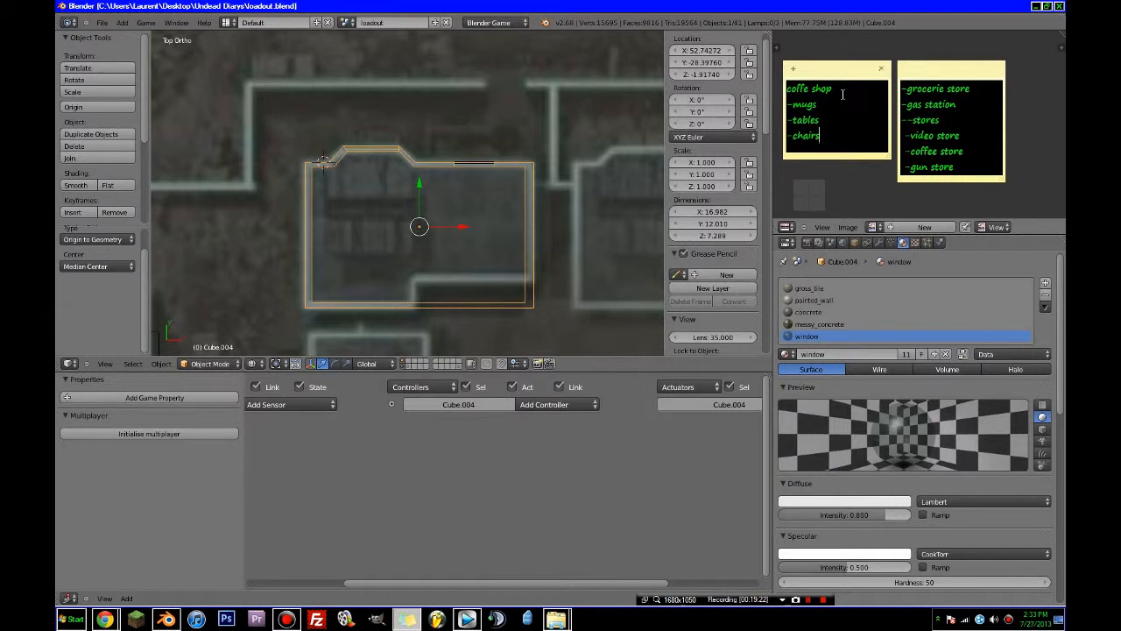
{"action": "key", "text": "Return"}
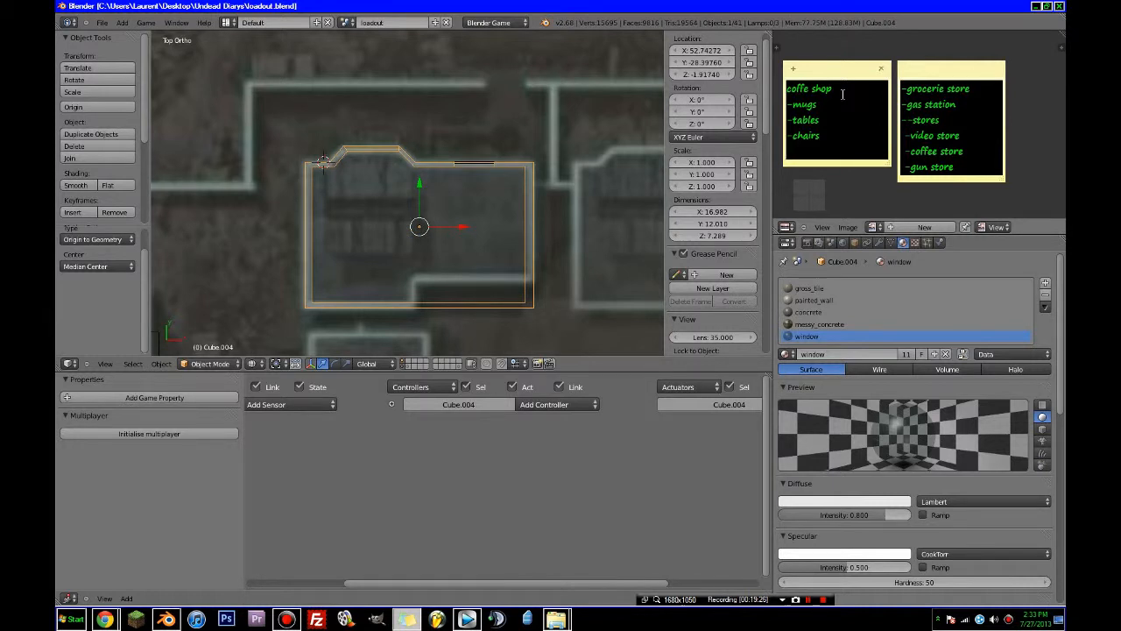
{"action": "type", "text": "-pastrys"}
{"action": "key", "text": "Return"}
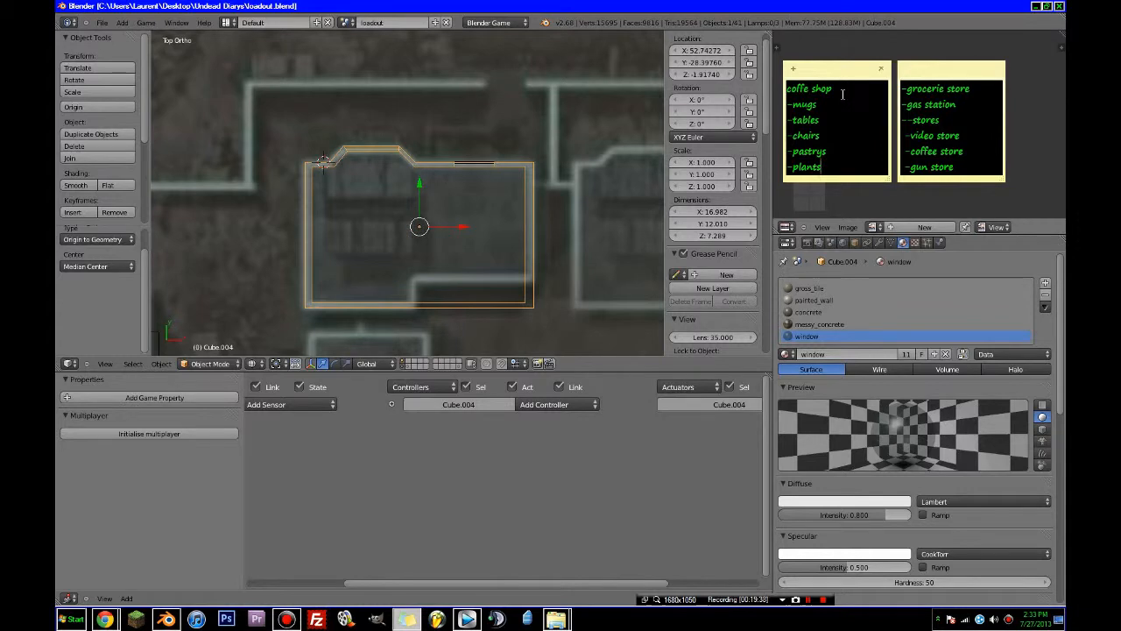
- Switch back to Blender and save the scene over the existing loadout.blend file
{"action": "left_click", "coordinate": [518, 6]}
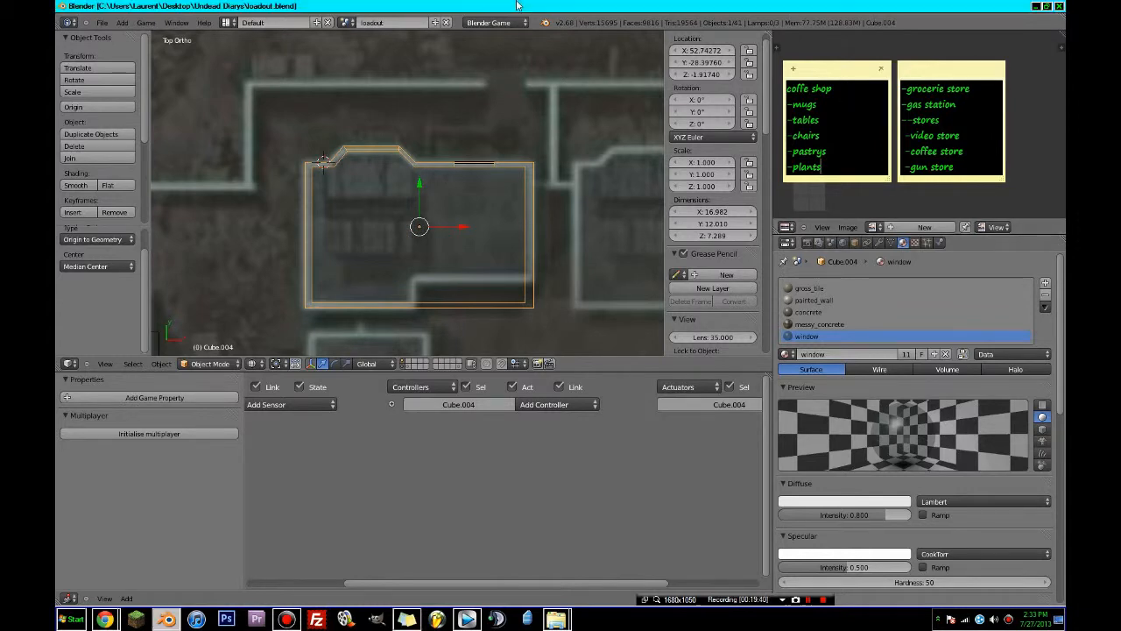
{"action": "key", "text": "ctrl+s"}
{"action": "left_click", "coordinate": [421, 291]}
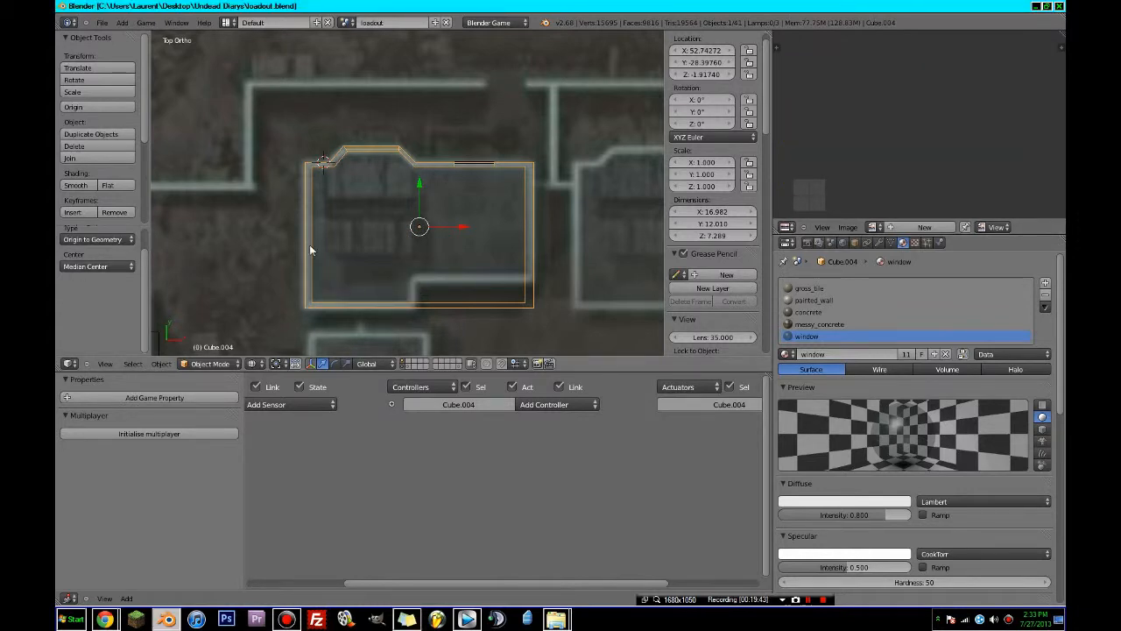
- Show an empty layer and snap the 3D cursor to the centre of the scene
{"action": "middle_click_drag", "start_coordinate": [309, 244], "coordinate": [411, 339]}
{"action": "left_click", "coordinate": [456, 364]}
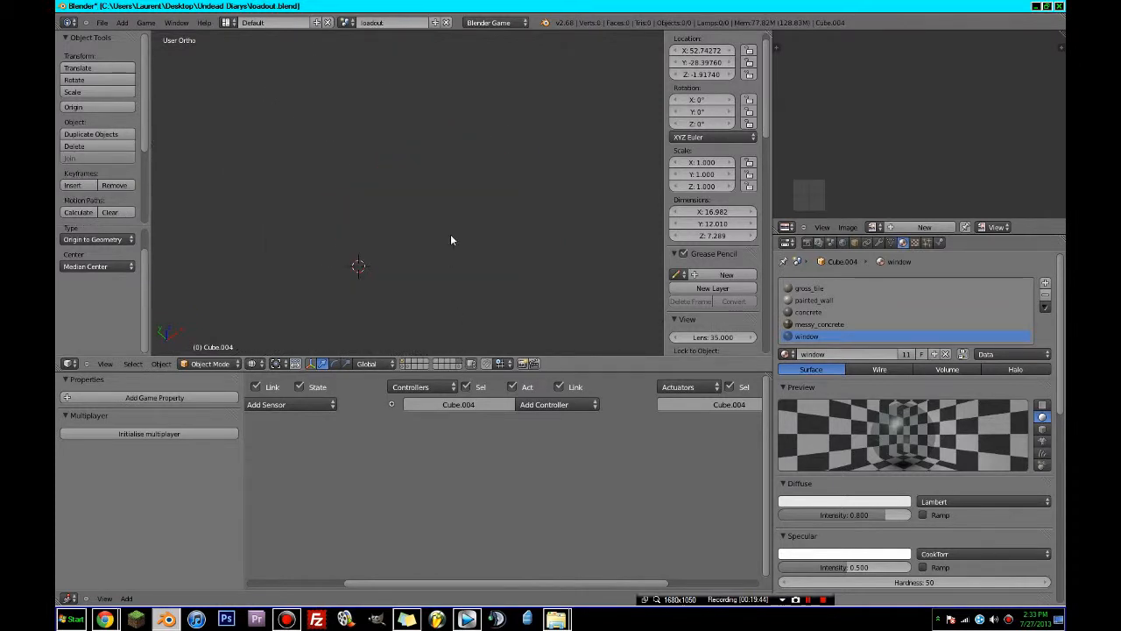
{"action": "key", "text": "shift+s"}
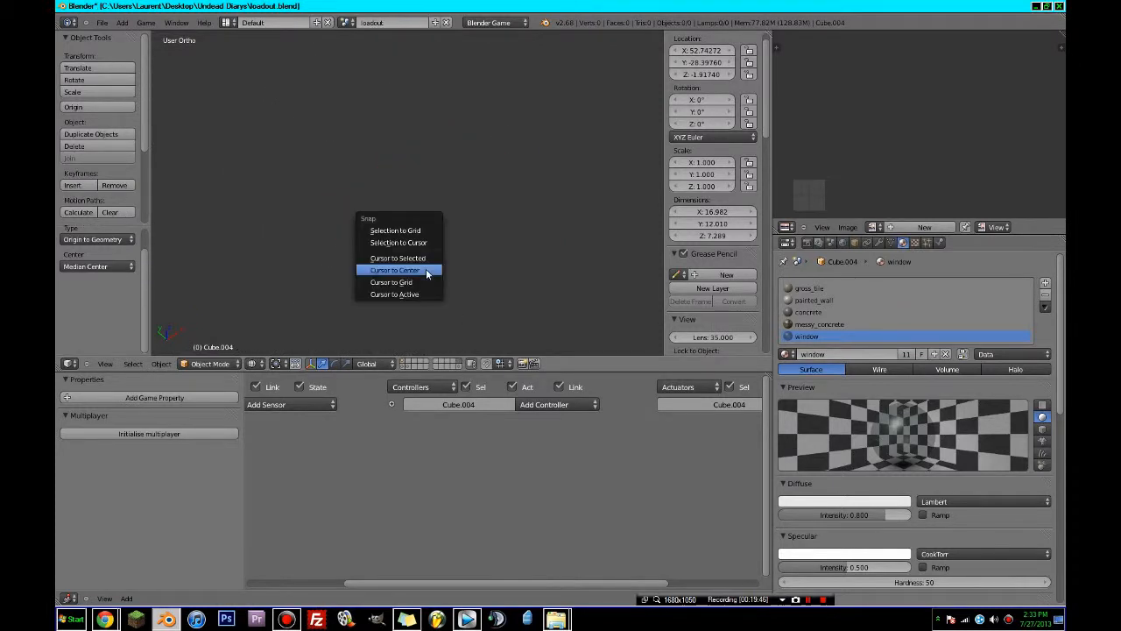
{"action": "left_click", "coordinate": [425, 271]}
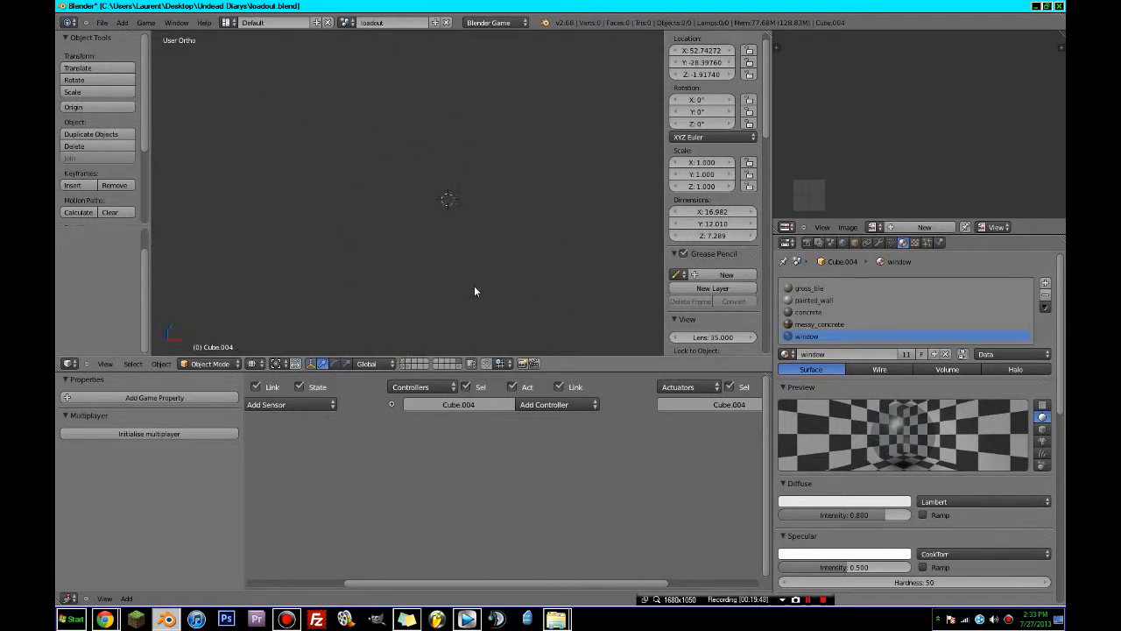
- Go to front view and remove the map from the viewport's background images
{"action": "key", "text": "KP_1"}
{"action": "middle_click_drag", "start_coordinate": [475, 291], "coordinate": [457, 189], "text": "shift"}
{"action": "scroll", "coordinate": [745, 279], "scroll_direction": "down", "scroll_amount": 10}
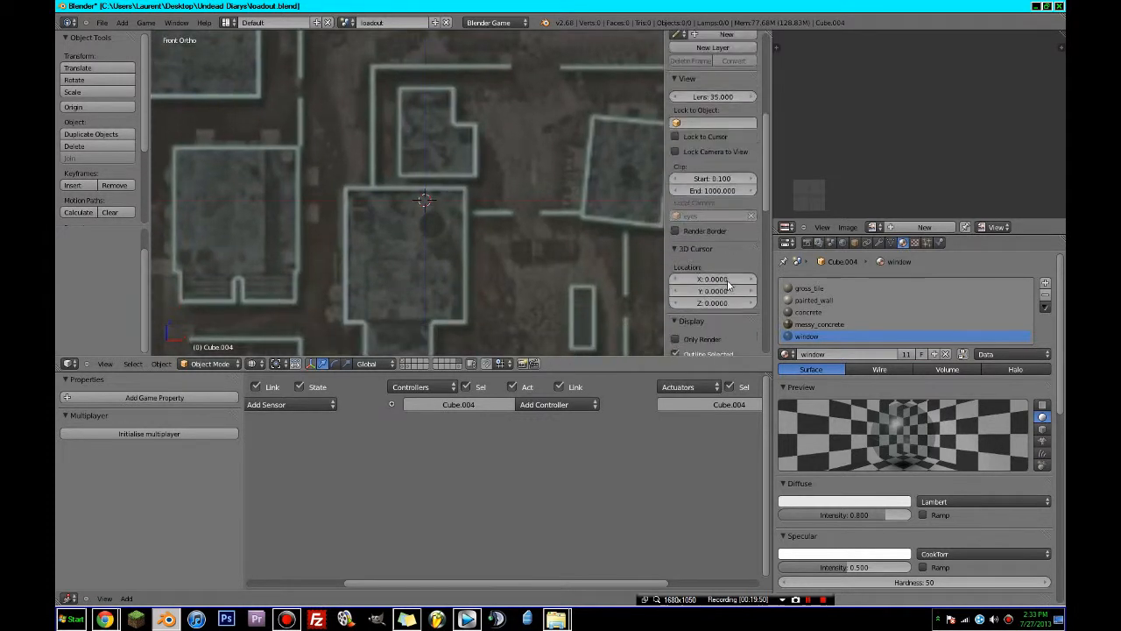
{"action": "scroll", "coordinate": [754, 278], "scroll_direction": "down", "scroll_amount": 4}
{"action": "left_click", "coordinate": [746, 242]}
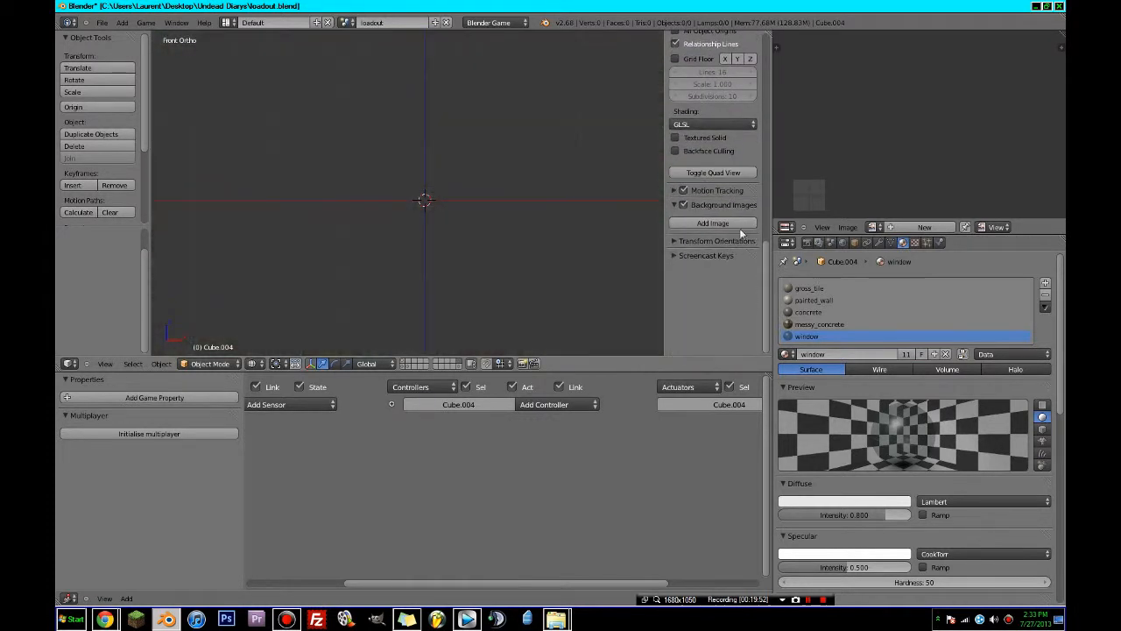
- Turn off the background images and show the grid floor in the 3D viewport
{"action": "left_click", "coordinate": [683, 205]}
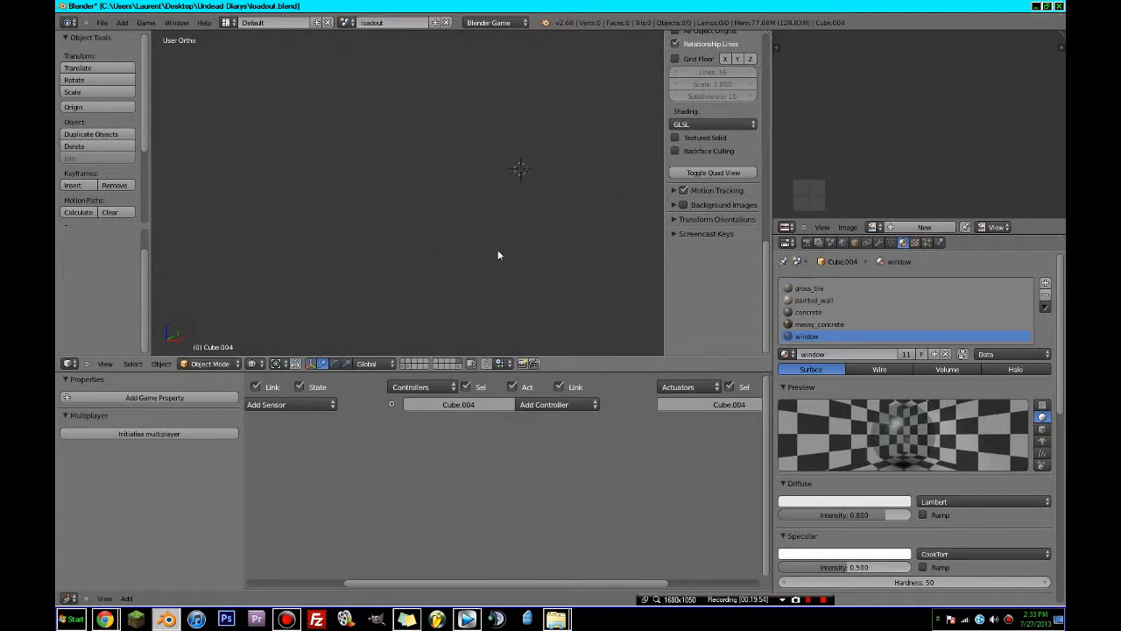
{"action": "scroll", "coordinate": [734, 209], "scroll_direction": "up", "scroll_amount": 6}
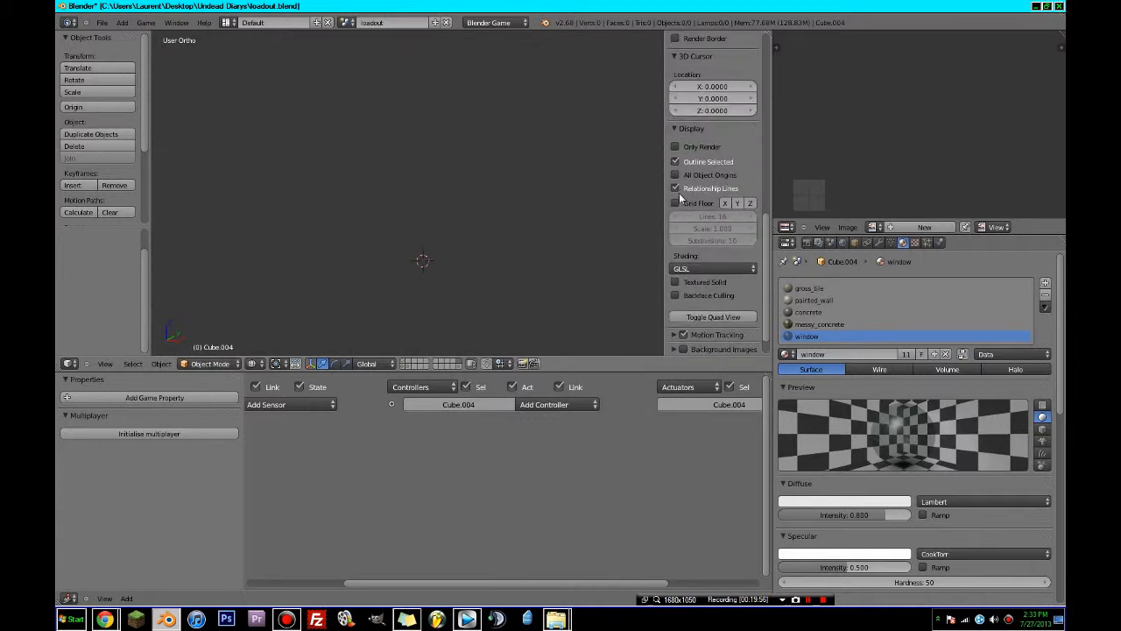
{"action": "left_click", "coordinate": [676, 202]}
{"action": "key", "text": "shift+a"}
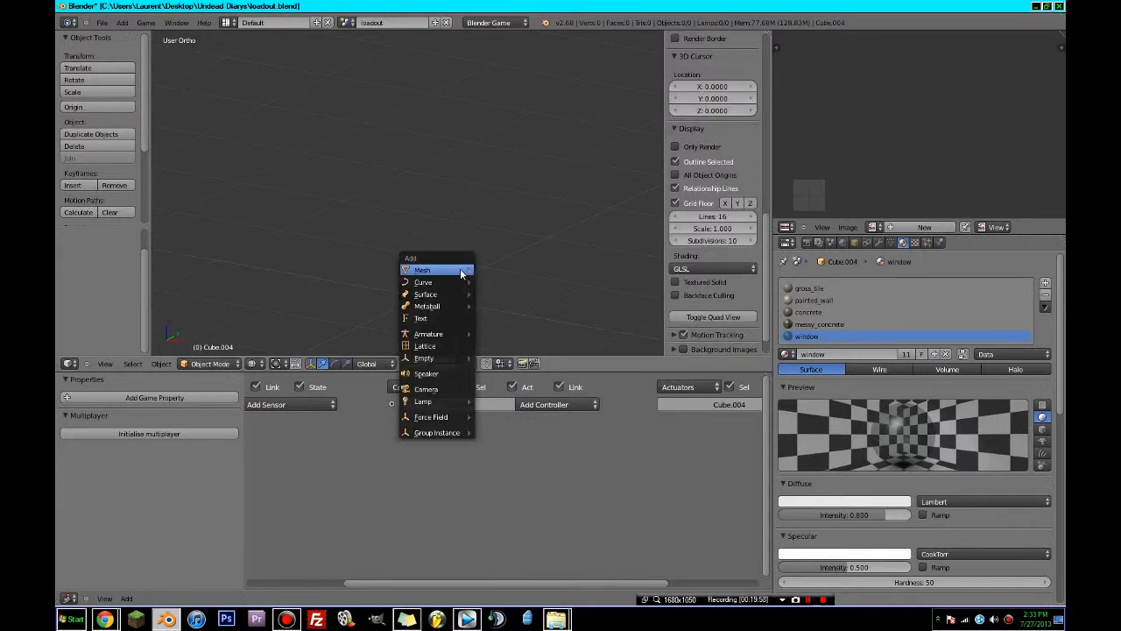
{"action": "mouse_move", "coordinate": [462, 272]}
{"action": "left_click", "coordinate": [510, 296]}
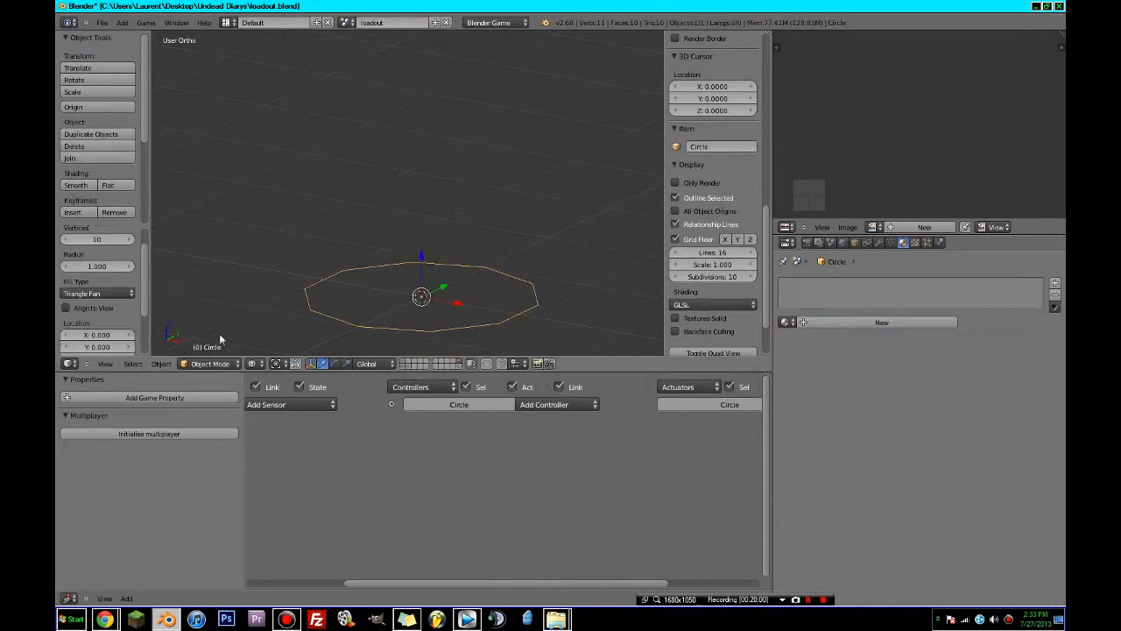
{"action": "key", "text": "Tab"}
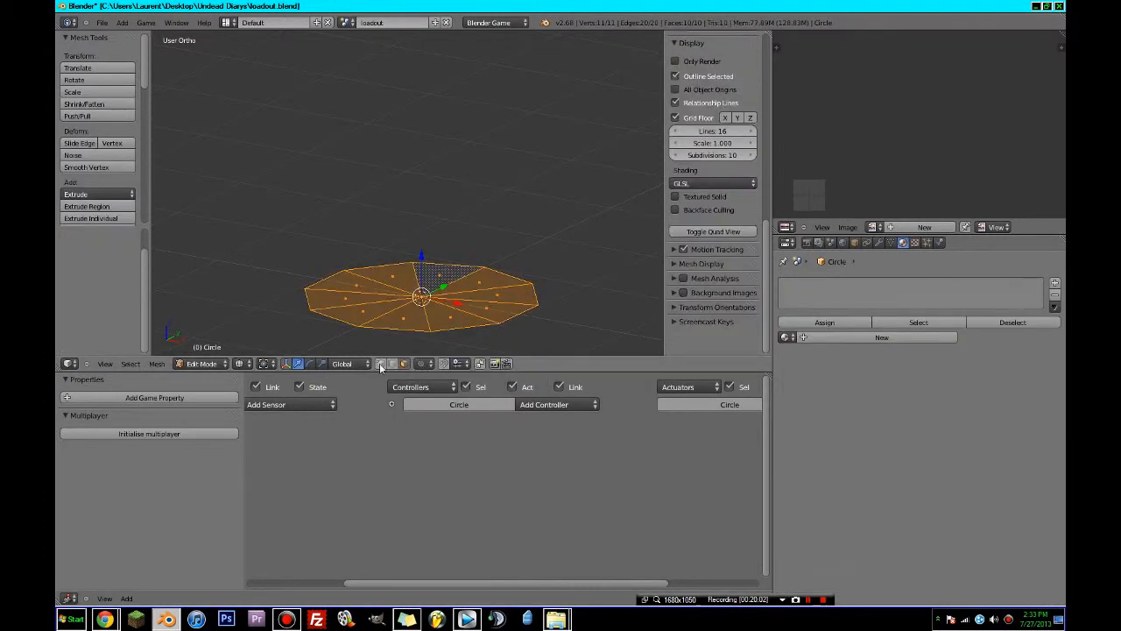
{"action": "scroll", "coordinate": [298, 275], "scroll_direction": "down", "scroll_amount": 3}
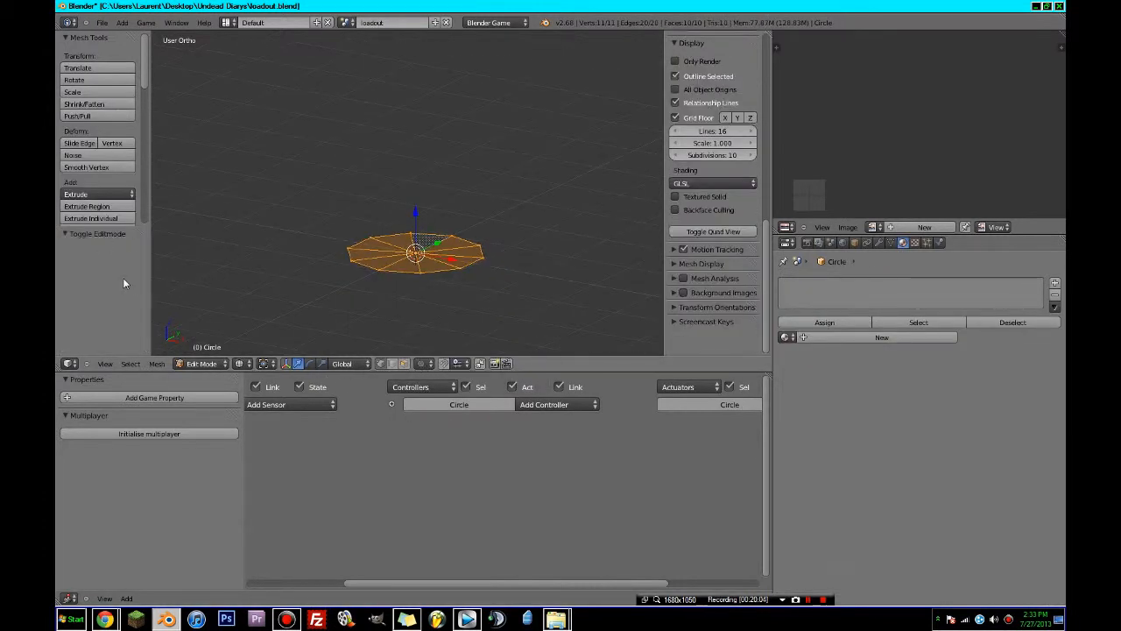
{"action": "scroll", "coordinate": [417, 254], "scroll_direction": "up", "scroll_amount": 3}
{"action": "middle_click_drag", "start_coordinate": [416, 254], "coordinate": [472, 298]}
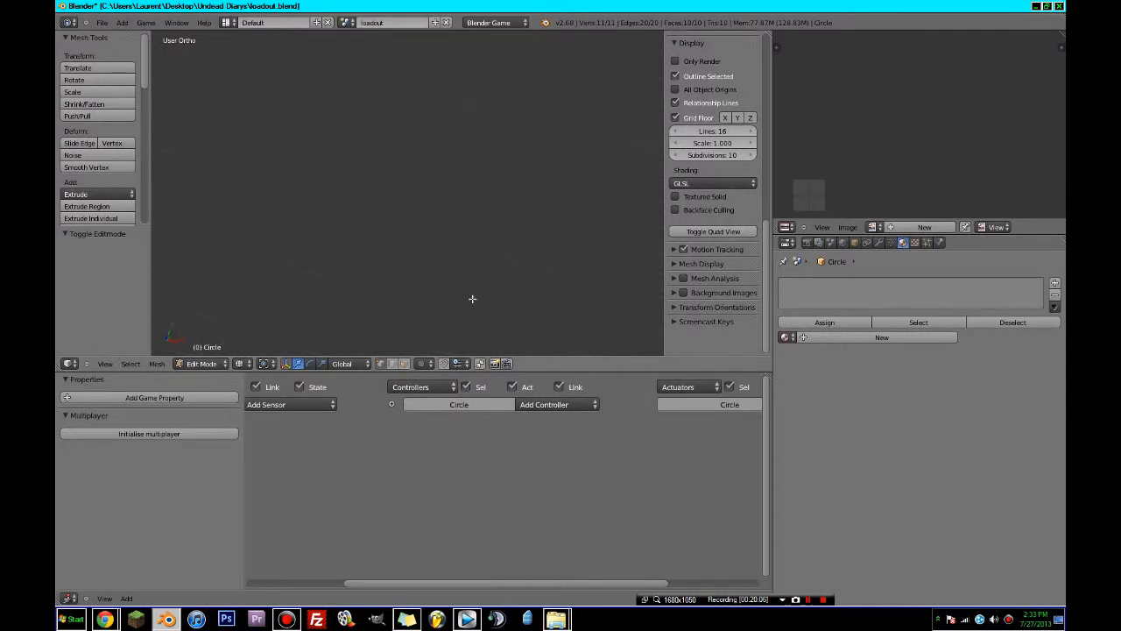
{"action": "key", "text": "KP_7"}
{"action": "key", "text": "Tab"}
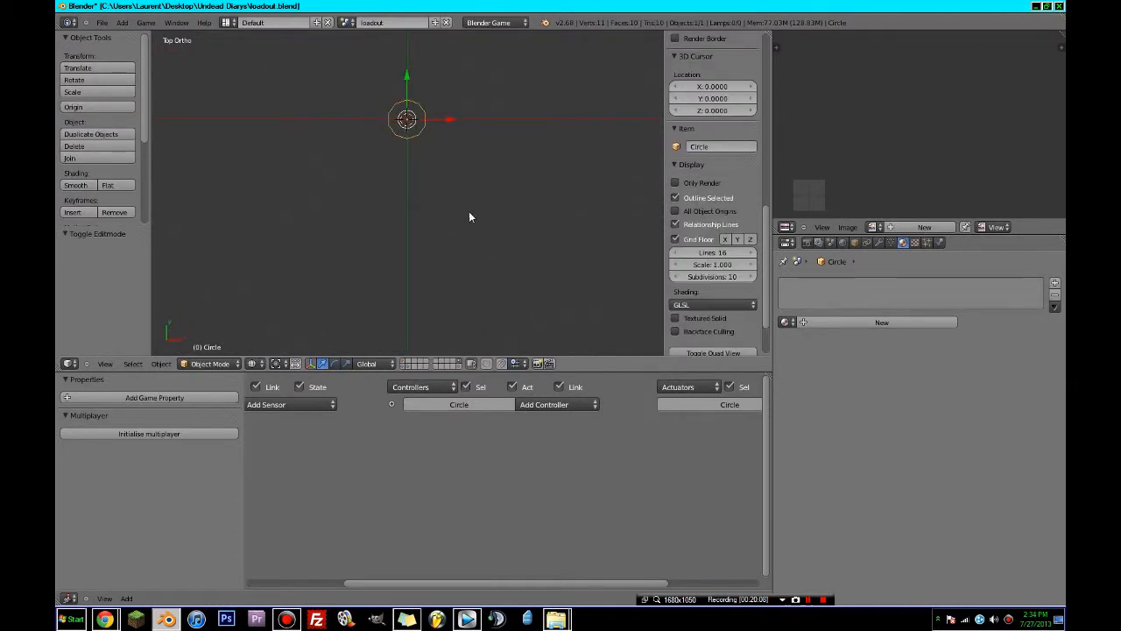
{"action": "key", "text": "x"}
{"action": "left_click", "coordinate": [417, 170]}
- Add a seven-vertex mesh circle with a triangle-fan fill at the 3D cursor and open it for editing in solid shading
{"action": "mouse_move", "coordinate": [443, 216]}
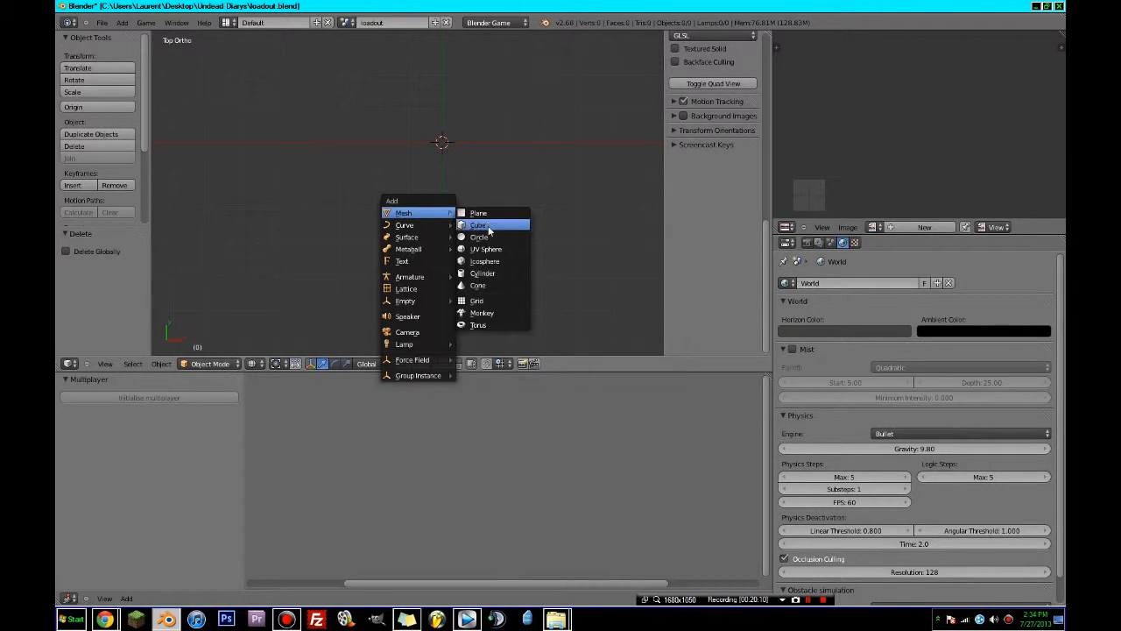
{"action": "left_click", "coordinate": [490, 236]}
{"action": "left_click", "coordinate": [66, 265]}
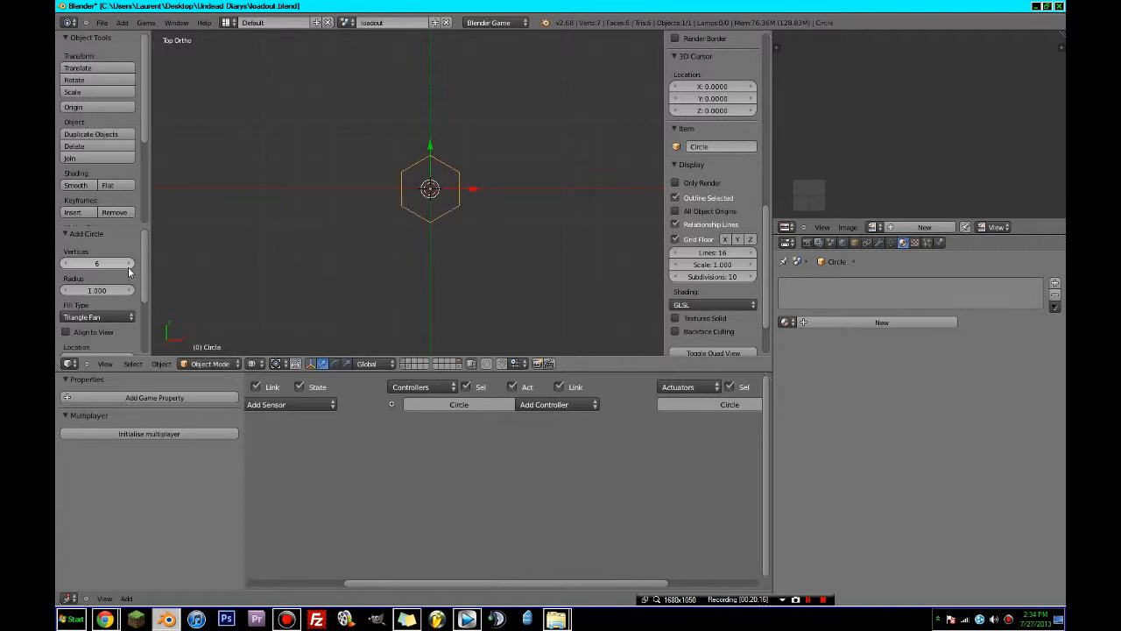
{"action": "scroll", "coordinate": [395, 262], "scroll_direction": "up", "scroll_amount": 3}
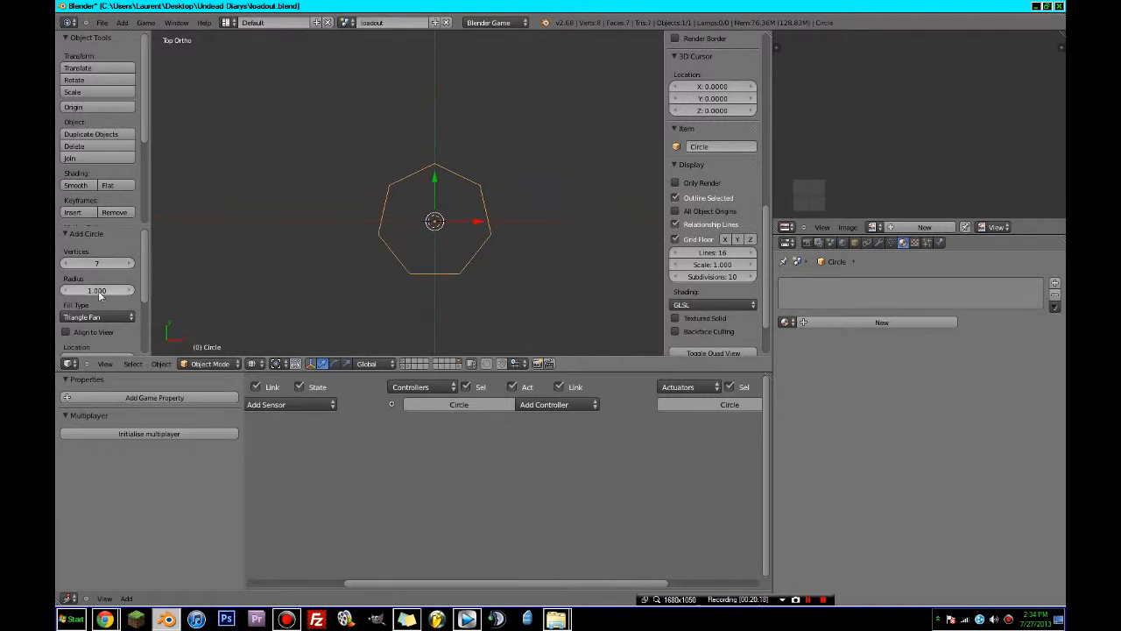
{"action": "key", "text": "Tab"}
{"action": "scroll", "coordinate": [453, 213], "scroll_direction": "up", "scroll_amount": 2}
{"action": "mouse_move", "coordinate": [453, 213]}
{"action": "middle_mouse_down"}
{"action": "mouse_move", "coordinate": [460, 278]}
{"action": "mouse_move", "coordinate": [427, 175]}
{"action": "middle_mouse_up"}
{"action": "key", "text": "z"}
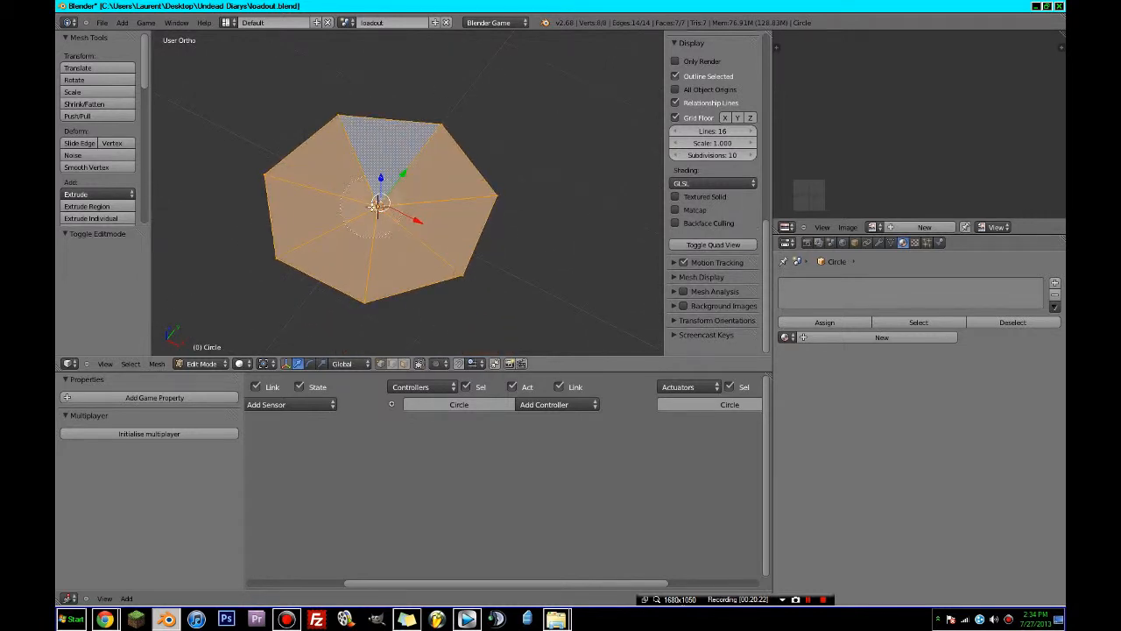
- Try to add a loop cut across the triangular faces of the seven-sided disc
{"action": "key", "text": "a"}
{"action": "key", "text": "KP_7"}
{"action": "scroll", "coordinate": [373, 205], "scroll_direction": "down", "scroll_amount": 3}
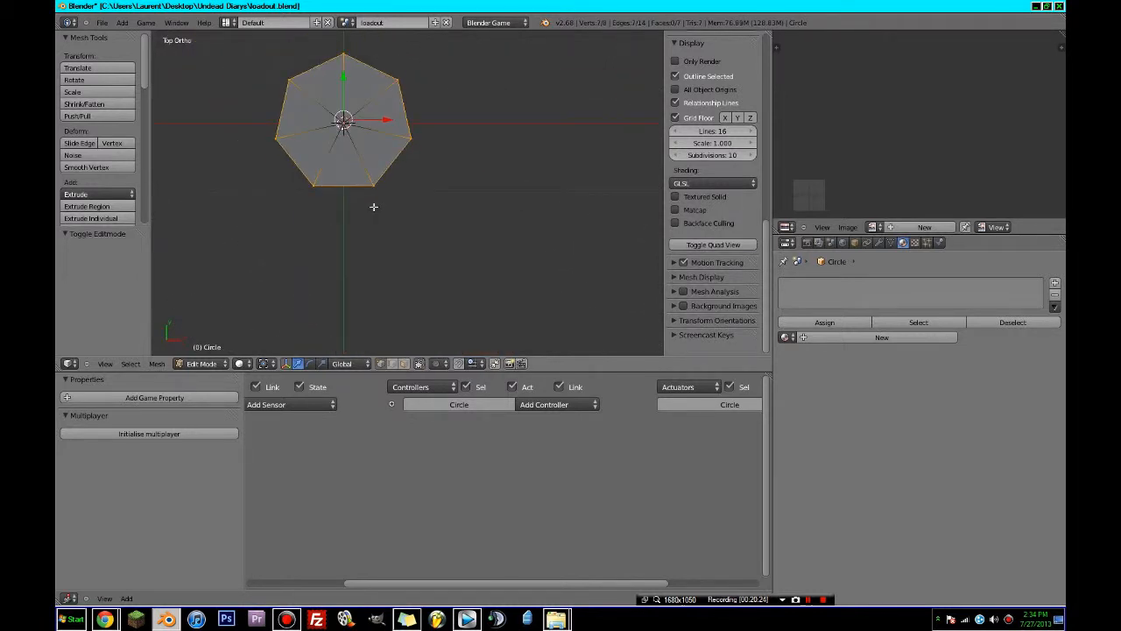
{"action": "scroll", "coordinate": [374, 207], "scroll_direction": "up", "scroll_amount": 1}
{"action": "middle_click_drag", "start_coordinate": [338, 240], "coordinate": [368, 258]}
{"action": "key", "text": "ctrl+r"}
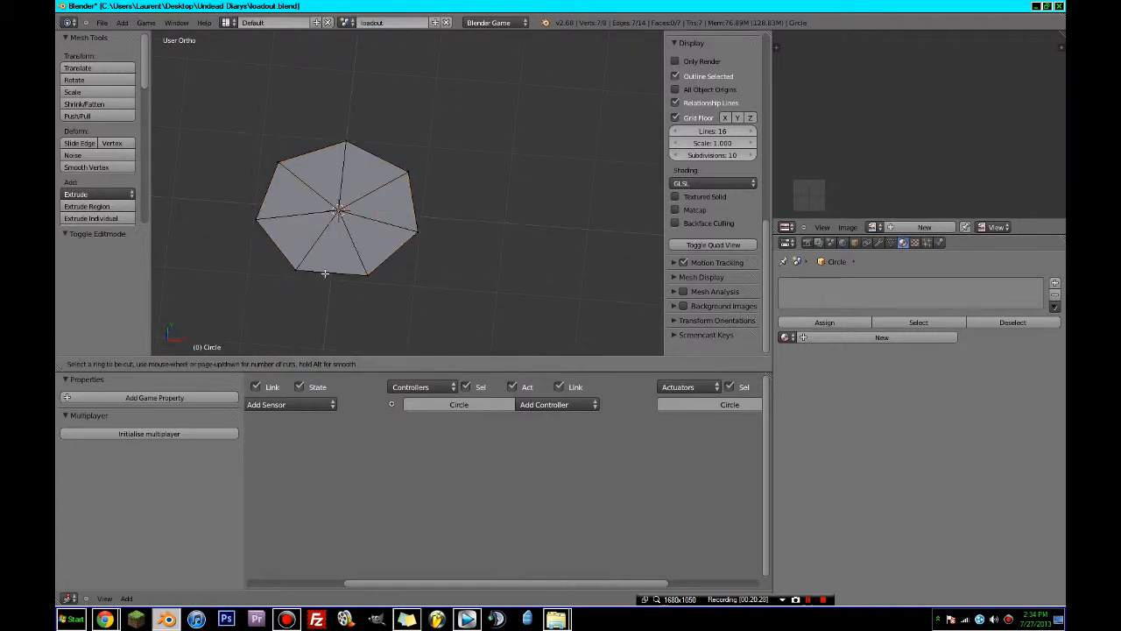
{"action": "left_click", "coordinate": [362, 248]}
{"action": "mouse_move", "coordinate": [373, 269]}
{"action": "left_mouse_down"}
{"action": "mouse_move", "coordinate": [332, 127]}
{"action": "mouse_move", "coordinate": [319, 258]}
{"action": "left_mouse_up"}
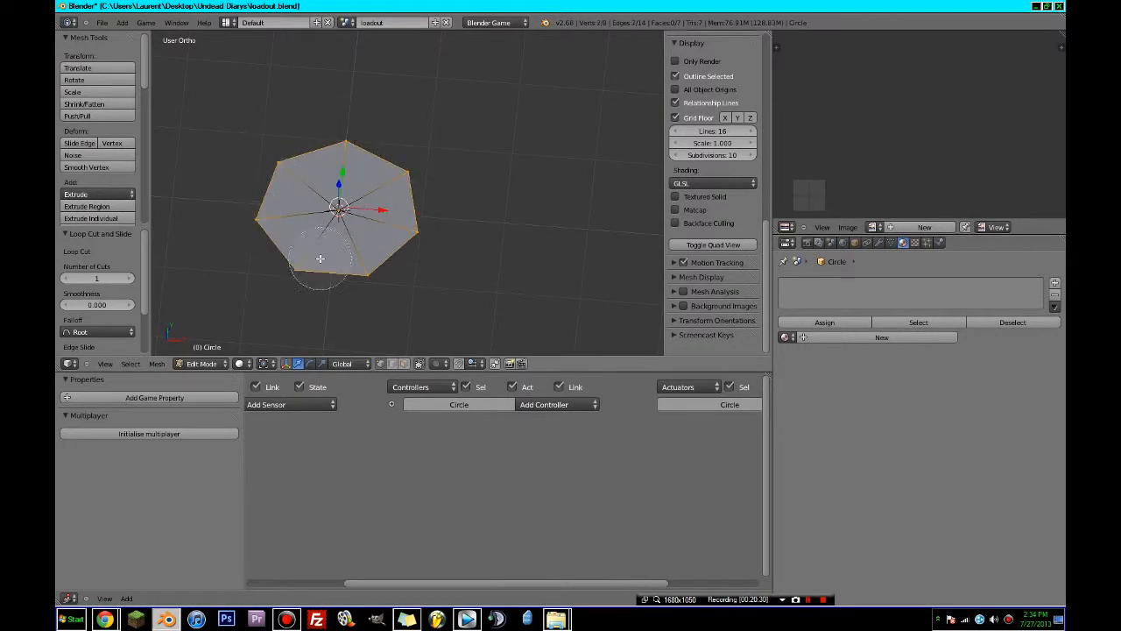
- Raise the centre vertex of the seven-sided base slightly along the vertical axis
{"action": "key", "text": "KP_1"}
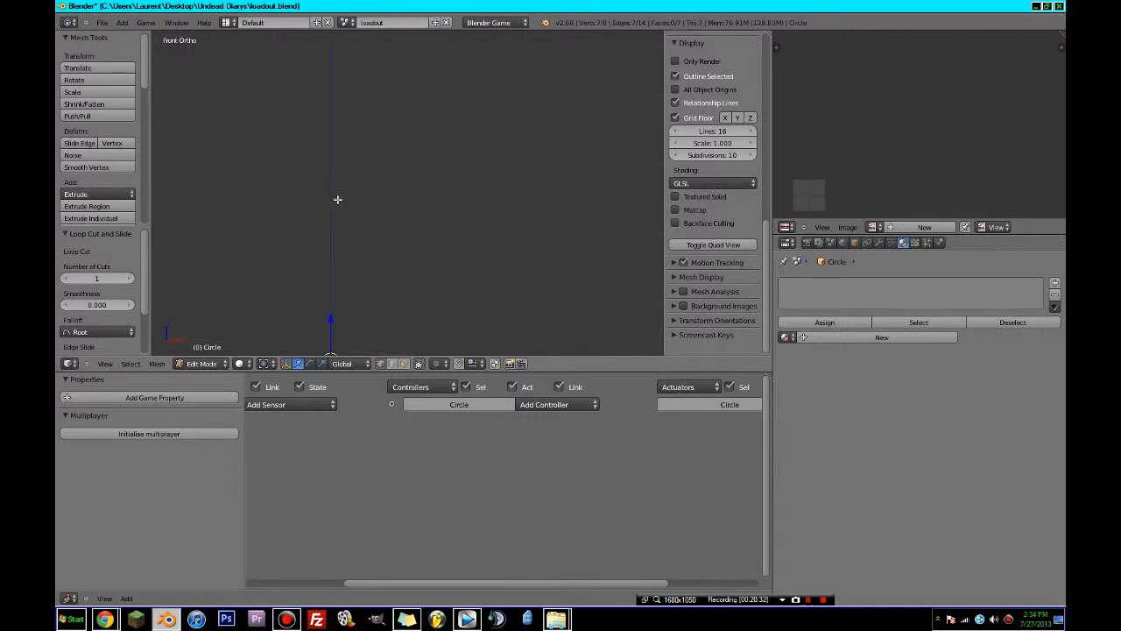
{"action": "key", "text": "z"}
{"action": "middle_click_drag", "start_coordinate": [335, 188], "coordinate": [328, 133]}
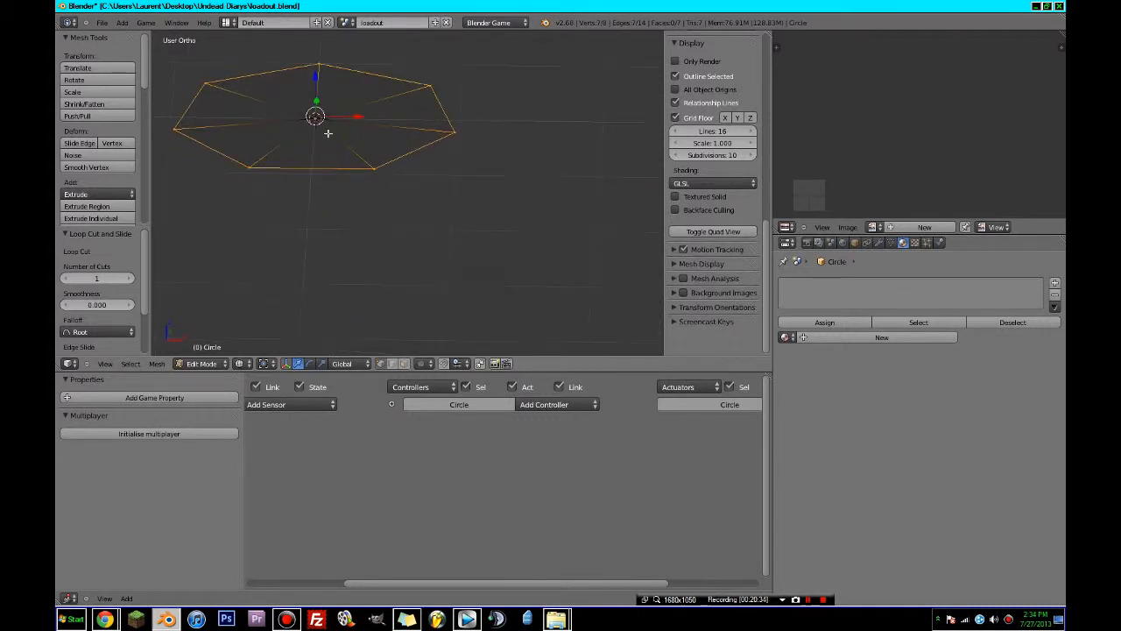
{"action": "key", "text": "a"}
{"action": "right_click", "coordinate": [321, 122]}
{"action": "key", "text": "KP_1"}
{"action": "left_click_drag", "start_coordinate": [313, 133], "coordinate": [316, 120]}
{"action": "key", "text": "a"}
- Extrude the base's outer edge loop straight up to form the mug's tall side walls
{"action": "middle_click_drag", "start_coordinate": [374, 185], "coordinate": [367, 194]}
{"action": "right_click", "coordinate": [395, 162], "text": "alt"}
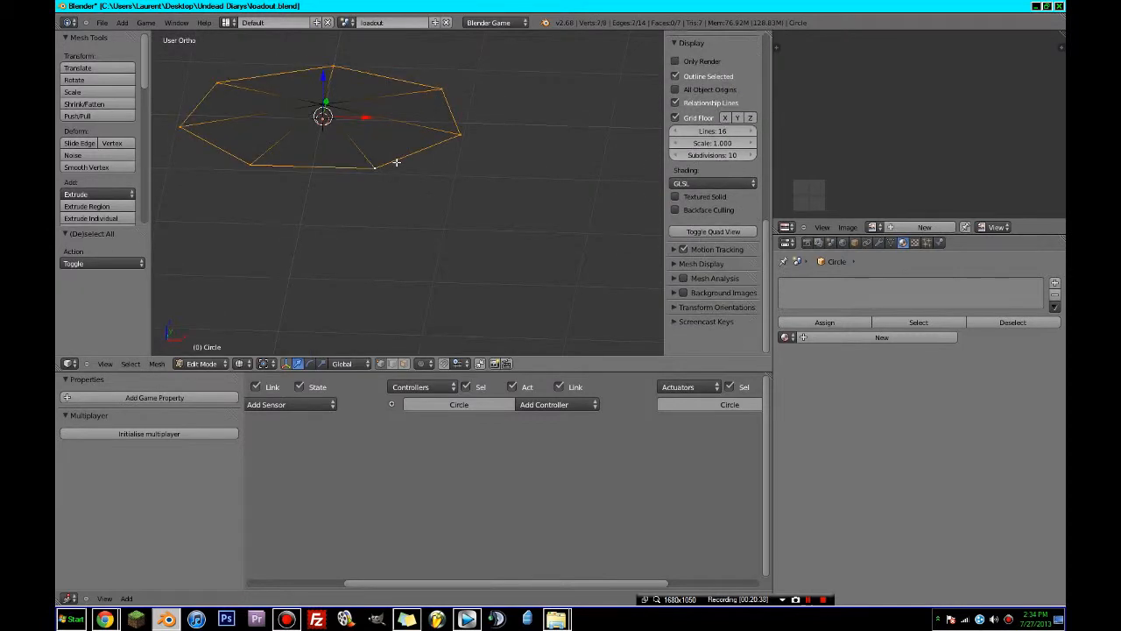
{"action": "key", "text": "KP_1"}
{"action": "key", "text": "e"}
{"action": "right_click", "coordinate": [405, 94]}
{"action": "key", "text": "g"}
{"action": "key", "text": "z"}
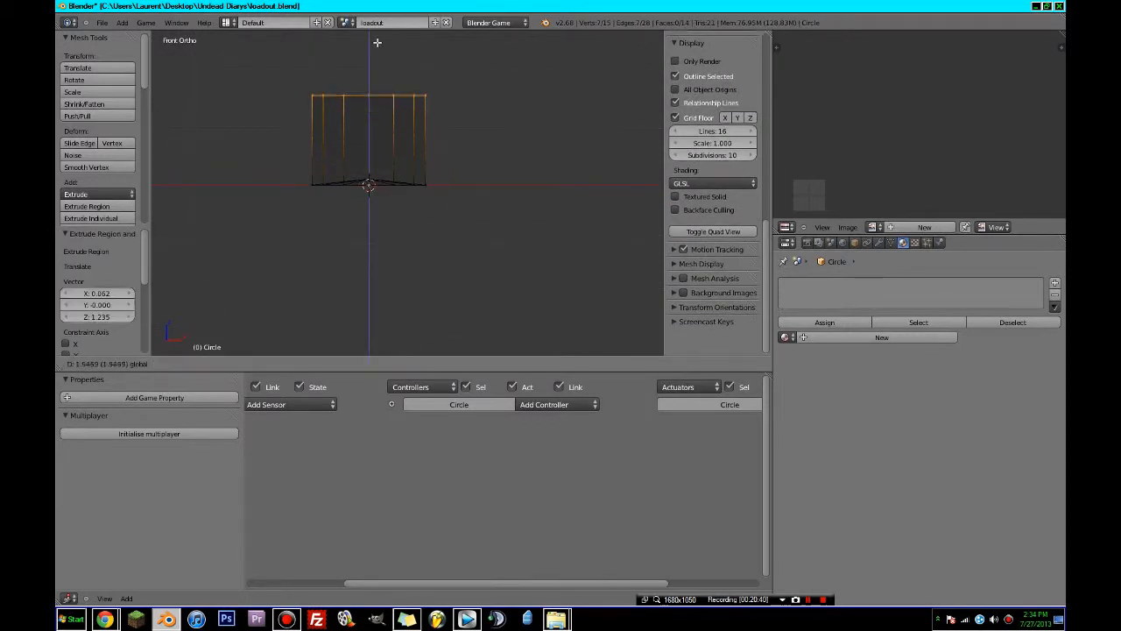
{"action": "left_click", "coordinate": [383, 118]}
{"action": "middle_click_drag", "start_coordinate": [379, 120], "coordinate": [384, 186], "text": "shift"}
{"action": "left_click_drag", "start_coordinate": [391, 147], "coordinate": [390, 173]}
- Add a cube to the mug mesh, scale it to about 0.398 and place it over the wall's upper part on the +X side
{"action": "key", "text": "shift+a"}
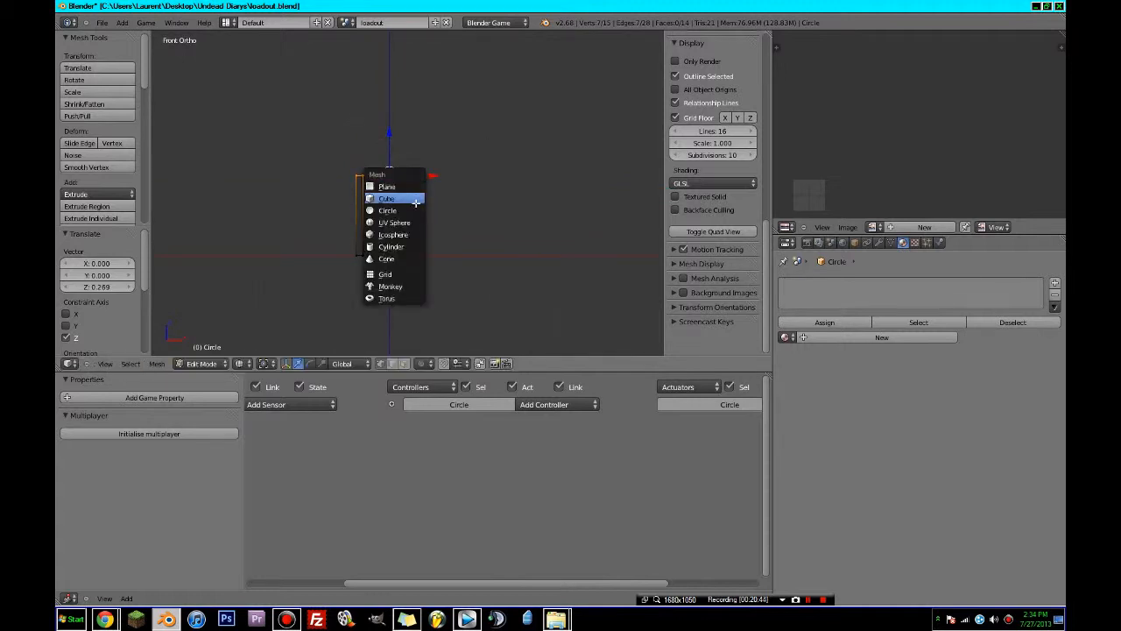
{"action": "left_click", "coordinate": [412, 199]}
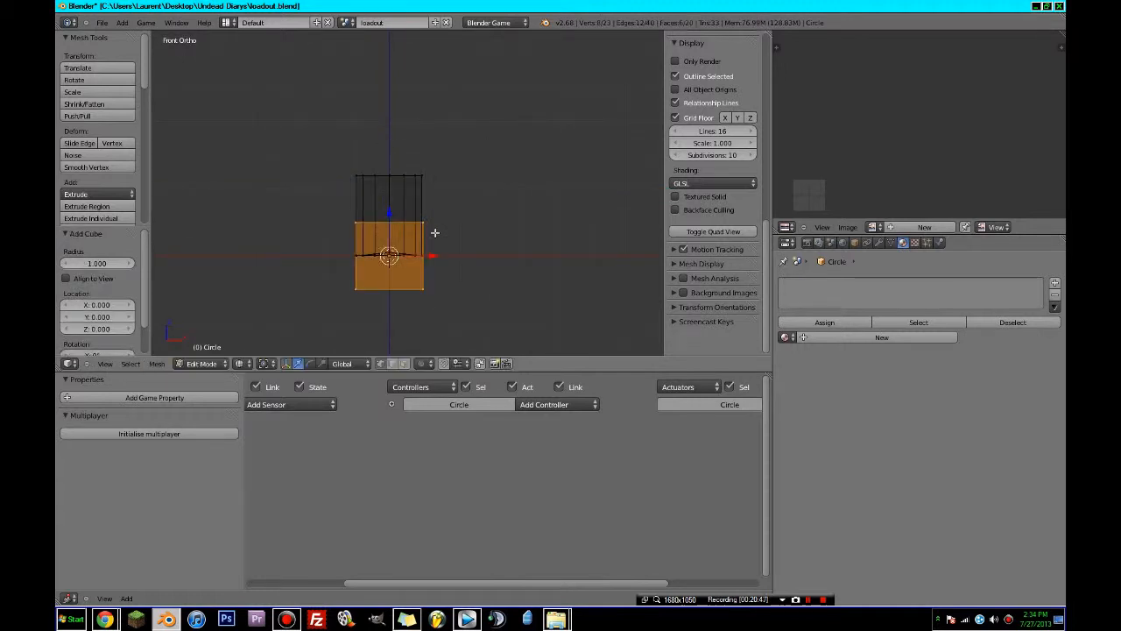
{"action": "key", "text": "s"}
{"action": "left_click", "coordinate": [443, 278]}
{"action": "key", "text": "g"}
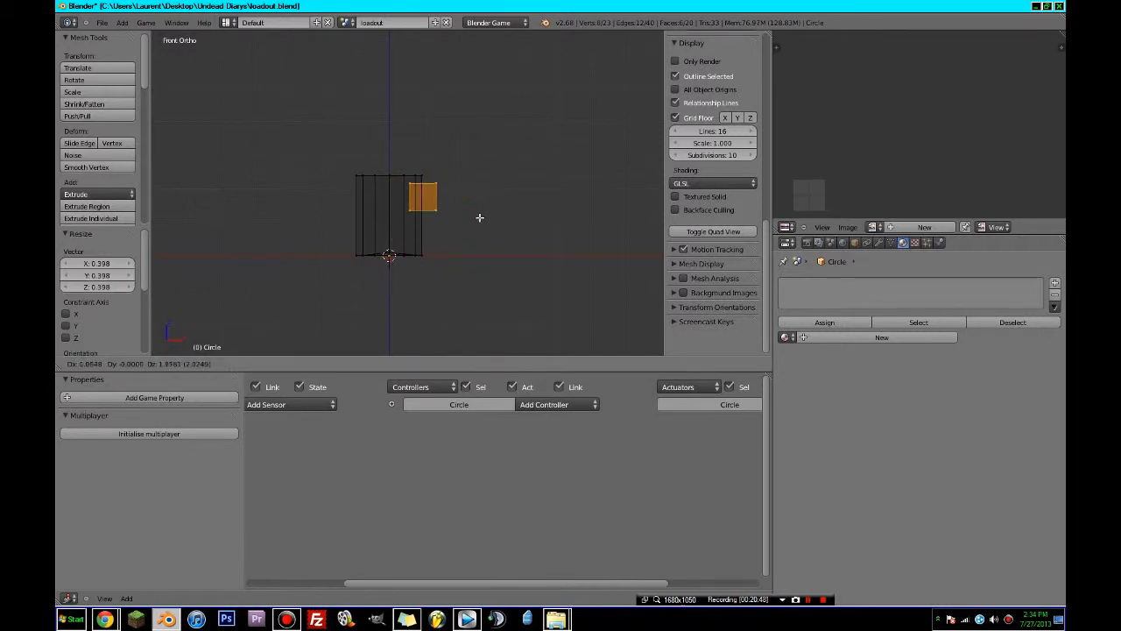
{"action": "left_click", "coordinate": [479, 218]}
- Scale the handle cube by about 0.573 and reposition it so it protrudes from the mug's upper wall
{"action": "scroll", "coordinate": [477, 218], "scroll_direction": "up", "scroll_amount": 2}
{"action": "key", "text": "s"}
{"action": "left_click", "coordinate": [503, 216]}
{"action": "key", "text": "g"}
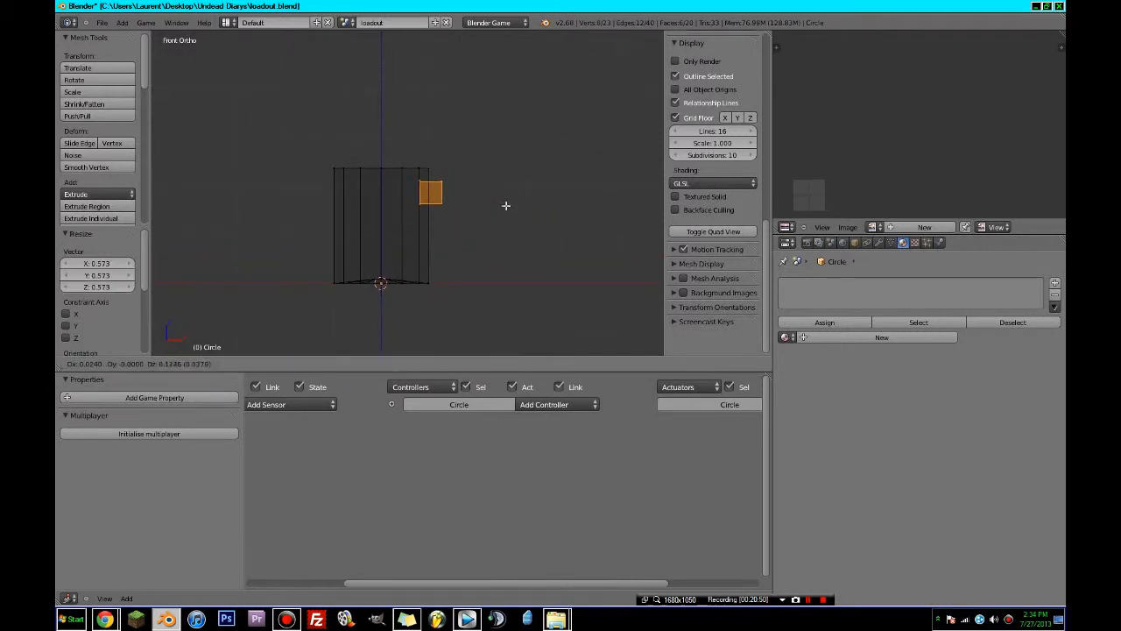
{"action": "left_click", "coordinate": [508, 203]}
- Extrude the mug's top edge loop and scale it to about 0.905 to give the rim an inward thickness
{"action": "mouse_move", "coordinate": [492, 204]}
{"action": "middle_mouse_down"}
{"action": "mouse_move", "coordinate": [445, 233]}
{"action": "mouse_move", "coordinate": [402, 237]}
{"action": "mouse_move", "coordinate": [420, 215]}
{"action": "middle_mouse_up"}
{"action": "key", "text": "z"}
{"action": "right_click", "coordinate": [413, 169], "text": "alt"}
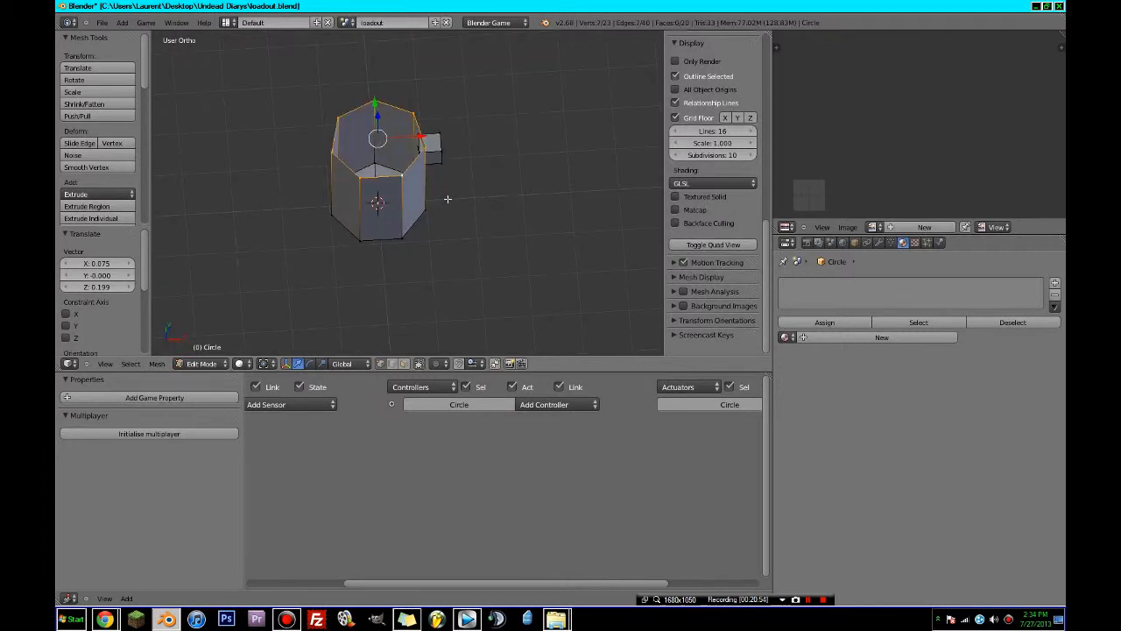
{"action": "key", "text": "KP_7"}
{"action": "scroll", "coordinate": [453, 236], "scroll_direction": "up", "scroll_amount": 2}
{"action": "key", "text": "e"}
{"action": "left_click", "coordinate": [599, 223]}
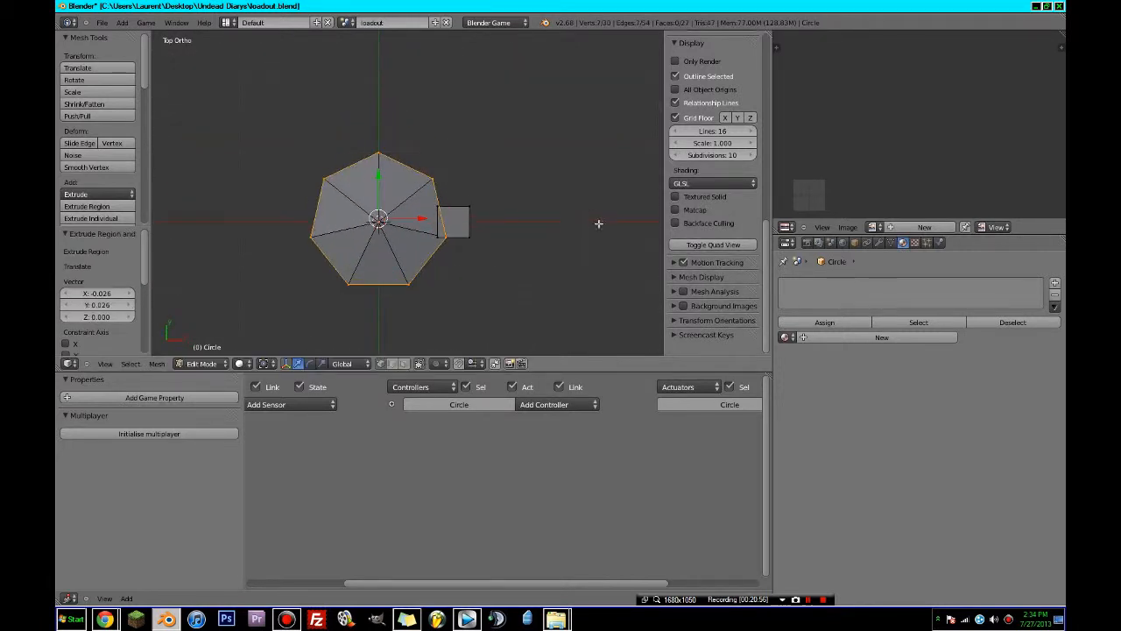
{"action": "key", "text": "s"}
{"action": "left_click", "coordinate": [575, 227]}
{"action": "middle_click_drag", "start_coordinate": [576, 228], "coordinate": [501, 137]}
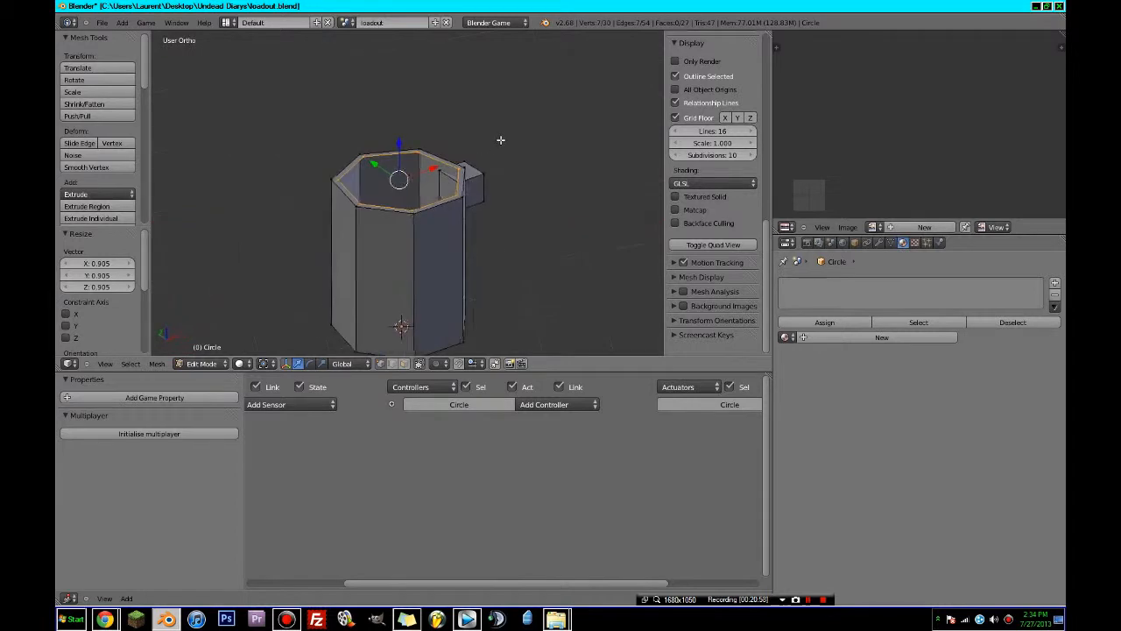
- Extrude the inner rim loop again, scaling it to about 0.952 and lowering it by 0.034
{"action": "scroll", "coordinate": [419, 163], "scroll_direction": "up", "scroll_amount": 2}
{"action": "key", "text": "e"}
{"action": "left_click", "coordinate": [400, 131]}
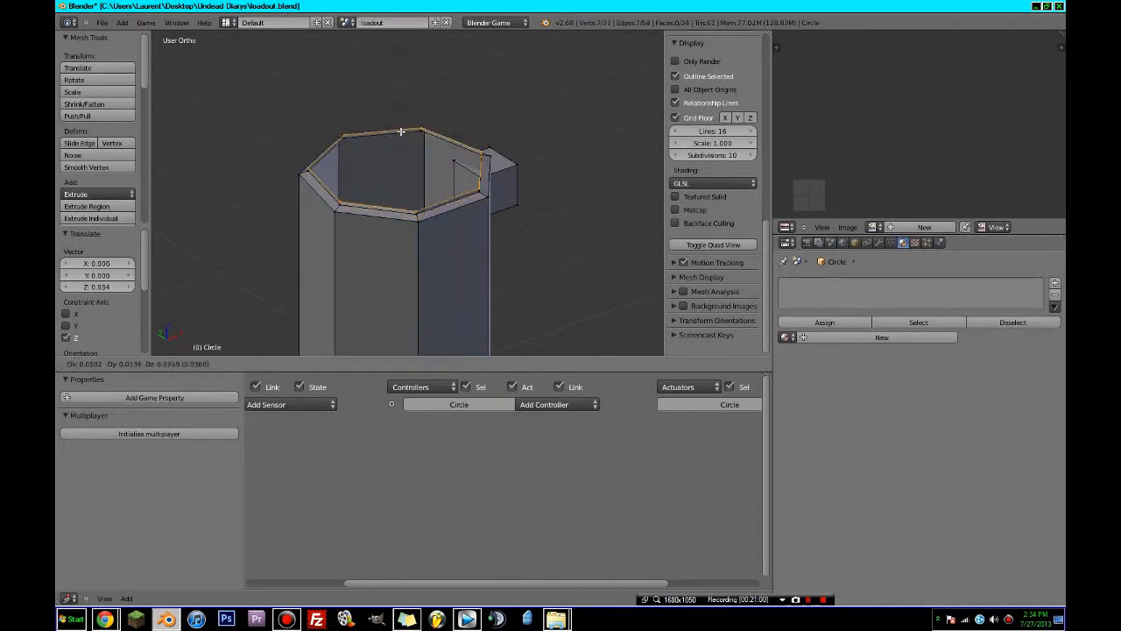
{"action": "key", "text": "s"}
{"action": "left_click", "coordinate": [506, 152]}
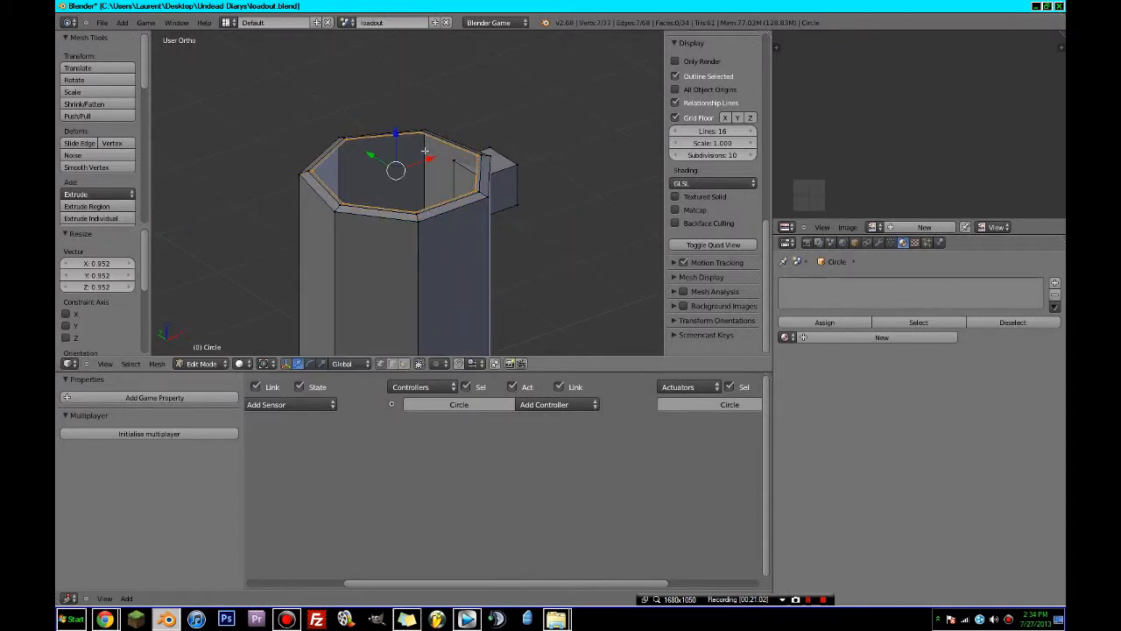
{"action": "key", "text": "g"}
{"action": "key", "text": "z"}
{"action": "left_click", "coordinate": [488, 167]}
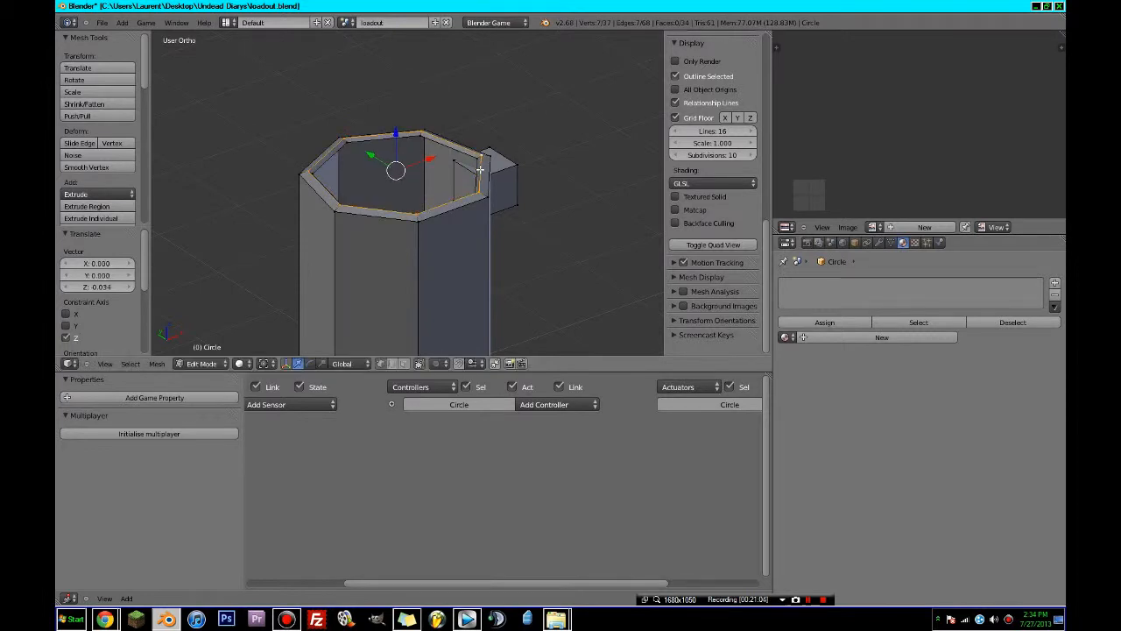
- Edge-slide the middle loop of the mug's rim by a factor of -0.650
{"action": "key", "text": "ctrl+e"}
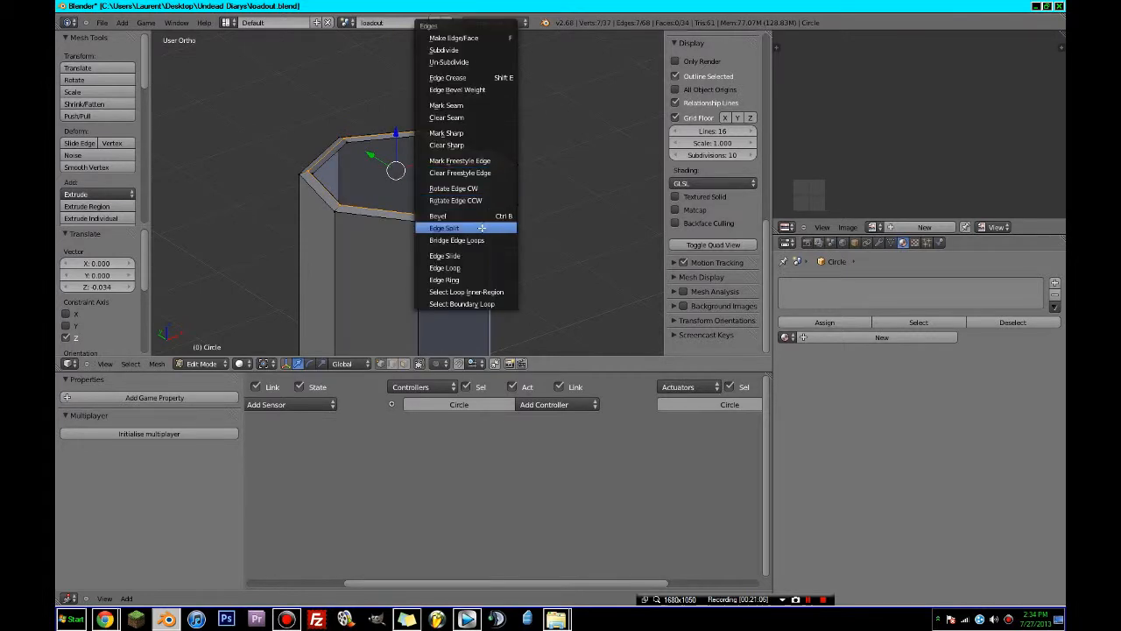
{"action": "left_click", "coordinate": [467, 255]}
{"action": "left_click", "coordinate": [361, 134]}
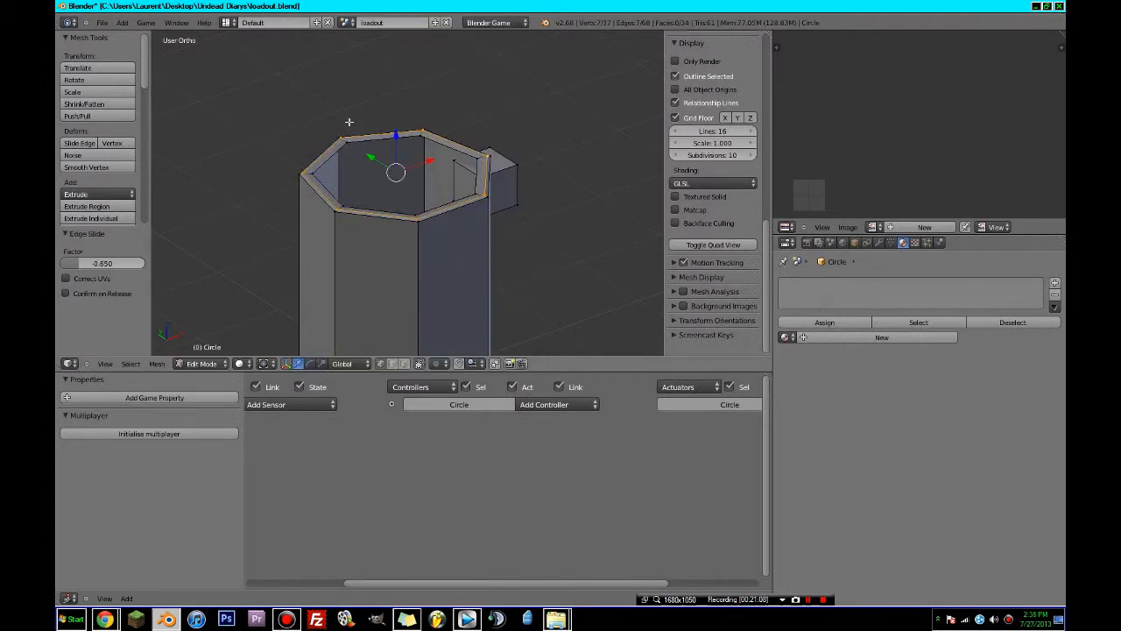
- Extrude the rim's innermost edge loop 1.534 downward to form the mug's inner wall
{"action": "middle_click_drag", "start_coordinate": [386, 161], "coordinate": [432, 166]}
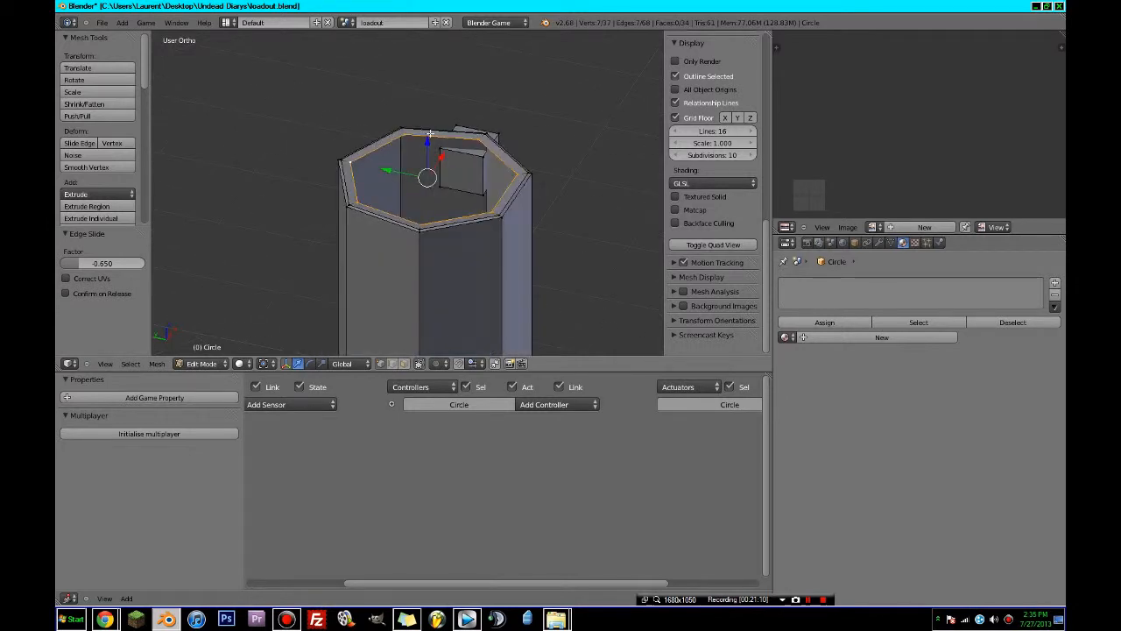
{"action": "key", "text": "e"}
{"action": "key", "text": "z"}
{"action": "left_click", "coordinate": [439, 274]}
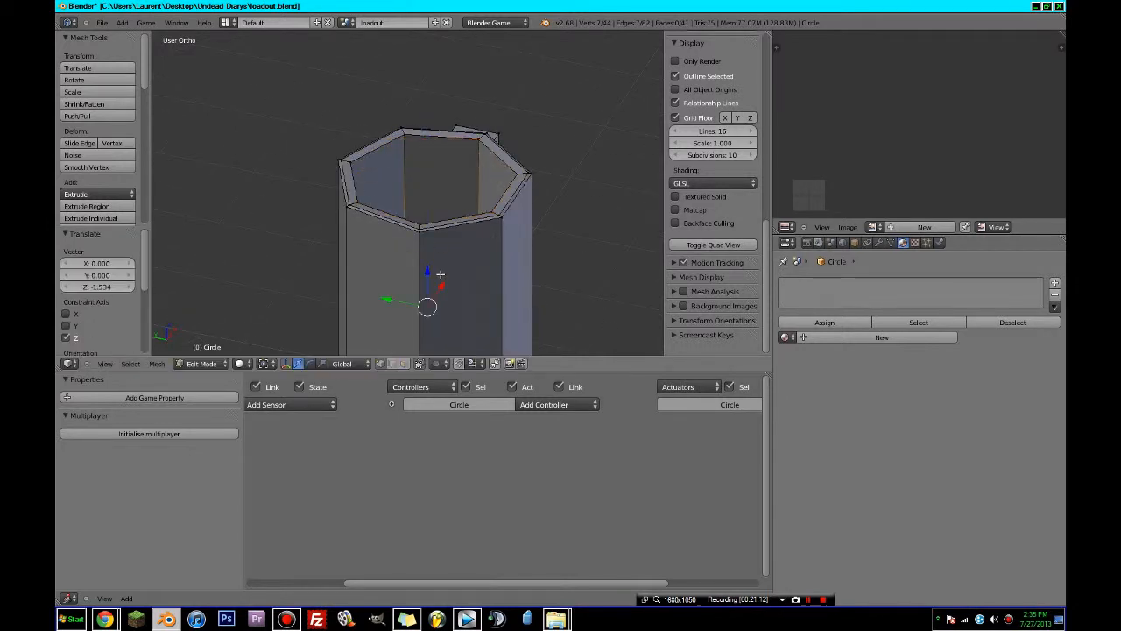
- Lower the inner wall's bottom edge loop further and fill it with a face as the mug's inside floor
{"action": "scroll", "coordinate": [441, 275], "scroll_direction": "down", "scroll_amount": 4}
{"action": "middle_click_drag", "start_coordinate": [440, 274], "coordinate": [421, 317]}
{"action": "scroll", "coordinate": [419, 261], "scroll_direction": "up", "scroll_amount": 3}
{"action": "left_click_drag", "start_coordinate": [417, 252], "coordinate": [414, 276]}
{"action": "key", "text": "f"}
- Leave mesh editing and save the scene over the existing loadout.blend file
{"action": "middle_click_drag", "start_coordinate": [414, 276], "coordinate": [379, 257]}
{"action": "key", "text": "Tab"}
{"action": "key", "text": "ctrl+s"}
{"action": "left_click", "coordinate": [363, 294]}
- Raise the mug's inside floor face well up along the vertical axis
{"action": "key", "text": "Tab"}
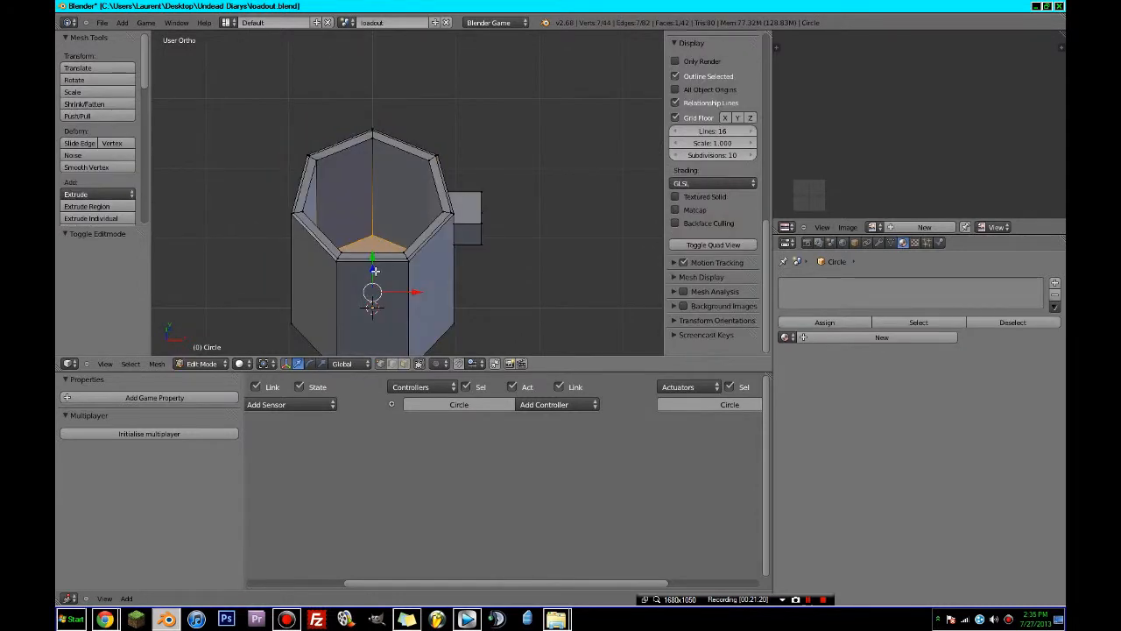
{"action": "left_click_drag", "start_coordinate": [374, 272], "coordinate": [375, 203]}
{"action": "middle_click_drag", "start_coordinate": [375, 203], "coordinate": [373, 250]}
- Save over loadout.blend again and apply smooth shading to the mug
{"action": "key", "text": "Tab"}
{"action": "key", "text": "ctrl+s"}
{"action": "left_click", "coordinate": [367, 173]}
{"action": "left_click", "coordinate": [83, 187]}
- Move the entire separate handle block to the mug's front side, by about -1.09 on X and -1.10 on Y
{"action": "key", "text": "Tab"}
{"action": "right_click", "coordinate": [421, 205]}
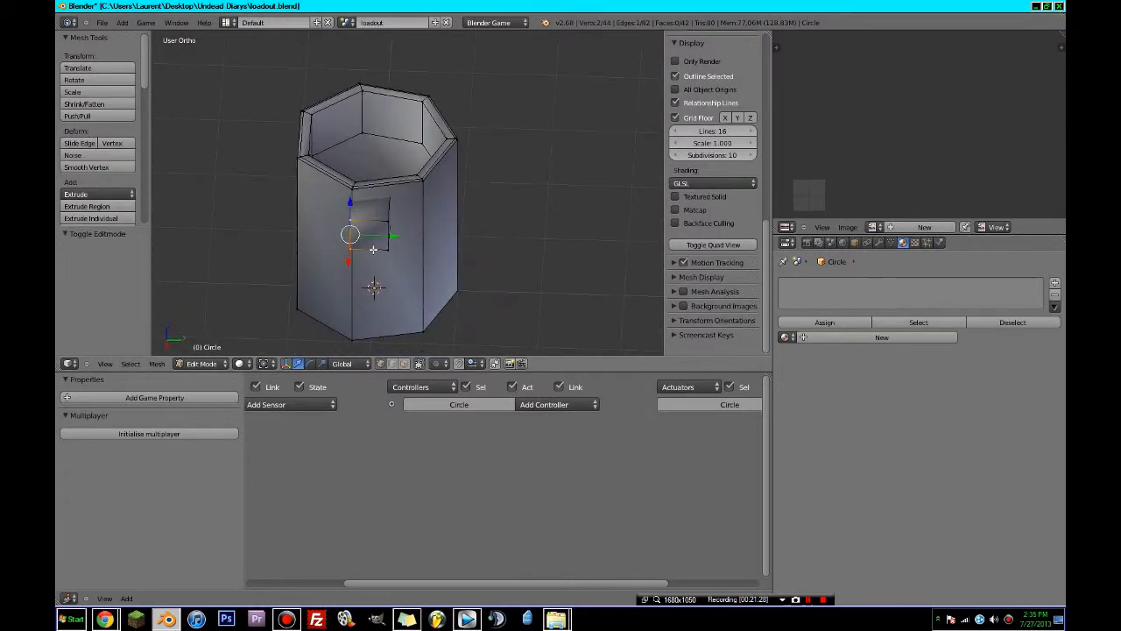
{"action": "key", "text": "KP_7"}
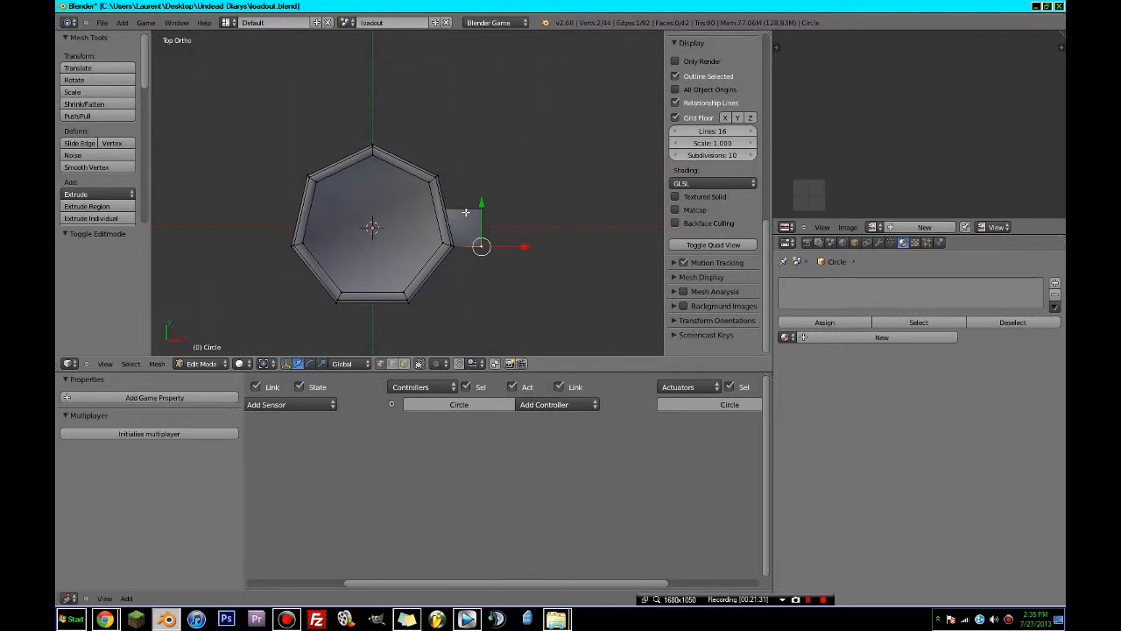
{"action": "key", "text": "ctrl+l"}
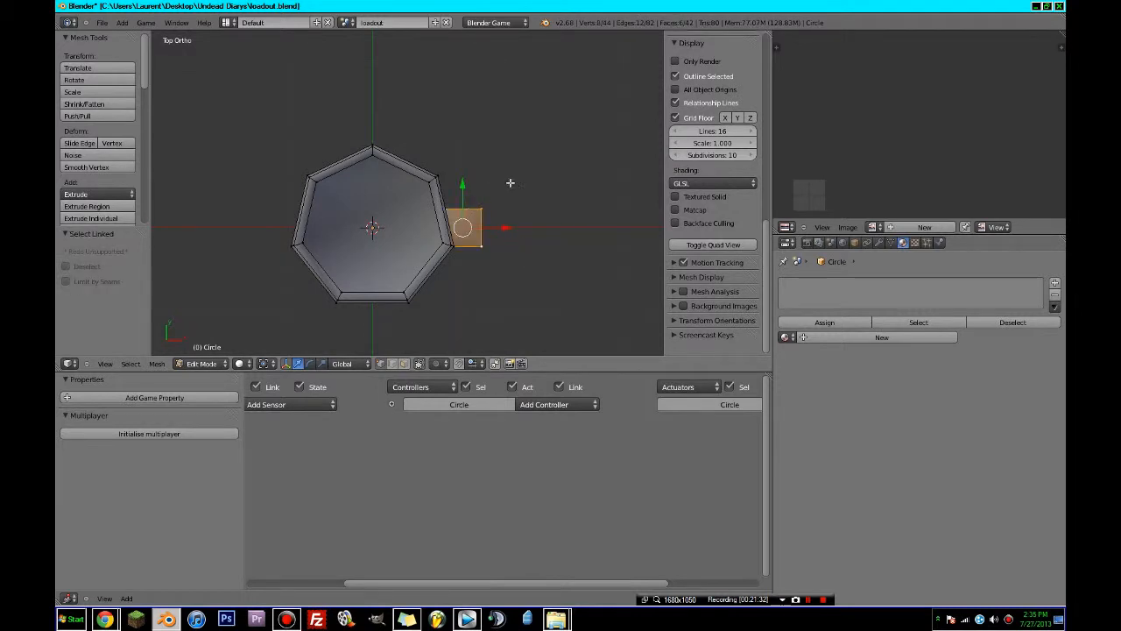
{"action": "key", "text": "r"}
{"action": "right_click", "coordinate": [521, 180]}
{"action": "key", "text": "g"}
{"action": "left_click", "coordinate": [431, 271]}
- Shift the handle block slightly into the mug's wall, working in a wireframe side view
{"action": "middle_click_drag", "start_coordinate": [422, 273], "coordinate": [248, 172]}
{"action": "key", "text": "ctrl+KP_3"}
{"action": "key", "text": "z"}
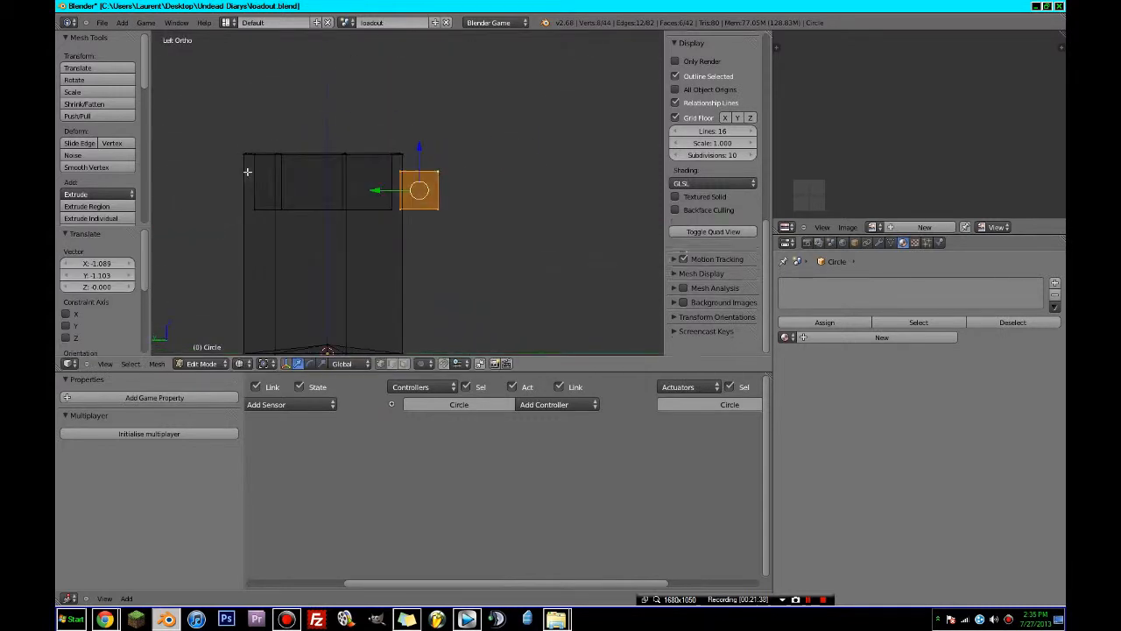
{"action": "scroll", "coordinate": [248, 172], "scroll_direction": "up", "scroll_amount": 2}
{"action": "key", "text": "g"}
{"action": "left_click", "coordinate": [446, 184]}
- Extrude the handle block's outer face away from the mug to form a second segment
{"action": "middle_click_drag", "start_coordinate": [454, 247], "coordinate": [426, 159], "text": "shift"}
{"action": "key", "text": "a"}
{"action": "key", "text": "c"}
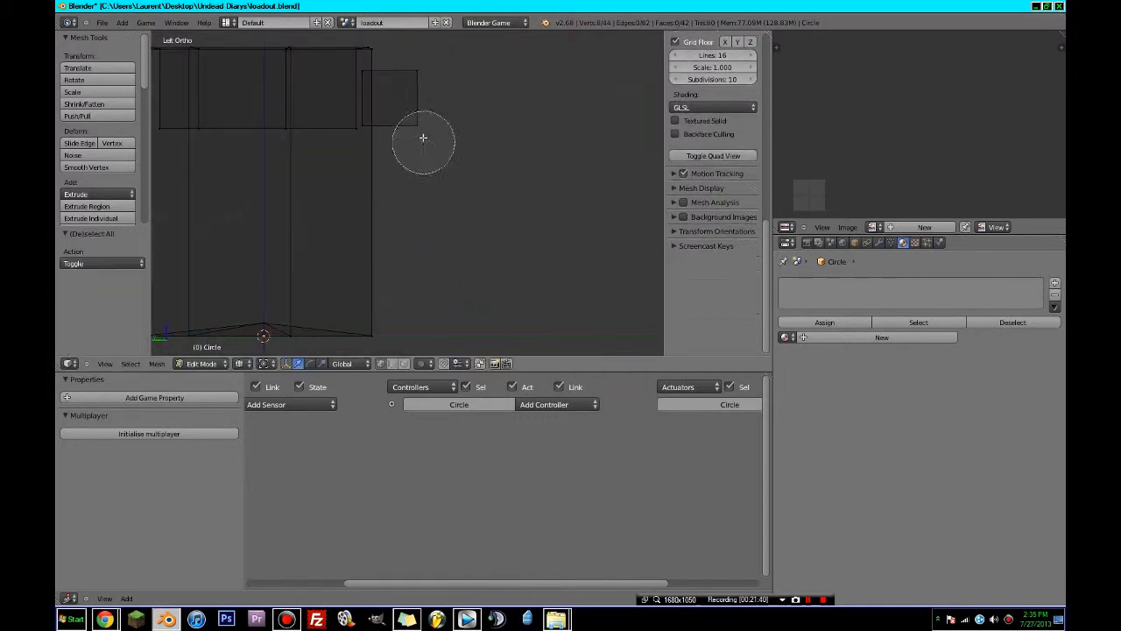
{"action": "mouse_move", "coordinate": [424, 83]}
{"action": "left_mouse_down"}
{"action": "mouse_move", "coordinate": [425, 130]}
{"action": "mouse_move", "coordinate": [388, 86]}
{"action": "mouse_move", "coordinate": [427, 82]}
{"action": "mouse_move", "coordinate": [428, 147]}
{"action": "left_mouse_up"}
{"action": "right_click", "coordinate": [426, 130]}
{"action": "key", "text": "c"}
{"action": "right_click", "coordinate": [388, 85]}
{"action": "key", "text": "a"}
{"action": "key", "text": "c"}
{"action": "right_click", "coordinate": [427, 147]}
{"action": "key", "text": "e"}
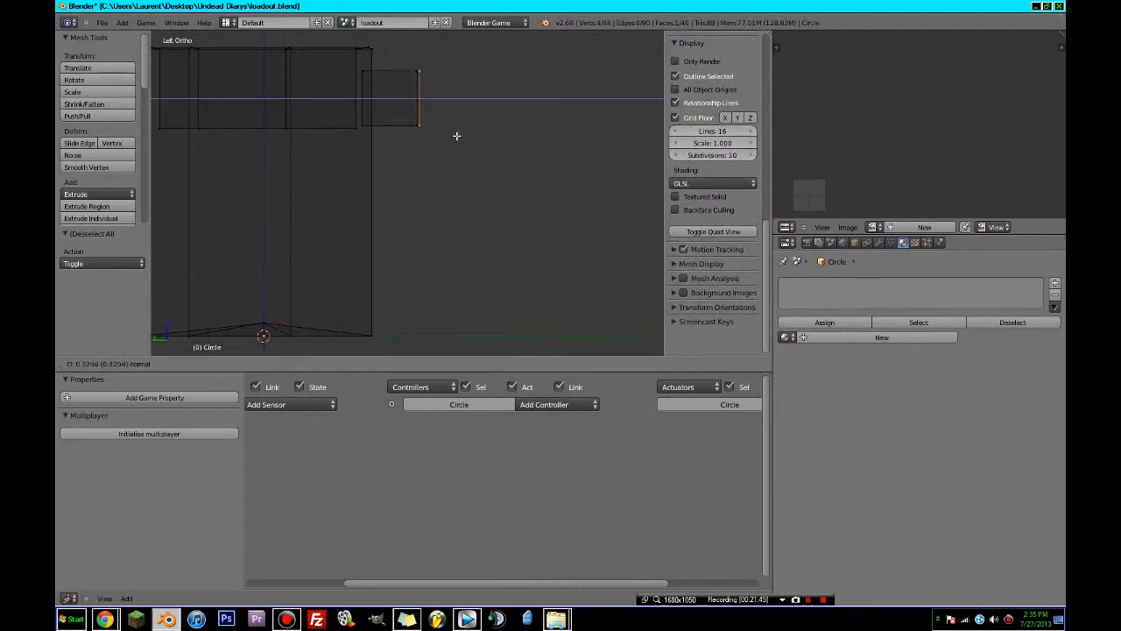
{"action": "left_click", "coordinate": [490, 137]}
- Lower the upper and lower vertices of the extruded end so the second handle segment slopes downward
{"action": "key", "text": "a"}
{"action": "key", "text": "c"}
{"action": "left_click", "coordinate": [476, 75]}
{"action": "right_click", "coordinate": [476, 75]}
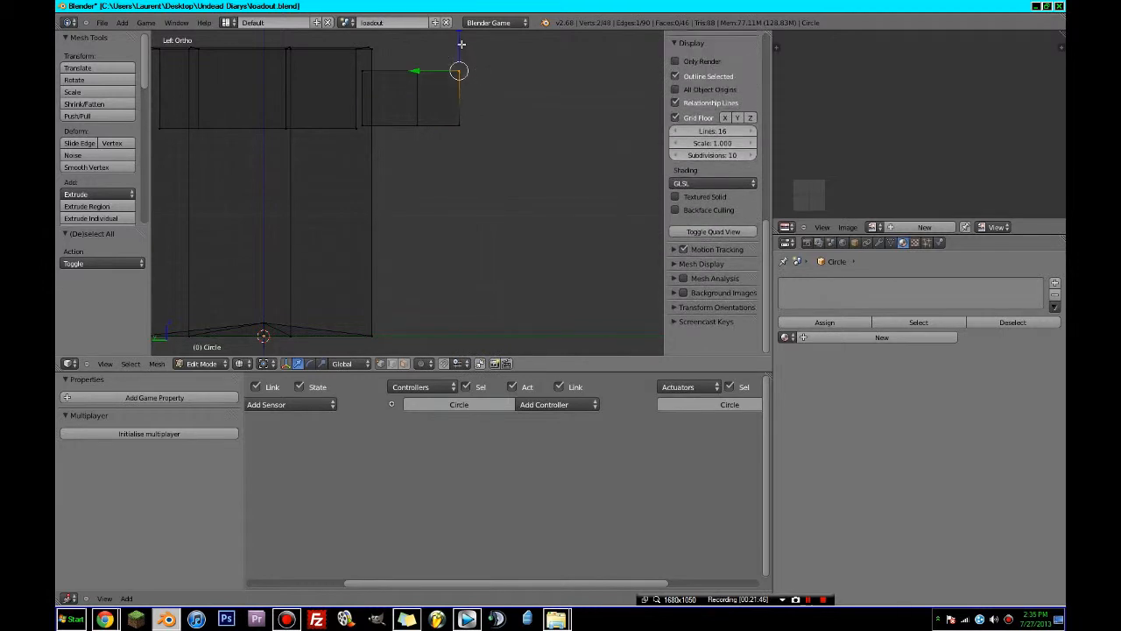
{"action": "mouse_move", "coordinate": [461, 38]}
{"action": "left_mouse_down"}
{"action": "mouse_move", "coordinate": [461, 108]}
{"action": "mouse_move", "coordinate": [437, 119]}
{"action": "mouse_move", "coordinate": [387, 107]}
{"action": "mouse_move", "coordinate": [457, 83]}
{"action": "left_mouse_up"}
{"action": "key", "text": "a"}
{"action": "key", "text": "c"}
{"action": "left_click", "coordinate": [460, 140]}
{"action": "right_click", "coordinate": [461, 142]}
- Duplicate the whole handle piece, mirror the copy with a scale of -1 on Z, and lower it towards the mug's base
{"action": "key", "text": "a"}
{"action": "key", "text": "c"}
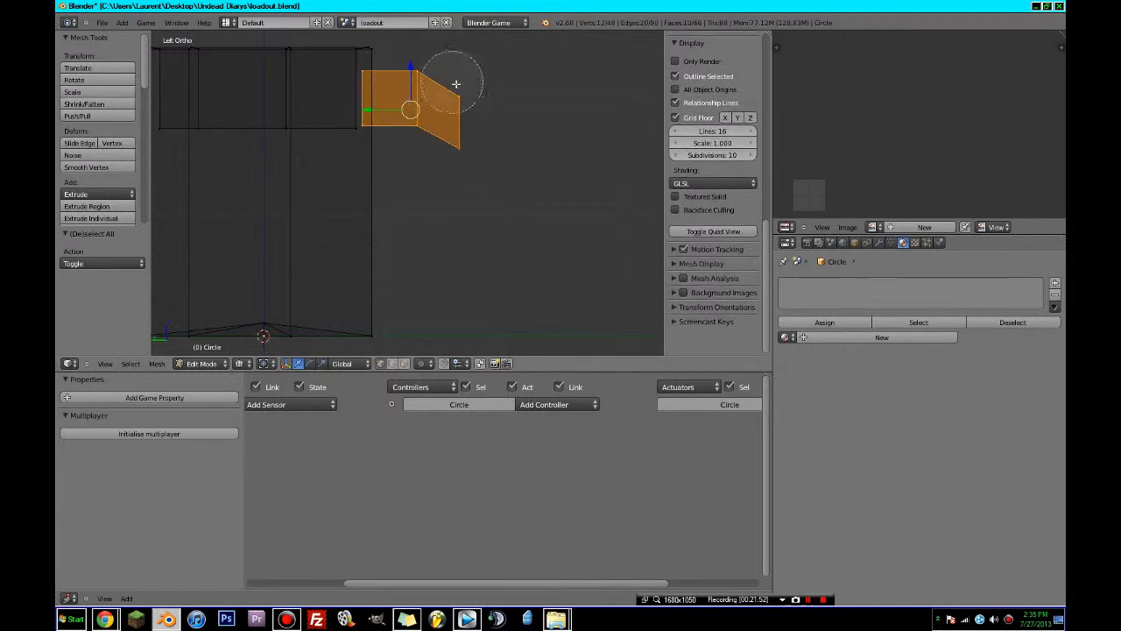
{"action": "right_click", "coordinate": [456, 83]}
{"action": "key", "text": "shift+d"}
{"action": "right_click", "coordinate": [561, 229]}
{"action": "type", "text": "sz-1"}
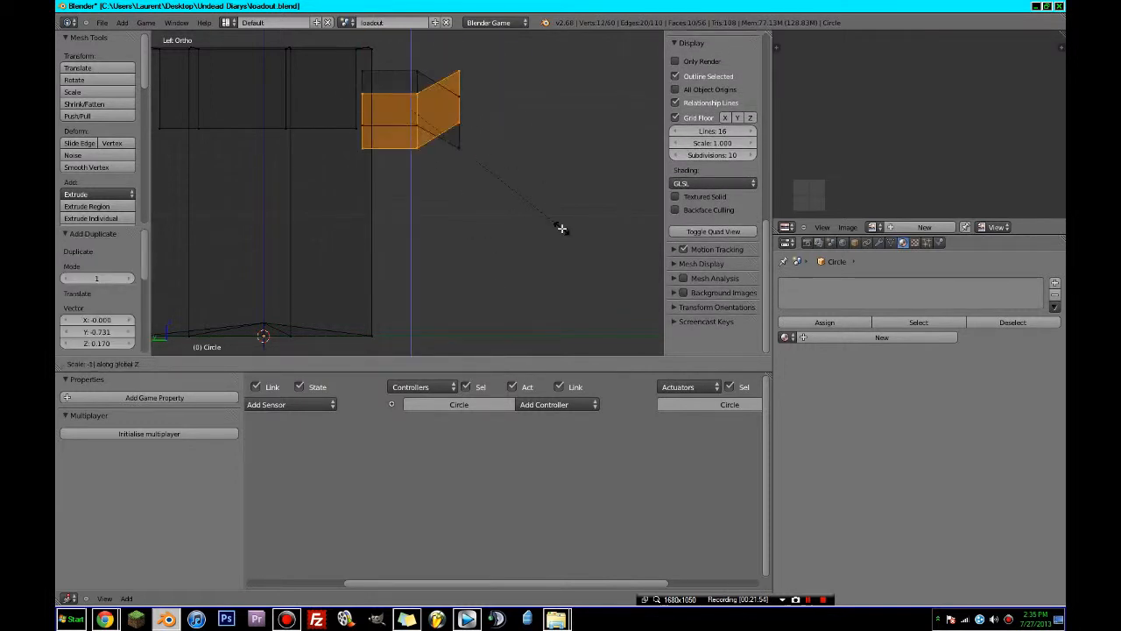
{"action": "key", "text": "Return"}
{"action": "key", "text": "g"}
{"action": "key", "text": "z"}
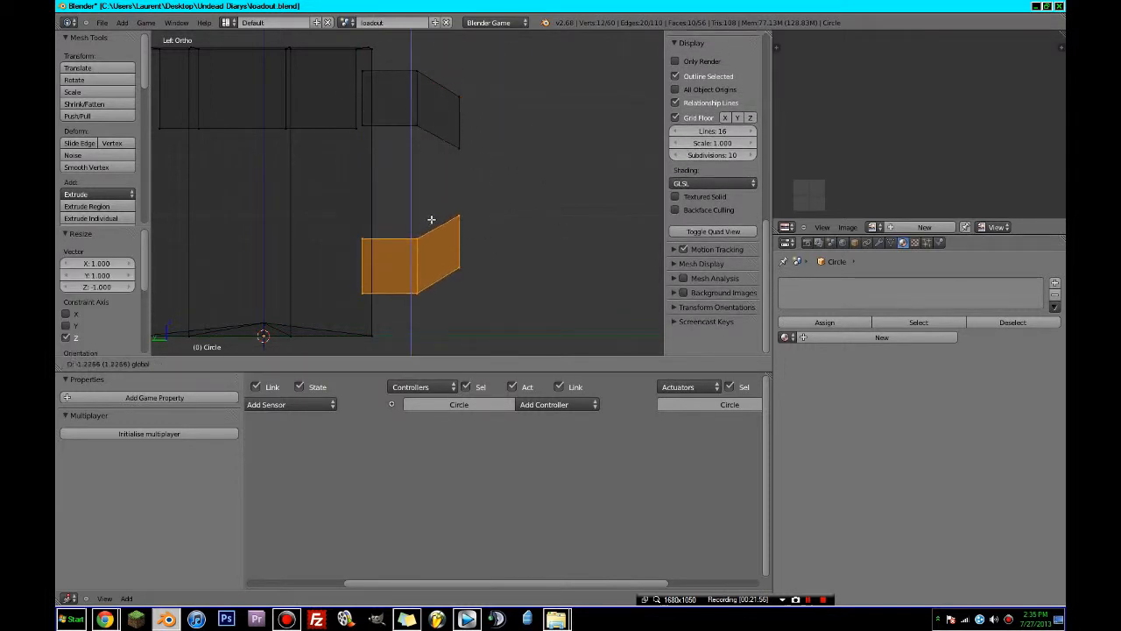
{"action": "left_click", "coordinate": [430, 233]}
- Move the facing tip vertices of both handle halves outward along the Y axis
{"action": "key", "text": "a"}
{"action": "key", "text": "c"}
{"action": "left_click_drag", "start_coordinate": [467, 224], "coordinate": [465, 160]}
{"action": "right_click", "coordinate": [466, 160]}
{"action": "key", "text": "g"}
{"action": "key", "text": "y"}
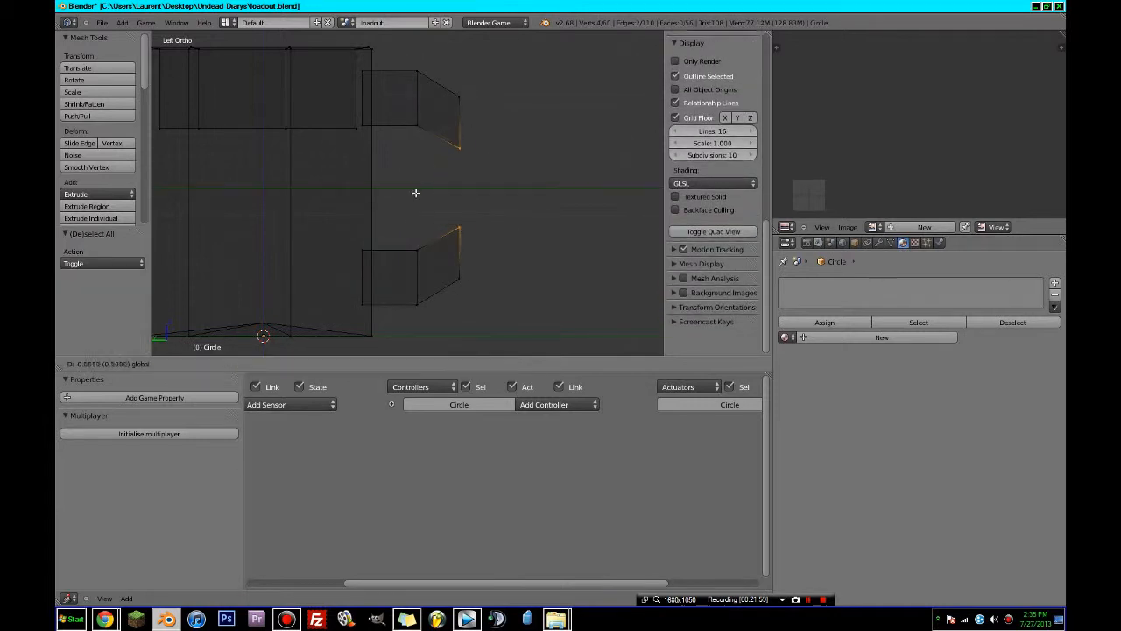
{"action": "left_click", "coordinate": [427, 197]}
- Move the inner bend vertices of both handle halves outward along the Y axis
{"action": "key", "text": "a"}
{"action": "key", "text": "c"}
{"action": "left_click_drag", "start_coordinate": [426, 244], "coordinate": [415, 138]}
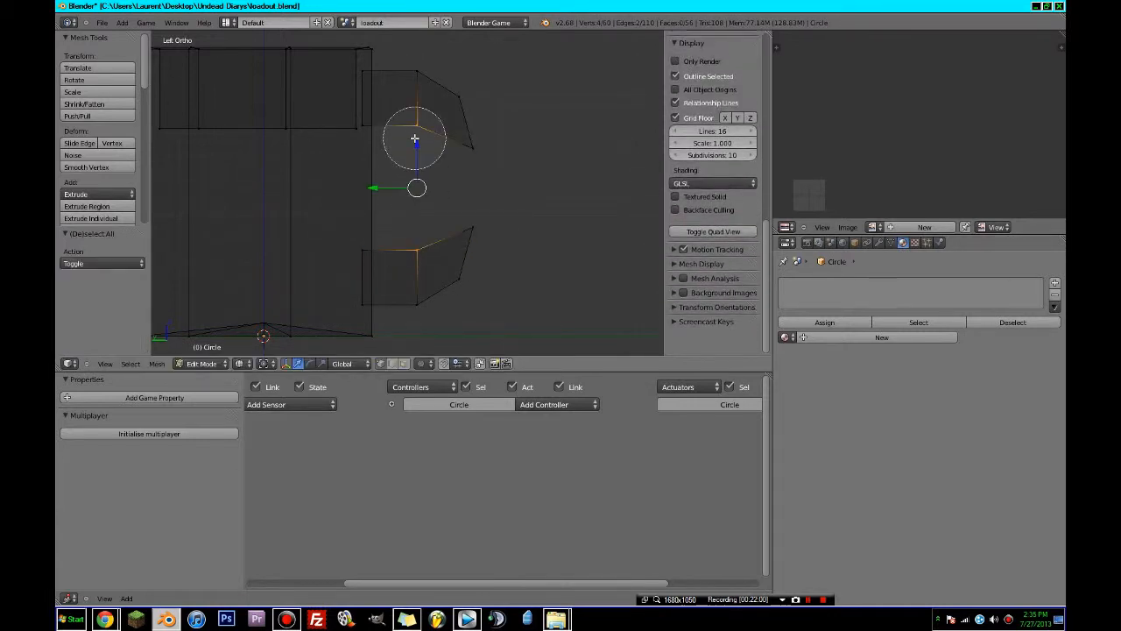
{"action": "right_click", "coordinate": [415, 140]}
{"action": "key", "text": "g"}
{"action": "key", "text": "y"}
{"action": "left_click", "coordinate": [400, 187]}
- Delete the opposing inner faces on the sloped segments of the upper and lower handle halves
{"action": "key", "text": "a"}
{"action": "key", "text": "c"}
{"action": "left_click", "coordinate": [449, 142]}
{"action": "right_click", "coordinate": [449, 142]}
{"action": "key", "text": "x"}
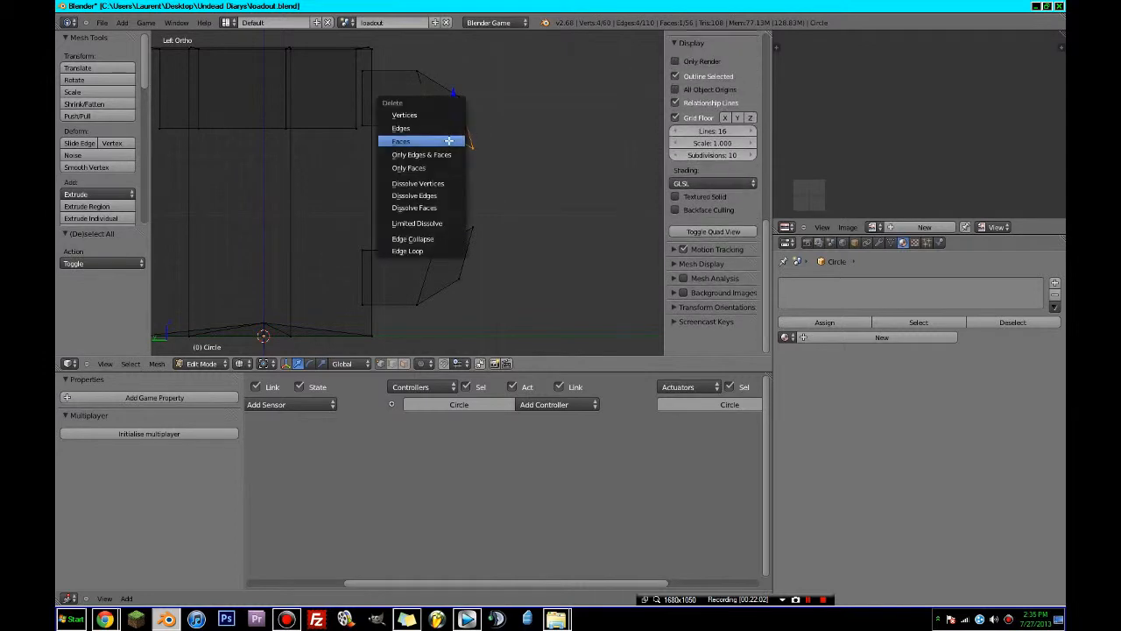
{"action": "left_click", "coordinate": [436, 143]}
{"action": "key", "text": "a"}
{"action": "key", "text": "c"}
{"action": "right_click", "coordinate": [465, 228]}
{"action": "key", "text": "a"}
{"action": "key", "text": "c"}
{"action": "left_click", "coordinate": [453, 226]}
{"action": "right_click", "coordinate": [455, 226]}
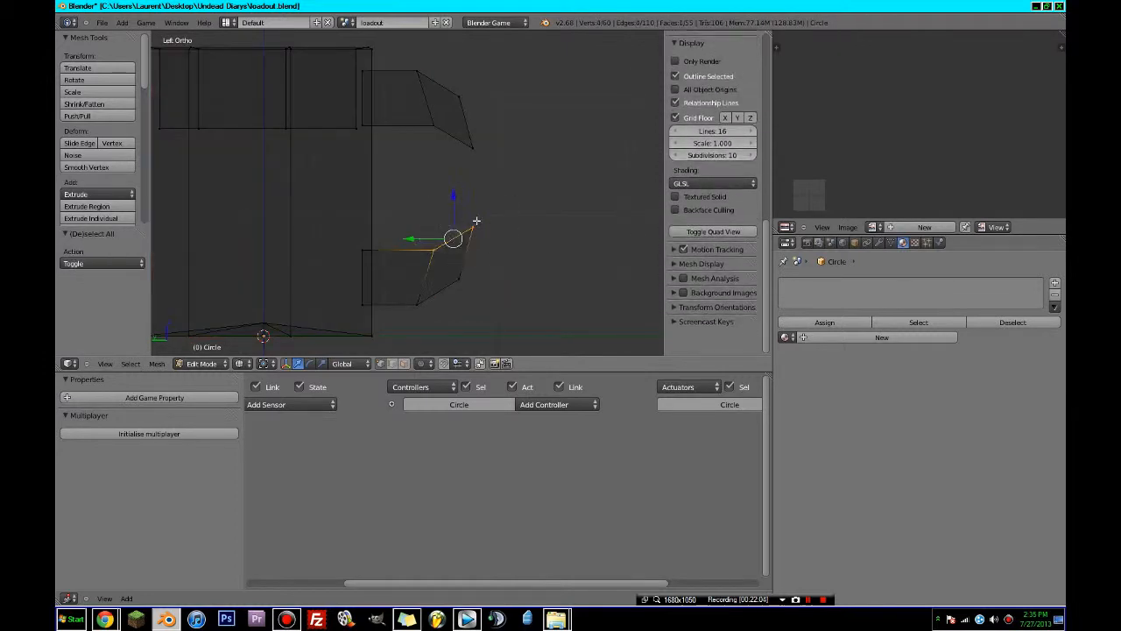
{"action": "key", "text": "x"}
{"action": "left_click", "coordinate": [471, 219]}
{"action": "key", "text": "a"}
{"action": "key", "text": "a"}
- Bridge the gap between the handle halves with a face on one side and a face on the outside
{"action": "middle_click_drag", "start_coordinate": [430, 135], "coordinate": [406, 150]}
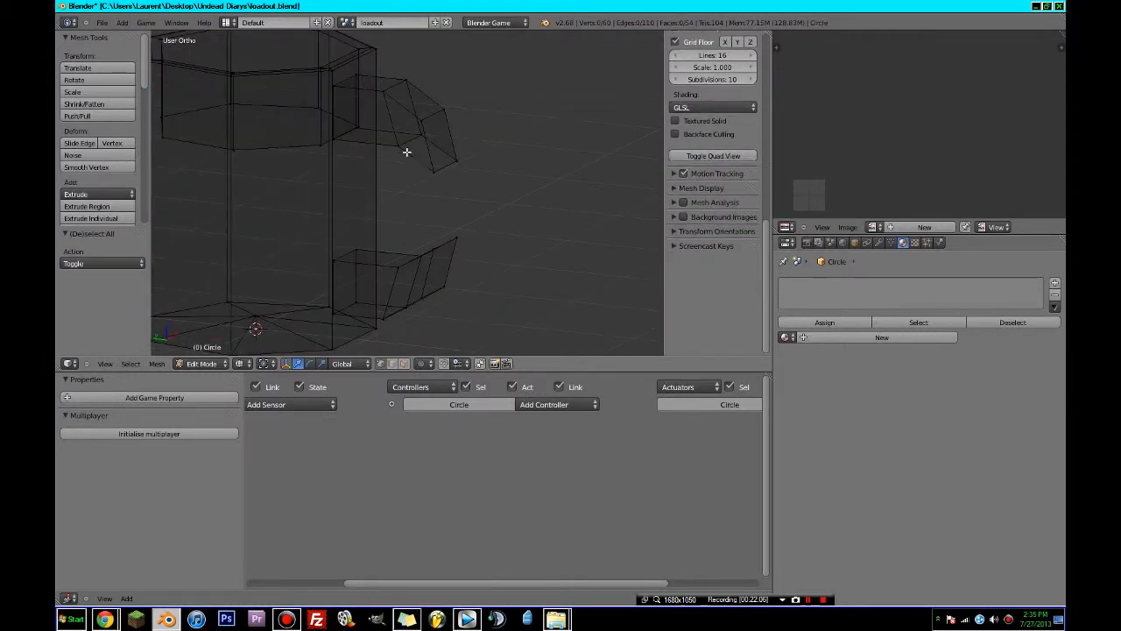
{"action": "right_click", "coordinate": [420, 163]}
{"action": "key", "text": "z"}
{"action": "right_click", "coordinate": [400, 267], "text": "shift"}
{"action": "right_click", "coordinate": [434, 250], "text": "shift"}
{"action": "key", "text": "f"}
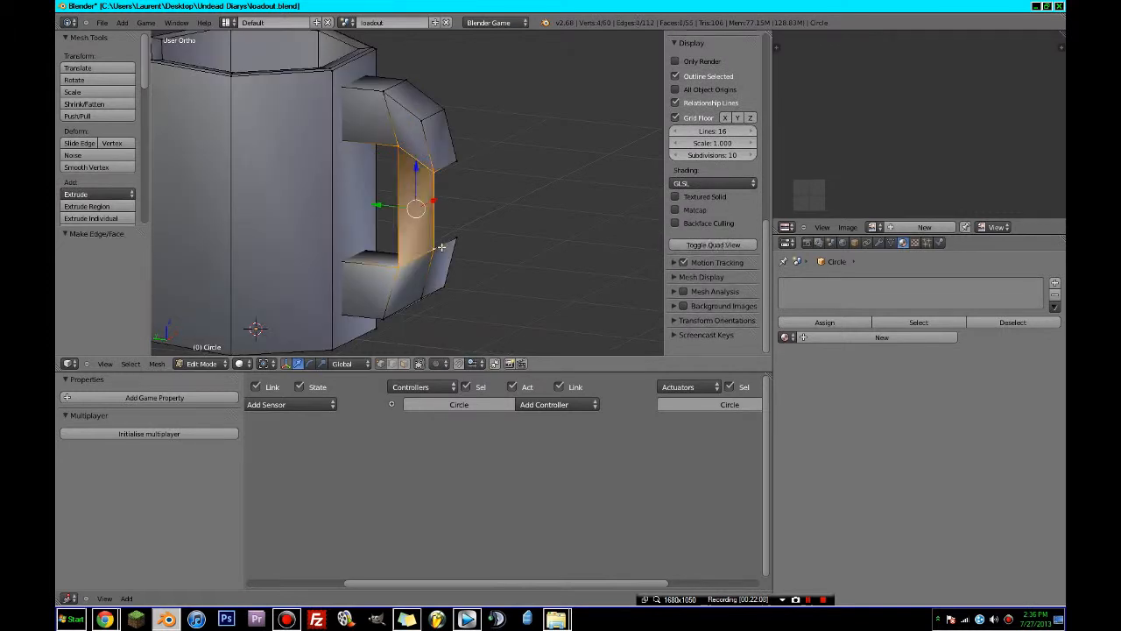
{"action": "right_click", "coordinate": [435, 247]}
{"action": "right_click", "coordinate": [435, 174], "text": "shift"}
{"action": "right_click", "coordinate": [457, 161], "text": "shift"}
{"action": "right_click", "coordinate": [457, 236], "text": "shift"}
{"action": "key", "text": "f"}
- Fill the gap between the handle halves on the opposite side with a face
{"action": "middle_click_drag", "start_coordinate": [493, 224], "coordinate": [328, 262]}
{"action": "key", "text": "a"}
{"action": "right_click", "coordinate": [375, 235]}
{"action": "right_click", "coordinate": [338, 214], "text": "shift"}
{"action": "right_click", "coordinate": [337, 147], "text": "shift"}
{"action": "right_click", "coordinate": [375, 127], "text": "shift"}
{"action": "key", "text": "f"}
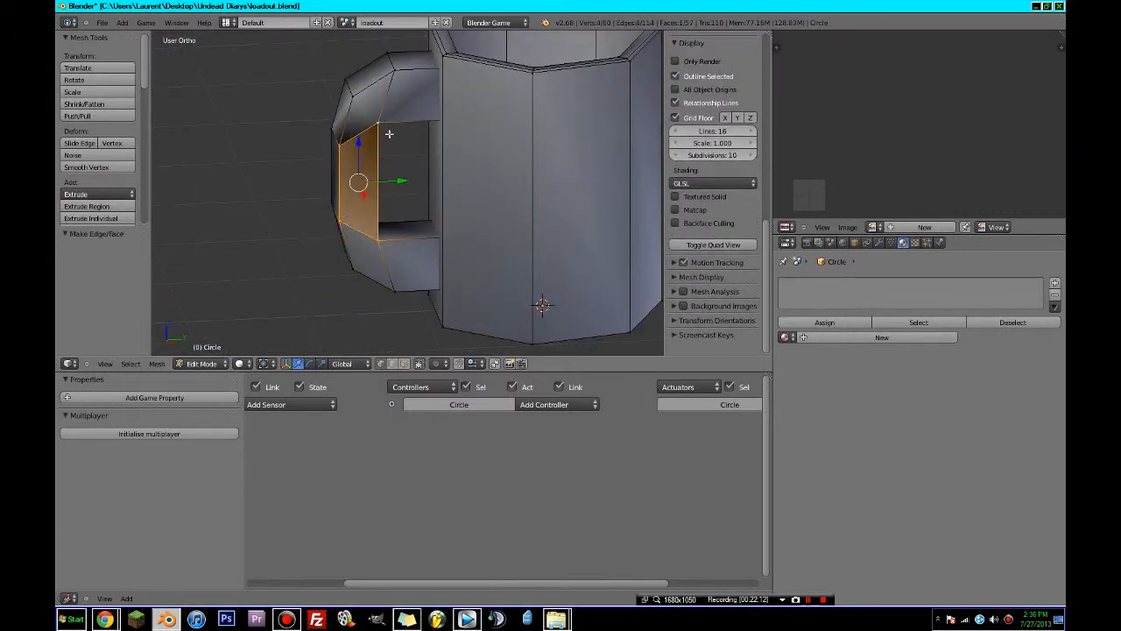
- Close the handle's remaining gap with a face on the inner side facing the mug
{"action": "key", "text": "z"}
{"action": "key", "text": "a"}
{"action": "right_click", "coordinate": [372, 114]}
{"action": "key", "text": "c"}
{"action": "left_click", "coordinate": [384, 212]}
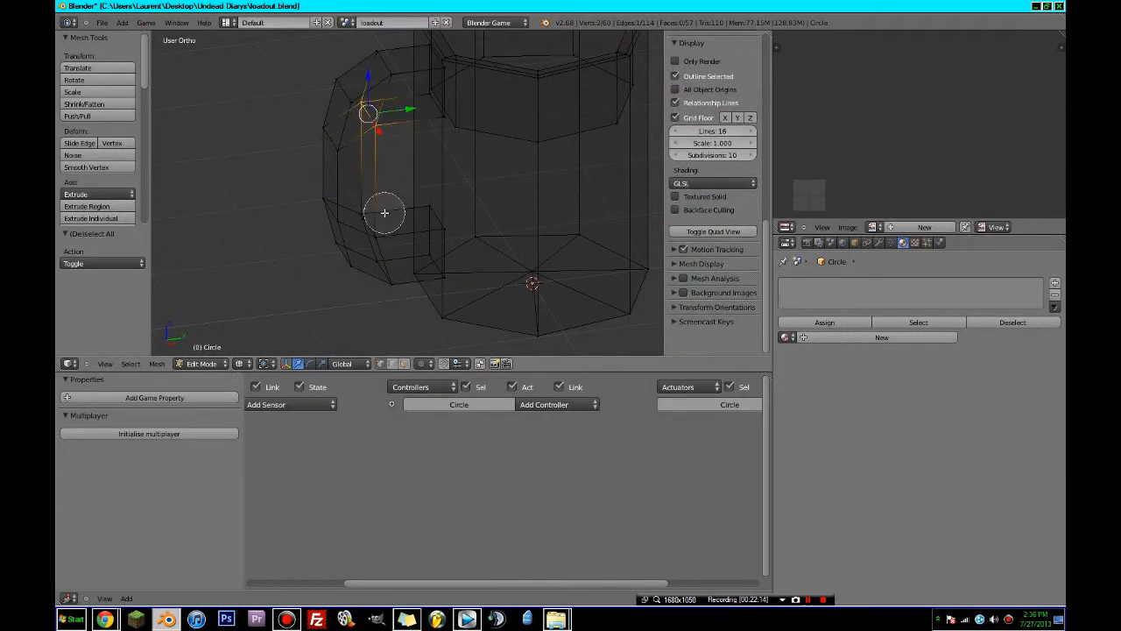
{"action": "key", "text": "Escape"}
{"action": "key", "text": "f"}
{"action": "key", "text": "z"}
- Recalculate the normals of the entire mug mesh
{"action": "key", "text": "a"}
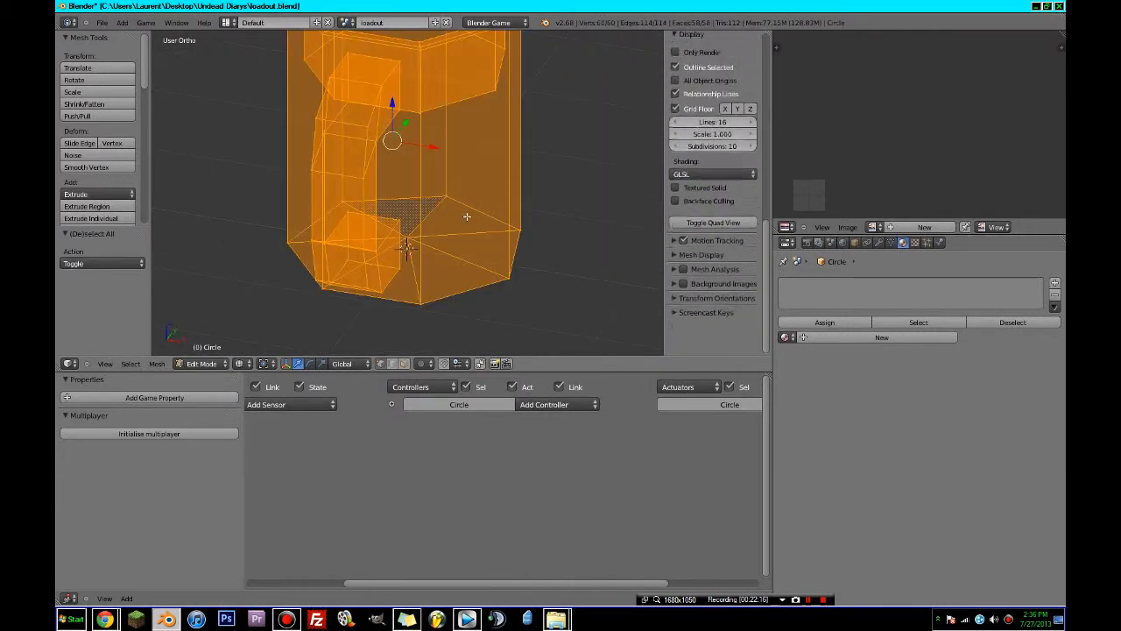
{"action": "mouse_move", "coordinate": [377, 215]}
{"action": "middle_mouse_down"}
{"action": "mouse_move", "coordinate": [503, 218]}
{"action": "mouse_move", "coordinate": [72, 172]}
{"action": "middle_mouse_up"}
{"action": "scroll", "coordinate": [72, 172], "scroll_direction": "down", "scroll_amount": 5}
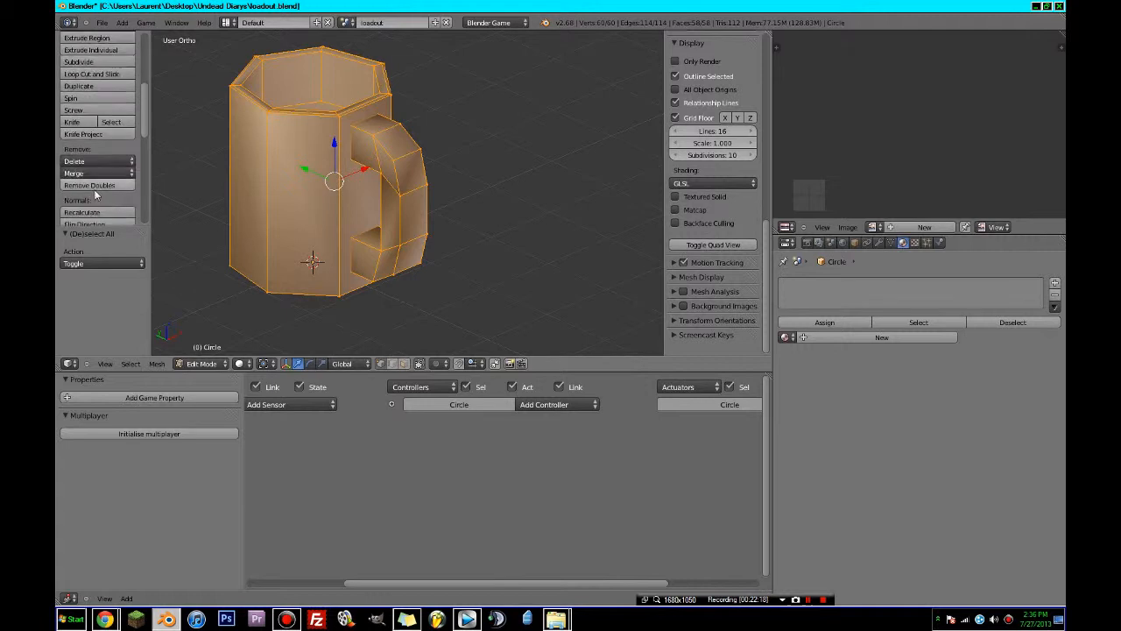
{"action": "left_click", "coordinate": [98, 214]}
{"action": "key", "text": "a"}
- Delete the upper handle end face that is hidden inside the mug's wall
{"action": "mouse_move", "coordinate": [315, 210]}
{"action": "middle_mouse_down"}
{"action": "mouse_move", "coordinate": [368, 213]}
{"action": "mouse_move", "coordinate": [391, 241]}
{"action": "mouse_move", "coordinate": [412, 205]}
{"action": "mouse_move", "coordinate": [376, 175]}
{"action": "middle_mouse_up"}
{"action": "key", "text": "z"}
{"action": "key", "text": "KP_3"}
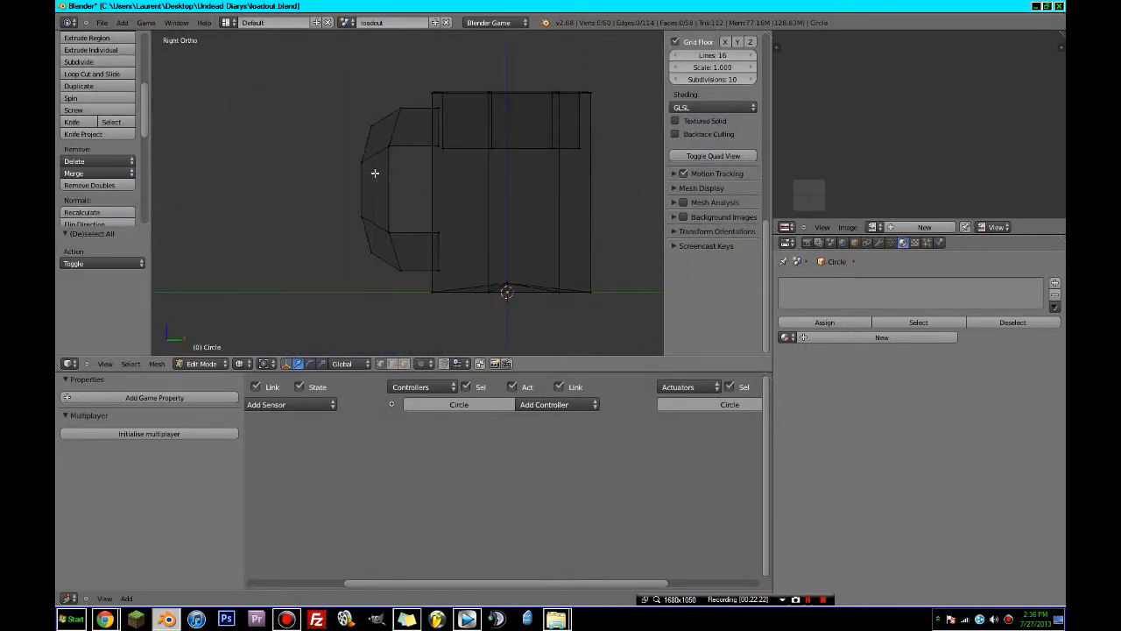
{"action": "key", "text": "KP_1"}
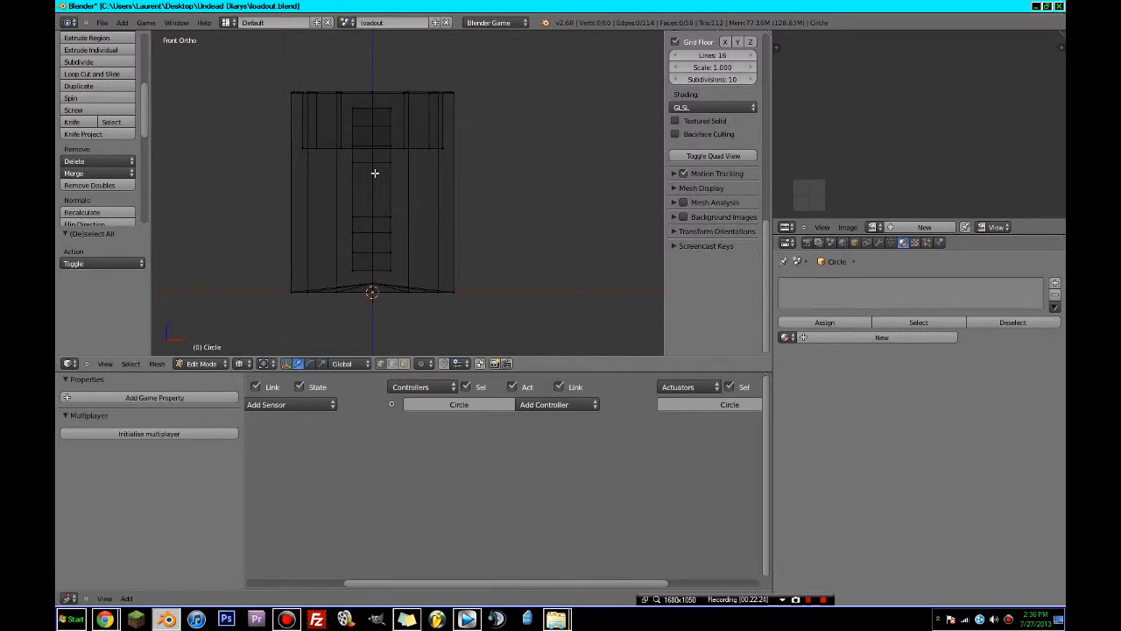
{"action": "key", "text": "KP_3"}
{"action": "scroll", "coordinate": [432, 122], "scroll_direction": "up", "scroll_amount": 5}
{"action": "left_click", "coordinate": [454, 101]}
{"action": "scroll", "coordinate": [456, 105], "scroll_direction": "down", "scroll_amount": 4}
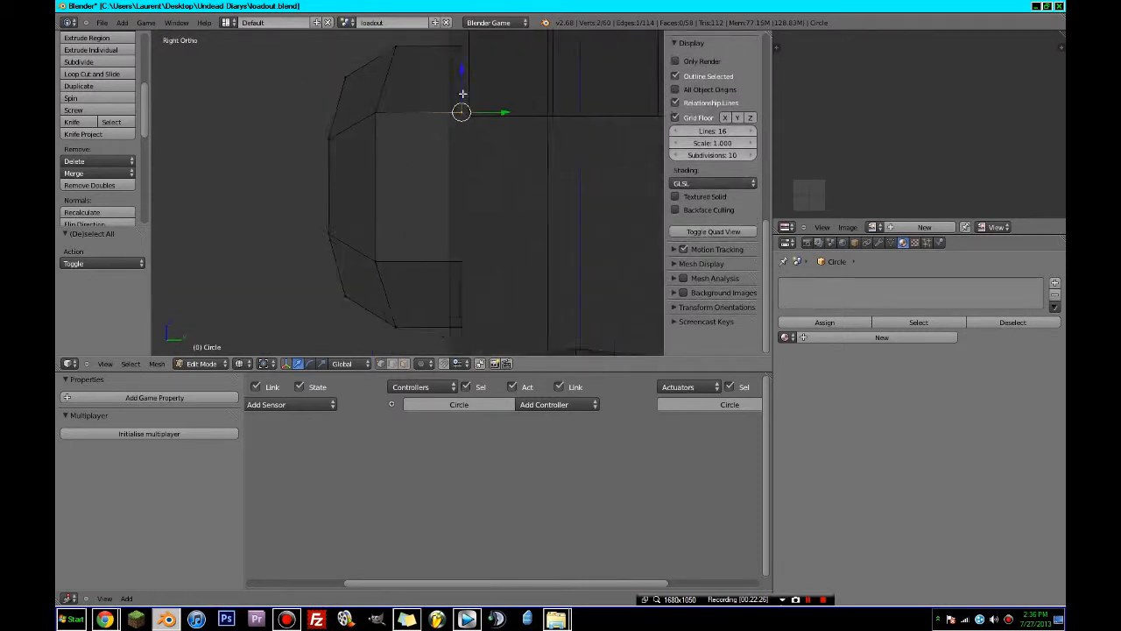
{"action": "key", "text": "x"}
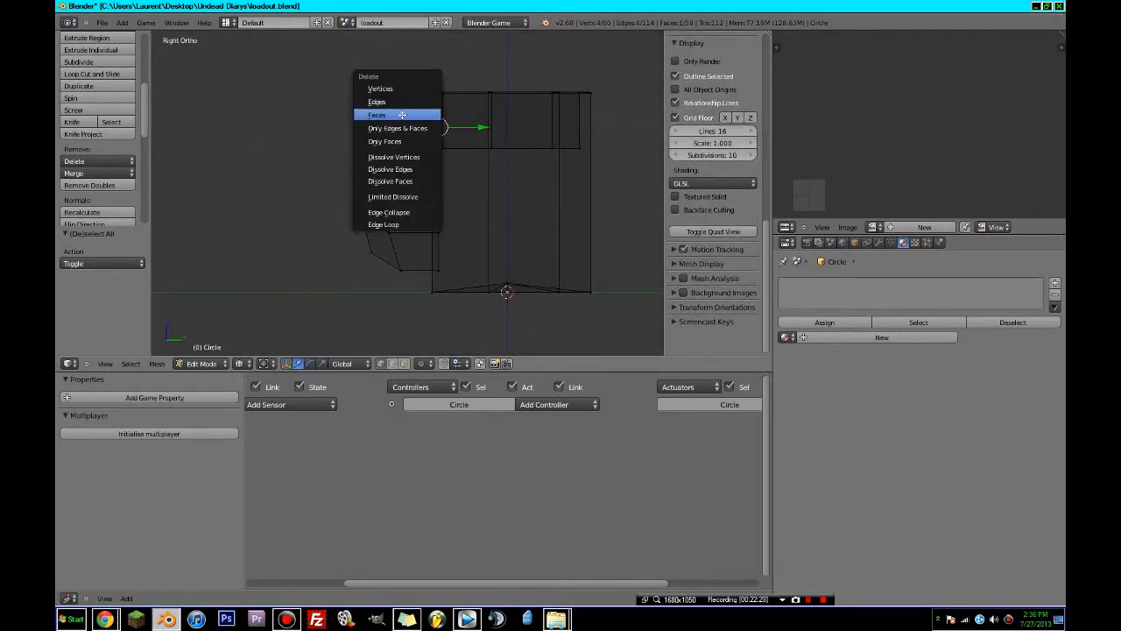
{"action": "left_click", "coordinate": [402, 115]}
- Delete the lower handle end face that is hidden inside the mug's wall
{"action": "key", "text": "a"}
{"action": "key", "text": "a"}
{"action": "key", "text": "c"}
{"action": "left_click_drag", "start_coordinate": [448, 237], "coordinate": [448, 267]}
{"action": "right_click", "coordinate": [447, 267]}
{"action": "key", "text": "x"}
{"action": "left_click", "coordinate": [450, 268]}
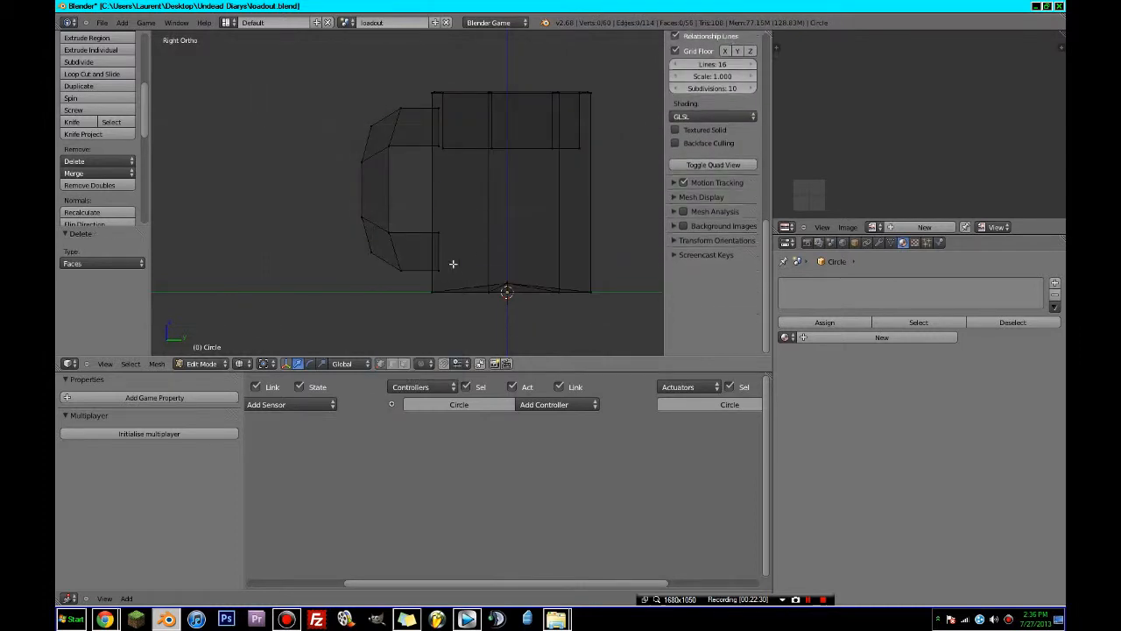
- Return to solid shading, leave mesh editing, and save the scene over loadout.blend
{"action": "key", "text": "Tab"}
{"action": "key", "text": "Tab"}
{"action": "key", "text": "z"}
{"action": "mouse_move", "coordinate": [525, 250]}
{"action": "middle_mouse_down"}
{"action": "mouse_move", "coordinate": [500, 300]}
{"action": "mouse_move", "coordinate": [470, 270]}
{"action": "mouse_move", "coordinate": [283, 278]}
{"action": "middle_mouse_up"}
{"action": "key", "text": "Tab"}
{"action": "key", "text": "Tab"}
{"action": "key", "text": "a"}
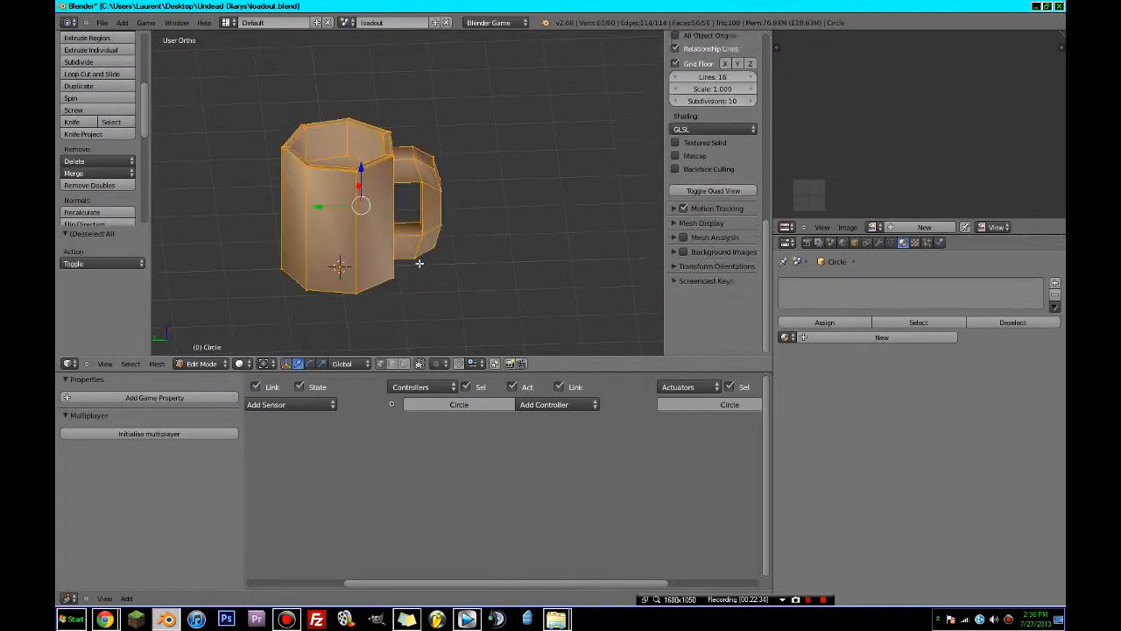
{"action": "key", "text": "a"}
{"action": "key", "text": "Tab"}
{"action": "middle_click_drag", "start_coordinate": [418, 260], "coordinate": [453, 240]}
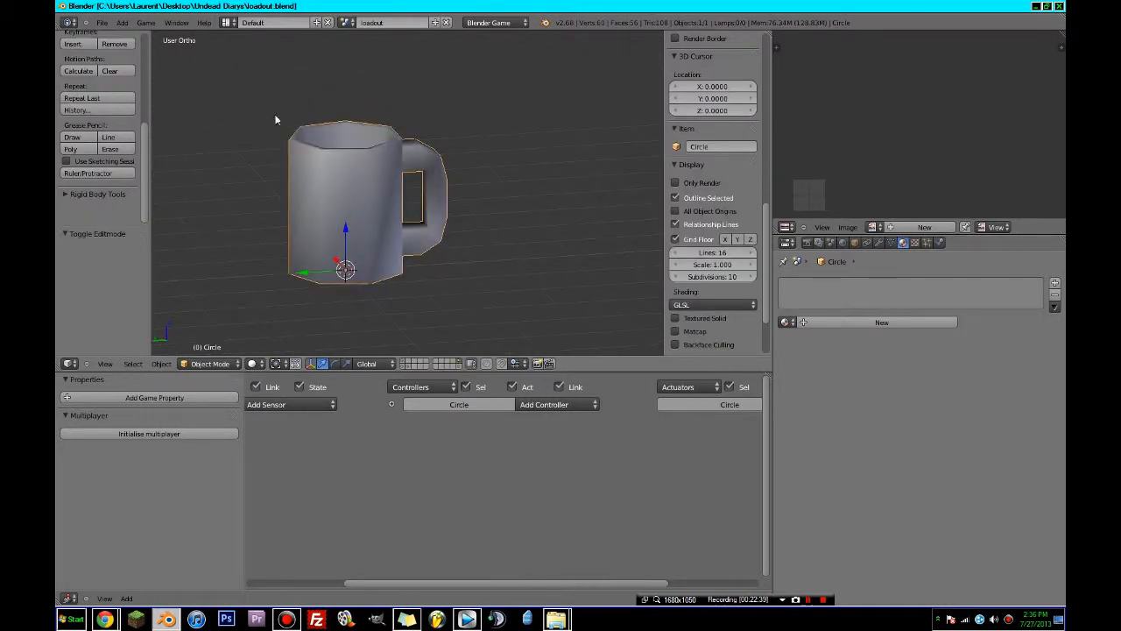
{"action": "middle_click_drag", "start_coordinate": [351, 179], "coordinate": [420, 191]}
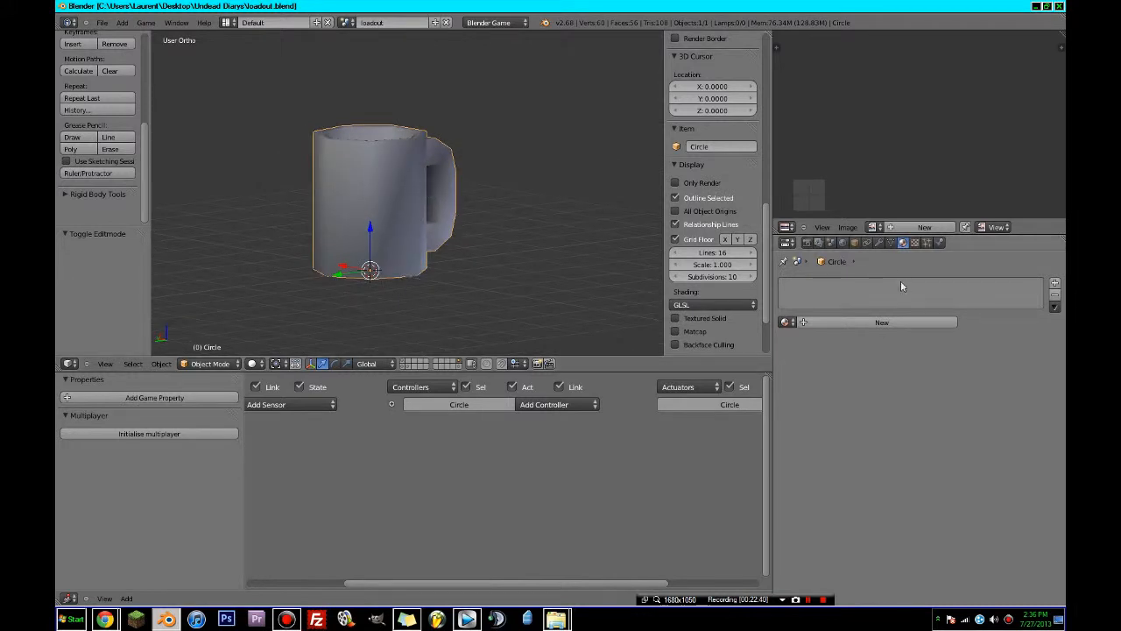
- Give the mug a new material with the WardIso specular shader
{"action": "left_click", "coordinate": [866, 324]}
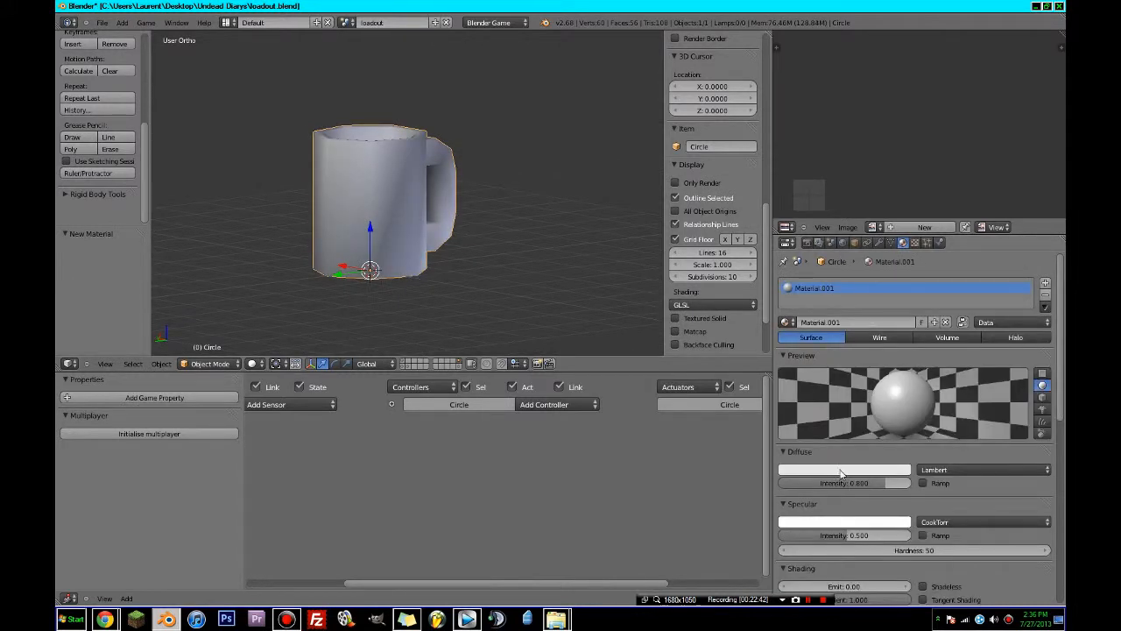
{"action": "left_click", "coordinate": [955, 523]}
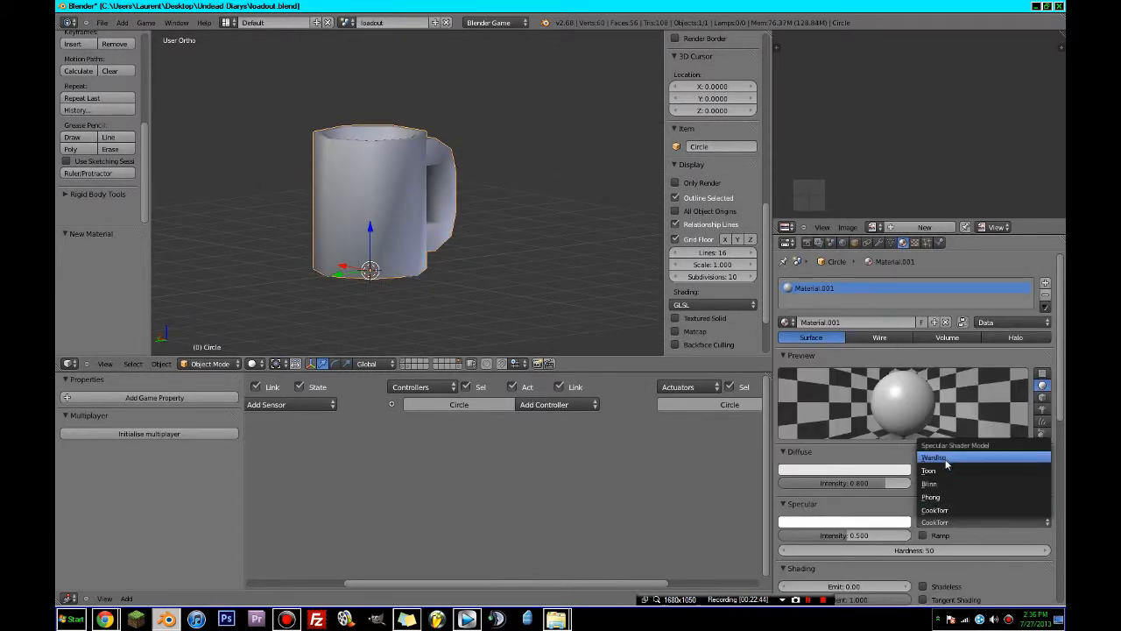
{"action": "left_click", "coordinate": [937, 458]}
{"action": "middle_click_drag", "start_coordinate": [371, 331], "coordinate": [347, 331]}
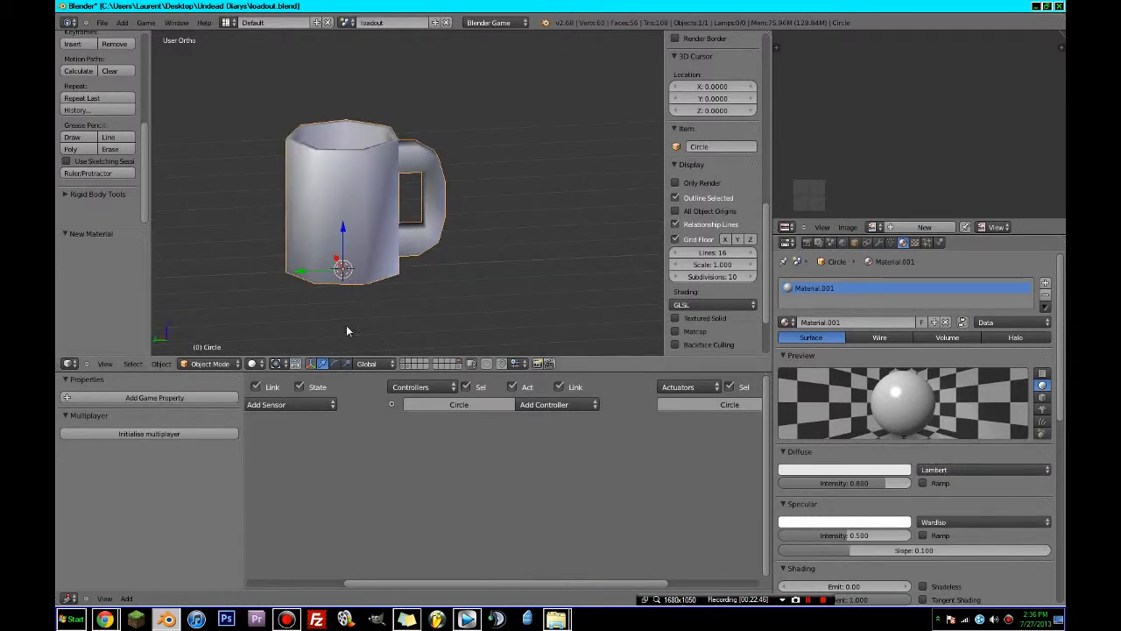
- Switch the viewport to textured shading and show the first scene layer together with the mug's layer
{"action": "left_click", "coordinate": [255, 364]}
{"action": "left_click", "coordinate": [269, 314]}
{"action": "mouse_move", "coordinate": [392, 275]}
{"action": "middle_mouse_down", "text": "shift"}
{"action": "mouse_move", "coordinate": [499, 282]}
{"action": "mouse_move", "coordinate": [523, 342]}
{"action": "mouse_move", "coordinate": [488, 389]}
{"action": "middle_mouse_up", "text": "shift"}
{"action": "left_click", "coordinate": [404, 364], "text": "shift"}
{"action": "scroll", "coordinate": [479, 304], "scroll_direction": "up", "scroll_amount": 3}
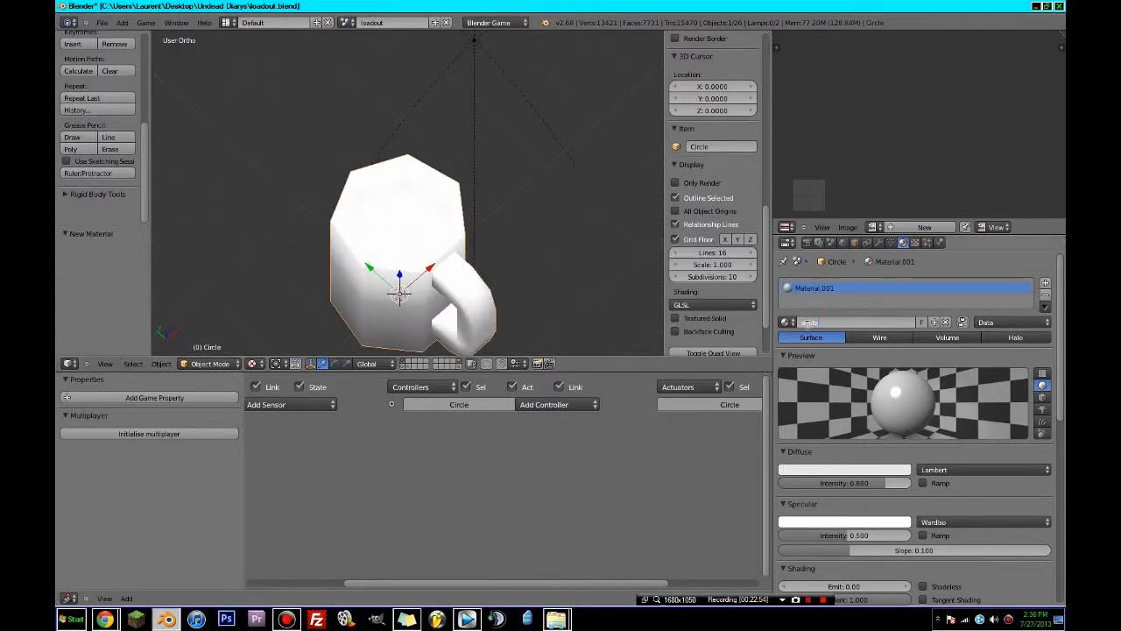
- Rename the mug's material to white and add a second slot holding a new material named brown
{"action": "left_click", "coordinate": [1045, 284]}
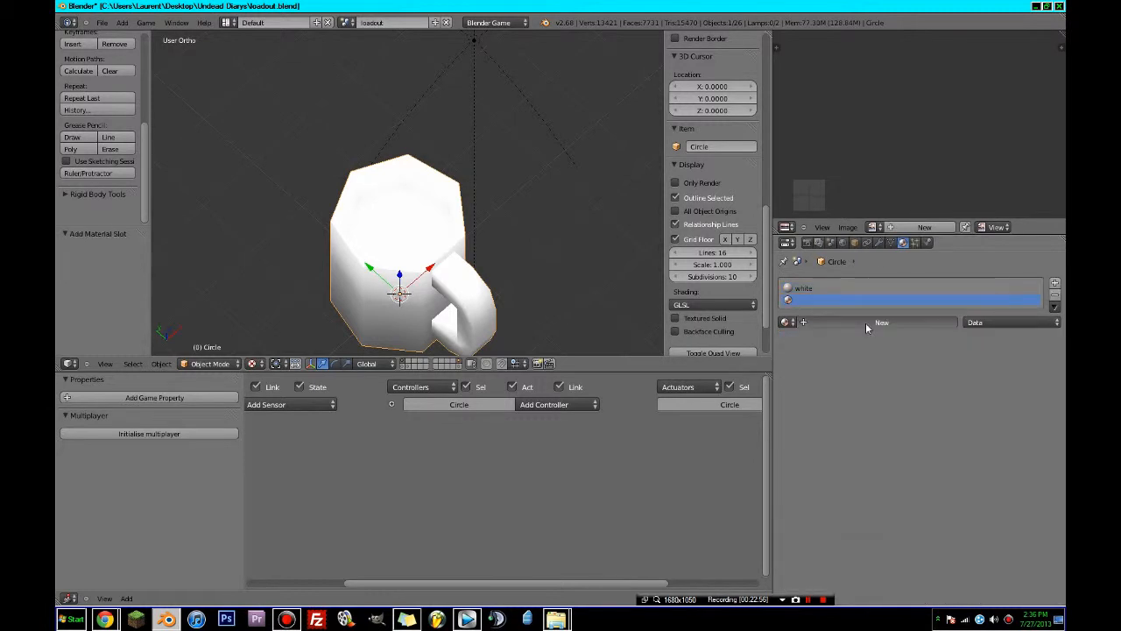
{"action": "left_click", "coordinate": [865, 322]}
{"action": "key", "text": "Return"}
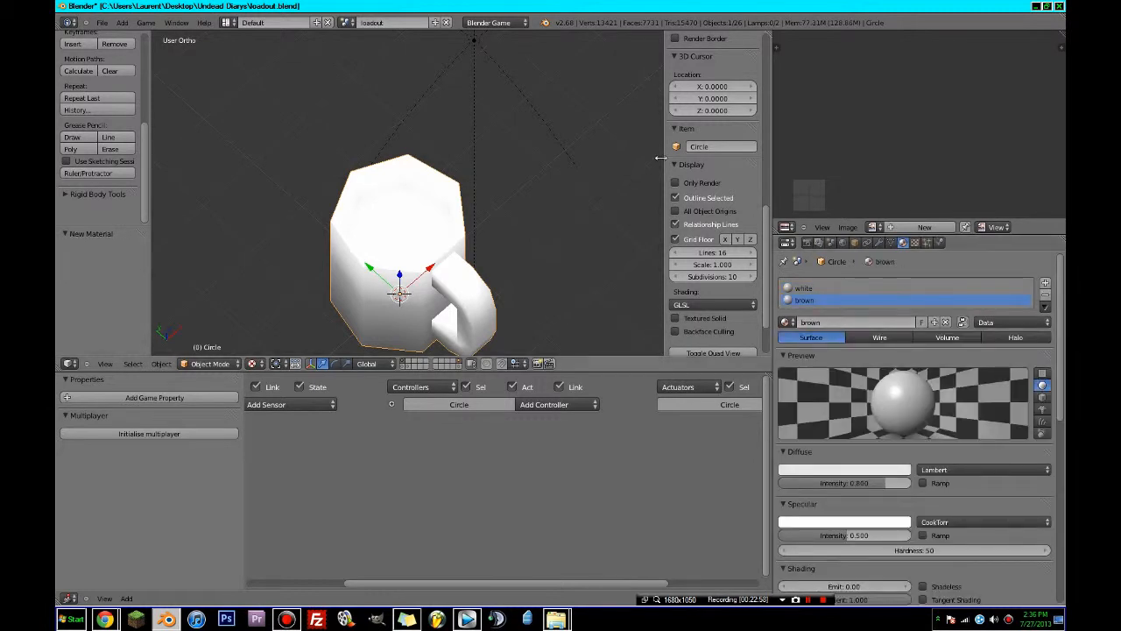
- Assign the brown material to the mug's inner coffee face and set its diffuse colour to dark brown (R 0.044, G 0.013, B 0.005)
{"action": "key", "text": "Tab"}
{"action": "right_click", "coordinate": [399, 248]}
{"action": "middle_click_drag", "start_coordinate": [399, 247], "coordinate": [430, 215]}
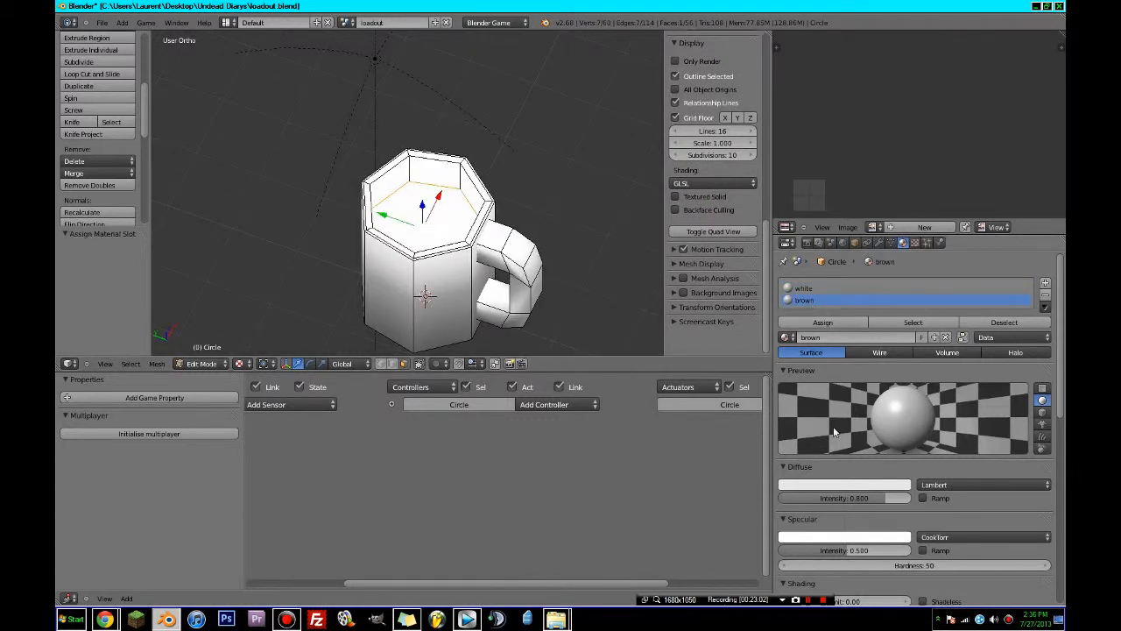
{"action": "left_click", "coordinate": [833, 483]}
{"action": "left_click", "coordinate": [821, 407]}
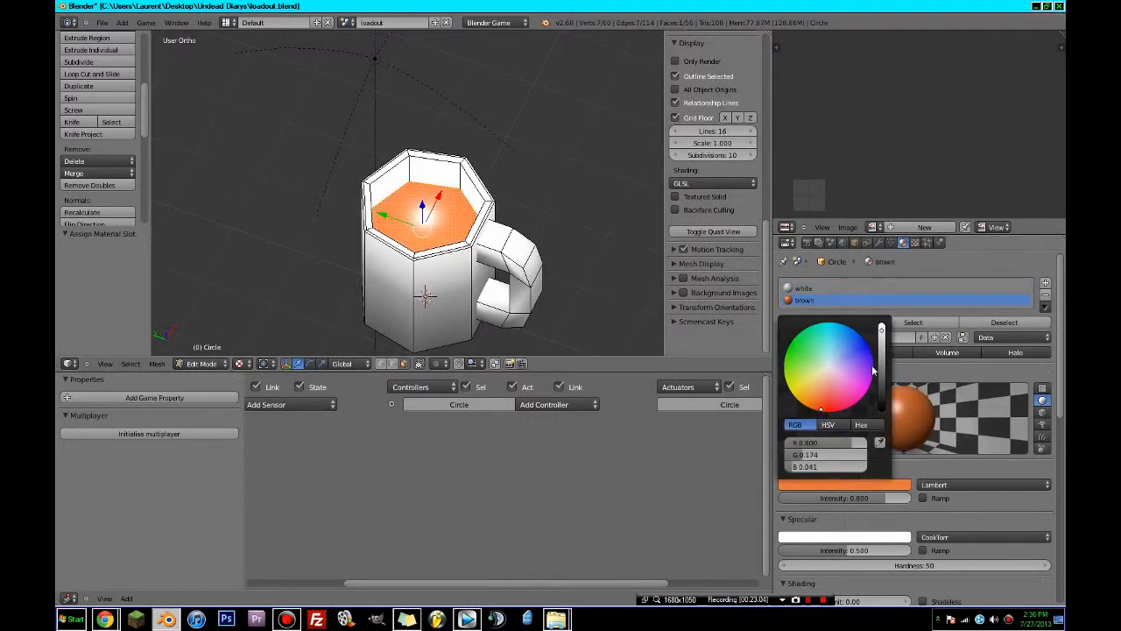
{"action": "left_click_drag", "start_coordinate": [880, 368], "coordinate": [885, 396]}
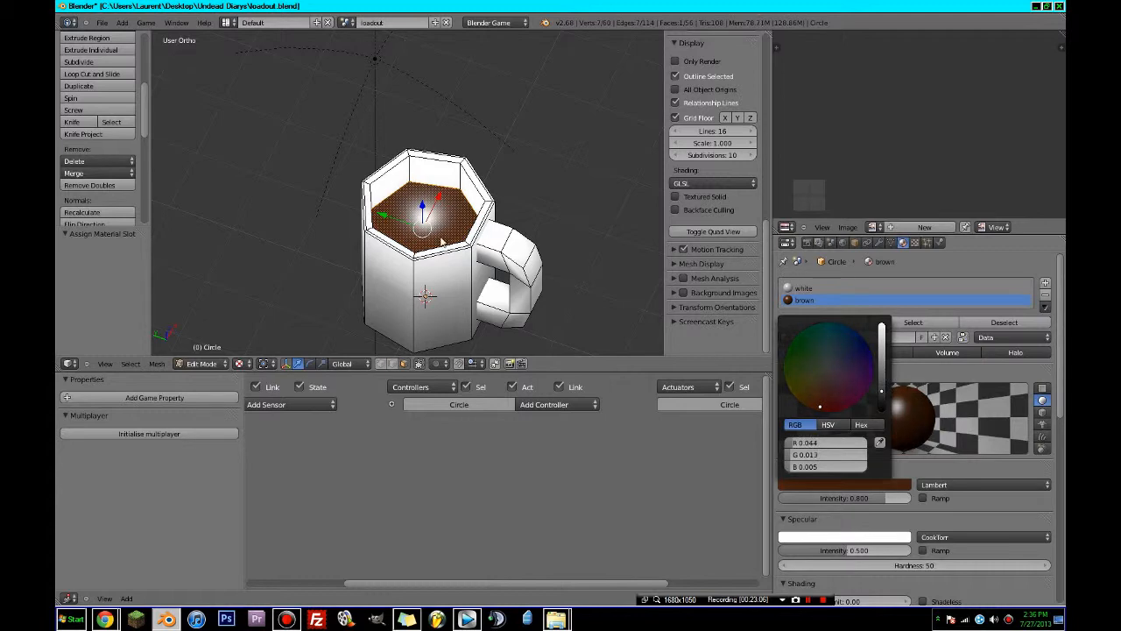
- Leave mesh editing and save the scene over loadout.blend
{"action": "key", "text": "Tab"}
{"action": "middle_click_drag", "start_coordinate": [443, 242], "coordinate": [454, 289]}
{"action": "key", "text": "ctrl+s"}
{"action": "left_click", "coordinate": [437, 226]}
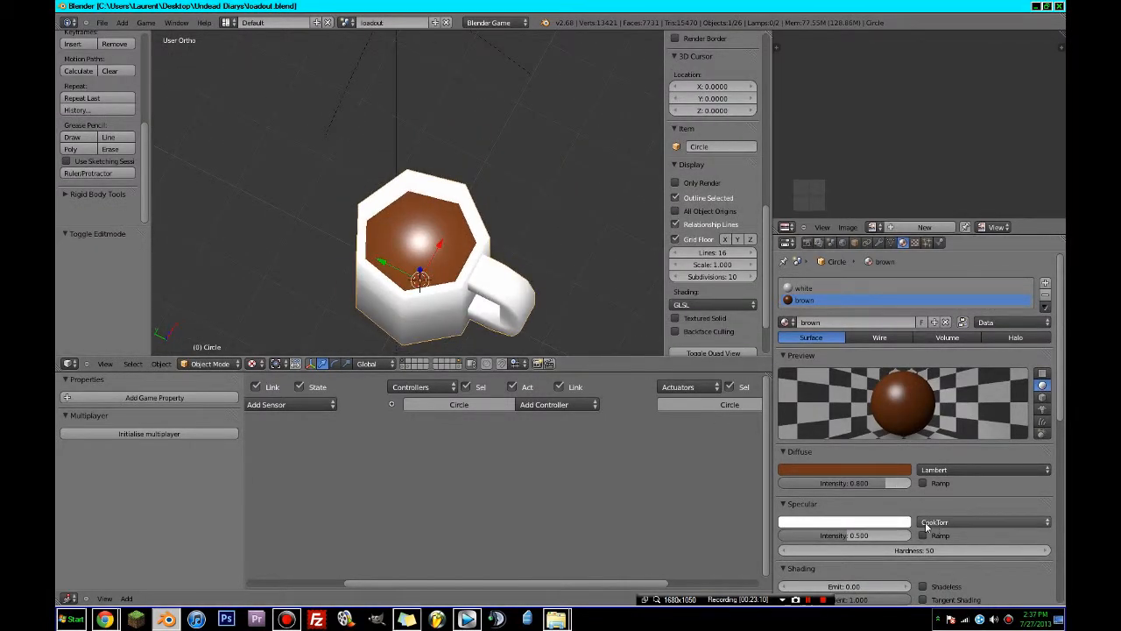
- Change the brown material's specular colour from white to a bright orange-brown
{"action": "left_click", "coordinate": [863, 524]}
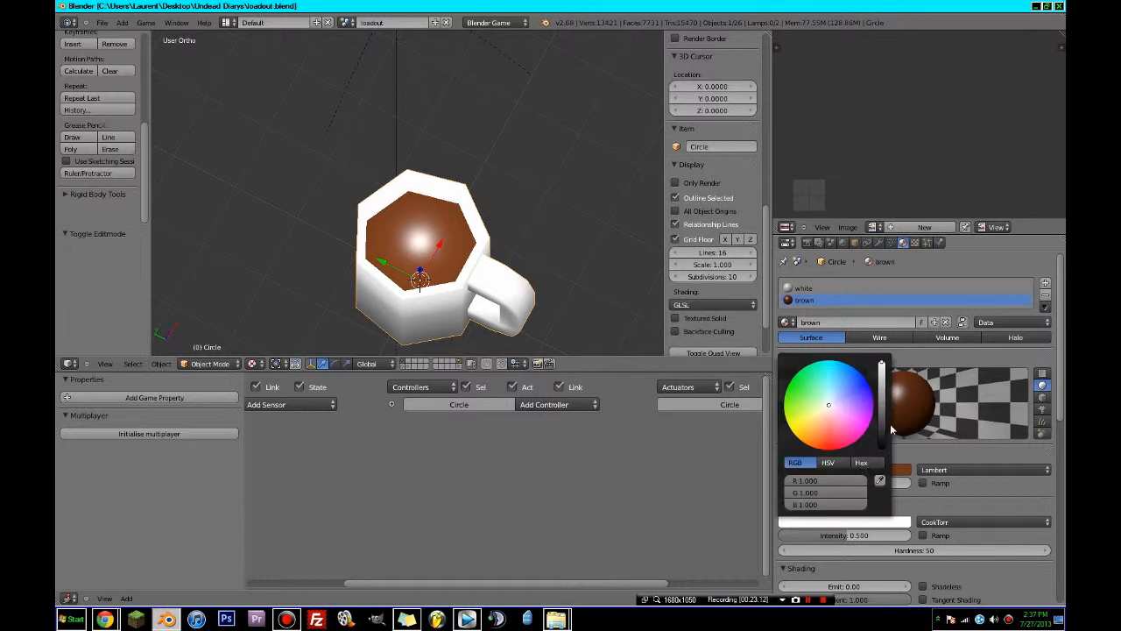
{"action": "left_click", "coordinate": [882, 479]}
{"action": "left_click", "coordinate": [821, 477]}
{"action": "left_click", "coordinate": [872, 524]}
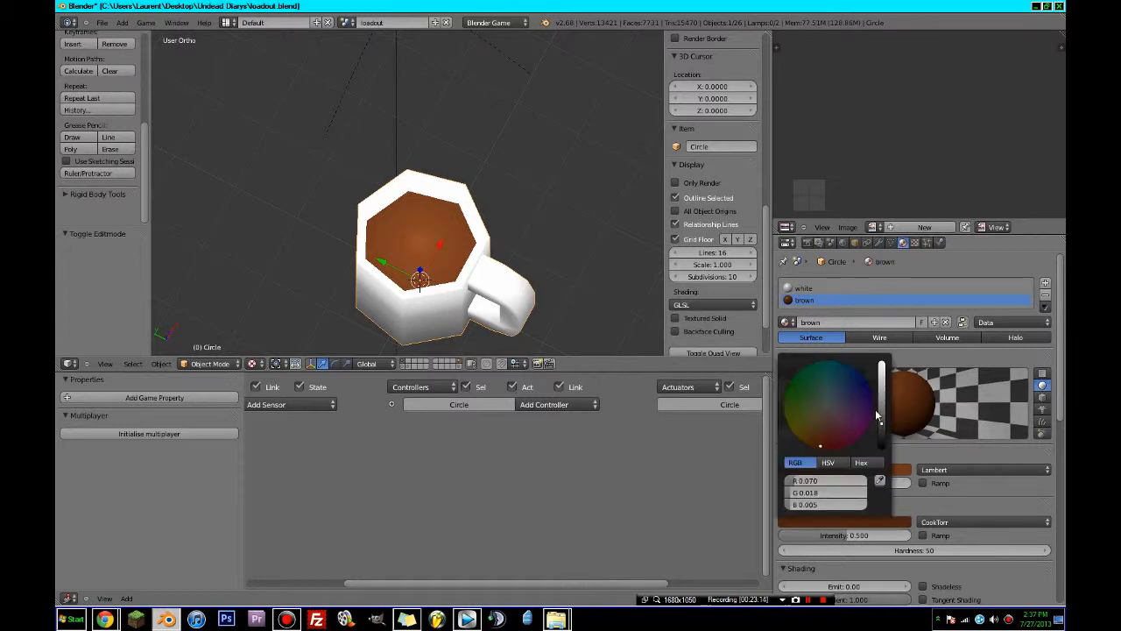
{"action": "left_click_drag", "start_coordinate": [883, 421], "coordinate": [883, 376]}
{"action": "middle_click_drag", "start_coordinate": [560, 262], "coordinate": [580, 193]}
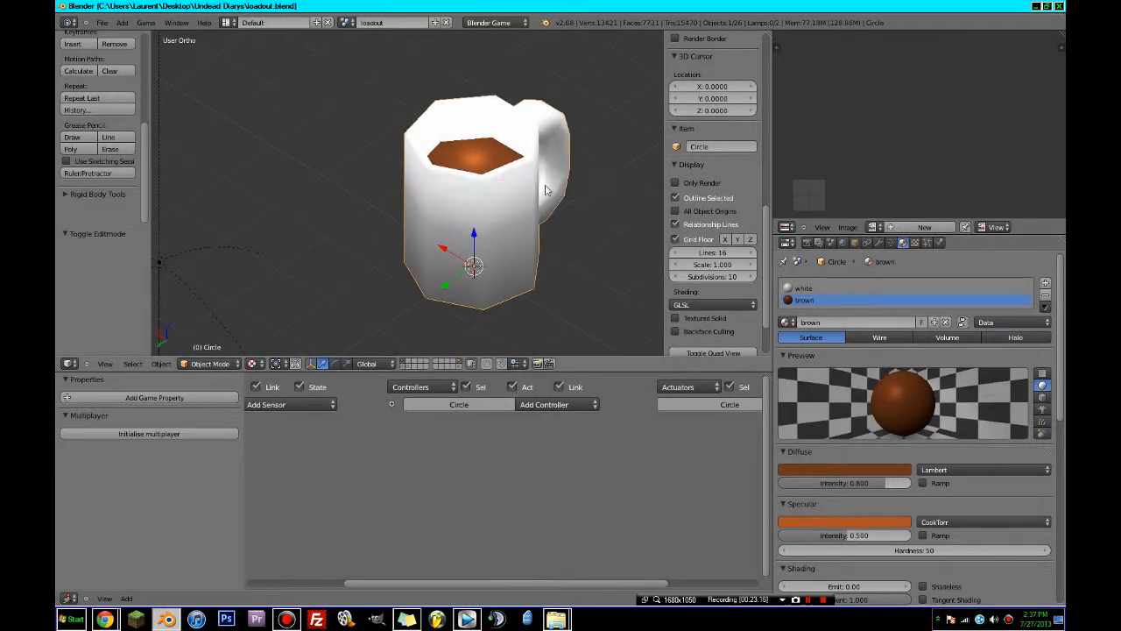
- Raise the mug's coffee surface about 0.43 along Z, closer to the rim, and leave mesh editing
{"action": "key", "text": "Tab"}
{"action": "key", "text": "g"}
{"action": "key", "text": "z"}
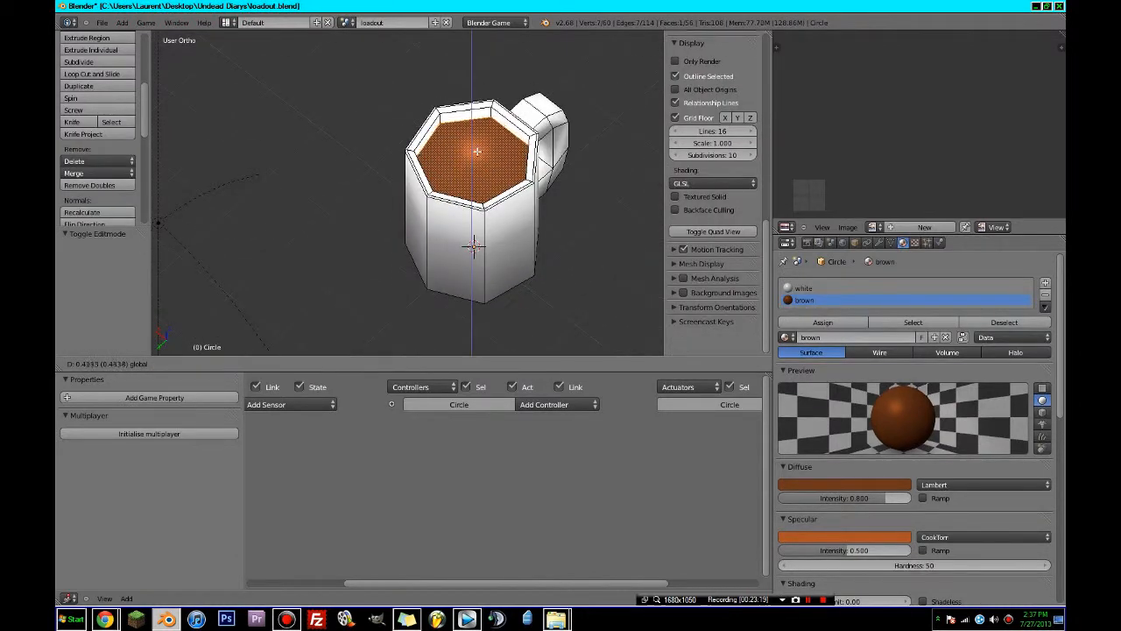
{"action": "key", "text": "Return"}
{"action": "key", "text": "Tab"}
{"action": "scroll", "coordinate": [346, 97], "scroll_direction": "down", "scroll_amount": 5}
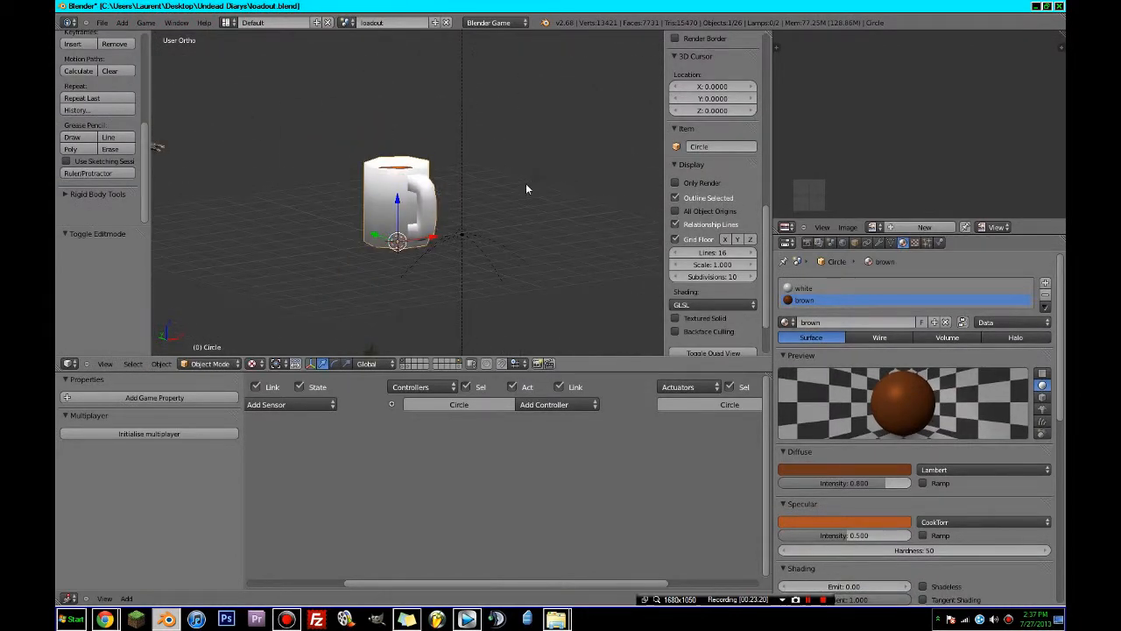
{"action": "middle_click_drag", "start_coordinate": [526, 188], "coordinate": [534, 228]}
- Rename the mug object full_mug, duplicate it, and place the copy about 3.83 away along Y
{"action": "left_click", "coordinate": [855, 242]}
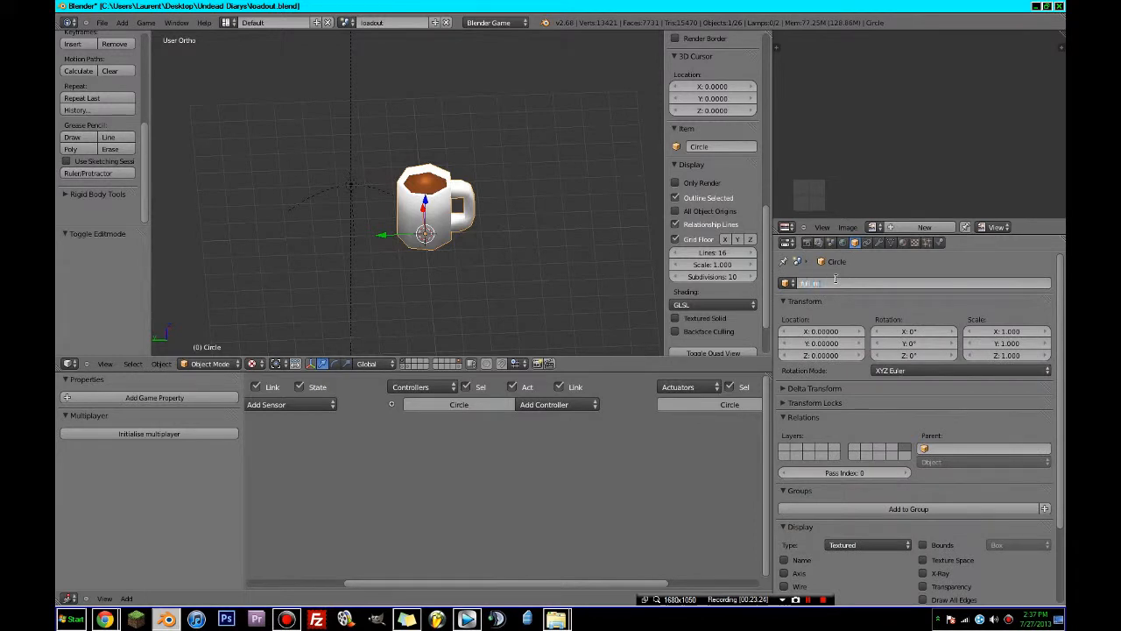
{"action": "key", "text": "Return"}
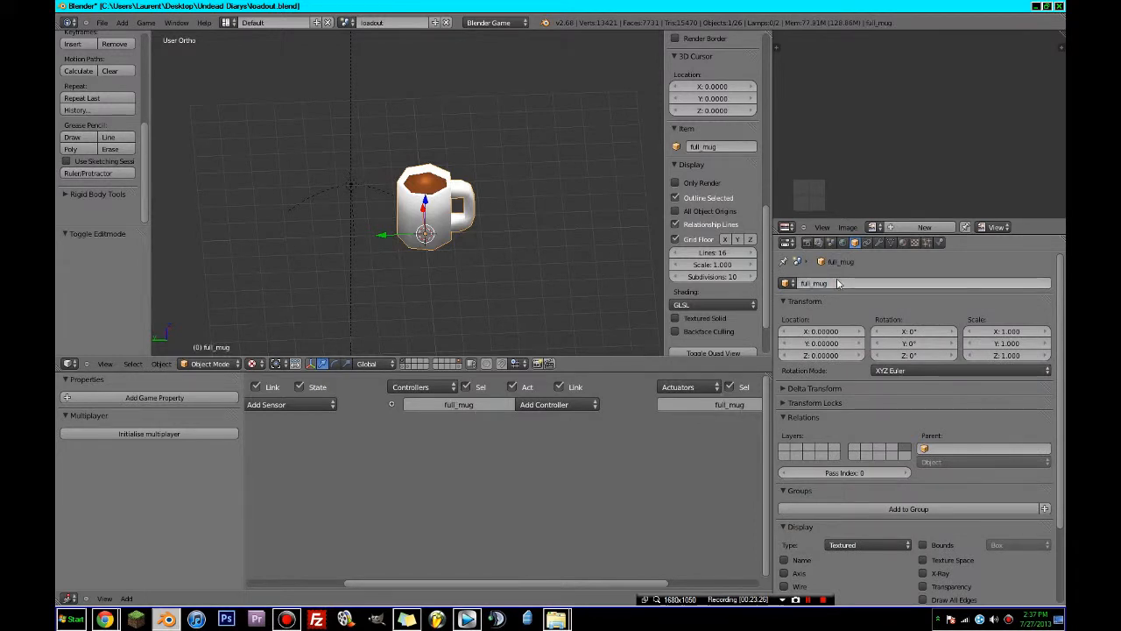
{"action": "scroll", "coordinate": [482, 236], "scroll_direction": "up", "scroll_amount": 3}
{"action": "key", "text": "shift+d"}
{"action": "left_click", "coordinate": [435, 267]}
{"action": "left_click_drag", "start_coordinate": [397, 279], "coordinate": [177, 286]}
- Assign the white material to the coffee face of the duplicated mug
{"action": "key", "text": "Tab"}
{"action": "middle_click_drag", "start_coordinate": [211, 263], "coordinate": [353, 283], "text": "shift"}
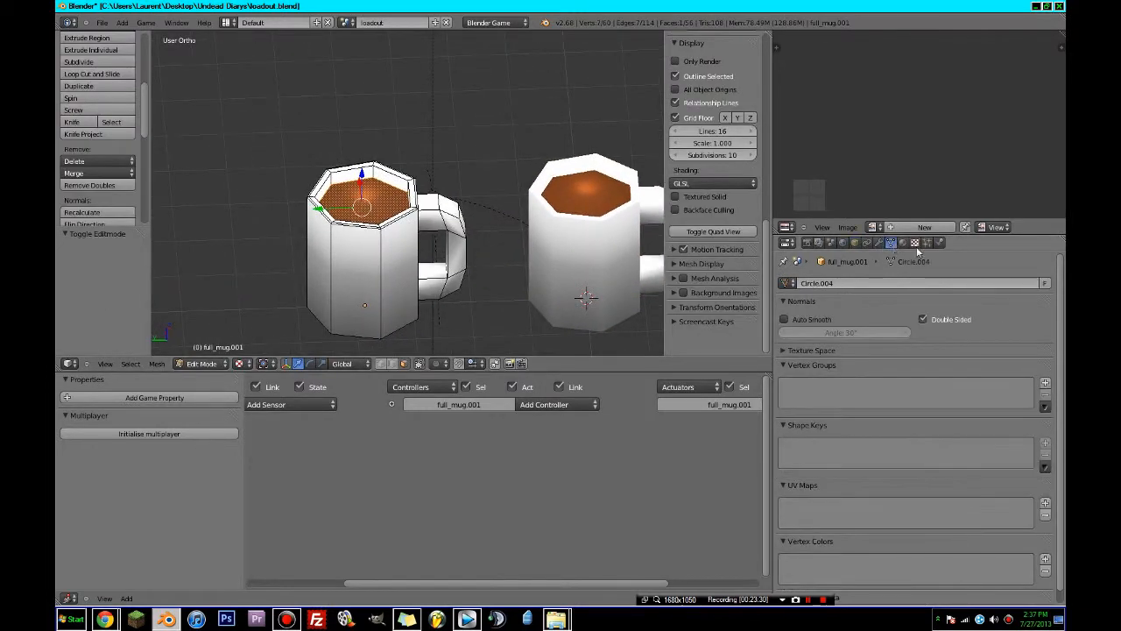
{"action": "left_click", "coordinate": [904, 242]}
{"action": "left_click", "coordinate": [804, 288]}
{"action": "left_click", "coordinate": [822, 322]}
{"action": "middle_click_drag", "start_coordinate": [377, 219], "coordinate": [417, 195]}
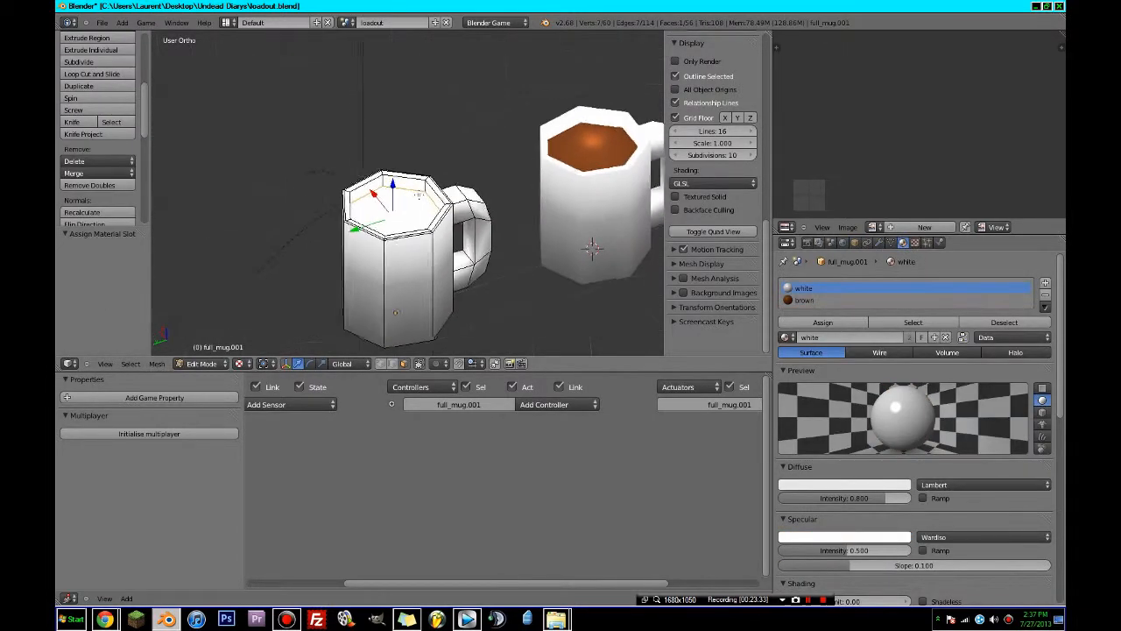
- Lower the copy's inner face along Z to hollow out the mug, leave mesh editing, and restore textured shading
{"action": "key", "text": "g"}
{"action": "key", "text": "z"}
{"action": "left_click", "coordinate": [406, 229]}
{"action": "key", "text": "z"}
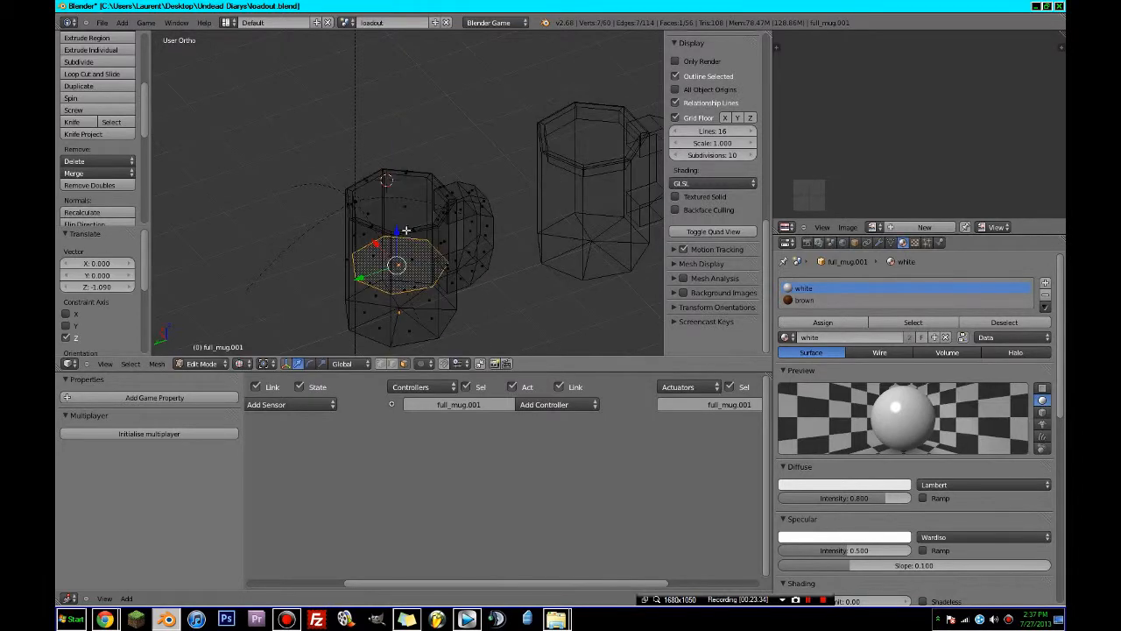
{"action": "left_click_drag", "start_coordinate": [400, 233], "coordinate": [403, 249]}
{"action": "middle_click_drag", "start_coordinate": [403, 250], "coordinate": [435, 211]}
{"action": "left_click_drag", "start_coordinate": [436, 217], "coordinate": [436, 231]}
{"action": "key", "text": "z"}
{"action": "mouse_move", "coordinate": [437, 231]}
{"action": "middle_mouse_down"}
{"action": "mouse_move", "coordinate": [416, 267]}
{"action": "mouse_move", "coordinate": [438, 314]}
{"action": "middle_mouse_up"}
{"action": "key", "text": "Tab"}
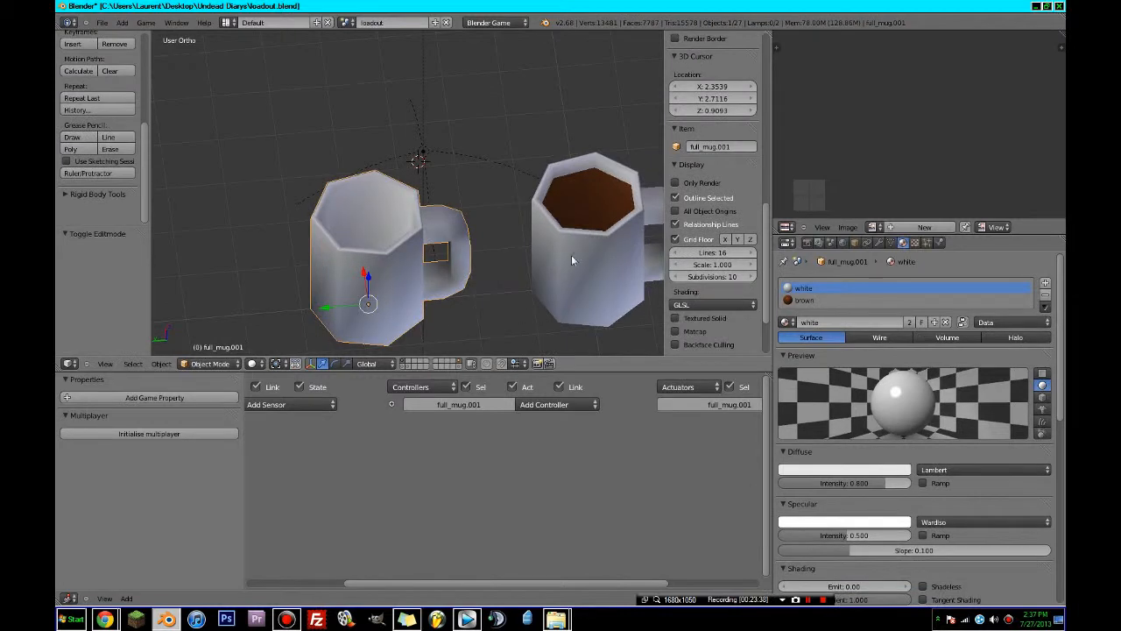
{"action": "left_click", "coordinate": [260, 364]}
{"action": "left_click", "coordinate": [268, 313]}
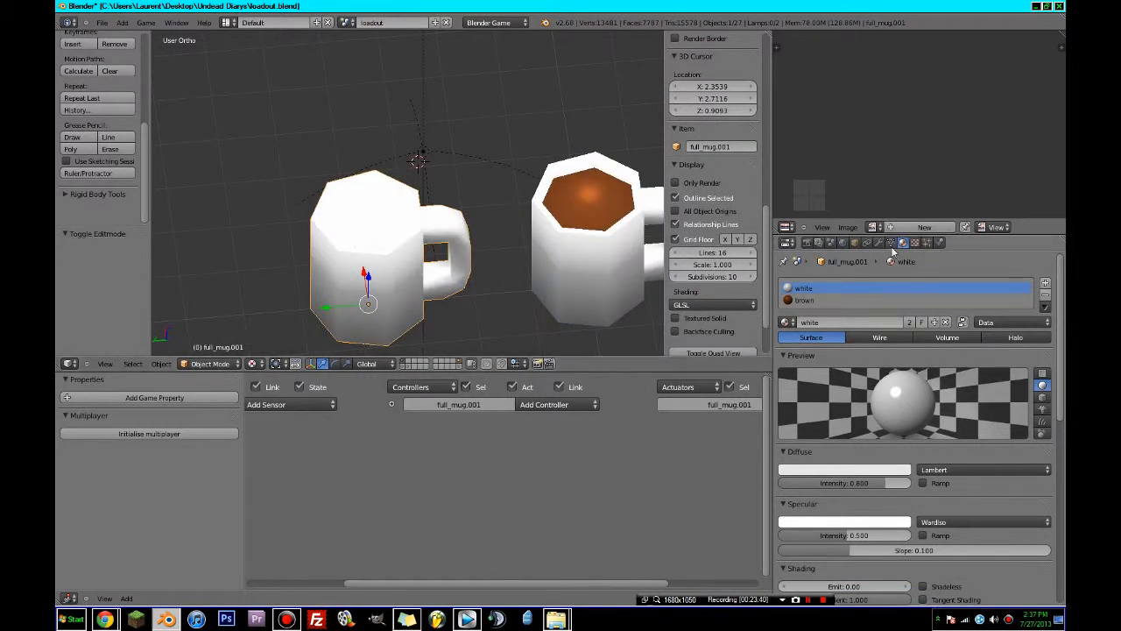
- Rename the duplicated mug empty_mug and save the scene over loadout.blend
{"action": "left_click", "coordinate": [858, 243]}
{"action": "left_click", "coordinate": [835, 279]}
{"action": "type", "text": "empty"}
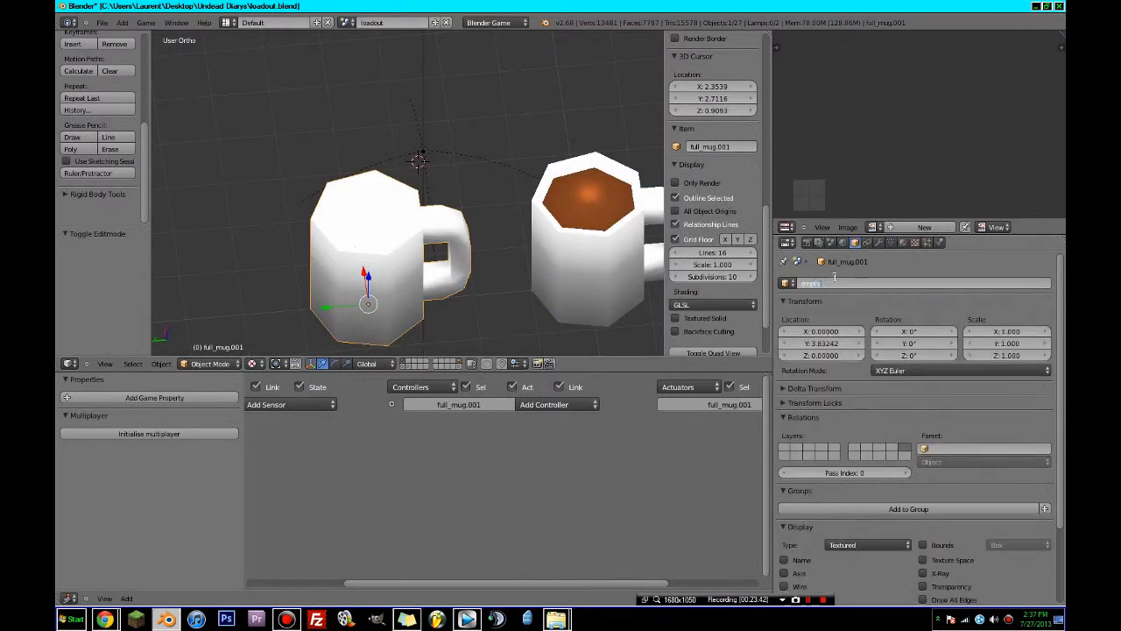
{"action": "type", "text": "_mug"}
{"action": "key", "text": "Return"}
{"action": "key", "text": "ctrl+s"}
{"action": "left_click", "coordinate": [508, 248]}
{"action": "scroll", "coordinate": [500, 246], "scroll_direction": "down", "scroll_amount": 3}
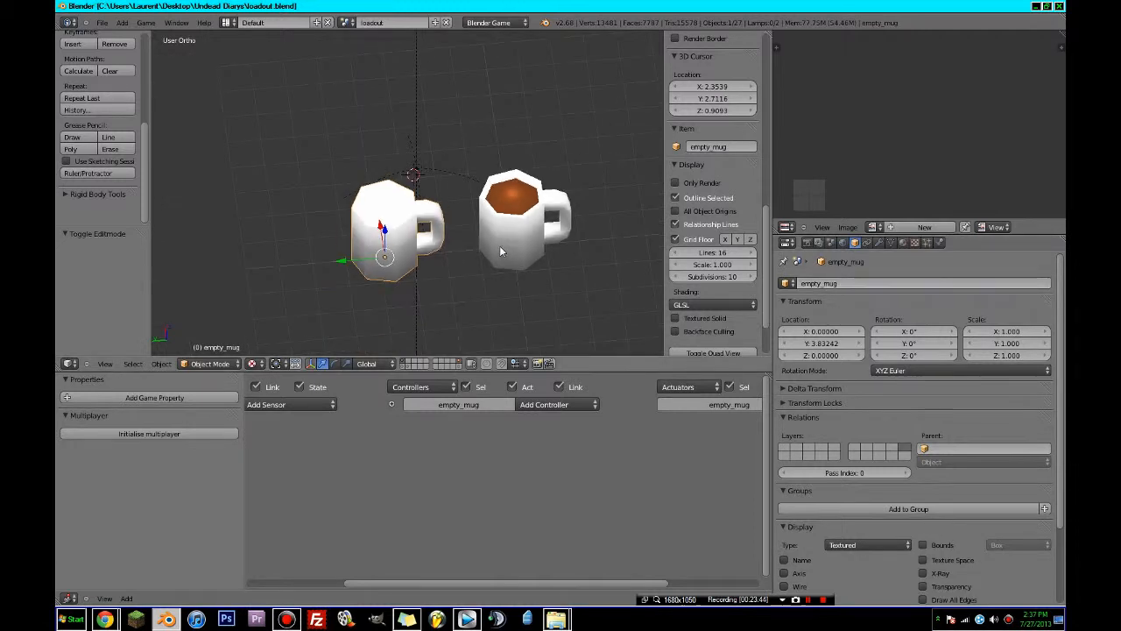
{"action": "middle_click_drag", "start_coordinate": [499, 246], "coordinate": [539, 206]}
{"action": "key", "text": "ctrl+s"}
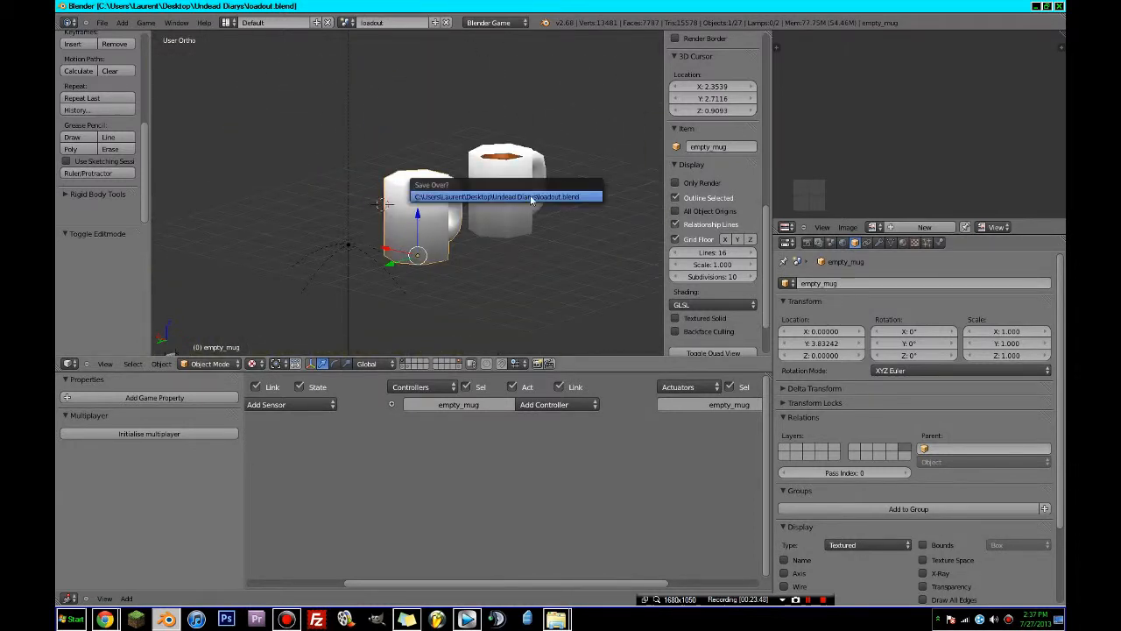
{"action": "left_click", "coordinate": [531, 199]}
- Show only the layer that holds the two mugs
{"action": "scroll", "coordinate": [519, 260], "scroll_direction": "down", "scroll_amount": 5}
{"action": "middle_click_drag", "start_coordinate": [518, 260], "coordinate": [360, 288]}
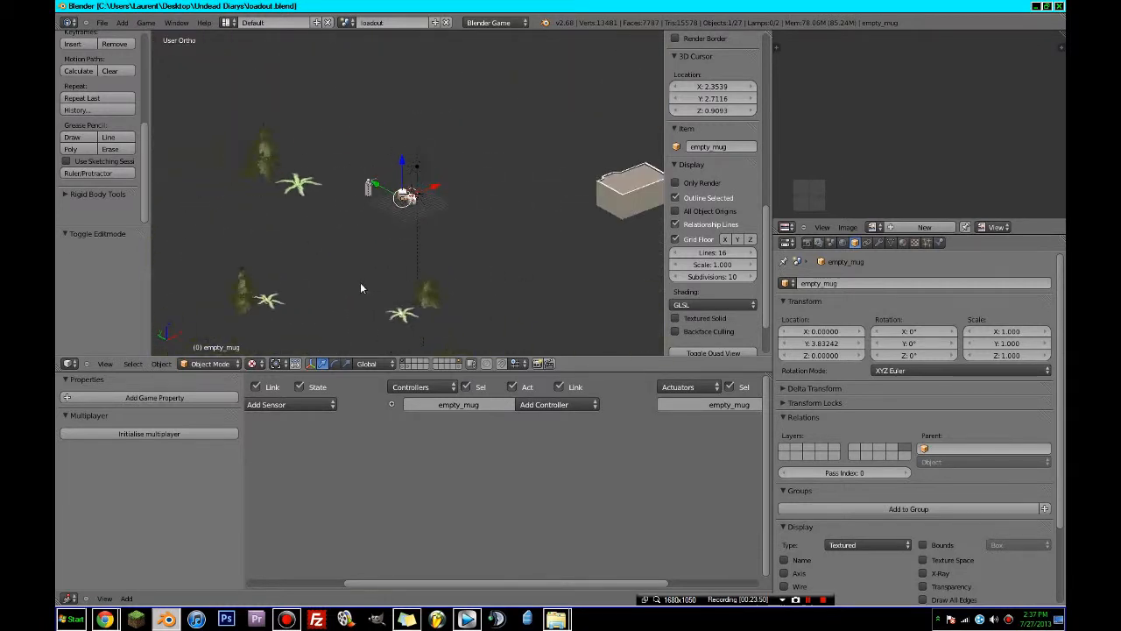
{"action": "scroll", "coordinate": [360, 287], "scroll_direction": "down", "scroll_amount": 3}
{"action": "scroll", "coordinate": [360, 287], "scroll_direction": "up", "scroll_amount": 4}
{"action": "left_click", "coordinate": [459, 361]}
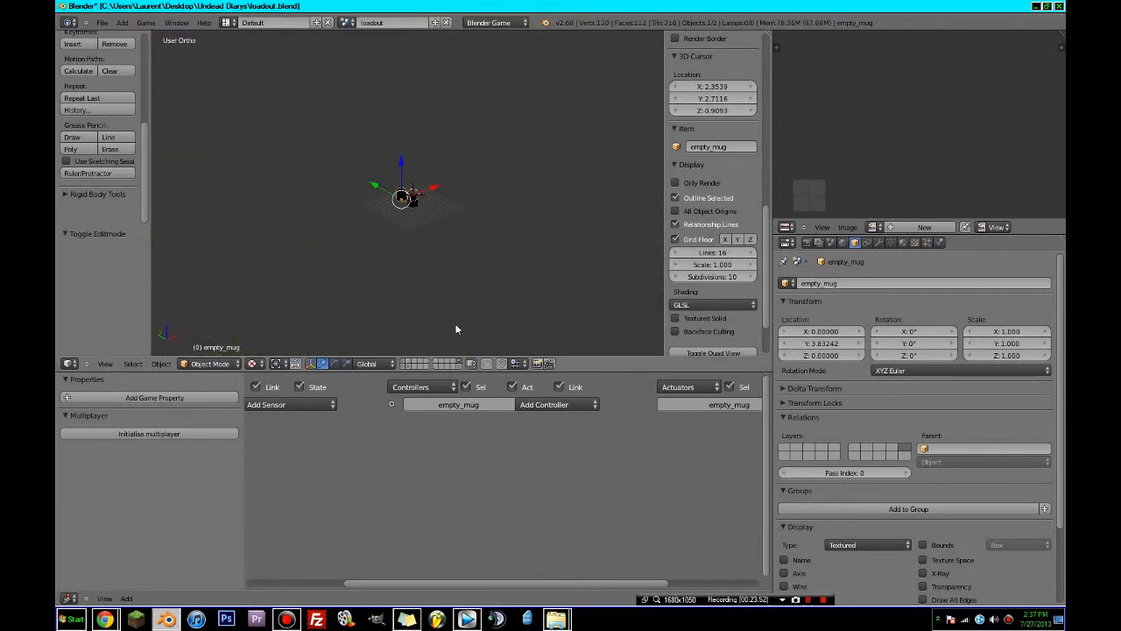
{"action": "scroll", "coordinate": [452, 316], "scroll_direction": "up", "scroll_amount": 6}
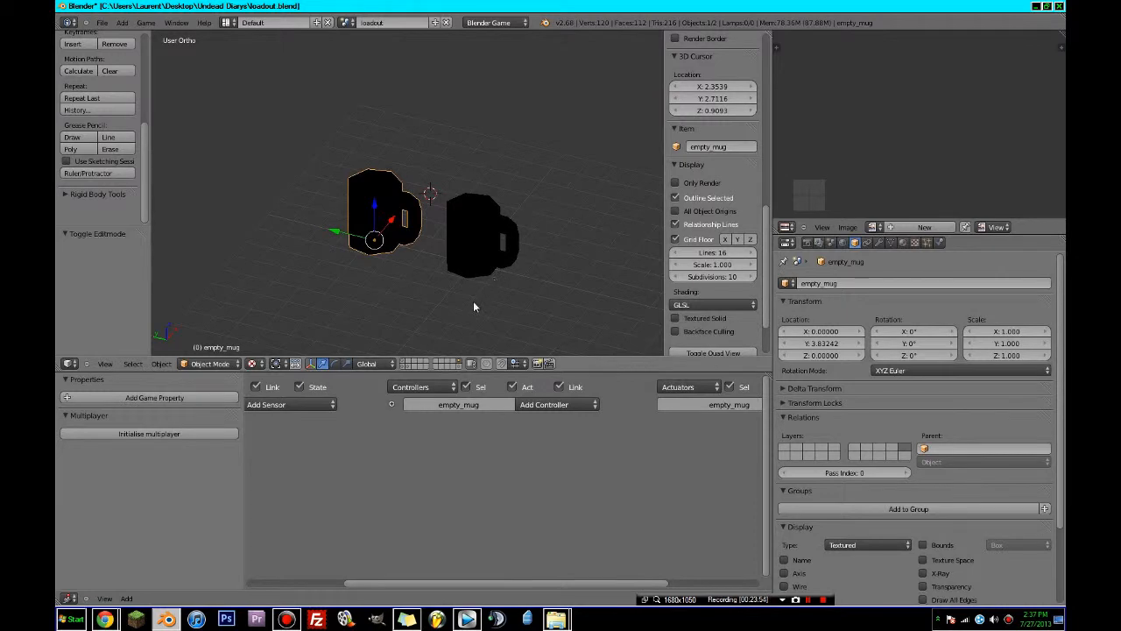
- Select both mugs together and move them 19.09 along X, away from the origin
{"action": "scroll", "coordinate": [473, 301], "scroll_direction": "down", "scroll_amount": 3}
{"action": "right_click", "coordinate": [435, 208], "text": "shift"}
{"action": "key", "text": "g"}
{"action": "key", "text": "x"}
{"action": "left_click", "coordinate": [574, 108]}
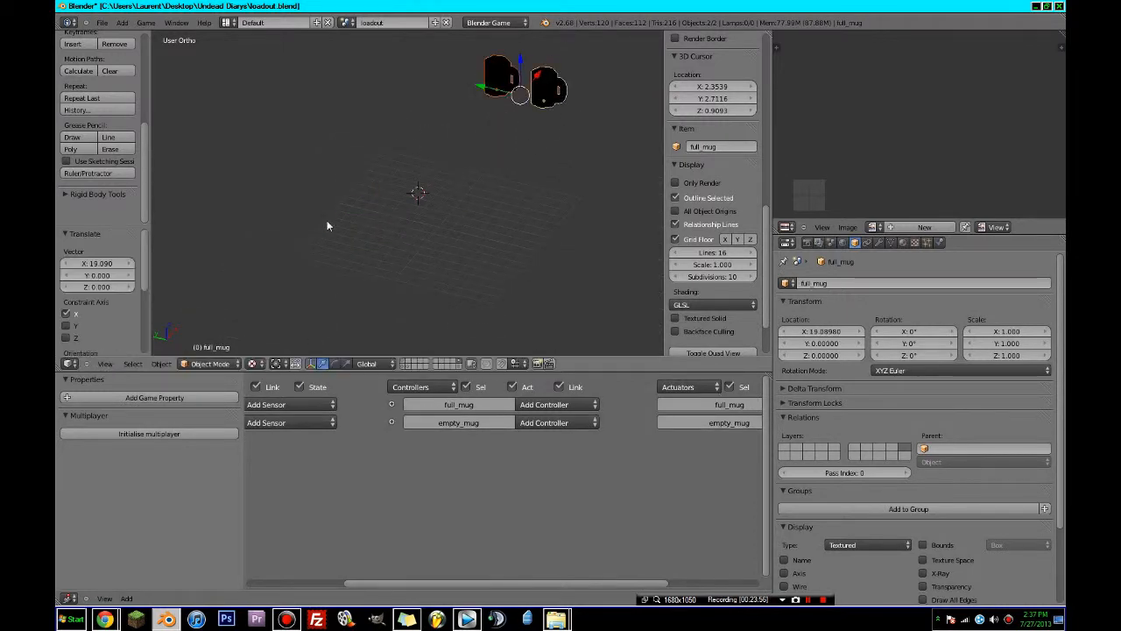
- Switch to the front view and snap the 3D cursor to the scene centre
{"action": "key", "text": "KP_1"}
{"action": "key", "text": "shift+s"}
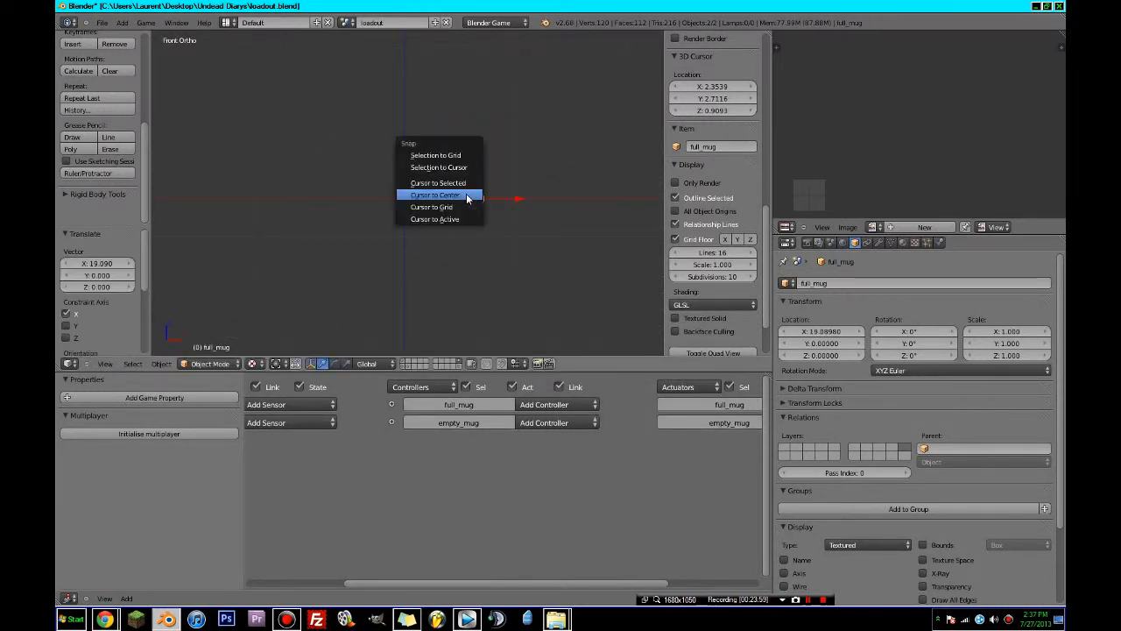
{"action": "left_click", "coordinate": [466, 194]}
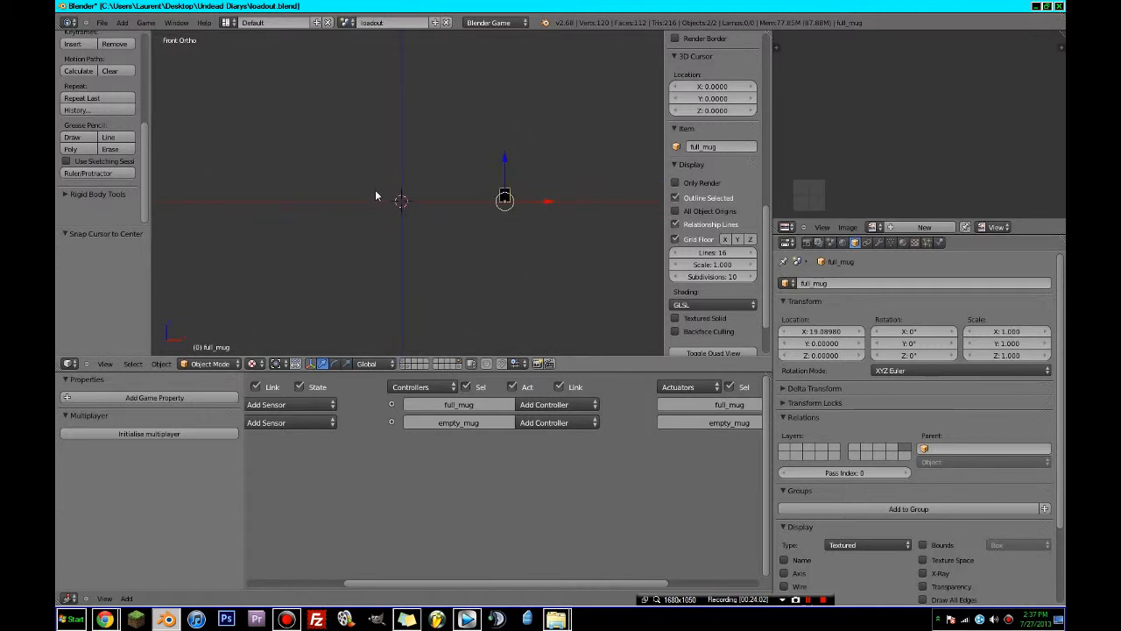
- Add a 12-vertex mesh circle of radius 1 with a triangle fan fill at the scene centre
{"action": "key", "text": "shift+a"}
{"action": "mouse_move", "coordinate": [375, 189]}
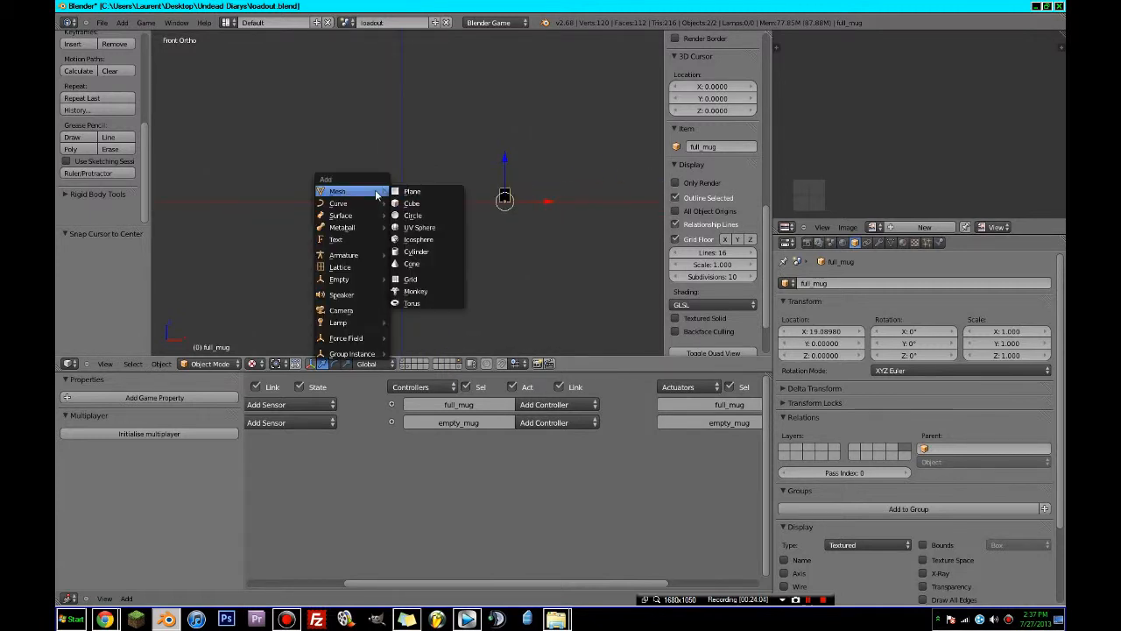
{"action": "left_click", "coordinate": [429, 212]}
{"action": "mouse_move", "coordinate": [431, 208]}
{"action": "middle_mouse_down"}
{"action": "mouse_move", "coordinate": [430, 300]}
{"action": "mouse_move", "coordinate": [388, 292]}
{"action": "mouse_move", "coordinate": [411, 206]}
{"action": "middle_mouse_up"}
{"action": "left_click", "coordinate": [131, 265]}
{"action": "left_click", "coordinate": [131, 265]}
{"action": "left_click", "coordinate": [131, 265]}
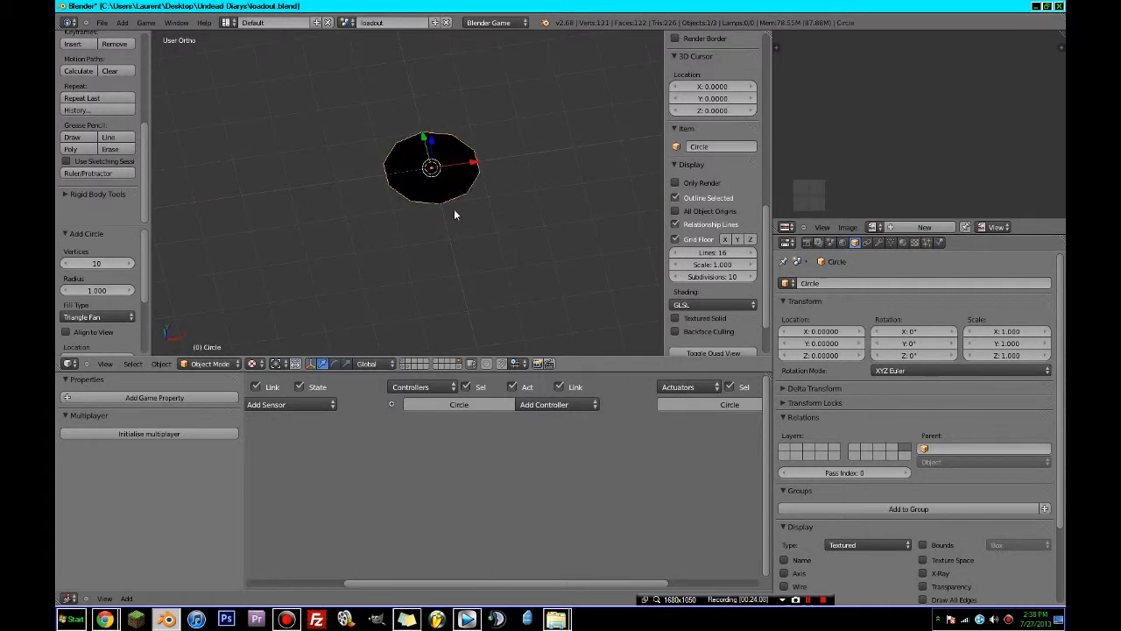
{"action": "left_click", "coordinate": [129, 264]}
{"action": "left_click", "coordinate": [131, 265]}
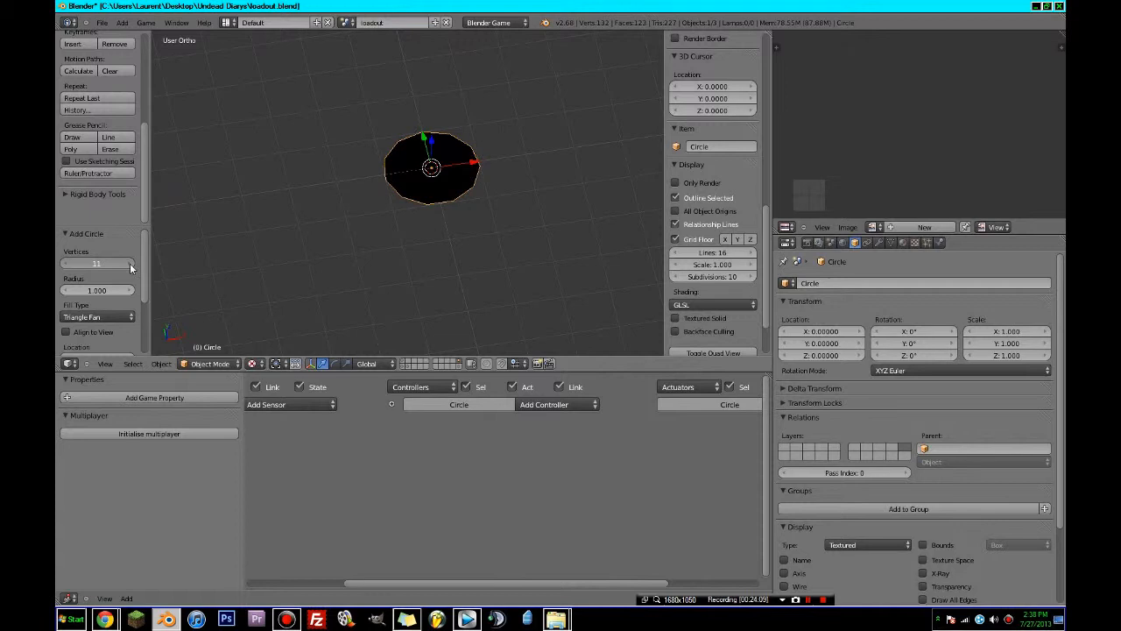
{"action": "left_click", "coordinate": [68, 264]}
{"action": "middle_click_drag", "start_coordinate": [412, 243], "coordinate": [559, 187]}
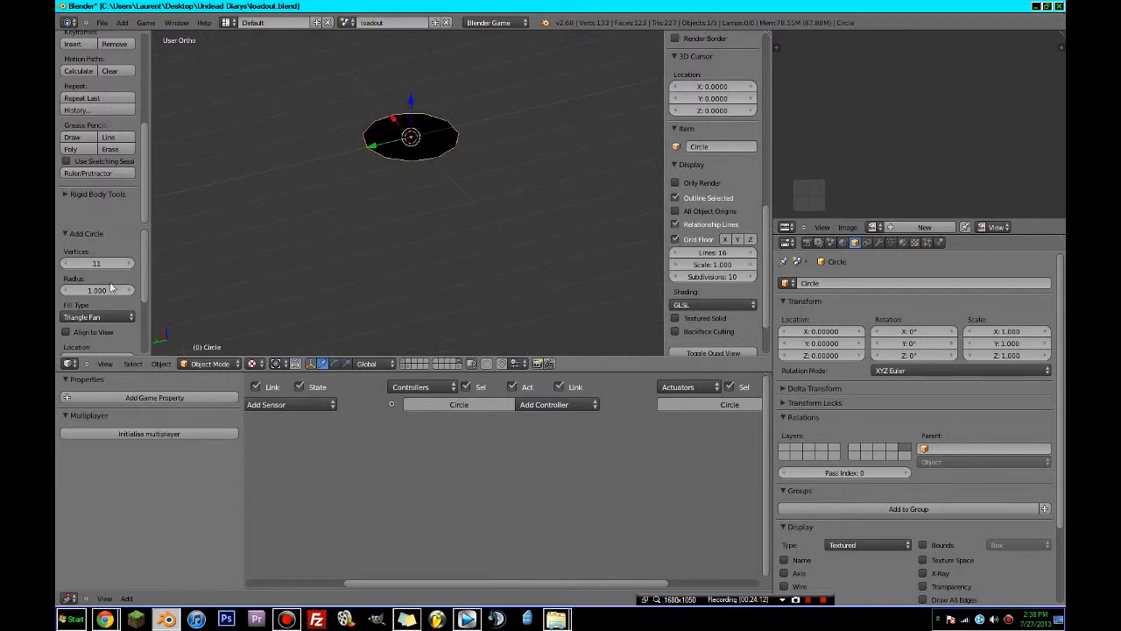
{"action": "left_click_drag", "start_coordinate": [114, 264], "coordinate": [144, 253]}
- Extrude the whole circle about 0.065 upward into a thin disc, switch to solid shading, and clear the selection
{"action": "key", "text": "Tab"}
{"action": "middle_click_drag", "start_coordinate": [376, 230], "coordinate": [291, 265]}
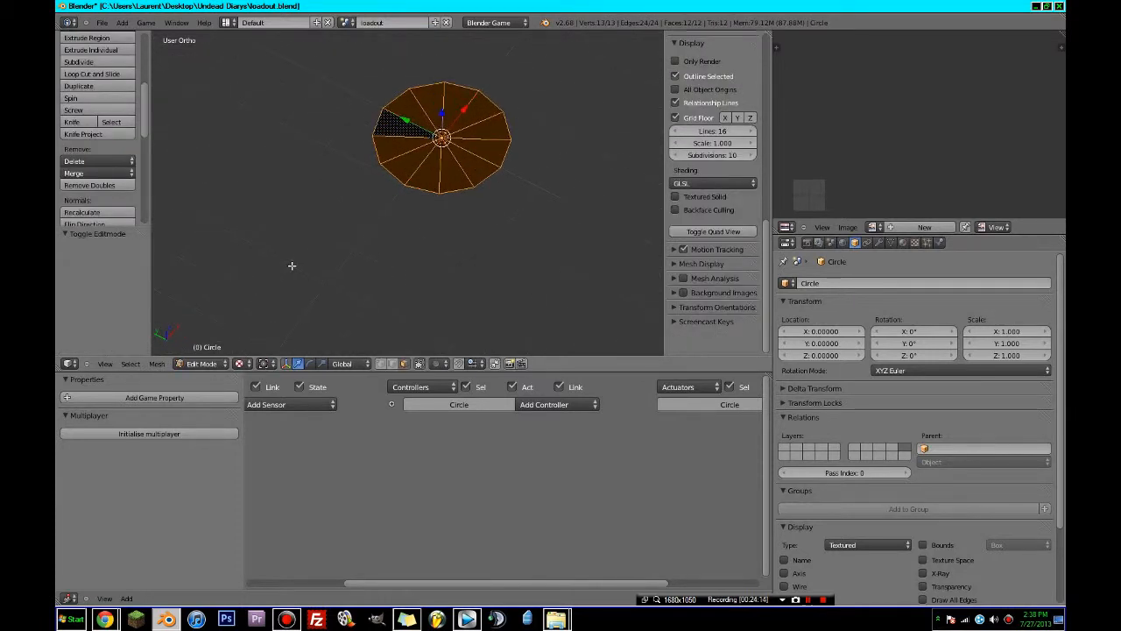
{"action": "middle_click_drag", "start_coordinate": [346, 238], "coordinate": [397, 268]}
{"action": "key", "text": "KP_1"}
{"action": "scroll", "coordinate": [441, 235], "scroll_direction": "up", "scroll_amount": 3}
{"action": "key", "text": "e"}
{"action": "left_click", "coordinate": [486, 209]}
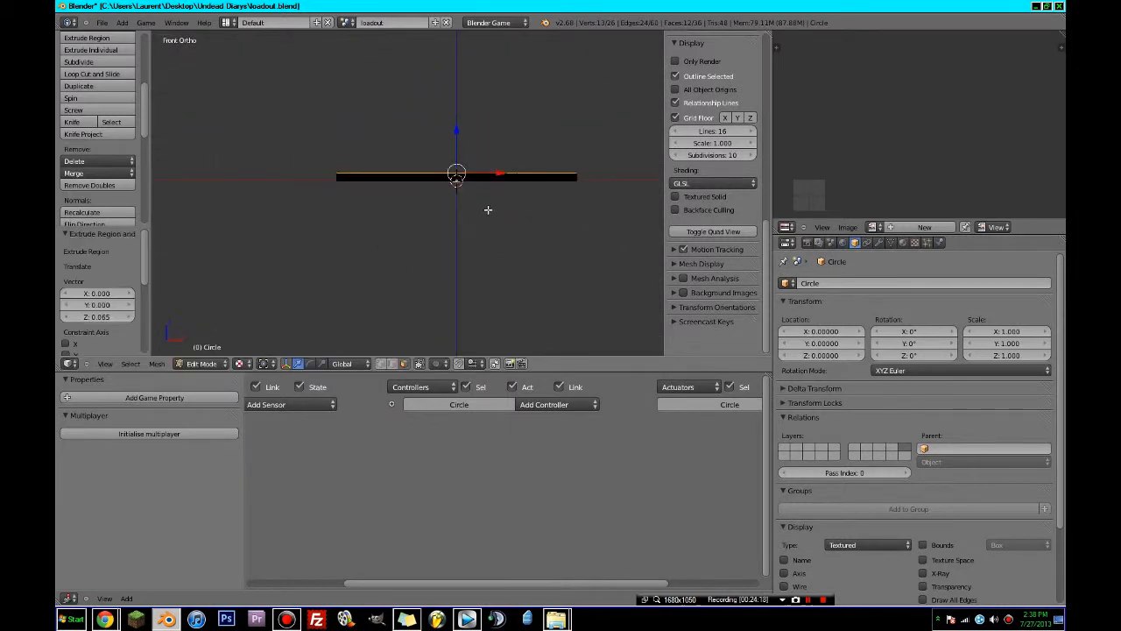
{"action": "mouse_move", "coordinate": [486, 209]}
{"action": "middle_mouse_down"}
{"action": "mouse_move", "coordinate": [482, 231]}
{"action": "mouse_move", "coordinate": [435, 220]}
{"action": "mouse_move", "coordinate": [424, 188]}
{"action": "mouse_move", "coordinate": [445, 213]}
{"action": "middle_mouse_up"}
{"action": "key", "text": "z"}
{"action": "scroll", "coordinate": [421, 189], "scroll_direction": "up", "scroll_amount": 3}
{"action": "key", "text": "a"}
{"action": "key", "text": "z"}
- Extrude the disc's underside faces by about 0.043 and scale them to about 0.096 around the centre
{"action": "scroll", "coordinate": [445, 213], "scroll_direction": "up", "scroll_amount": 2}
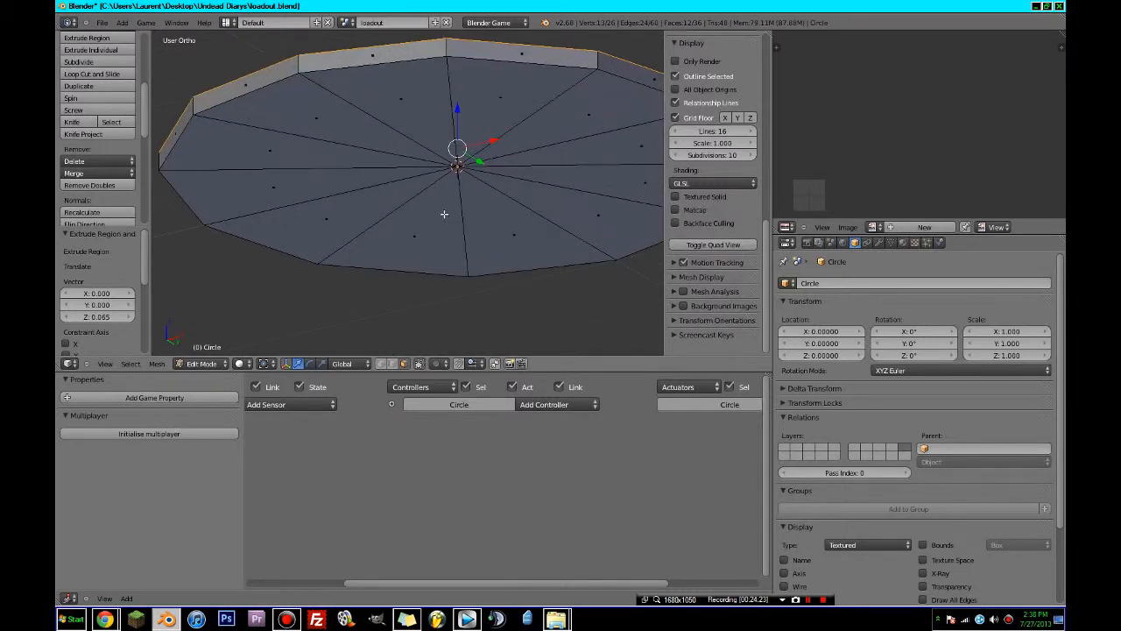
{"action": "left_click", "coordinate": [462, 174]}
{"action": "right_click", "coordinate": [461, 173]}
{"action": "scroll", "coordinate": [470, 184], "scroll_direction": "down", "scroll_amount": 3}
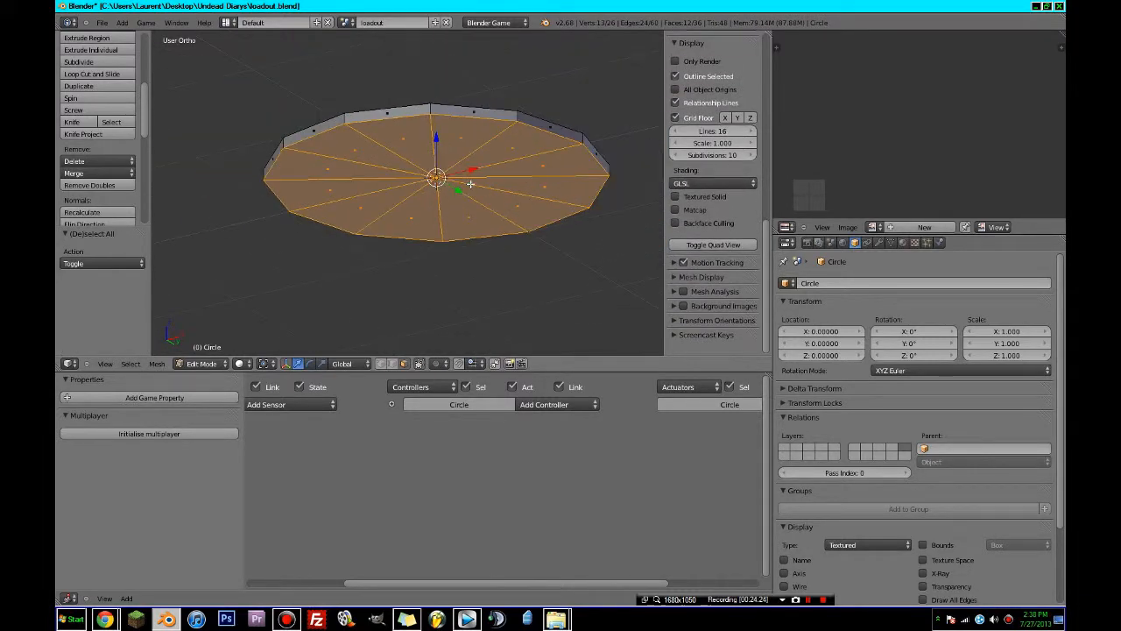
{"action": "key", "text": "ctrl+KP_7"}
{"action": "key", "text": "e"}
{"action": "left_click", "coordinate": [490, 171]}
{"action": "key", "text": "s"}
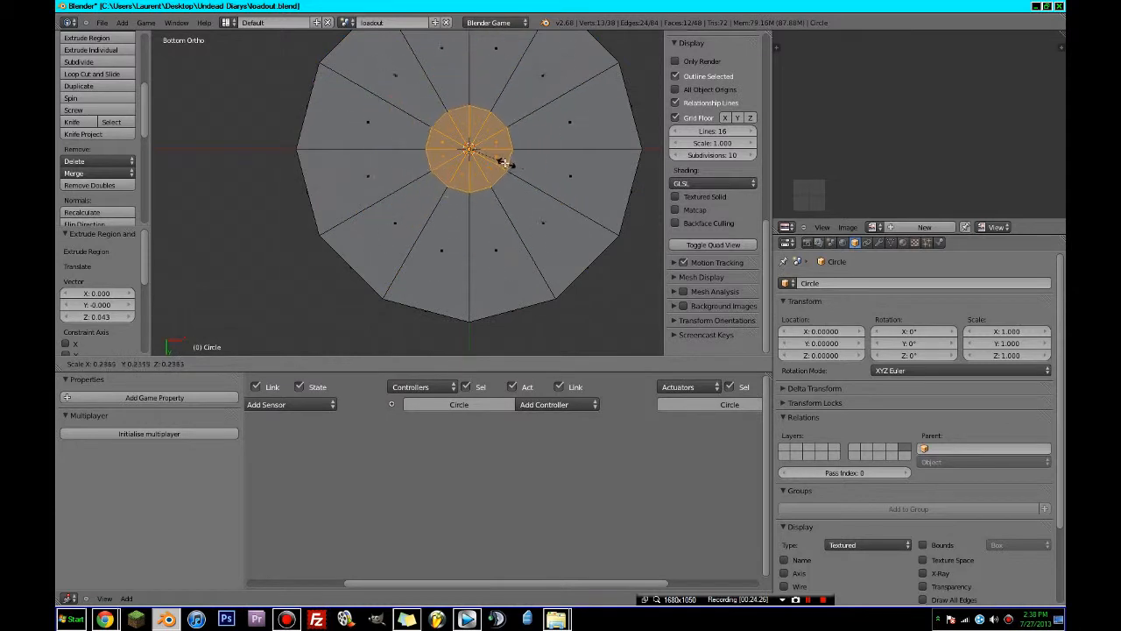
{"action": "left_click", "coordinate": [488, 155]}
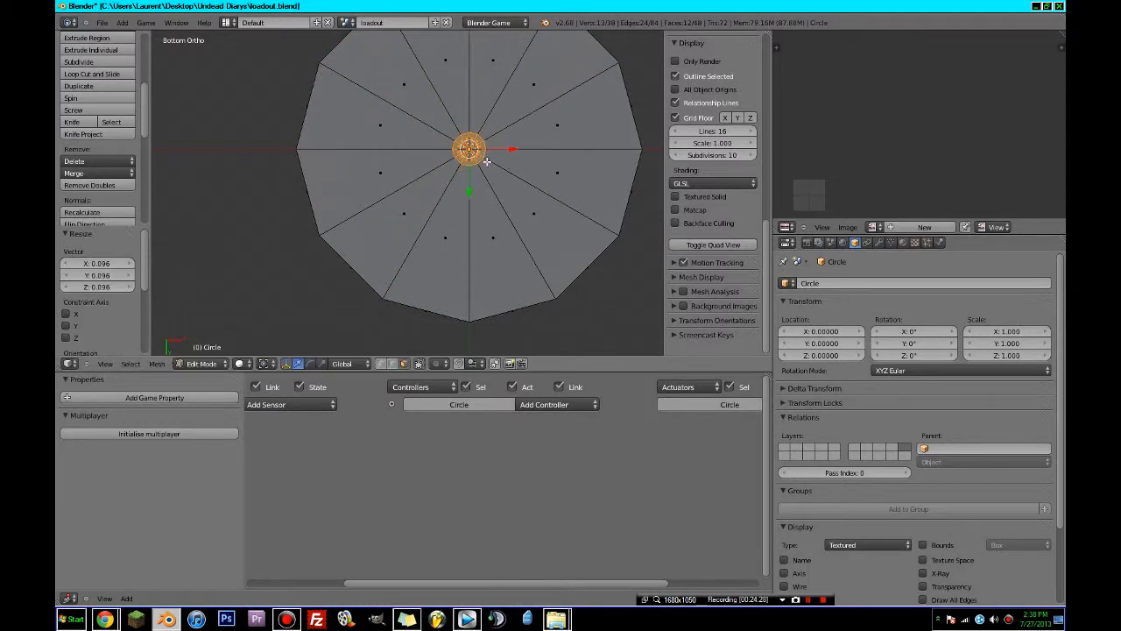
- Extrude the small central underside faces about 0.709 downward into a leg, lower its end another 0.084 and scale that end to about 1.548
{"action": "key", "text": "KP_1"}
{"action": "key", "text": "e"}
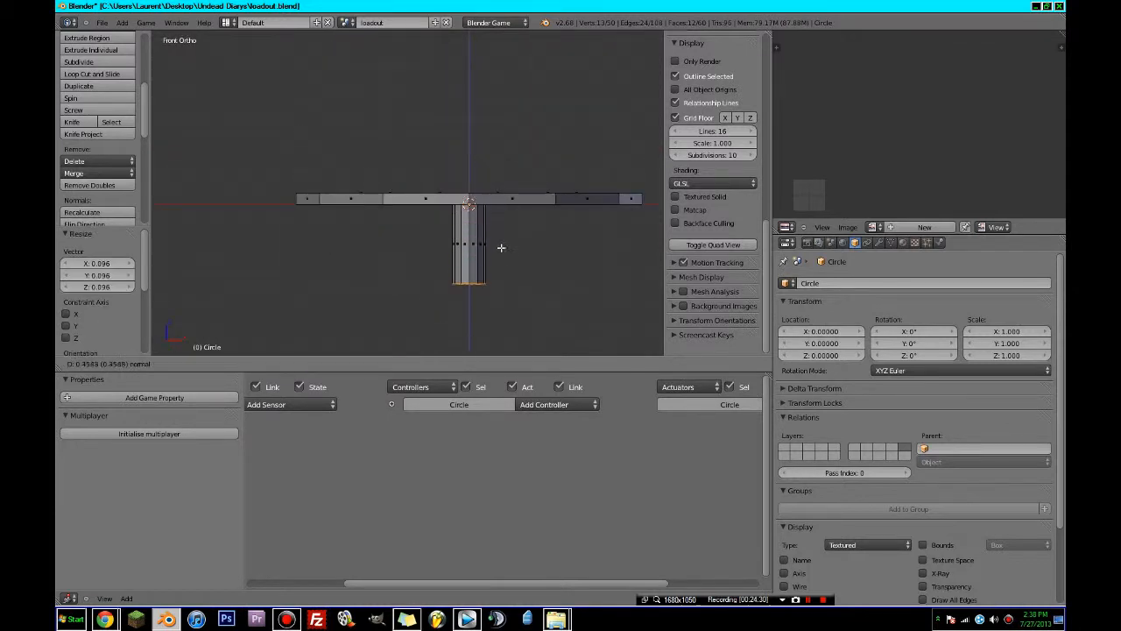
{"action": "left_click", "coordinate": [500, 280]}
{"action": "middle_click_drag", "start_coordinate": [500, 280], "coordinate": [441, 96], "text": "shift"}
{"action": "scroll", "coordinate": [440, 96], "scroll_direction": "down", "scroll_amount": 2}
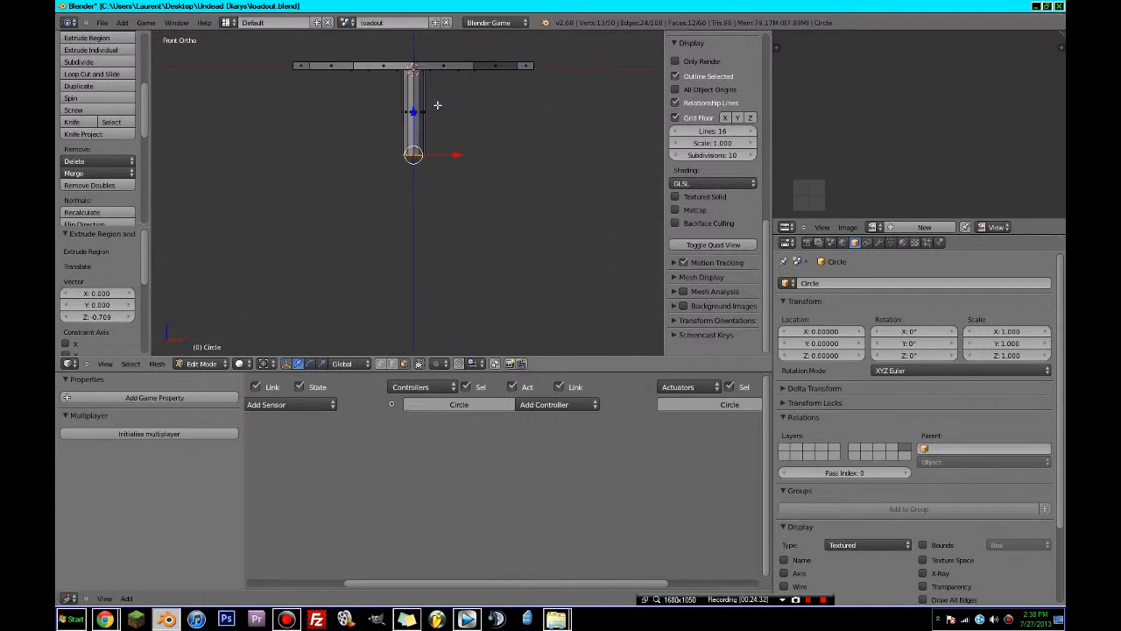
{"action": "key", "text": "s"}
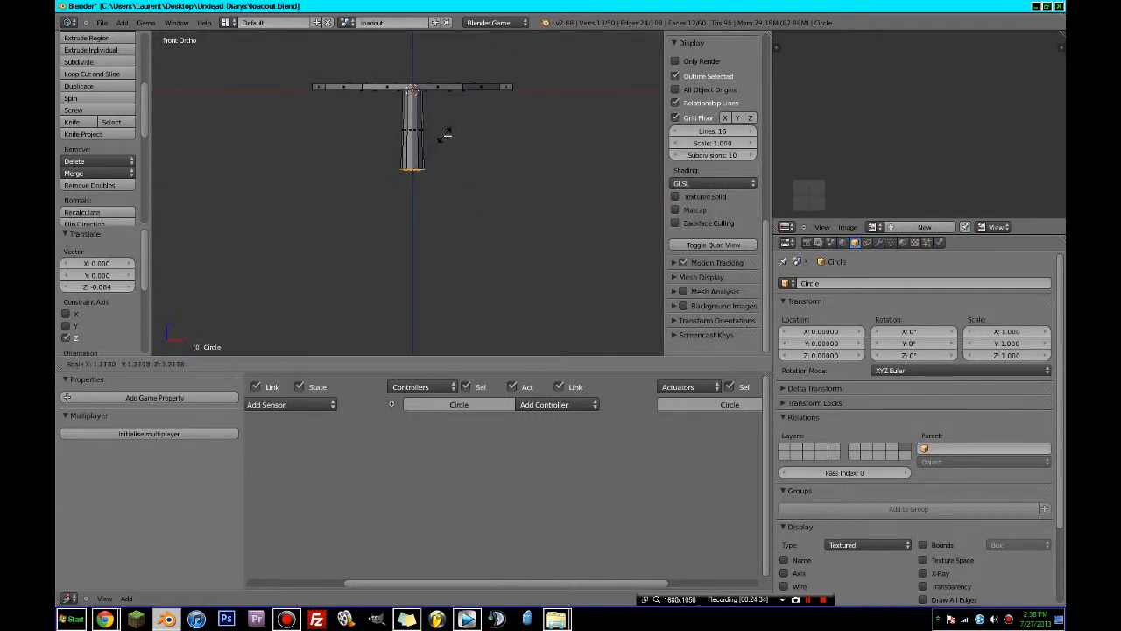
{"action": "left_click", "coordinate": [458, 136]}
- Extrude six alternate triangular faces at the leg's lower end about 0.125 downward
{"action": "scroll", "coordinate": [447, 196], "scroll_direction": "up", "scroll_amount": 2}
{"action": "scroll", "coordinate": [448, 195], "scroll_direction": "up", "scroll_amount": 1}
{"action": "mouse_move", "coordinate": [447, 195]}
{"action": "middle_mouse_down"}
{"action": "mouse_move", "coordinate": [455, 117]}
{"action": "mouse_move", "coordinate": [451, 203]}
{"action": "middle_mouse_up"}
{"action": "scroll", "coordinate": [455, 110], "scroll_direction": "up", "scroll_amount": 2}
{"action": "scroll", "coordinate": [450, 205], "scroll_direction": "up", "scroll_amount": 4}
{"action": "right_click", "coordinate": [408, 131]}
{"action": "right_click", "coordinate": [458, 126], "text": "shift"}
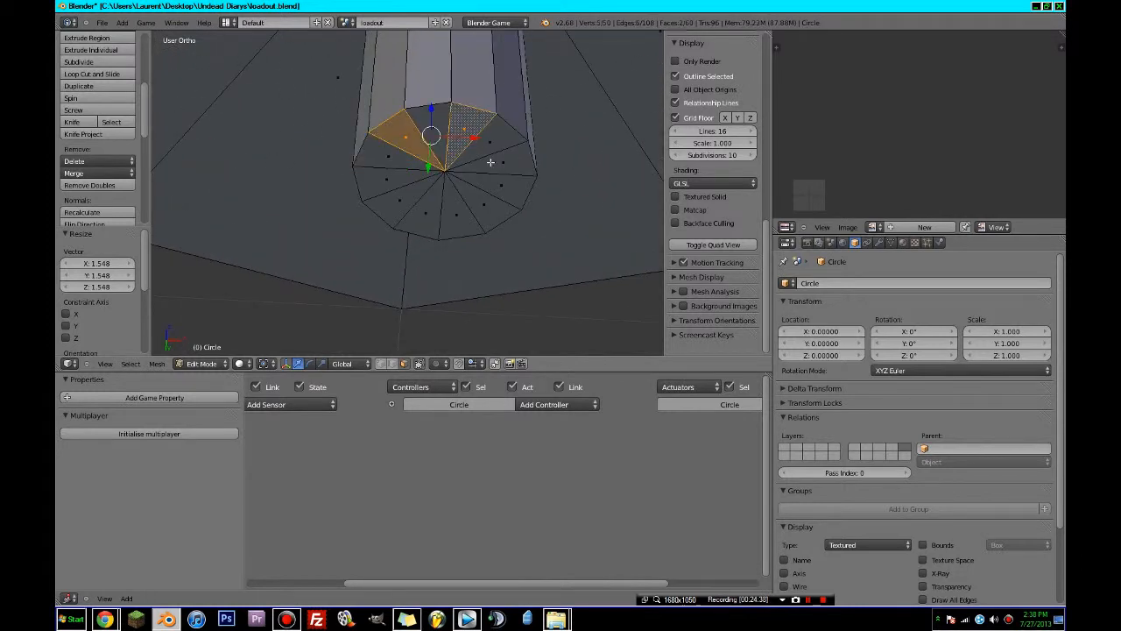
{"action": "right_click", "coordinate": [492, 162], "text": "shift"}
{"action": "right_click", "coordinate": [487, 204], "text": "shift"}
{"action": "right_click", "coordinate": [430, 217], "text": "shift"}
{"action": "right_click", "coordinate": [387, 188], "text": "shift"}
{"action": "scroll", "coordinate": [496, 196], "scroll_direction": "down", "scroll_amount": 4}
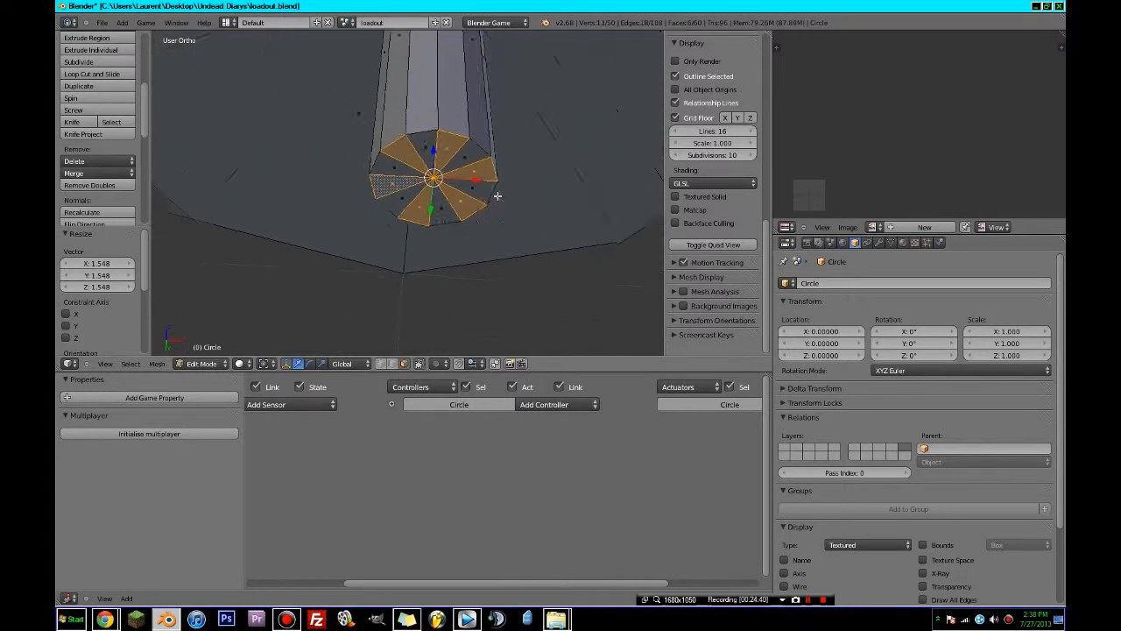
{"action": "key", "text": "KP_1"}
{"action": "key", "text": "e"}
{"action": "left_click", "coordinate": [518, 219]}
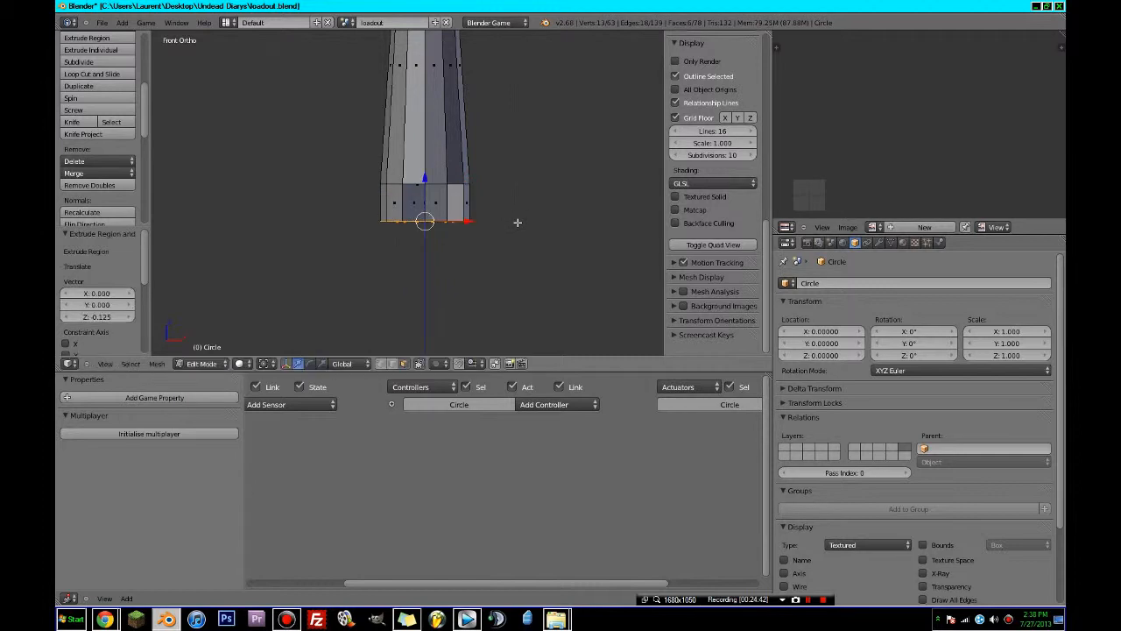
- Splay the six extruded feet outward by scaling them to about 2.184, 1.301 and 1.246, and lower their ends slightly
{"action": "key", "text": "s"}
{"action": "left_click", "coordinate": [654, 149]}
{"action": "scroll", "coordinate": [653, 149], "scroll_direction": "down", "scroll_amount": 3}
{"action": "middle_click_drag", "start_coordinate": [506, 210], "coordinate": [548, 213]}
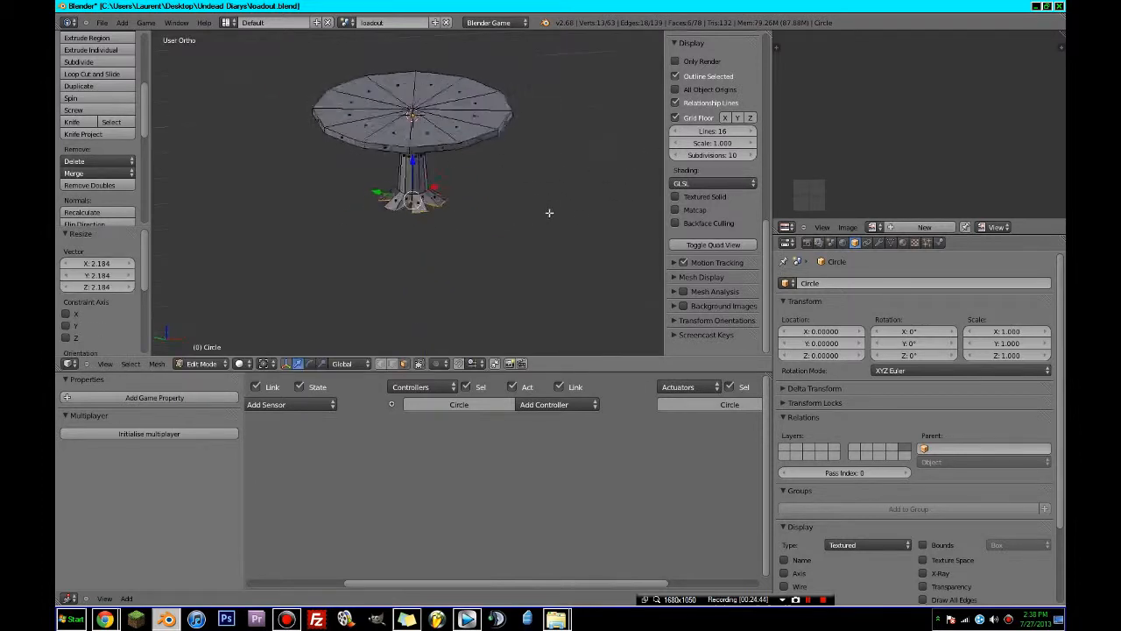
{"action": "key", "text": "s"}
{"action": "left_click", "coordinate": [468, 198]}
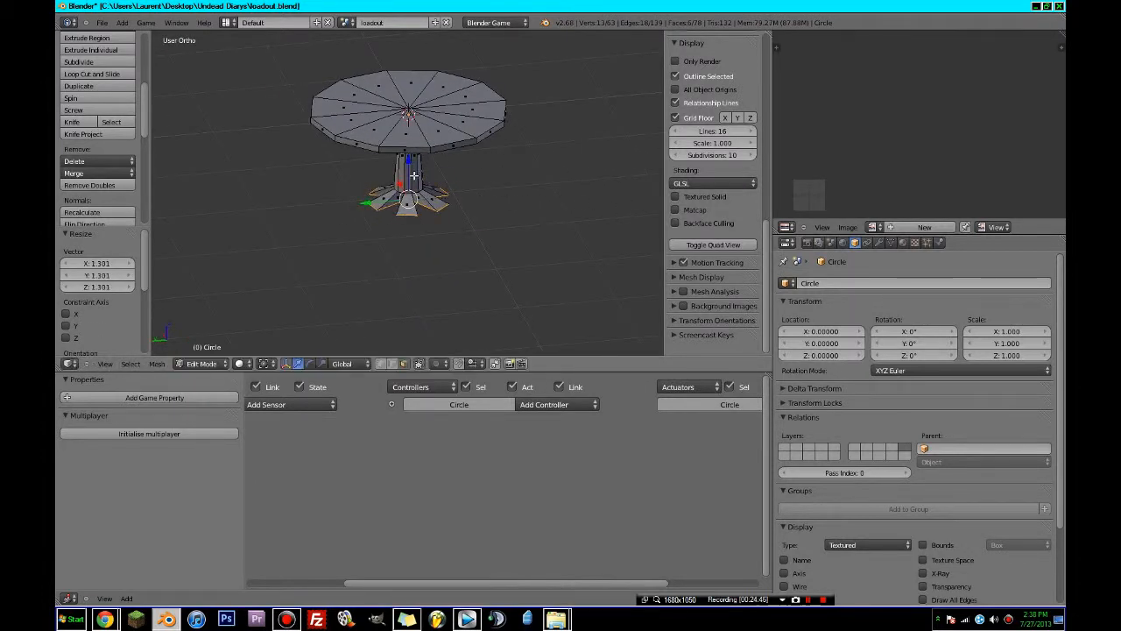
{"action": "left_click_drag", "start_coordinate": [411, 168], "coordinate": [413, 175]}
{"action": "key", "text": "s"}
{"action": "left_click", "coordinate": [471, 201]}
{"action": "middle_click_drag", "start_coordinate": [471, 201], "coordinate": [401, 176]}
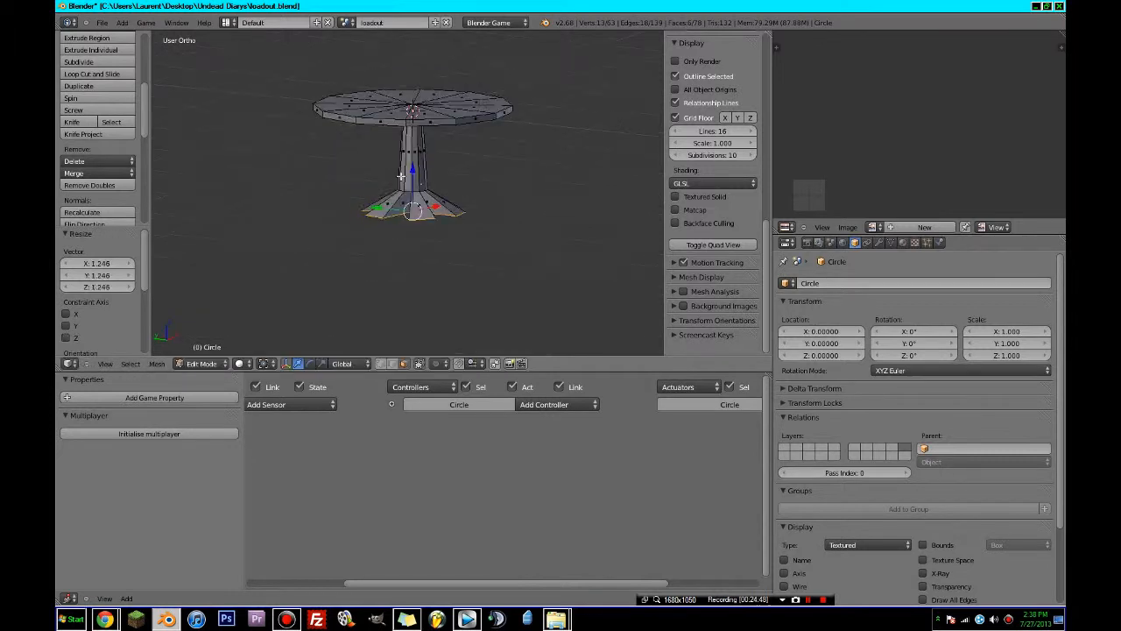
- Lower the leg's entire splayed base along Z in front view, return to Object Mode and save over the existing file
{"action": "key", "text": "KP_1"}
{"action": "key", "text": "c"}
{"action": "left_click_drag", "start_coordinate": [458, 205], "coordinate": [470, 201]}
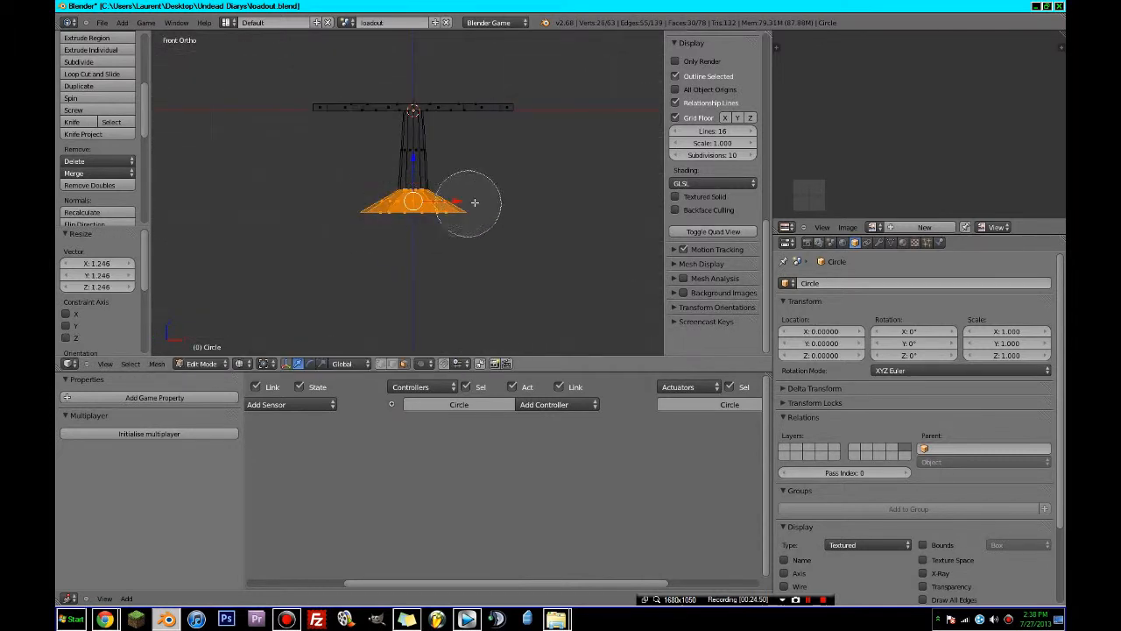
{"action": "right_click", "coordinate": [470, 200]}
{"action": "left_click_drag", "start_coordinate": [417, 163], "coordinate": [415, 185]}
{"action": "key", "text": "Tab"}
{"action": "middle_click_drag", "start_coordinate": [415, 185], "coordinate": [421, 226]}
{"action": "key", "text": "ctrl+s"}
{"action": "left_click", "coordinate": [421, 225]}
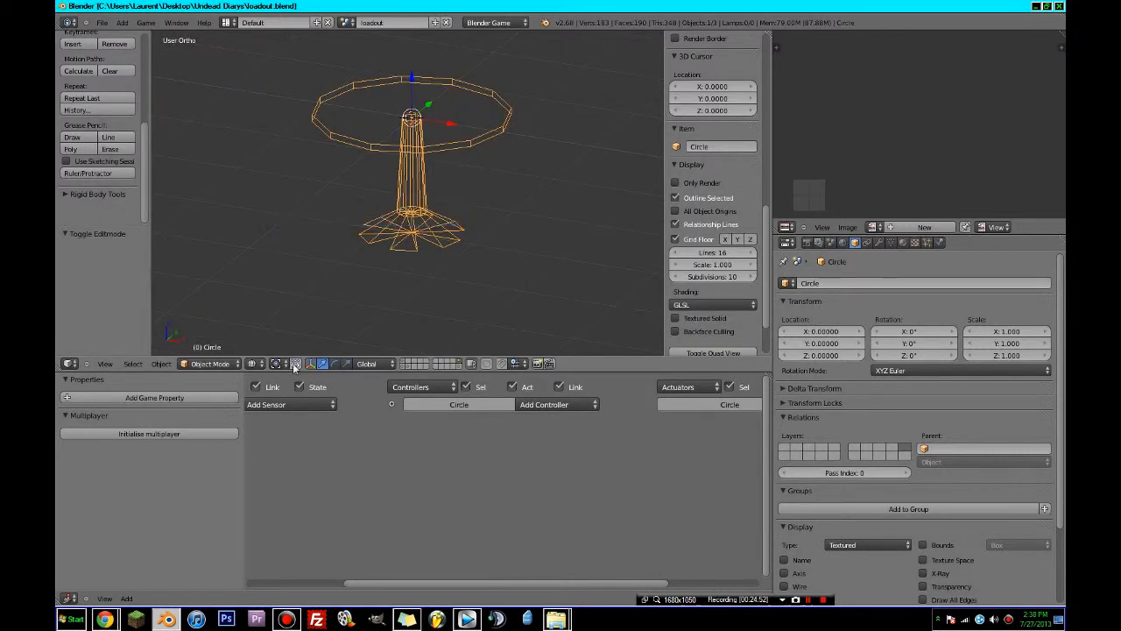
- Preview the table in textured shading and set the viewport to solid shading
{"action": "left_click", "coordinate": [261, 364]}
{"action": "left_click", "coordinate": [268, 312]}
{"action": "mouse_move", "coordinate": [358, 264]}
{"action": "middle_mouse_down"}
{"action": "mouse_move", "coordinate": [196, 251]}
{"action": "mouse_move", "coordinate": [346, 236]}
{"action": "middle_mouse_up"}
{"action": "left_click", "coordinate": [254, 363]}
{"action": "left_click", "coordinate": [267, 325]}
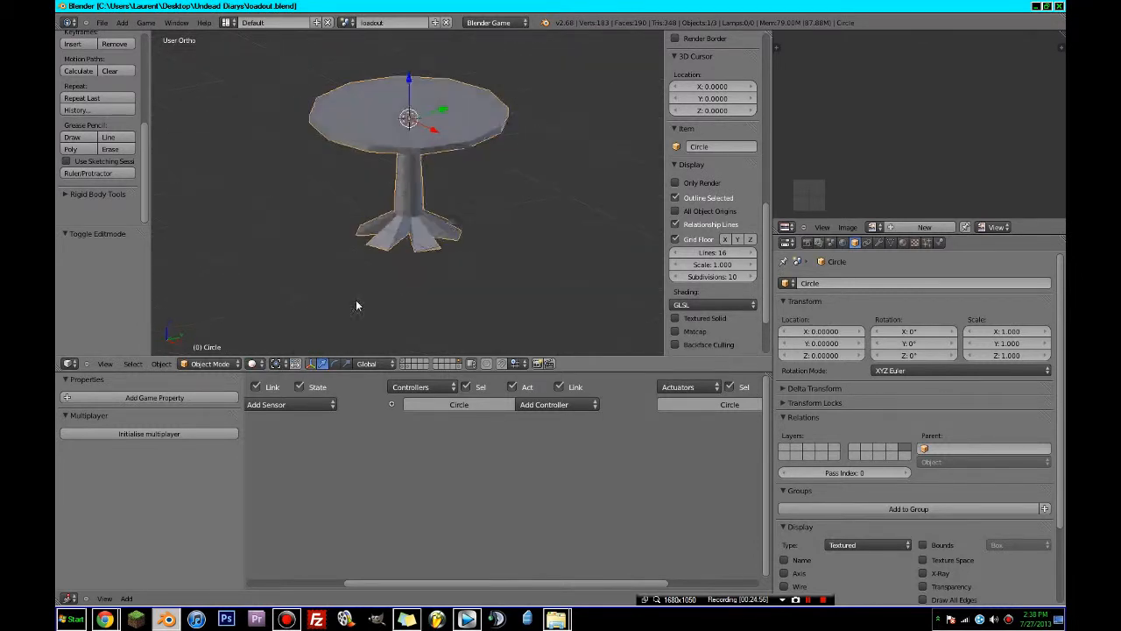
- Select the outer edges of all six feet in edge mode and apply Shrink/Fatten to them
{"action": "key", "text": "Tab"}
{"action": "scroll", "coordinate": [448, 269], "scroll_direction": "up", "scroll_amount": 3}
{"action": "key", "text": "a"}
{"action": "left_click", "coordinate": [391, 364]}
{"action": "right_click", "coordinate": [456, 281]}
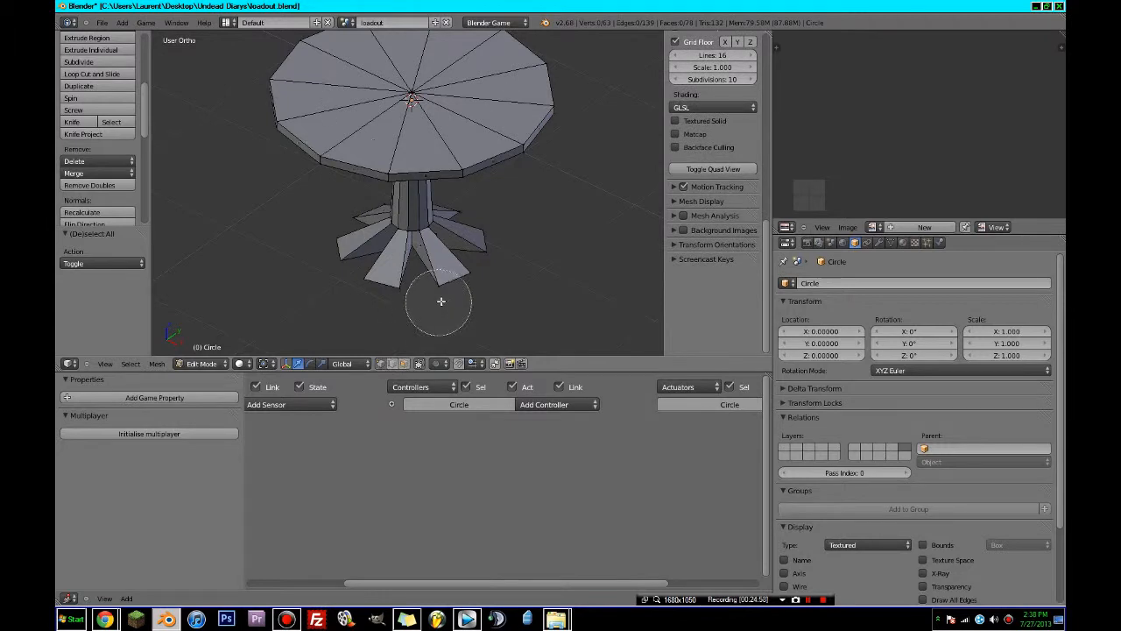
{"action": "key", "text": "c"}
{"action": "left_click", "coordinate": [506, 233]}
{"action": "right_click", "coordinate": [507, 231]}
{"action": "middle_click_drag", "start_coordinate": [506, 233], "coordinate": [340, 254]}
{"action": "key", "text": "c"}
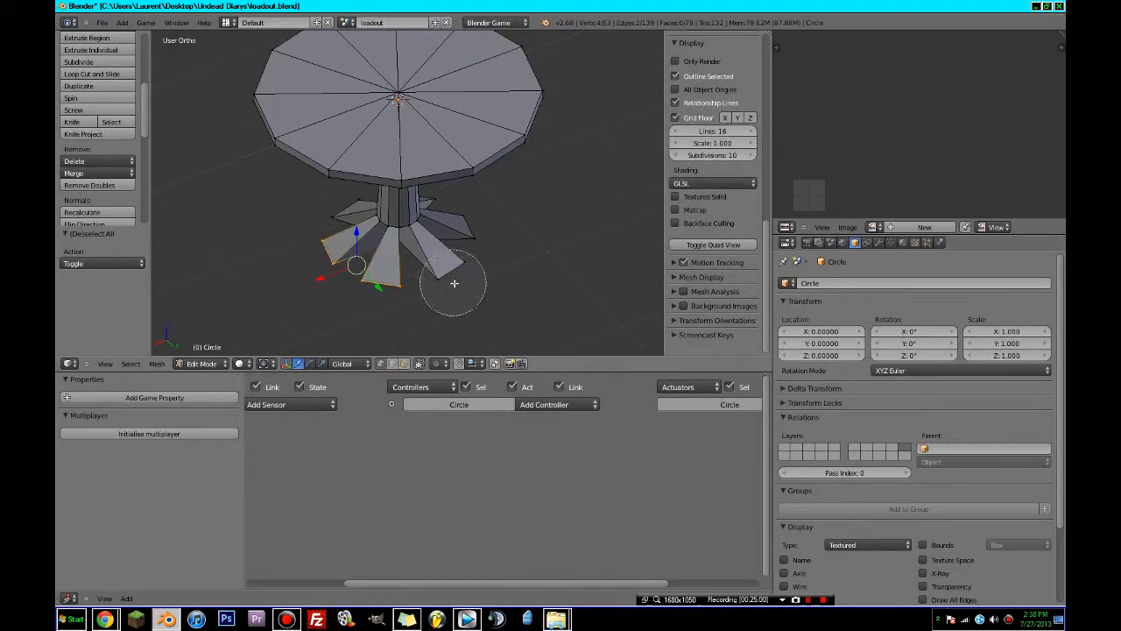
{"action": "left_click", "coordinate": [461, 283]}
{"action": "mouse_move", "coordinate": [492, 275]}
{"action": "middle_mouse_down"}
{"action": "mouse_move", "coordinate": [446, 283]}
{"action": "mouse_move", "coordinate": [438, 275]}
{"action": "mouse_move", "coordinate": [457, 262]}
{"action": "middle_mouse_up"}
{"action": "key", "text": "c"}
{"action": "left_click", "coordinate": [446, 283]}
{"action": "right_click", "coordinate": [446, 283]}
{"action": "key", "text": "c"}
{"action": "left_click", "coordinate": [458, 261]}
{"action": "right_click", "coordinate": [475, 283]}
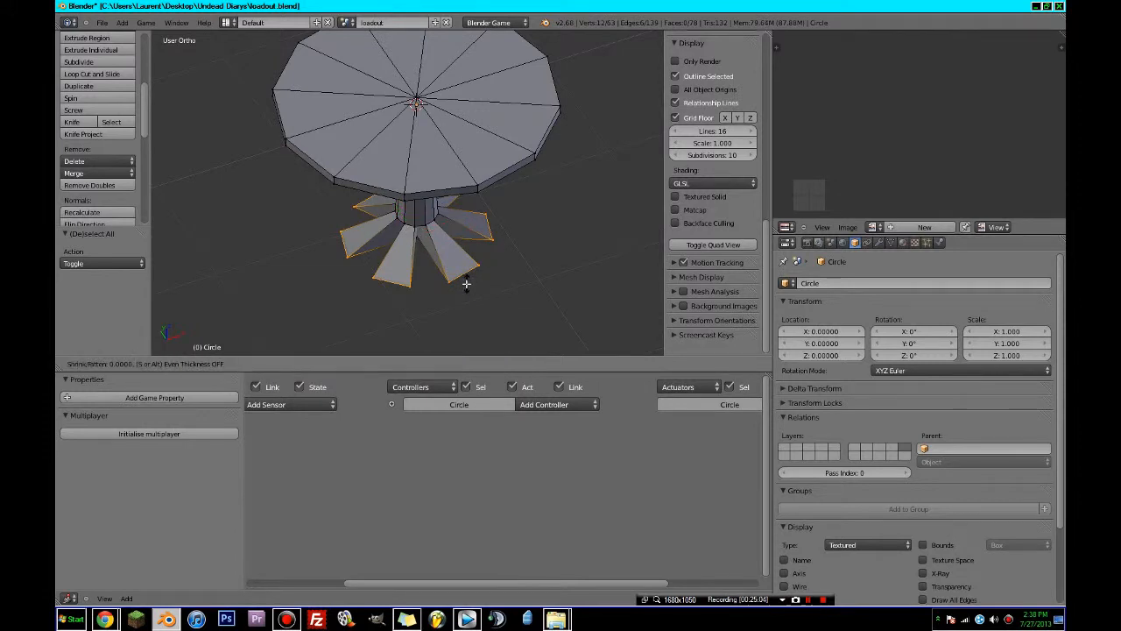
{"action": "key", "text": "alt+s"}
{"action": "left_click", "coordinate": [476, 268]}
{"action": "middle_click_drag", "start_coordinate": [476, 268], "coordinate": [430, 259]}
{"action": "key", "text": "Tab"}
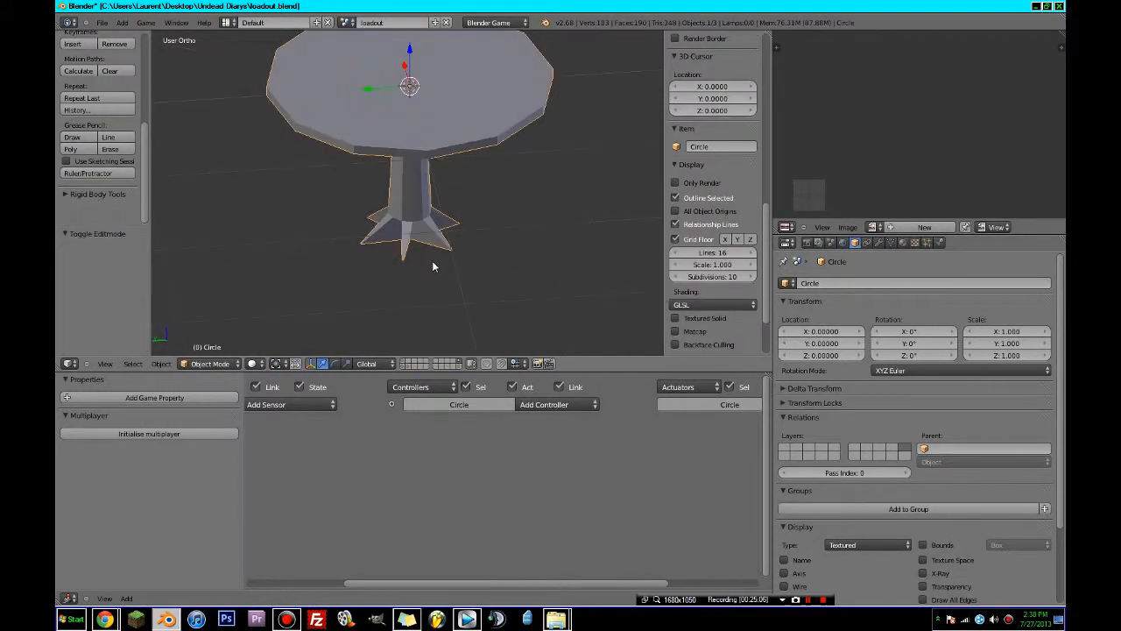
- Apply smooth shading to the whole table object
{"action": "scroll", "coordinate": [83, 54], "scroll_direction": "up", "scroll_amount": 5}
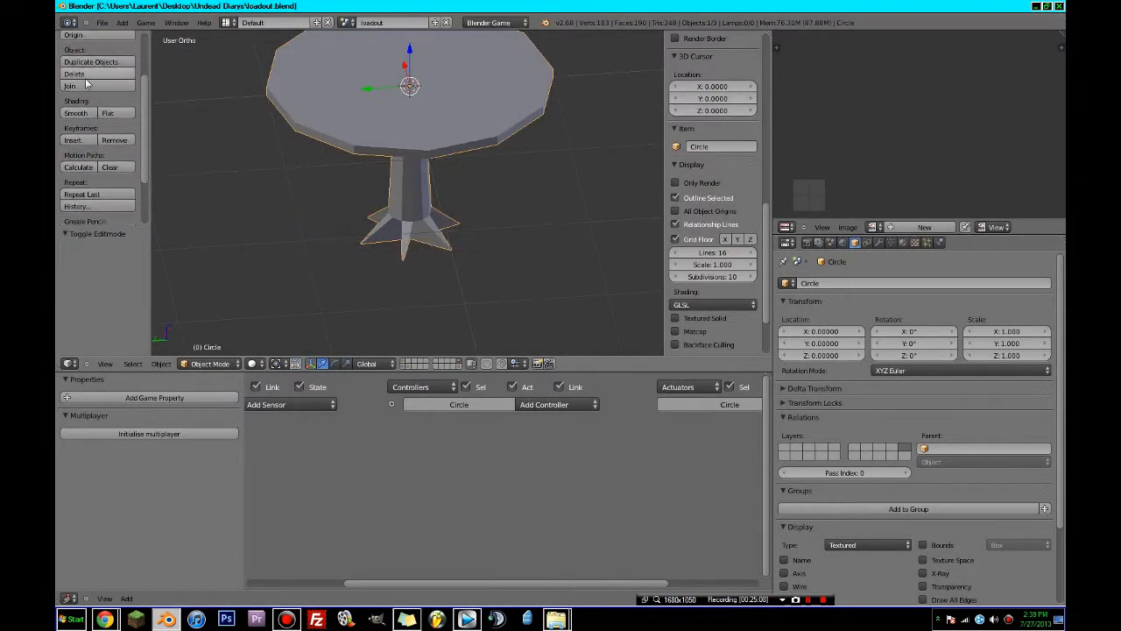
{"action": "left_click", "coordinate": [75, 113]}
{"action": "mouse_move", "coordinate": [263, 149]}
{"action": "middle_mouse_down"}
{"action": "mouse_move", "coordinate": [322, 161]}
{"action": "mouse_move", "coordinate": [501, 120]}
{"action": "mouse_move", "coordinate": [456, 190]}
{"action": "middle_mouse_up"}
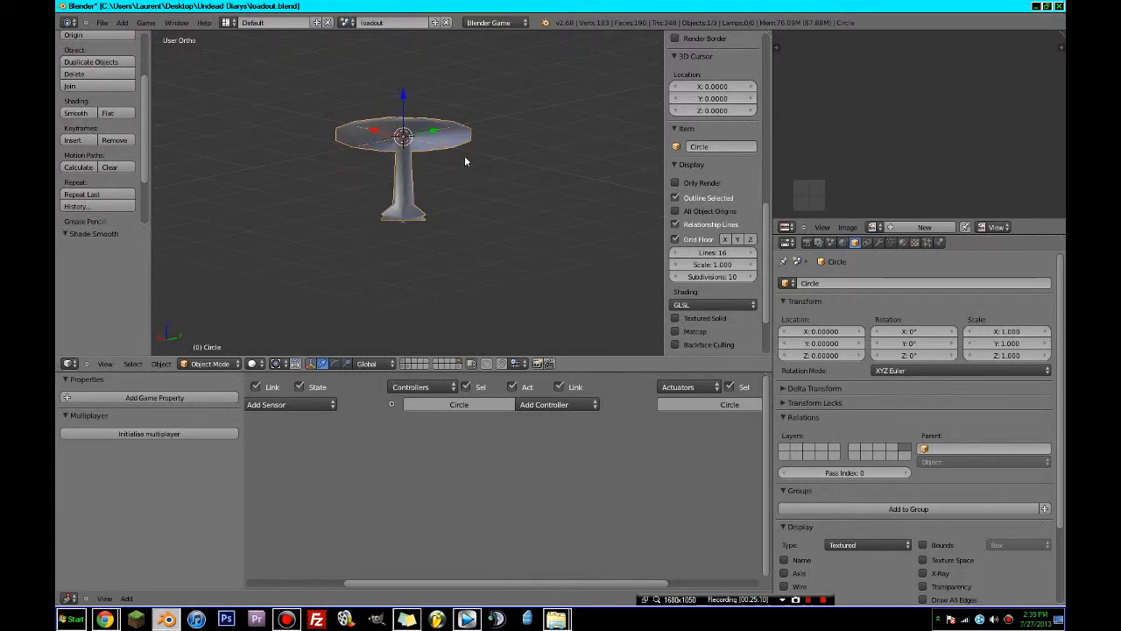
- Flatten the outer ends of the feet to one height by scaling them along Z in the front view
{"action": "key", "text": "Tab"}
{"action": "key", "text": "KP_1"}
{"action": "scroll", "coordinate": [465, 157], "scroll_direction": "up", "scroll_amount": 3}
{"action": "key", "text": "c"}
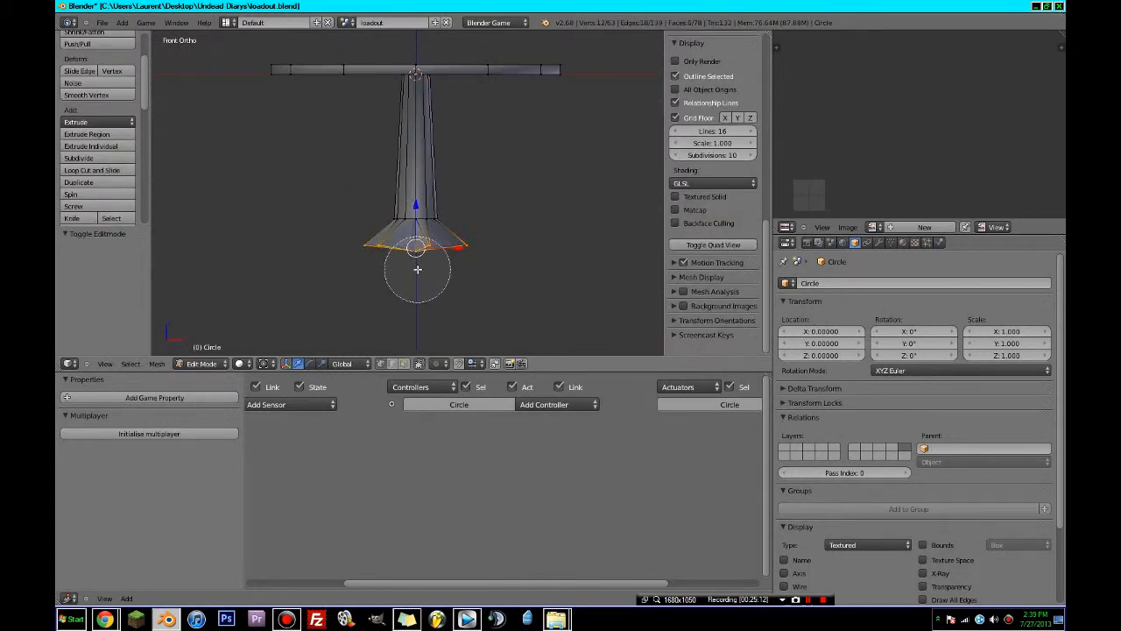
{"action": "key", "text": "z"}
{"action": "left_click_drag", "start_coordinate": [421, 266], "coordinate": [359, 260]}
{"action": "key", "text": "Escape"}
{"action": "key", "text": "s"}
{"action": "key", "text": "z"}
{"action": "left_click", "coordinate": [507, 258]}
{"action": "key", "text": "Tab"}
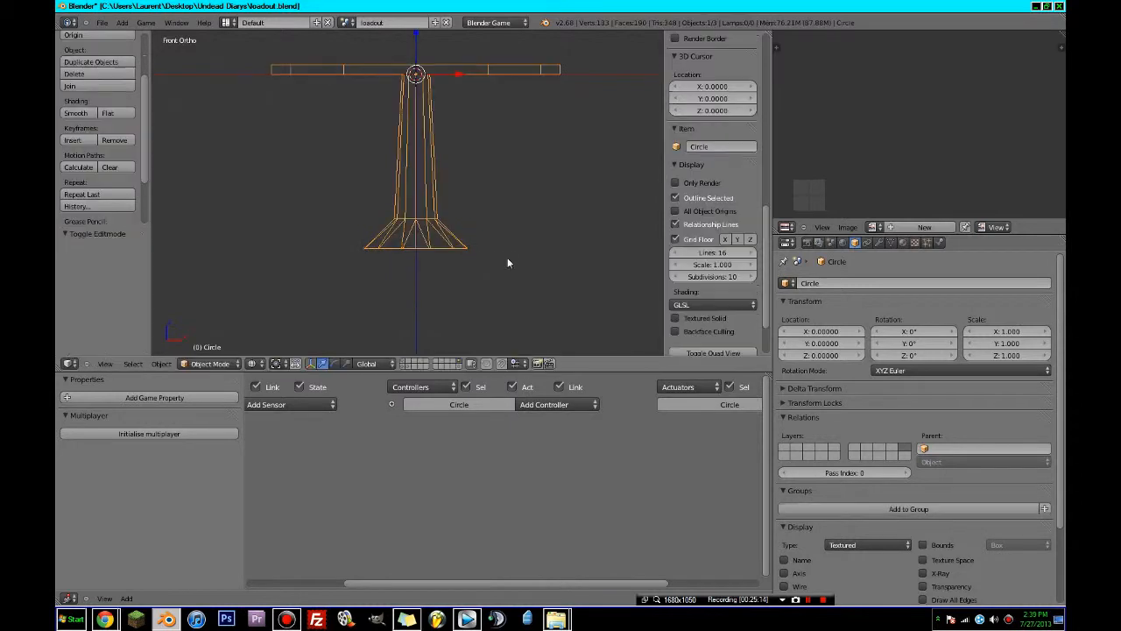
- Set the viewport to textured shading and view the table from an angle
{"action": "left_click", "coordinate": [252, 363]}
{"action": "left_click", "coordinate": [281, 312]}
{"action": "middle_click_drag", "start_coordinate": [412, 298], "coordinate": [461, 284]}
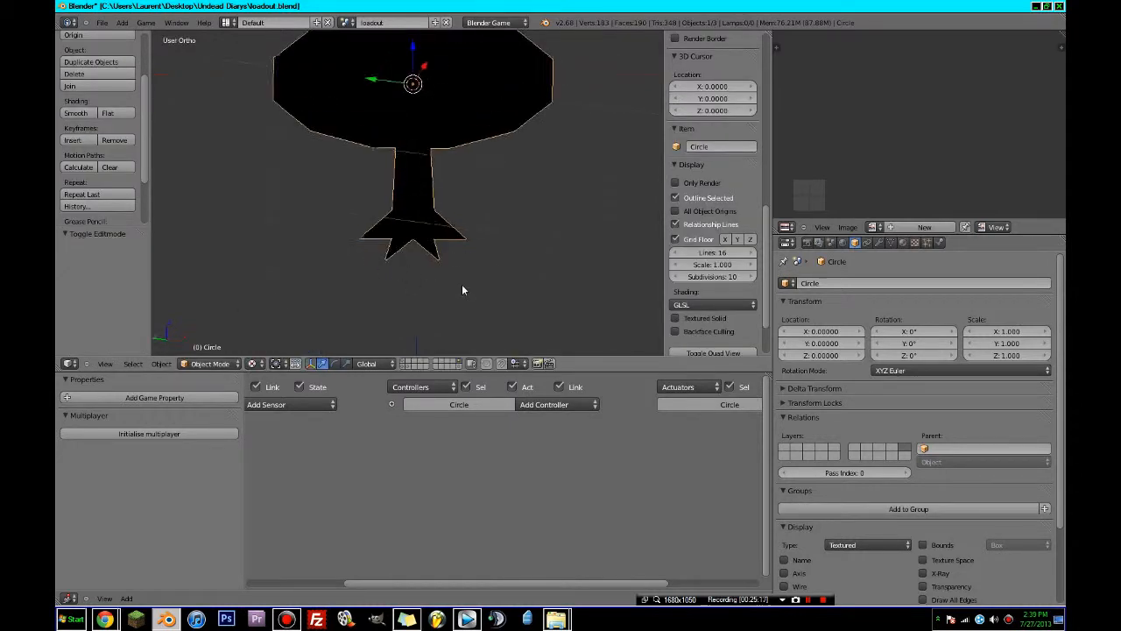
- Rename the table object coffee_table and save over the existing file
{"action": "left_click", "coordinate": [848, 282]}
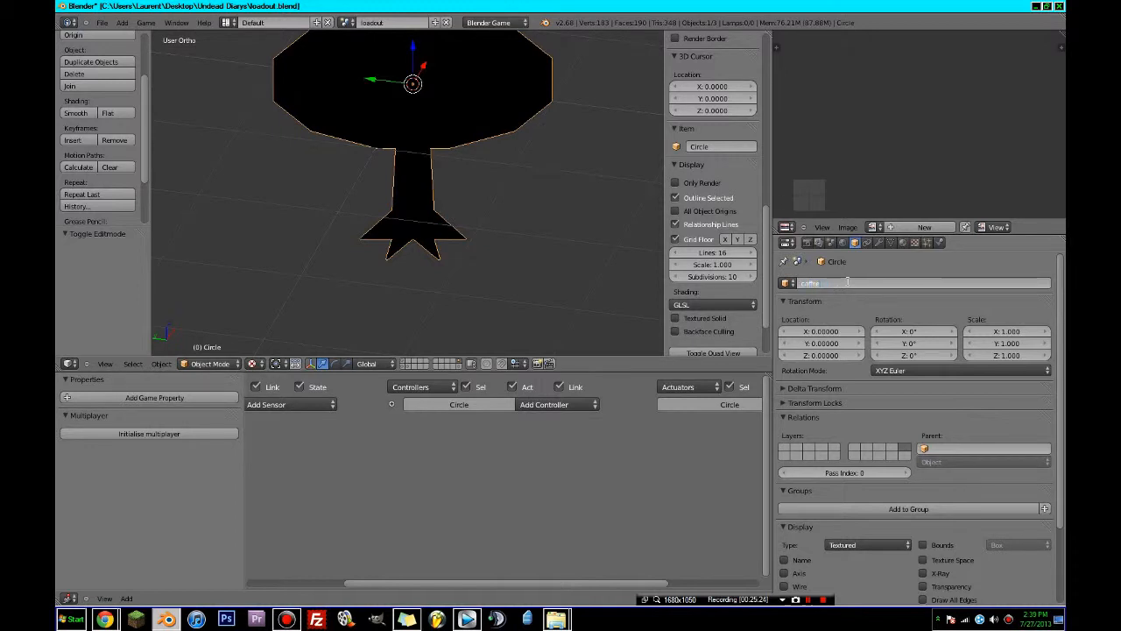
{"action": "type", "text": "coffee_table"}
{"action": "key", "text": "Return"}
{"action": "key", "text": "ctrl+s"}
{"action": "key", "text": "Return"}
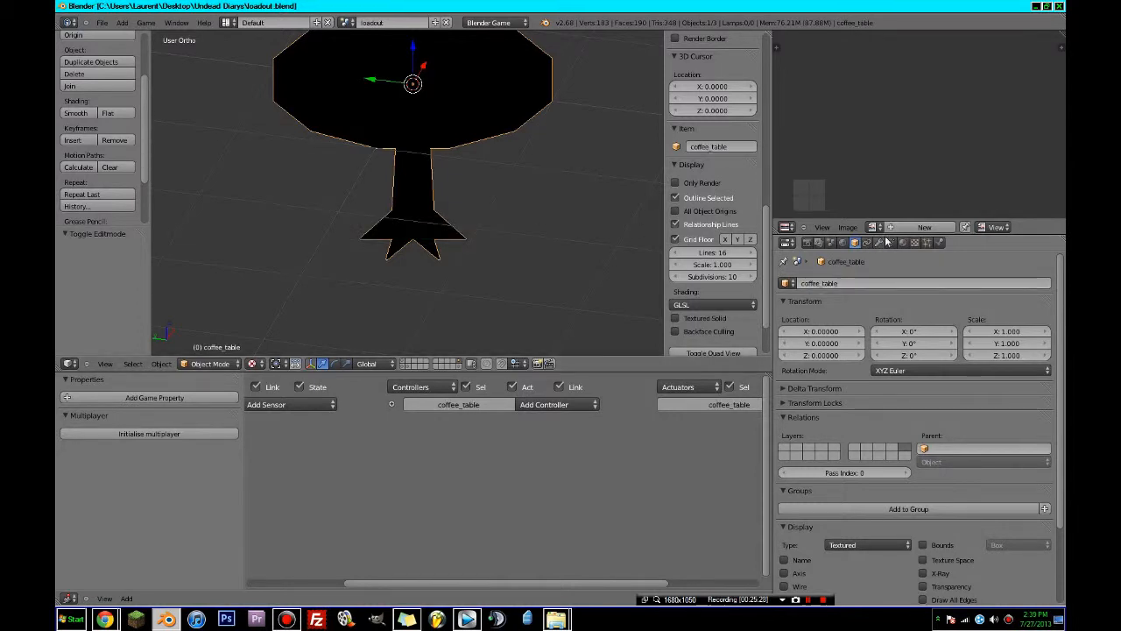
- Add a new material to the coffee table and name it seamless_wood
{"action": "left_click", "coordinate": [903, 242]}
{"action": "left_click", "coordinate": [891, 319]}
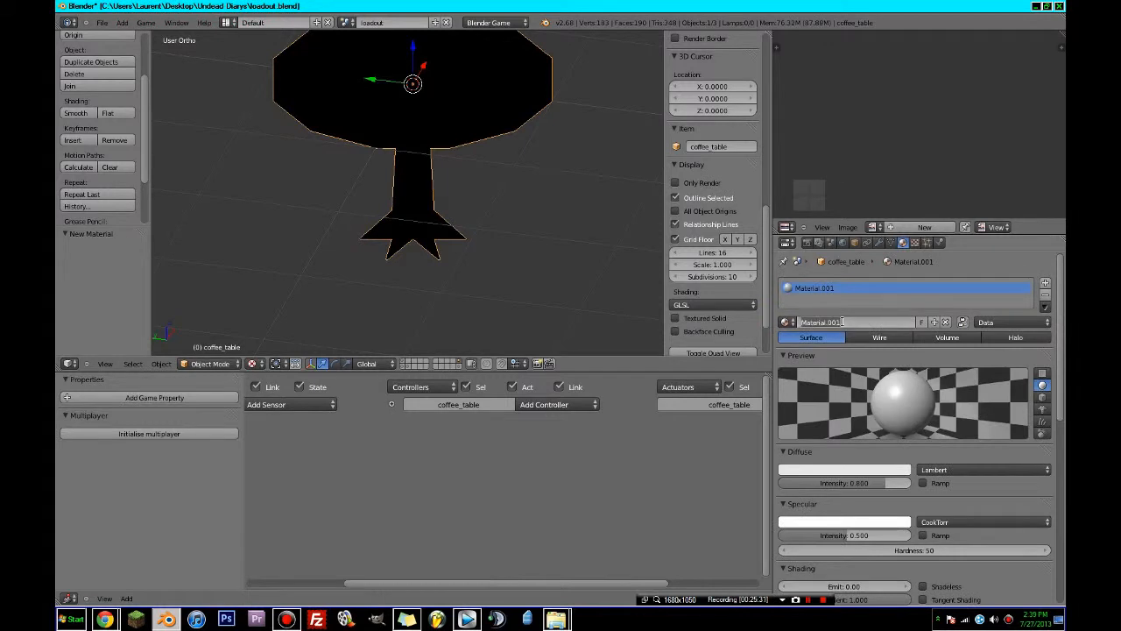
{"action": "double_click", "coordinate": [842, 322]}
{"action": "key", "text": "Return"}
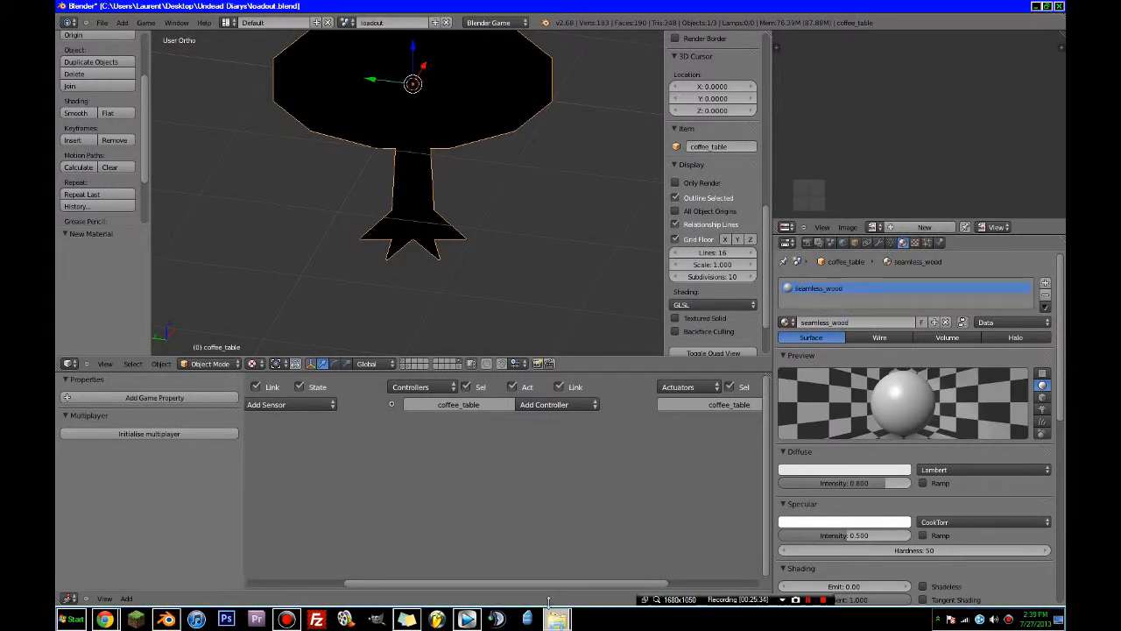
- Switch to File Explorer and paste the birch JPG image into the coffe_shop texture folder
{"action": "mouse_move", "coordinate": [549, 600]}
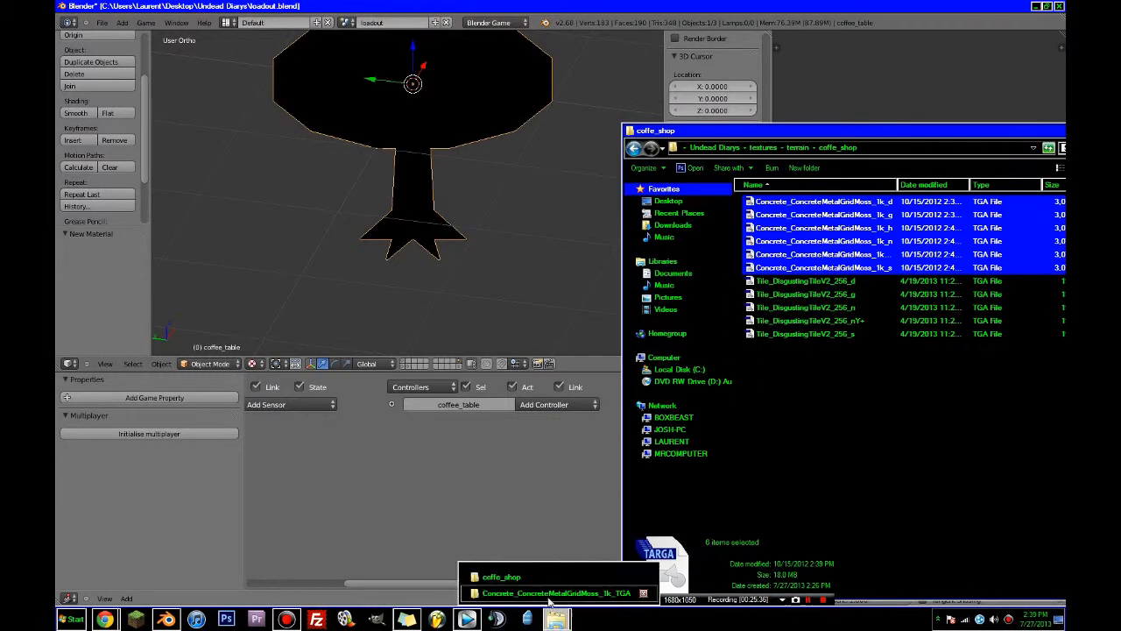
{"action": "left_click", "coordinate": [549, 600]}
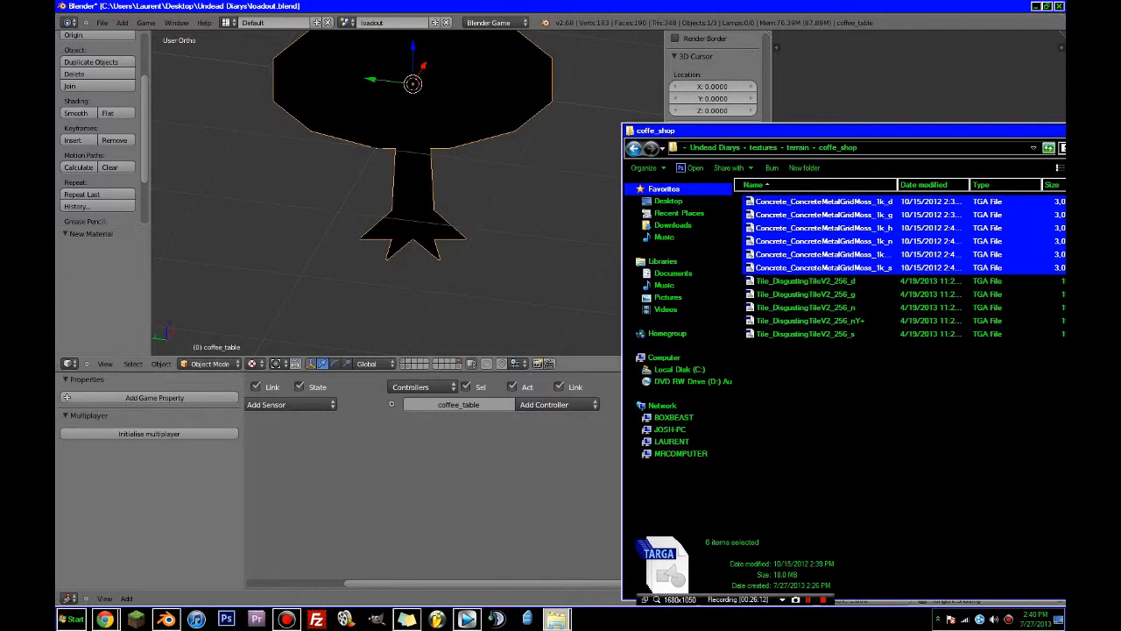
{"action": "left_click", "coordinate": [866, 380]}
{"action": "key", "text": "ctrl+v"}
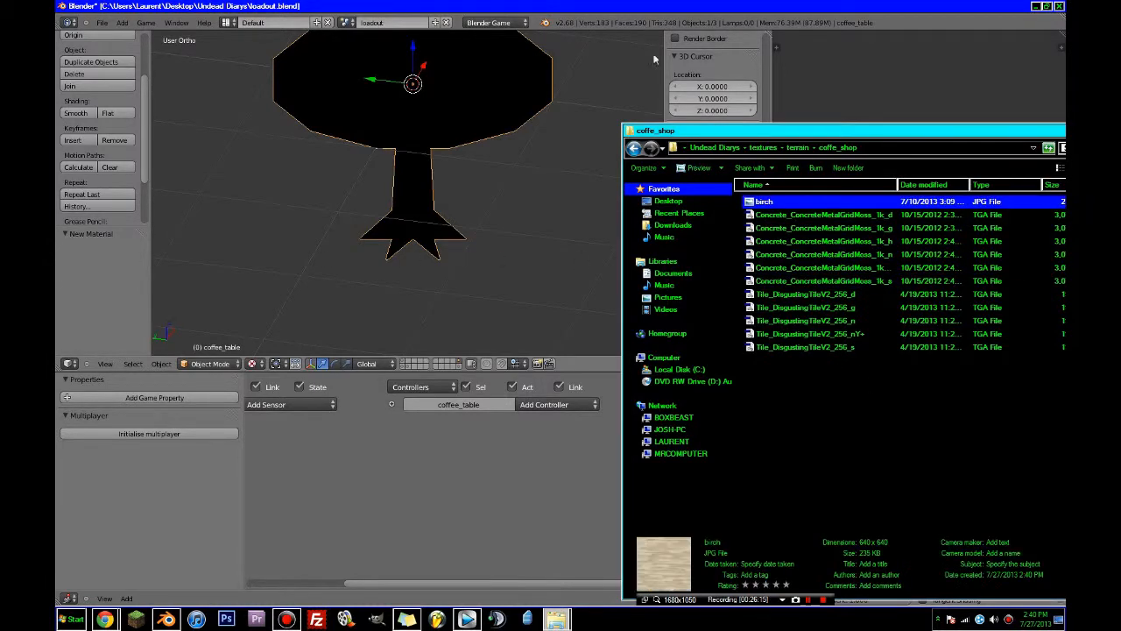
- Return to Blender and add a texture named seamless_wood to the material, with its type set to Image or Movie
{"action": "left_click", "coordinate": [574, 27]}
{"action": "left_click", "coordinate": [915, 243]}
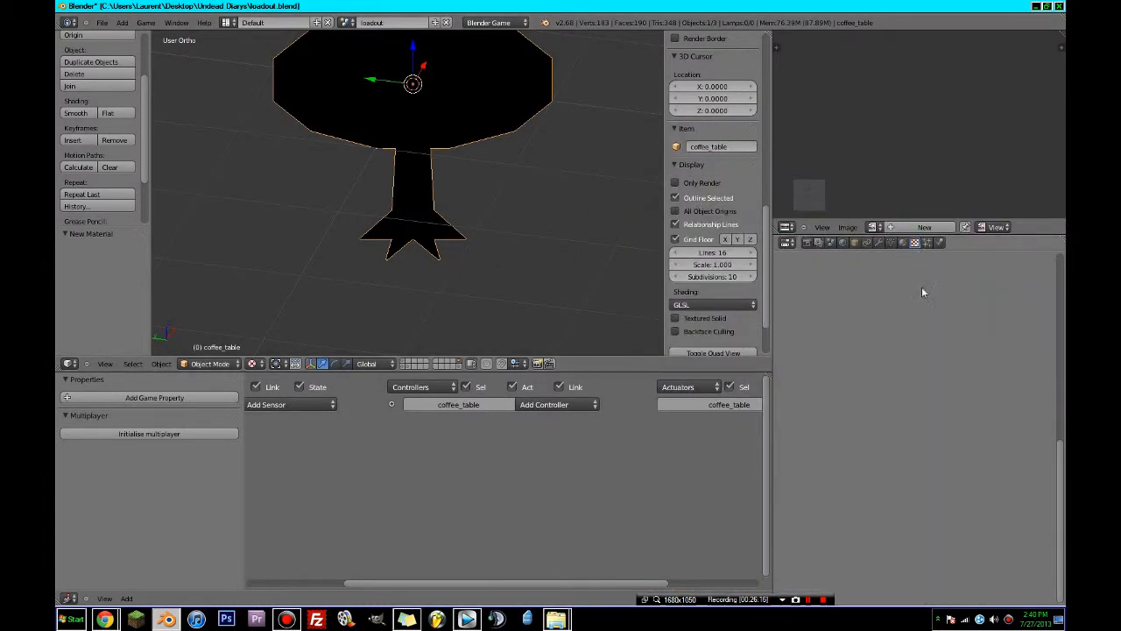
{"action": "left_click", "coordinate": [921, 352]}
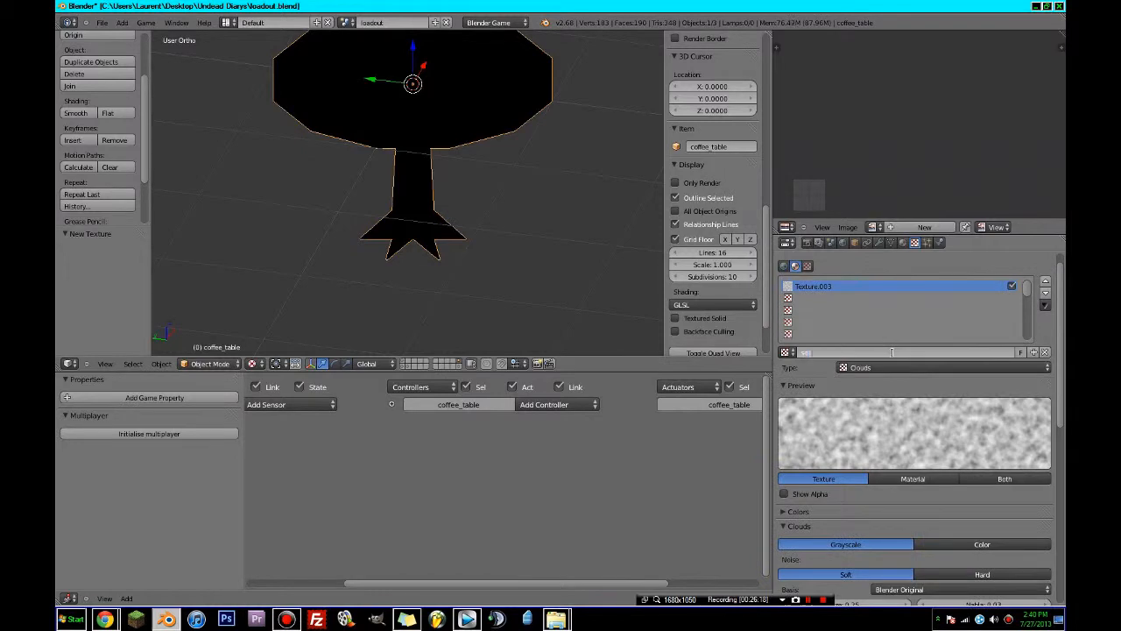
{"action": "key", "text": "Return"}
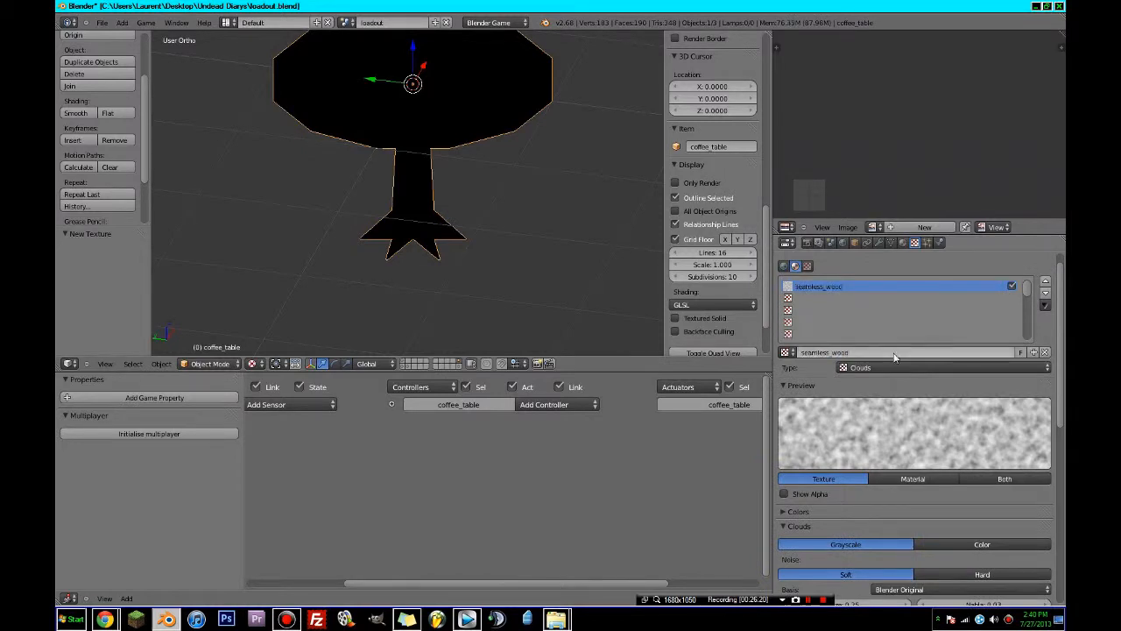
{"action": "left_click", "coordinate": [922, 368]}
{"action": "left_click", "coordinate": [883, 368]}
{"action": "left_click", "coordinate": [869, 290]}
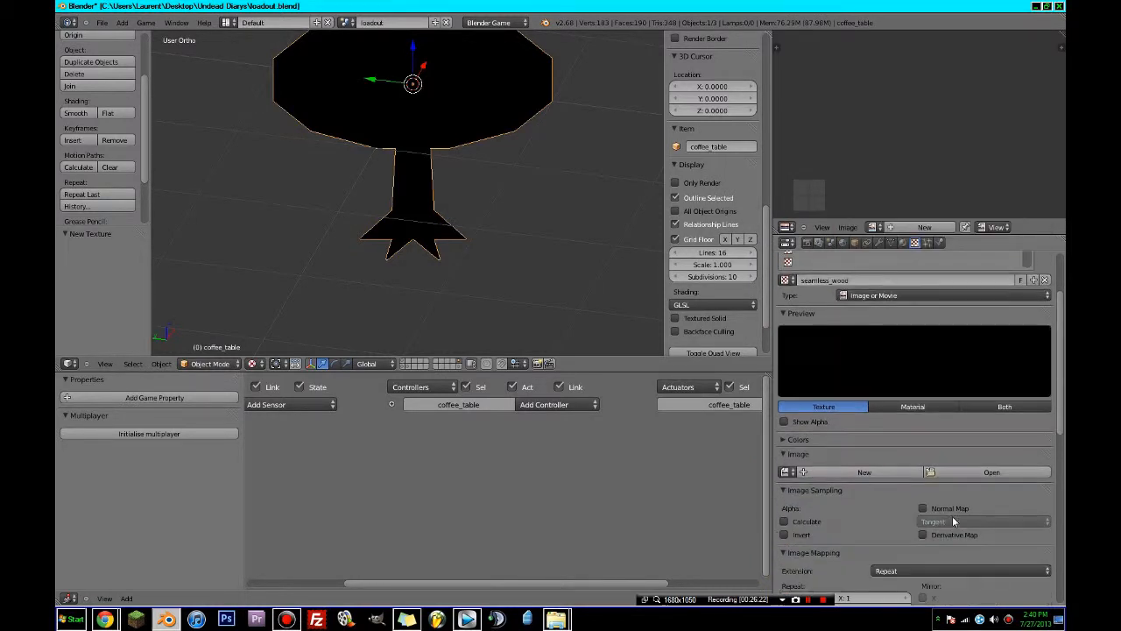
- Load birch.jpg from the textures/terrain/coffe_shop folder as the seamless_wood texture's image
{"action": "left_click", "coordinate": [959, 473]}
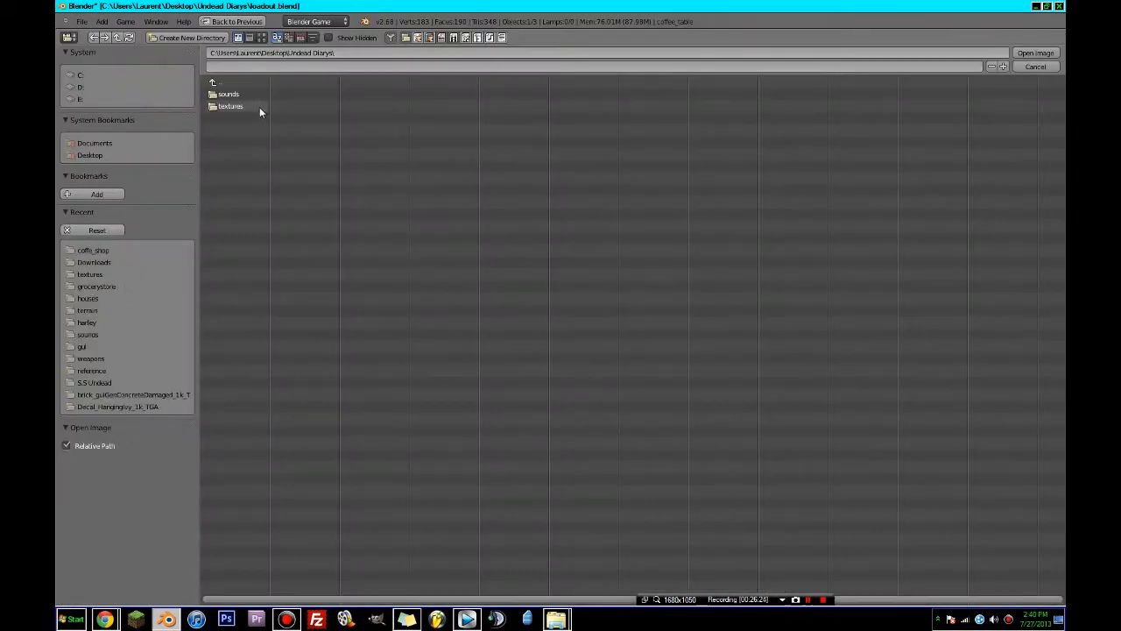
{"action": "left_click", "coordinate": [231, 142]}
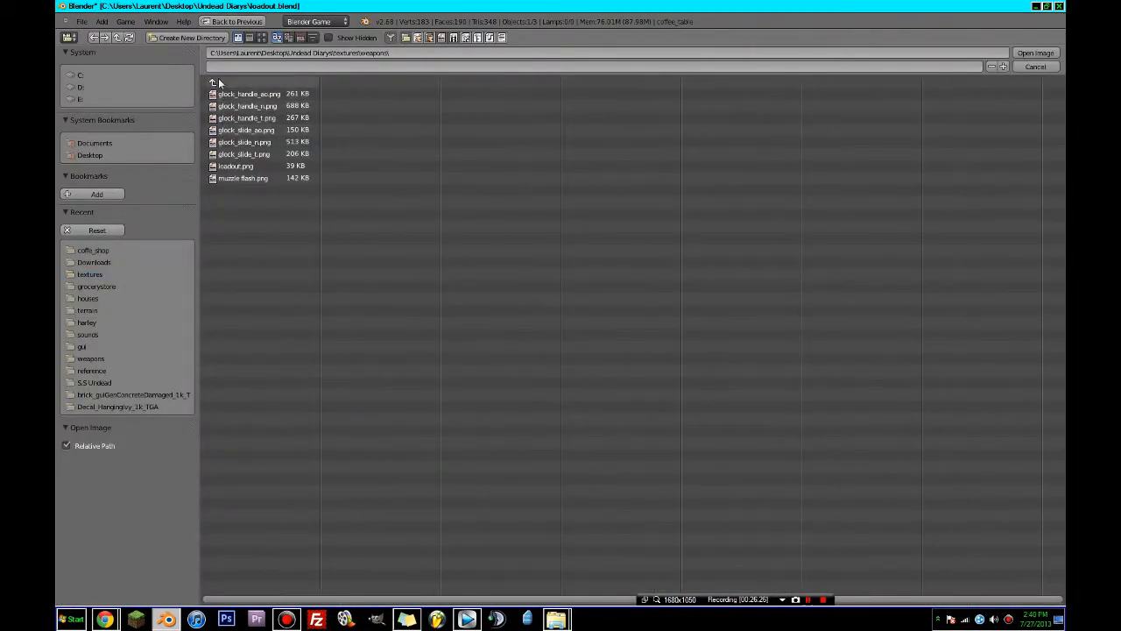
{"action": "left_click", "coordinate": [224, 83]}
{"action": "left_click", "coordinate": [227, 131]}
{"action": "left_click", "coordinate": [227, 105]}
{"action": "left_click", "coordinate": [215, 84]}
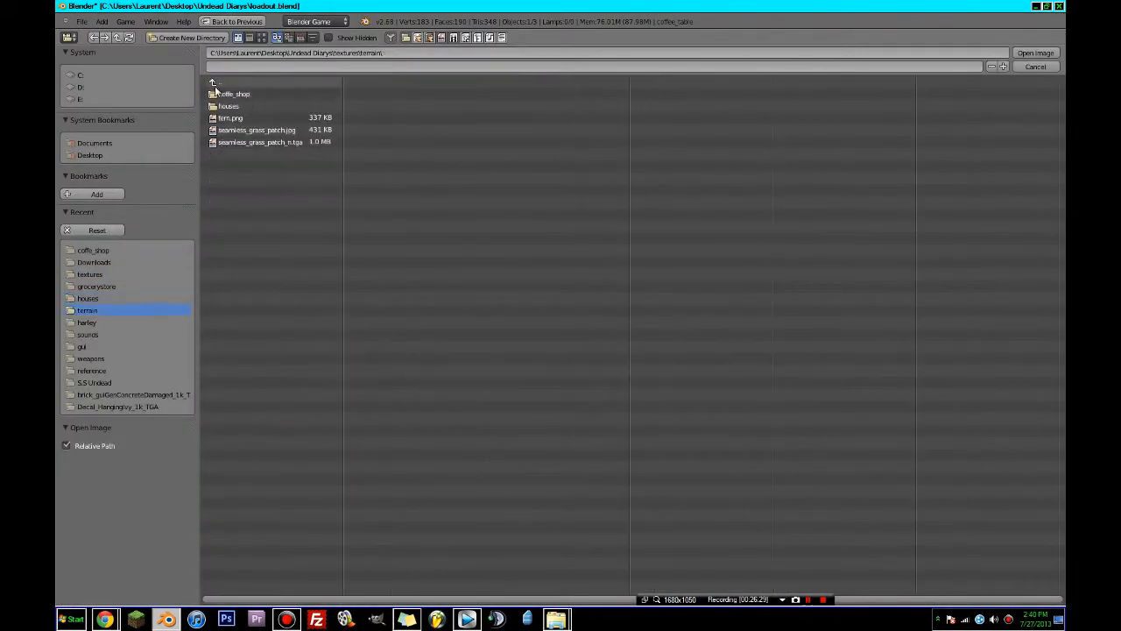
{"action": "left_click", "coordinate": [221, 95]}
{"action": "double_click", "coordinate": [237, 94]}
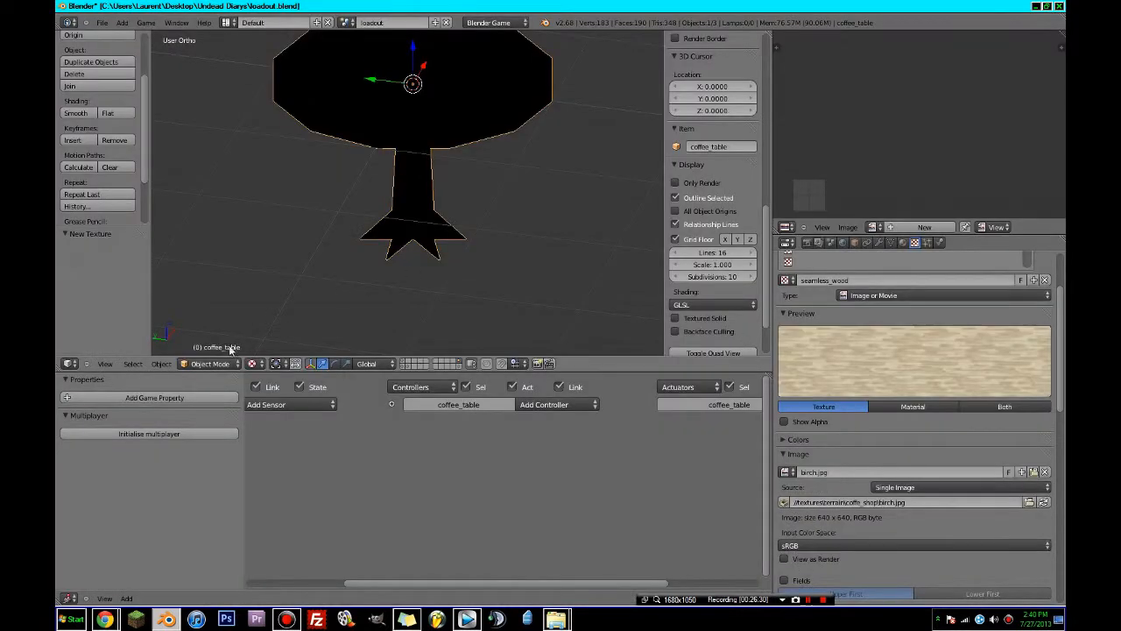
- Show the coffee table with textured shading and unwrap all of its faces
{"action": "key", "text": "alt+z"}
{"action": "key", "text": "Tab"}
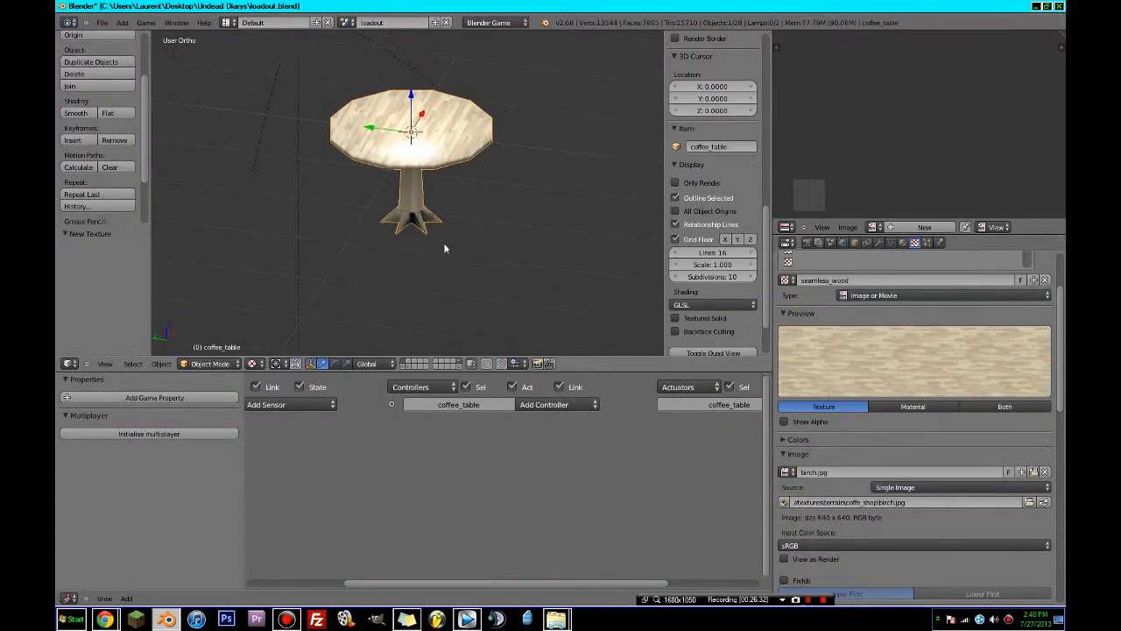
{"action": "scroll", "coordinate": [443, 236], "scroll_direction": "up", "scroll_amount": 3}
{"action": "key", "text": "a"}
{"action": "key", "text": "u"}
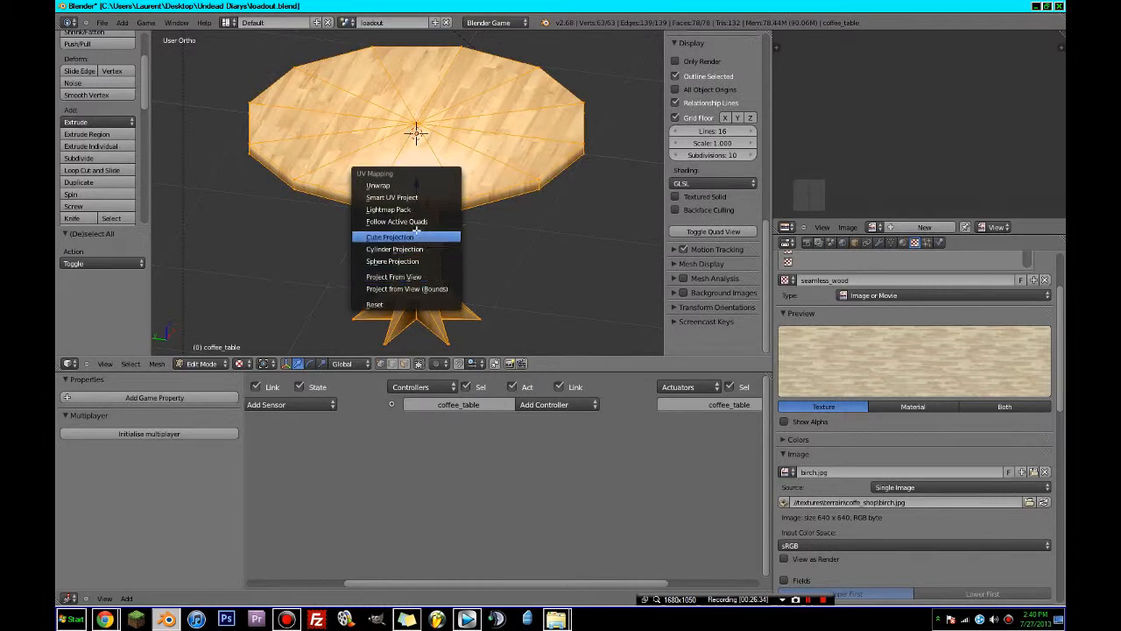
{"action": "left_click", "coordinate": [404, 186]}
- Enlarge the table's whole UV layout and reposition it over the UV grid
{"action": "scroll", "coordinate": [950, 83], "scroll_direction": "up", "scroll_amount": 5}
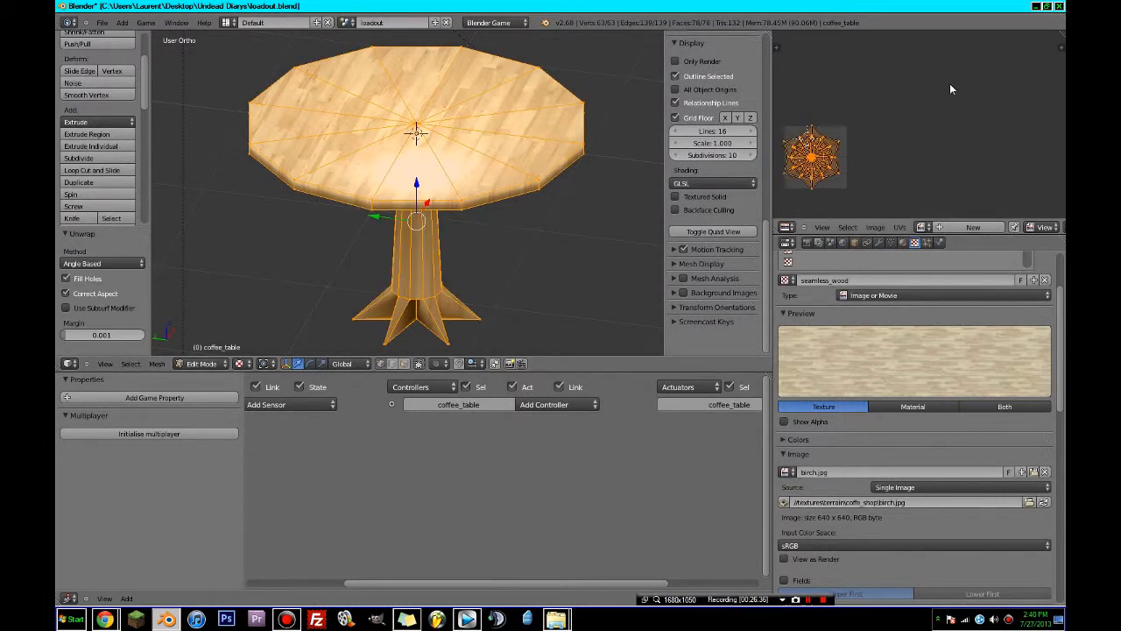
{"action": "key", "text": "s"}
{"action": "key", "text": "g"}
{"action": "left_click", "coordinate": [923, 130]}
{"action": "key", "text": "s"}
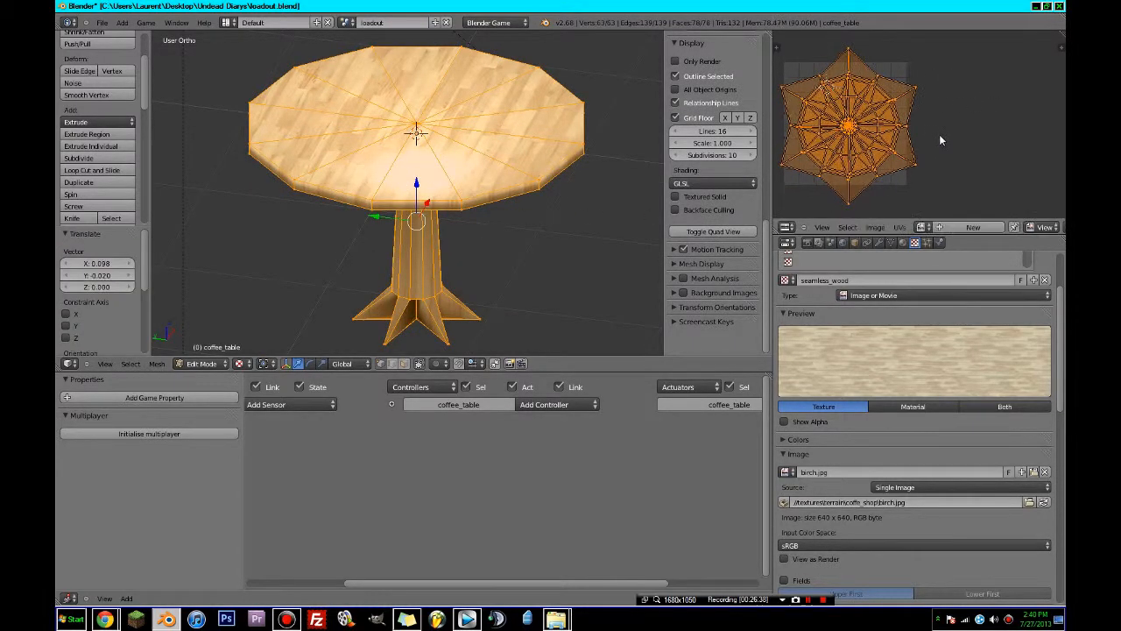
{"action": "left_click", "coordinate": [937, 133]}
- Leave mesh editing and set the wood texture's mapping coordinates to UV
{"action": "key", "text": "Tab"}
{"action": "scroll", "coordinate": [915, 438], "scroll_direction": "down", "scroll_amount": 10}
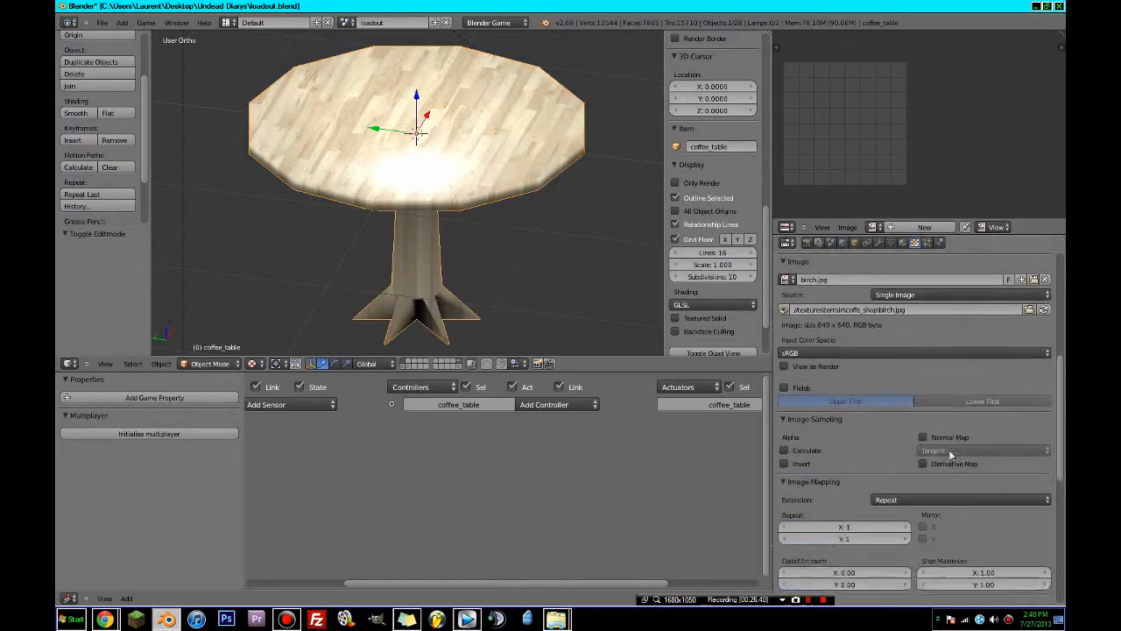
{"action": "left_click", "coordinate": [890, 475]}
{"action": "left_click", "coordinate": [872, 425]}
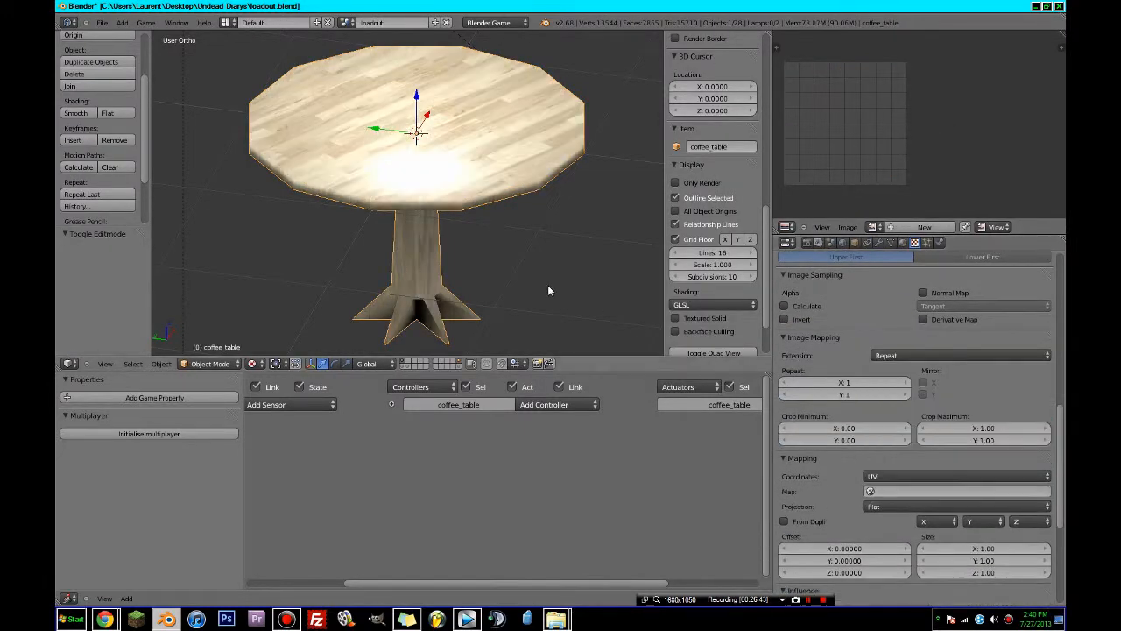
{"action": "middle_click_drag", "start_coordinate": [548, 285], "coordinate": [628, 239]}
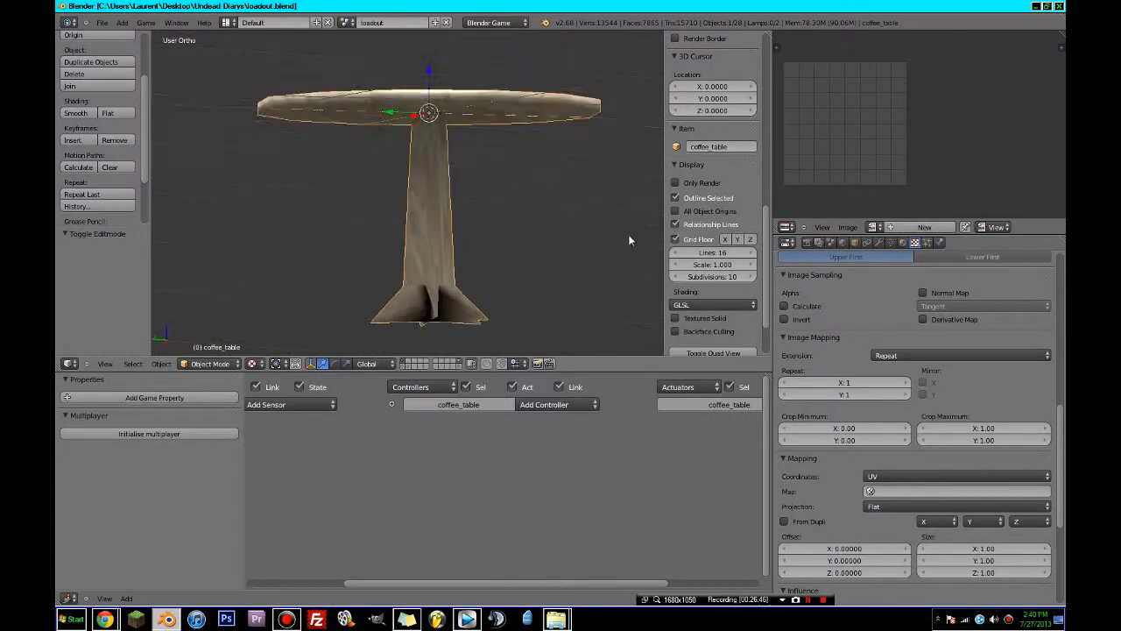
- Make the wood texture influence the surface normals at 0.1 and save the file
{"action": "scroll", "coordinate": [854, 426], "scroll_direction": "down", "scroll_amount": 5}
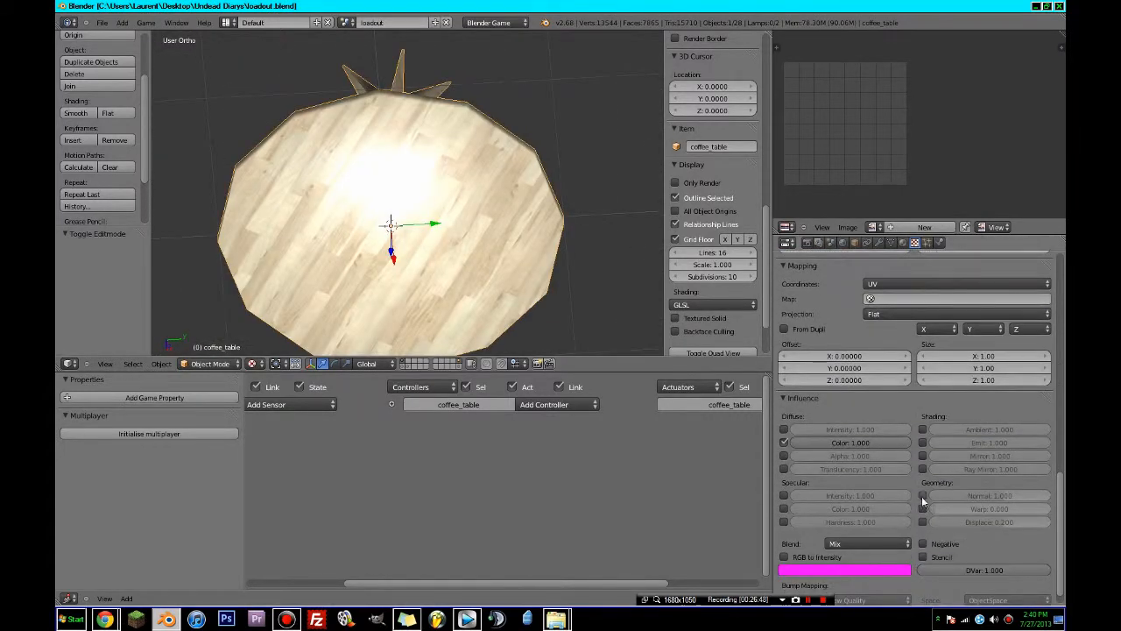
{"action": "left_click", "coordinate": [923, 496]}
{"action": "middle_click_drag", "start_coordinate": [421, 202], "coordinate": [453, 174]}
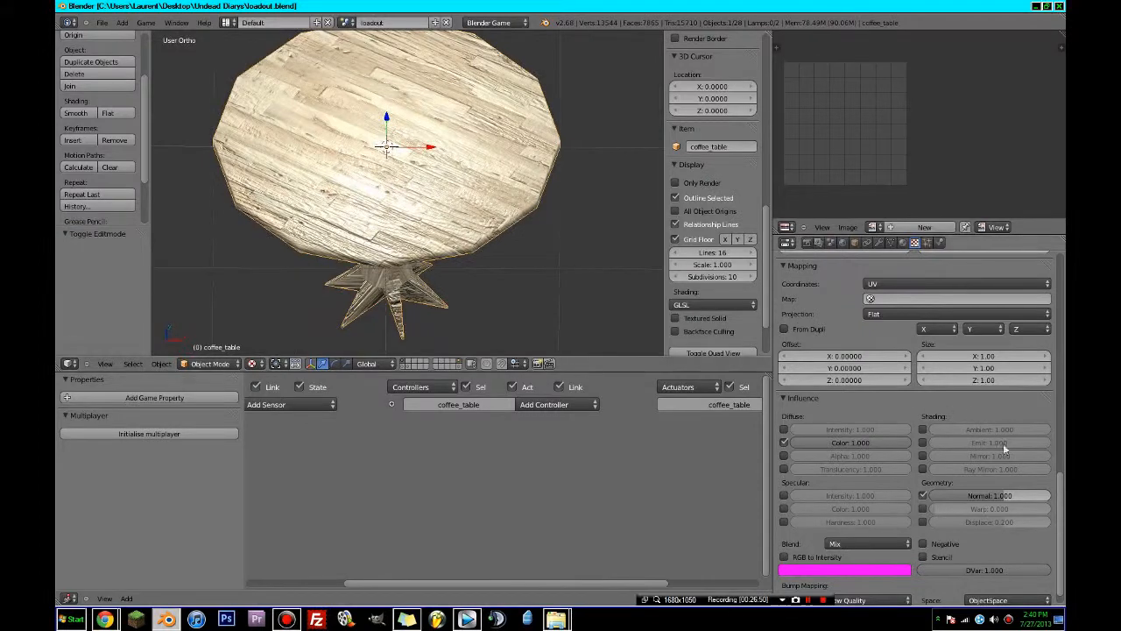
{"action": "left_click_drag", "start_coordinate": [1015, 497], "coordinate": [1016, 497]}
{"action": "left_click", "coordinate": [1015, 498]}
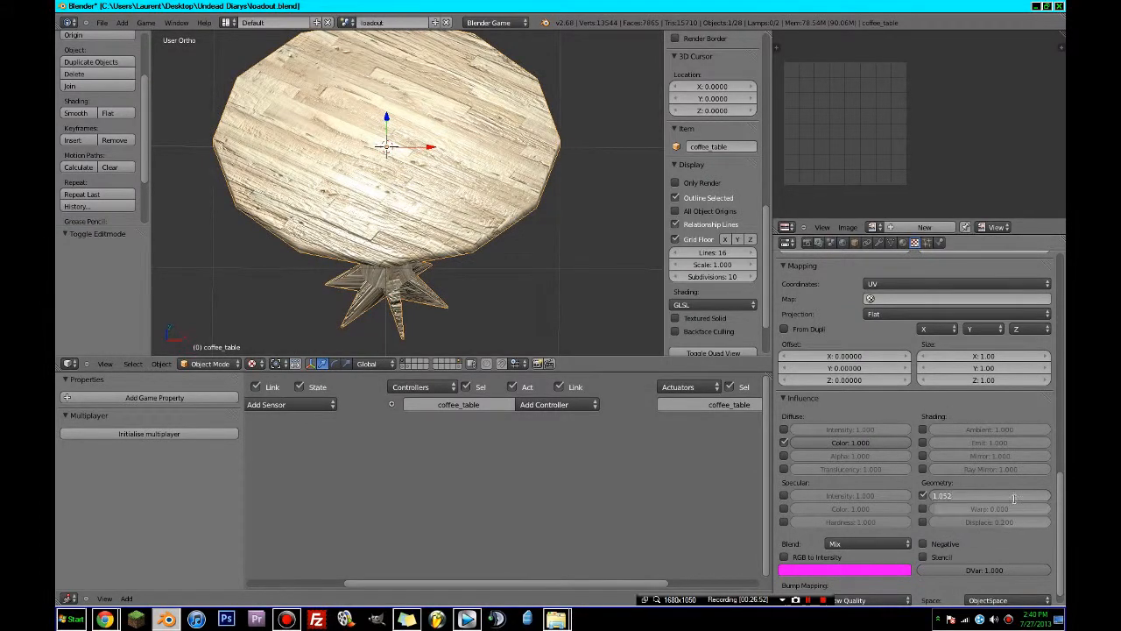
{"action": "type", "text": "0.1"}
{"action": "key", "text": "Return"}
{"action": "key", "text": "ctrl+s"}
- Sample the material's specular colour from the wood and darken it to a tan of R 0.528, G 0.478, B 0.358
{"action": "left_click", "coordinate": [474, 143]}
{"action": "middle_click_drag", "start_coordinate": [471, 142], "coordinate": [368, 245]}
{"action": "scroll", "coordinate": [387, 142], "scroll_direction": "up", "scroll_amount": 4}
{"action": "scroll", "coordinate": [388, 141], "scroll_direction": "up", "scroll_amount": 3}
{"action": "scroll", "coordinate": [413, 129], "scroll_direction": "down", "scroll_amount": 11}
{"action": "left_click", "coordinate": [903, 243]}
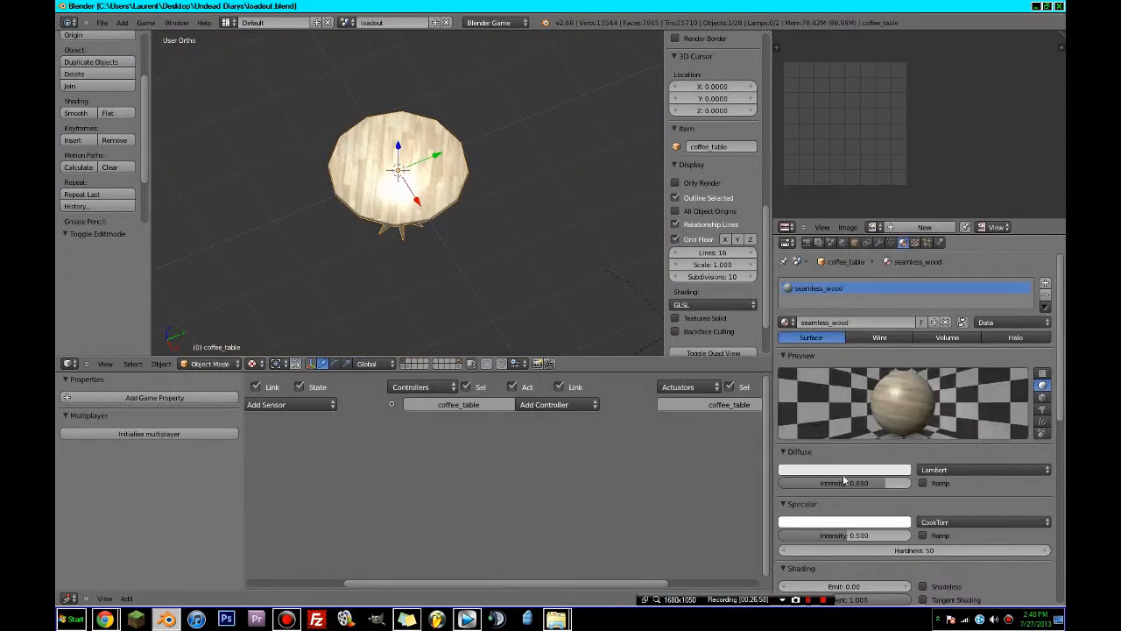
{"action": "left_click", "coordinate": [868, 523]}
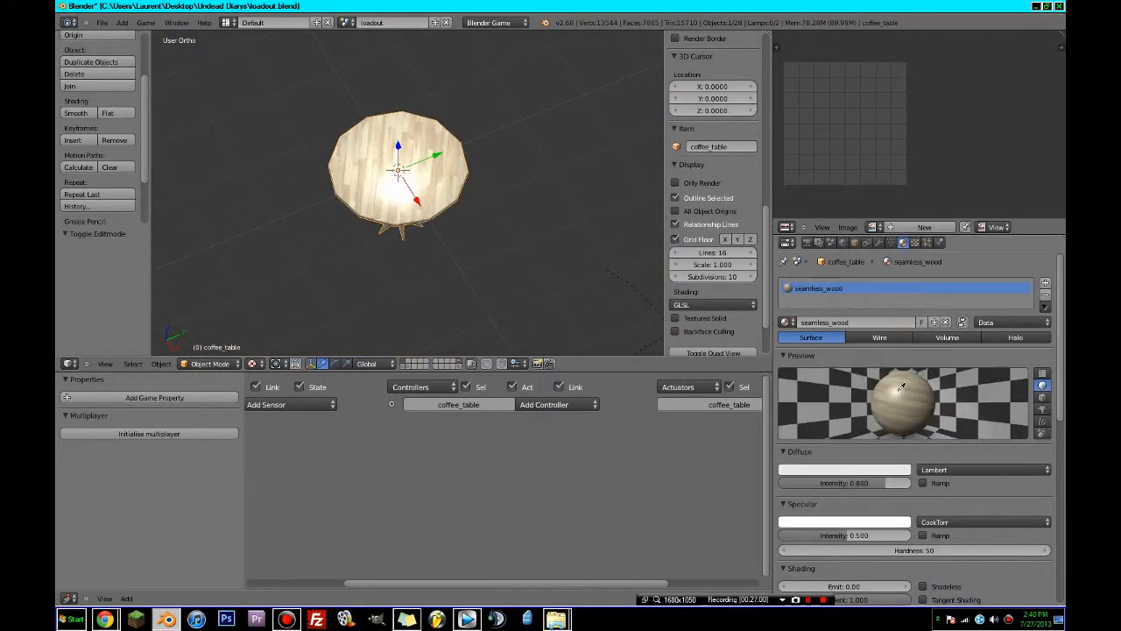
{"action": "left_click", "coordinate": [870, 523]}
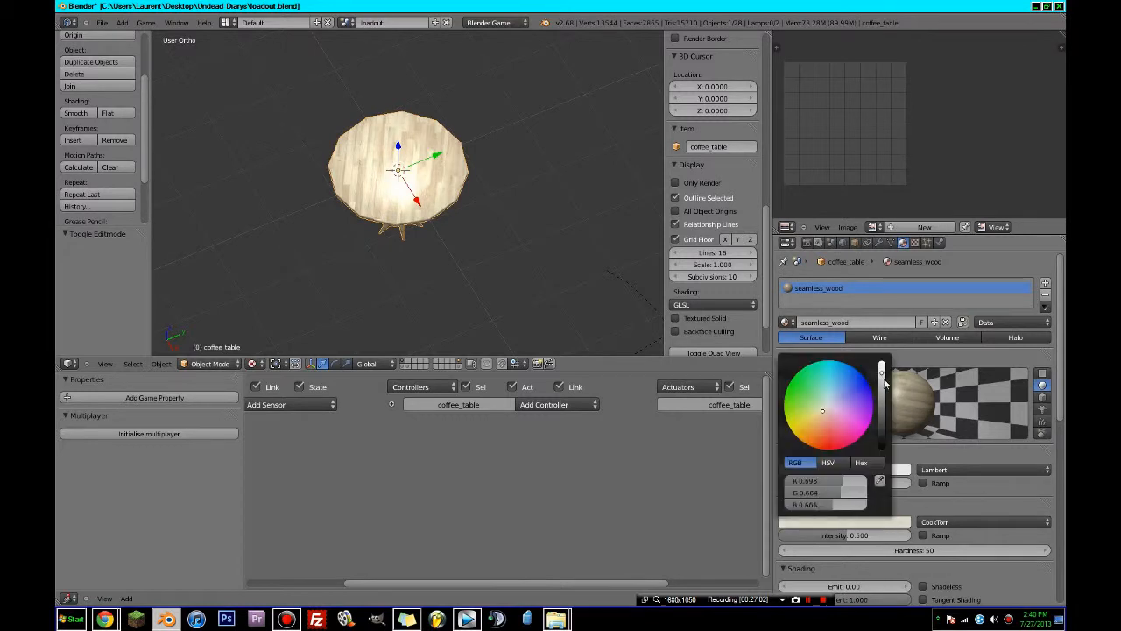
{"action": "left_click_drag", "start_coordinate": [884, 379], "coordinate": [884, 384]}
{"action": "middle_click_drag", "start_coordinate": [519, 225], "coordinate": [427, 177]}
{"action": "scroll", "coordinate": [436, 175], "scroll_direction": "up", "scroll_amount": 7}
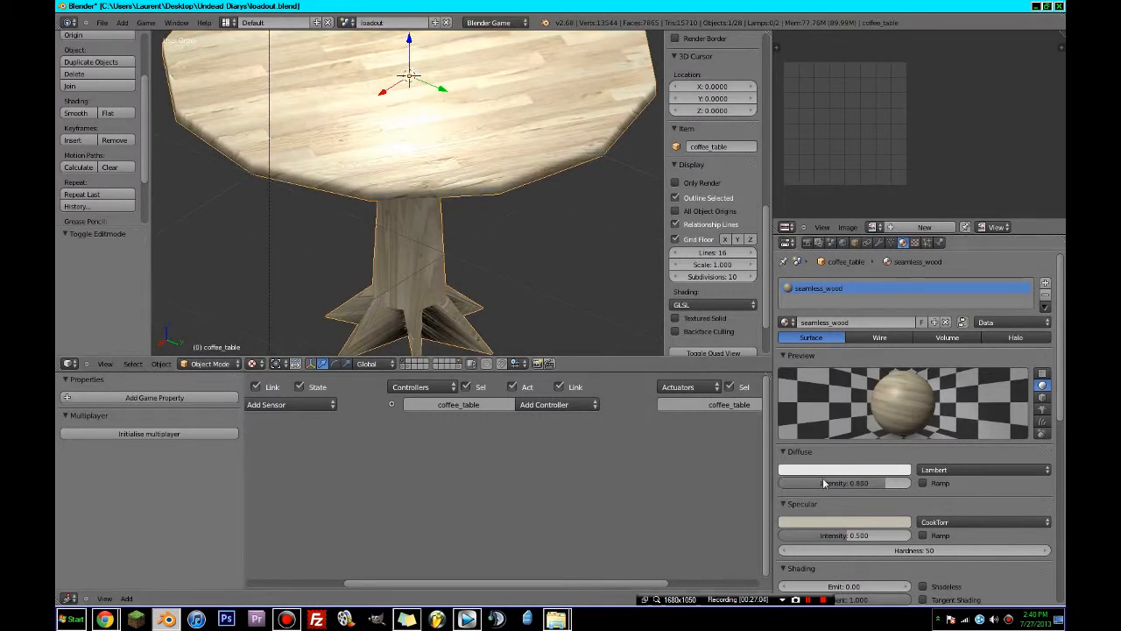
{"action": "left_click", "coordinate": [848, 522]}
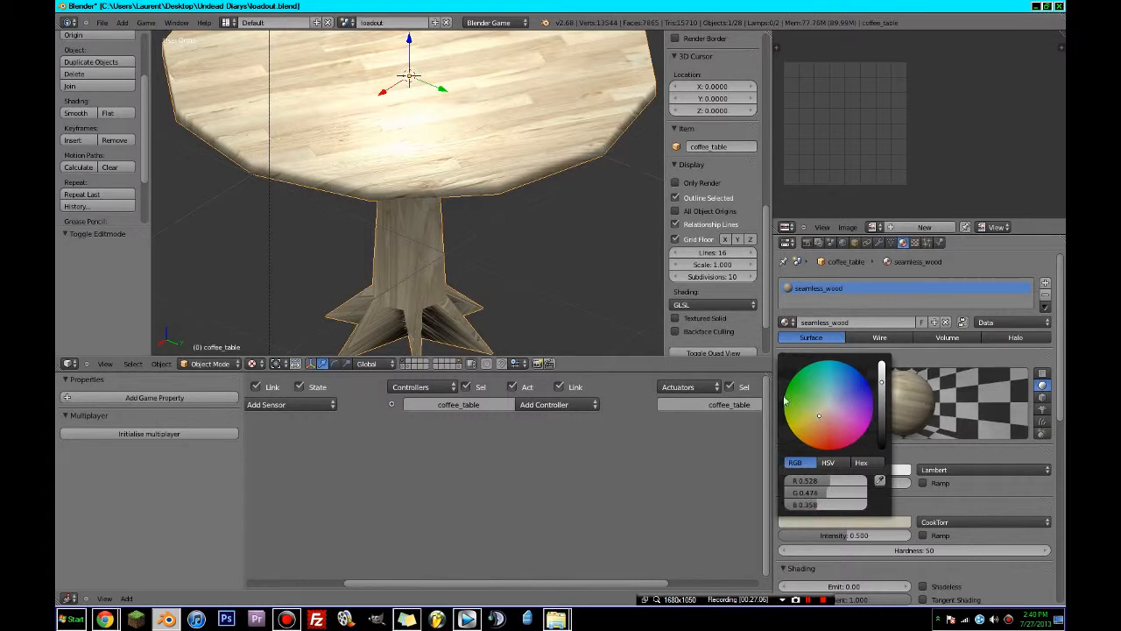
- On the props' layer, move the coffee table in front view about 14.8 units along X and 1.07 up, beside the other props
{"action": "scroll", "coordinate": [420, 262], "scroll_direction": "down", "scroll_amount": 4}
{"action": "middle_click_drag", "start_coordinate": [421, 263], "coordinate": [426, 372]}
{"action": "left_click", "coordinate": [459, 367]}
{"action": "scroll", "coordinate": [502, 250], "scroll_direction": "down", "scroll_amount": 7}
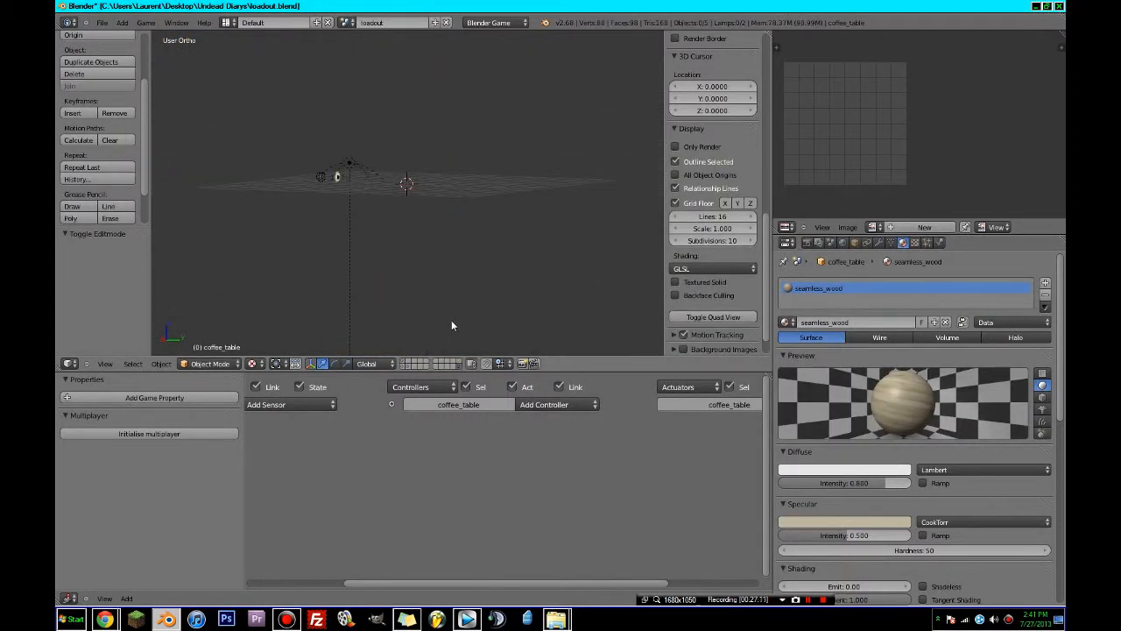
{"action": "scroll", "coordinate": [451, 320], "scroll_direction": "up", "scroll_amount": 3}
{"action": "left_click", "coordinate": [458, 361]}
{"action": "middle_click_drag", "start_coordinate": [465, 272], "coordinate": [487, 233]}
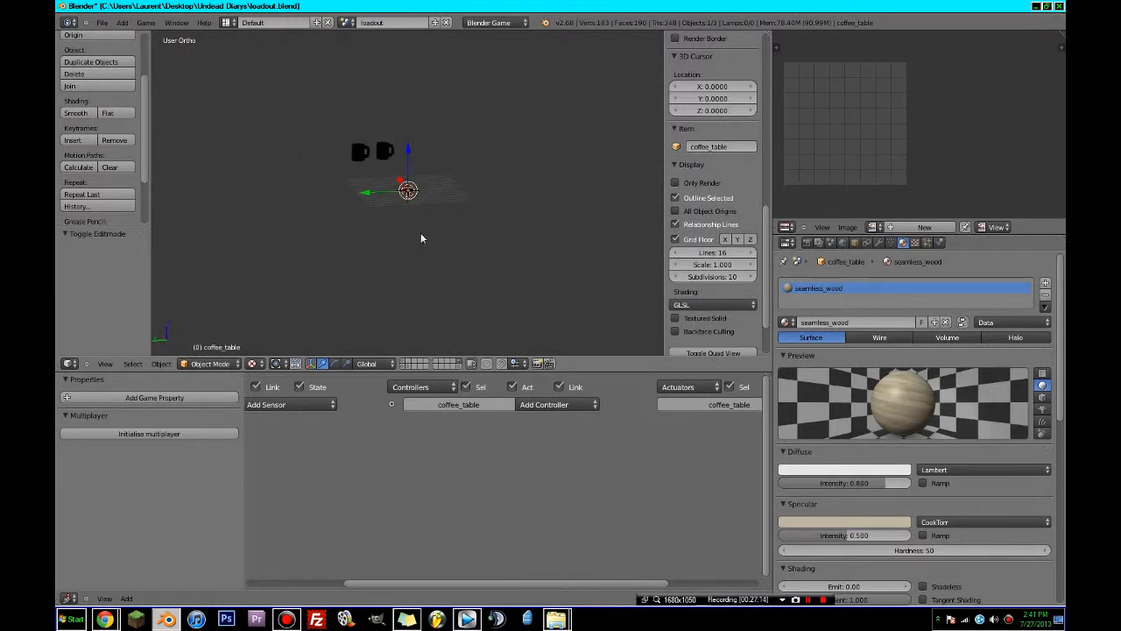
{"action": "key", "text": "KP_1"}
{"action": "key", "text": "g"}
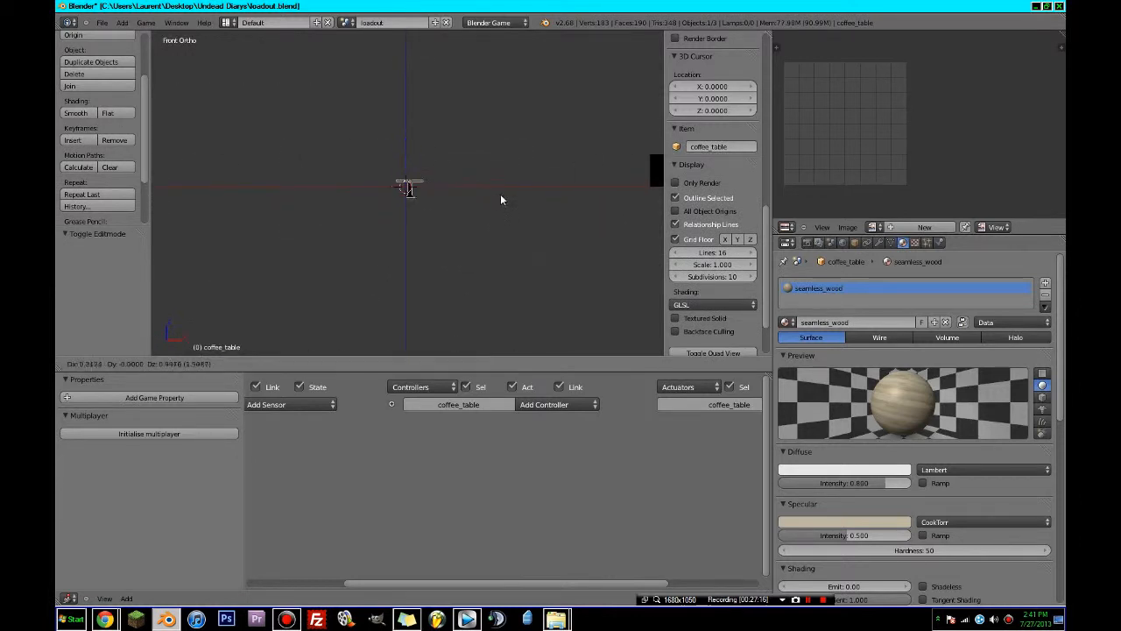
{"action": "left_click", "coordinate": [606, 166]}
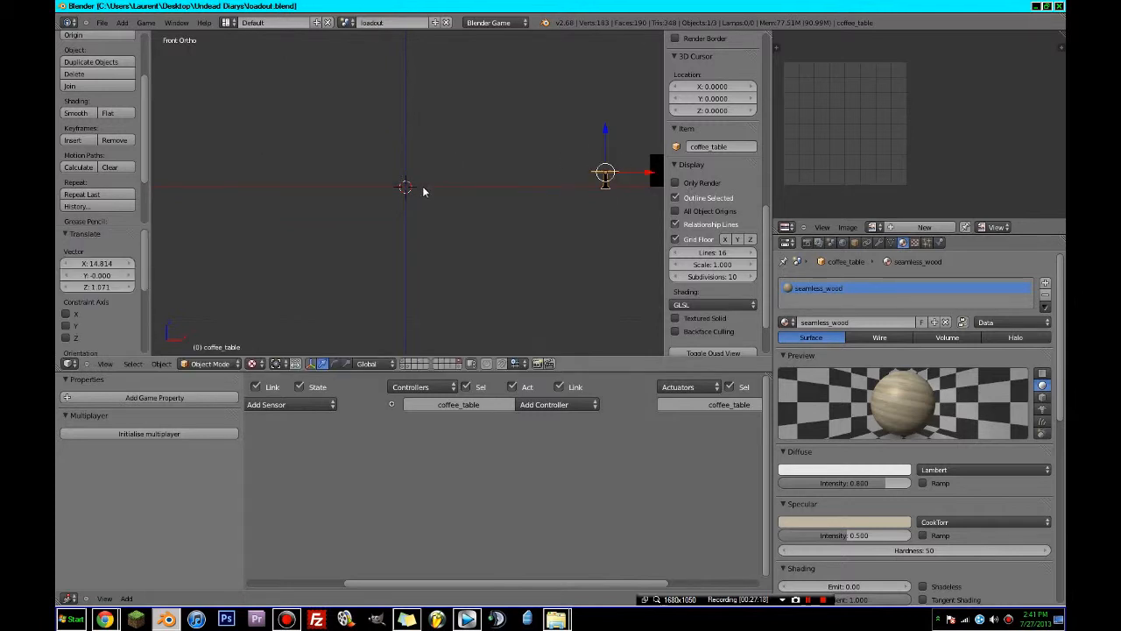
- Snap the 3D cursor to the scene centre and add a cube there
{"action": "middle_click_drag", "start_coordinate": [432, 231], "coordinate": [442, 250]}
{"action": "scroll", "coordinate": [441, 250], "scroll_direction": "up", "scroll_amount": 3}
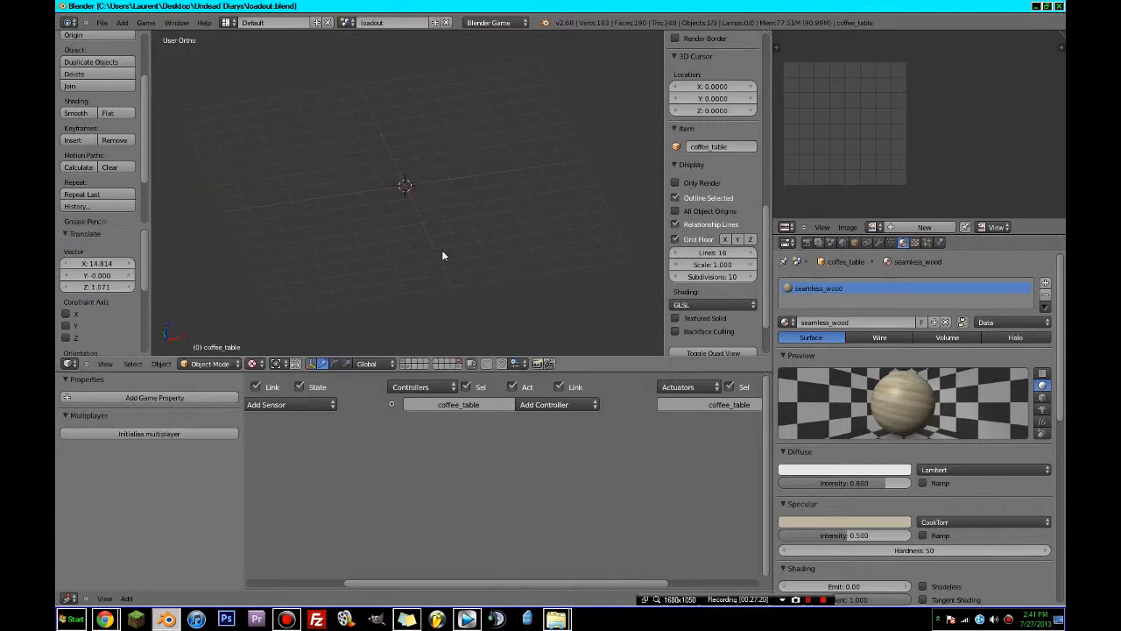
{"action": "key", "text": "shift+s"}
{"action": "left_click", "coordinate": [439, 250]}
{"action": "key", "text": "shift+a"}
{"action": "mouse_move", "coordinate": [429, 241]}
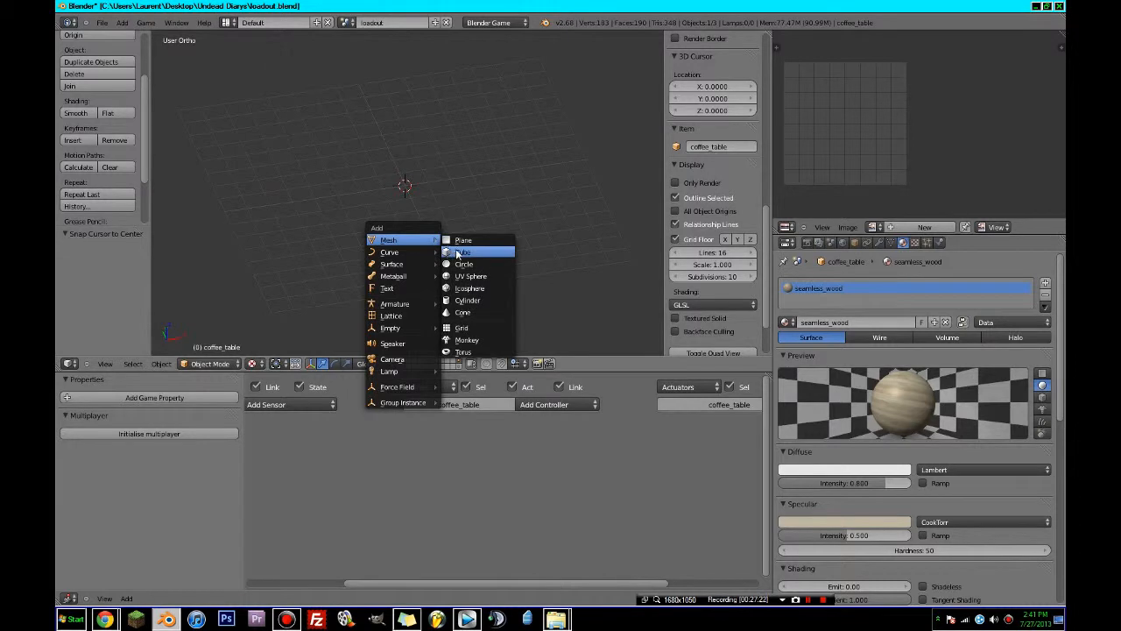
{"action": "left_click", "coordinate": [458, 252]}
- Flatten the cube along Z into a thin slab
{"action": "key", "text": "Tab"}
{"action": "scroll", "coordinate": [433, 177], "scroll_direction": "up", "scroll_amount": 2}
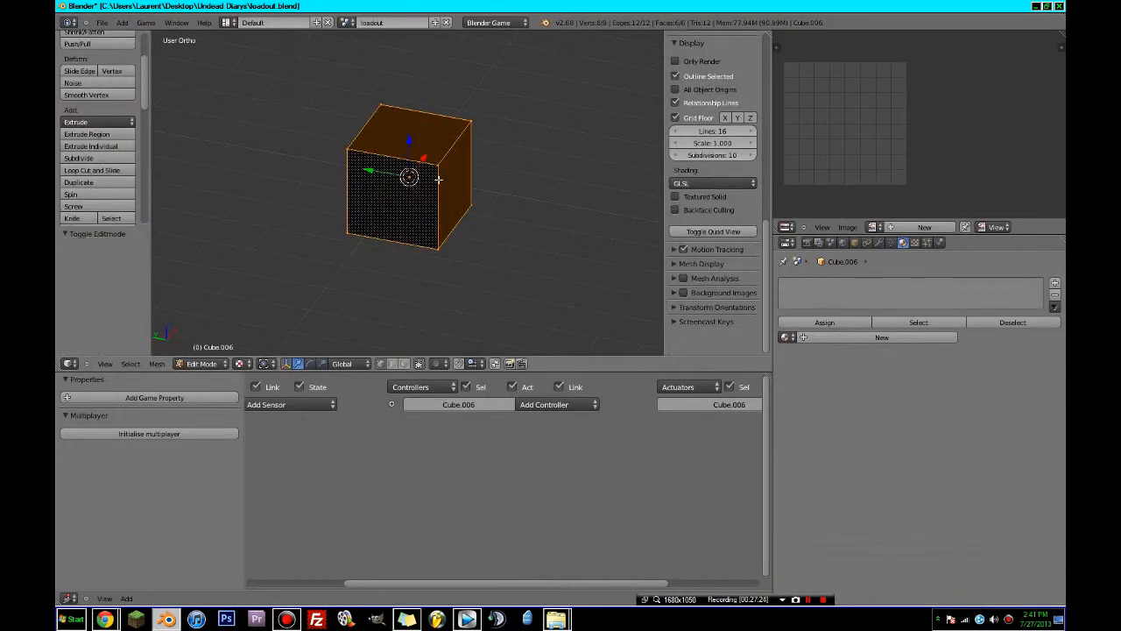
{"action": "key", "text": "KP_1"}
{"action": "key", "text": "s"}
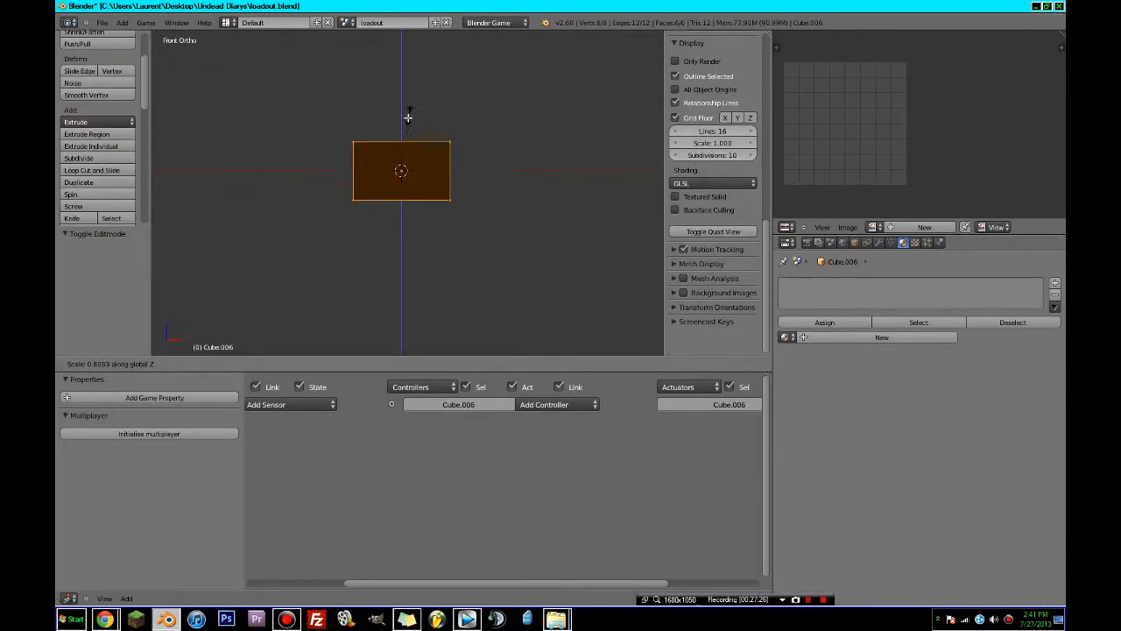
{"action": "left_click", "coordinate": [407, 165]}
{"action": "middle_click_drag", "start_coordinate": [407, 165], "coordinate": [438, 175]}
{"action": "key", "text": "a"}
{"action": "key", "text": "c"}
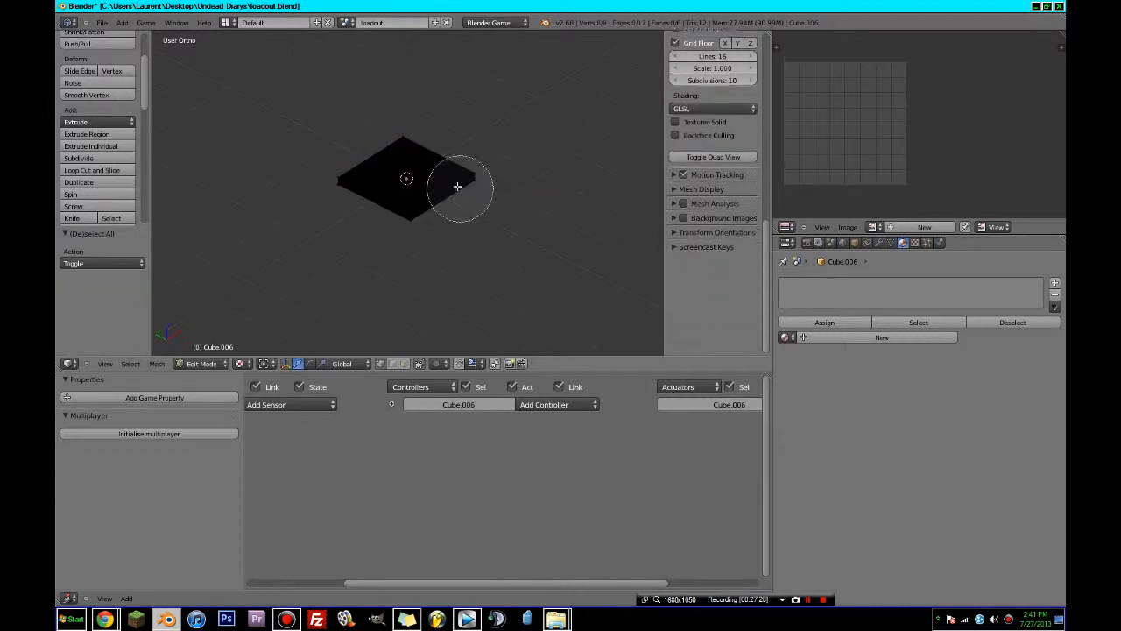
{"action": "left_click_drag", "start_coordinate": [408, 137], "coordinate": [490, 183]}
{"action": "right_click", "coordinate": [489, 183]}
{"action": "middle_click_drag", "start_coordinate": [490, 183], "coordinate": [581, 198]}
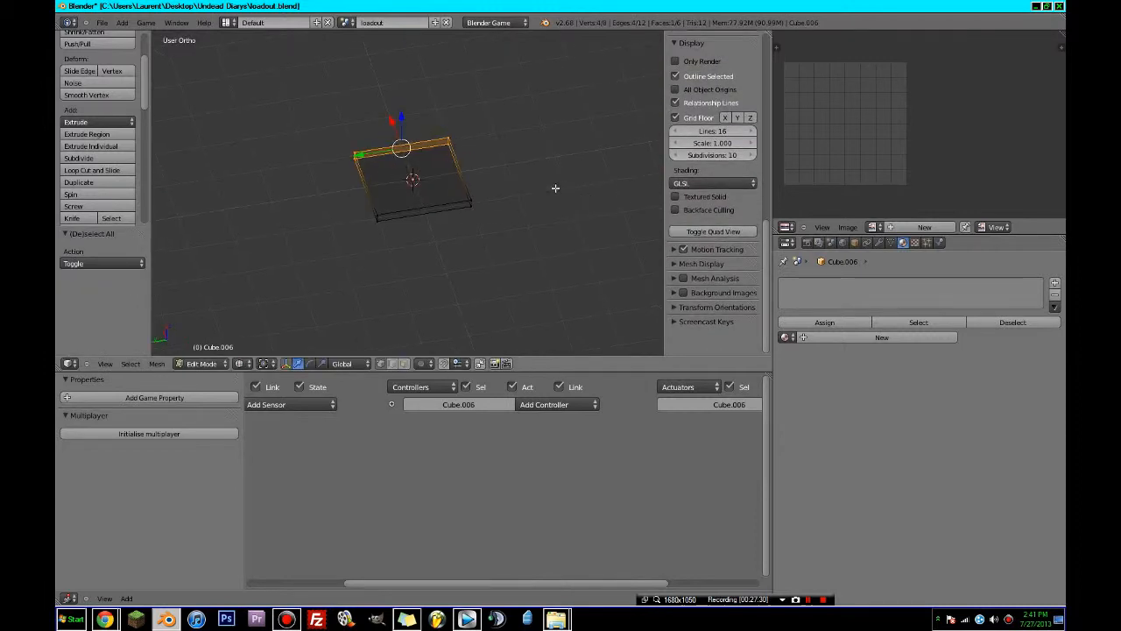
- Select the four vertices at one end of the slab and narrow that end slightly along Y
{"action": "key", "text": "a"}
{"action": "key", "text": "c"}
{"action": "left_click", "coordinate": [496, 216]}
{"action": "right_click", "coordinate": [506, 213]}
{"action": "key", "text": "s"}
{"action": "key", "text": "y"}
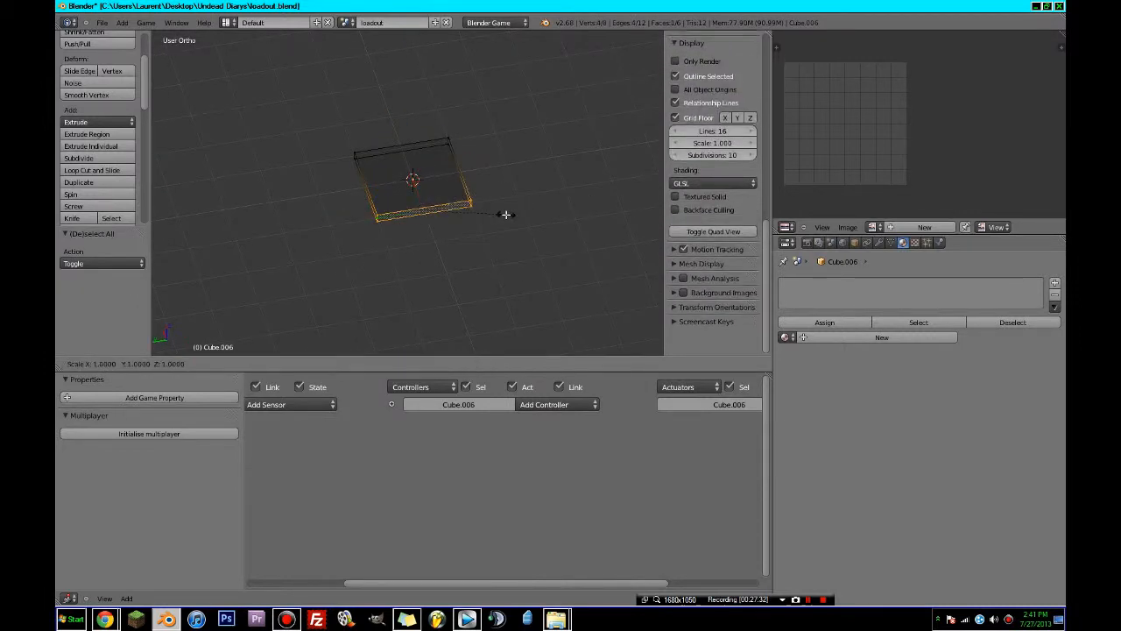
{"action": "left_click", "coordinate": [483, 214]}
{"action": "key", "text": "s"}
{"action": "left_click", "coordinate": [493, 212]}
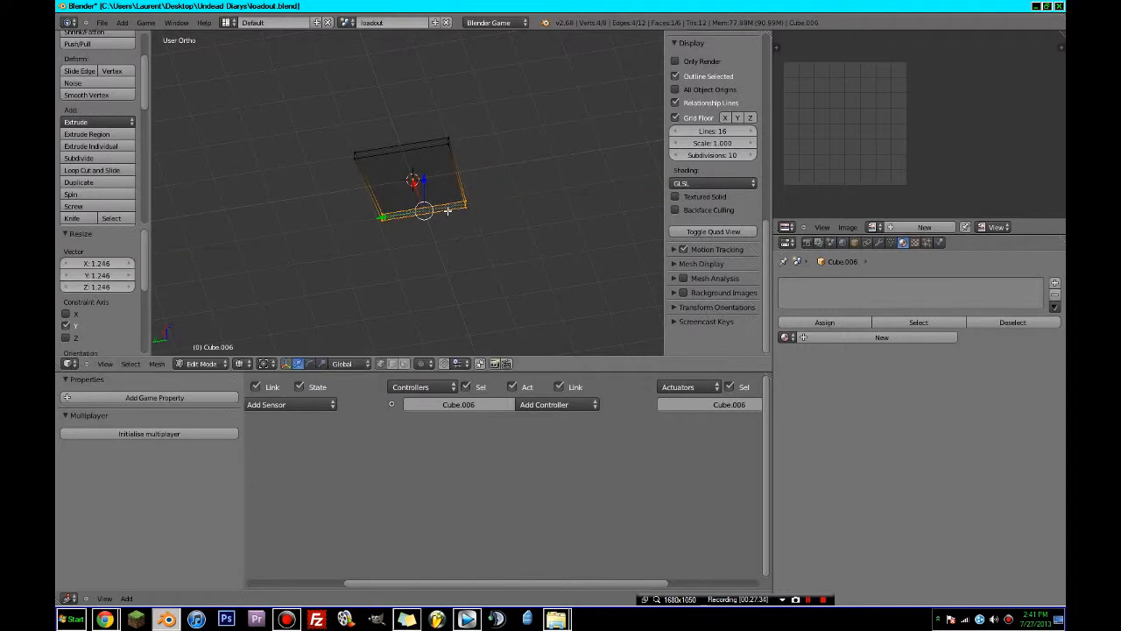
- Add two lengthwise loop cuts to the slab and spread them apart towards its side edges
{"action": "key", "text": "ctrl+r"}
{"action": "scroll", "coordinate": [408, 207], "scroll_direction": "up", "scroll_amount": 1}
{"action": "left_click", "coordinate": [409, 207]}
{"action": "right_click", "coordinate": [416, 208]}
{"action": "key", "text": "s"}
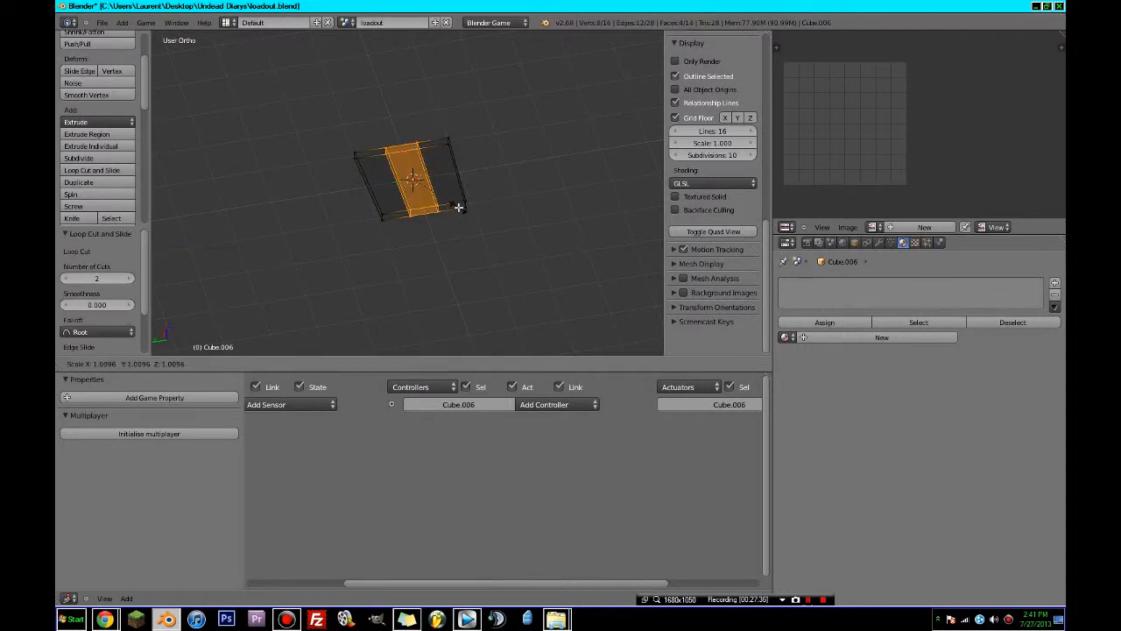
{"action": "left_click", "coordinate": [514, 205]}
- Push the middle vertices of the slab's narrower end outward, and move that whole end 0.497 along X
{"action": "key", "text": "a"}
{"action": "right_click", "coordinate": [423, 208]}
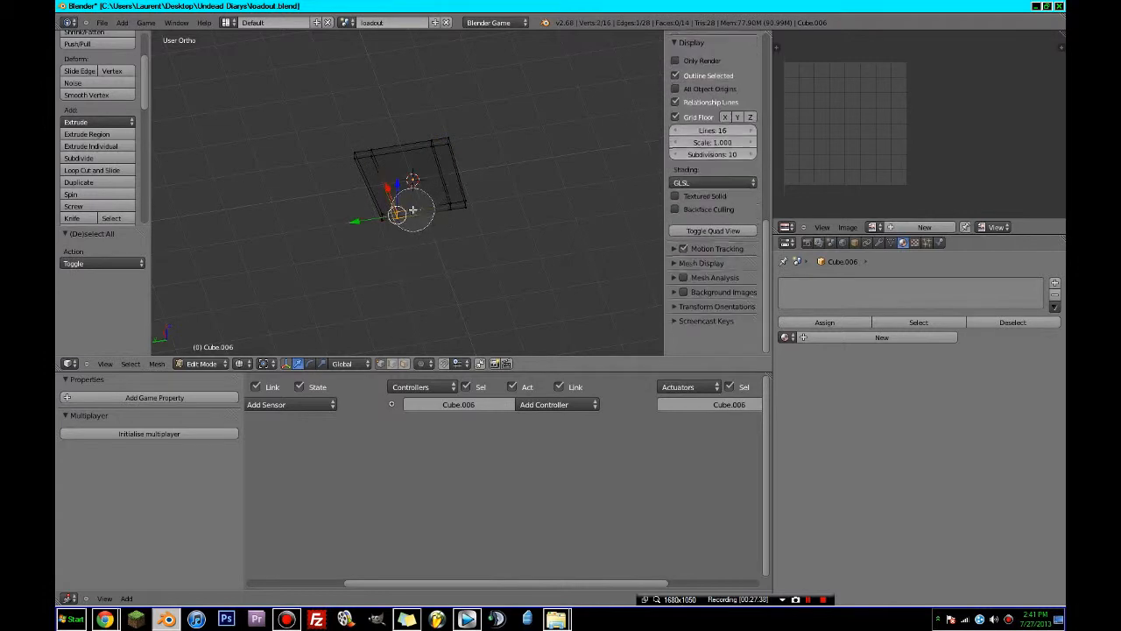
{"action": "mouse_move", "coordinate": [416, 180]}
{"action": "left_mouse_down"}
{"action": "mouse_move", "coordinate": [481, 164]}
{"action": "mouse_move", "coordinate": [389, 169]}
{"action": "left_mouse_up"}
{"action": "key", "text": "a"}
{"action": "key", "text": "c"}
{"action": "key", "text": "Escape"}
{"action": "middle_click_drag", "start_coordinate": [366, 151], "coordinate": [362, 195], "text": "shift"}
{"action": "scroll", "coordinate": [362, 195], "scroll_direction": "up", "scroll_amount": 2}
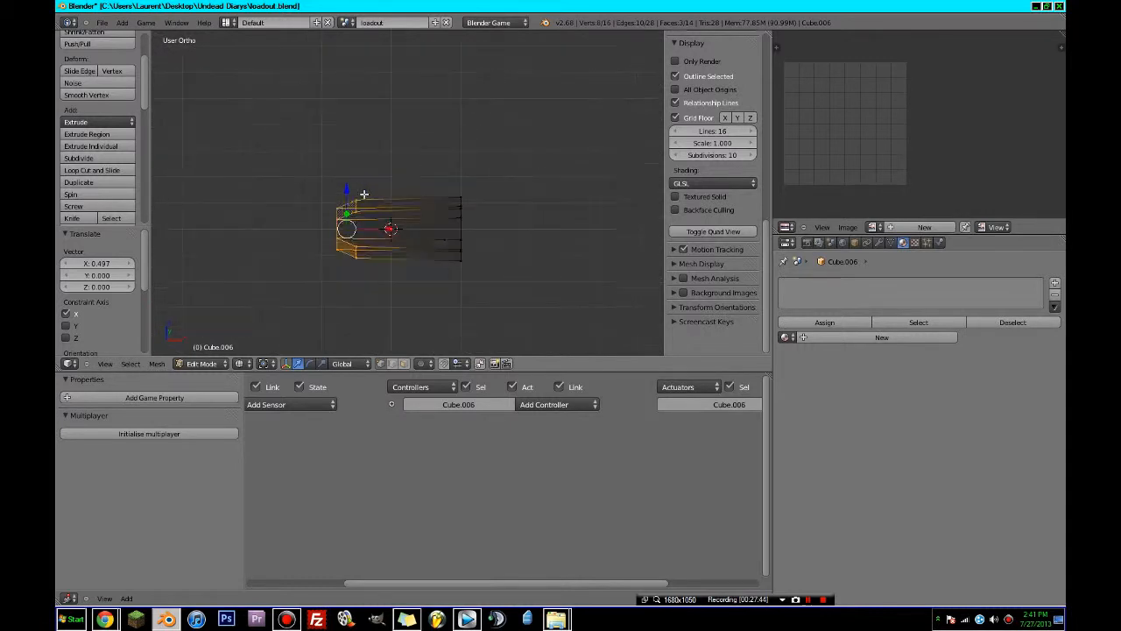
- Move the middle vertices of the slab's wider end 0.095 outward along X
{"action": "key", "text": "a"}
{"action": "key", "text": "c"}
{"action": "mouse_move", "coordinate": [458, 224]}
{"action": "left_mouse_down"}
{"action": "mouse_move", "coordinate": [465, 190]}
{"action": "mouse_move", "coordinate": [467, 254]}
{"action": "mouse_move", "coordinate": [507, 225]}
{"action": "left_mouse_up"}
{"action": "key", "text": "KP_7"}
{"action": "key", "text": "a"}
{"action": "key", "text": "c"}
{"action": "key", "text": "Escape"}
{"action": "left_click", "coordinate": [507, 226]}
- Add a loop cut across the slab and slide it close to the wider end
{"action": "key", "text": "ctrl+r"}
{"action": "left_click", "coordinate": [433, 268]}
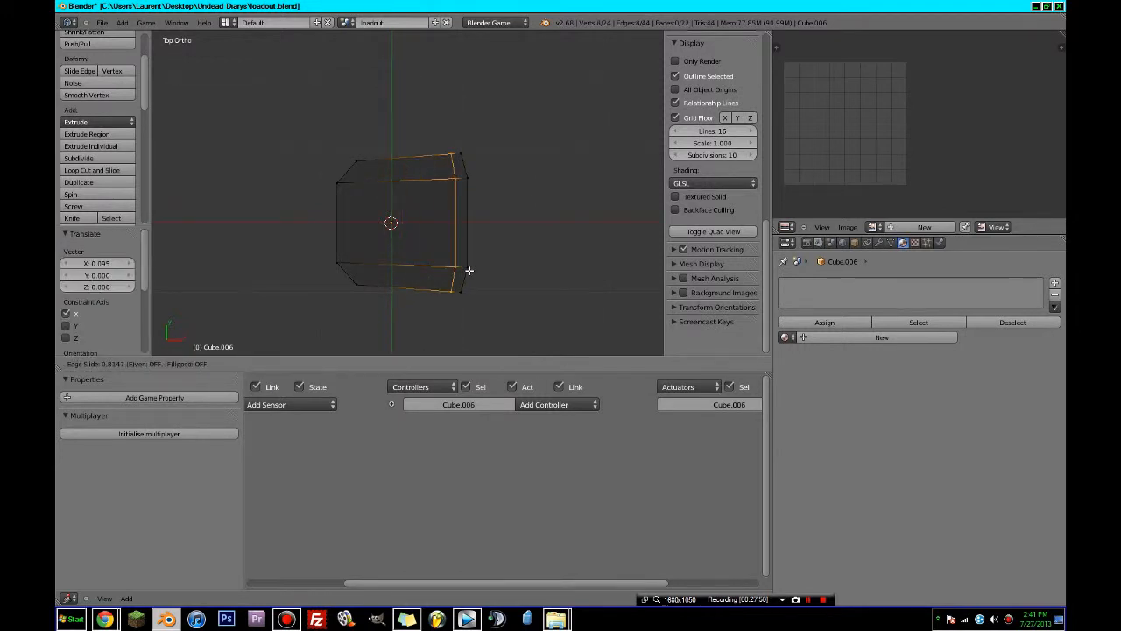
{"action": "left_click", "coordinate": [471, 271]}
- Select the narrow strip at the slab's wider end and extrude its top upward about 1.74 to form a backrest
{"action": "key", "text": "a"}
{"action": "key", "text": "c"}
{"action": "left_click_drag", "start_coordinate": [465, 299], "coordinate": [461, 153]}
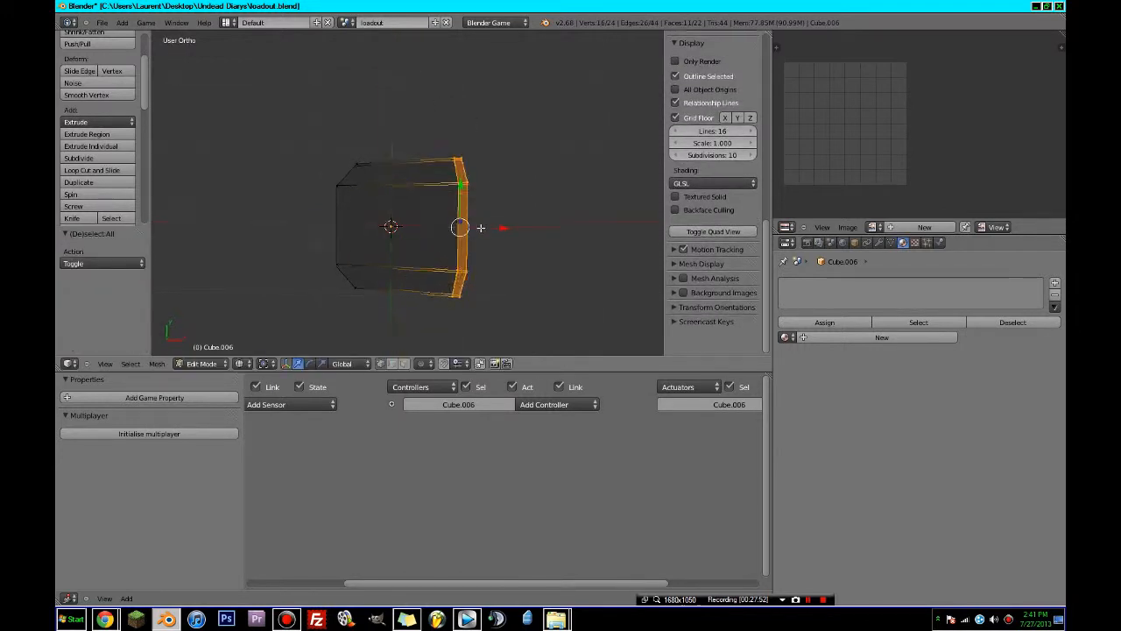
{"action": "middle_click_drag", "start_coordinate": [481, 228], "coordinate": [476, 119]}
{"action": "key", "text": "KP_1"}
{"action": "key", "text": "c"}
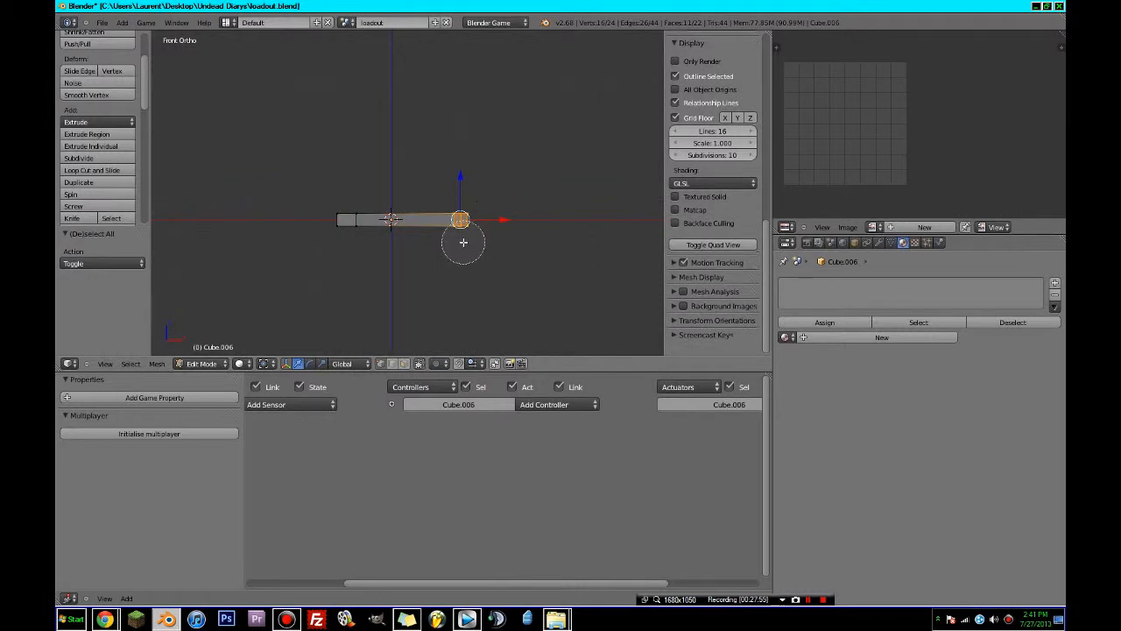
{"action": "key", "text": "z"}
{"action": "key", "text": "e"}
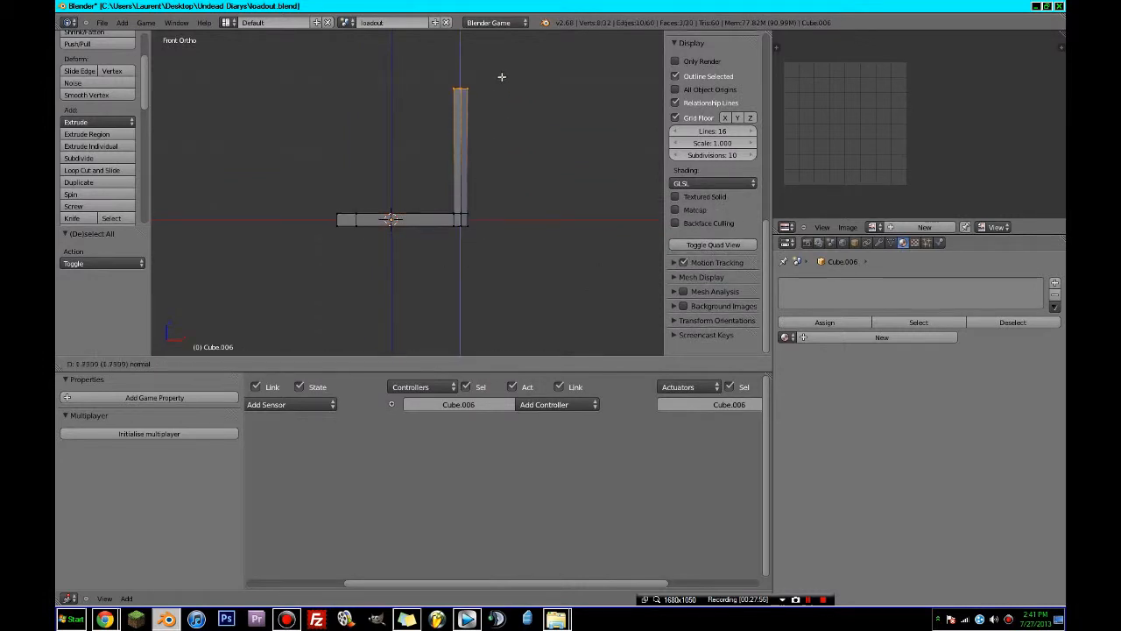
{"action": "left_click", "coordinate": [501, 76]}
- Tilt the backrest by moving its top vertices 0.164 along X
{"action": "left_click_drag", "start_coordinate": [494, 81], "coordinate": [506, 82]}
{"action": "left_click", "coordinate": [505, 82]}
{"action": "middle_click_drag", "start_coordinate": [508, 81], "coordinate": [568, 196]}
- Select the middle vertices of the backrest's top edge and raise them 0.847 along Z
{"action": "key", "text": "KP_1"}
{"action": "key", "text": "KP_3"}
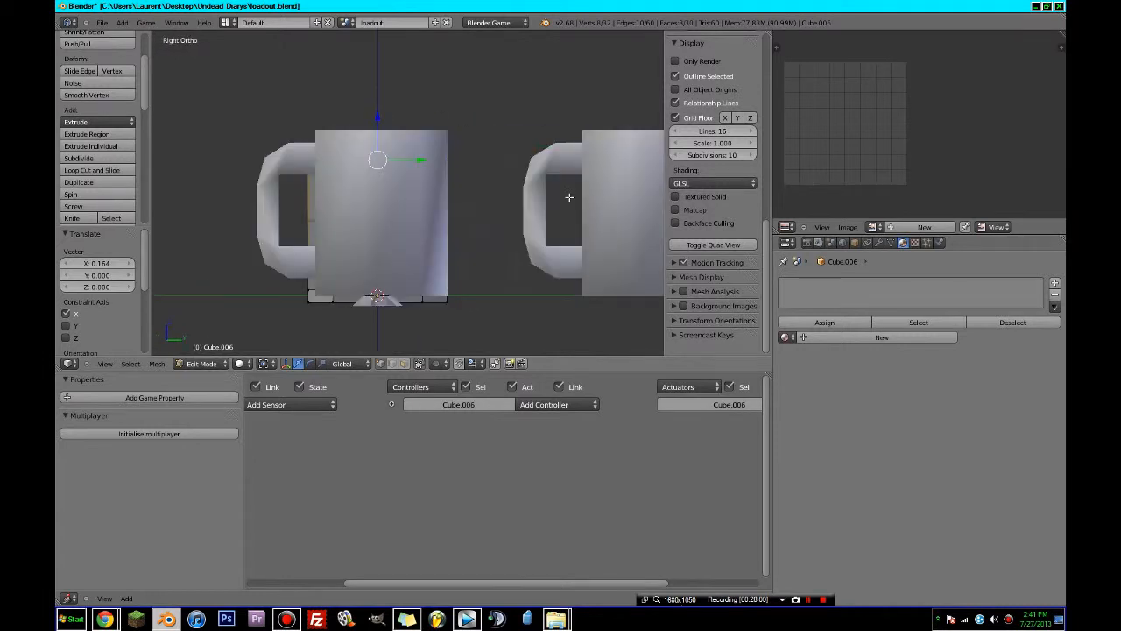
{"action": "key", "text": "z"}
{"action": "scroll", "coordinate": [494, 150], "scroll_direction": "up", "scroll_amount": 2}
{"action": "key", "text": "a"}
{"action": "key", "text": "c"}
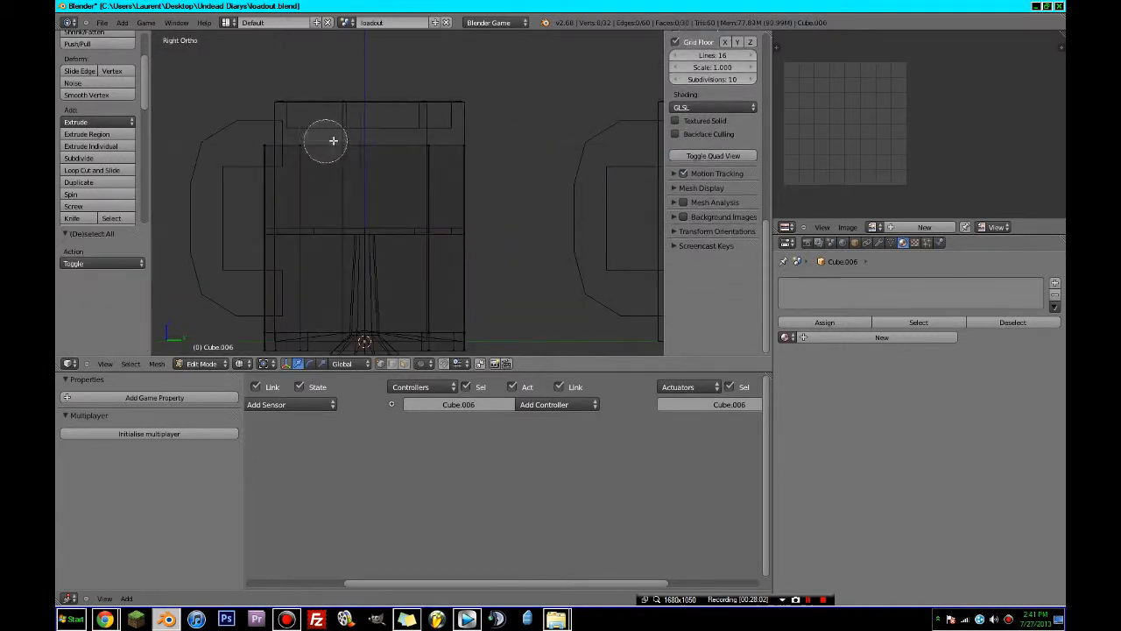
{"action": "left_click_drag", "start_coordinate": [368, 109], "coordinate": [369, 26]}
{"action": "scroll", "coordinate": [386, 123], "scroll_direction": "down", "scroll_amount": 3}
{"action": "middle_click_drag", "start_coordinate": [392, 134], "coordinate": [528, 151]}
{"action": "key", "text": "z"}
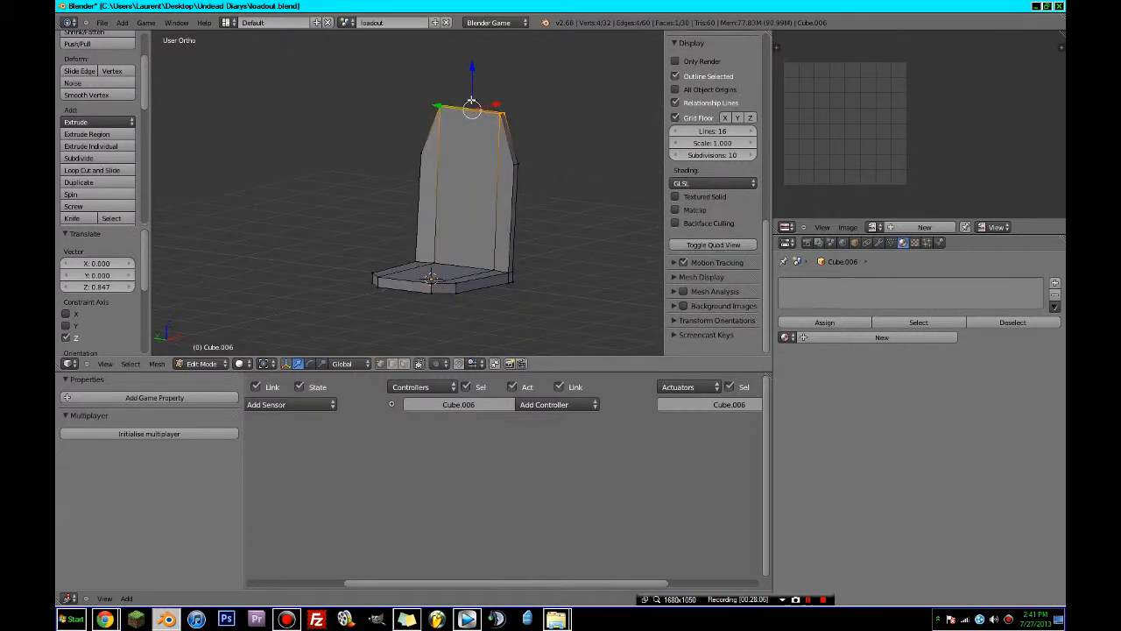
- Add two horizontal loop cuts around the backrest, spread them apart along Z, and raise both 0.169
{"action": "middle_click_drag", "start_coordinate": [472, 103], "coordinate": [476, 162]}
{"action": "key", "text": "ctrl+r"}
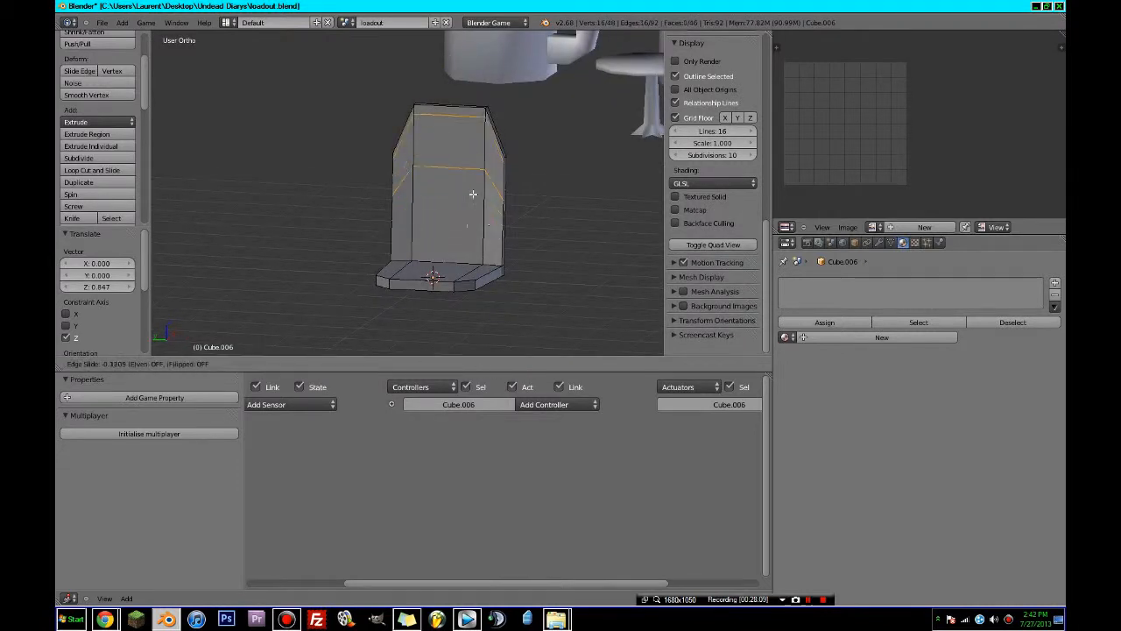
{"action": "left_click", "coordinate": [466, 207]}
{"action": "key", "text": "s"}
{"action": "key", "text": "z"}
{"action": "left_click", "coordinate": [469, 109]}
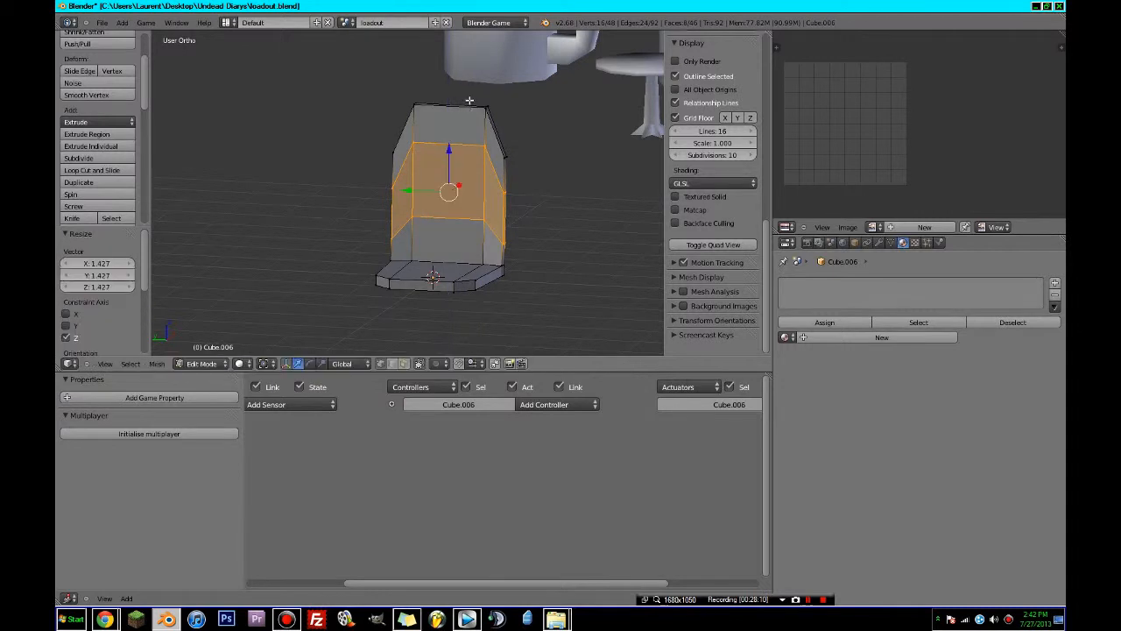
{"action": "key", "text": "s"}
{"action": "key", "text": "z"}
{"action": "left_click", "coordinate": [465, 123]}
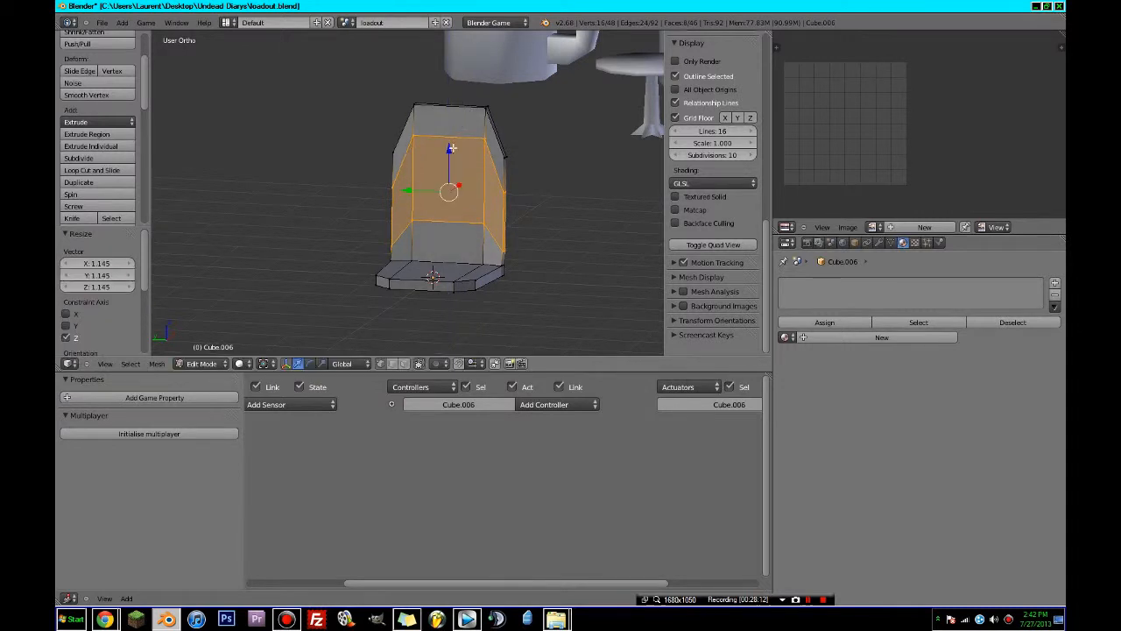
{"action": "left_click_drag", "start_coordinate": [453, 148], "coordinate": [453, 138]}
- Select the lower loop of the backrest and raise it 0.591 along Z
{"action": "right_click", "coordinate": [452, 212], "text": "alt"}
{"action": "key", "text": "z"}
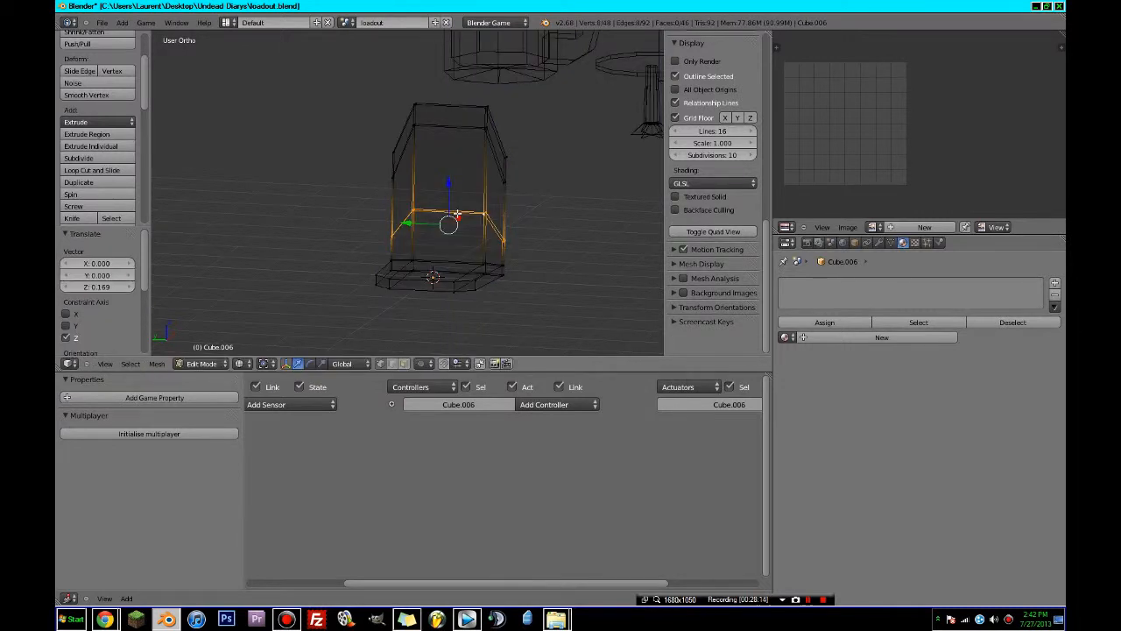
{"action": "key", "text": "g"}
{"action": "key", "text": "z"}
{"action": "left_click", "coordinate": [457, 154]}
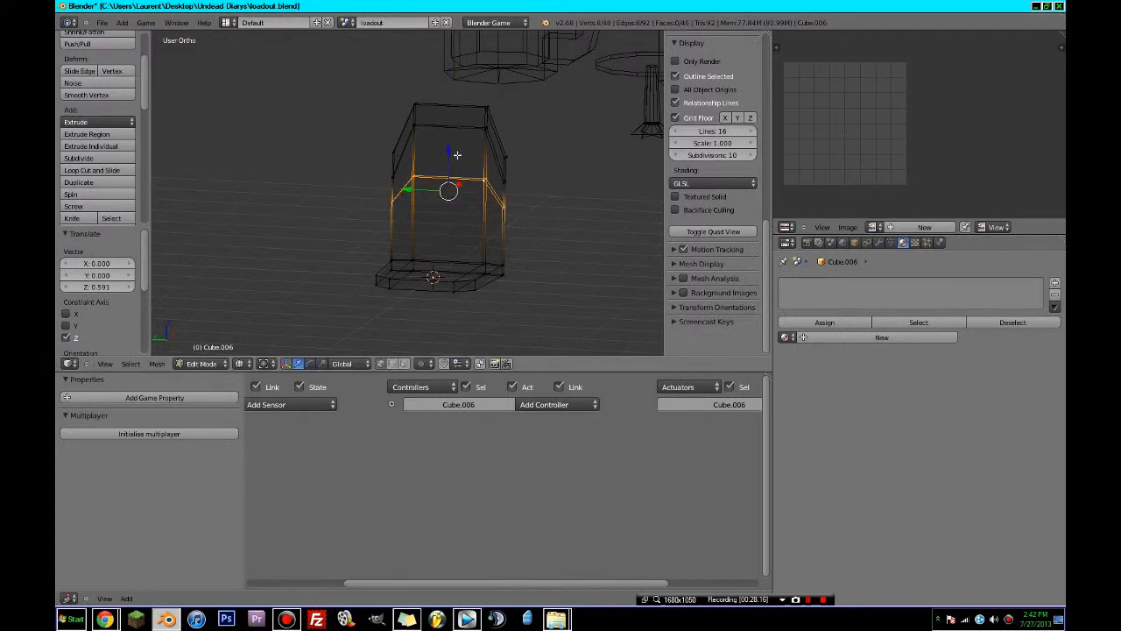
{"action": "key", "text": "z"}
{"action": "middle_click_drag", "start_coordinate": [437, 259], "coordinate": [465, 251]}
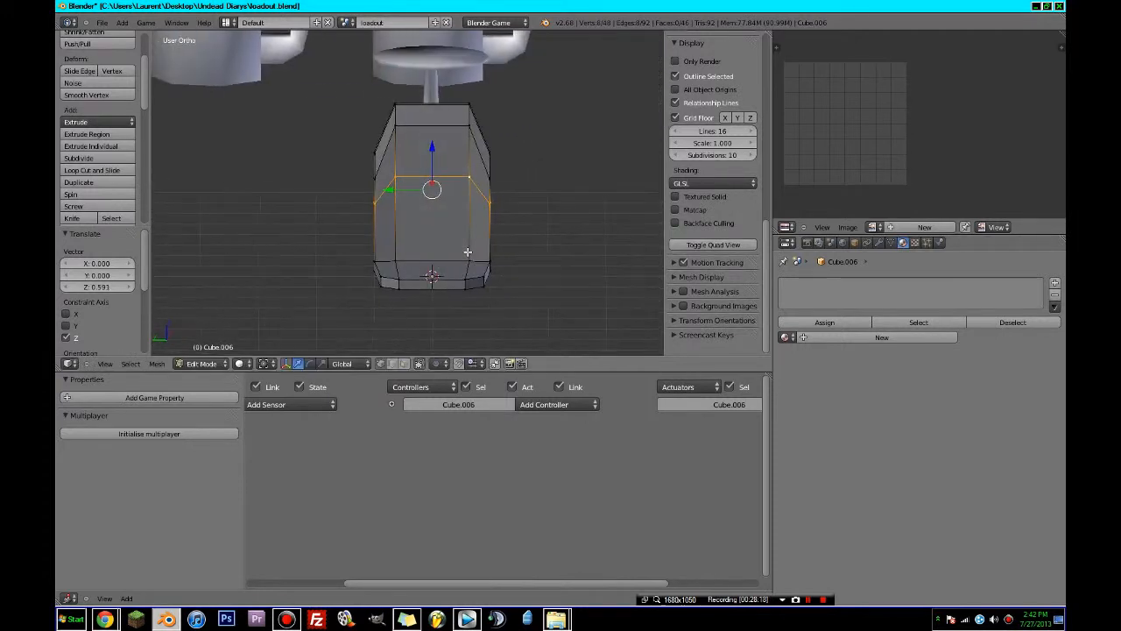
- Add another horizontal loop cut around the lower section of the backrest
{"action": "key", "text": "ctrl+r"}
{"action": "left_click", "coordinate": [376, 225]}
{"action": "right_click", "coordinate": [376, 225]}
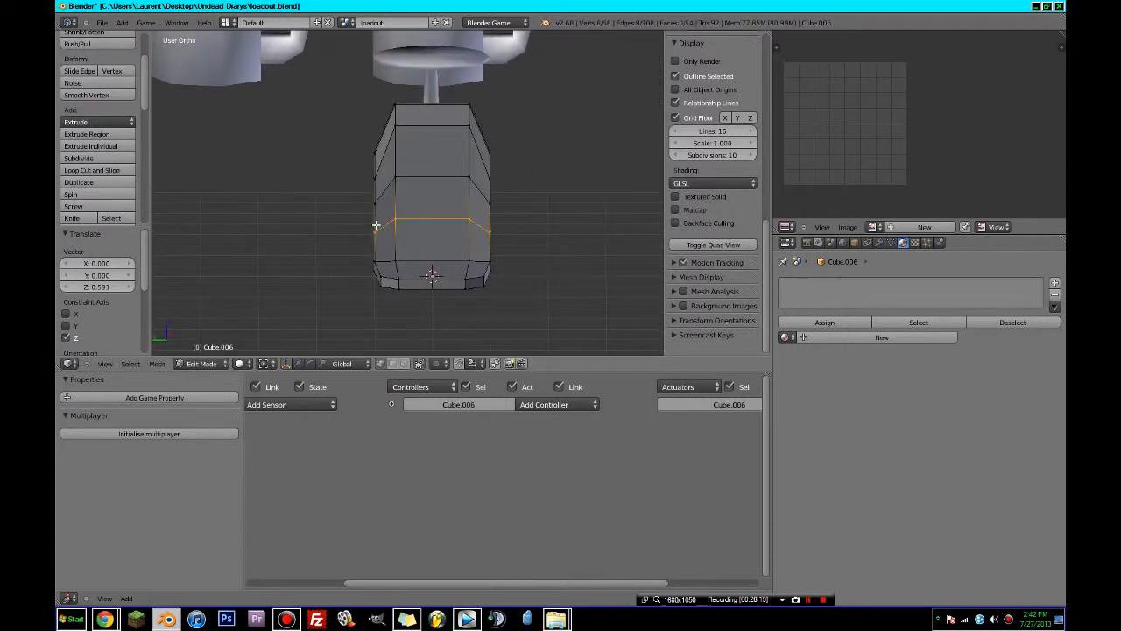
- Delete the front and back center faces just above the seat to open a gap in the backrest
{"action": "left_click", "coordinate": [406, 364]}
{"action": "right_click", "coordinate": [431, 249]}
{"action": "key", "text": "x"}
{"action": "left_click", "coordinate": [430, 252]}
{"action": "right_click", "coordinate": [431, 250]}
{"action": "key", "text": "x"}
{"action": "left_click", "coordinate": [431, 249]}
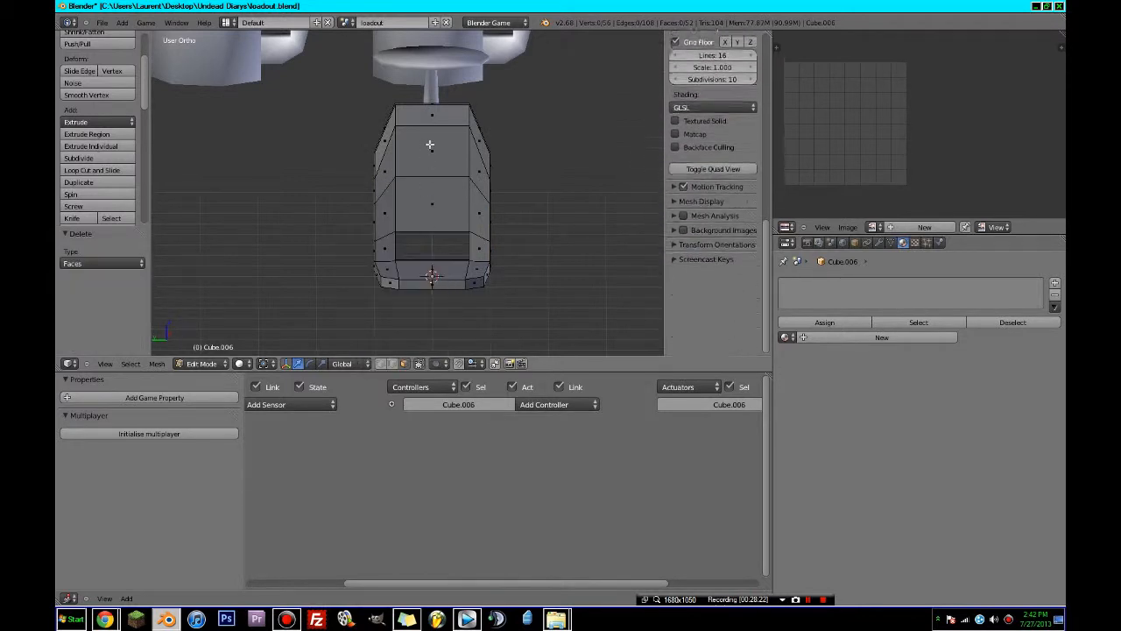
- Delete the front and back center faces below the top rail to open the backrest's upper gap
{"action": "right_click", "coordinate": [430, 144]}
{"action": "key", "text": "x"}
{"action": "left_click", "coordinate": [430, 145]}
{"action": "right_click", "coordinate": [430, 144]}
{"action": "key", "text": "x"}
{"action": "left_click", "coordinate": [430, 145]}
- Select four corner vertices inside the backrest's upper opening and fill one horizontal inner face
{"action": "middle_click_drag", "start_coordinate": [430, 144], "coordinate": [443, 261]}
{"action": "scroll", "coordinate": [326, 231], "scroll_direction": "up", "scroll_amount": 3}
{"action": "right_click", "coordinate": [369, 228]}
{"action": "right_click", "coordinate": [371, 229], "text": "shift"}
{"action": "middle_click_drag", "start_coordinate": [372, 230], "coordinate": [525, 138]}
{"action": "right_click", "coordinate": [532, 231], "text": "shift"}
{"action": "right_click", "coordinate": [528, 226], "text": "shift"}
{"action": "key", "text": "f"}
- Select the front and back vertices along one side of the upper opening and fill that inner side face
{"action": "key", "text": "a"}
{"action": "right_click", "coordinate": [530, 135]}
{"action": "right_click", "coordinate": [529, 135], "text": "shift"}
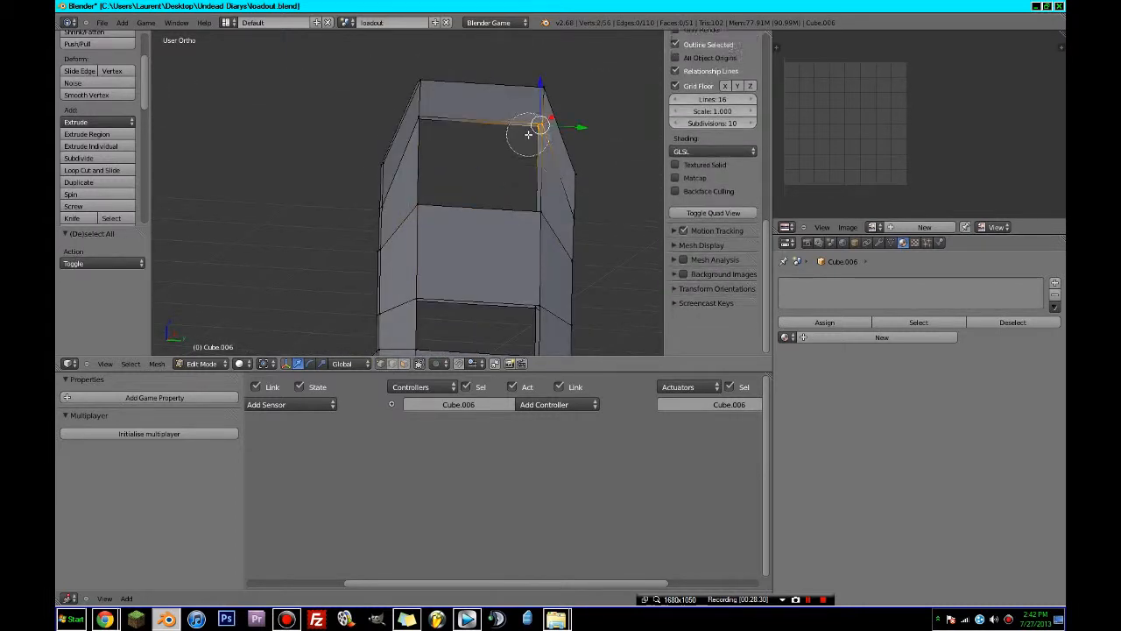
{"action": "right_click", "coordinate": [534, 211], "text": "shift"}
{"action": "middle_click_drag", "start_coordinate": [533, 210], "coordinate": [391, 230]}
{"action": "key", "text": "f"}
- Fill the inner face on the opposite side of the upper opening
{"action": "key", "text": "a"}
{"action": "key", "text": "c"}
{"action": "left_click", "coordinate": [368, 224]}
{"action": "right_click", "coordinate": [368, 221]}
{"action": "middle_click_drag", "start_coordinate": [376, 190], "coordinate": [379, 123]}
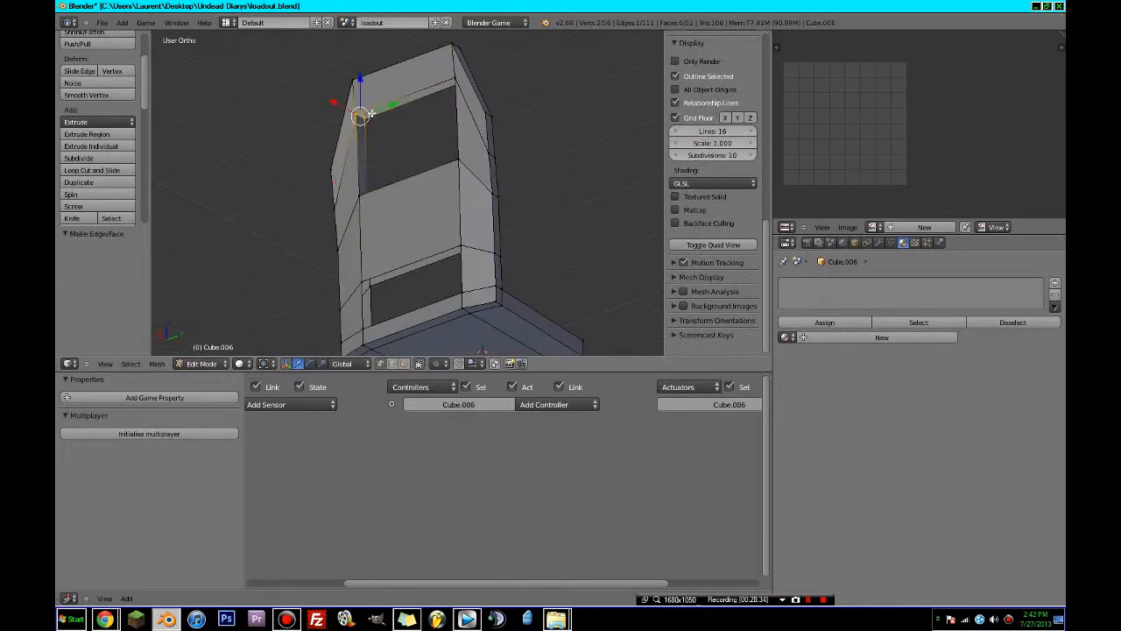
{"action": "middle_click_drag", "start_coordinate": [400, 164], "coordinate": [386, 141]}
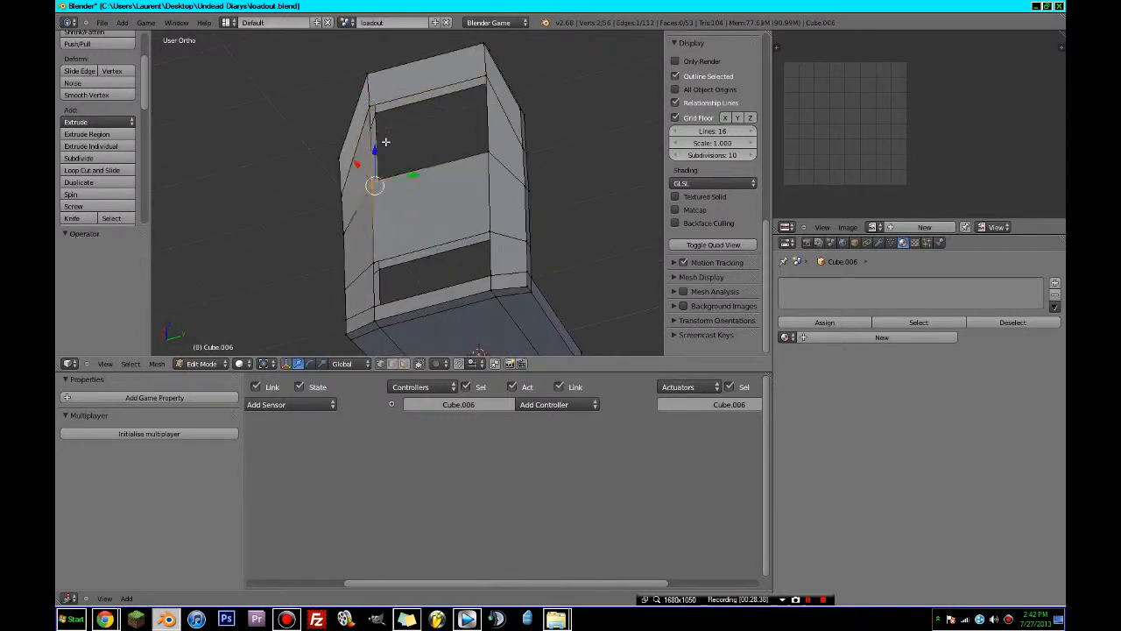
{"action": "middle_click_drag", "start_coordinate": [415, 147], "coordinate": [459, 163]}
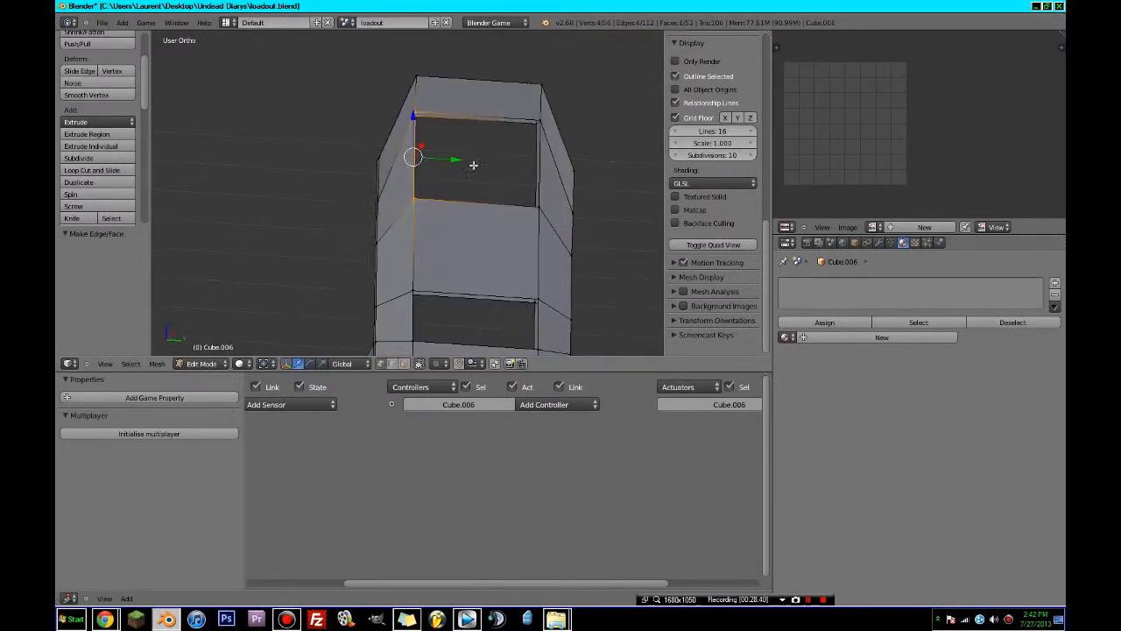
- Select the remaining corner vertices of the upper opening and close its last open inner face
{"action": "key", "text": "a"}
{"action": "left_click", "coordinate": [537, 128]}
{"action": "right_click", "coordinate": [539, 128]}
{"action": "key", "text": "ctrl+z"}
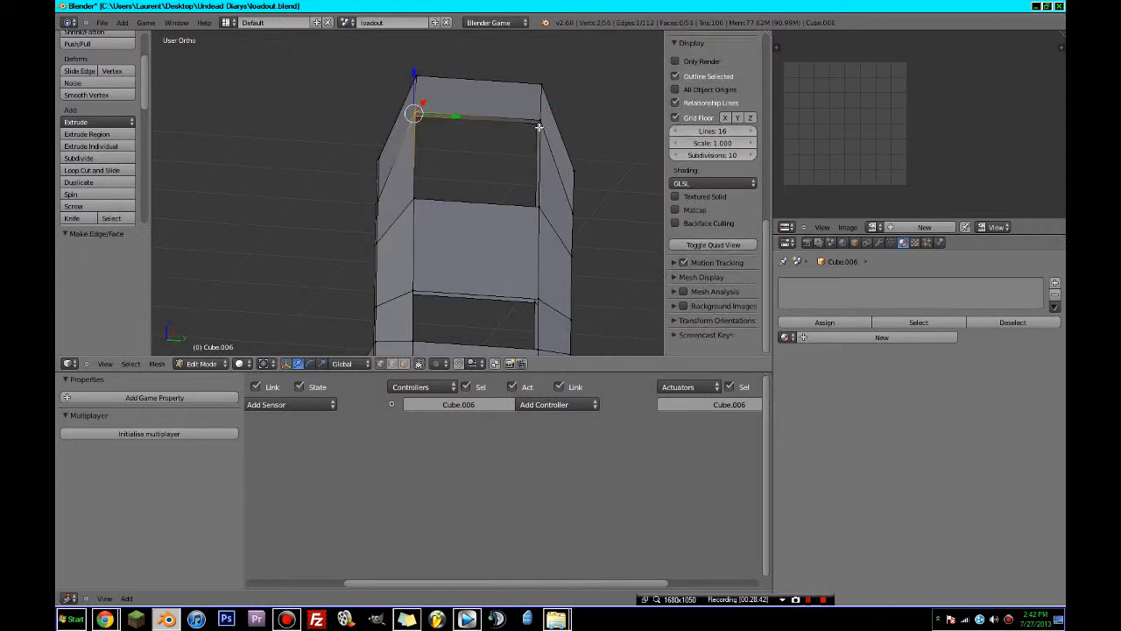
{"action": "mouse_move", "coordinate": [534, 134]}
{"action": "middle_mouse_down"}
{"action": "mouse_move", "coordinate": [418, 185]}
{"action": "mouse_move", "coordinate": [350, 138]}
{"action": "mouse_move", "coordinate": [395, 188]}
{"action": "mouse_move", "coordinate": [401, 243]}
{"action": "mouse_move", "coordinate": [427, 222]}
{"action": "mouse_move", "coordinate": [453, 170]}
{"action": "mouse_move", "coordinate": [345, 205]}
{"action": "mouse_move", "coordinate": [239, 196]}
{"action": "mouse_move", "coordinate": [195, 160]}
{"action": "mouse_move", "coordinate": [208, 144]}
{"action": "mouse_move", "coordinate": [272, 240]}
{"action": "middle_mouse_up"}
{"action": "key", "text": "z"}
{"action": "key", "text": "z"}
{"action": "key", "text": "z"}
{"action": "key", "text": "a"}
{"action": "key", "text": "z"}
{"action": "key", "text": "Tab"}
{"action": "key", "text": "Tab"}
{"action": "mouse_move", "coordinate": [330, 295]}
{"action": "middle_mouse_down"}
{"action": "mouse_move", "coordinate": [383, 320]}
{"action": "mouse_move", "coordinate": [341, 331]}
{"action": "mouse_move", "coordinate": [426, 306]}
{"action": "mouse_move", "coordinate": [388, 263]}
{"action": "mouse_move", "coordinate": [413, 243]}
{"action": "middle_mouse_up"}
{"action": "key", "text": "c"}
{"action": "left_click", "coordinate": [382, 321]}
{"action": "right_click", "coordinate": [383, 321]}
{"action": "key", "text": "f"}
{"action": "key", "text": "ctrl+z"}
{"action": "scroll", "coordinate": [330, 139], "scroll_direction": "up", "scroll_amount": 3}
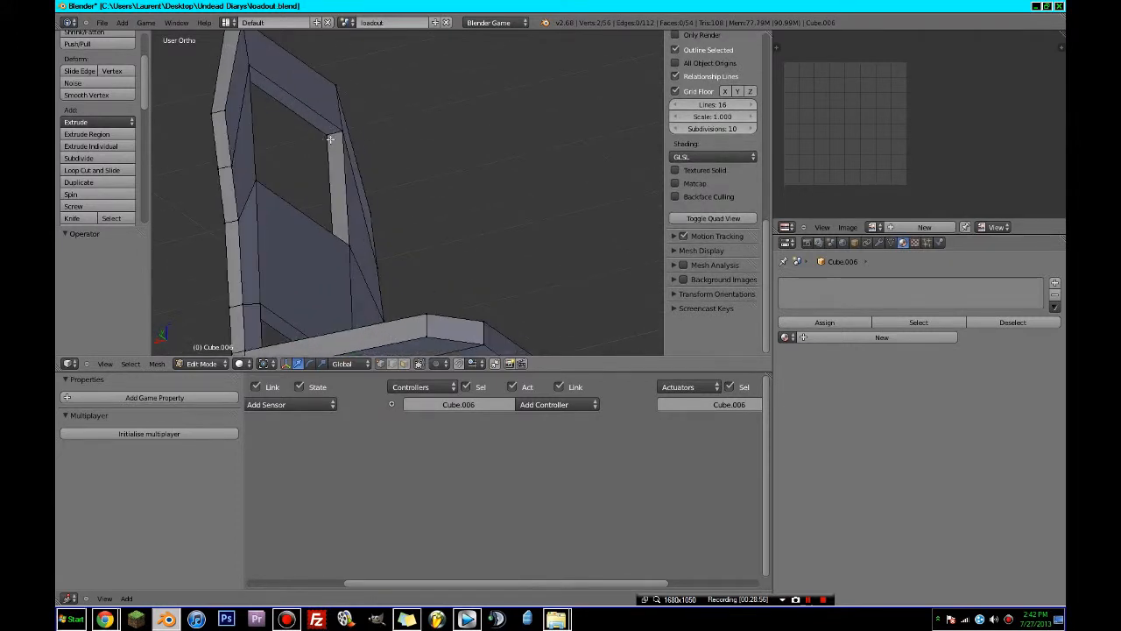
- Try moving individual faces inside the upper opening to test how they are attached
{"action": "left_click", "coordinate": [404, 364]}
{"action": "right_click", "coordinate": [286, 102]}
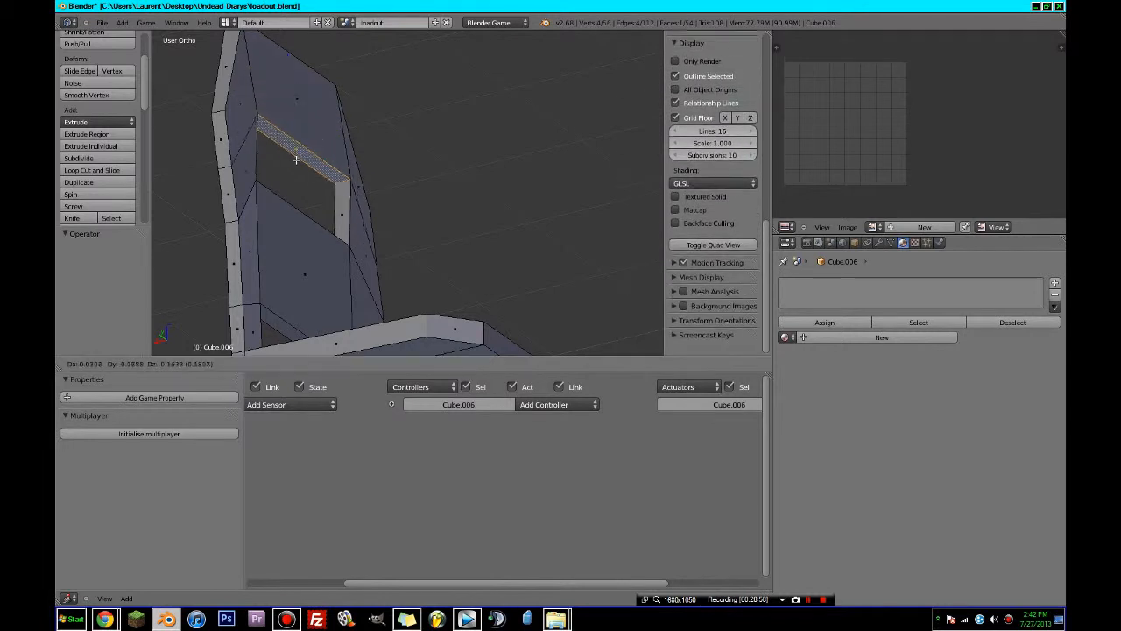
{"action": "middle_click_drag", "start_coordinate": [289, 69], "coordinate": [182, 194]}
{"action": "right_click", "coordinate": [312, 176]}
{"action": "key", "text": "g"}
{"action": "right_click", "coordinate": [341, 148]}
- Select the corner vertices along one side of the lower opening and fill that inner side face
{"action": "middle_click_drag", "start_coordinate": [366, 266], "coordinate": [485, 333]}
{"action": "middle_click_drag", "start_coordinate": [392, 333], "coordinate": [398, 287]}
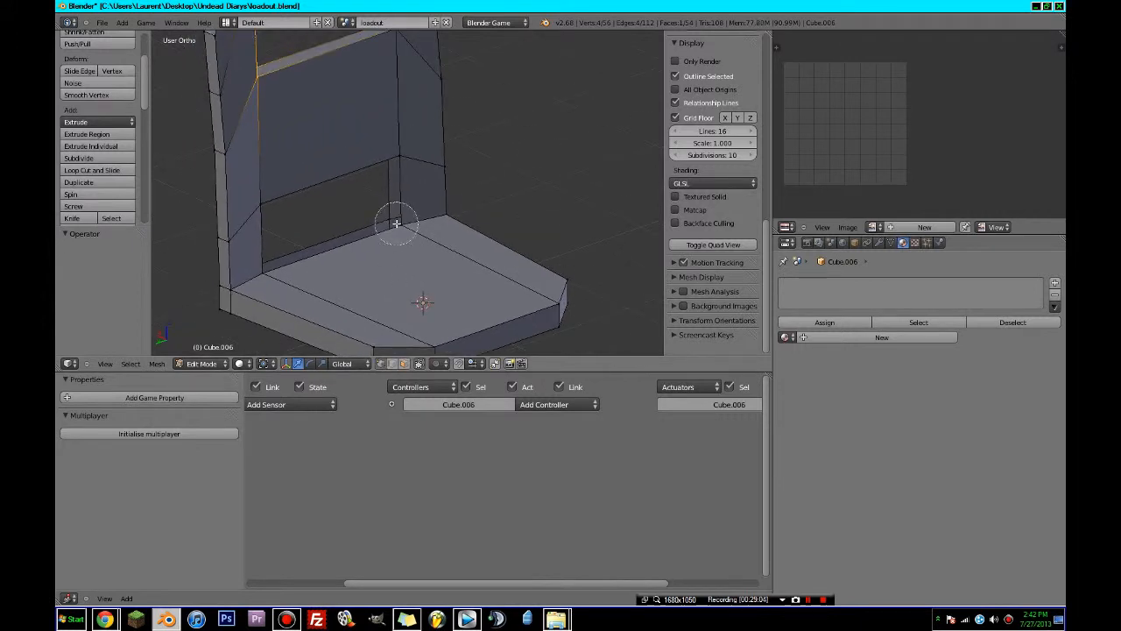
{"action": "scroll", "coordinate": [321, 94], "scroll_direction": "up", "scroll_amount": 3}
{"action": "key", "text": "a"}
{"action": "right_click", "coordinate": [388, 191]}
{"action": "scroll", "coordinate": [395, 223], "scroll_direction": "down", "scroll_amount": 3}
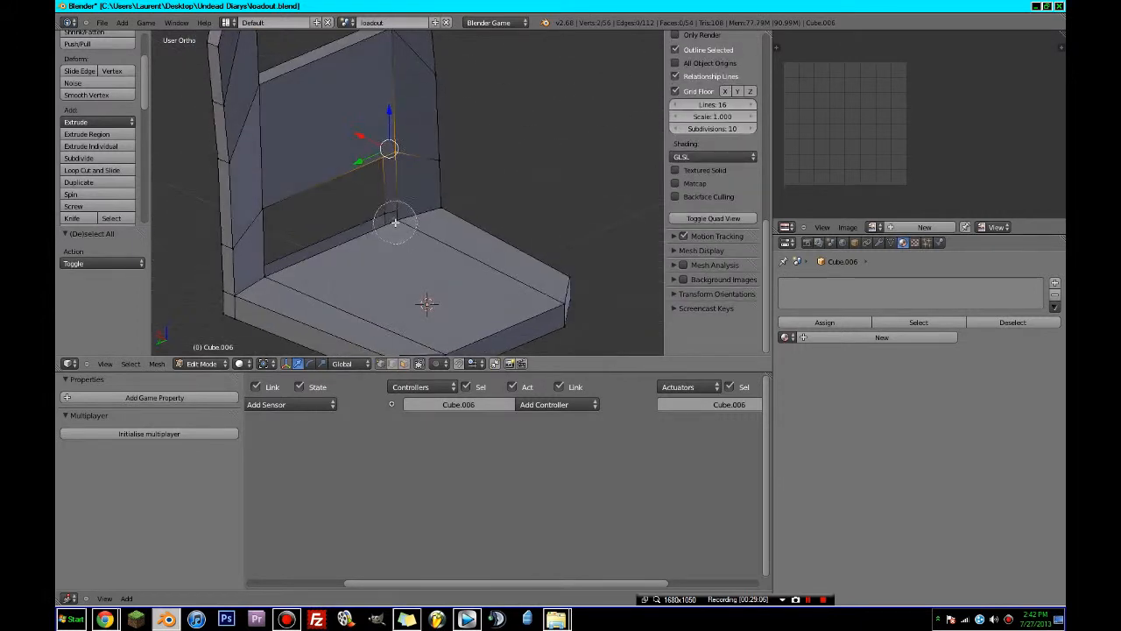
{"action": "key", "text": "j"}
- Fill the remaining inner faces around the lower opening of the backrest
{"action": "middle_click_drag", "start_coordinate": [395, 223], "coordinate": [482, 193]}
{"action": "key", "text": "a"}
{"action": "right_click", "coordinate": [404, 225]}
{"action": "right_click", "coordinate": [404, 225], "text": "shift"}
{"action": "key", "text": "f"}
{"action": "scroll", "coordinate": [483, 193], "scroll_direction": "up", "scroll_amount": 3}
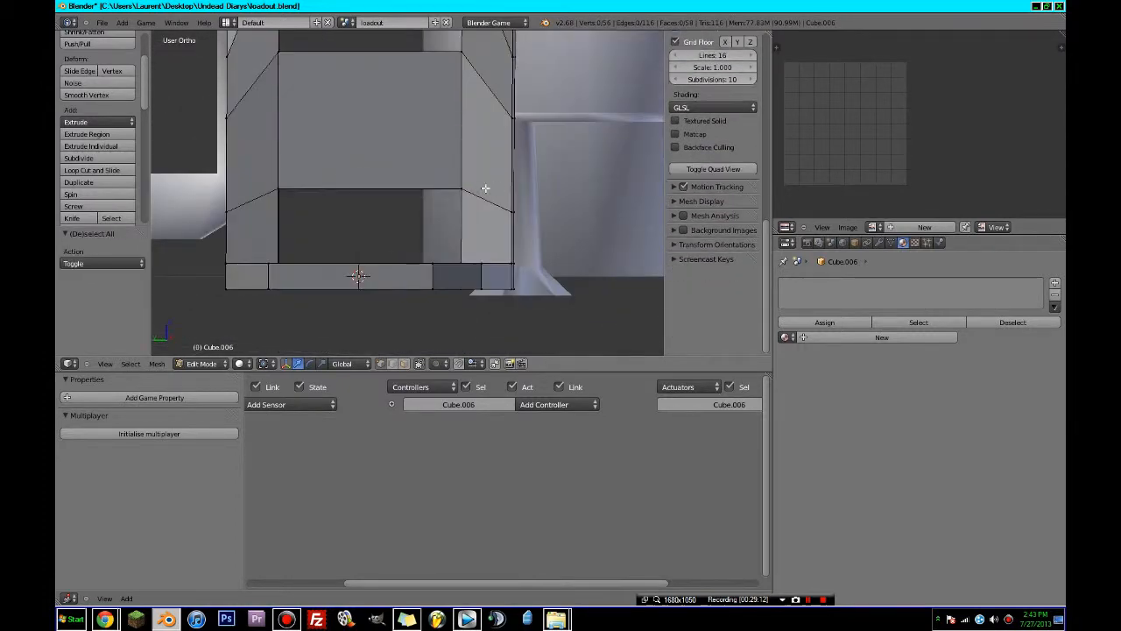
{"action": "scroll", "coordinate": [409, 218], "scroll_direction": "down", "scroll_amount": 3}
- Add a vertical loop cut through the center of the backrest's middle panel and raise it along Z into a peak
{"action": "key", "text": "a"}
{"action": "middle_click_drag", "start_coordinate": [408, 218], "coordinate": [500, 231]}
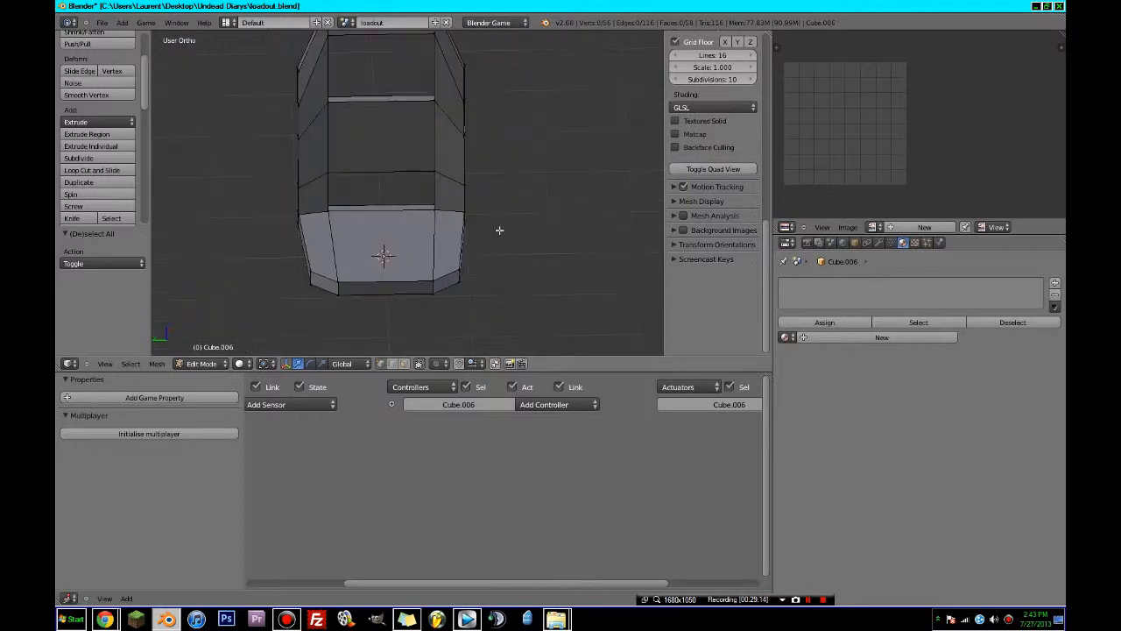
{"action": "key", "text": "ctrl+r"}
{"action": "left_click", "coordinate": [385, 178]}
{"action": "left_click", "coordinate": [388, 176]}
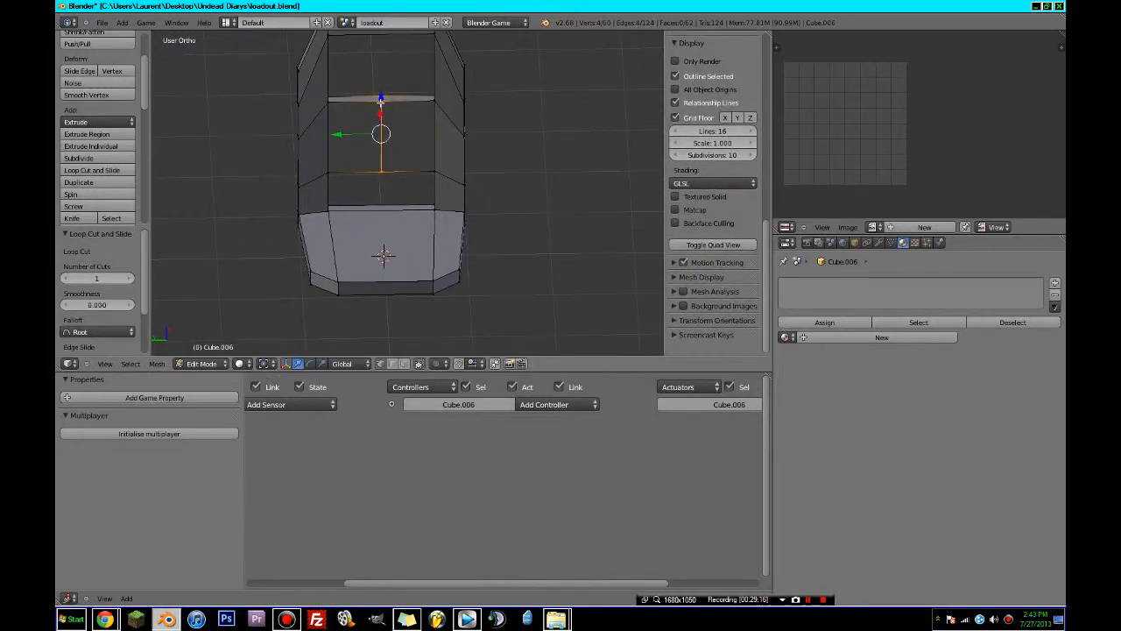
{"action": "left_click_drag", "start_coordinate": [380, 102], "coordinate": [380, 86]}
{"action": "mouse_move", "coordinate": [380, 86]}
{"action": "middle_mouse_down"}
{"action": "mouse_move", "coordinate": [325, 111]}
{"action": "mouse_move", "coordinate": [455, 105]}
{"action": "middle_mouse_up"}
- Select the backrest's outer shoulder vertices on both sides and scale them
{"action": "key", "text": "a"}
{"action": "key", "text": "c"}
{"action": "left_click", "coordinate": [446, 109]}
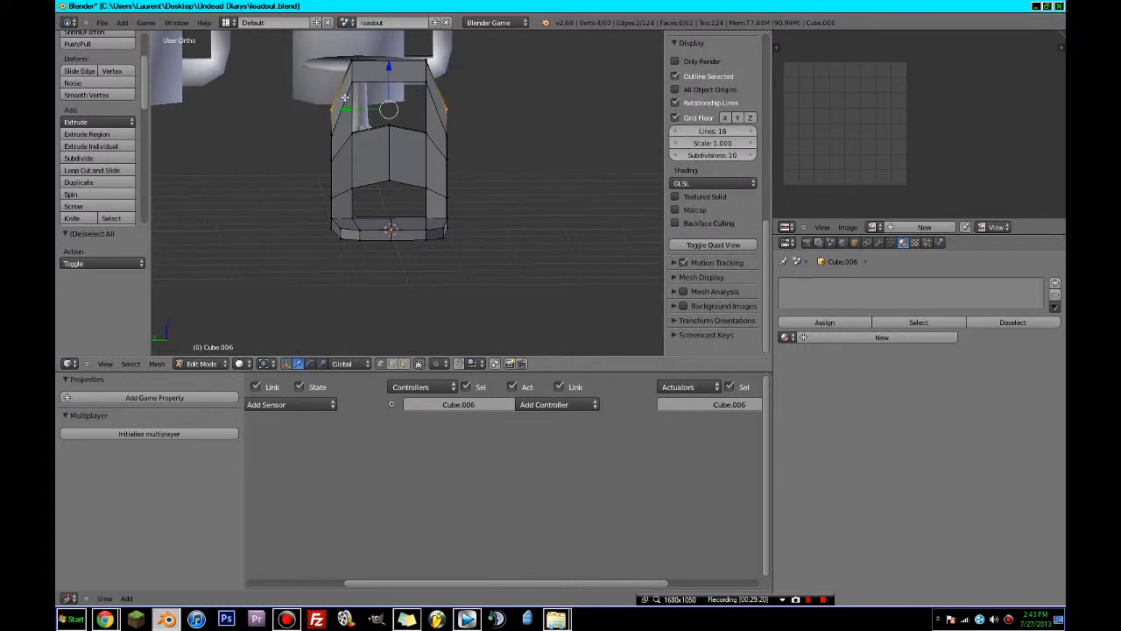
{"action": "key", "text": "s"}
{"action": "left_click", "coordinate": [498, 93]}
- Leave mesh editing and save the scene over the existing loadout.blend, checking the chair mesh in between
{"action": "key", "text": "Tab"}
{"action": "middle_click_drag", "start_coordinate": [492, 105], "coordinate": [578, 220]}
{"action": "key", "text": "ctrl+s"}
{"action": "left_click", "coordinate": [420, 175]}
{"action": "key", "text": "Tab"}
{"action": "mouse_move", "coordinate": [416, 205]}
{"action": "middle_mouse_down"}
{"action": "mouse_move", "coordinate": [413, 168]}
{"action": "mouse_move", "coordinate": [399, 169]}
{"action": "mouse_move", "coordinate": [491, 207]}
{"action": "mouse_move", "coordinate": [604, 215]}
{"action": "mouse_move", "coordinate": [430, 212]}
{"action": "mouse_move", "coordinate": [483, 168]}
{"action": "mouse_move", "coordinate": [456, 180]}
{"action": "mouse_move", "coordinate": [432, 216]}
{"action": "middle_mouse_up"}
{"action": "key", "text": "Tab"}
{"action": "key", "text": "ctrl+s"}
{"action": "left_click", "coordinate": [430, 211]}
- Return to editing the chair mesh with nothing selected
{"action": "left_click", "coordinate": [79, 113]}
{"action": "key", "text": "Tab"}
{"action": "key", "text": "a"}
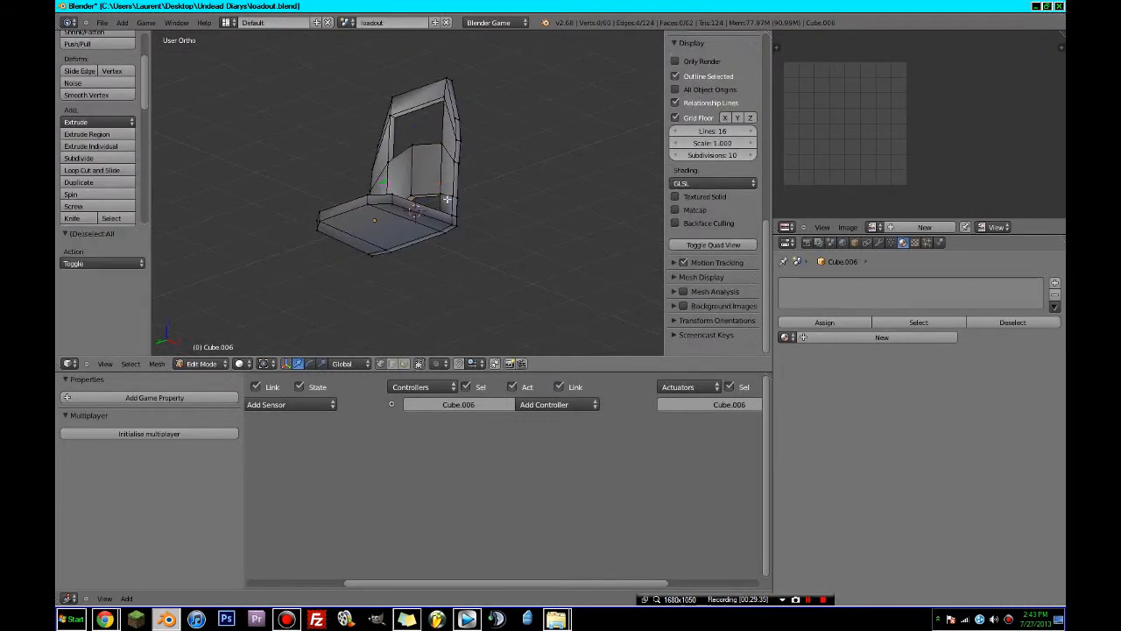
- Snap the 3D cursor to the chair's origin and add a cube there inside the same mesh
{"action": "key", "text": "Tab"}
{"action": "key", "text": "shift+s"}
{"action": "left_click", "coordinate": [436, 206]}
{"action": "key", "text": "Tab"}
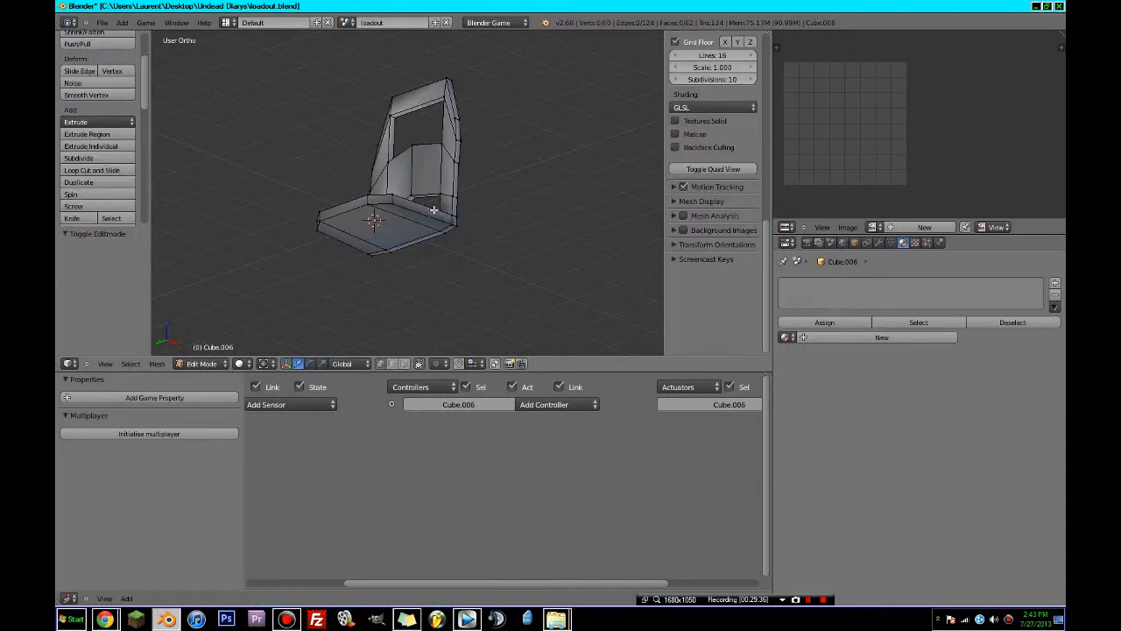
{"action": "key", "text": "shift+a"}
{"action": "left_click", "coordinate": [418, 217]}
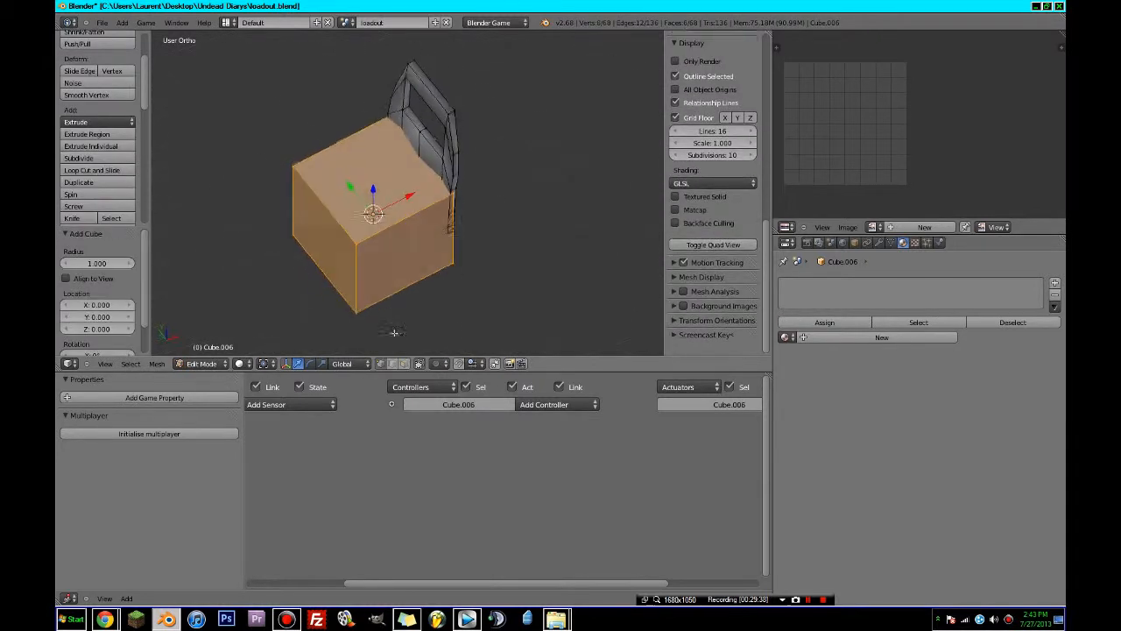
- Select the two lower vertices on the cube's front side and merge them at their center
{"action": "key", "text": "z"}
{"action": "key", "text": "c"}
{"action": "middle_click_drag", "start_coordinate": [463, 237], "coordinate": [383, 122]}
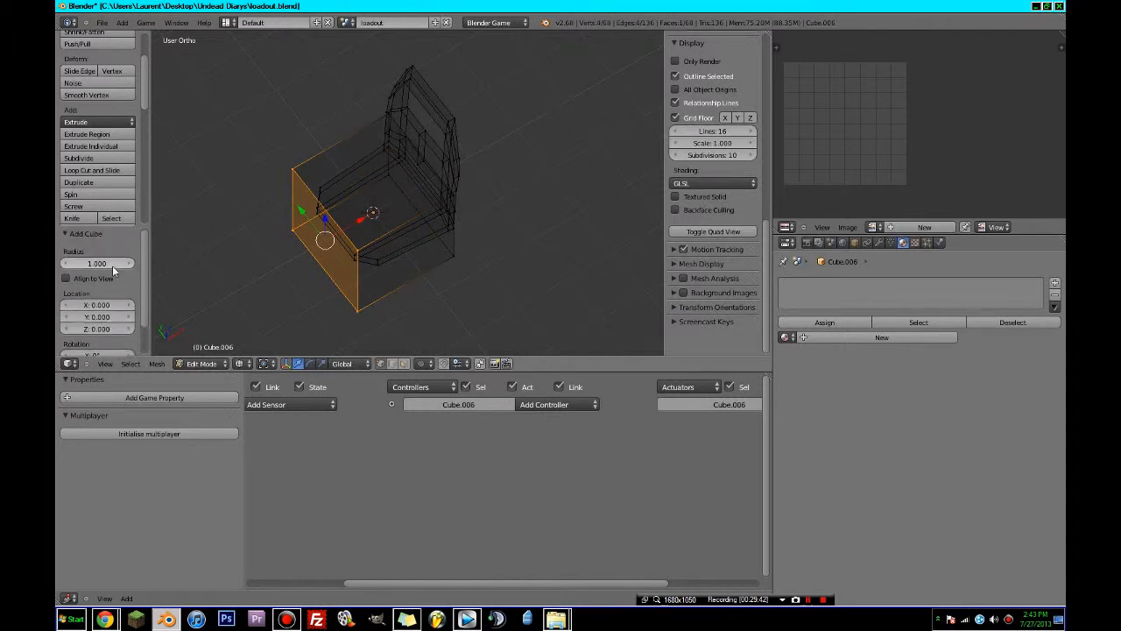
{"action": "middle_click_drag", "start_coordinate": [304, 174], "coordinate": [371, 260]}
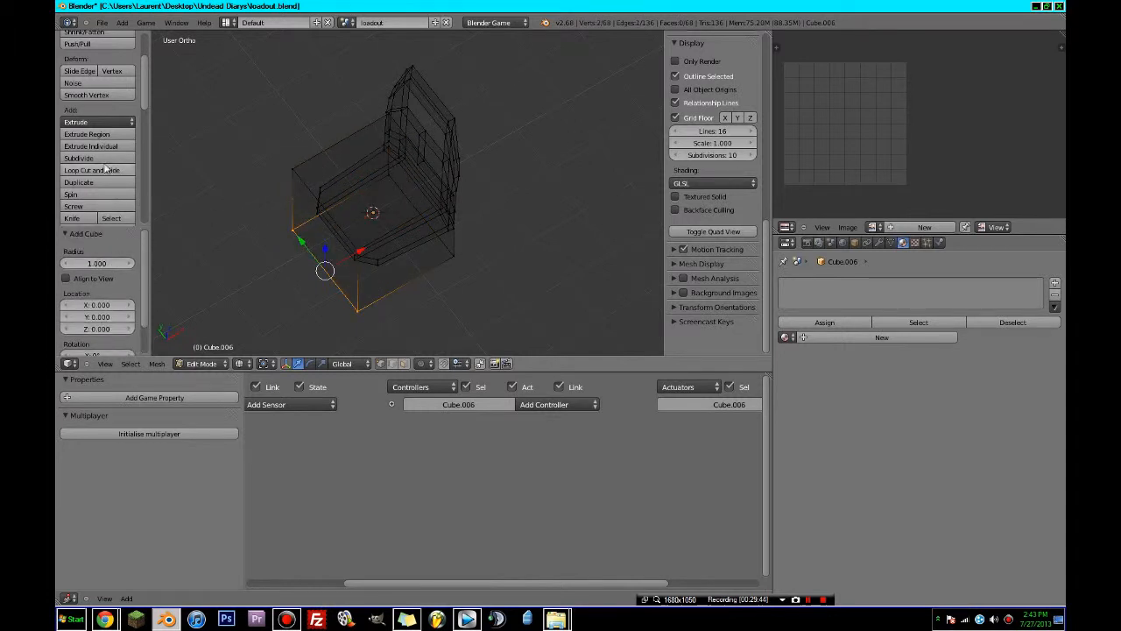
{"action": "scroll", "coordinate": [110, 184], "scroll_direction": "down", "scroll_amount": 5}
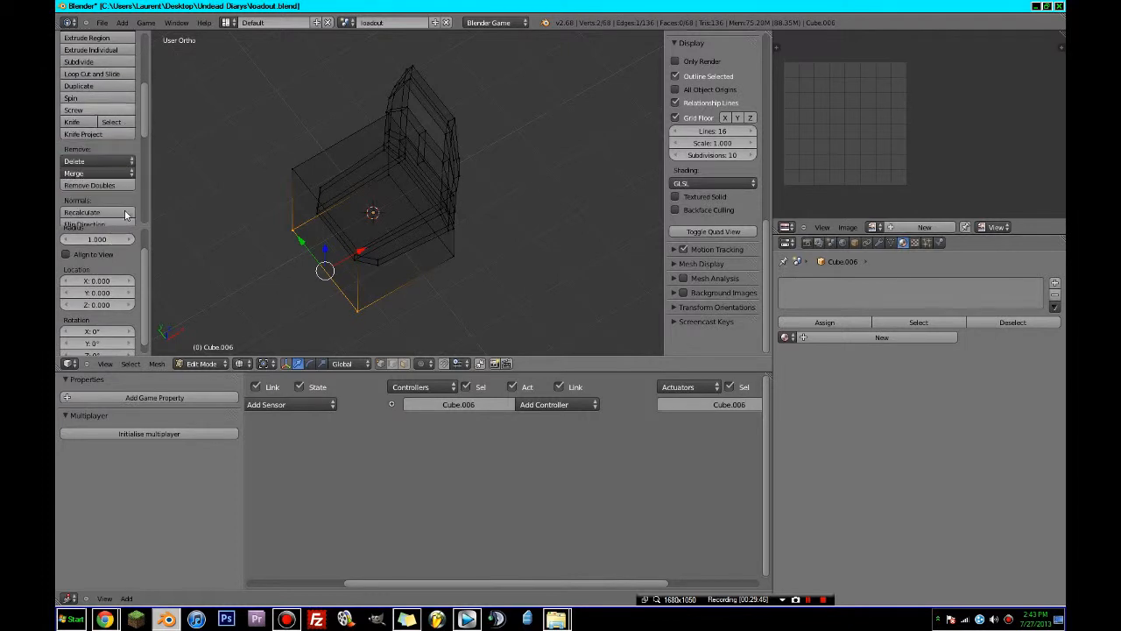
{"action": "left_click", "coordinate": [107, 174]}
{"action": "left_click", "coordinate": [100, 182]}
- Merge the cube's two upper front vertices at their center to complete a triangular prism
{"action": "key", "text": "z"}
{"action": "middle_click_drag", "start_coordinate": [327, 213], "coordinate": [325, 180]}
{"action": "right_click", "coordinate": [326, 181], "text": "shift"}
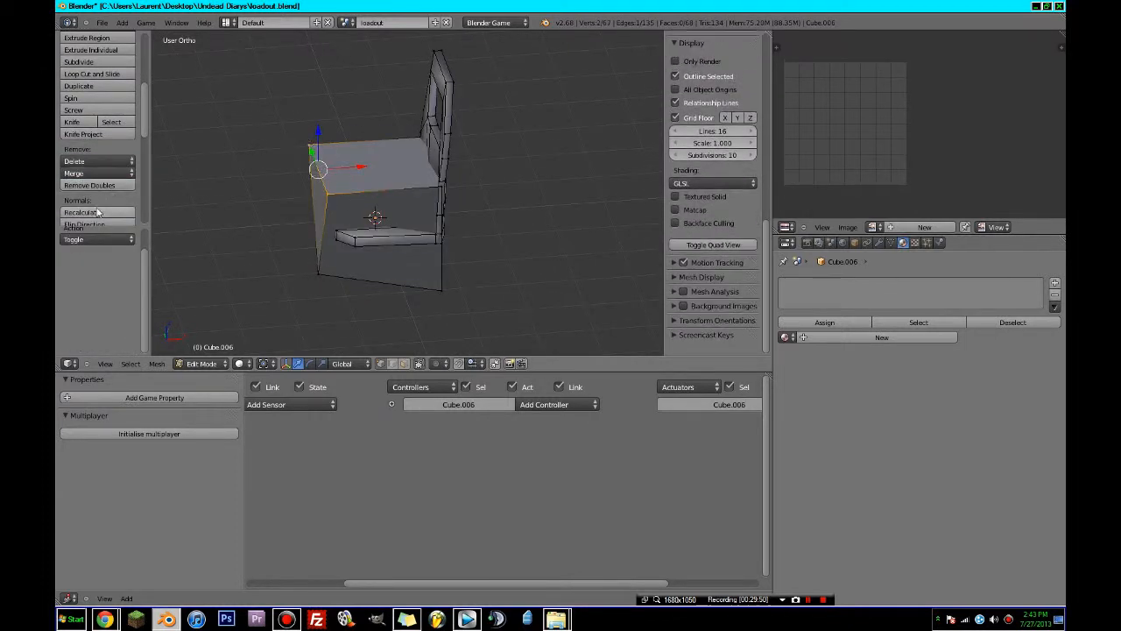
{"action": "left_click", "coordinate": [98, 173]}
{"action": "left_click", "coordinate": [99, 180]}
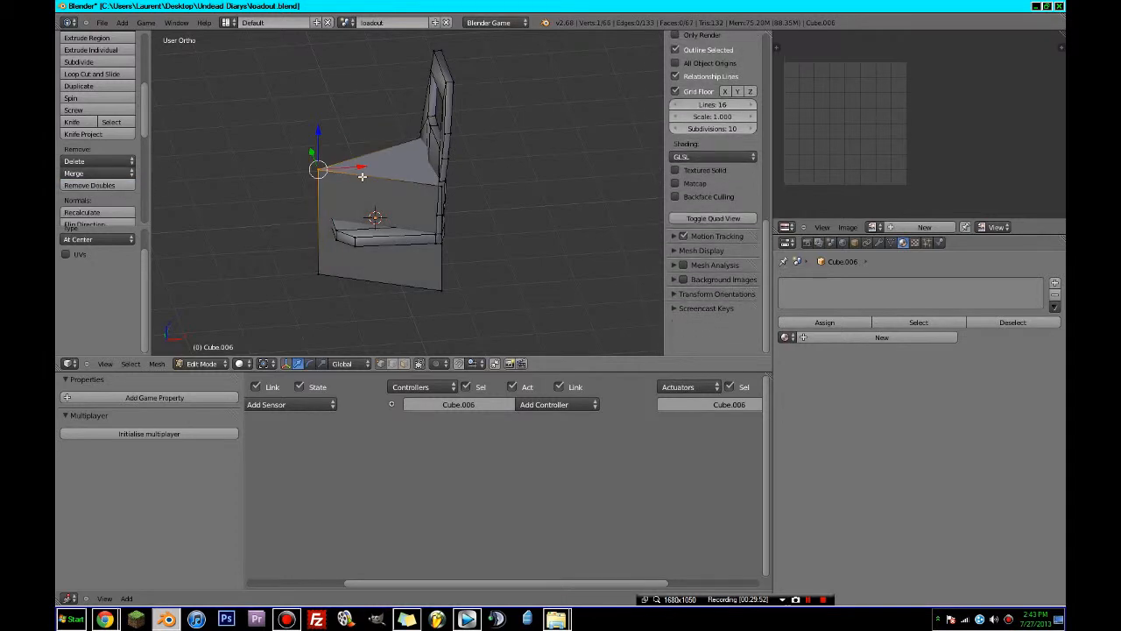
- Scale the whole prism down to leg thickness and move it about -0.612 along X to the middle of the seat's front edge
{"action": "key", "text": "l"}
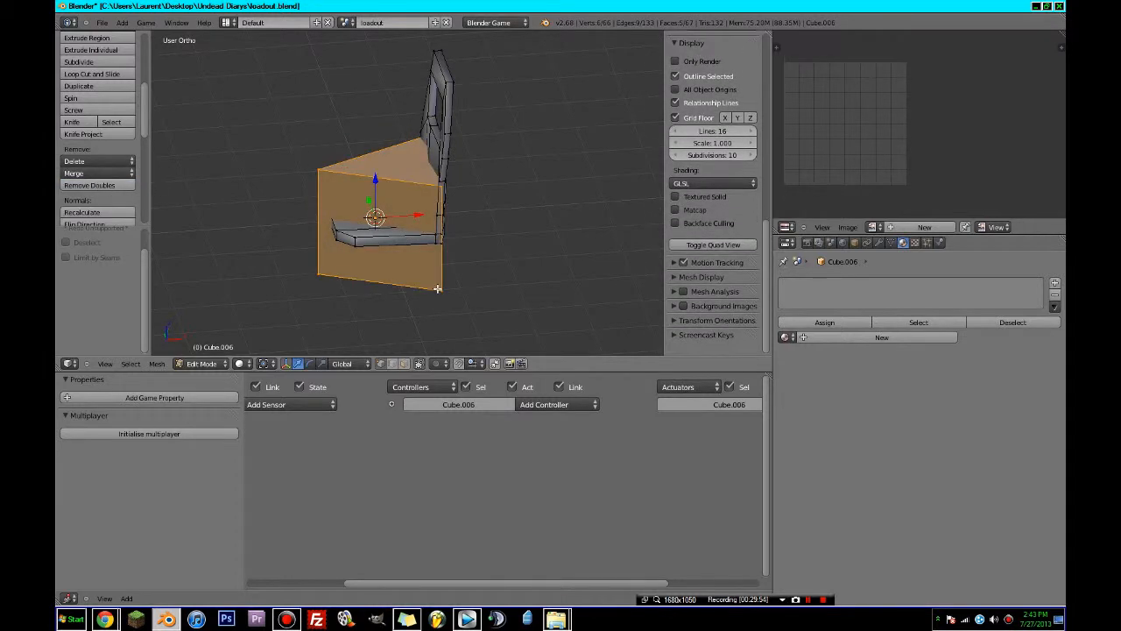
{"action": "key", "text": "KP_7"}
{"action": "key", "text": "s"}
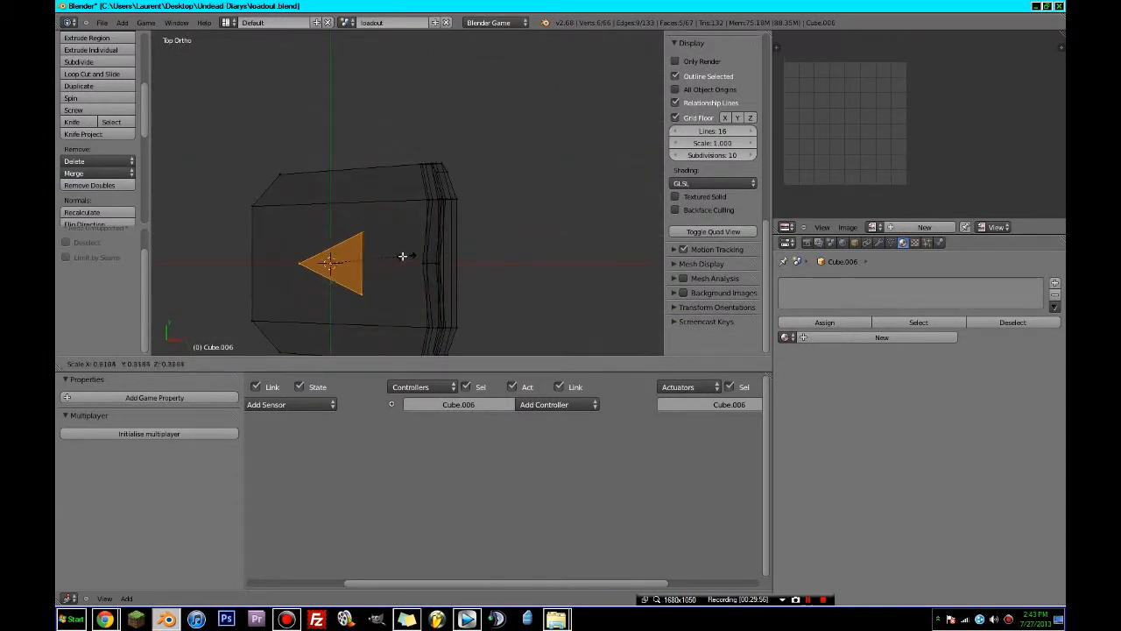
{"action": "left_click", "coordinate": [338, 261]}
{"action": "key", "text": "g"}
{"action": "left_click", "coordinate": [290, 258]}
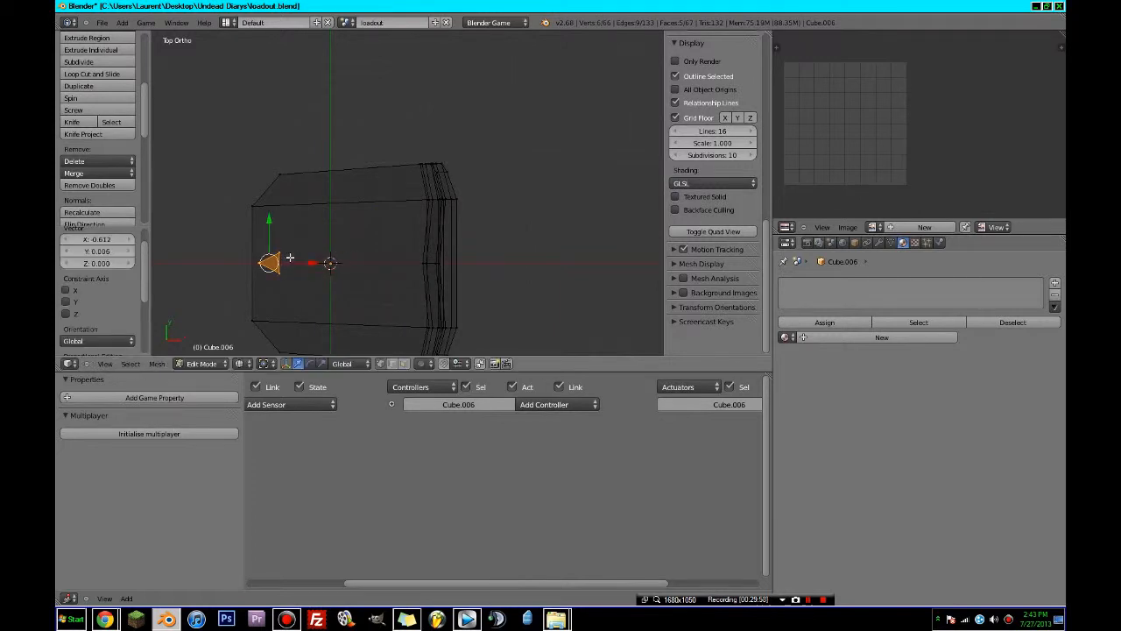
- Duplicate the small prism to one rear corner of the seat, then duplicate that copy about -1.603 along Y to the opposite rear corner
{"action": "key", "text": "shift+d"}
{"action": "left_click", "coordinate": [470, 183]}
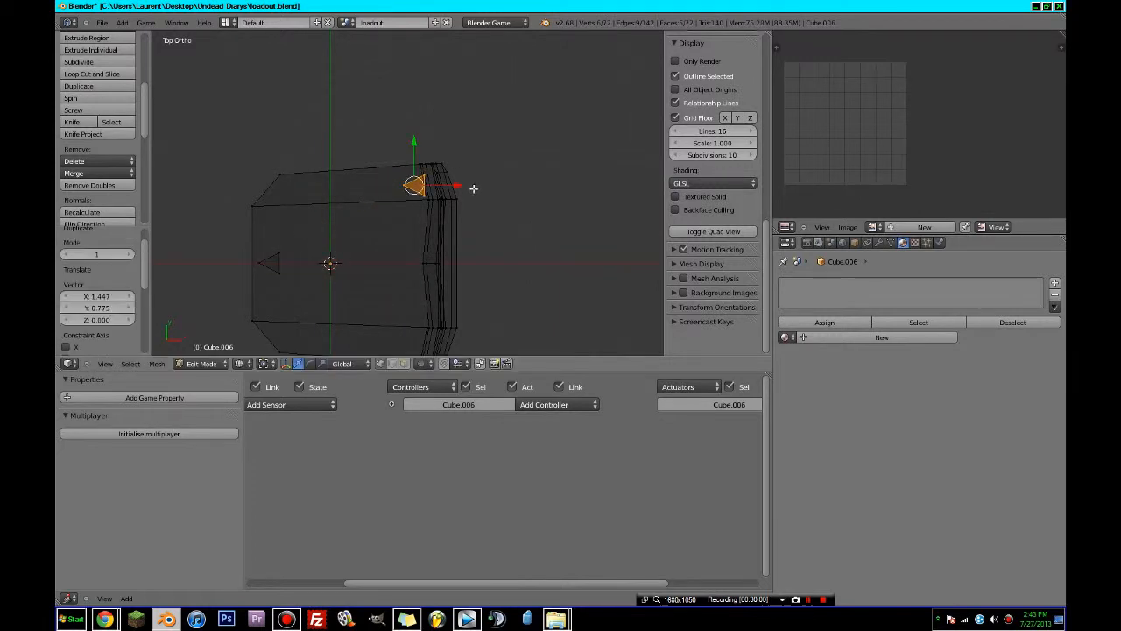
{"action": "middle_click_drag", "start_coordinate": [470, 183], "coordinate": [411, 141], "text": "shift"}
{"action": "key", "text": "g"}
{"action": "left_click", "coordinate": [409, 297]}
- Select all three leg prisms and move them down about 0.144 along Z beneath the seat
{"action": "key", "text": "KP_1"}
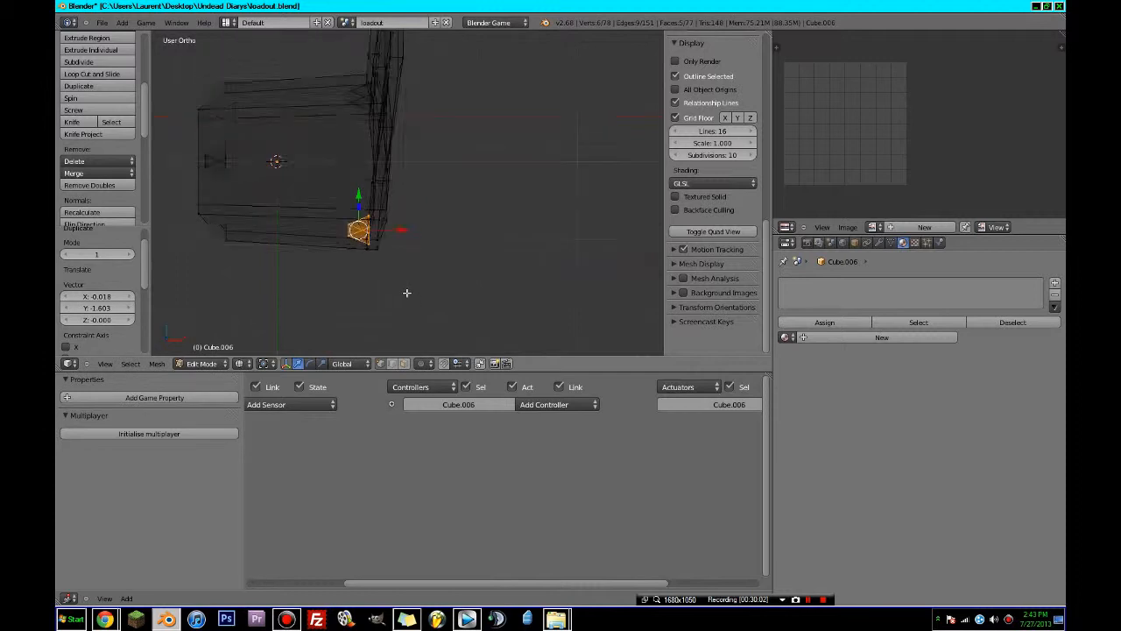
{"action": "key", "text": "KP_2"}
{"action": "key", "text": "KP_2"}
{"action": "key", "text": "KP_2"}
{"action": "key", "text": "KP_2"}
{"action": "key", "text": "KP_2"}
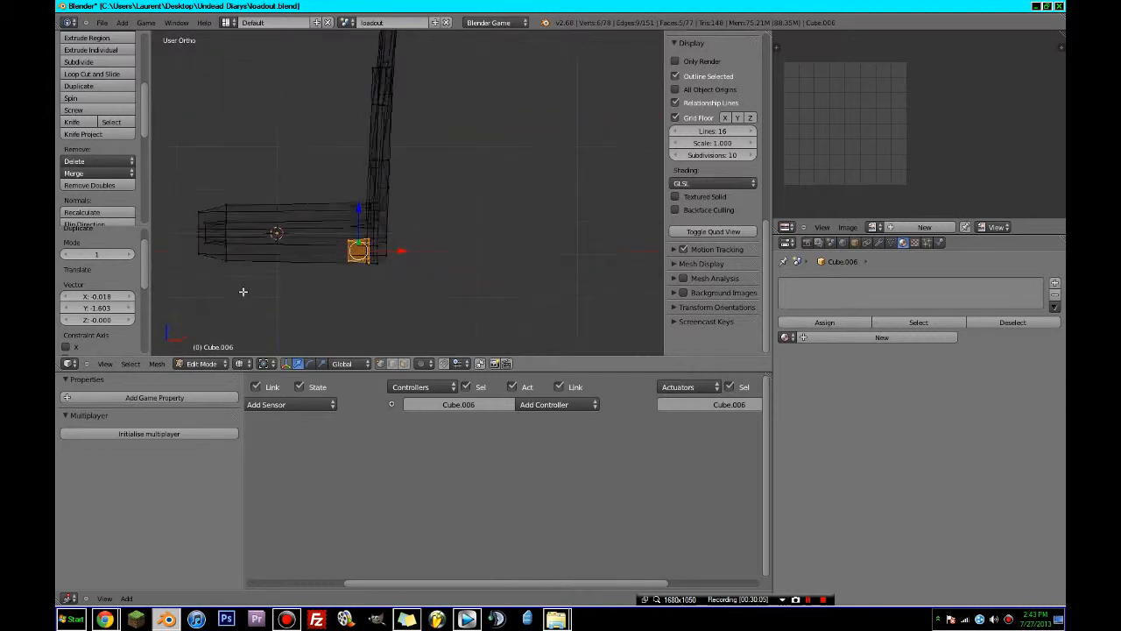
{"action": "key", "text": "shift+l"}
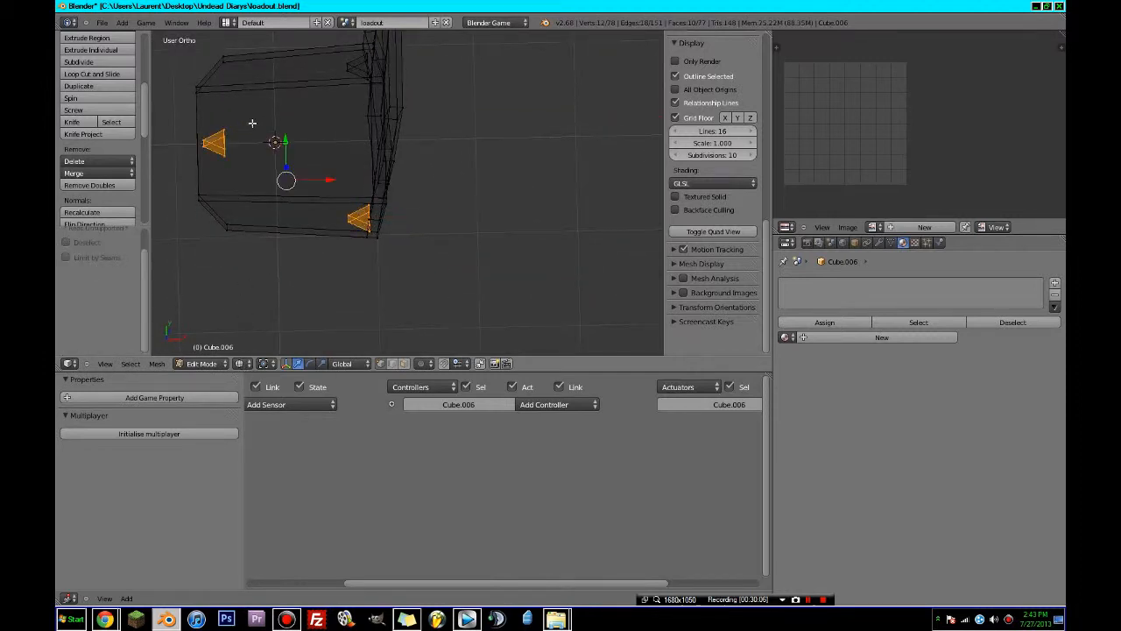
{"action": "key", "text": "KP_1"}
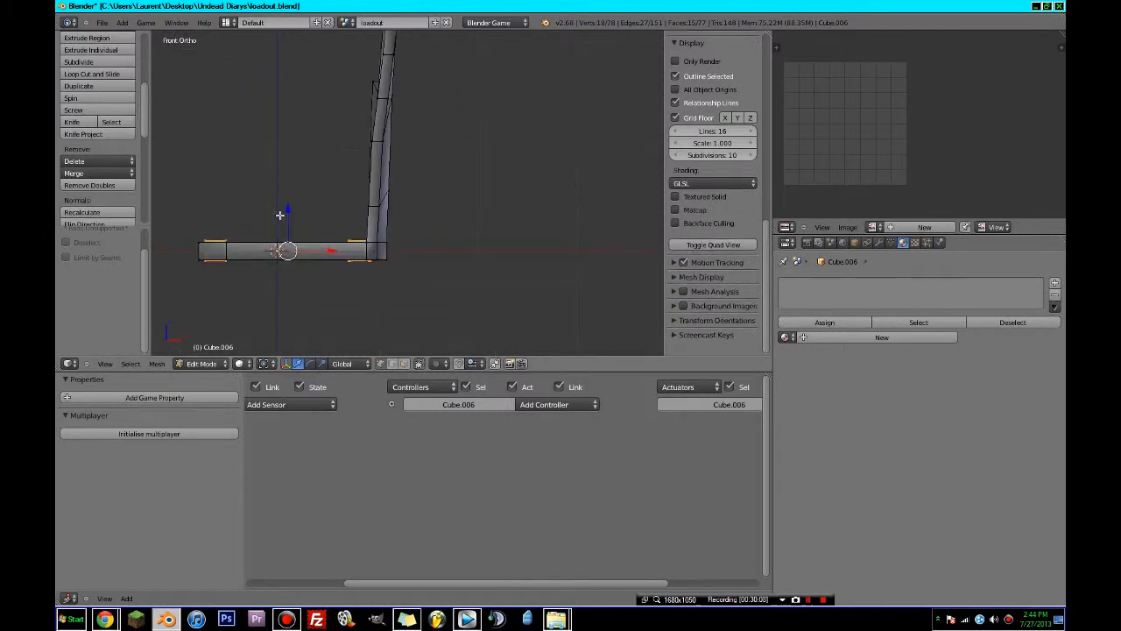
{"action": "key", "text": "g"}
{"action": "key", "text": "z"}
{"action": "left_click", "coordinate": [303, 241]}
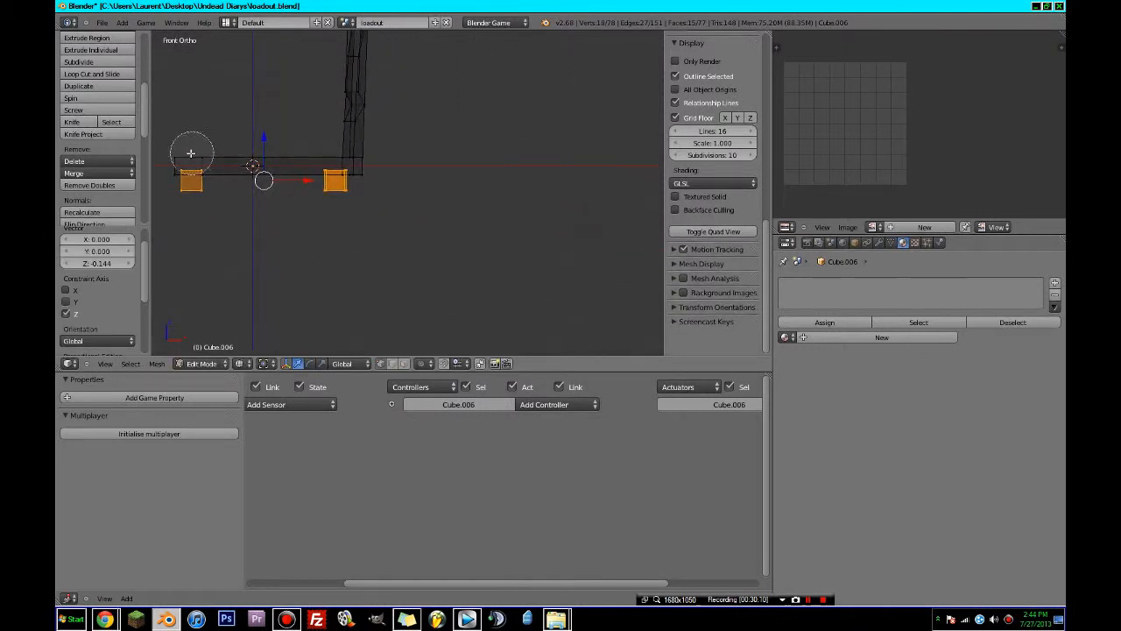
- Extrude the bottom faces of the three legs downward and lower them about another 0.403 along Z
{"action": "middle_click_drag", "start_coordinate": [190, 153], "coordinate": [325, 158]}
{"action": "right_click", "coordinate": [325, 158]}
{"action": "key", "text": "e"}
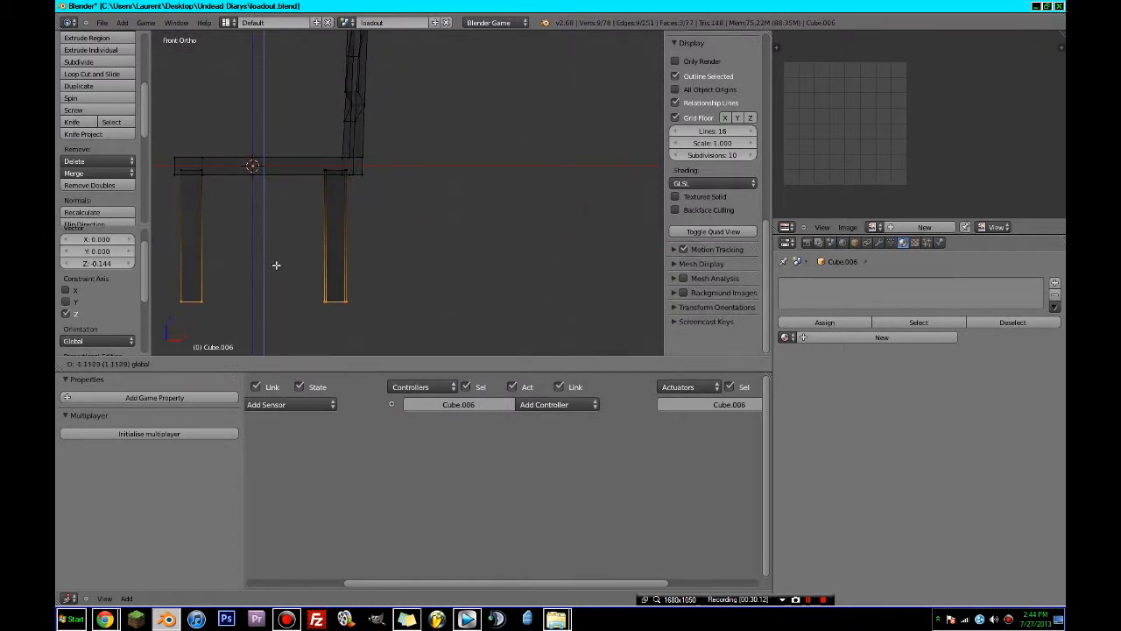
{"action": "left_click", "coordinate": [275, 267]}
{"action": "scroll", "coordinate": [275, 278], "scroll_direction": "down", "scroll_amount": 5}
{"action": "key", "text": "g"}
{"action": "key", "text": "z"}
{"action": "left_click", "coordinate": [350, 219]}
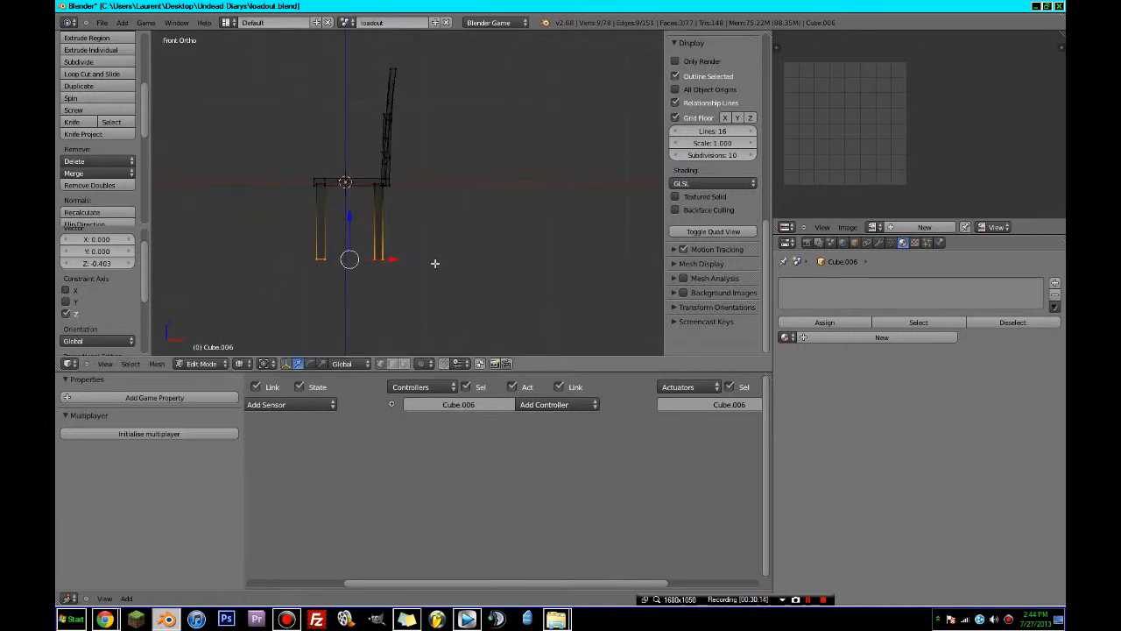
{"action": "key", "text": "alt+s"}
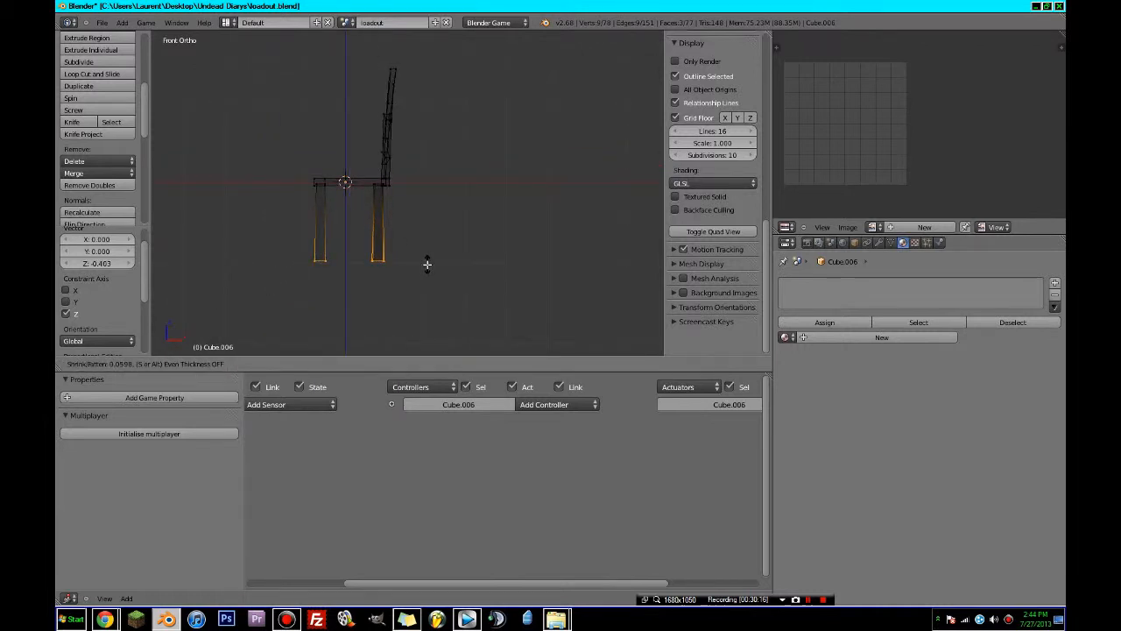
{"action": "right_click", "coordinate": [427, 264]}
- Examine the chair's overall shape and leg proportions in solid shading from several angles
{"action": "middle_click_drag", "start_coordinate": [427, 265], "coordinate": [522, 260]}
{"action": "key", "text": "Tab"}
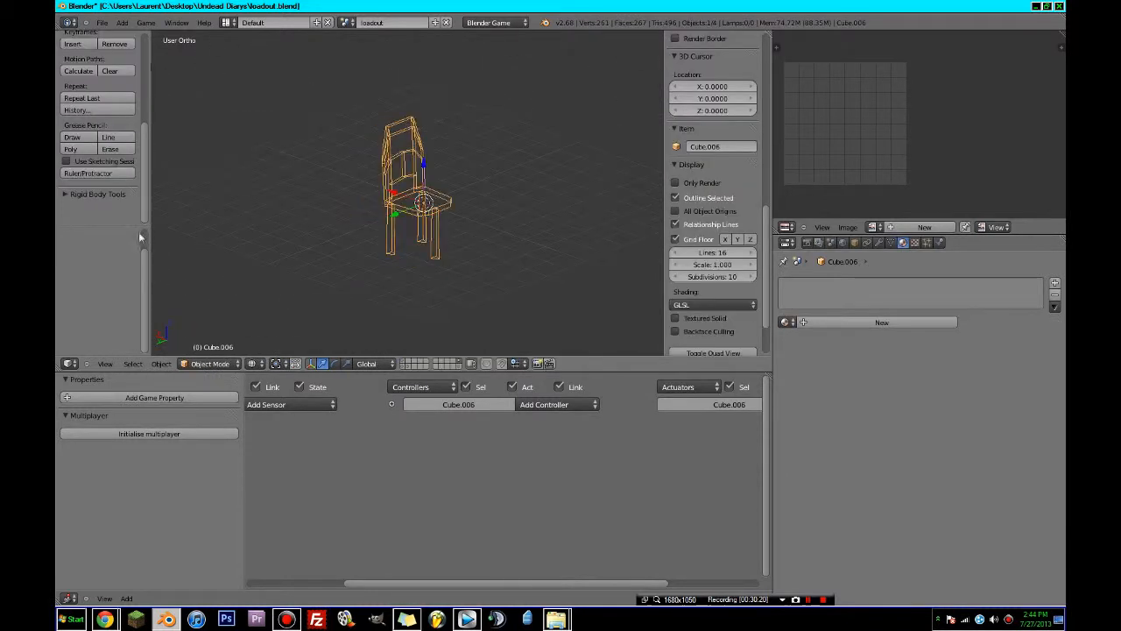
{"action": "key", "text": "z"}
{"action": "mouse_move", "coordinate": [403, 284]}
{"action": "middle_mouse_down"}
{"action": "mouse_move", "coordinate": [293, 264]}
{"action": "mouse_move", "coordinate": [371, 270]}
{"action": "mouse_move", "coordinate": [451, 252]}
{"action": "middle_mouse_up"}
{"action": "key", "text": "KP_1"}
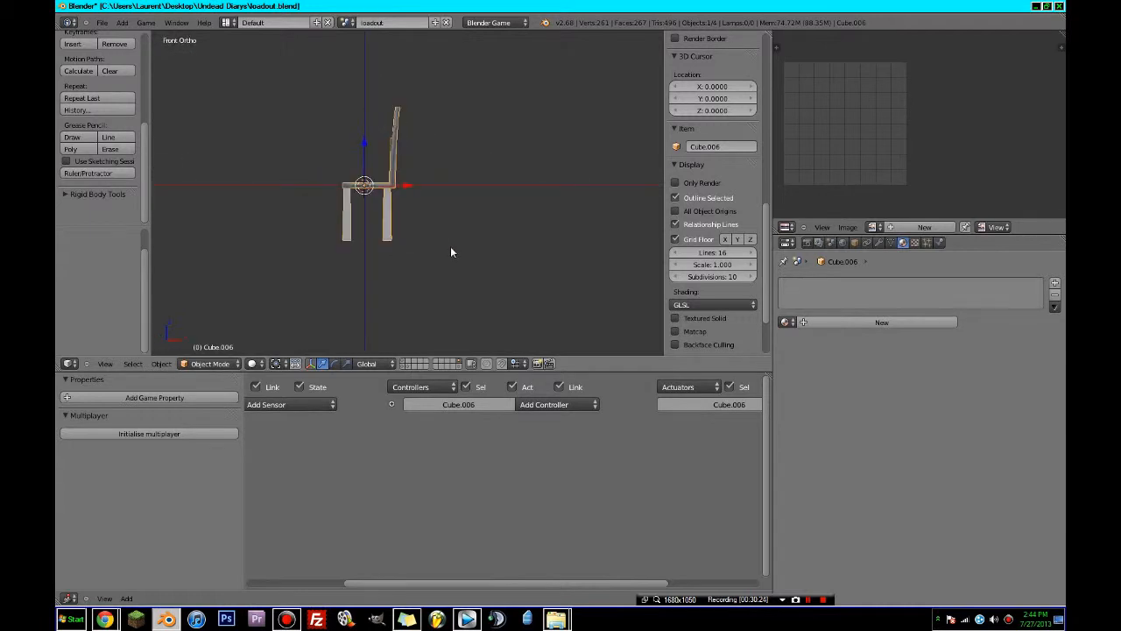
{"action": "key", "text": "Tab"}
{"action": "key", "text": "Tab"}
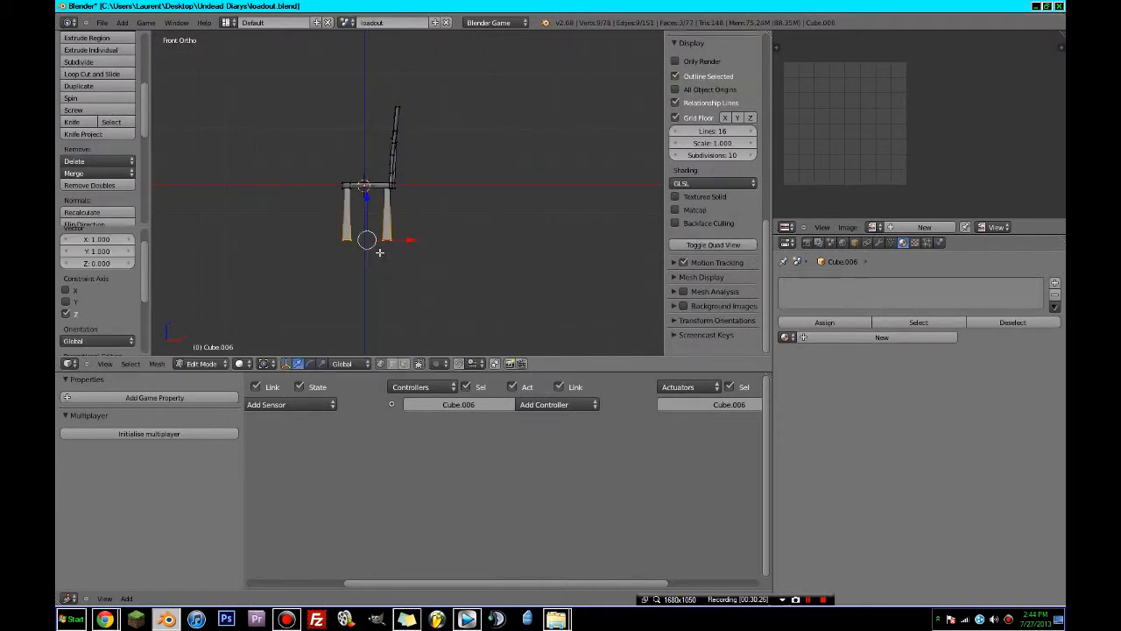
{"action": "middle_click_drag", "start_coordinate": [380, 252], "coordinate": [505, 293]}
{"action": "scroll", "coordinate": [97, 131], "scroll_direction": "up", "scroll_amount": 3}
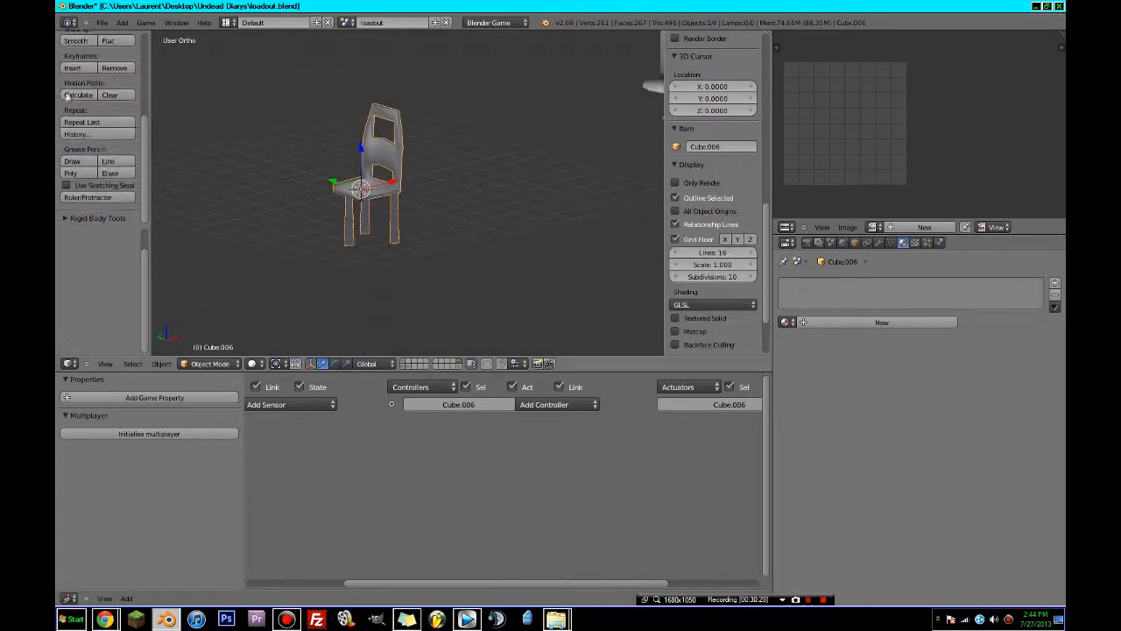
{"action": "middle_click_drag", "start_coordinate": [412, 228], "coordinate": [630, 185]}
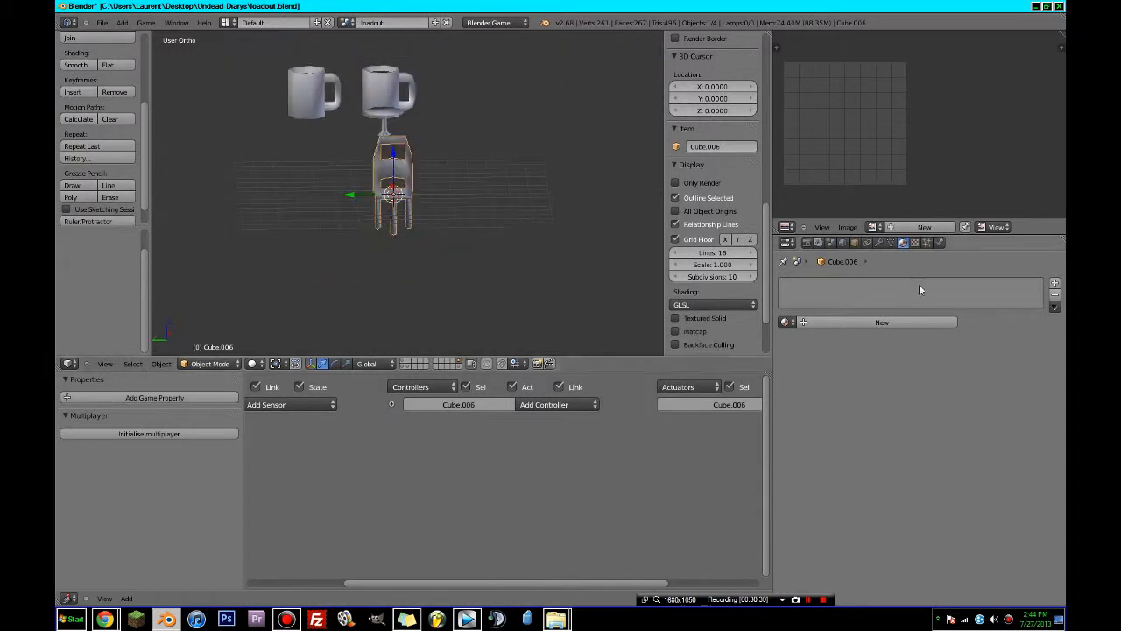
- Assign the existing seamless_wood material to the chair and display the viewport with textured shading
{"action": "left_click", "coordinate": [787, 323]}
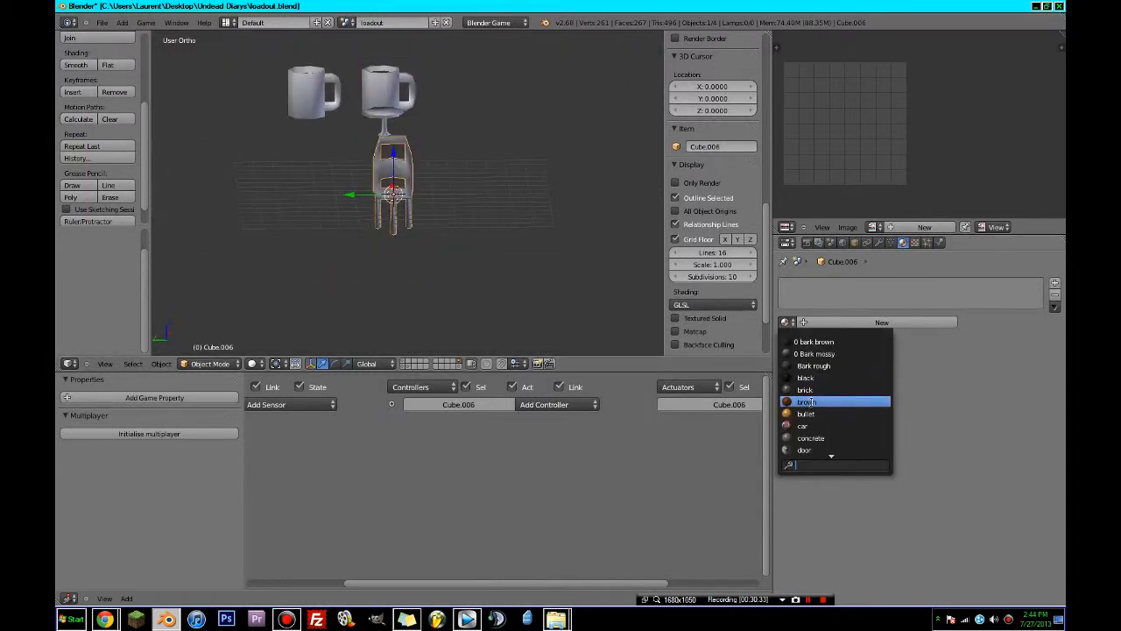
{"action": "type", "text": "se"}
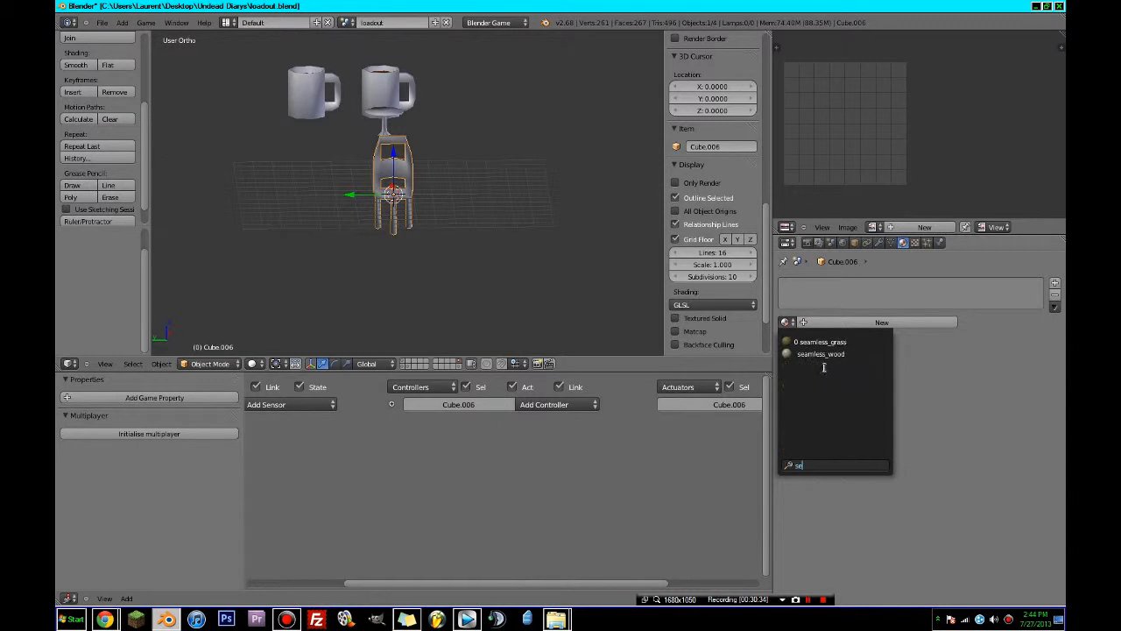
{"action": "left_click", "coordinate": [821, 353]}
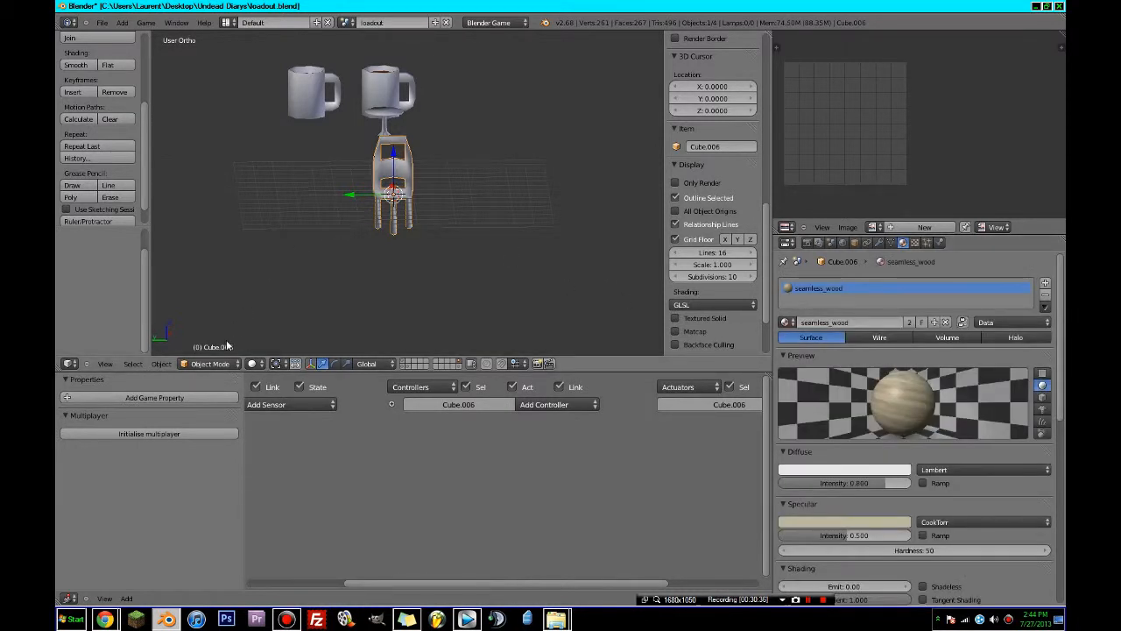
{"action": "left_click", "coordinate": [251, 363]}
{"action": "left_click", "coordinate": [267, 316]}
- Unwrap the entire chair mesh with Smart UV Project, using an angle limit of 66 and an island margin of 0
{"action": "key", "text": "Tab"}
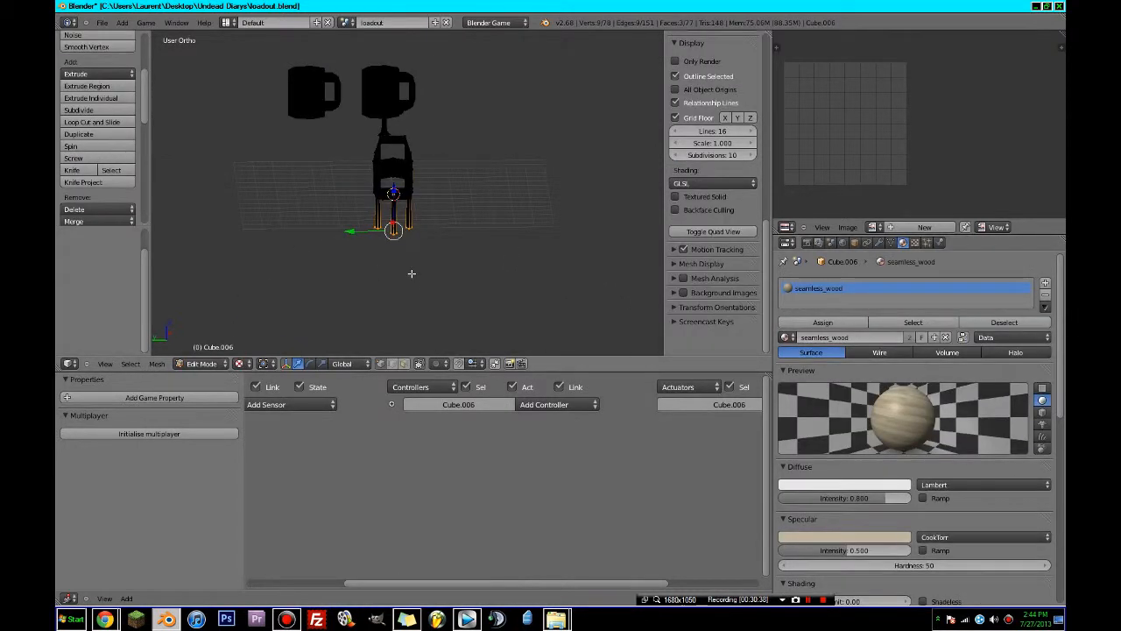
{"action": "key", "text": "u"}
{"action": "left_click", "coordinate": [412, 273]}
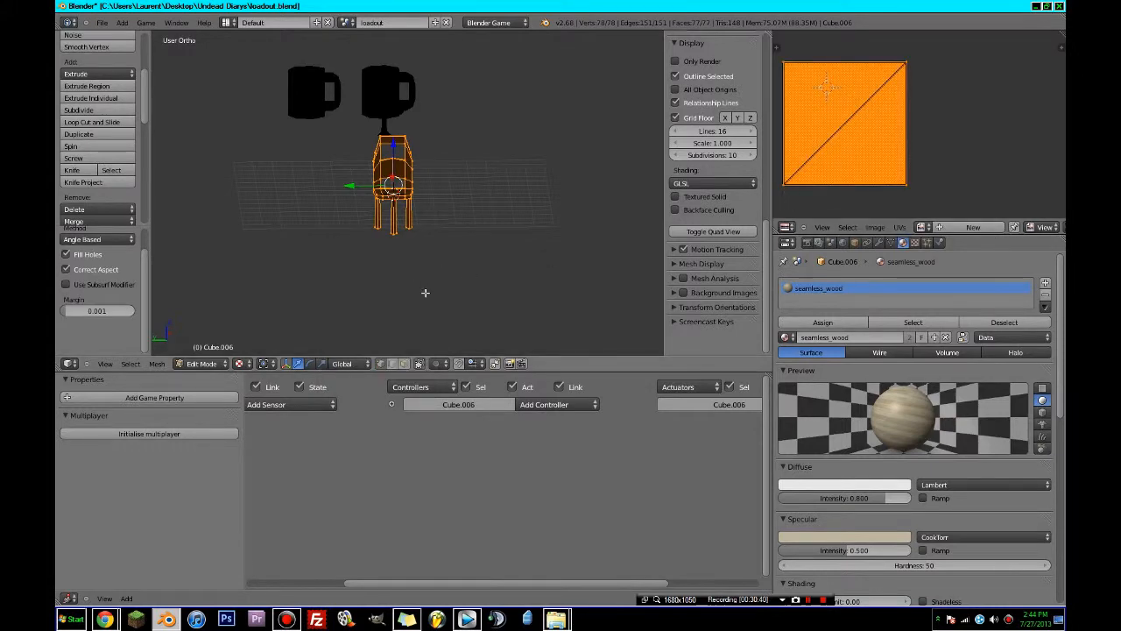
{"action": "key", "text": "u"}
{"action": "left_click", "coordinate": [399, 304]}
{"action": "left_click", "coordinate": [417, 364]}
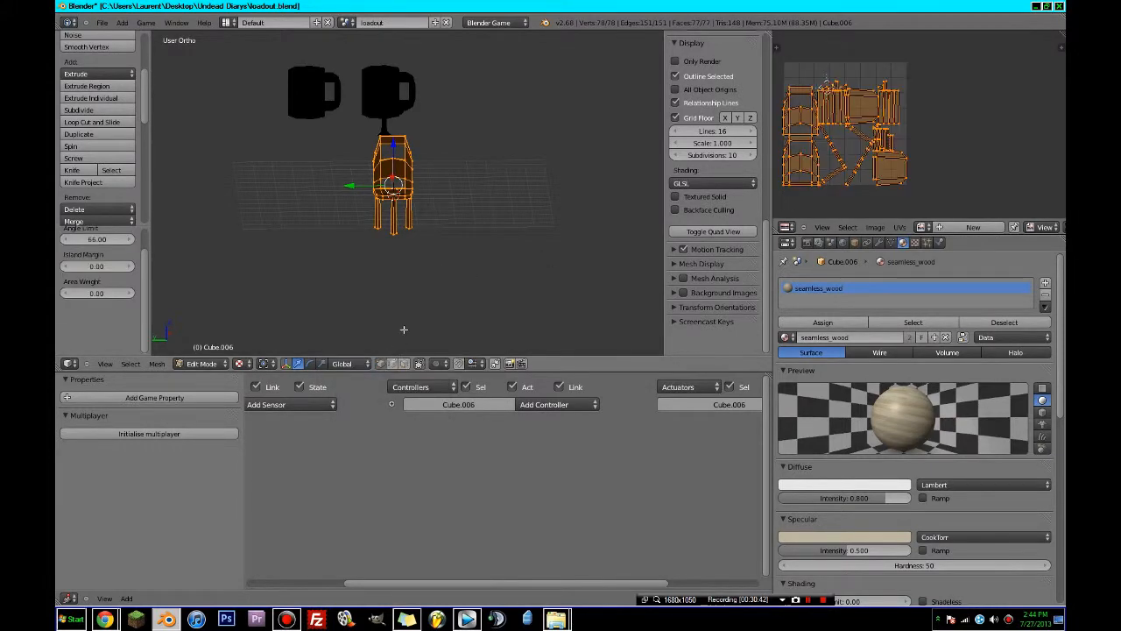
{"action": "key", "text": "Tab"}
{"action": "key", "text": "Tab"}
{"action": "scroll", "coordinate": [397, 272], "scroll_direction": "up", "scroll_amount": 5}
{"action": "middle_click_drag", "start_coordinate": [397, 272], "coordinate": [369, 279]}
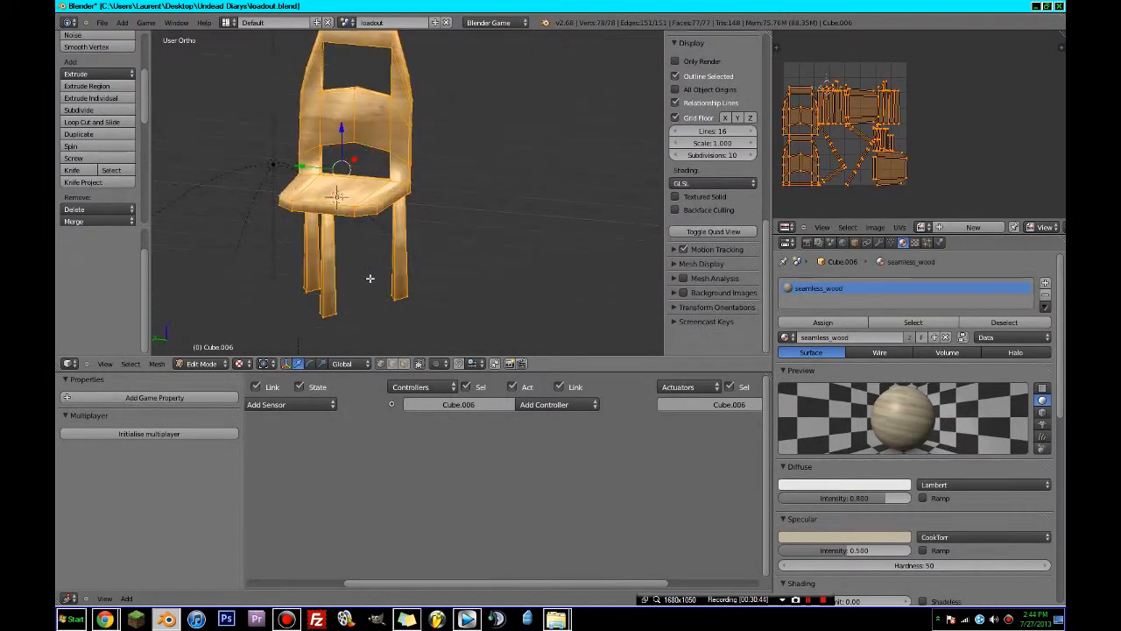
{"action": "scroll", "coordinate": [370, 279], "scroll_direction": "up", "scroll_amount": 5}
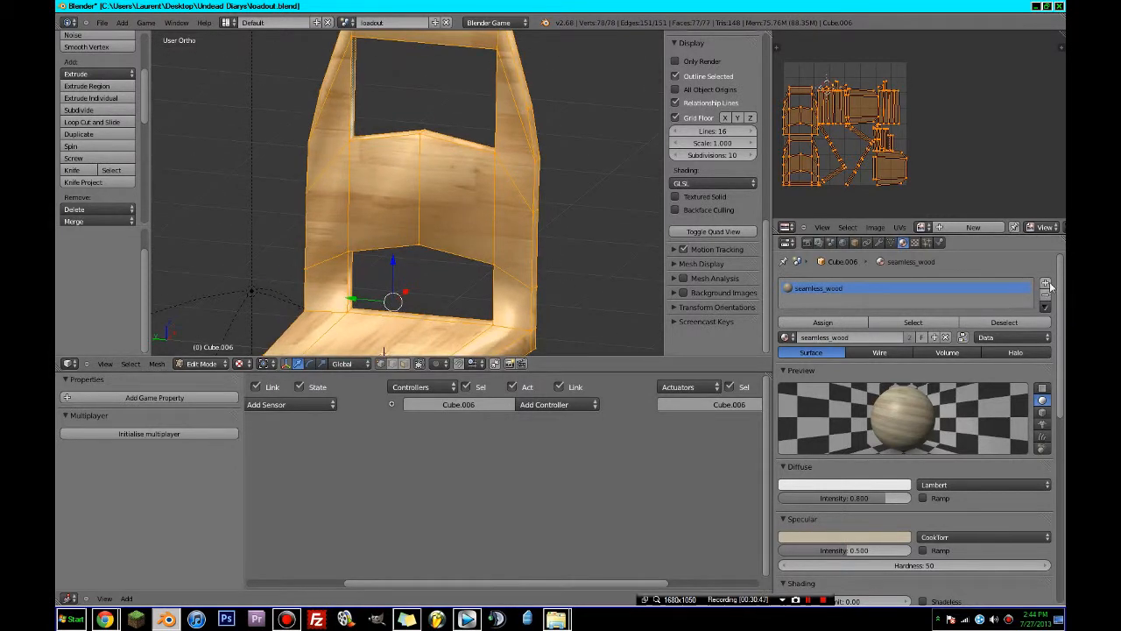
- Add a second material slot to the chair and give it the existing brown material
{"action": "left_click", "coordinate": [1046, 285]}
{"action": "left_click", "coordinate": [785, 337]}
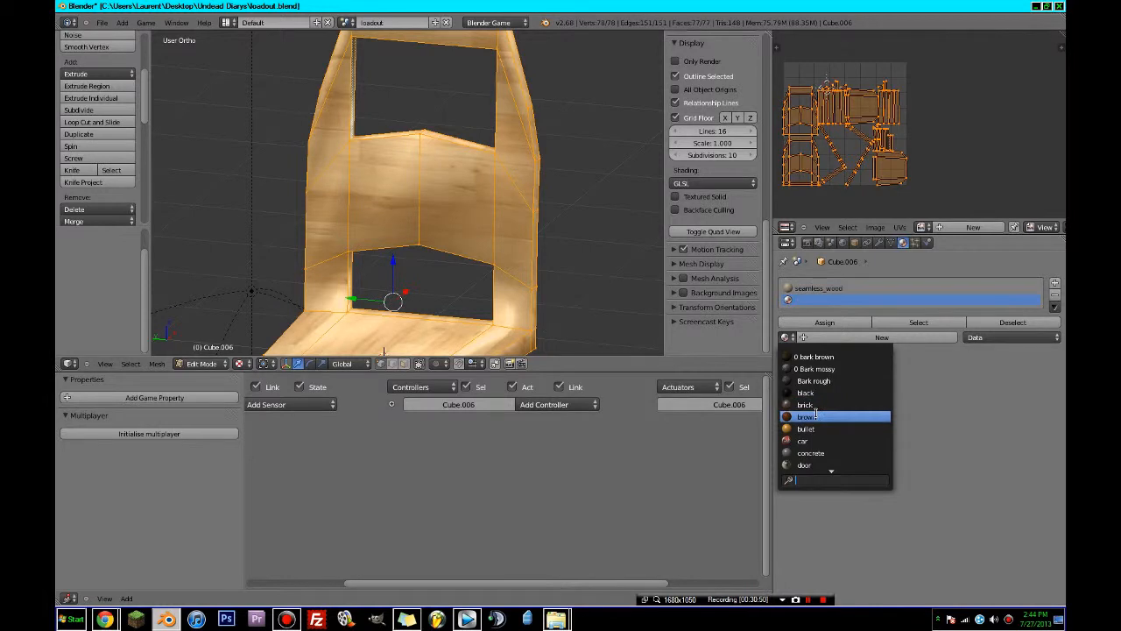
{"action": "left_click", "coordinate": [815, 415]}
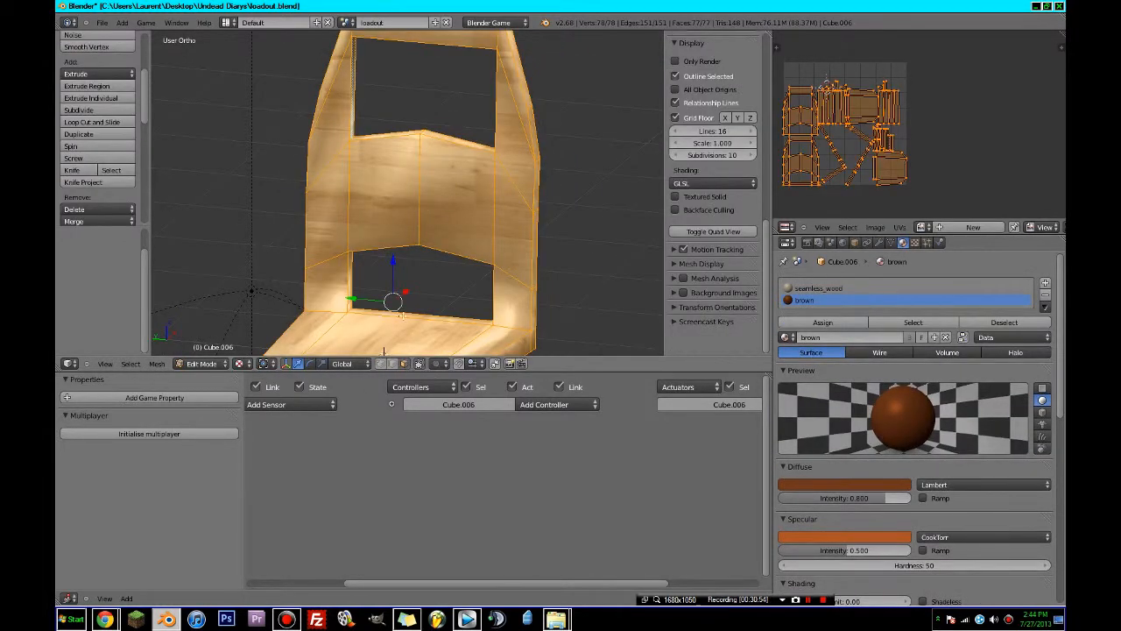
- Extrude the chair seat's top faces upward by about 0.104
{"action": "right_click", "coordinate": [383, 196]}
{"action": "right_click", "coordinate": [466, 224], "text": "shift"}
{"action": "scroll", "coordinate": [447, 238], "scroll_direction": "down", "scroll_amount": 3}
{"action": "middle_click_drag", "start_coordinate": [445, 240], "coordinate": [382, 263]}
{"action": "right_click", "coordinate": [370, 318], "text": "shift"}
{"action": "right_click", "coordinate": [398, 302], "text": "shift"}
{"action": "right_click", "coordinate": [461, 310], "text": "shift"}
{"action": "scroll", "coordinate": [461, 315], "scroll_direction": "down", "scroll_amount": 2}
{"action": "scroll", "coordinate": [385, 200], "scroll_direction": "up", "scroll_amount": 2}
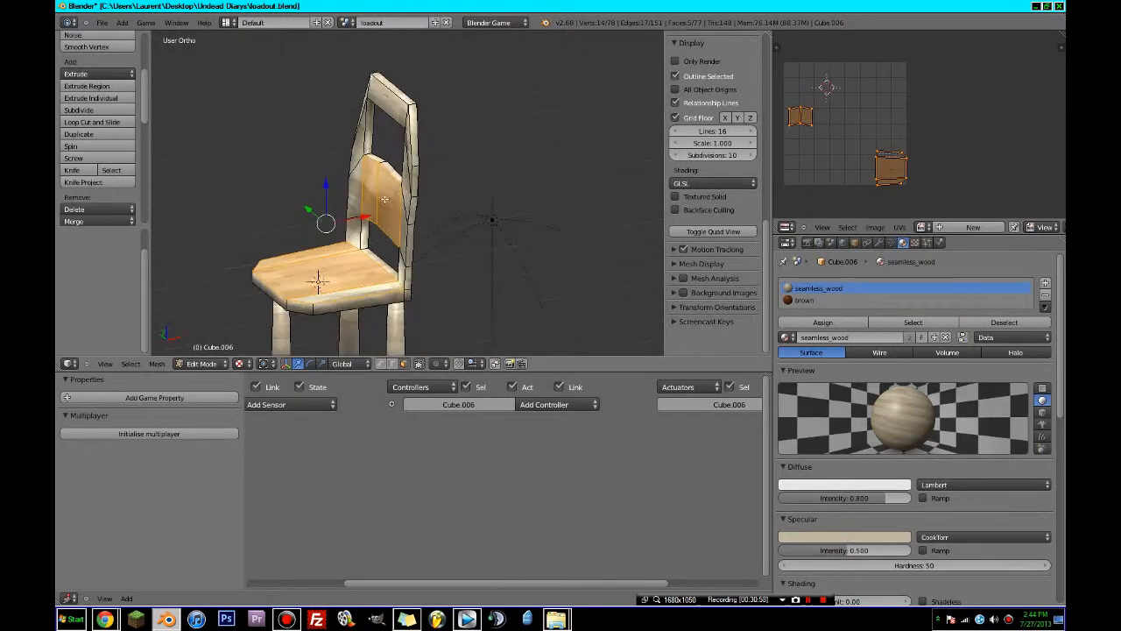
{"action": "right_click", "coordinate": [384, 200], "text": "shift"}
{"action": "right_click", "coordinate": [391, 195], "text": "shift"}
{"action": "key", "text": "KP_1"}
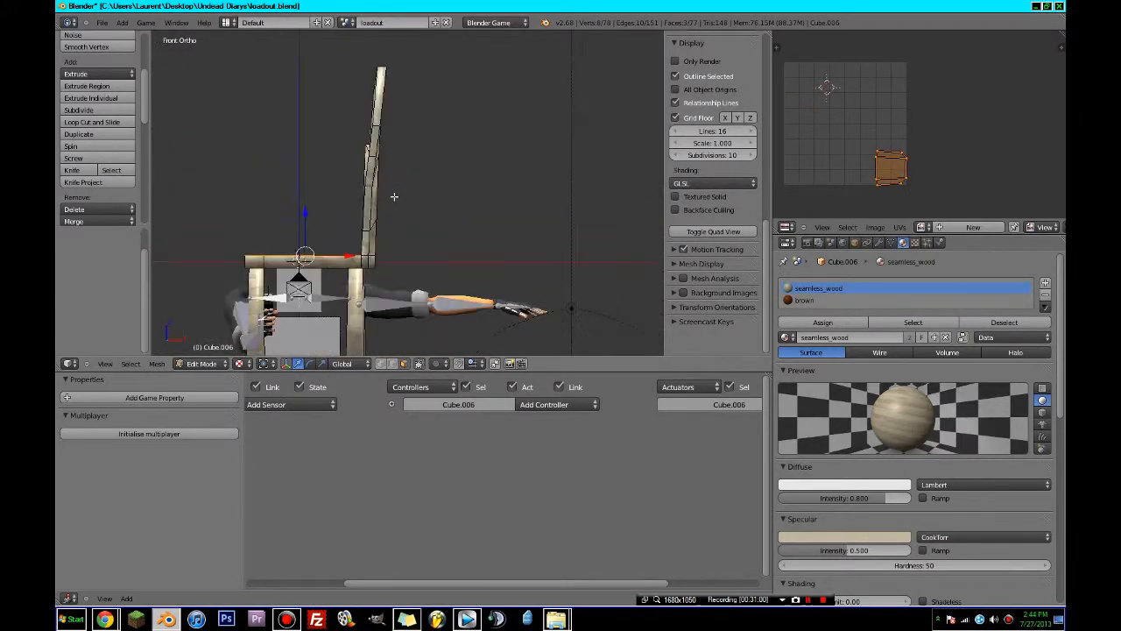
{"action": "key", "text": "e"}
{"action": "left_click", "coordinate": [315, 221]}
- Scale the extruded seat top to about 0.864 and adjust its height along Z to form a bevelled cushion
{"action": "middle_click_drag", "start_coordinate": [315, 220], "coordinate": [450, 268]}
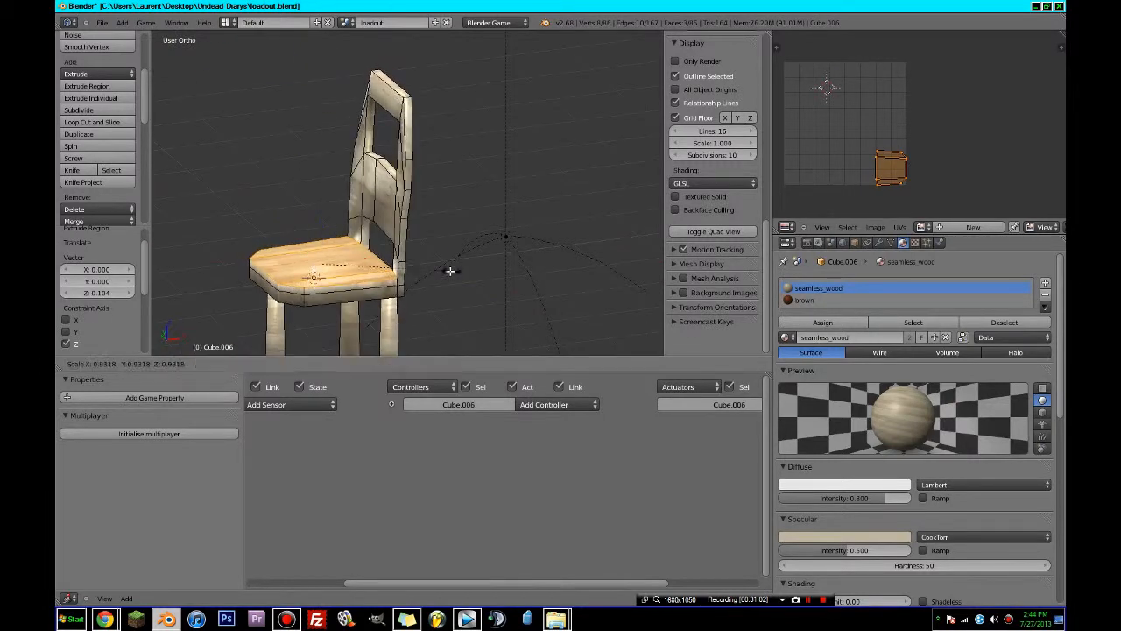
{"action": "key", "text": "s"}
{"action": "left_click", "coordinate": [429, 269]}
{"action": "key", "text": "g"}
{"action": "key", "text": "z"}
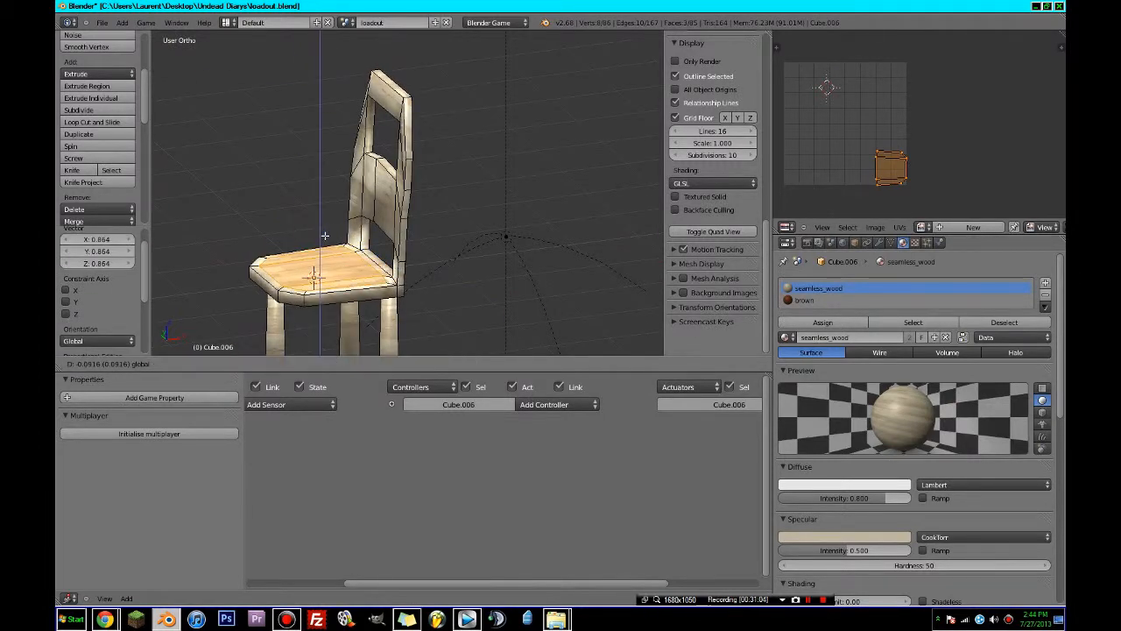
{"action": "left_click", "coordinate": [326, 233]}
- Assign the brown material to the seat cushion's top faces and the sloped faces around its edge
{"action": "left_click", "coordinate": [804, 299]}
{"action": "left_click", "coordinate": [823, 323]}
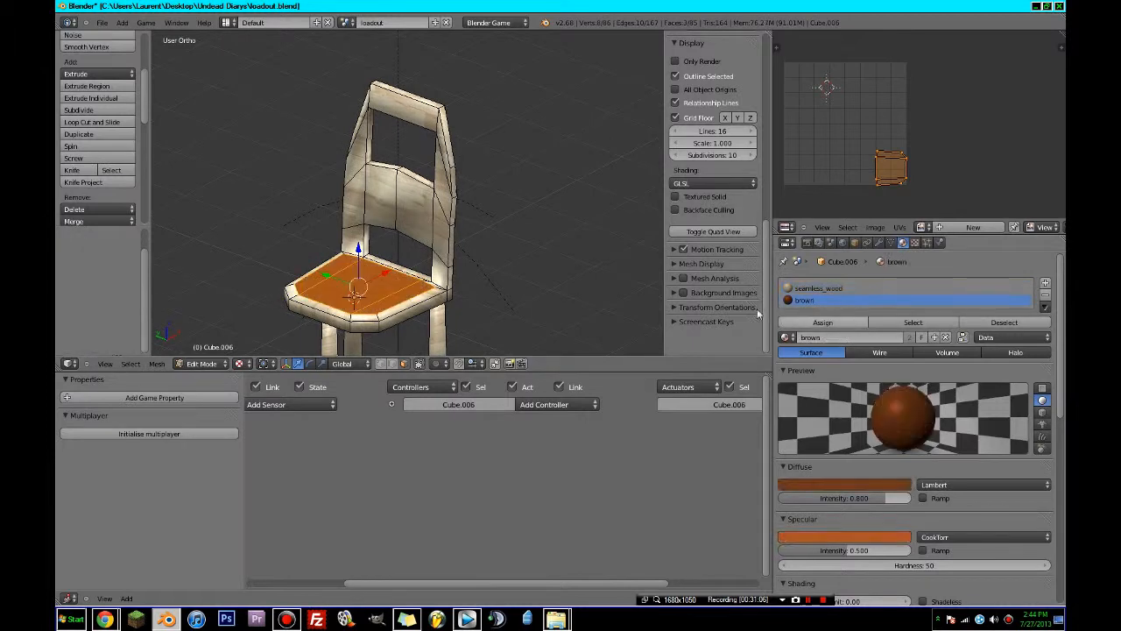
{"action": "middle_click_drag", "start_coordinate": [508, 263], "coordinate": [574, 275]}
{"action": "right_click", "coordinate": [412, 300], "text": "shift"}
{"action": "right_click", "coordinate": [417, 304], "text": "shift"}
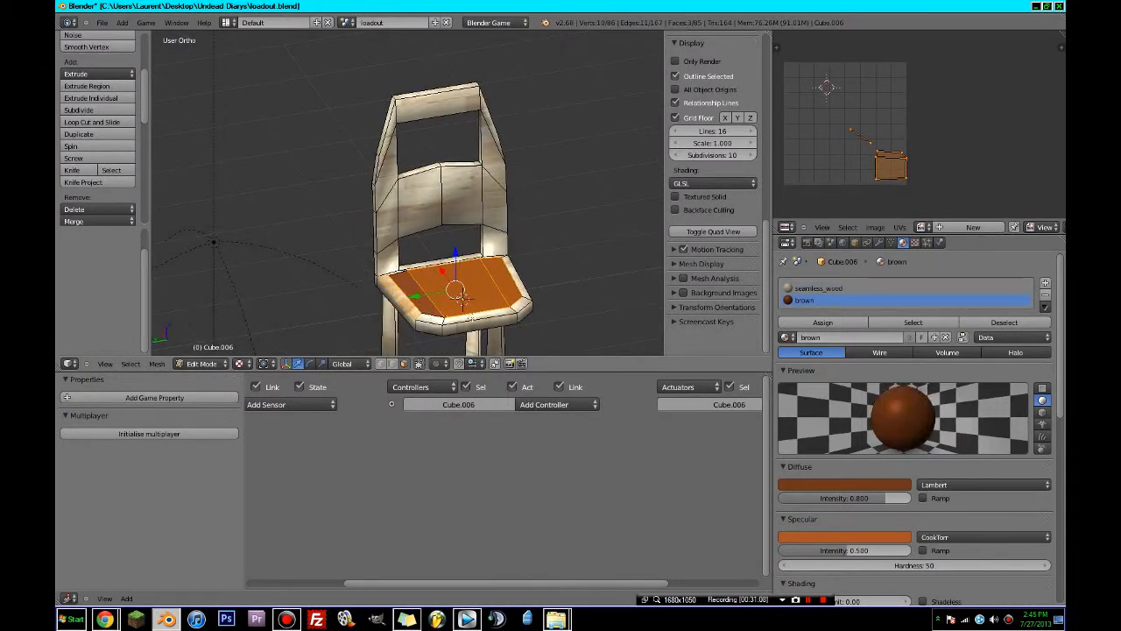
{"action": "right_click", "coordinate": [438, 320], "text": "shift"}
{"action": "right_click", "coordinate": [469, 314], "text": "shift"}
{"action": "right_click", "coordinate": [507, 309], "text": "shift"}
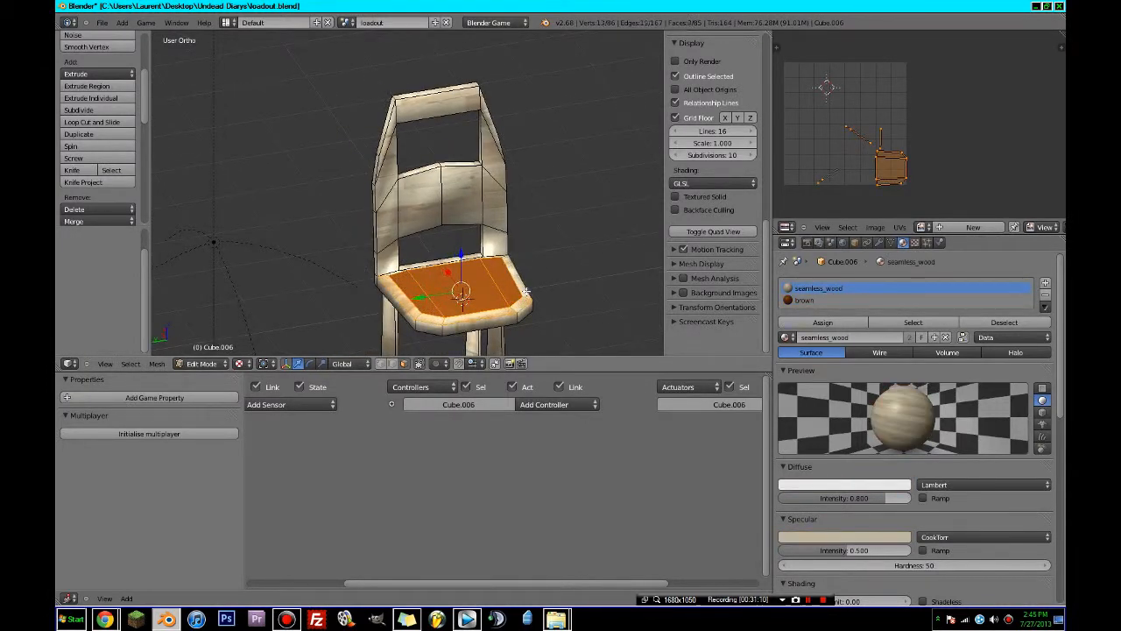
{"action": "middle_click_drag", "start_coordinate": [526, 291], "coordinate": [462, 279]}
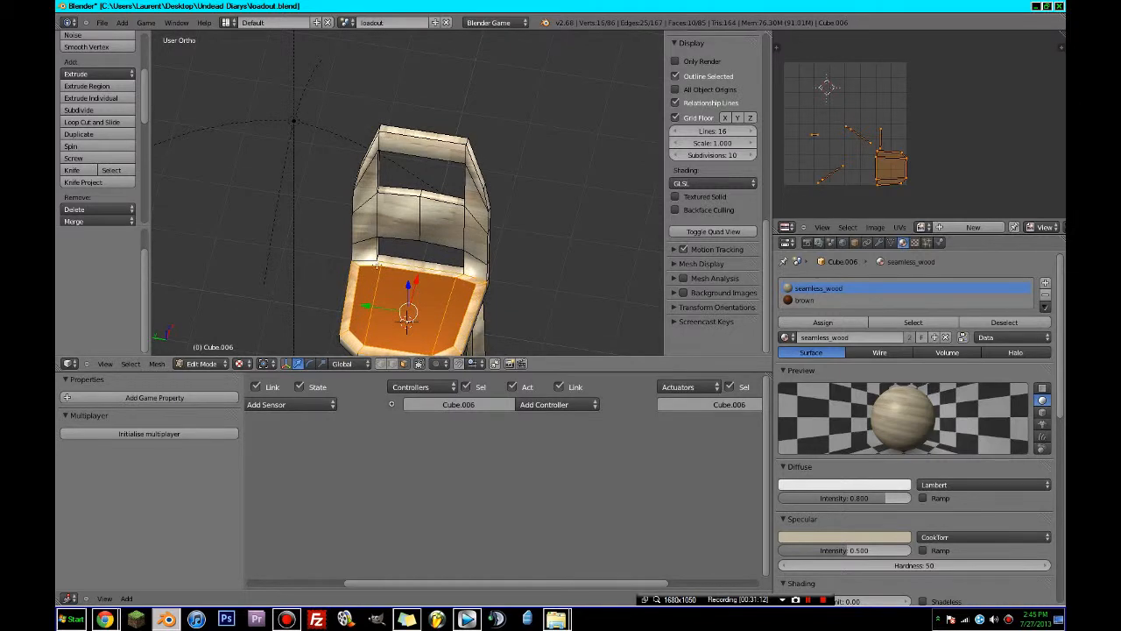
{"action": "left_click", "coordinate": [819, 323]}
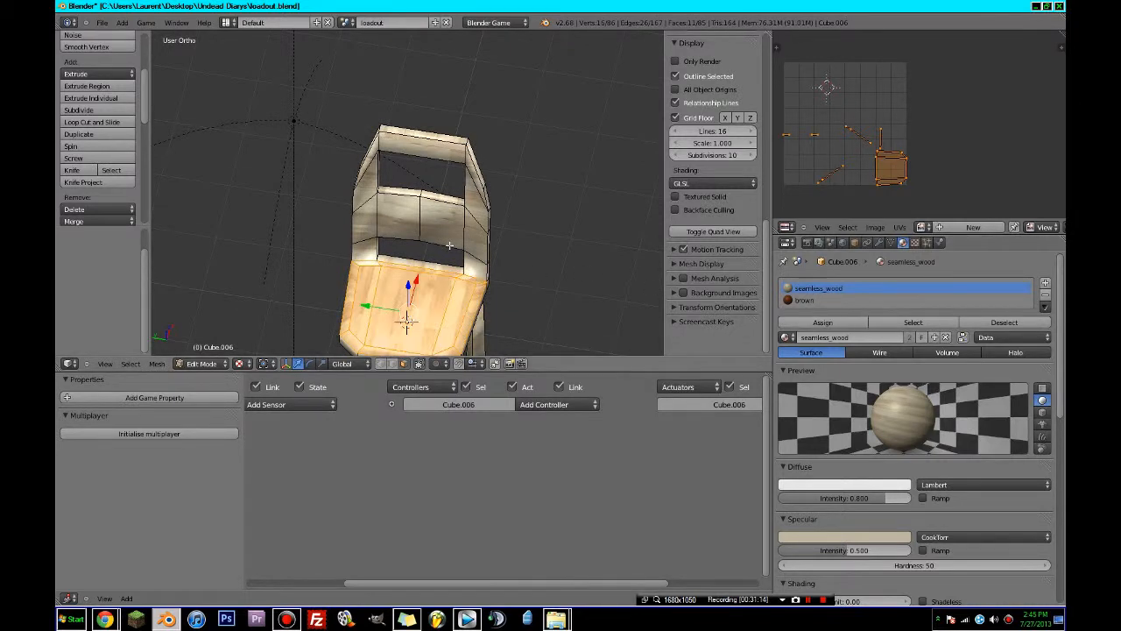
{"action": "left_click", "coordinate": [826, 301]}
{"action": "left_click", "coordinate": [820, 324]}
- Extrude the two front faces of the middle backrest panel forward by about 0.095 and scale them to about 0.917
{"action": "middle_click_drag", "start_coordinate": [433, 247], "coordinate": [461, 208]}
{"action": "right_click", "coordinate": [418, 203]}
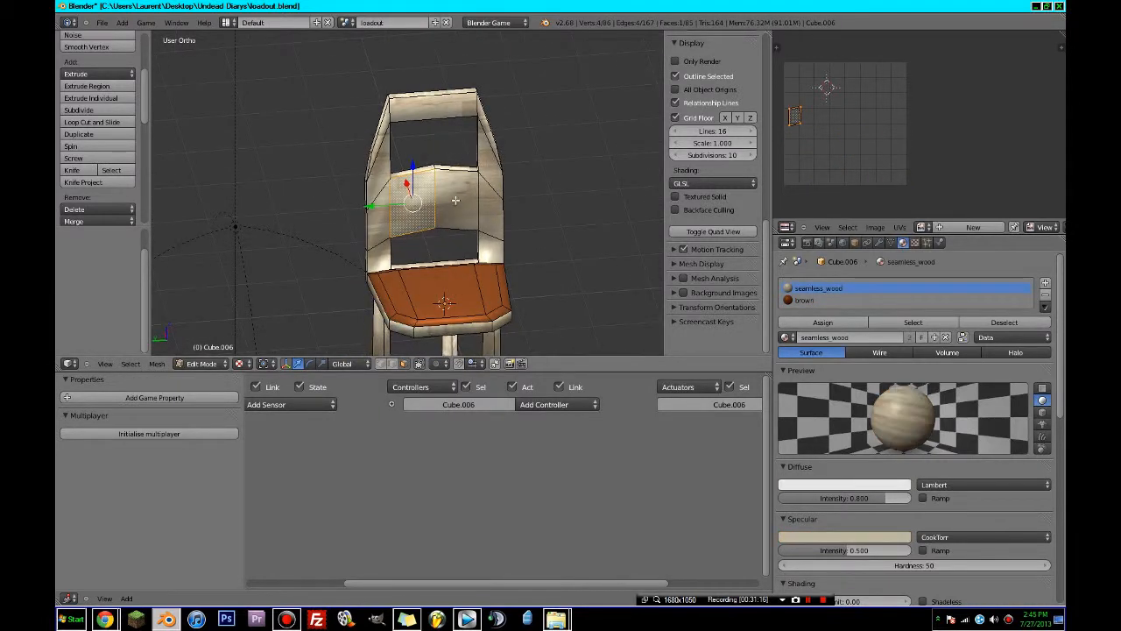
{"action": "right_click", "coordinate": [456, 201], "text": "shift"}
{"action": "key", "text": "KP_3"}
{"action": "key", "text": "z"}
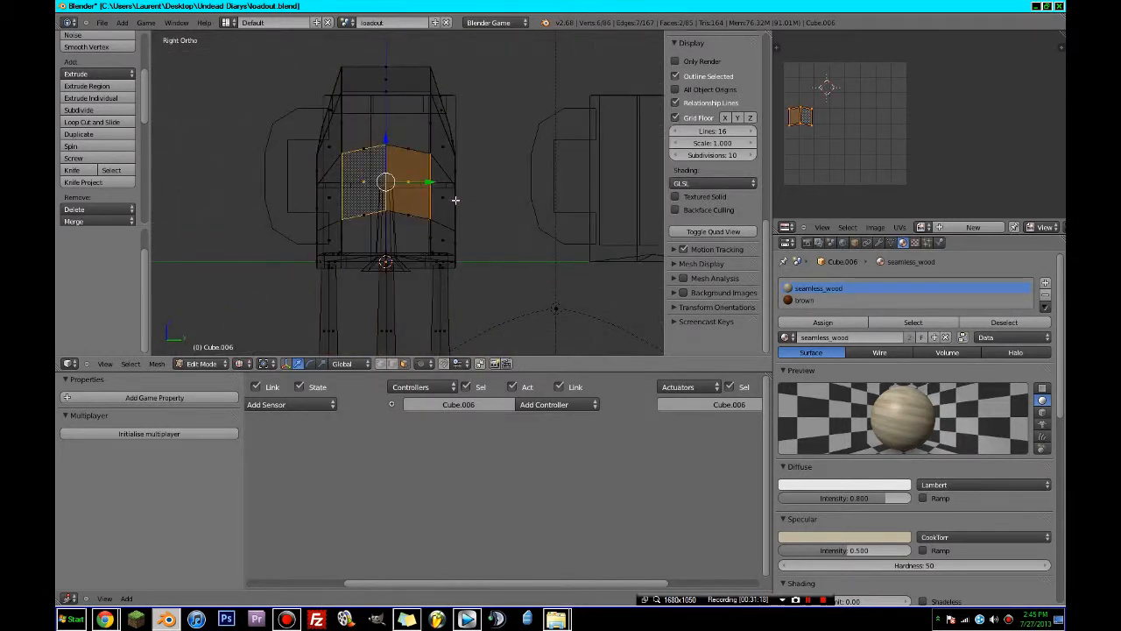
{"action": "key", "text": "KP_1"}
{"action": "key", "text": "e"}
{"action": "left_click", "coordinate": [450, 201]}
{"action": "key", "text": "s"}
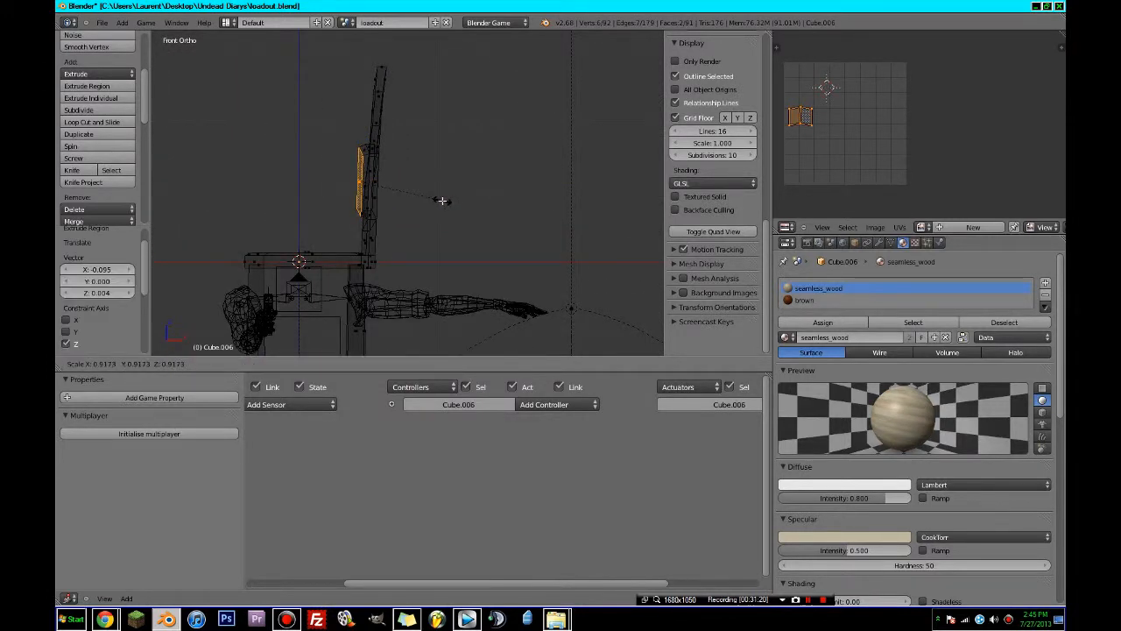
{"action": "left_click", "coordinate": [441, 201]}
- Assign the brown material to the backrest cushion's front and side faces, and return the viewport to textured shading in Object Mode
{"action": "key", "text": "z"}
{"action": "middle_click_drag", "start_coordinate": [373, 192], "coordinate": [453, 193]}
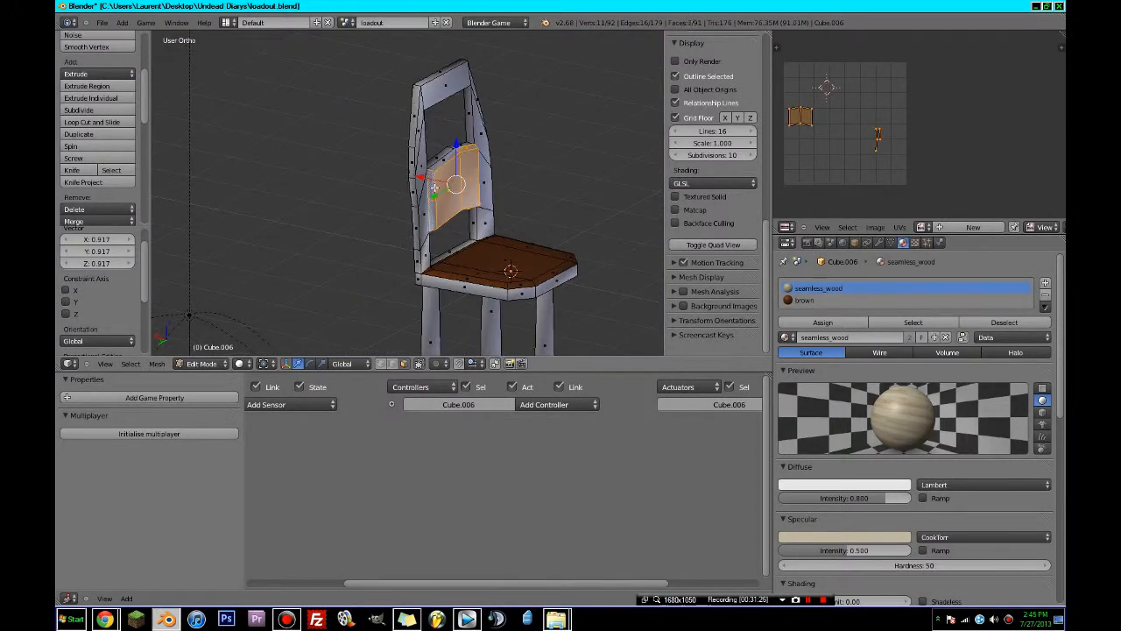
{"action": "left_click", "coordinate": [803, 301]}
{"action": "left_click", "coordinate": [823, 323]}
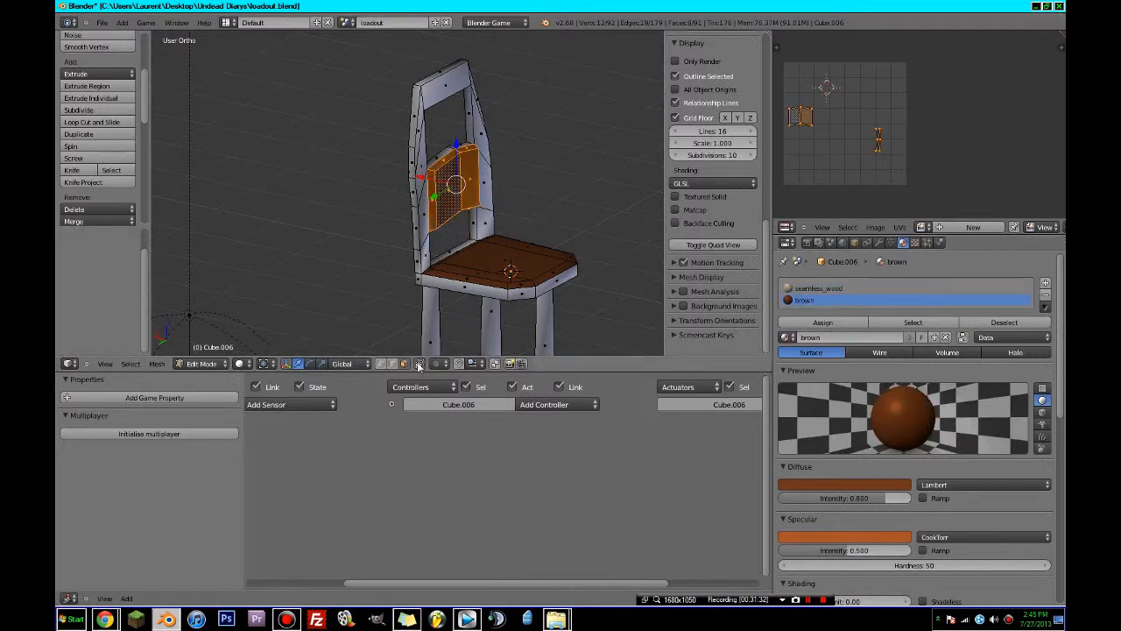
{"action": "left_click", "coordinate": [244, 365]}
{"action": "left_click", "coordinate": [268, 314]}
{"action": "mouse_move", "coordinate": [524, 239]}
{"action": "middle_mouse_down"}
{"action": "mouse_move", "coordinate": [438, 252]}
{"action": "mouse_move", "coordinate": [464, 233]}
{"action": "mouse_move", "coordinate": [530, 221]}
{"action": "mouse_move", "coordinate": [494, 210]}
{"action": "mouse_move", "coordinate": [497, 219]}
{"action": "middle_mouse_up"}
{"action": "key", "text": "Tab"}
- Snap the 3D cursor to the selected objects
{"action": "scroll", "coordinate": [438, 252], "scroll_direction": "down", "scroll_amount": 2}
{"action": "scroll", "coordinate": [437, 248], "scroll_direction": "down", "scroll_amount": 4}
{"action": "scroll", "coordinate": [531, 221], "scroll_direction": "down", "scroll_amount": 7}
{"action": "key", "text": "shift+a"}
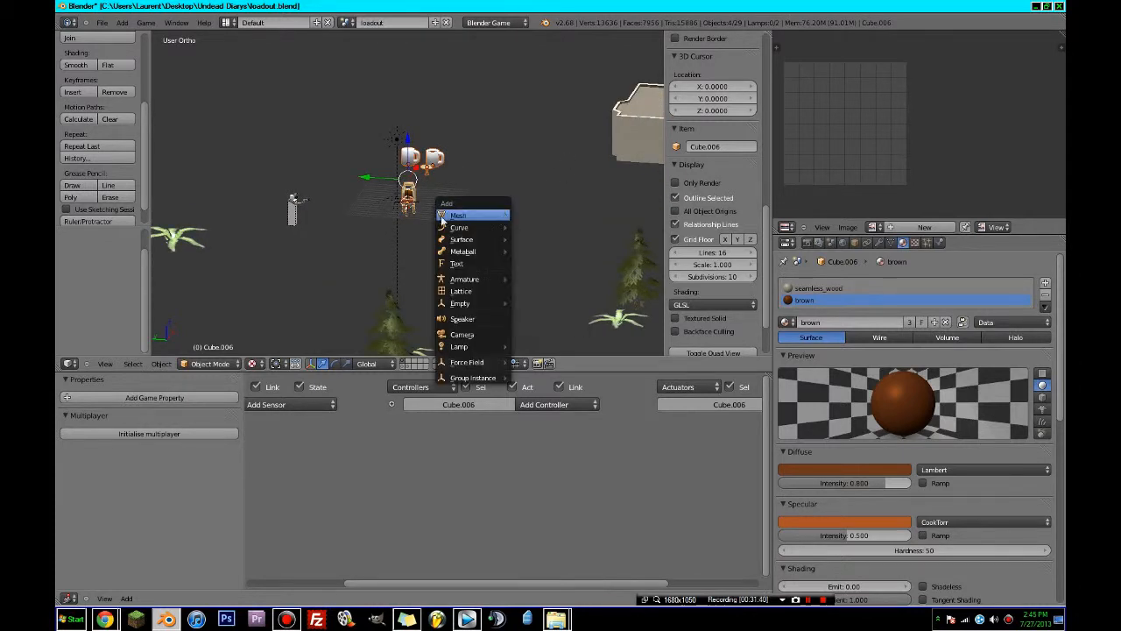
{"action": "scroll", "coordinate": [462, 263], "scroll_direction": "up", "scroll_amount": 3}
{"action": "middle_click_drag", "start_coordinate": [463, 262], "coordinate": [411, 260]}
{"action": "key", "text": "shift+s"}
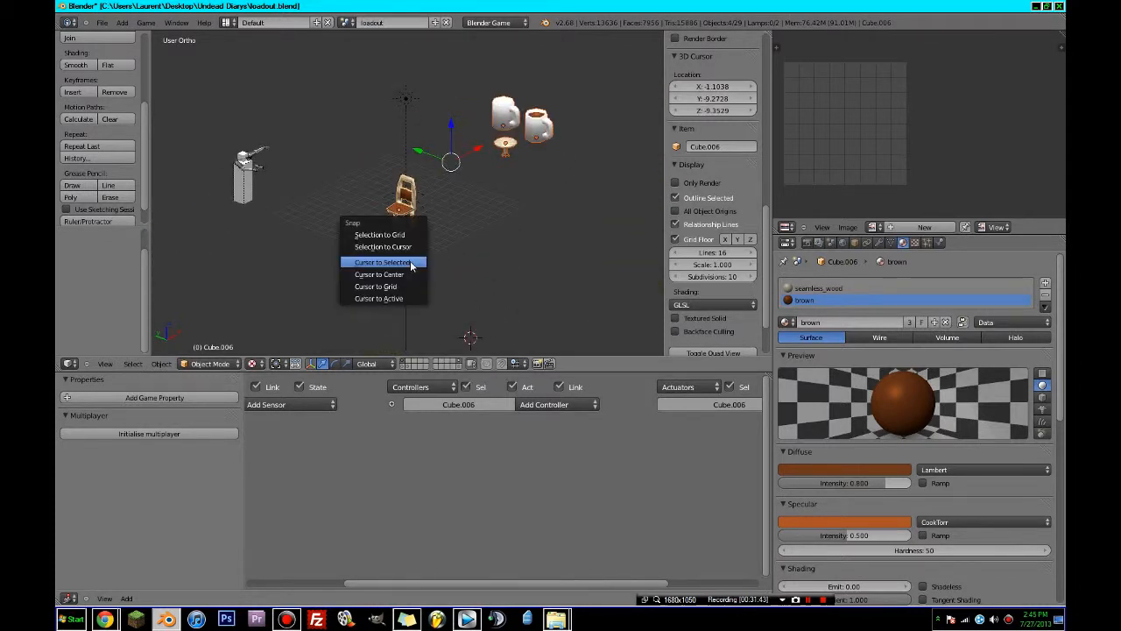
{"action": "left_click", "coordinate": [412, 262]}
- Select only the chair and move it about 22.475 along X to stand beside the mugs
{"action": "right_click", "coordinate": [402, 201]}
{"action": "right_click", "coordinate": [414, 190]}
{"action": "left_click_drag", "start_coordinate": [430, 181], "coordinate": [585, 112]}
- Snap the 3D cursor back to the scene's center
{"action": "key", "text": "shift+a"}
{"action": "mouse_move", "coordinate": [471, 197]}
{"action": "key", "text": "shift+s"}
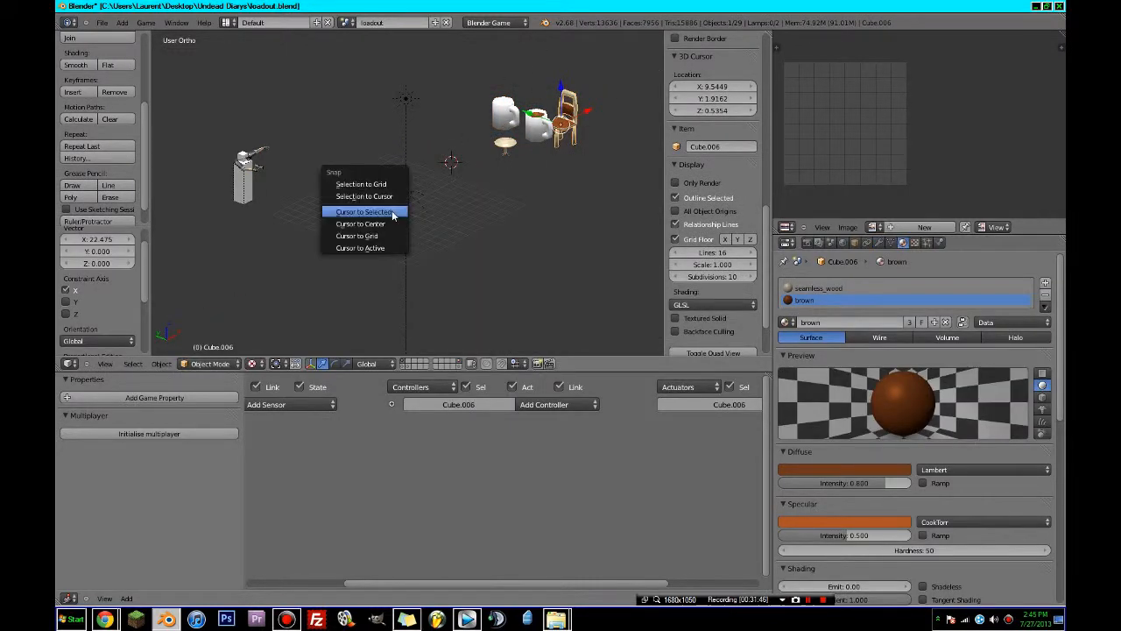
{"action": "left_click", "coordinate": [390, 222]}
{"action": "key", "text": "shift+a"}
{"action": "mouse_move", "coordinate": [391, 227]}
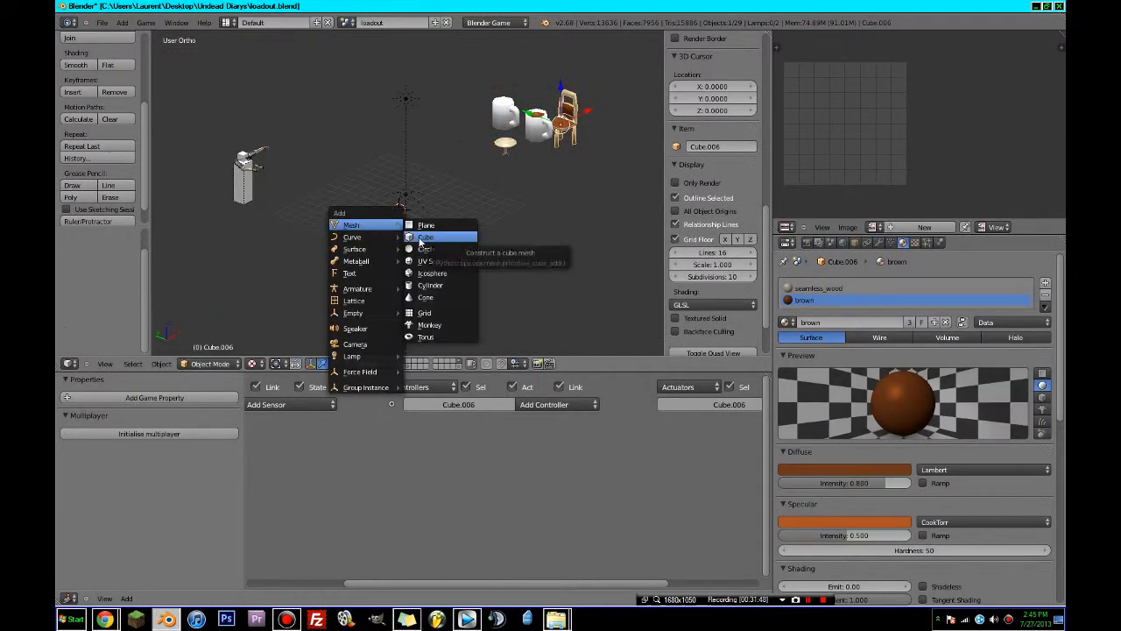
{"action": "left_click", "coordinate": [422, 238]}
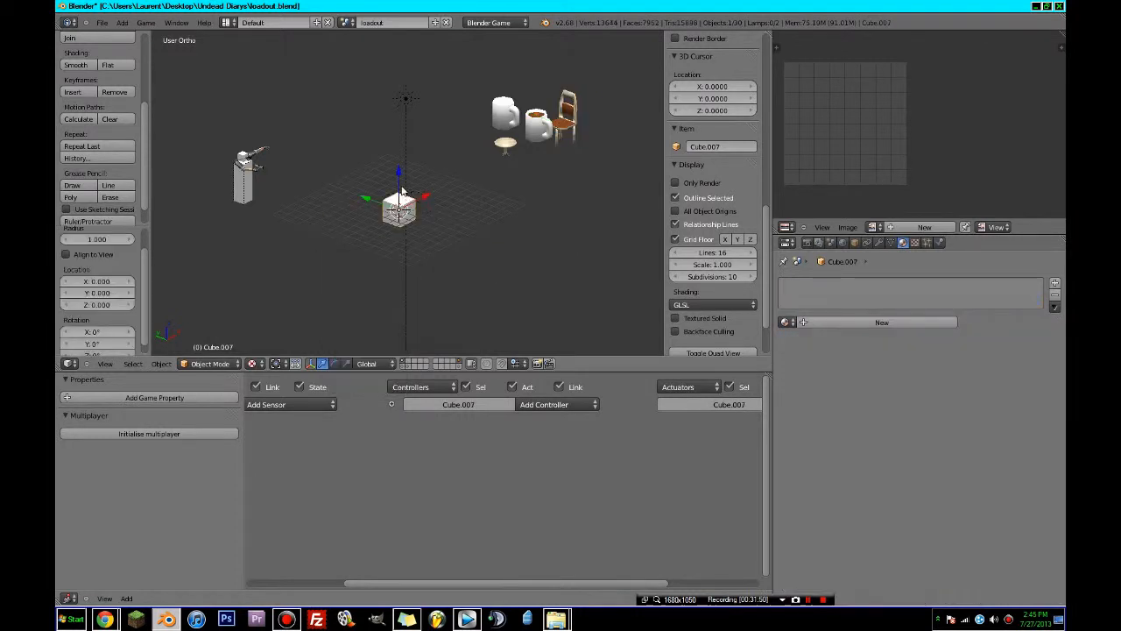
{"action": "left_click_drag", "start_coordinate": [399, 175], "coordinate": [399, 147]}
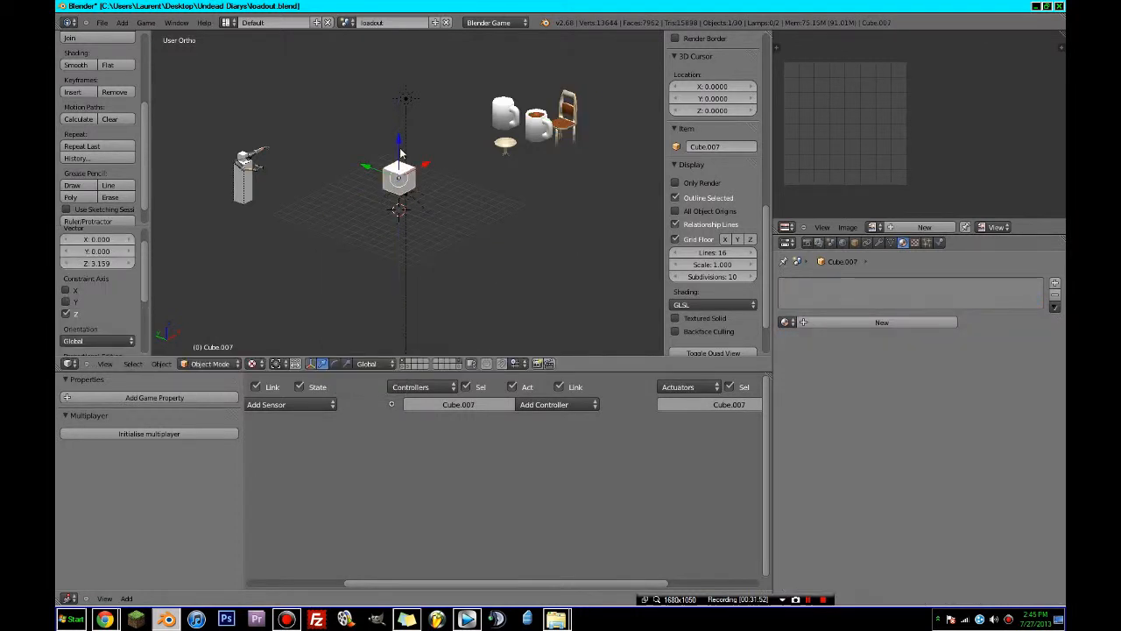
{"action": "key", "text": "ctrl+z"}
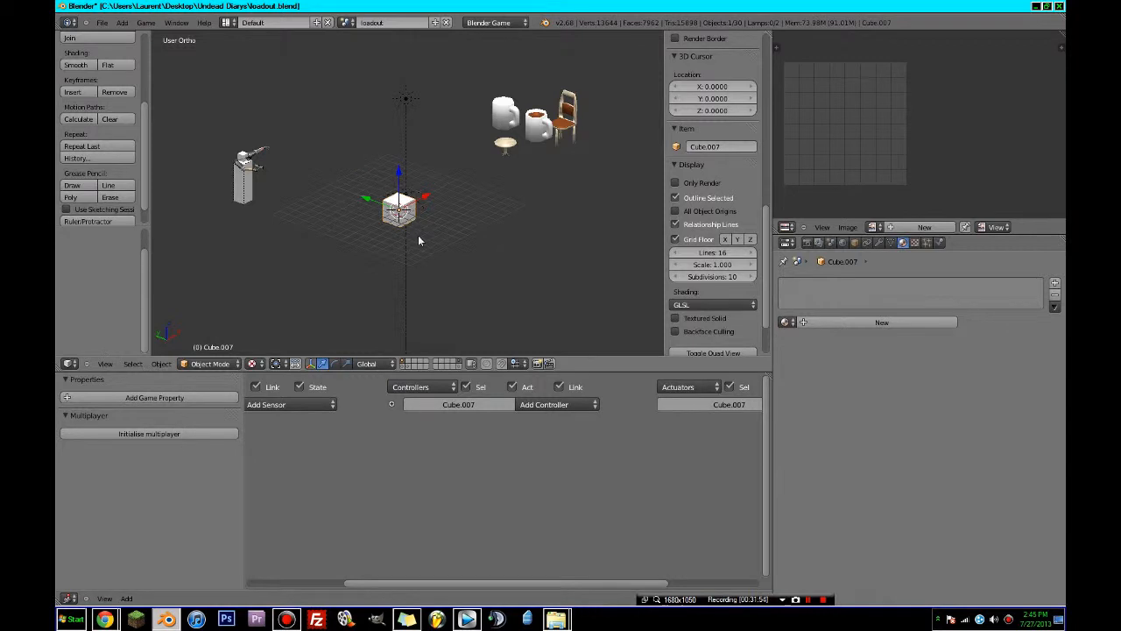
{"action": "key", "text": "ctrl+z"}
- Add a new cube mesh at the scene's center in Object Mode
{"action": "scroll", "coordinate": [418, 235], "scroll_direction": "up", "scroll_amount": 2}
{"action": "key", "text": "Tab"}
{"action": "key", "text": "KP_7"}
{"action": "scroll", "coordinate": [420, 237], "scroll_direction": "down", "scroll_amount": 5}
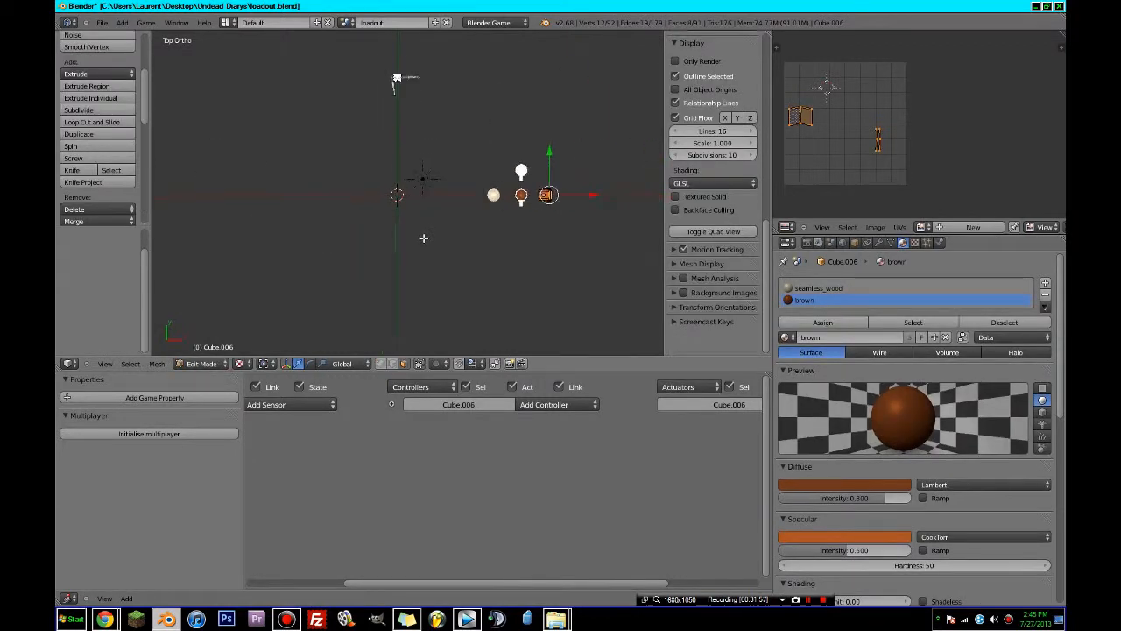
{"action": "scroll", "coordinate": [305, 252], "scroll_direction": "down", "scroll_amount": 1}
{"action": "mouse_move", "coordinate": [355, 248]}
{"action": "middle_mouse_down", "text": "shift"}
{"action": "mouse_move", "coordinate": [308, 251]}
{"action": "mouse_move", "coordinate": [344, 200]}
{"action": "mouse_move", "coordinate": [408, 222]}
{"action": "mouse_move", "coordinate": [507, 225]}
{"action": "middle_mouse_up", "text": "shift"}
{"action": "scroll", "coordinate": [309, 251], "scroll_direction": "up", "scroll_amount": 2}
{"action": "key", "text": "Tab"}
{"action": "scroll", "coordinate": [311, 248], "scroll_direction": "up", "scroll_amount": 4}
{"action": "key", "text": "shift+a"}
{"action": "mouse_move", "coordinate": [311, 192]}
{"action": "left_click", "coordinate": [385, 211]}
- Stretch the cube into a long bar by moving the vertices of one end about -5.443 along Y in wireframe top view
{"action": "key", "text": "KP_7"}
{"action": "key", "text": "Tab"}
{"action": "key", "text": "z"}
{"action": "scroll", "coordinate": [351, 233], "scroll_direction": "up", "scroll_amount": 3}
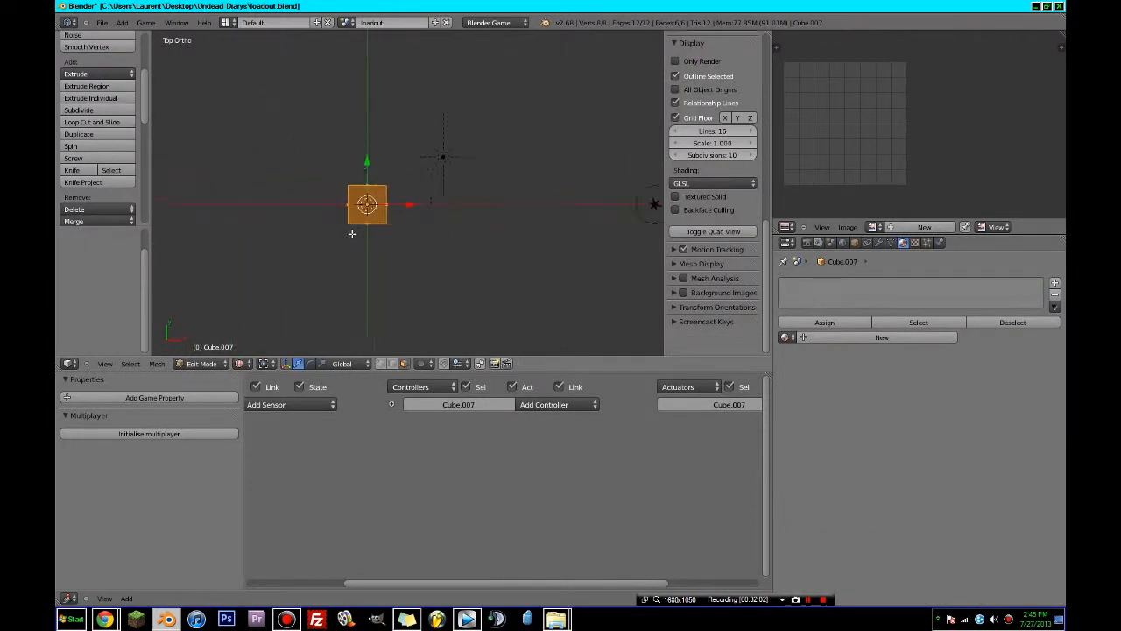
{"action": "key", "text": "a"}
{"action": "scroll", "coordinate": [385, 205], "scroll_direction": "down", "scroll_amount": 3}
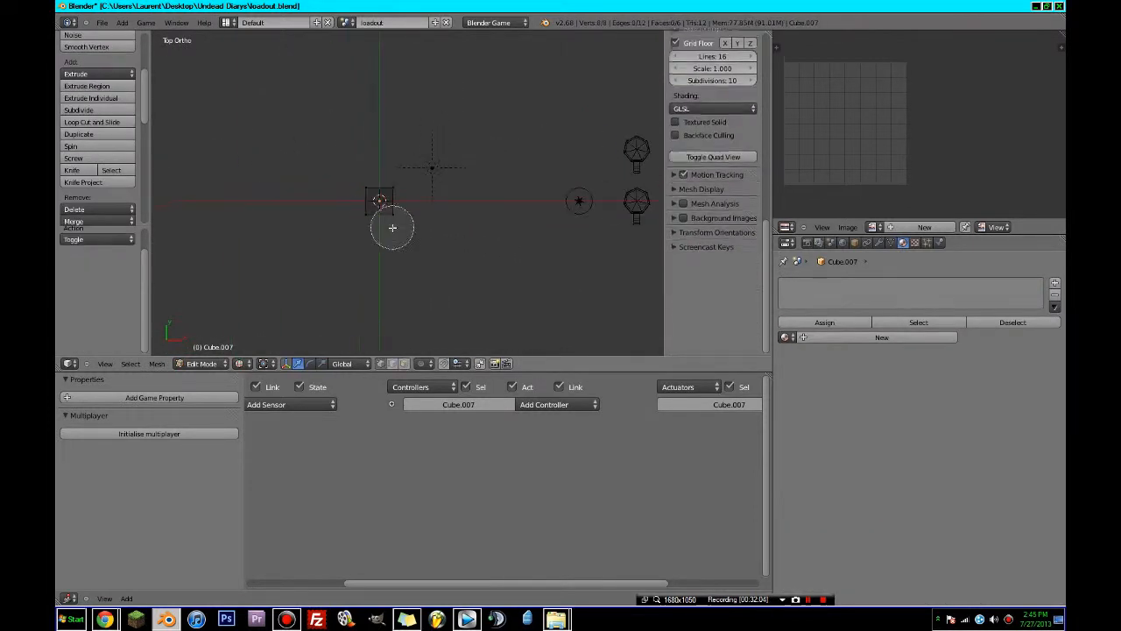
{"action": "left_click_drag", "start_coordinate": [382, 177], "coordinate": [393, 250]}
{"action": "middle_click_drag", "start_coordinate": [417, 305], "coordinate": [371, 176], "text": "shift"}
- Extrude the bar's moved end further along Y, and extrude that end section sideways along positive X into an L shape
{"action": "key", "text": "e"}
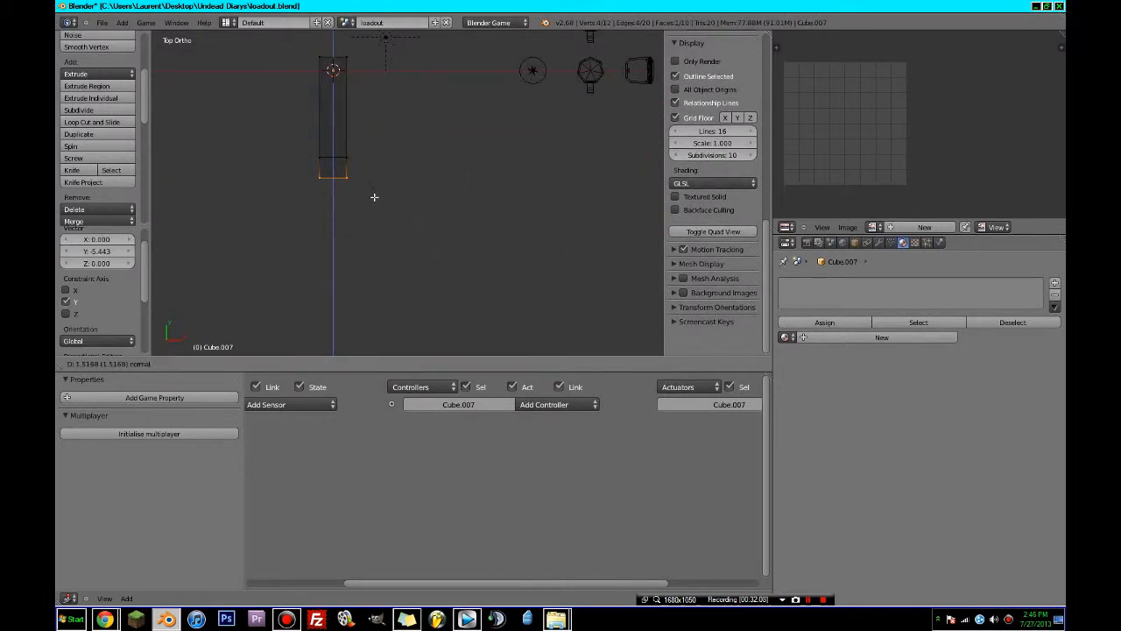
{"action": "left_click", "coordinate": [376, 203]}
{"action": "key", "text": "a"}
{"action": "key", "text": "c"}
{"action": "left_click", "coordinate": [362, 170]}
{"action": "right_click", "coordinate": [364, 170]}
{"action": "key", "text": "e"}
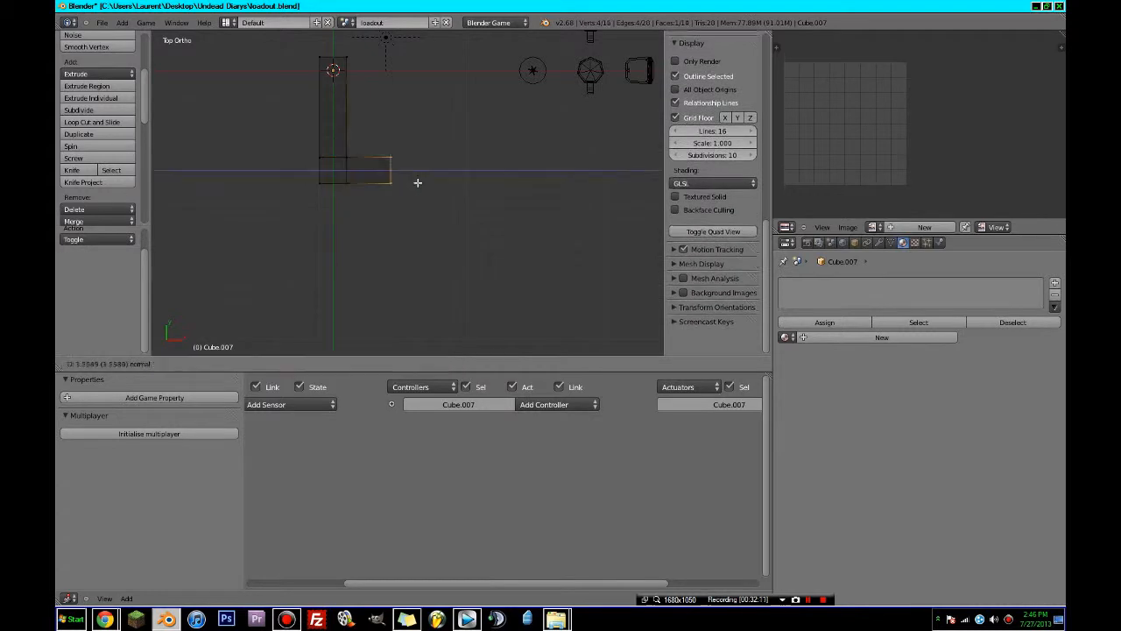
{"action": "left_click", "coordinate": [397, 187]}
- Move the outer corner vertices of the L shape slightly inward to cut the corner at an angle
{"action": "key", "text": "a"}
{"action": "key", "text": "c"}
{"action": "left_click", "coordinate": [312, 189]}
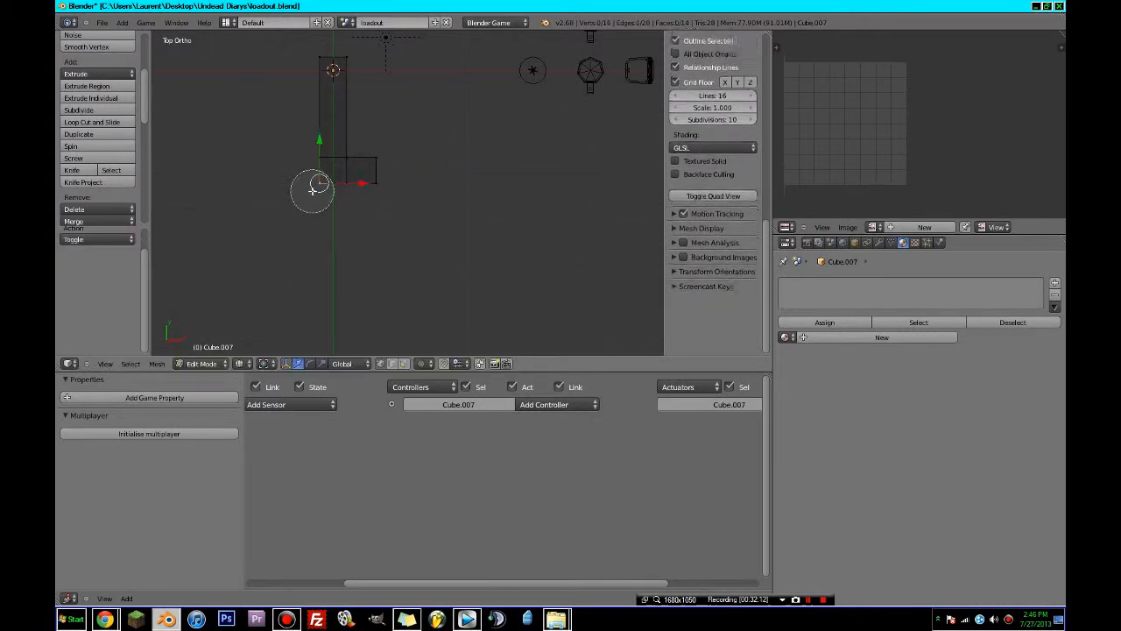
{"action": "right_click", "coordinate": [312, 190]}
{"action": "key", "text": "g"}
{"action": "left_click", "coordinate": [317, 188]}
- Select the L-shaped counter's top faces and raise them along Z to make the counter taller
{"action": "mouse_move", "coordinate": [317, 188]}
{"action": "middle_mouse_down"}
{"action": "mouse_move", "coordinate": [412, 170]}
{"action": "mouse_move", "coordinate": [358, 179]}
{"action": "mouse_move", "coordinate": [337, 212]}
{"action": "mouse_move", "coordinate": [384, 225]}
{"action": "mouse_move", "coordinate": [372, 245]}
{"action": "middle_mouse_up"}
{"action": "key", "text": "c"}
{"action": "key", "text": "Escape"}
{"action": "key", "text": "Tab"}
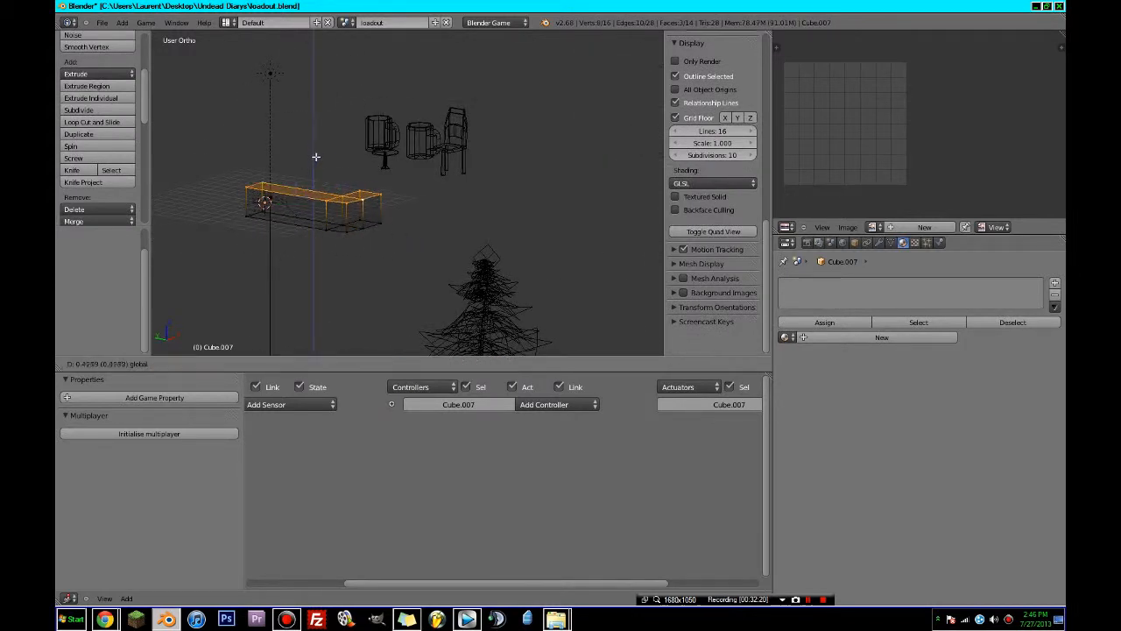
{"action": "key", "text": "ctrl+s"}
{"action": "mouse_move", "coordinate": [341, 183]}
{"action": "middle_mouse_down"}
{"action": "mouse_move", "coordinate": [315, 213]}
{"action": "mouse_move", "coordinate": [368, 217]}
{"action": "middle_mouse_up"}
{"action": "left_click", "coordinate": [316, 209]}
{"action": "key", "text": "Tab"}
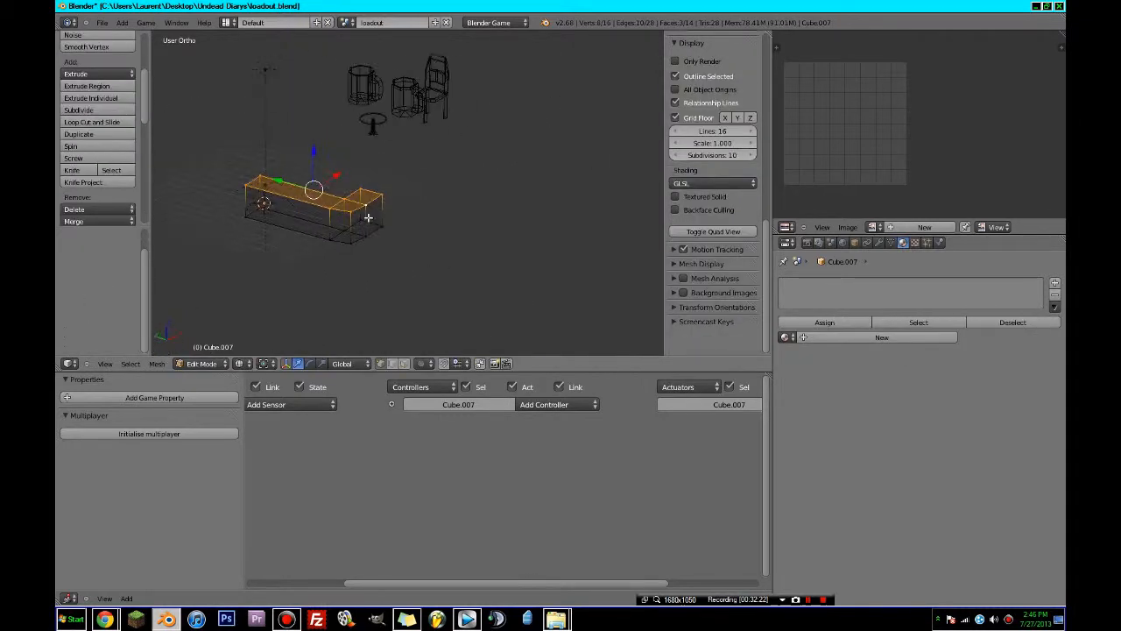
- Extrude the counter's top faces upward by about 0.361 to form a countertop slab
{"action": "key", "text": "KP_3"}
{"action": "key", "text": "KP_1"}
{"action": "key", "text": "e"}
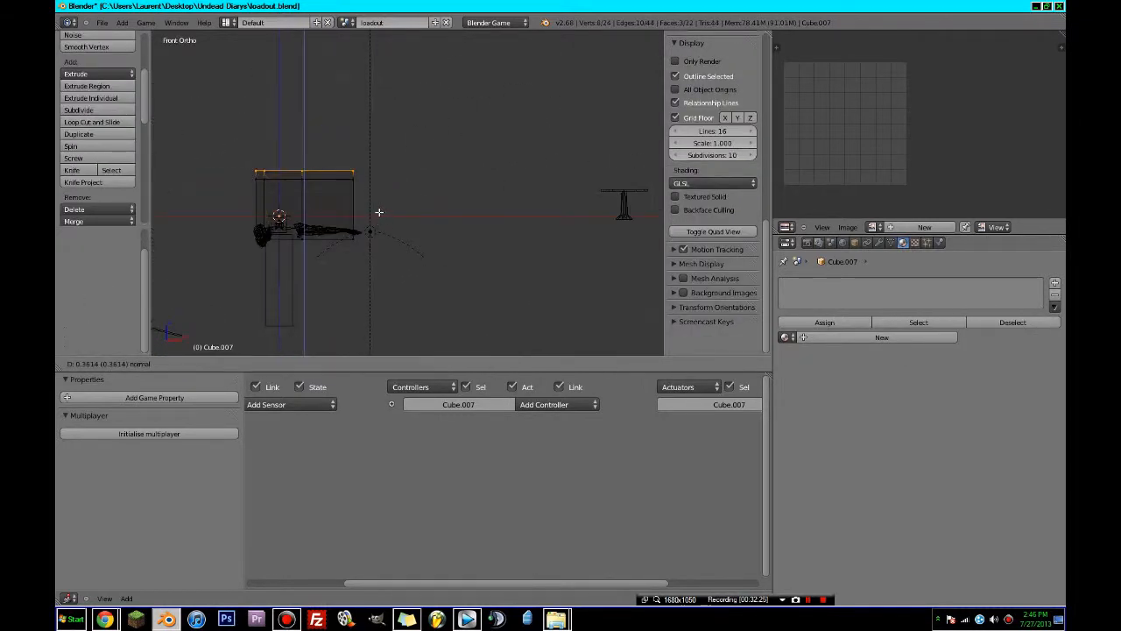
{"action": "left_click", "coordinate": [375, 212]}
- Select the whole countertop slab, widen it so it overhangs the counter base, and display the model in solid shading
{"action": "key", "text": "c"}
{"action": "left_click_drag", "start_coordinate": [263, 166], "coordinate": [320, 166]}
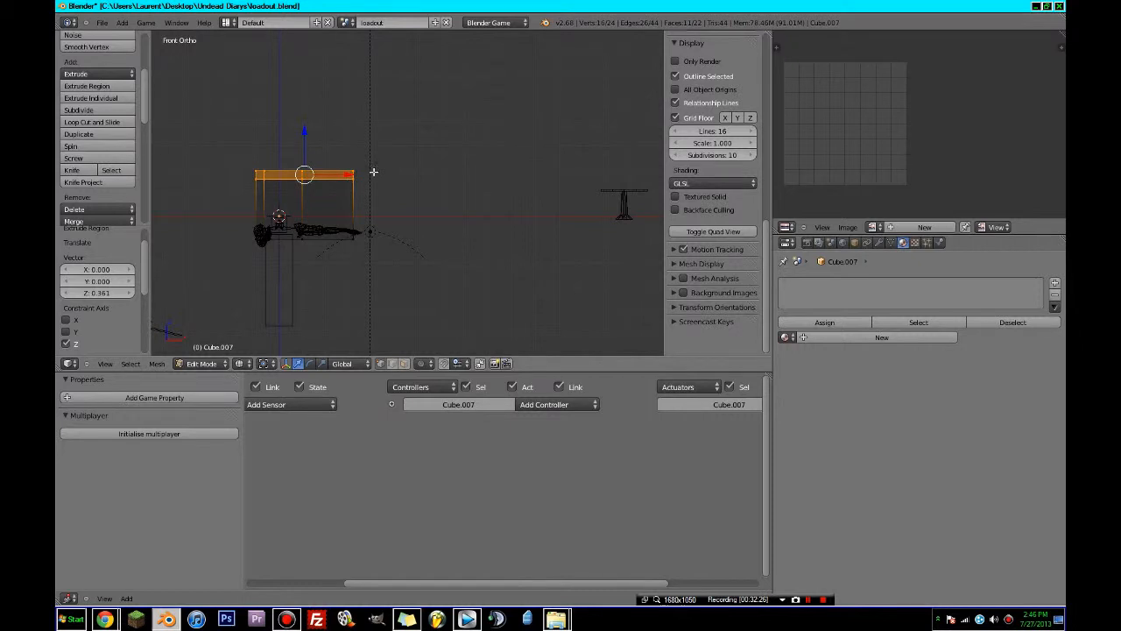
{"action": "key", "text": "Tab"}
{"action": "mouse_move", "coordinate": [400, 180]}
{"action": "middle_mouse_down"}
{"action": "mouse_move", "coordinate": [344, 233]}
{"action": "mouse_move", "coordinate": [375, 277]}
{"action": "middle_mouse_up"}
{"action": "key", "text": "z"}
{"action": "scroll", "coordinate": [476, 250], "scroll_direction": "down", "scroll_amount": 3}
{"action": "key", "text": "Tab"}
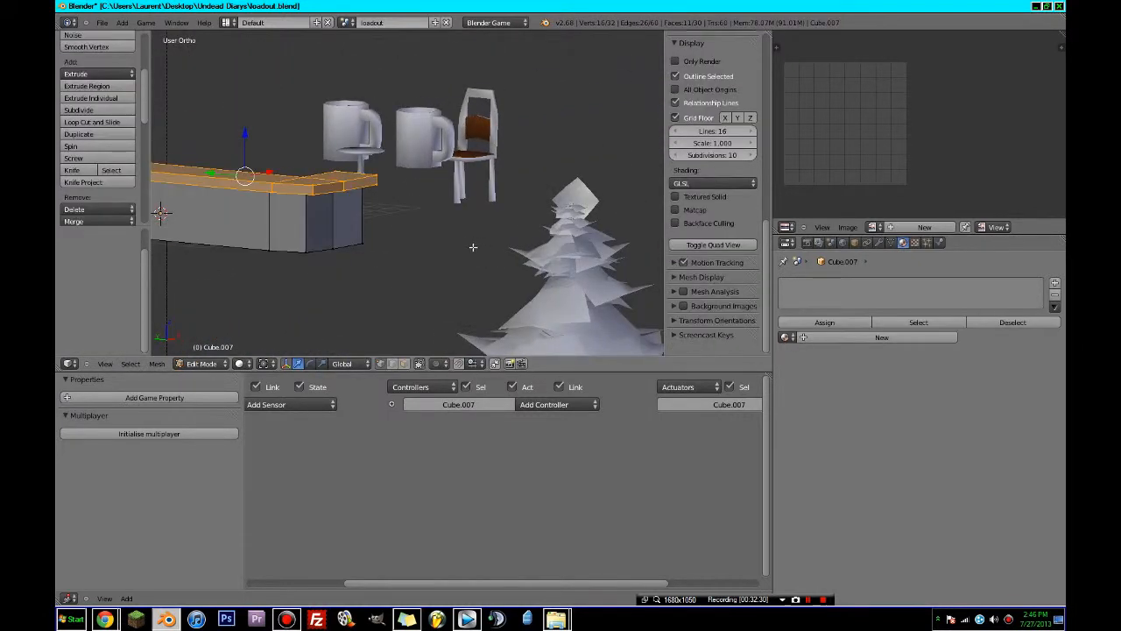
- Isolate the counter in local view and reposition the countertop slab over its base in top view
{"action": "key", "text": "Tab"}
{"action": "key", "text": "KP_Divide"}
{"action": "key", "text": "Tab"}
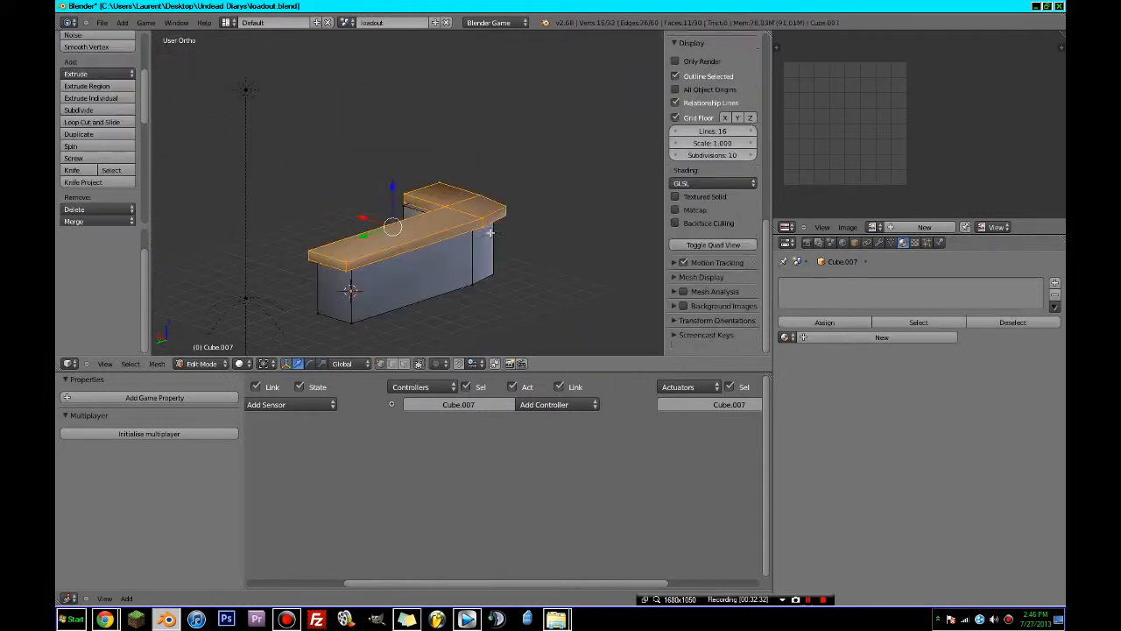
{"action": "middle_click_drag", "start_coordinate": [383, 213], "coordinate": [495, 275]}
{"action": "key", "text": "KP_7"}
{"action": "scroll", "coordinate": [528, 283], "scroll_direction": "up", "scroll_amount": 3}
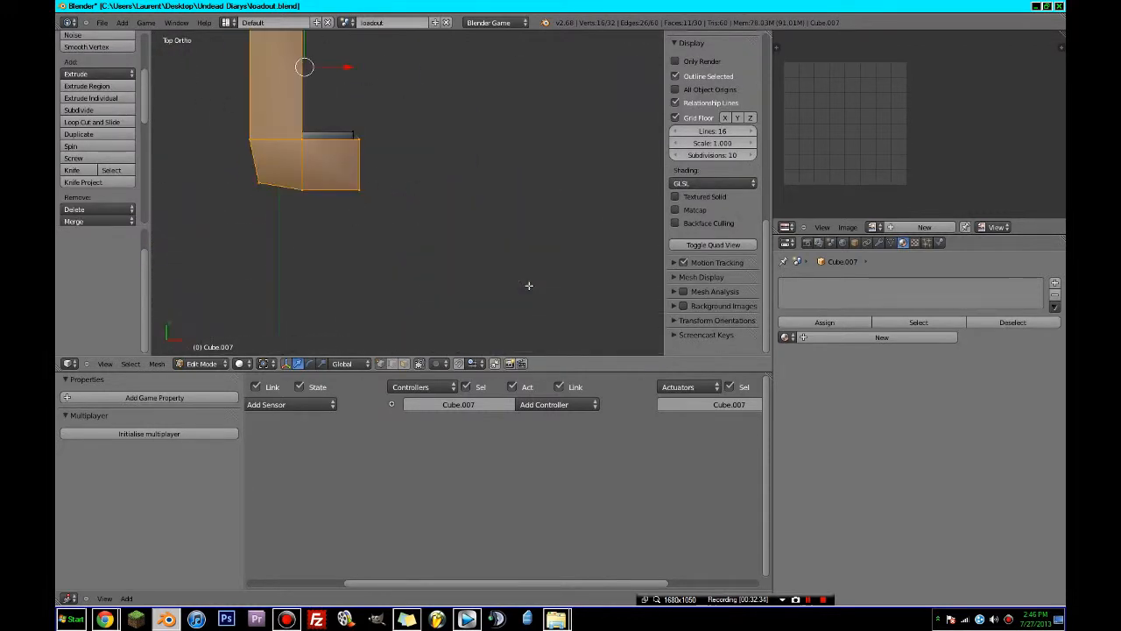
{"action": "key", "text": "g"}
{"action": "left_click", "coordinate": [376, 249]}
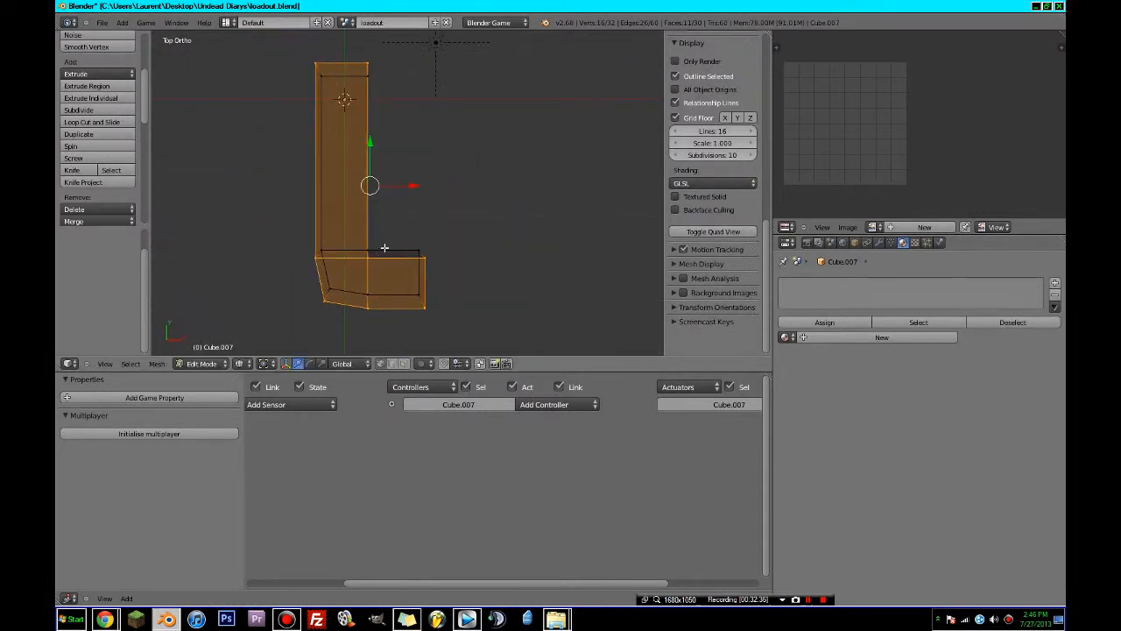
- Scale the countertop slab up by about 1.071 and shift it about -0.207 in X and 0.749 in Y over the base
{"action": "key", "text": "s"}
{"action": "left_click", "coordinate": [480, 207]}
{"action": "key", "text": "g"}
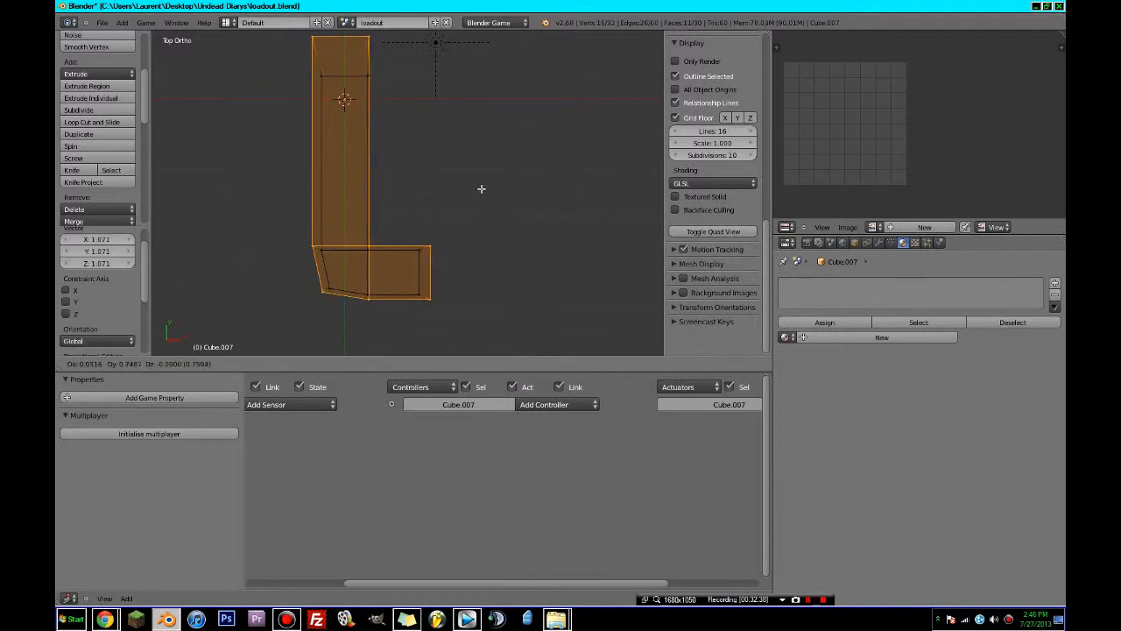
{"action": "left_click", "coordinate": [475, 188]}
- Exclude the slab's short-leg end from the selection and shift the rest of the slab along X to even out the side overhang
{"action": "key", "text": "c"}
{"action": "middle_click_drag", "start_coordinate": [433, 260], "coordinate": [433, 290]}
{"action": "key", "text": "Escape"}
{"action": "key", "text": "g"}
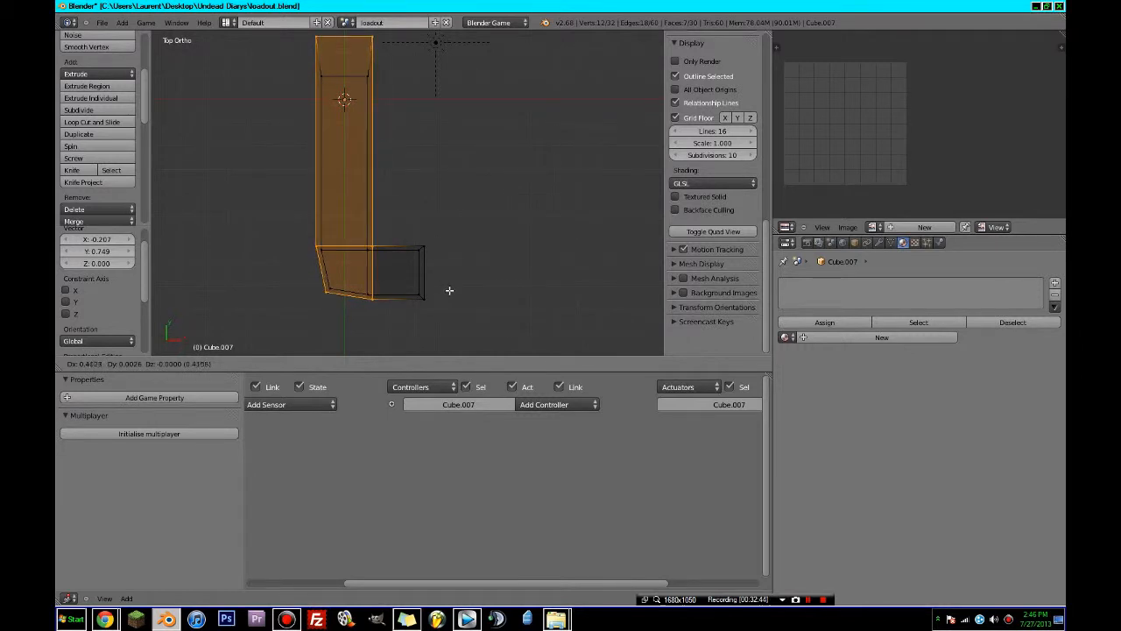
{"action": "left_click", "coordinate": [448, 289]}
- Select the far end of the slab's long leg and pull it in to a small overhang beyond the base
{"action": "scroll", "coordinate": [352, 93], "scroll_direction": "down", "scroll_amount": 2}
{"action": "key", "text": "a"}
{"action": "key", "text": "c"}
{"action": "mouse_move", "coordinate": [350, 83]}
{"action": "left_mouse_down"}
{"action": "mouse_move", "coordinate": [389, 76]}
{"action": "mouse_move", "coordinate": [362, 61]}
{"action": "mouse_move", "coordinate": [365, 70]}
{"action": "left_mouse_up"}
{"action": "key", "text": "Escape"}
{"action": "key", "text": "Tab"}
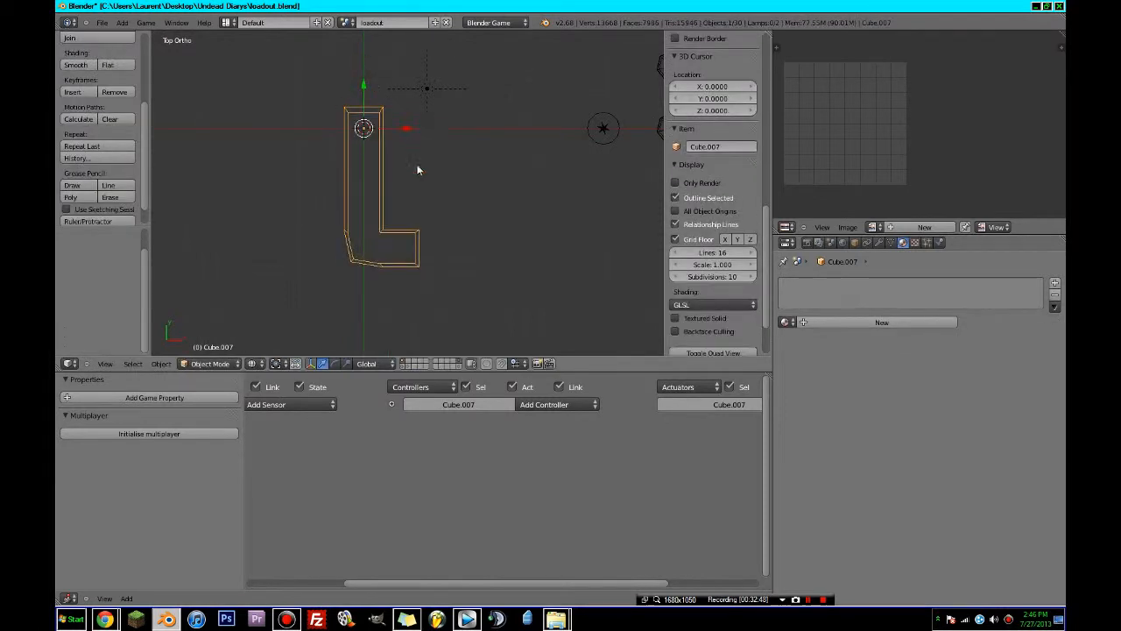
- Select only the countertop slab's faces from the front view, leaving the counter base unselected
{"action": "middle_click_drag", "start_coordinate": [417, 167], "coordinate": [473, 130]}
{"action": "key", "text": "Tab"}
{"action": "scroll", "coordinate": [416, 229], "scroll_direction": "up", "scroll_amount": 2}
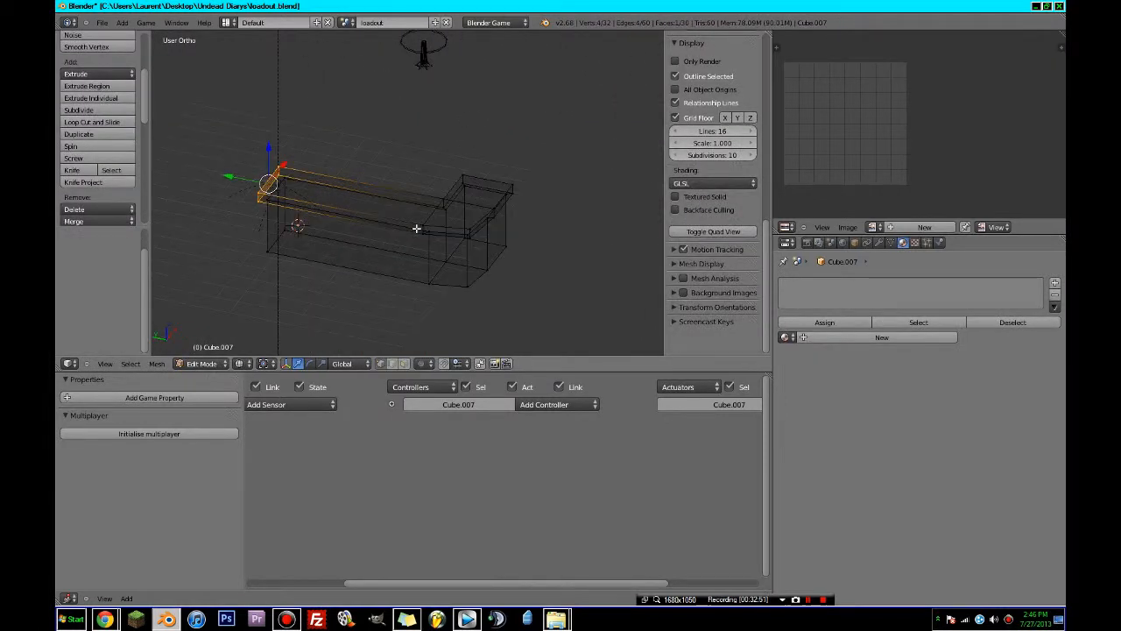
{"action": "key", "text": "KP_1"}
{"action": "key", "text": "z"}
{"action": "key", "text": "z"}
{"action": "key", "text": "a"}
{"action": "scroll", "coordinate": [329, 164], "scroll_direction": "down", "scroll_amount": 2}
{"action": "key", "text": "a"}
{"action": "key", "text": "c"}
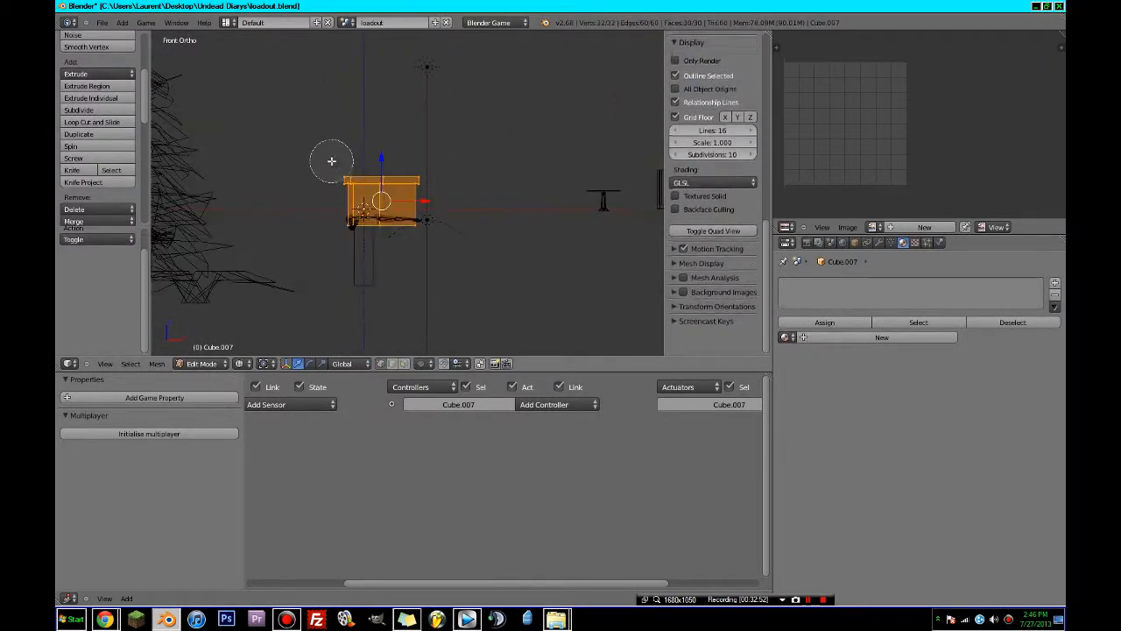
{"action": "key", "text": "Escape"}
{"action": "key", "text": "a"}
{"action": "key", "text": "c"}
{"action": "mouse_move", "coordinate": [351, 180]}
{"action": "left_mouse_down"}
{"action": "mouse_move", "coordinate": [338, 175]}
{"action": "mouse_move", "coordinate": [450, 168]}
{"action": "left_mouse_up"}
{"action": "key", "text": "Escape"}
- Apply the existing concrete material to the countertop and unwrap its faces with Smart UV Project
{"action": "left_click", "coordinate": [834, 336]}
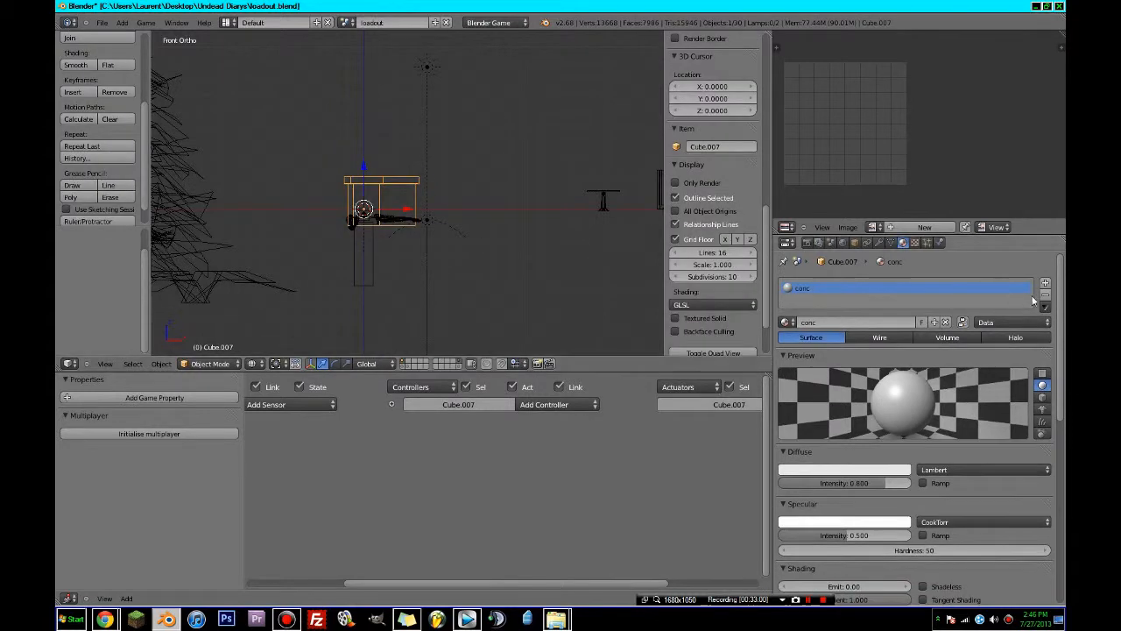
{"action": "left_click", "coordinate": [1045, 296]}
{"action": "left_click", "coordinate": [787, 337]}
{"action": "type", "text": "c"}
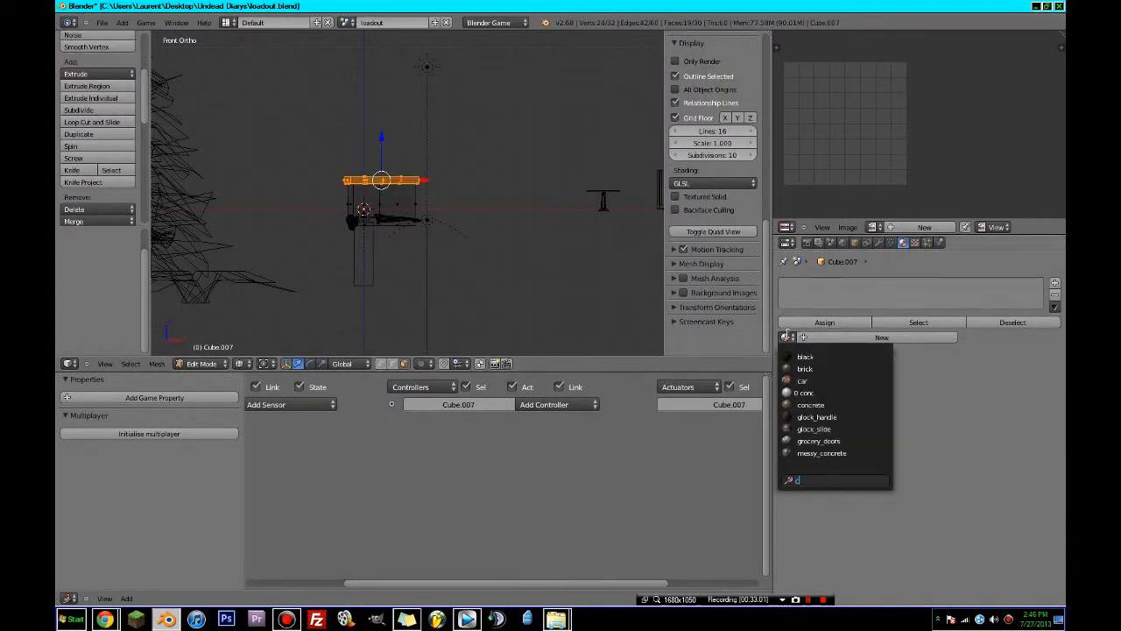
{"action": "left_click", "coordinate": [820, 404]}
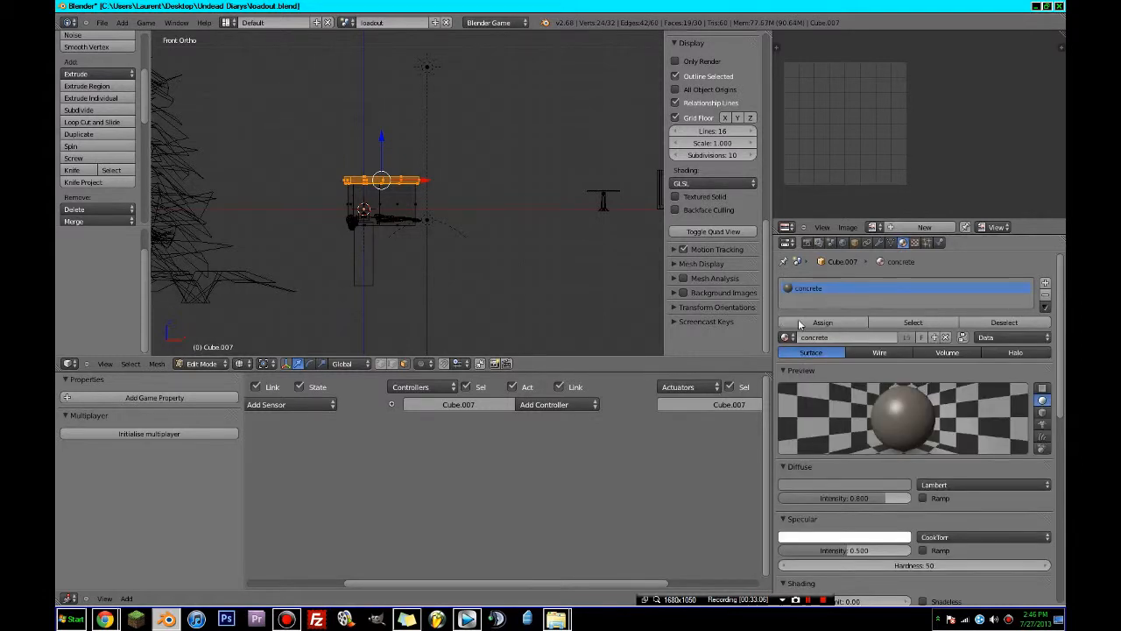
{"action": "key", "text": "u"}
{"action": "left_click", "coordinate": [429, 248]}
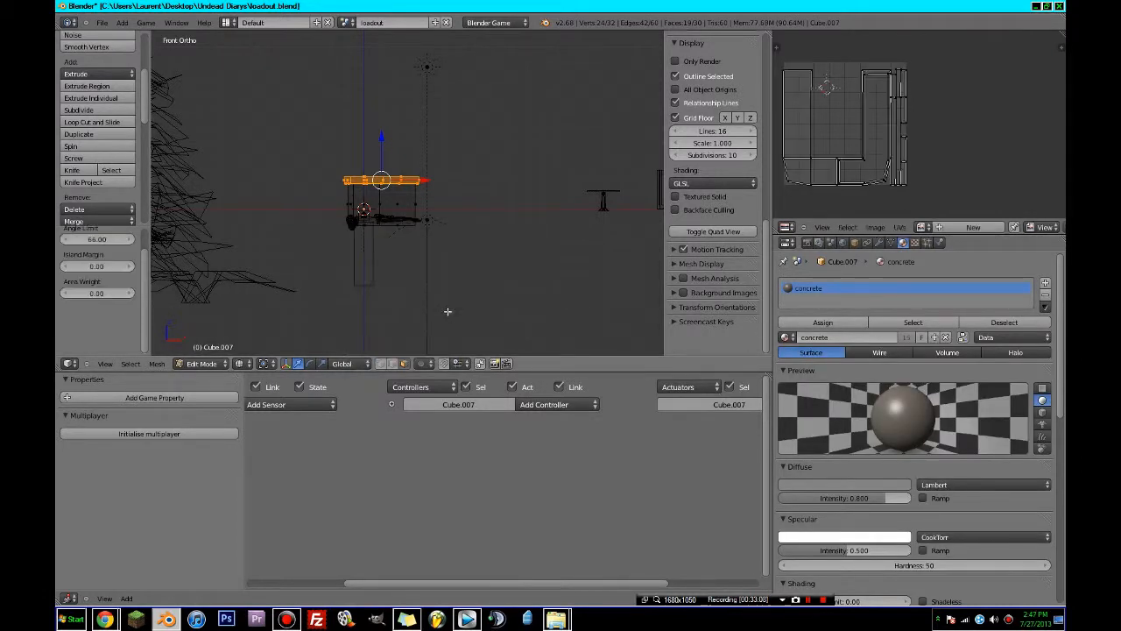
- Clear the selection and select only the faces of the counter base below the slab
{"action": "scroll", "coordinate": [408, 235], "scroll_direction": "up", "scroll_amount": 3}
{"action": "key", "text": "a"}
{"action": "key", "text": "c"}
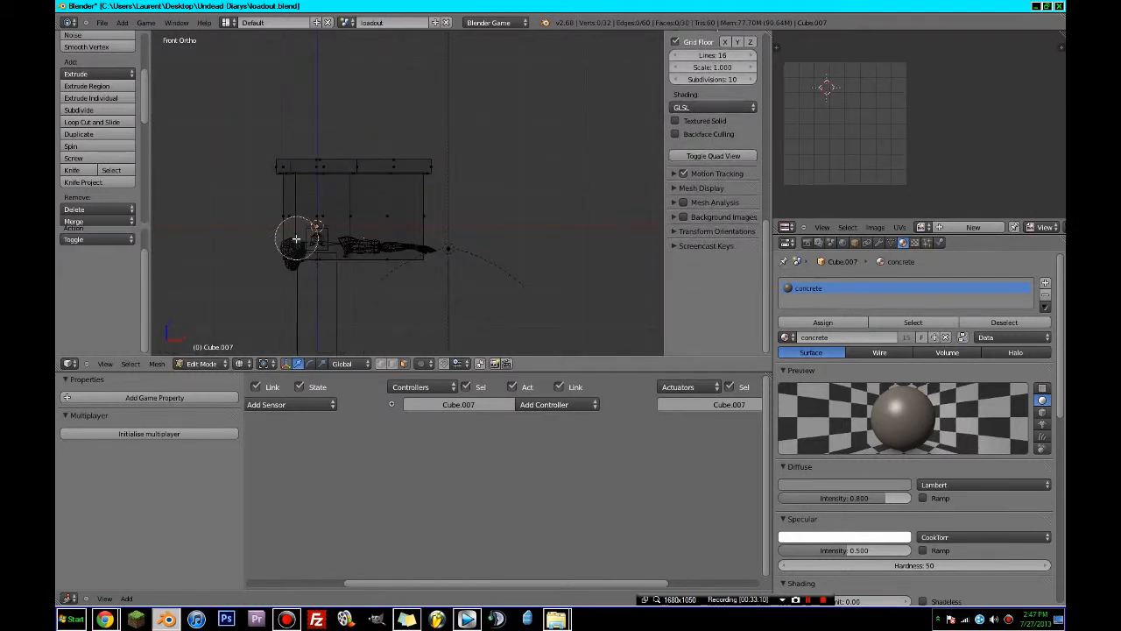
{"action": "left_click_drag", "start_coordinate": [284, 246], "coordinate": [481, 240]}
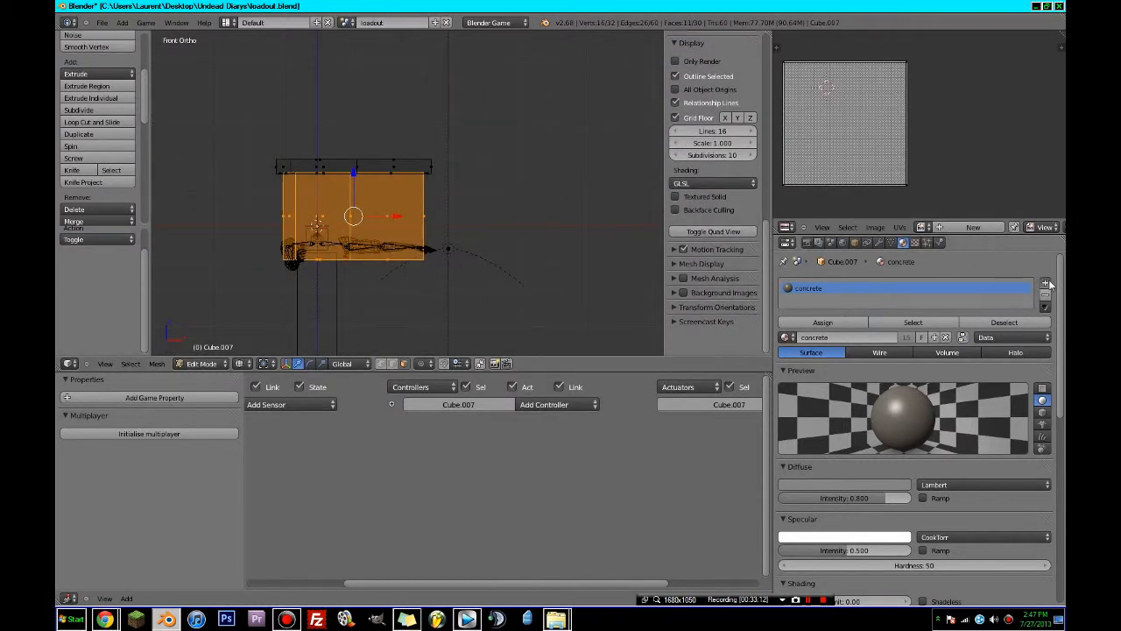
{"action": "left_click", "coordinate": [1046, 284]}
{"action": "left_click", "coordinate": [823, 340]}
{"action": "key", "text": "Tab"}
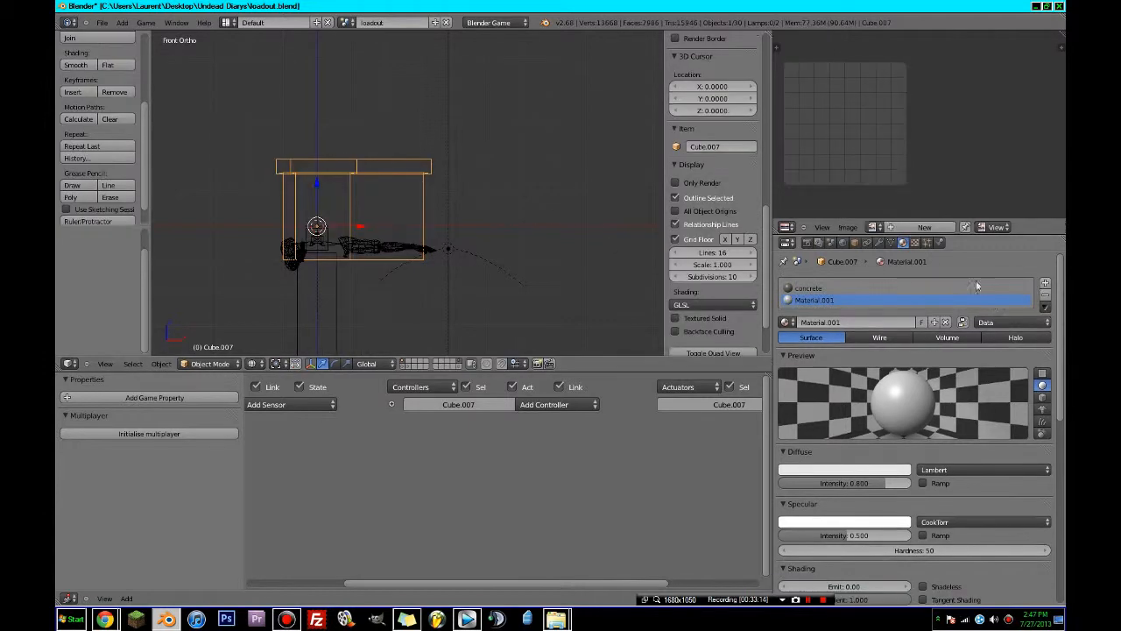
{"action": "key", "text": "Tab"}
{"action": "left_click", "coordinate": [787, 338]}
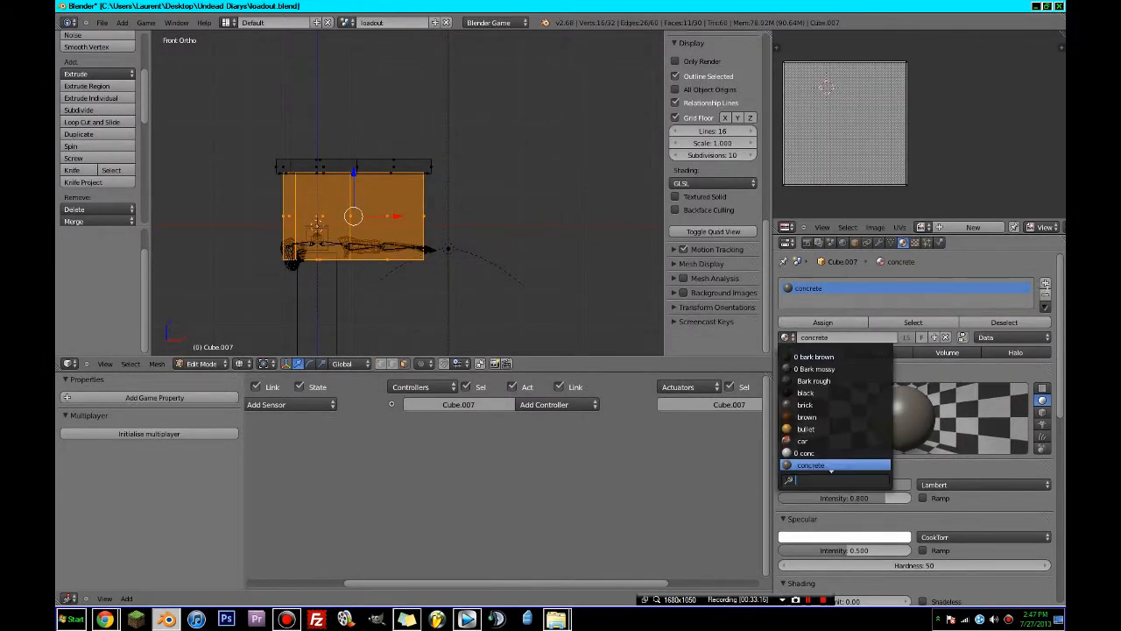
{"action": "left_click", "coordinate": [945, 337]}
- Use the existing seamless_wood material in the second slot and unwrap the counter base's faces with Smart UV Project
{"action": "left_click", "coordinate": [787, 337]}
{"action": "type", "text": "seam"}
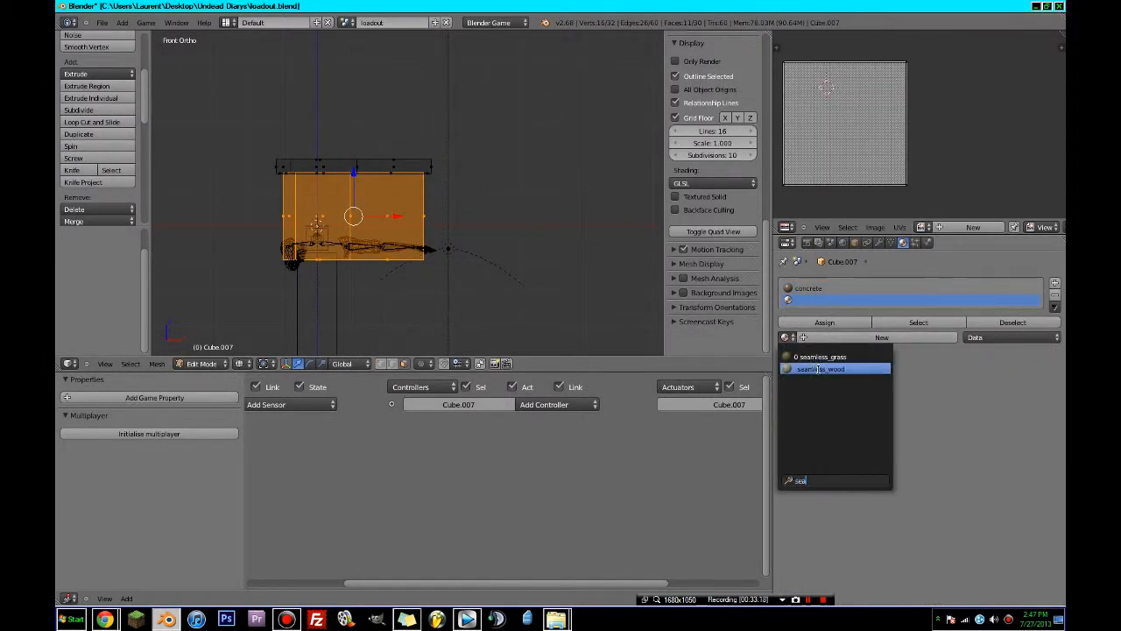
{"action": "left_click", "coordinate": [806, 355]}
{"action": "key", "text": "u"}
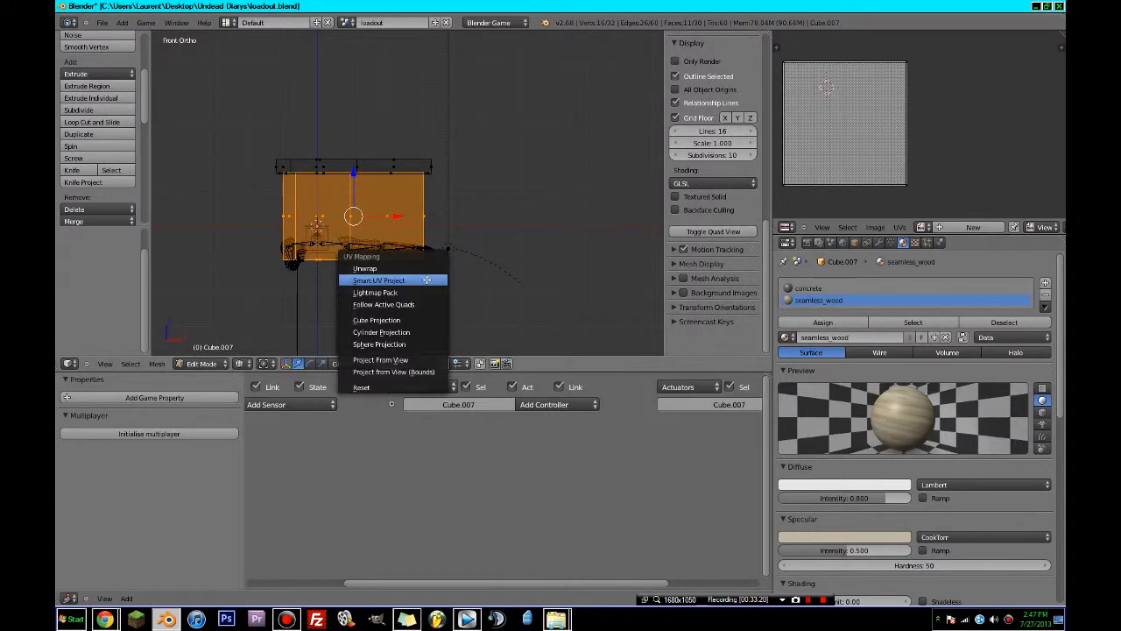
{"action": "left_click", "coordinate": [394, 278]}
{"action": "left_click", "coordinate": [426, 341]}
- Return to Object Mode and display the counter and surrounding props in textured shading
{"action": "key", "text": "Tab"}
{"action": "middle_click_drag", "start_coordinate": [417, 273], "coordinate": [517, 297]}
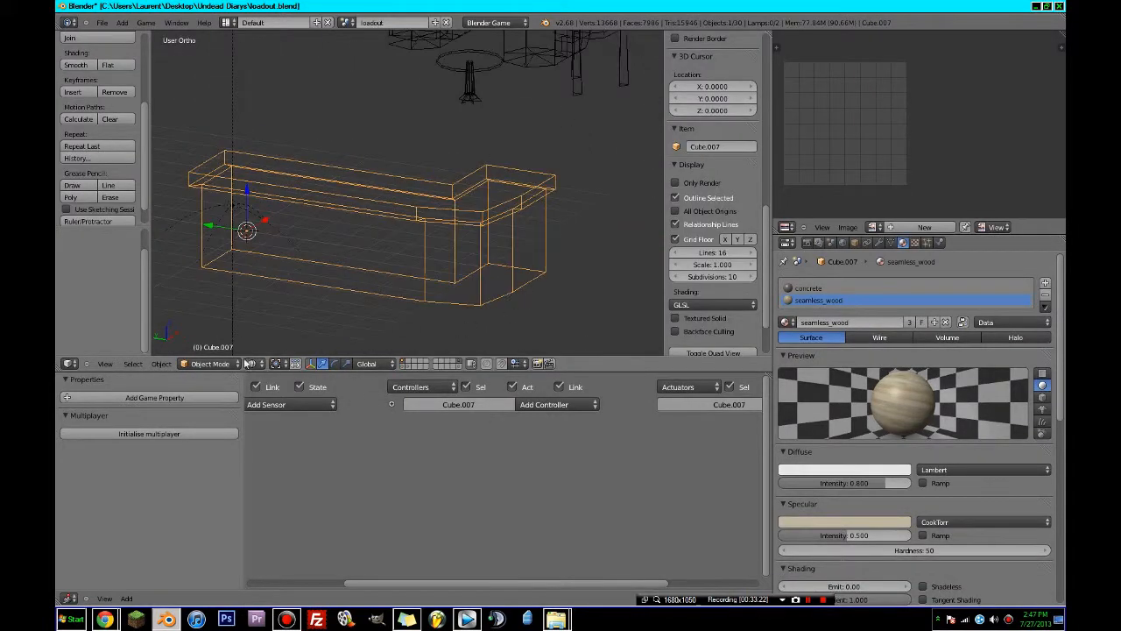
{"action": "left_click", "coordinate": [252, 362]}
{"action": "left_click", "coordinate": [265, 313]}
{"action": "mouse_move", "coordinate": [445, 291]}
{"action": "middle_mouse_down"}
{"action": "mouse_move", "coordinate": [383, 288]}
{"action": "mouse_move", "coordinate": [376, 328]}
{"action": "mouse_move", "coordinate": [471, 258]}
{"action": "mouse_move", "coordinate": [537, 273]}
{"action": "mouse_move", "coordinate": [651, 251]}
{"action": "mouse_move", "coordinate": [450, 303]}
{"action": "mouse_move", "coordinate": [395, 288]}
{"action": "middle_mouse_up"}
{"action": "scroll", "coordinate": [452, 296], "scroll_direction": "down", "scroll_amount": 3}
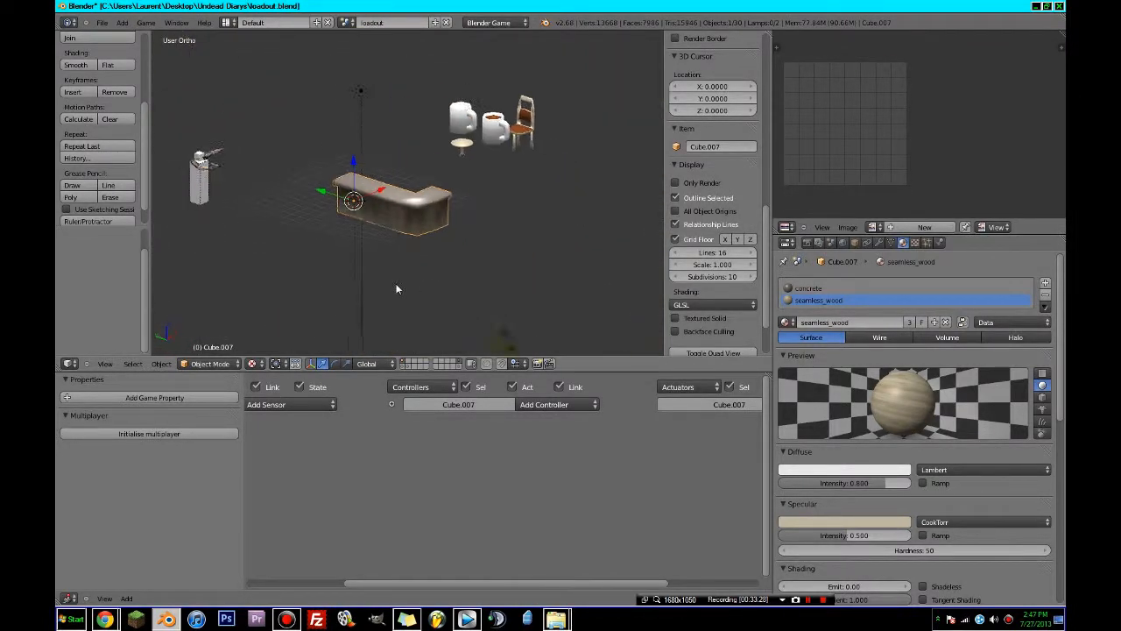
- Select the coffee table, both mugs and the chair along with the counter and move them all to layer 11
{"action": "key", "text": "c"}
{"action": "left_click_drag", "start_coordinate": [465, 122], "coordinate": [546, 132]}
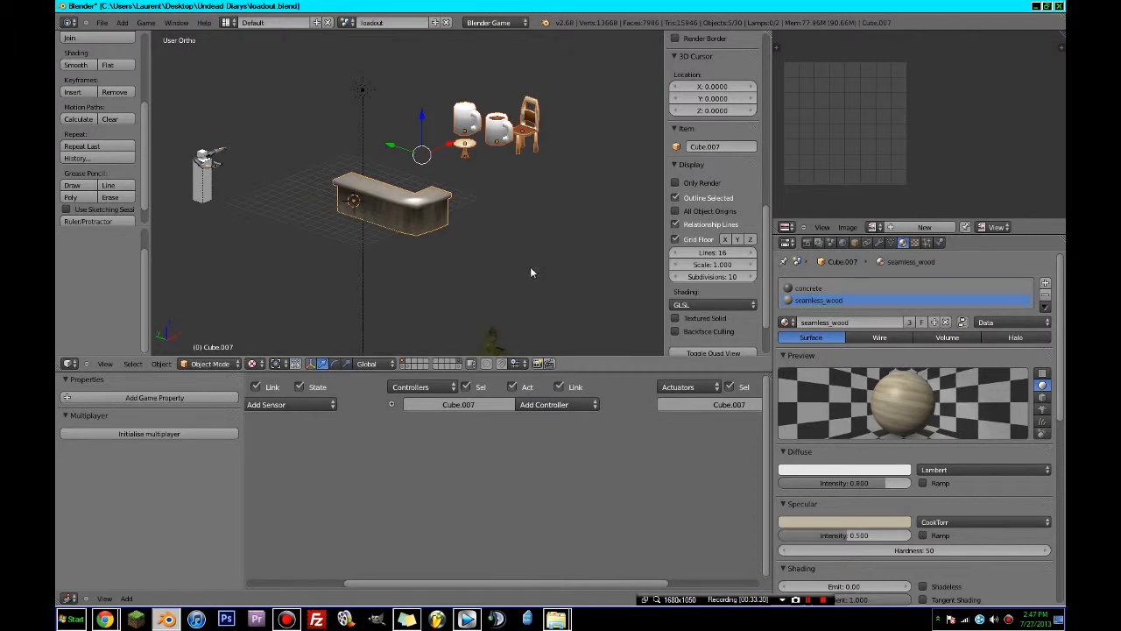
{"action": "key", "text": "m"}
{"action": "left_click", "coordinate": [629, 298]}
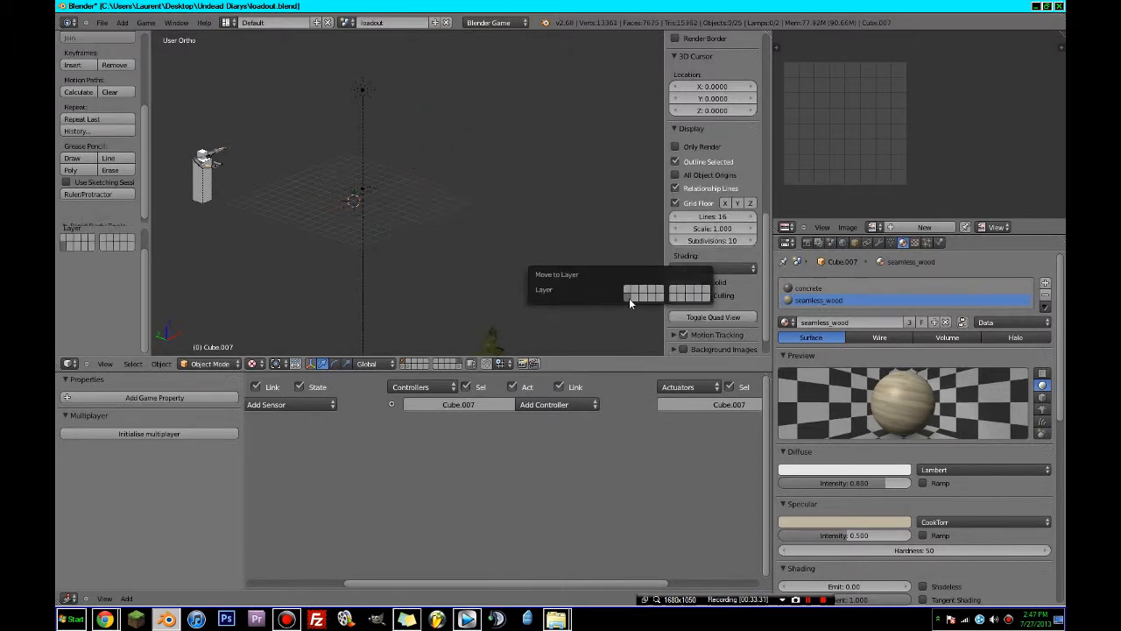
- Examine the contents of the scene layers, first separately and then with the town and prop layers shown together
{"action": "left_click", "coordinate": [404, 367]}
{"action": "scroll", "coordinate": [473, 290], "scroll_direction": "down", "scroll_amount": 6}
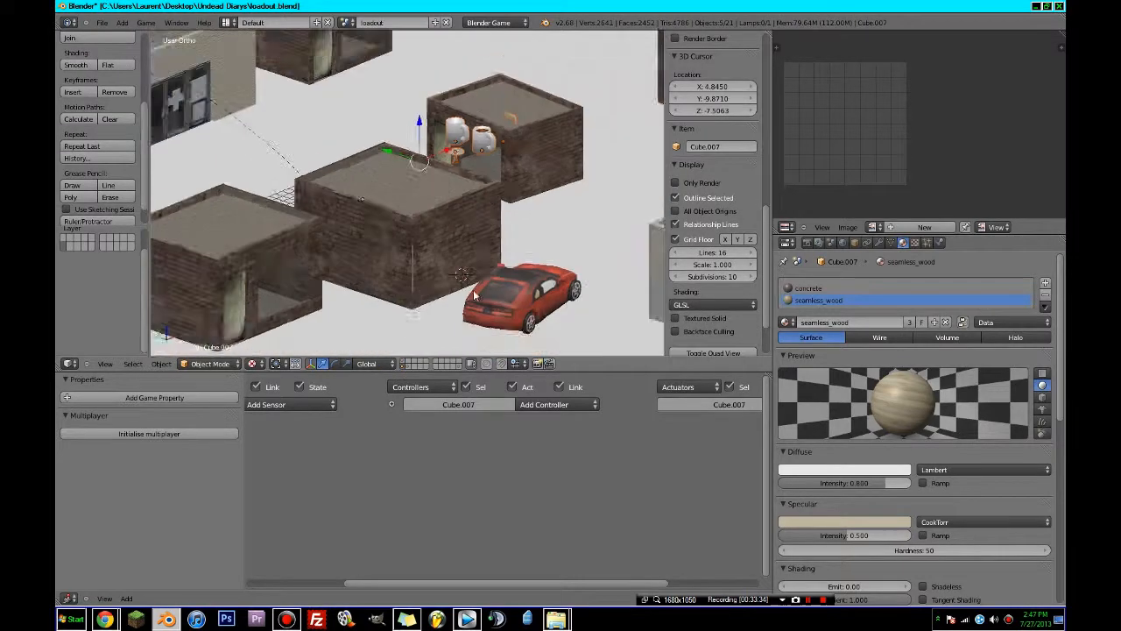
{"action": "middle_click_drag", "start_coordinate": [458, 303], "coordinate": [422, 329]}
{"action": "scroll", "coordinate": [482, 282], "scroll_direction": "down", "scroll_amount": 4}
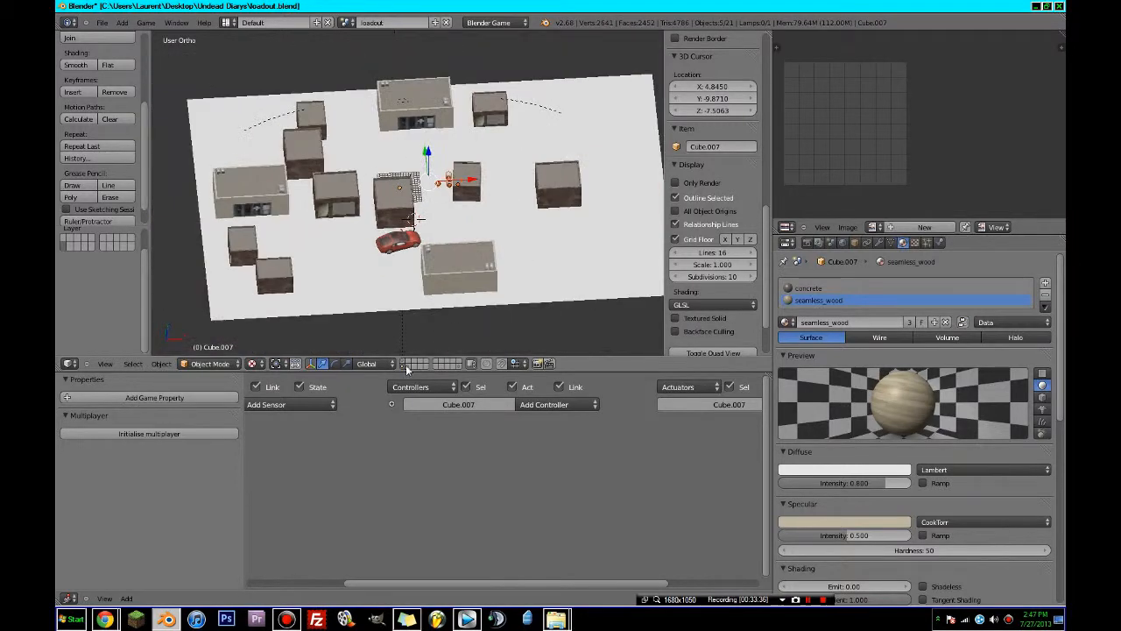
{"action": "left_click", "coordinate": [409, 366]}
{"action": "left_click", "coordinate": [404, 367]}
{"action": "left_click", "coordinate": [454, 367]}
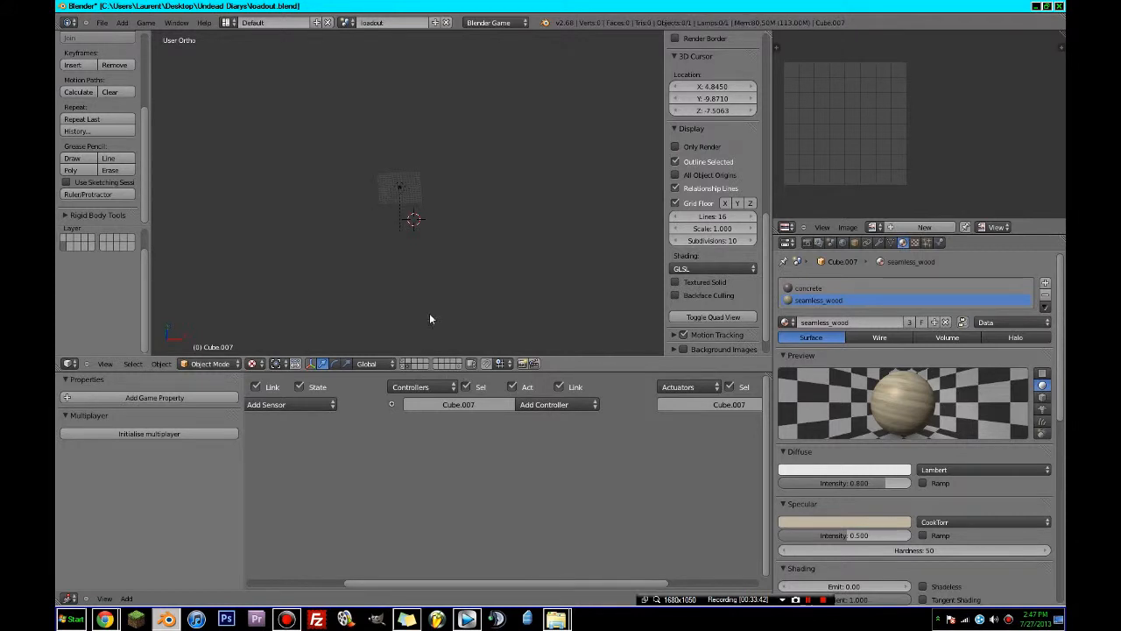
{"action": "scroll", "coordinate": [429, 315], "scroll_direction": "down", "scroll_amount": 5}
{"action": "left_click", "coordinate": [404, 361]}
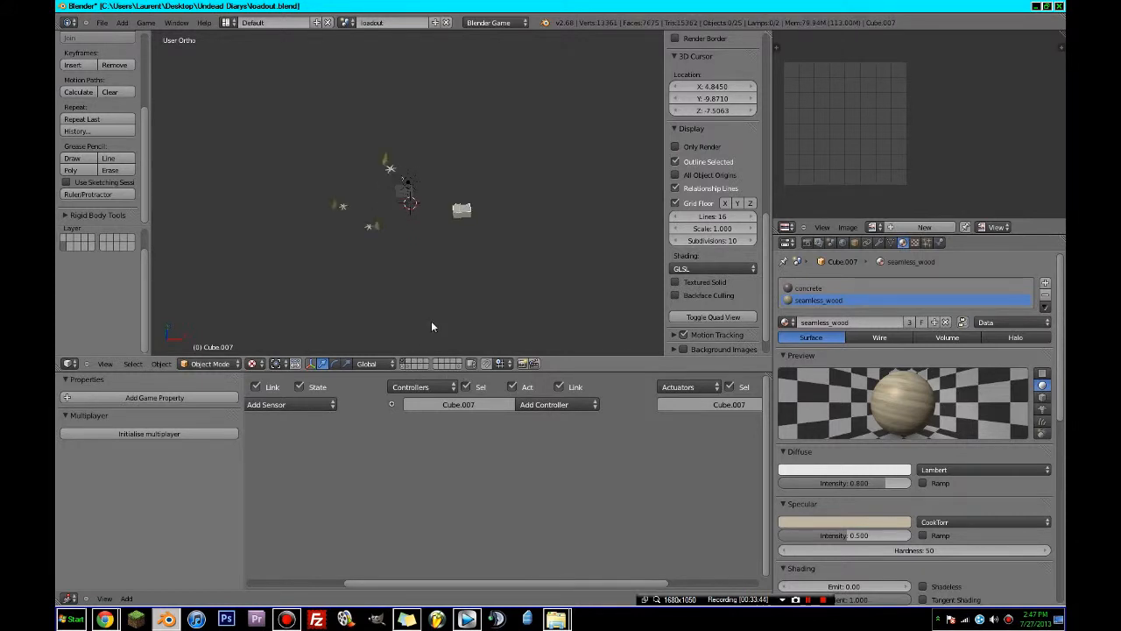
{"action": "scroll", "coordinate": [432, 322], "scroll_direction": "up", "scroll_amount": 5}
{"action": "left_click", "coordinate": [405, 362], "text": "shift"}
{"action": "scroll", "coordinate": [446, 307], "scroll_direction": "down", "scroll_amount": 4}
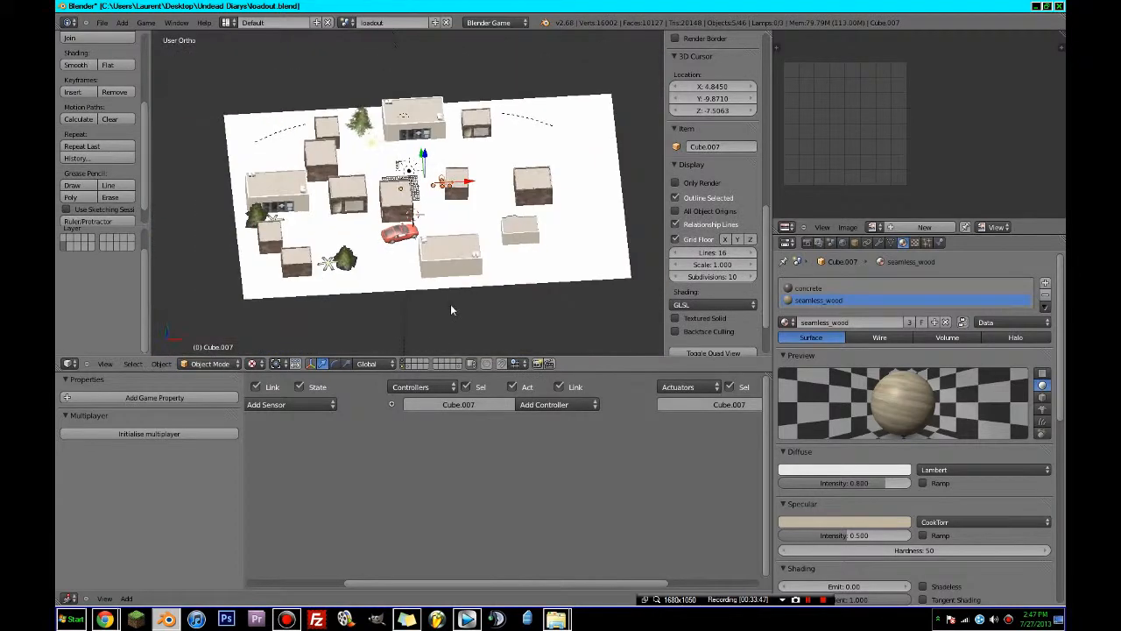
- Move the selected counter, table, mugs and chair back to layer 1 and show only that layer
{"action": "key", "text": "m"}
{"action": "left_click", "coordinate": [553, 328]}
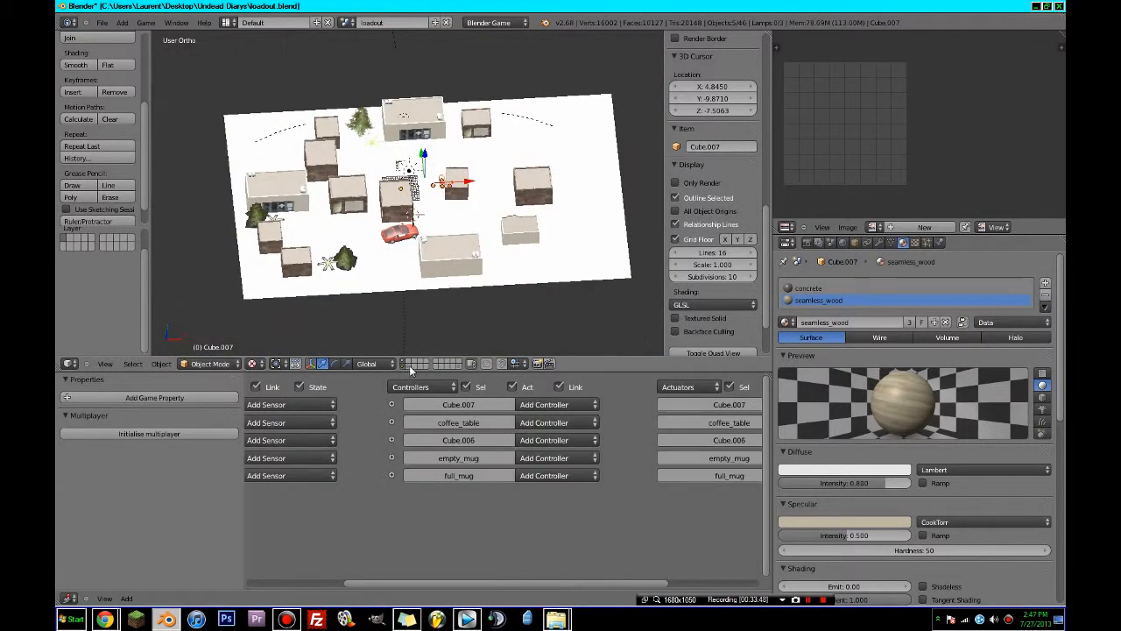
{"action": "left_click", "coordinate": [404, 364]}
{"action": "scroll", "coordinate": [447, 316], "scroll_direction": "up", "scroll_amount": 4}
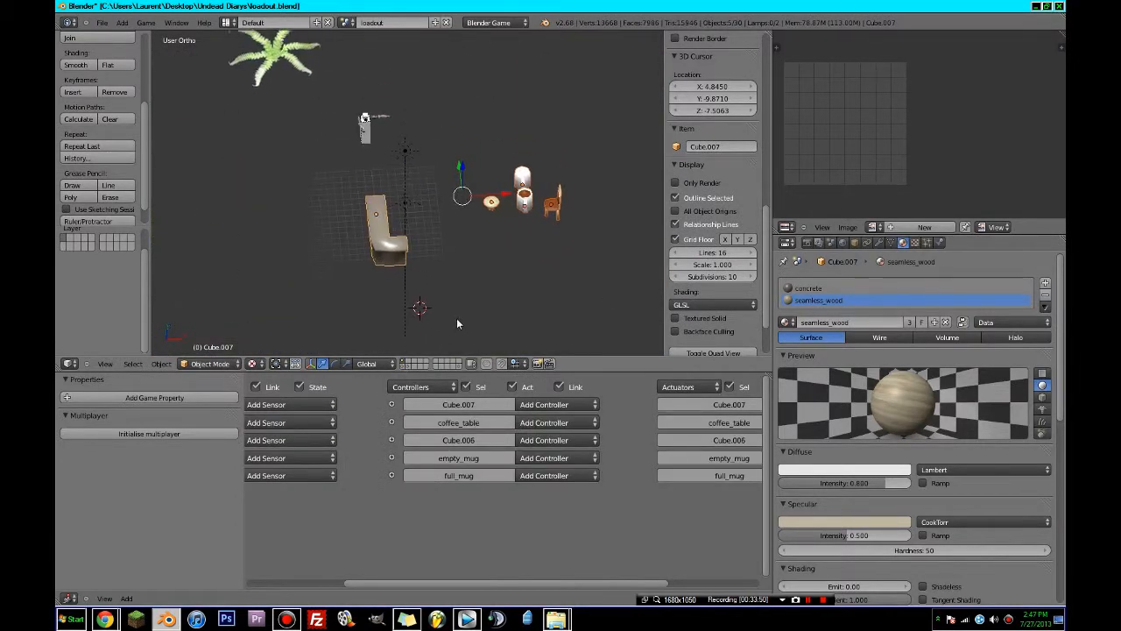
- Select the full and empty mugs and move them about -16.8 in X and -1.8 in Z, beside the counter
{"action": "key", "text": "a"}
{"action": "key", "text": "c"}
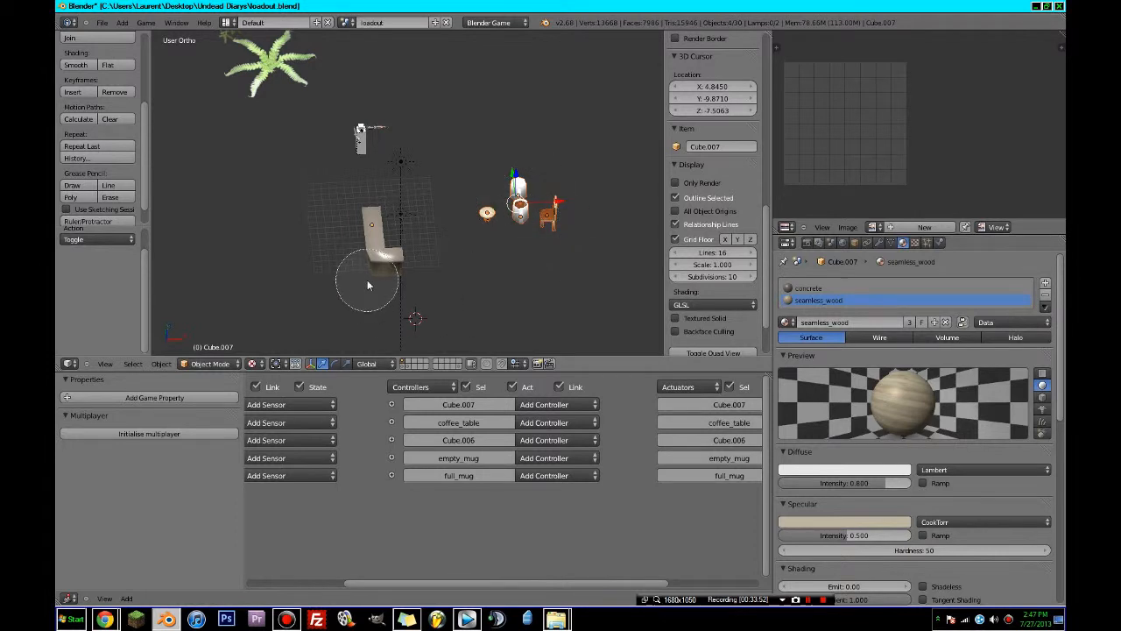
{"action": "right_click", "coordinate": [519, 209]}
{"action": "middle_click_drag", "start_coordinate": [536, 234], "coordinate": [538, 238]}
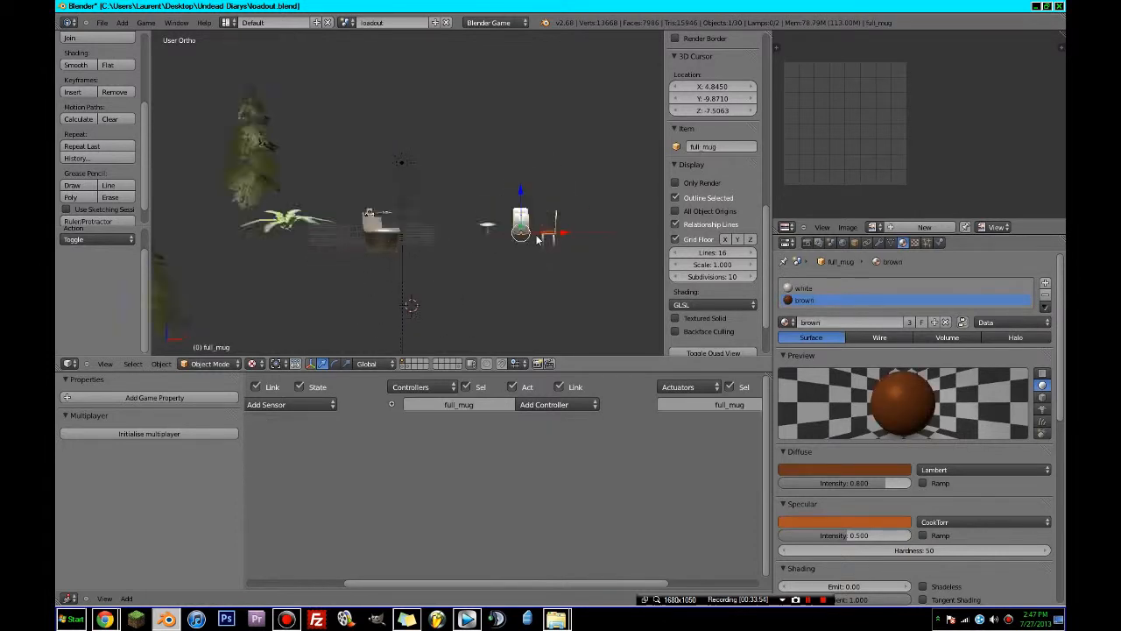
{"action": "key", "text": "KP_1"}
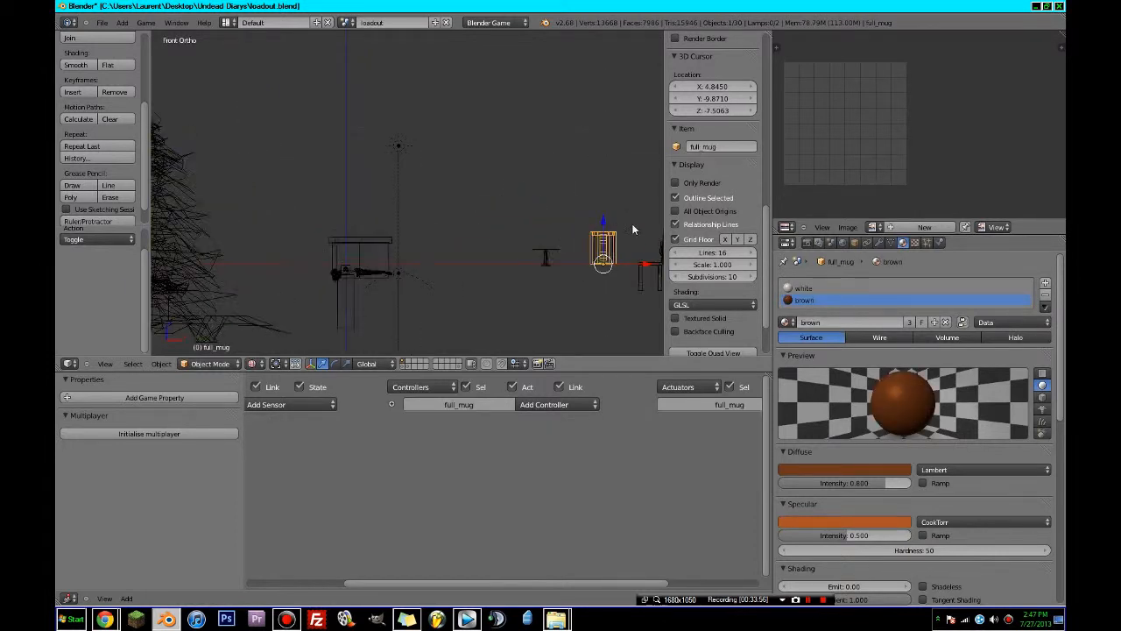
{"action": "right_click", "coordinate": [625, 245], "text": "shift"}
{"action": "key", "text": "g"}
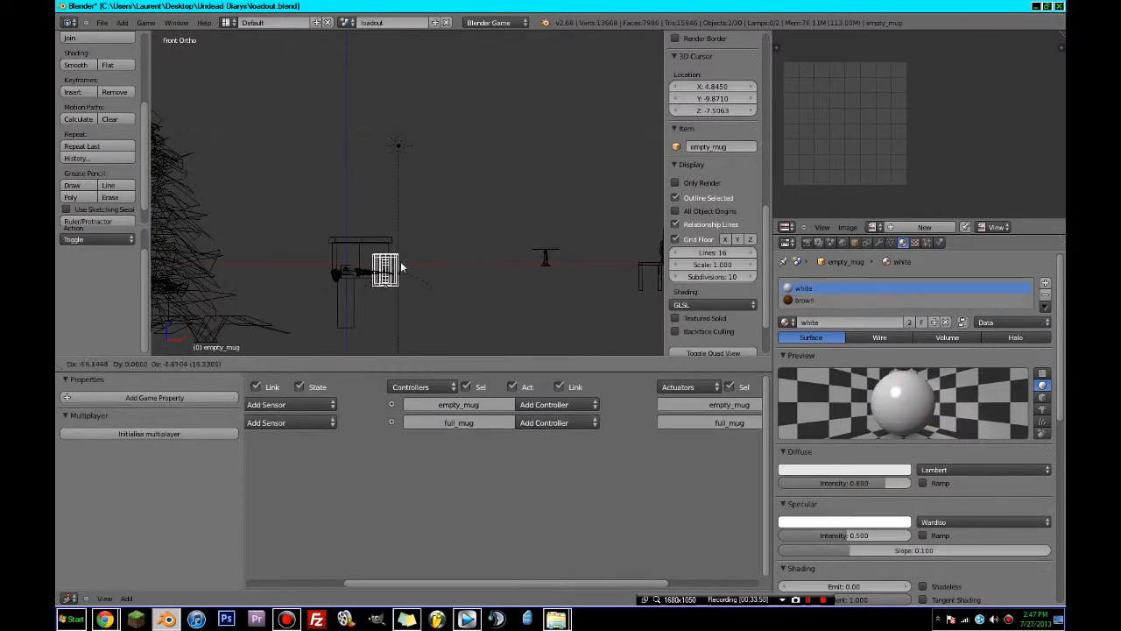
{"action": "left_click", "coordinate": [404, 266]}
- Scale both mugs down and reposition them at the world origin inside the counter's outline
{"action": "key", "text": "KP_Decimal"}
{"action": "key", "text": "s"}
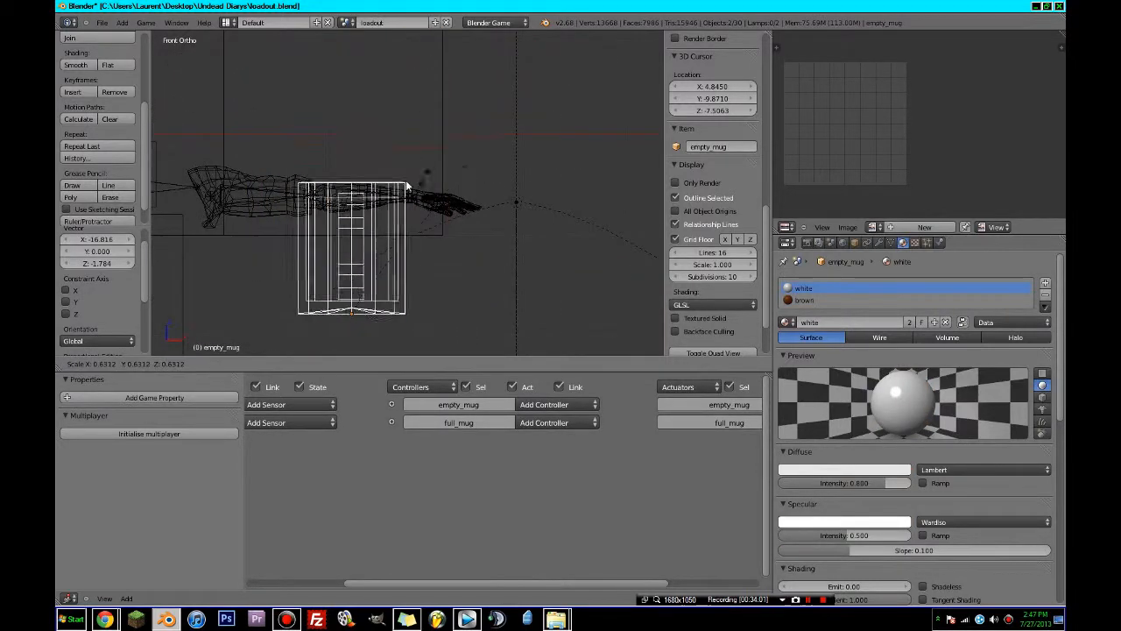
{"action": "left_click", "coordinate": [376, 270]}
{"action": "key", "text": "g"}
{"action": "left_click", "coordinate": [471, 186]}
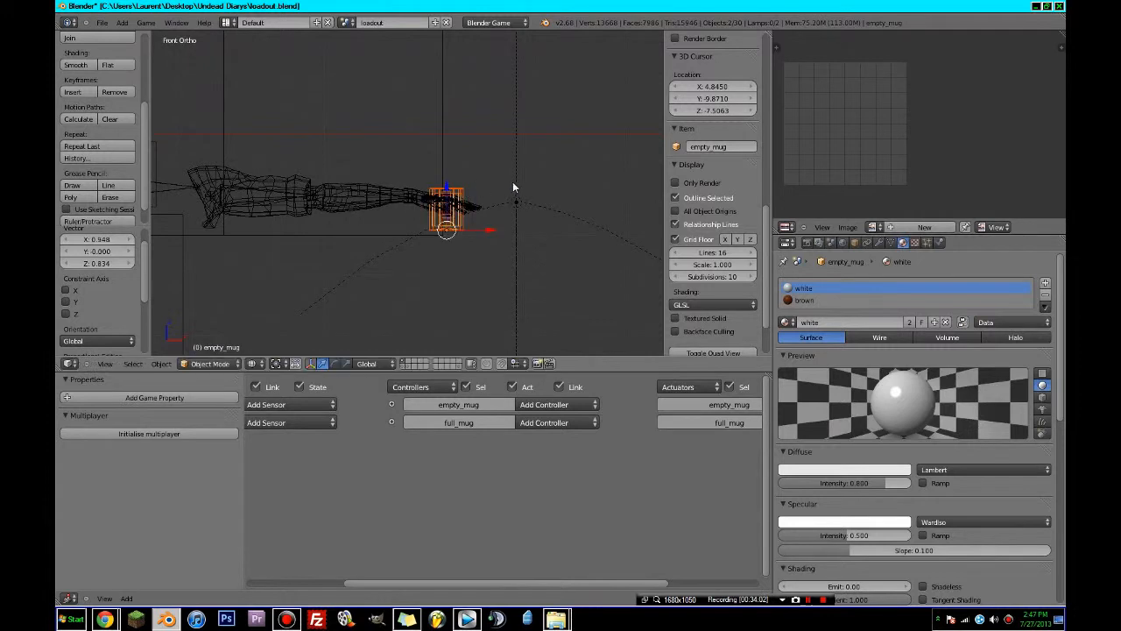
{"action": "scroll", "coordinate": [510, 182], "scroll_direction": "down", "scroll_amount": 3}
{"action": "scroll", "coordinate": [508, 189], "scroll_direction": "down", "scroll_amount": 2}
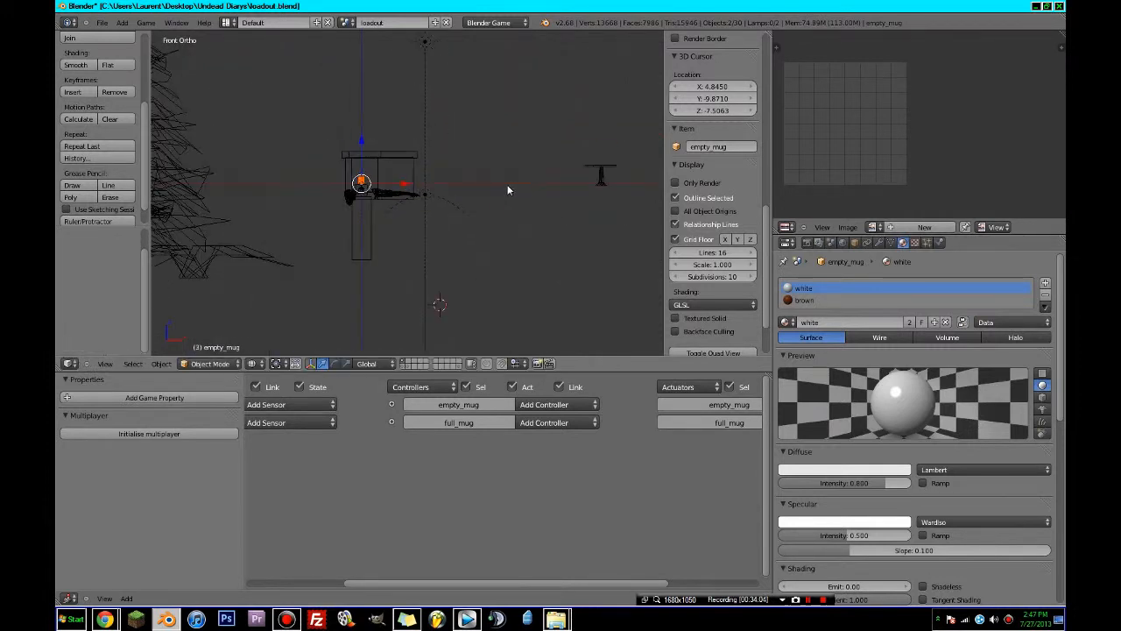
- Save the scene over loadout.blend and view the counter and mugs from the top
{"action": "key", "text": "ctrl+s"}
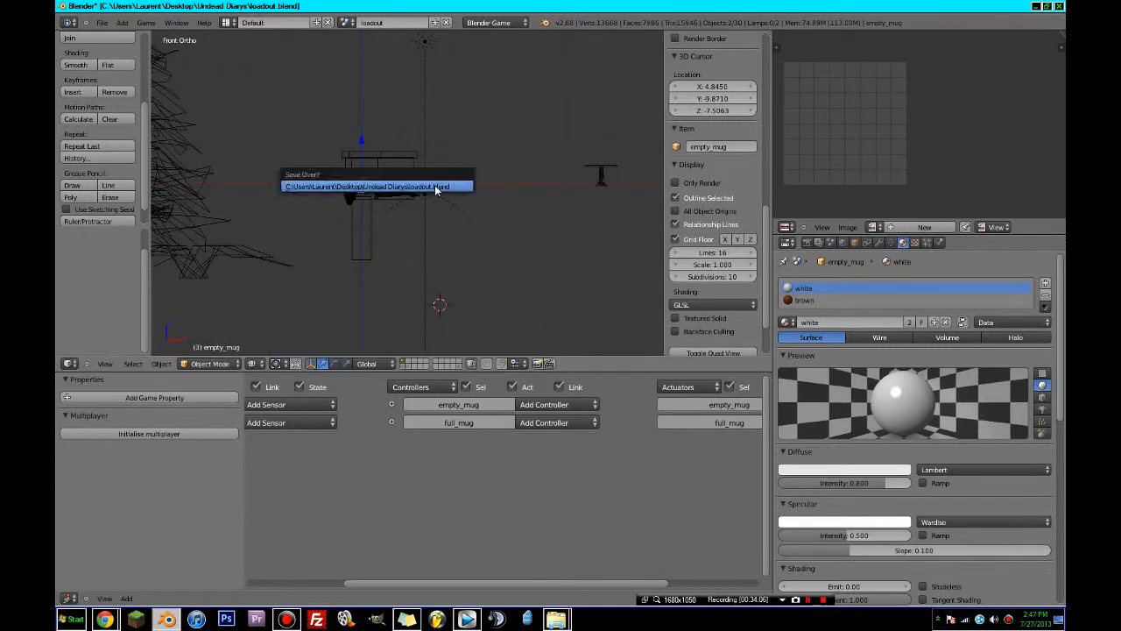
{"action": "left_click", "coordinate": [435, 188]}
{"action": "middle_click_drag", "start_coordinate": [435, 188], "coordinate": [449, 262]}
{"action": "scroll", "coordinate": [438, 211], "scroll_direction": "down", "scroll_amount": 5}
{"action": "key", "text": "KP_7"}
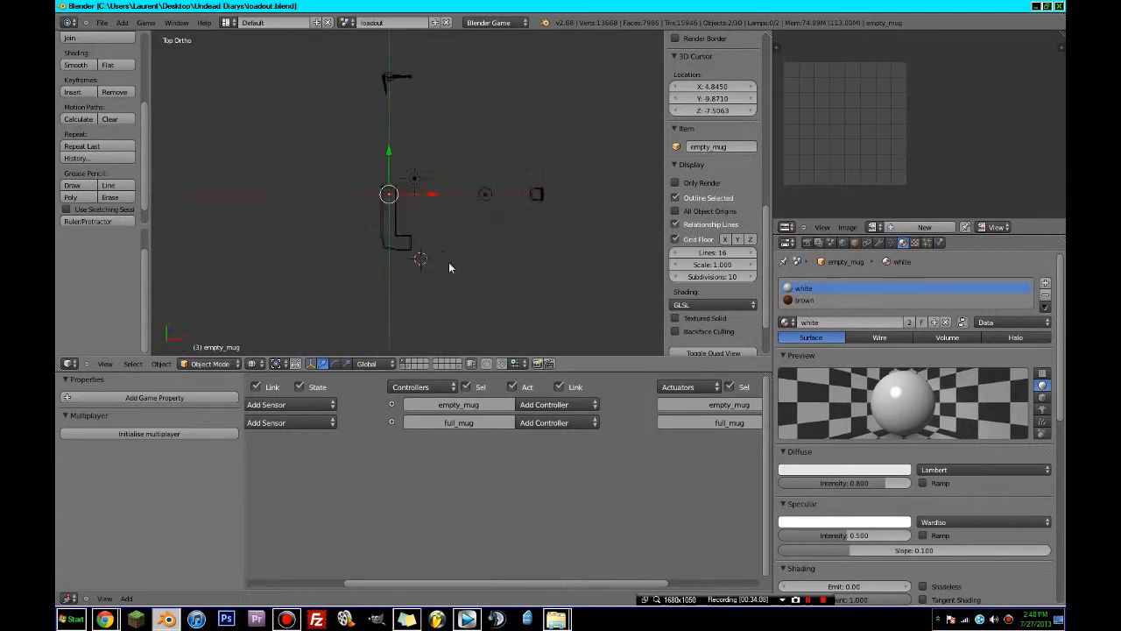
- Move both mugs about 18 in X and 5.9 in Y away from the counter, then shift the full mug about -1.9 in Y
{"action": "key", "text": "g"}
{"action": "left_click", "coordinate": [565, 224]}
{"action": "right_click", "coordinate": [508, 153]}
{"action": "key", "text": "g"}
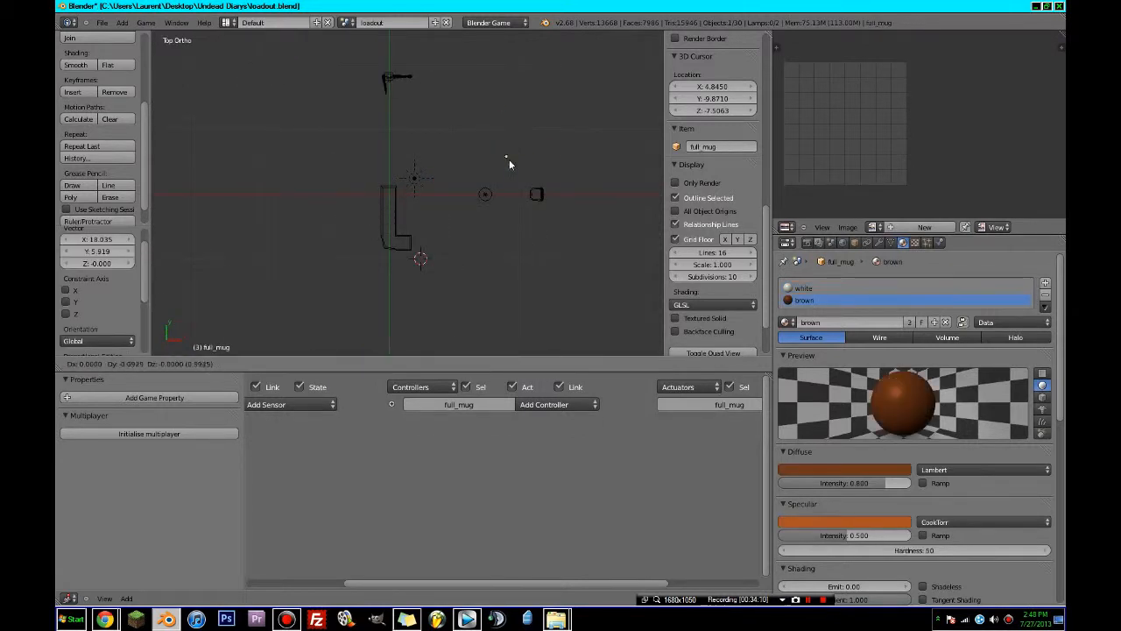
{"action": "left_click", "coordinate": [507, 168]}
- Select the coffee table and enlarge it in front view, finishing with a factor of about 1.093 and lowering it about 0.13 in Z
{"action": "scroll", "coordinate": [513, 204], "scroll_direction": "up", "scroll_amount": 4}
{"action": "middle_click_drag", "start_coordinate": [504, 227], "coordinate": [401, 275], "text": "shift"}
{"action": "right_click", "coordinate": [470, 244]}
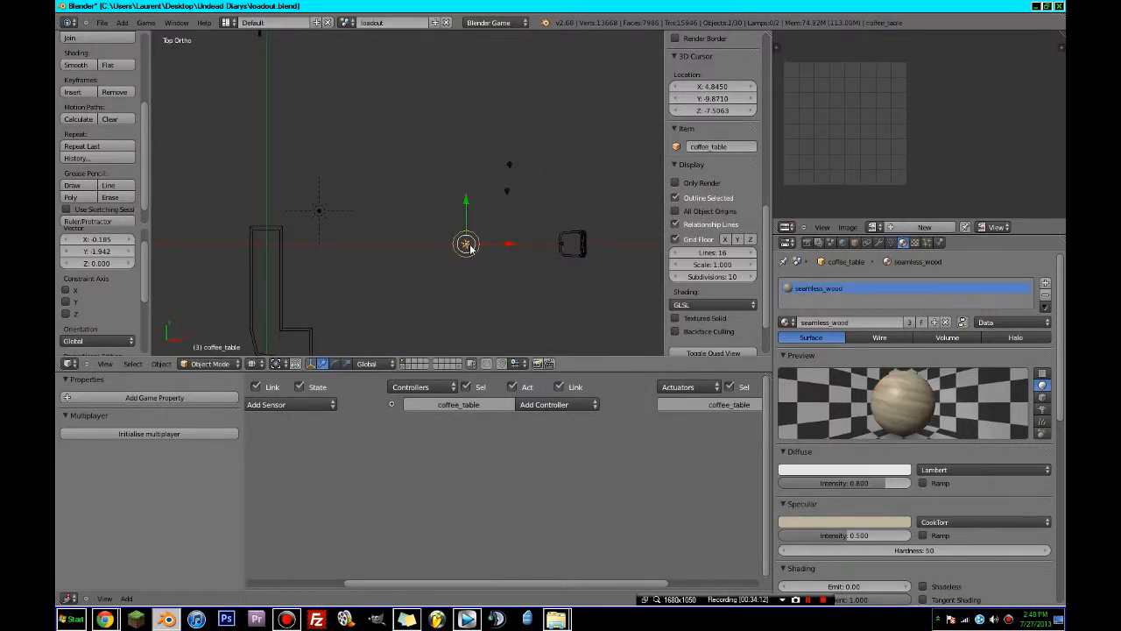
{"action": "key", "text": "KP_1"}
{"action": "scroll", "coordinate": [471, 243], "scroll_direction": "up", "scroll_amount": 3}
{"action": "key", "text": "s"}
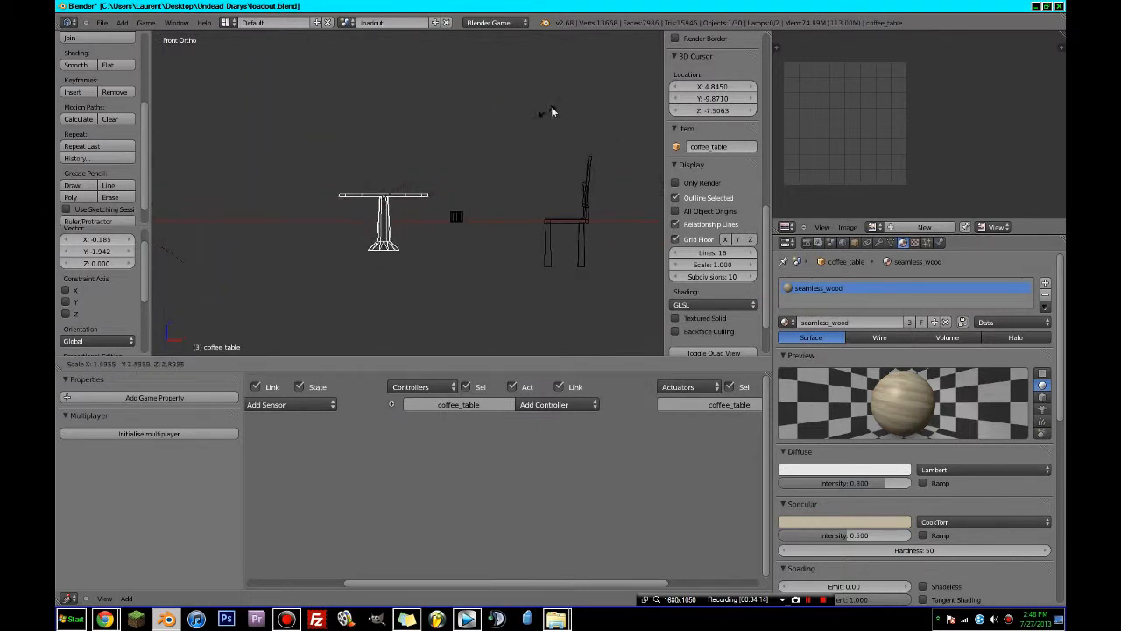
{"action": "left_click", "coordinate": [551, 106]}
{"action": "key", "text": "s"}
{"action": "left_click", "coordinate": [555, 177]}
{"action": "key", "text": "g"}
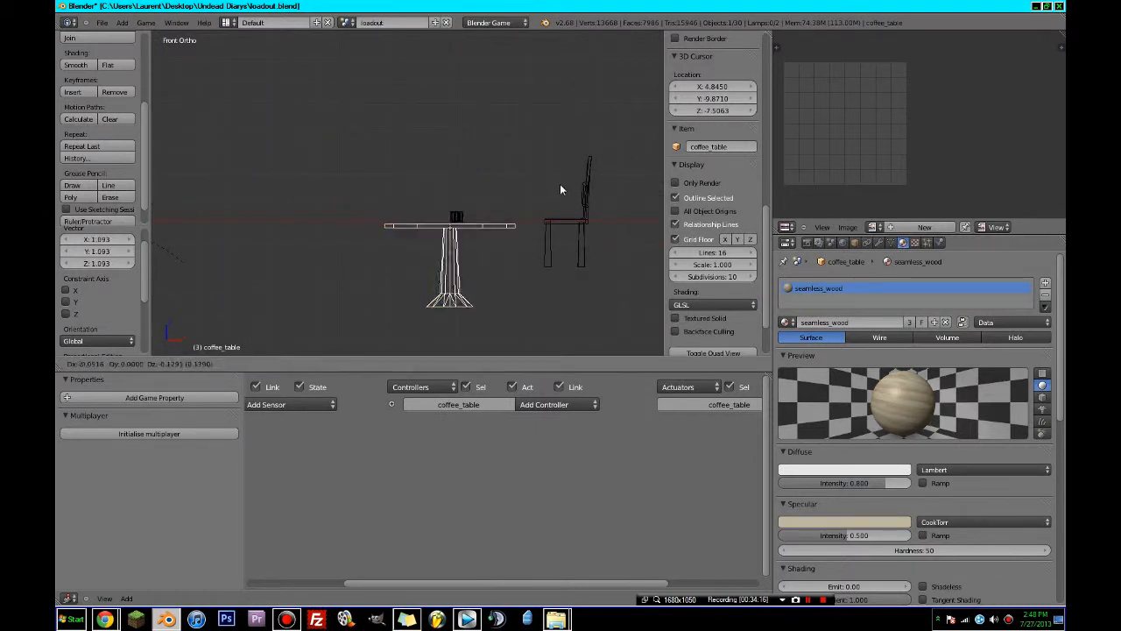
{"action": "left_click", "coordinate": [562, 183]}
- Move the table beside the counter, resize it by about 0.64 and 1.08, and return it about 16.6 in X near the chair
{"action": "middle_click_drag", "start_coordinate": [427, 216], "coordinate": [565, 154], "text": "shift"}
{"action": "key", "text": "g"}
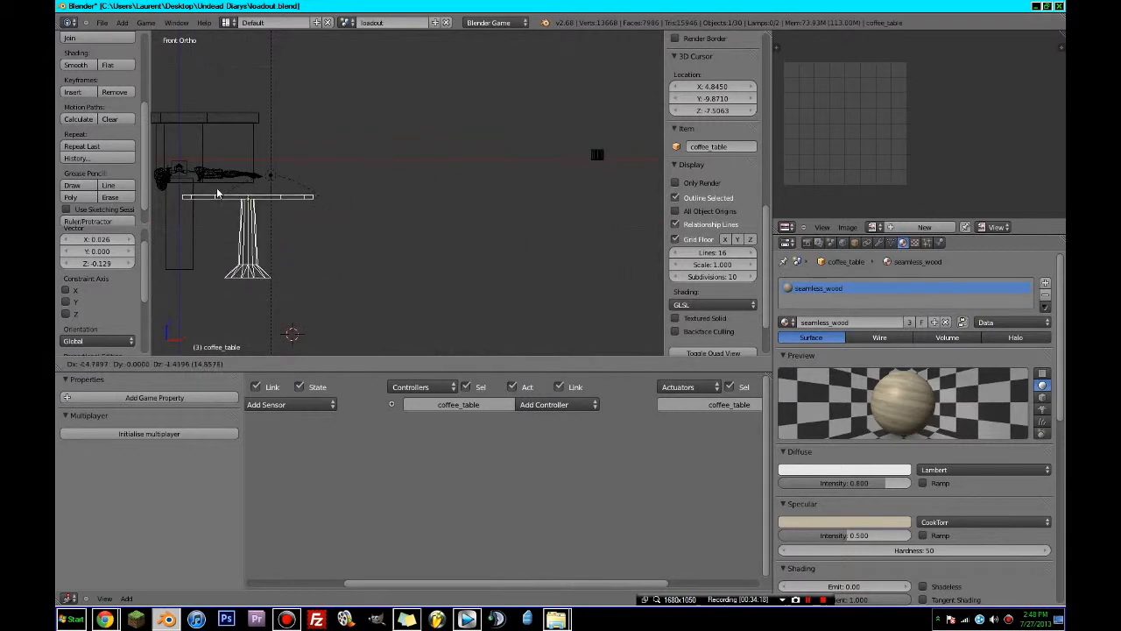
{"action": "left_click", "coordinate": [220, 188]}
{"action": "key", "text": "s"}
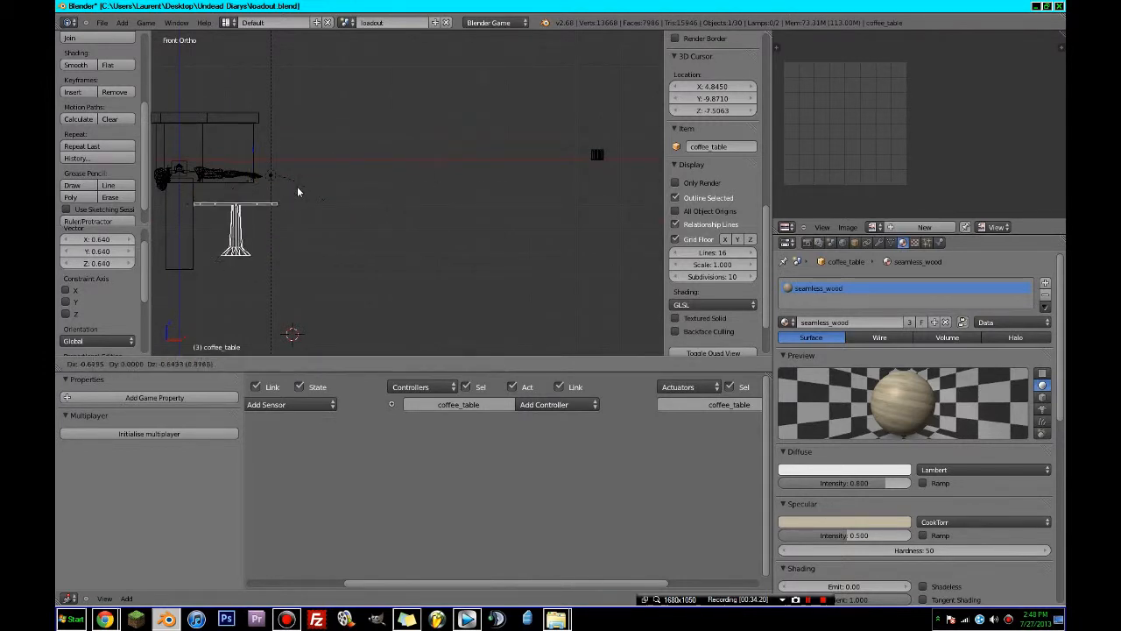
{"action": "left_click", "coordinate": [304, 191]}
{"action": "key", "text": "g"}
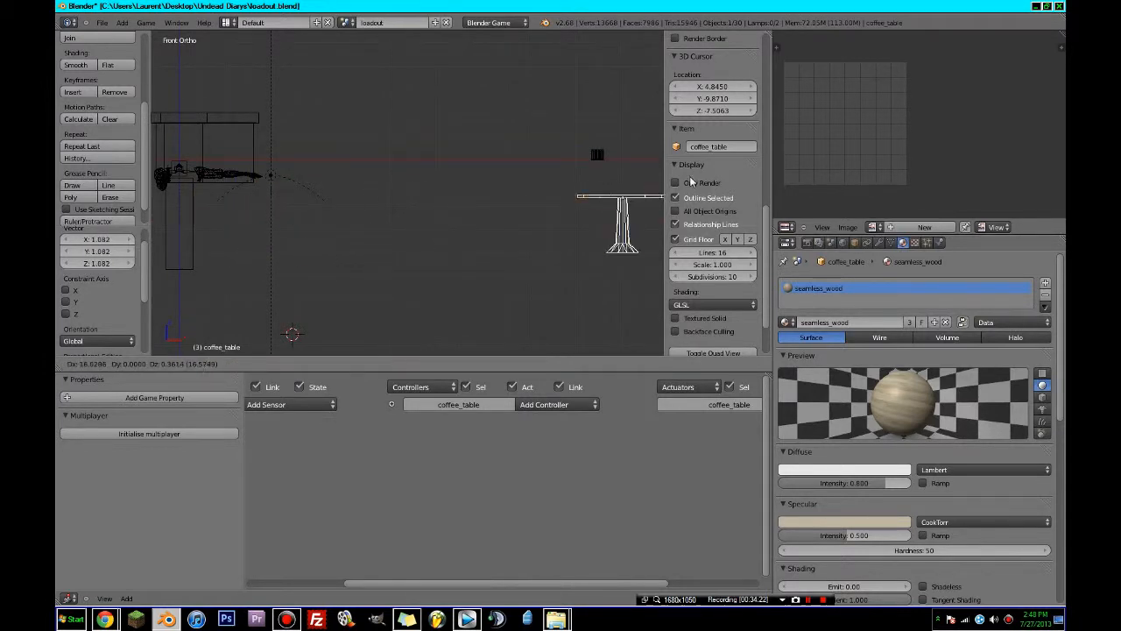
{"action": "left_click", "coordinate": [689, 181]}
- Resize the chair and lower it beside the coffee table so its feet match the table's base
{"action": "middle_click_drag", "start_coordinate": [572, 200], "coordinate": [399, 223], "text": "shift"}
{"action": "right_click", "coordinate": [545, 183]}
{"action": "key", "text": "g"}
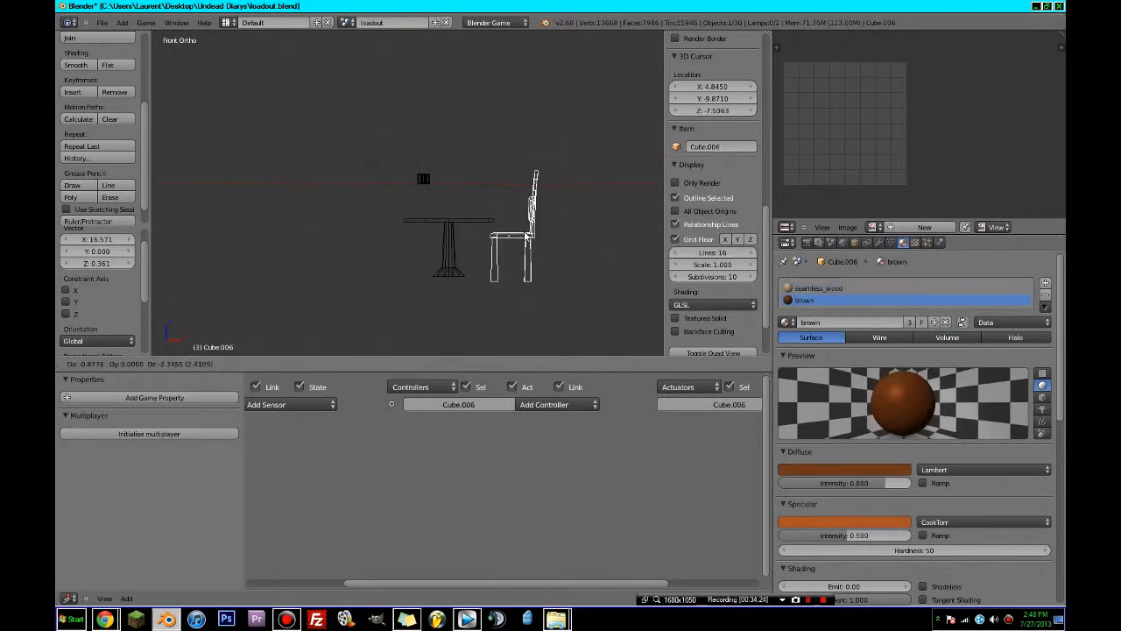
{"action": "left_click", "coordinate": [529, 231]}
{"action": "key", "text": "s"}
{"action": "left_click", "coordinate": [542, 220]}
{"action": "key", "text": "g"}
{"action": "left_click", "coordinate": [539, 235]}
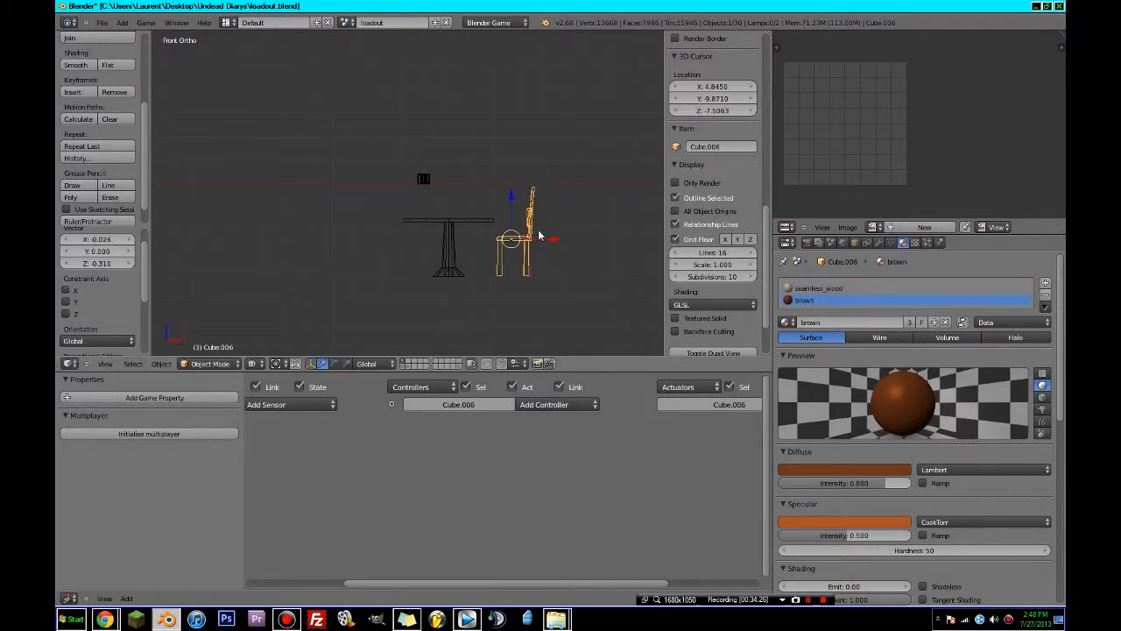
- Move the chair about -18.4 in X to compare it with the counter, then return it about 17.9 in X beside the table
{"action": "middle_click_drag", "start_coordinate": [538, 235], "coordinate": [604, 219], "text": "shift"}
{"action": "key", "text": "g"}
{"action": "left_click", "coordinate": [154, 213]}
{"action": "middle_click_drag", "start_coordinate": [270, 206], "coordinate": [342, 238], "text": "shift"}
{"action": "key", "text": "g"}
{"action": "left_click", "coordinate": [473, 215]}
{"action": "key", "text": "g"}
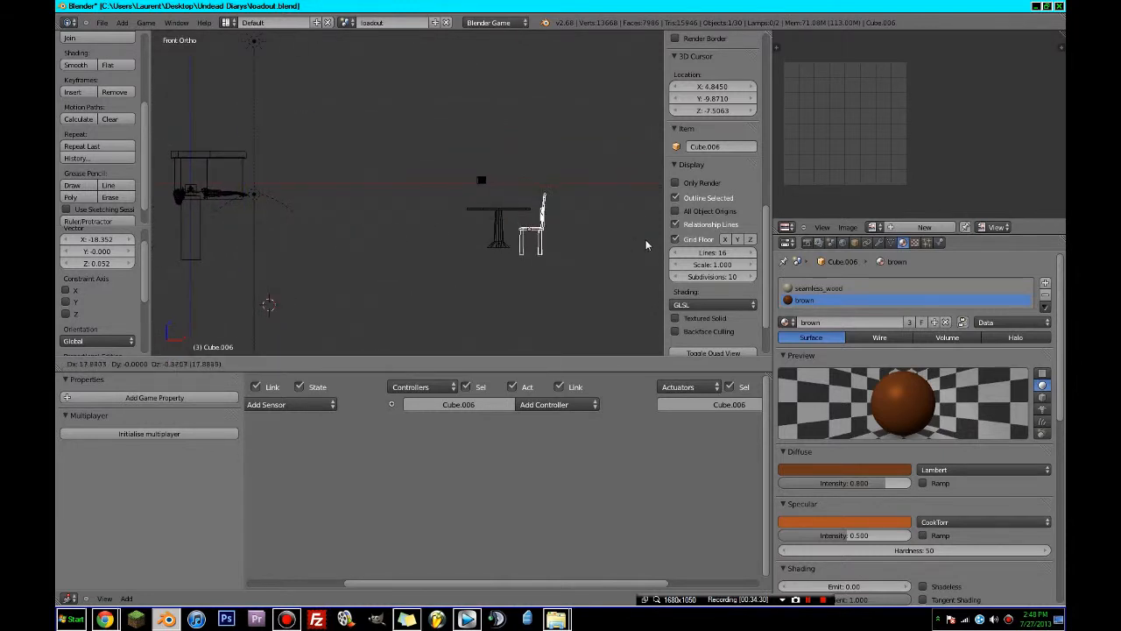
{"action": "left_click", "coordinate": [510, 226]}
- Select the counter and move it about -1.1 in X and -3.7 in Z, below the character's arms
{"action": "scroll", "coordinate": [473, 238], "scroll_direction": "down", "scroll_amount": 5}
{"action": "right_click", "coordinate": [612, 200]}
{"action": "scroll", "coordinate": [371, 176], "scroll_direction": "up", "scroll_amount": 2}
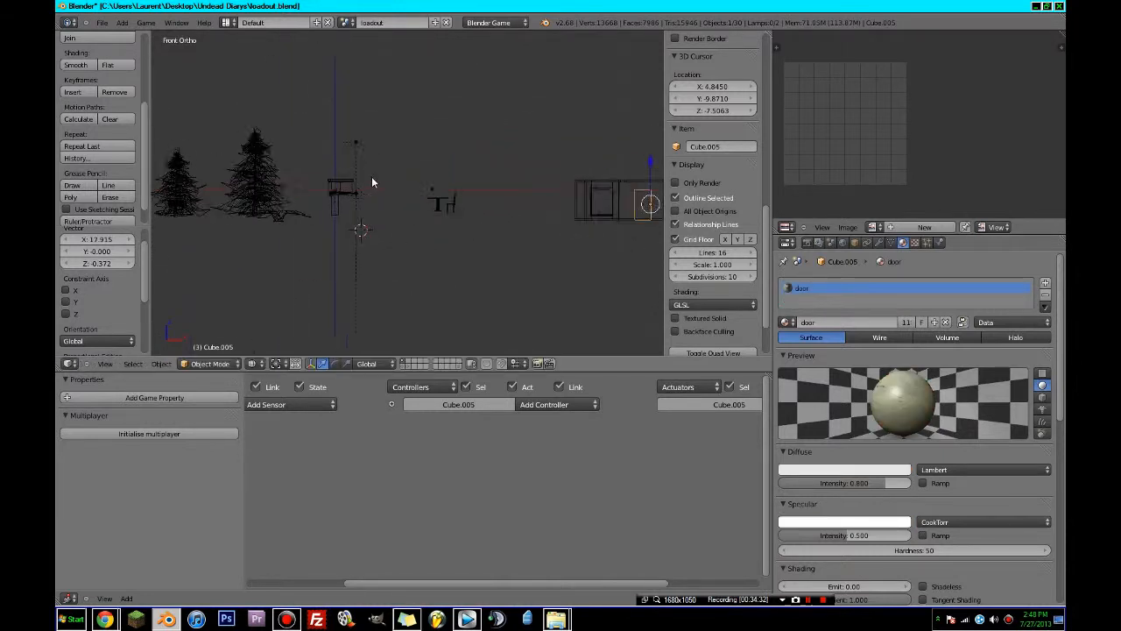
{"action": "right_click", "coordinate": [326, 180]}
{"action": "scroll", "coordinate": [325, 179], "scroll_direction": "up", "scroll_amount": 3}
{"action": "middle_click_drag", "start_coordinate": [325, 175], "coordinate": [474, 200], "text": "shift"}
{"action": "scroll", "coordinate": [460, 209], "scroll_direction": "up", "scroll_amount": 3}
{"action": "key", "text": "g"}
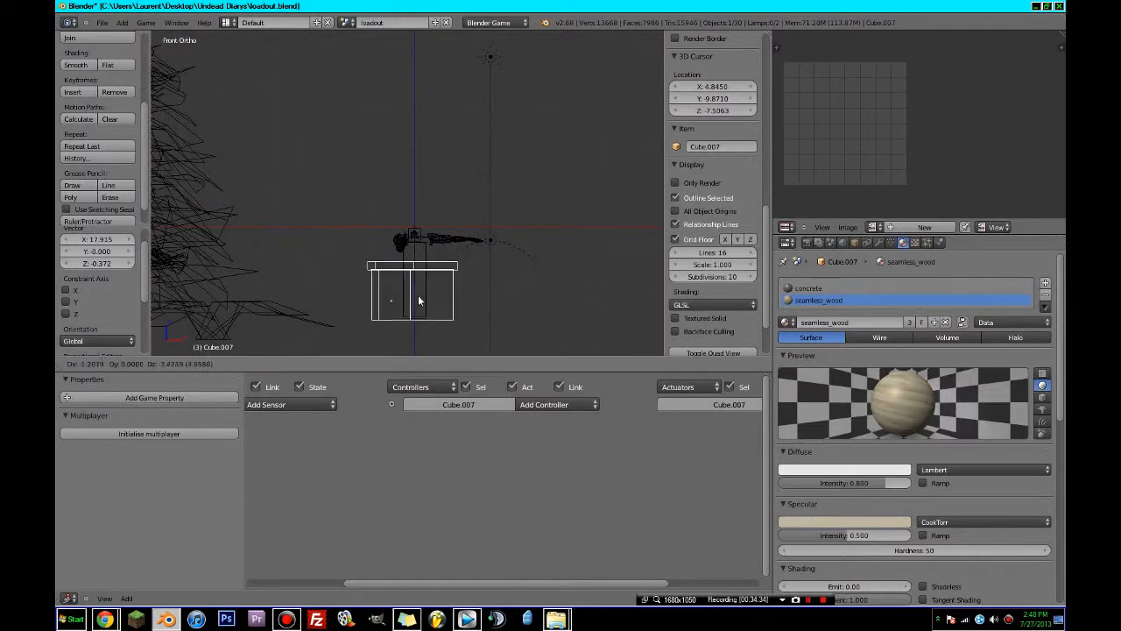
{"action": "left_click", "coordinate": [421, 294]}
{"action": "key", "text": "s"}
{"action": "key", "text": "Escape"}
{"action": "scroll", "coordinate": [475, 276], "scroll_direction": "down", "scroll_amount": 3}
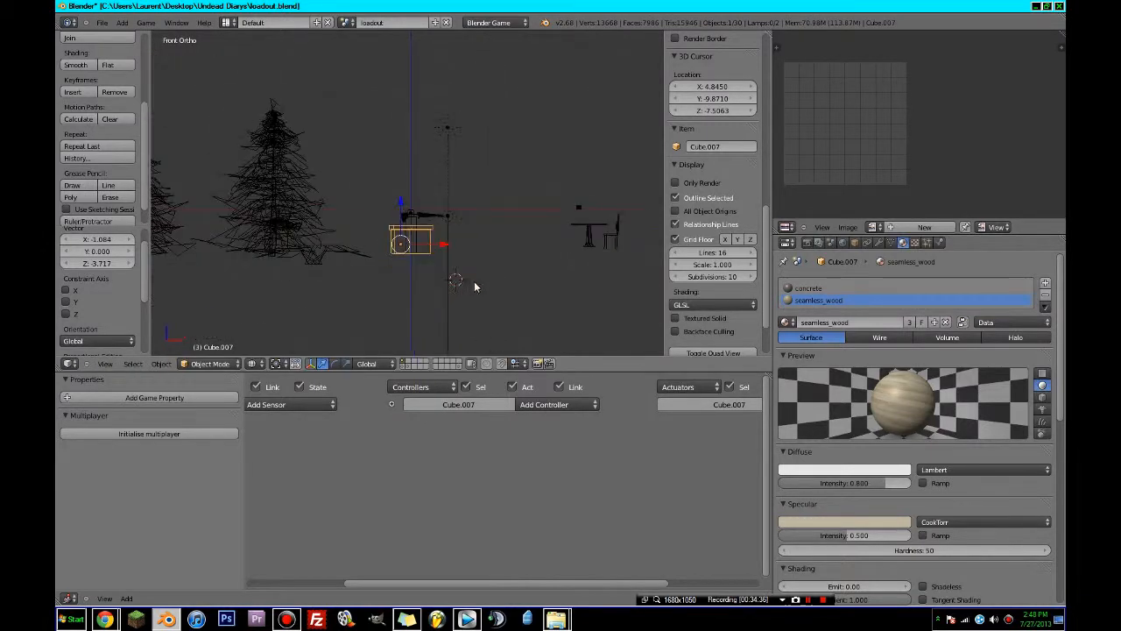
{"action": "scroll", "coordinate": [475, 276], "scroll_direction": "up", "scroll_amount": 3}
{"action": "scroll", "coordinate": [477, 275], "scroll_direction": "down", "scroll_amount": 3}
- Move the counter about 14.6 in X and 0.3 in Z beside the table and scale it by about 1.028, saving the scene in between
{"action": "key", "text": "g"}
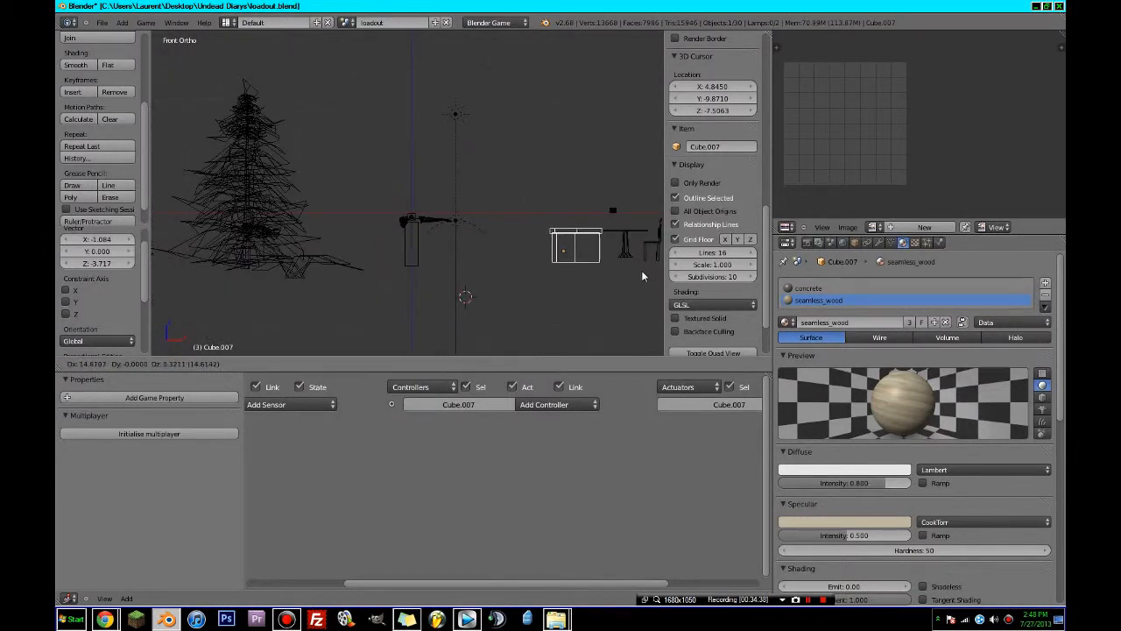
{"action": "left_click", "coordinate": [641, 270]}
{"action": "key", "text": "ctrl+s"}
{"action": "key", "text": "Return"}
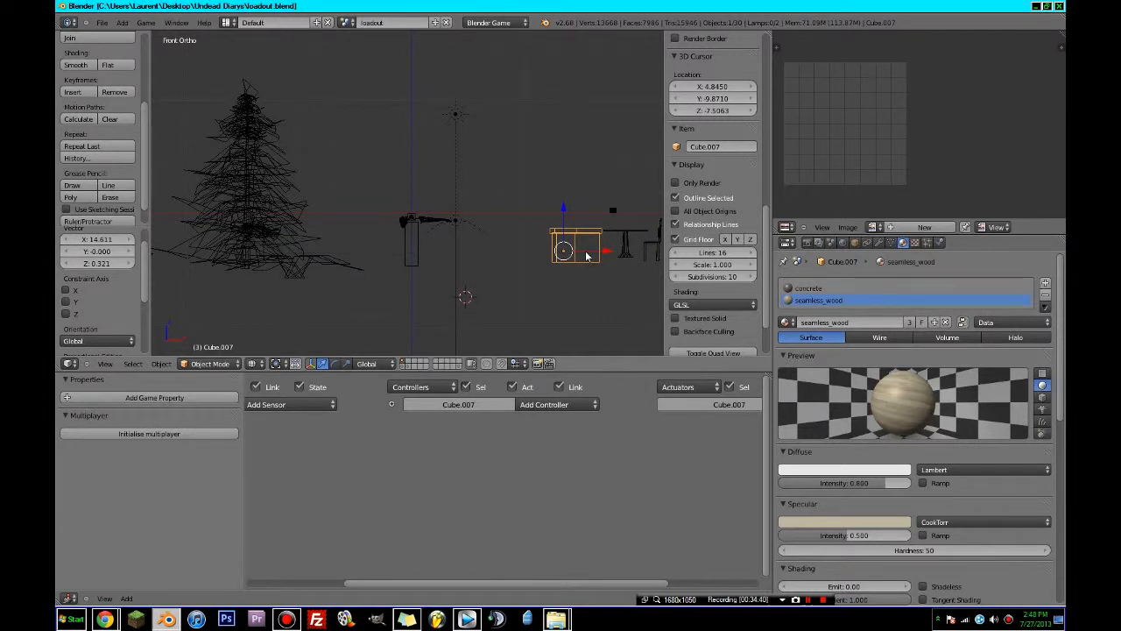
{"action": "key", "text": "s"}
{"action": "left_click", "coordinate": [589, 255]}
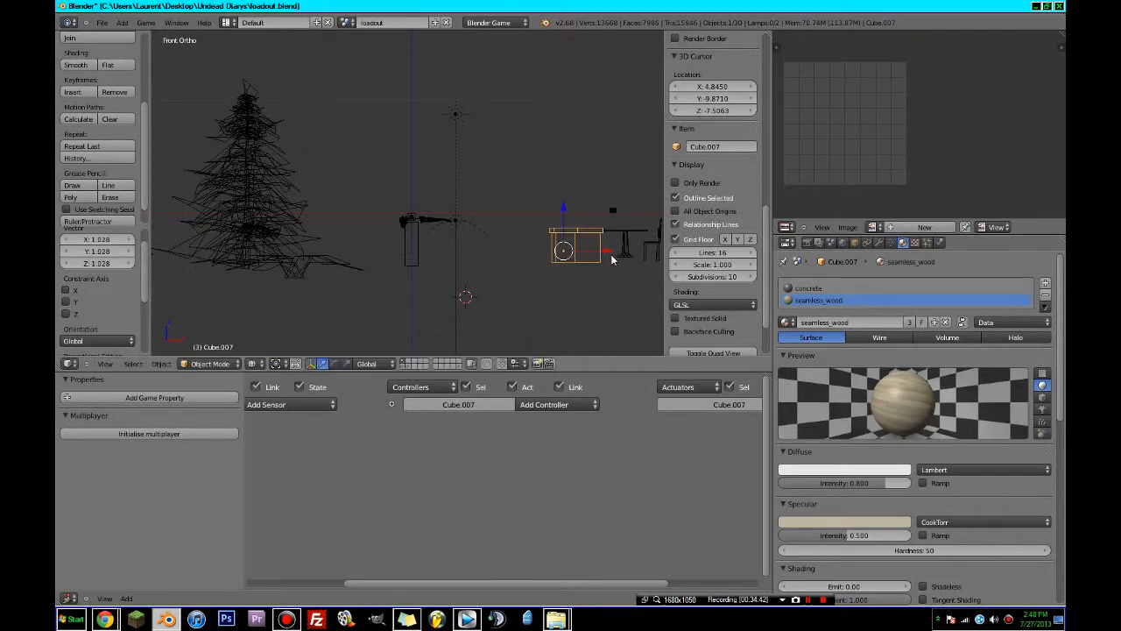
- Select the counter, table, chair and both mugs and move them about 56 in X and -12.9 in Y, near the building
{"action": "key", "text": "b"}
{"action": "left_click_drag", "start_coordinate": [614, 207], "coordinate": [624, 237]}
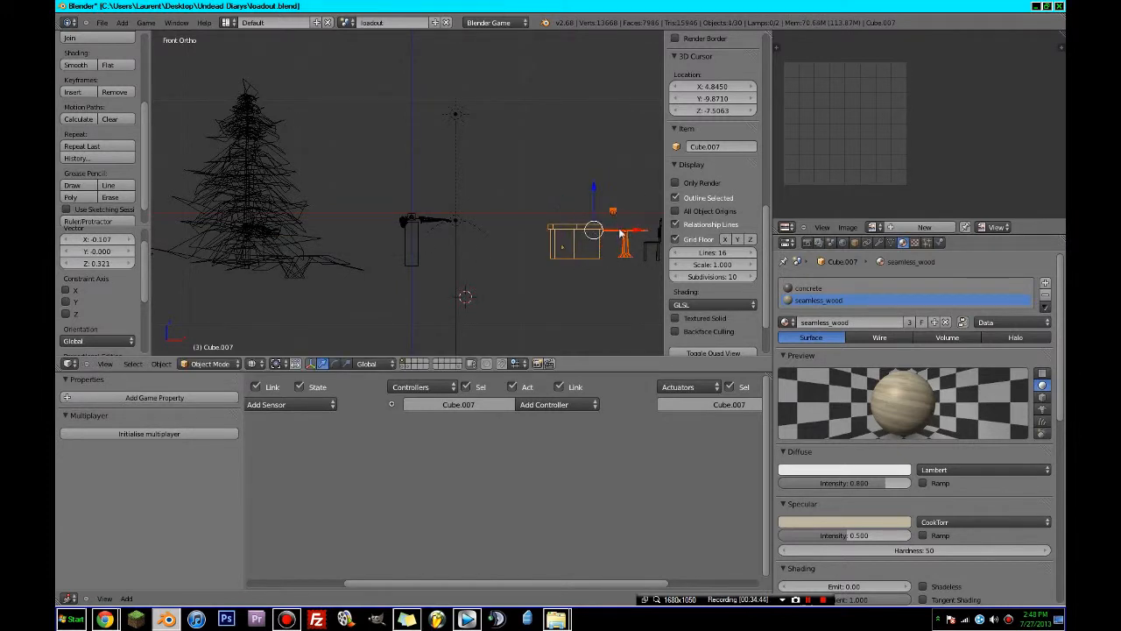
{"action": "scroll", "coordinate": [626, 238], "scroll_direction": "down", "scroll_amount": 2}
{"action": "right_click", "coordinate": [583, 233], "text": "shift"}
{"action": "key", "text": "KP_7"}
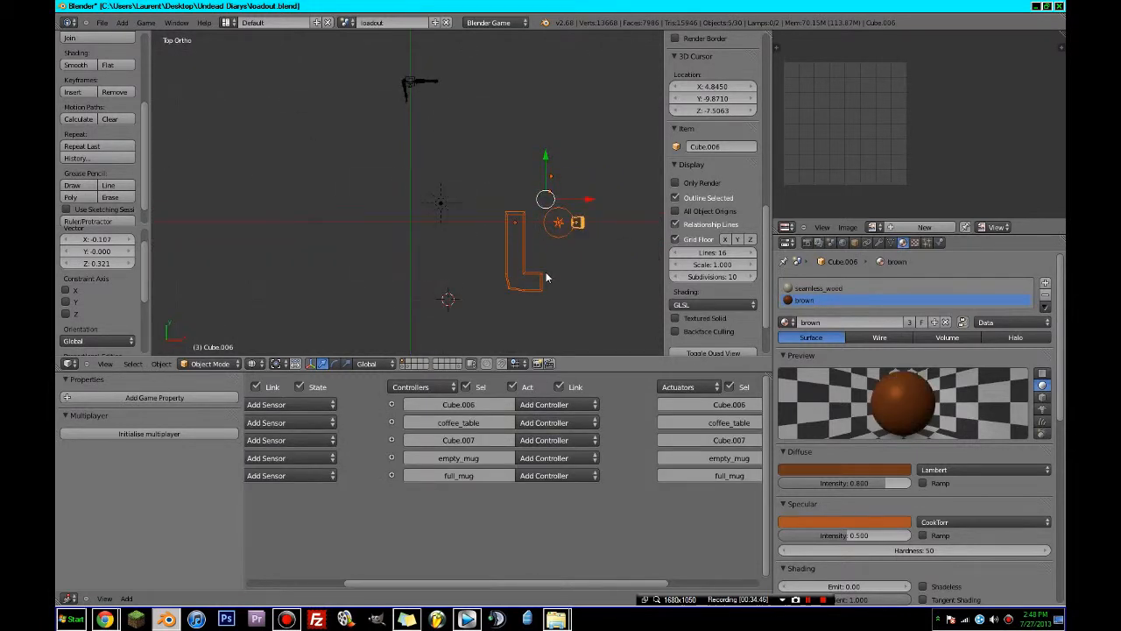
{"action": "scroll", "coordinate": [546, 273], "scroll_direction": "down", "scroll_amount": 8}
{"action": "key", "text": "g"}
{"action": "left_click", "coordinate": [647, 293]}
- Rotate the counter alone by 90° in top view and set its origin to its geometry
{"action": "scroll", "coordinate": [572, 281], "scroll_direction": "up", "scroll_amount": 4}
{"action": "middle_click_drag", "start_coordinate": [571, 281], "coordinate": [388, 188], "text": "shift"}
{"action": "scroll", "coordinate": [388, 169], "scroll_direction": "up", "scroll_amount": 5}
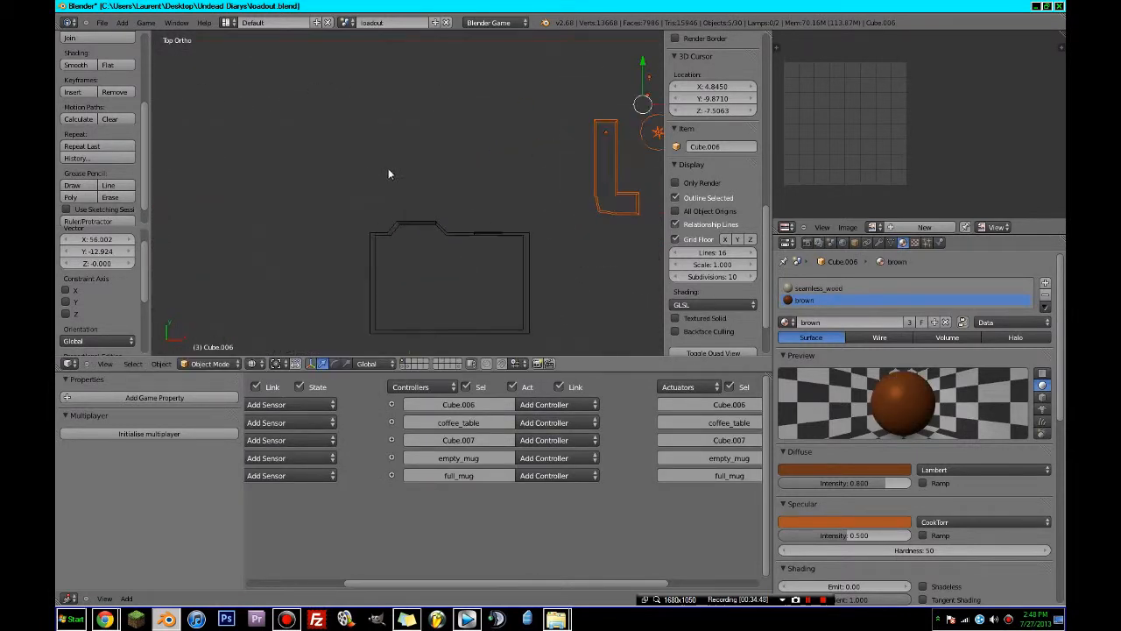
{"action": "right_click", "coordinate": [596, 203]}
{"action": "middle_click_drag", "start_coordinate": [597, 204], "coordinate": [431, 123], "text": "shift"}
{"action": "type", "text": "r90"}
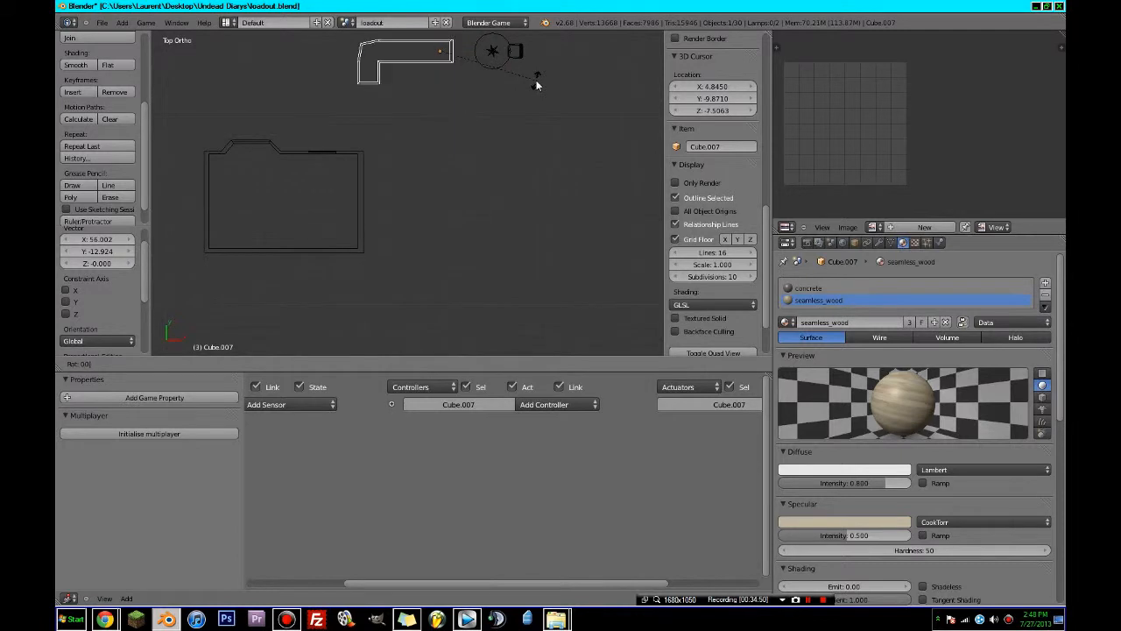
{"action": "key", "text": "Return"}
{"action": "scroll", "coordinate": [114, 190], "scroll_direction": "up", "scroll_amount": 5}
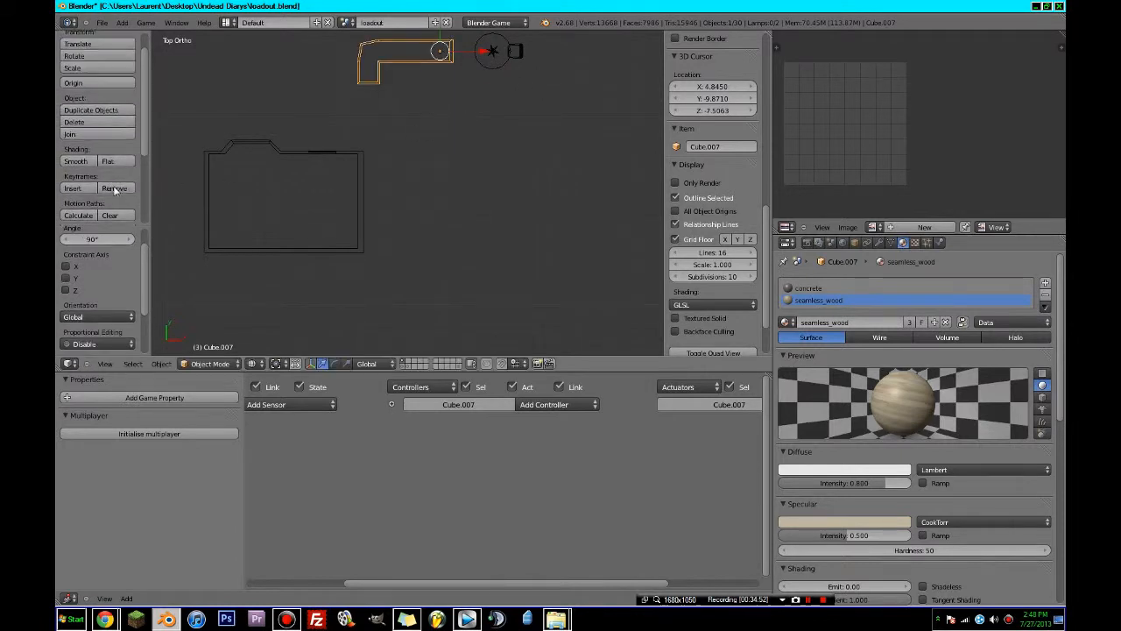
{"action": "left_click", "coordinate": [73, 83]}
{"action": "left_click", "coordinate": [92, 80]}
- Move the counter about -10.2 in X and -15.3 in Y into the building and inspect the placement in shaded view
{"action": "key", "text": "g"}
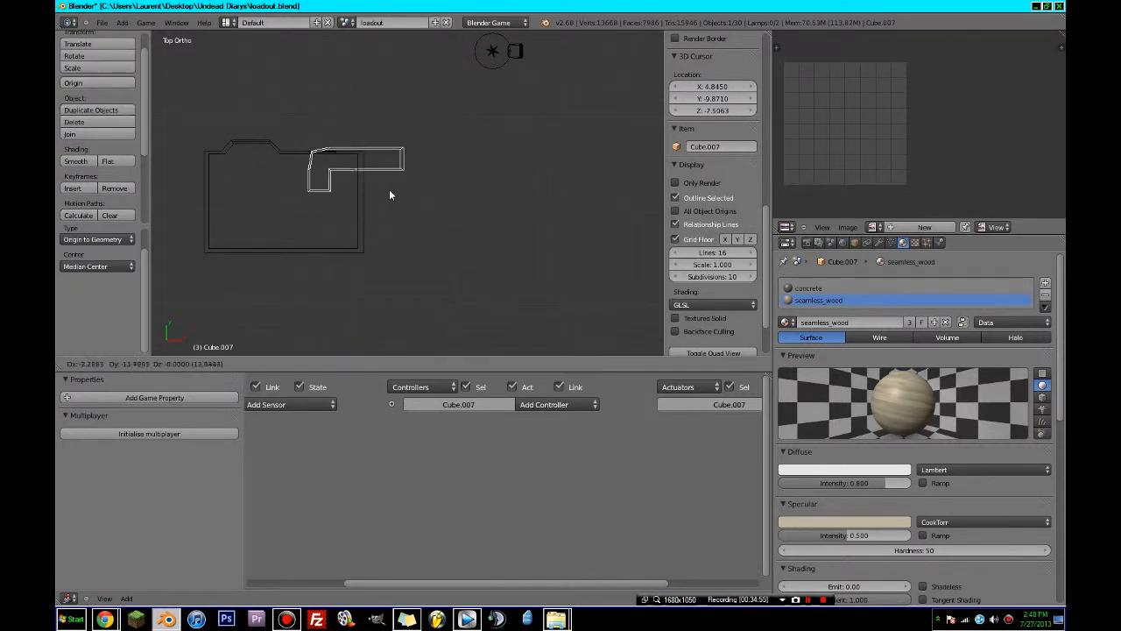
{"action": "left_click", "coordinate": [345, 221]}
{"action": "key", "text": "z"}
{"action": "mouse_move", "coordinate": [345, 220]}
{"action": "middle_mouse_down"}
{"action": "mouse_move", "coordinate": [463, 117]}
{"action": "mouse_move", "coordinate": [544, 191]}
{"action": "mouse_move", "coordinate": [515, 266]}
{"action": "middle_mouse_up"}
{"action": "scroll", "coordinate": [544, 191], "scroll_direction": "up", "scroll_amount": 2}
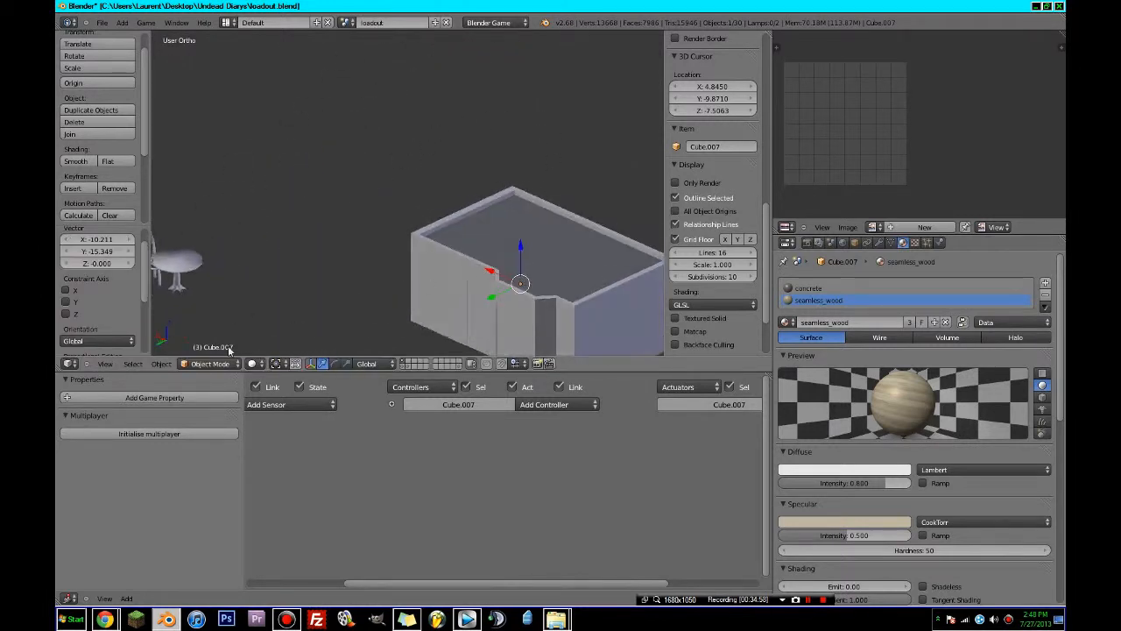
{"action": "left_click", "coordinate": [256, 363]}
{"action": "left_click", "coordinate": [268, 311]}
{"action": "middle_click_drag", "start_coordinate": [455, 245], "coordinate": [521, 186]}
- Nudge the counter about -0.07 in X and -0.37 in Y inside the room, using the wireframe top view
{"action": "key", "text": "KP_7"}
{"action": "key", "text": "z"}
{"action": "scroll", "coordinate": [521, 186], "scroll_direction": "up", "scroll_amount": 1}
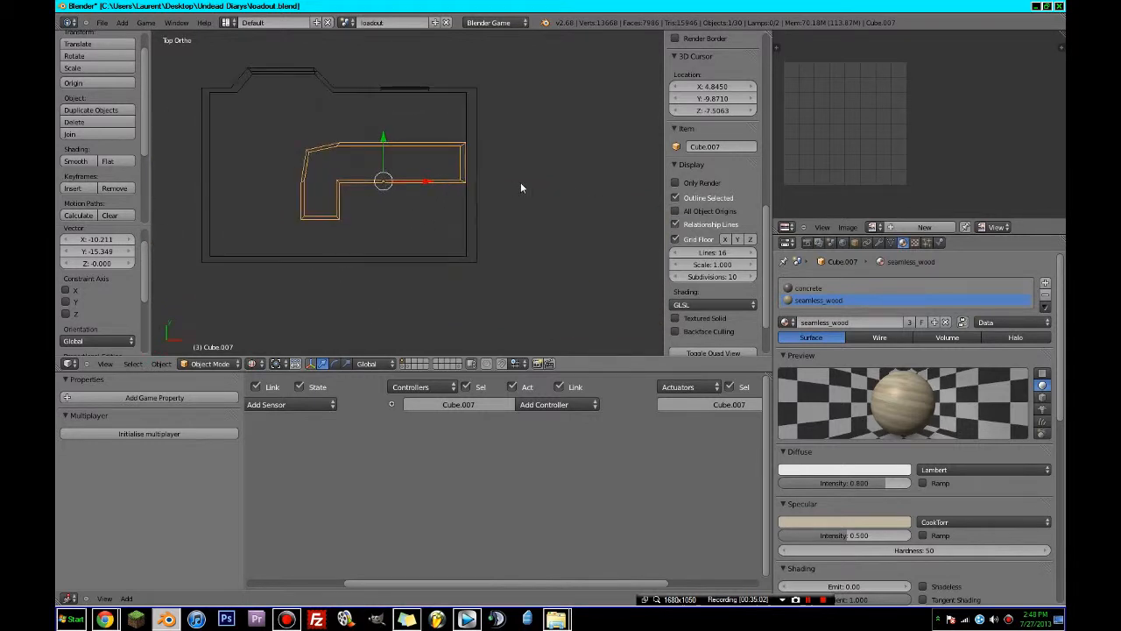
{"action": "key", "text": "g"}
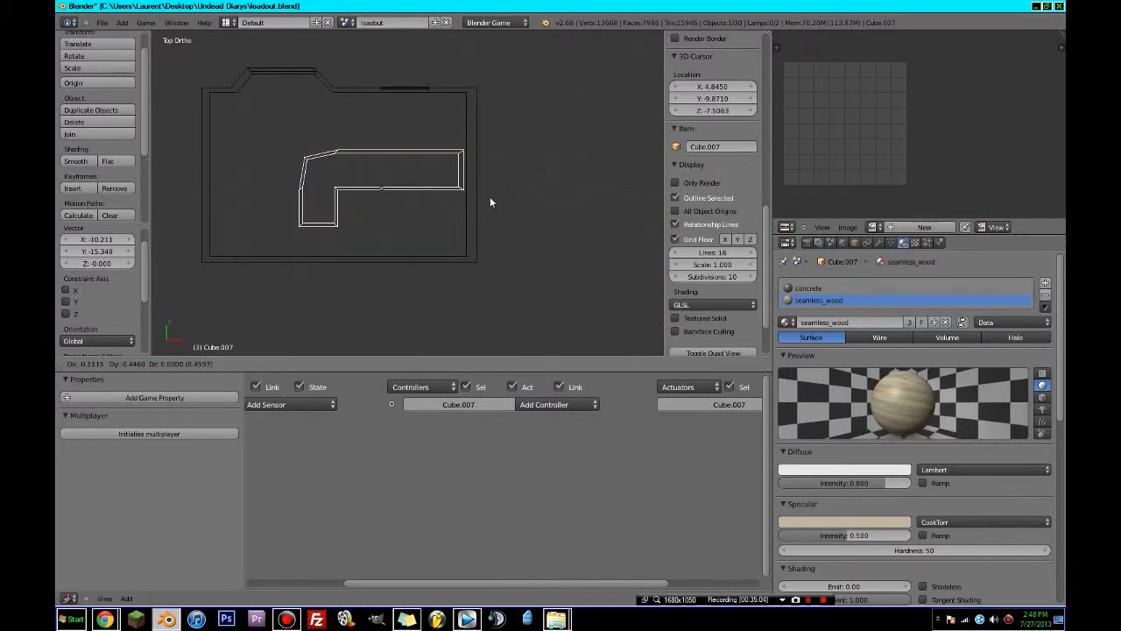
{"action": "left_click", "coordinate": [489, 194]}
- Move the coffee table about -28 in X and -13.3 in Y into the room's corner near the bay window
{"action": "scroll", "coordinate": [495, 185], "scroll_direction": "down", "scroll_amount": 4}
{"action": "middle_click_drag", "start_coordinate": [497, 184], "coordinate": [508, 245], "text": "shift"}
{"action": "right_click", "coordinate": [558, 131]}
{"action": "key", "text": "g"}
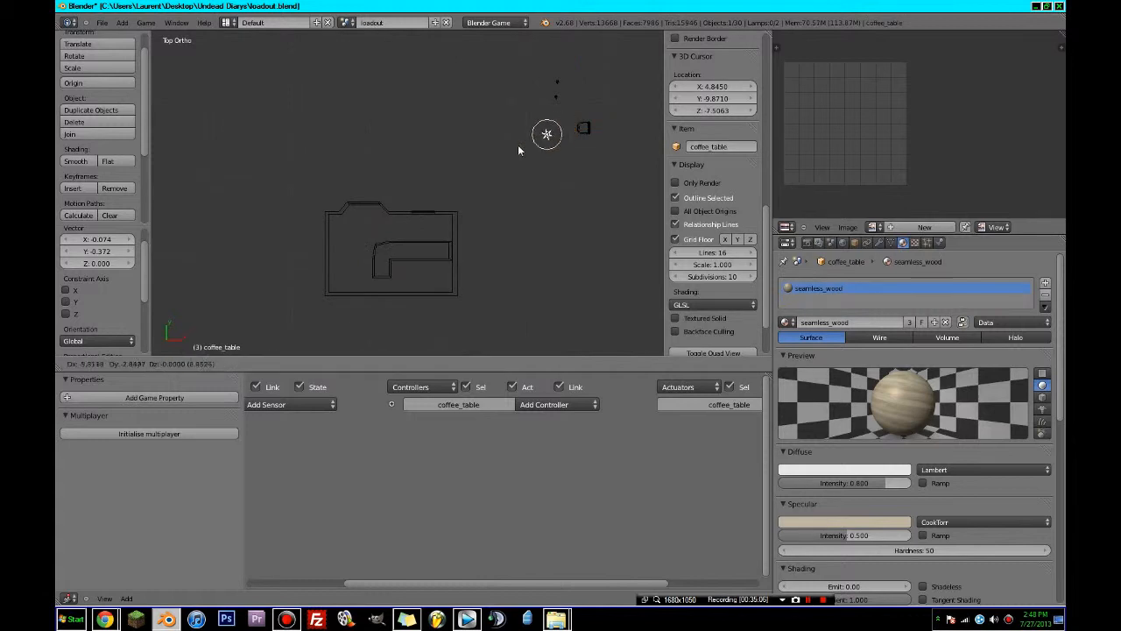
{"action": "left_click", "coordinate": [342, 239]}
{"action": "scroll", "coordinate": [355, 233], "scroll_direction": "up", "scroll_amount": 2}
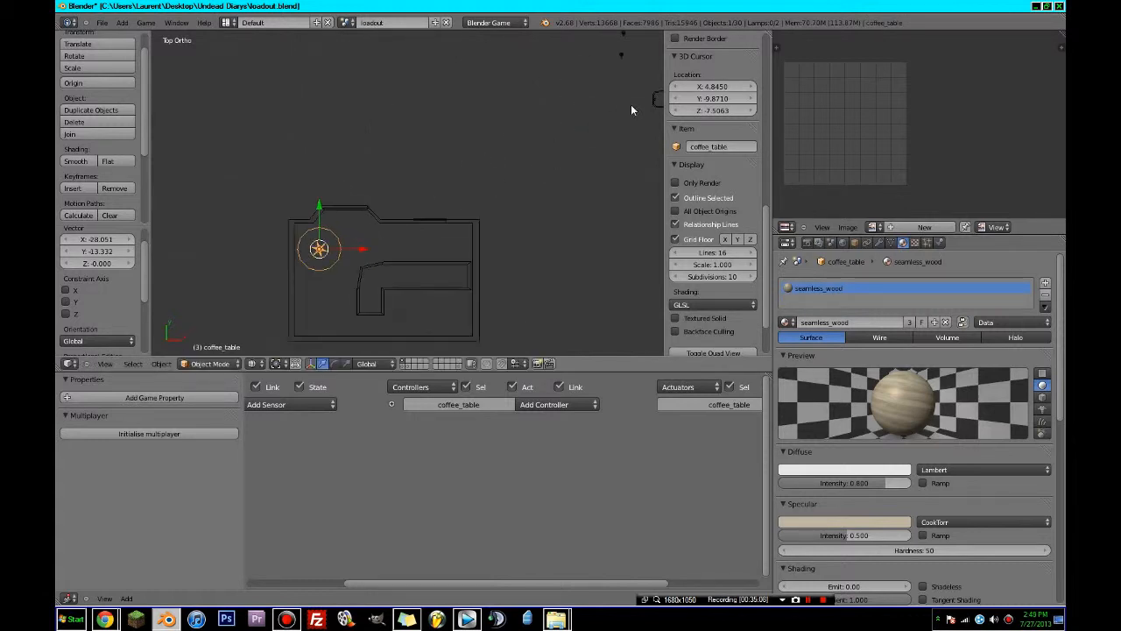
- Rotate the chair 90° and move it about -30.7 in X and -16.1 in Y, beside the table inside the building
{"action": "scroll", "coordinate": [630, 105], "scroll_direction": "down", "scroll_amount": 2}
{"action": "right_click", "coordinate": [590, 133]}
{"action": "type", "text": "r"}
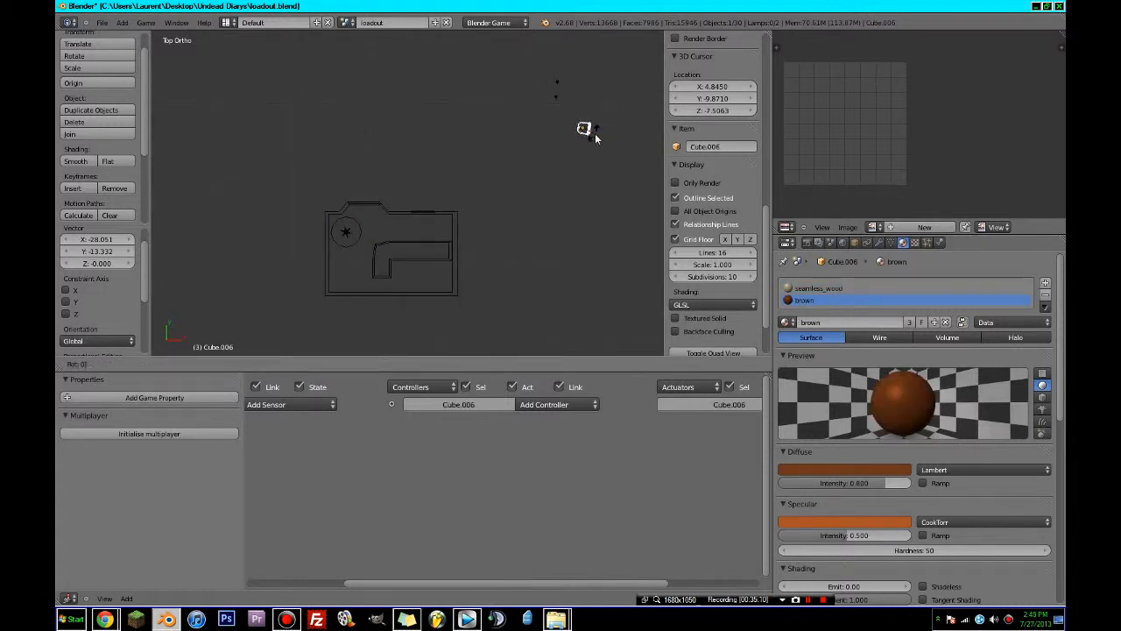
{"action": "type", "text": "90"}
{"action": "key", "text": "Return"}
{"action": "key", "text": "g"}
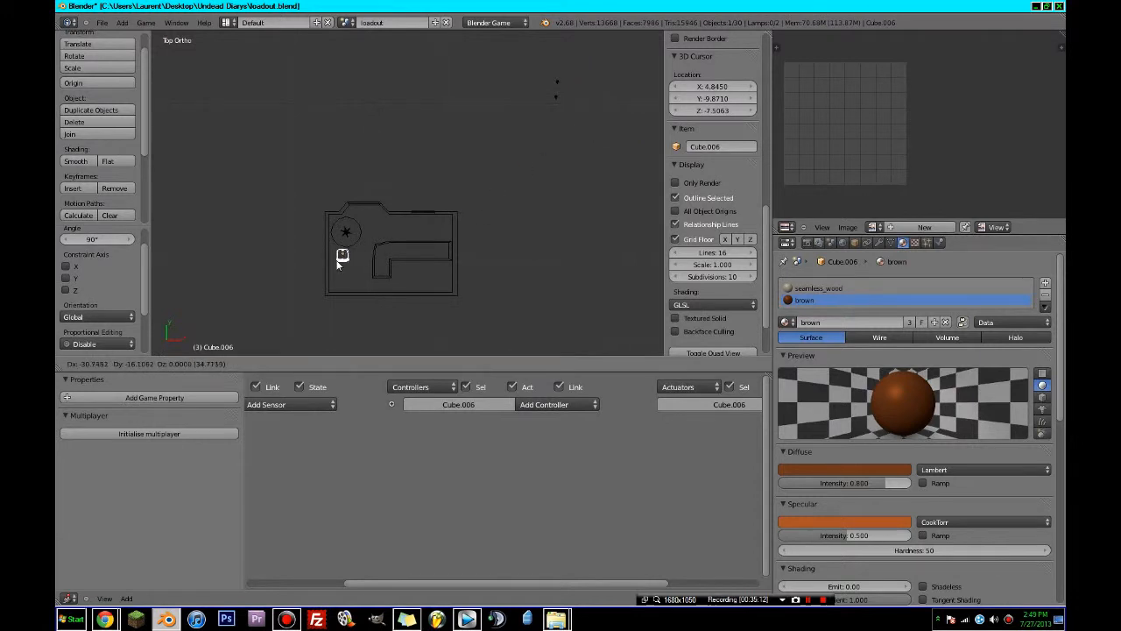
{"action": "left_click", "coordinate": [337, 261]}
- Scale the counter down slightly and move it about 0.48 in X and -0.54 in Y against the room's side wall
{"action": "scroll", "coordinate": [338, 255], "scroll_direction": "up", "scroll_amount": 2}
{"action": "middle_click_drag", "start_coordinate": [338, 255], "coordinate": [361, 192], "text": "shift"}
{"action": "right_click", "coordinate": [478, 235]}
{"action": "key", "text": "s"}
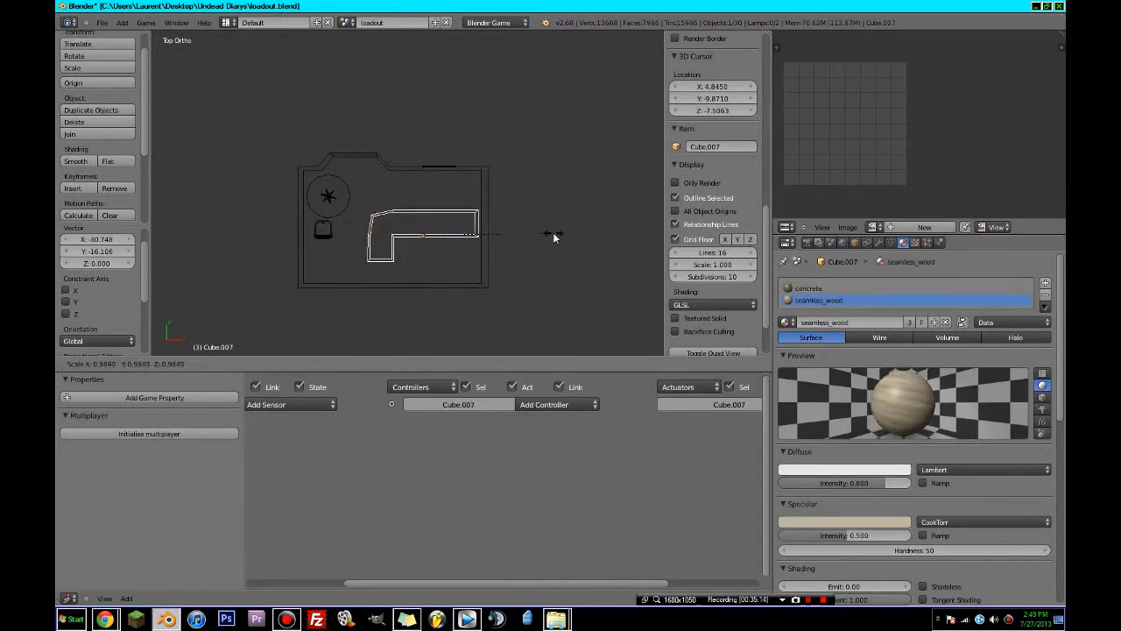
{"action": "left_click", "coordinate": [551, 233]}
{"action": "key", "text": "s"}
{"action": "left_click", "coordinate": [548, 233]}
{"action": "key", "text": "g"}
{"action": "left_click", "coordinate": [552, 238]}
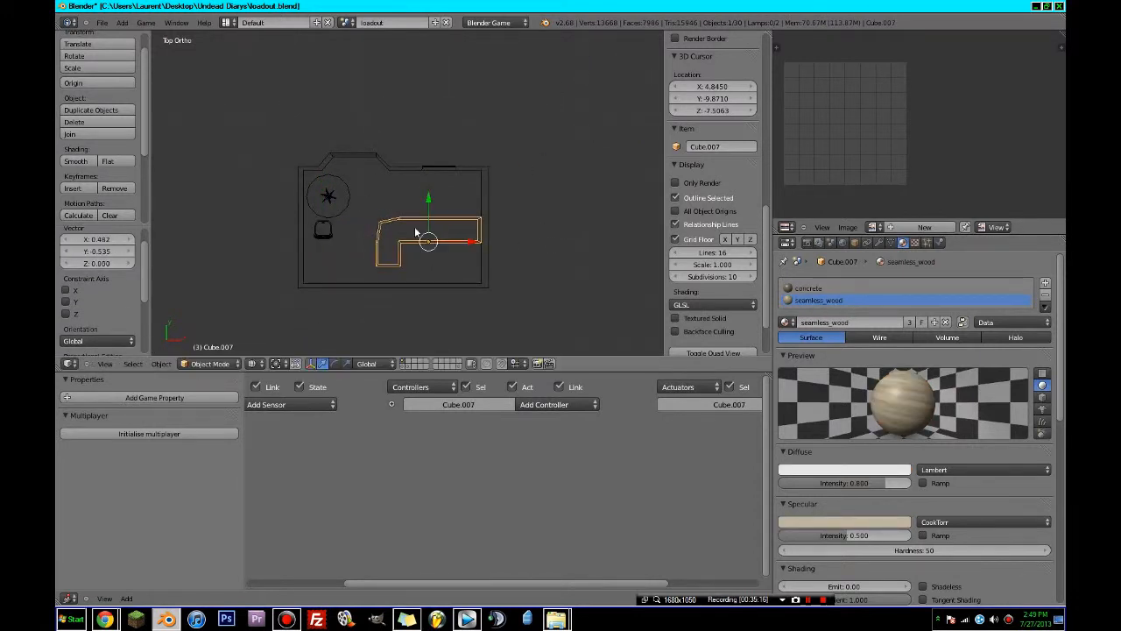
- Scale the table and chair down together slightly, then rotate only the chair by about 17.17°
{"action": "scroll", "coordinate": [368, 228], "scroll_direction": "up", "scroll_amount": 2}
{"action": "right_click", "coordinate": [296, 215]}
{"action": "right_click", "coordinate": [287, 244], "text": "shift"}
{"action": "key", "text": "s"}
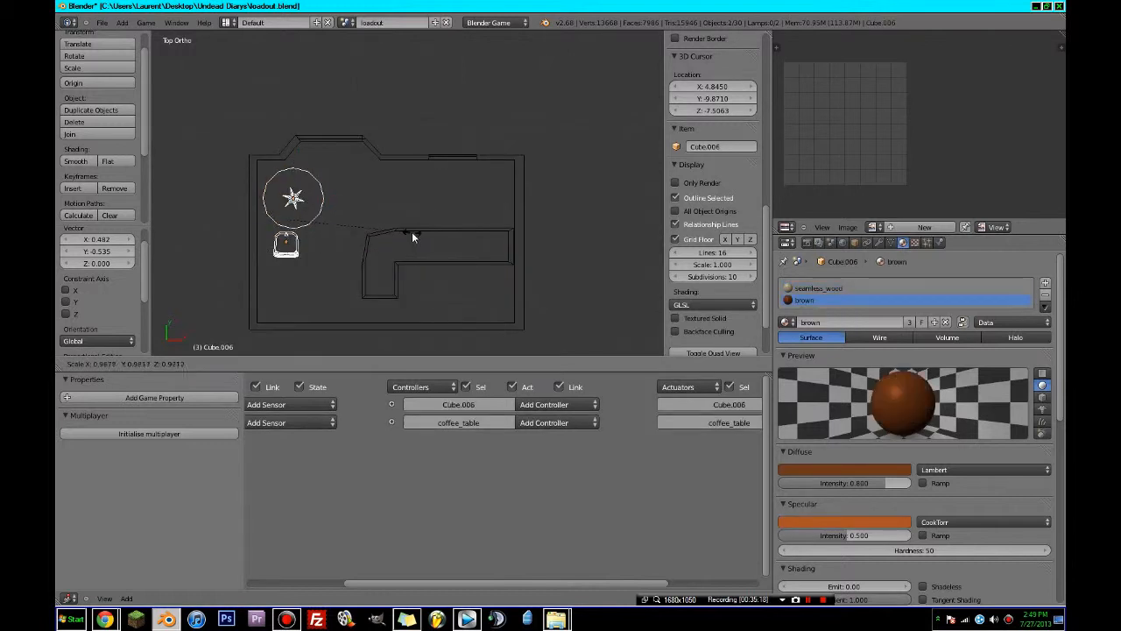
{"action": "left_click", "coordinate": [404, 225]}
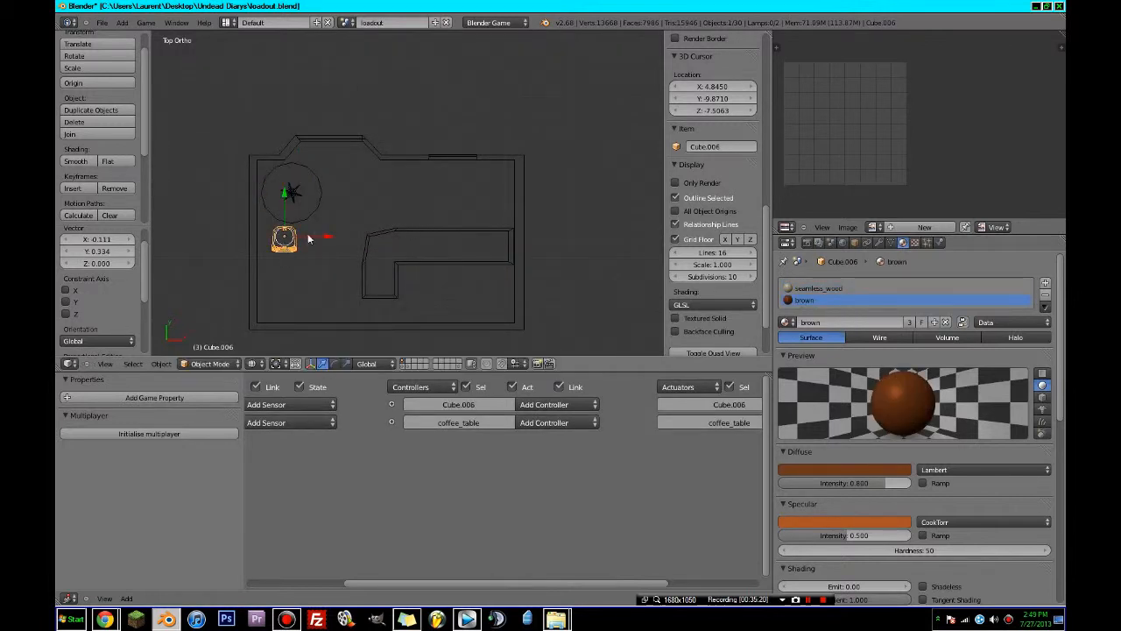
{"action": "key", "text": "r"}
{"action": "left_click", "coordinate": [367, 220]}
- Move the full mug about -26.54 in X and -17.57 in Y onto the coffee table in top view
{"action": "scroll", "coordinate": [421, 197], "scroll_direction": "down", "scroll_amount": 5}
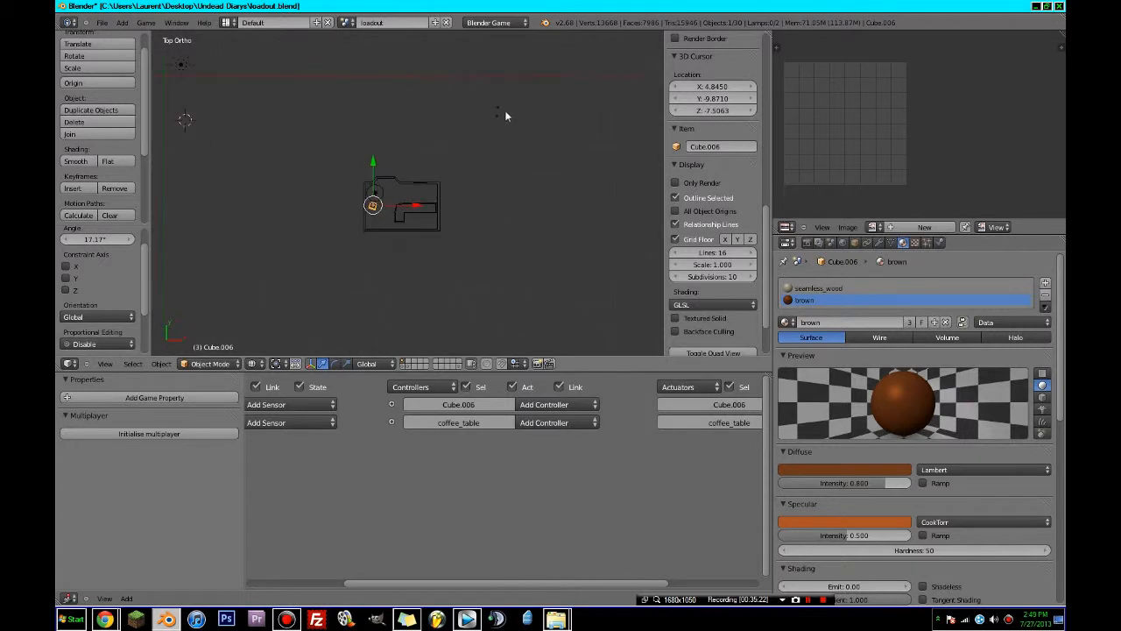
{"action": "right_click", "coordinate": [504, 116]}
{"action": "right_click", "coordinate": [501, 110], "text": "shift"}
{"action": "scroll", "coordinate": [507, 138], "scroll_direction": "up", "scroll_amount": 2}
{"action": "right_click", "coordinate": [537, 84]}
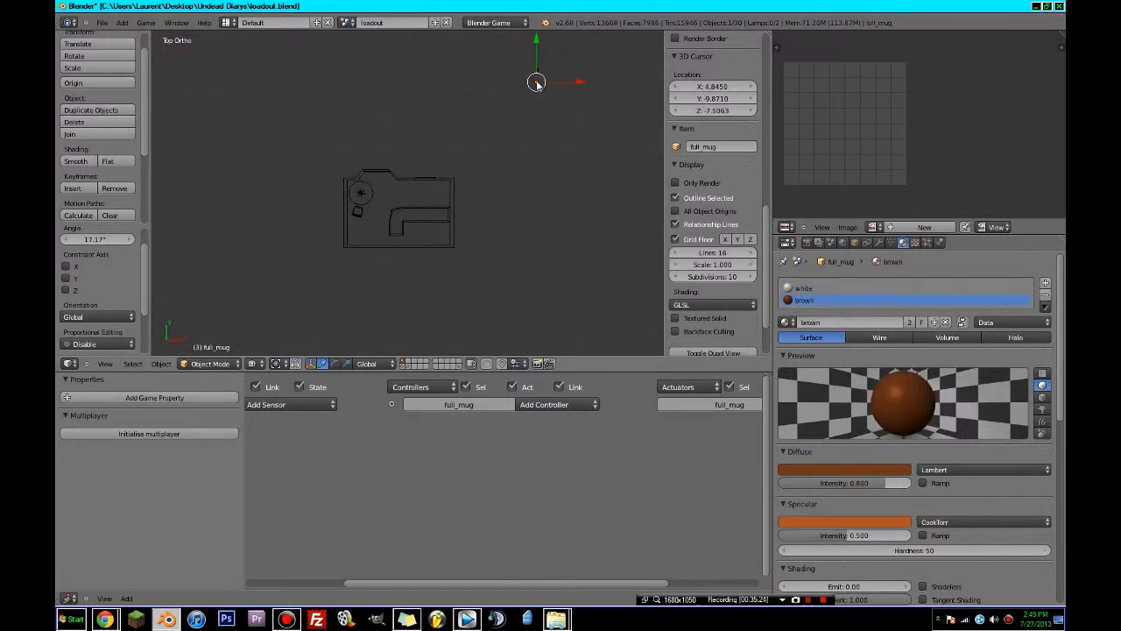
{"action": "left_click_drag", "start_coordinate": [537, 84], "coordinate": [363, 195]}
{"action": "scroll", "coordinate": [336, 194], "scroll_direction": "up", "scroll_amount": 4}
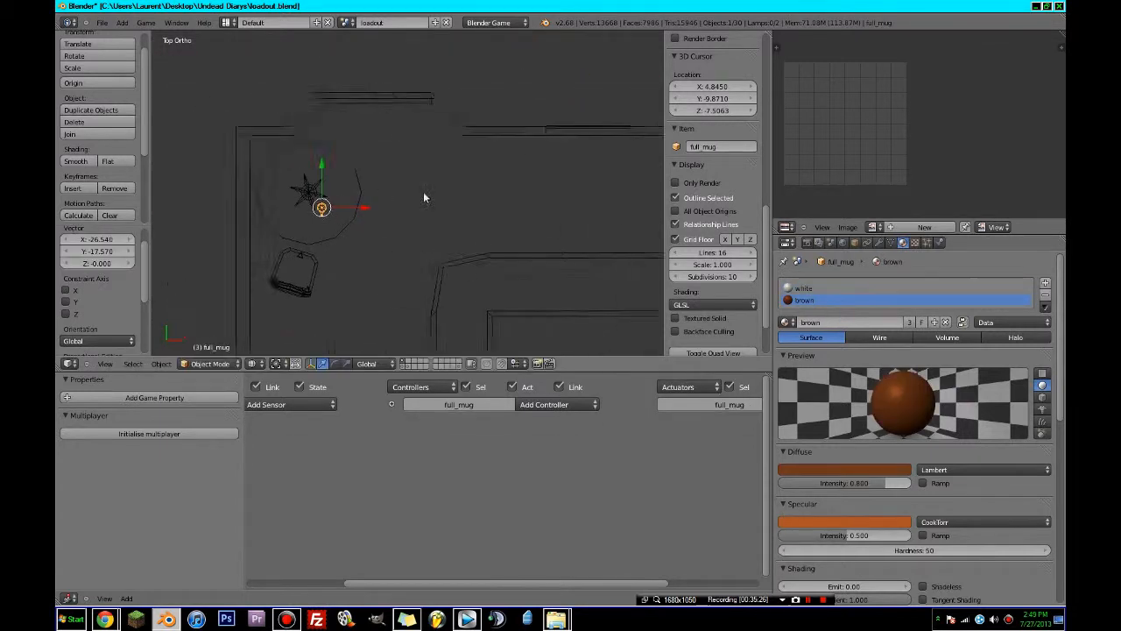
- Reposition the full mug near the table edge facing the chair, rotate it about -43.1°, and nudge it about 0.24 in X and -0.10 in Y
{"action": "middle_click_drag", "start_coordinate": [335, 194], "coordinate": [420, 194], "text": "shift"}
{"action": "scroll", "coordinate": [422, 196], "scroll_direction": "up", "scroll_amount": 4}
{"action": "key", "text": "g"}
{"action": "left_click", "coordinate": [372, 262]}
{"action": "key", "text": "r"}
{"action": "left_click", "coordinate": [415, 216]}
{"action": "key", "text": "g"}
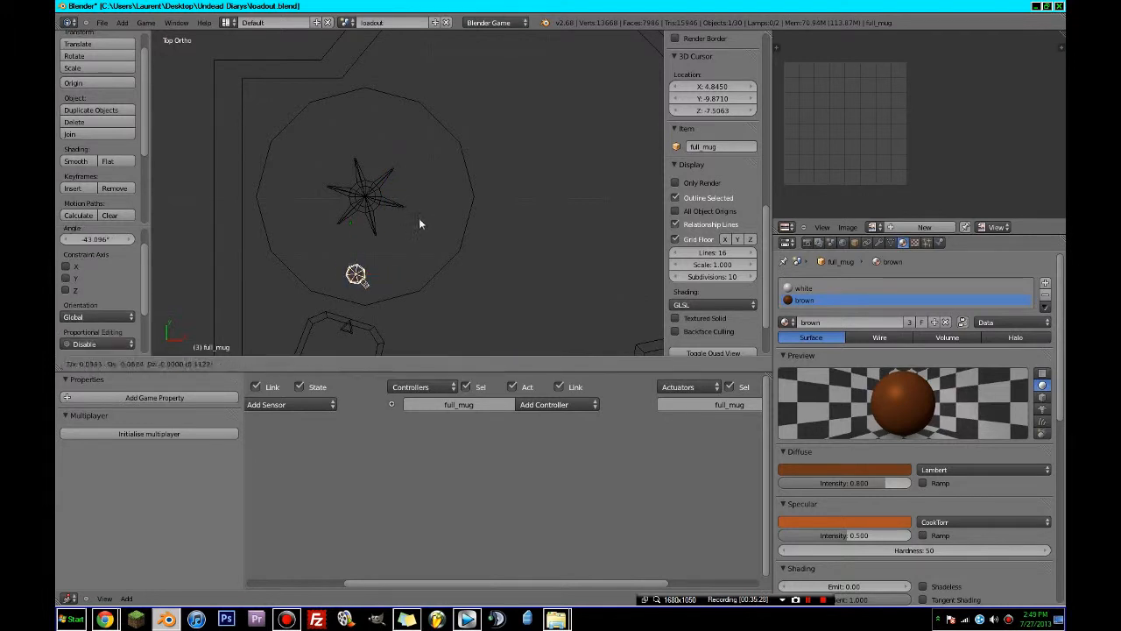
{"action": "left_click", "coordinate": [421, 222]}
{"action": "scroll", "coordinate": [435, 217], "scroll_direction": "down", "scroll_amount": 6}
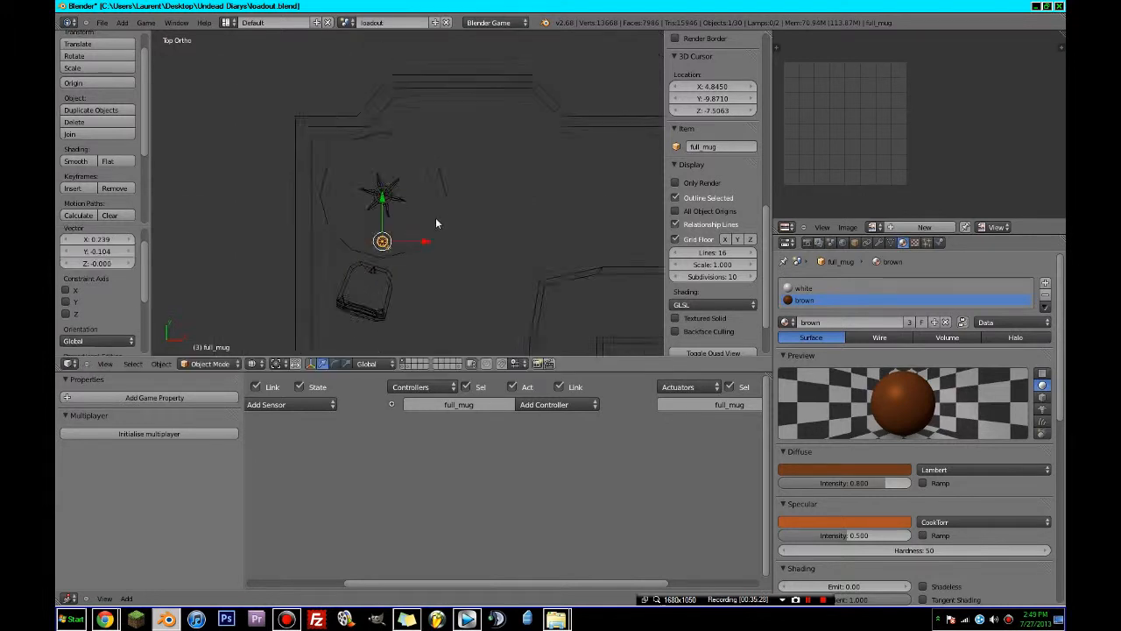
- Move the empty mug about -19.42 in X and -21.11 in Y to the counter inside the building
{"action": "key", "text": "a"}
{"action": "key", "text": "c"}
{"action": "left_click", "coordinate": [508, 134]}
{"action": "right_click", "coordinate": [508, 135]}
{"action": "scroll", "coordinate": [509, 153], "scroll_direction": "up", "scroll_amount": 1}
{"action": "key", "text": "g"}
{"action": "left_click", "coordinate": [360, 310]}
{"action": "scroll", "coordinate": [364, 305], "scroll_direction": "up", "scroll_amount": 1}
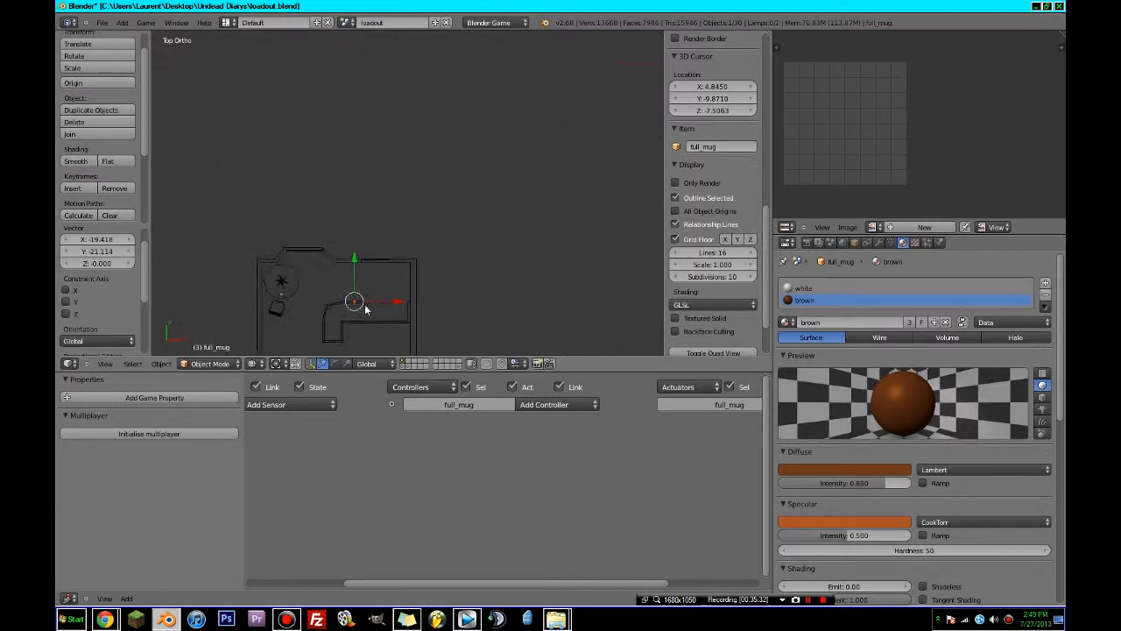
- Shift the empty mug about -0.26 in X and -1.01 in Y on the counter and rotate it about 37.86°
{"action": "scroll", "coordinate": [364, 306], "scroll_direction": "up", "scroll_amount": 4}
{"action": "key", "text": "g"}
{"action": "left_click", "coordinate": [466, 160]}
{"action": "key", "text": "r"}
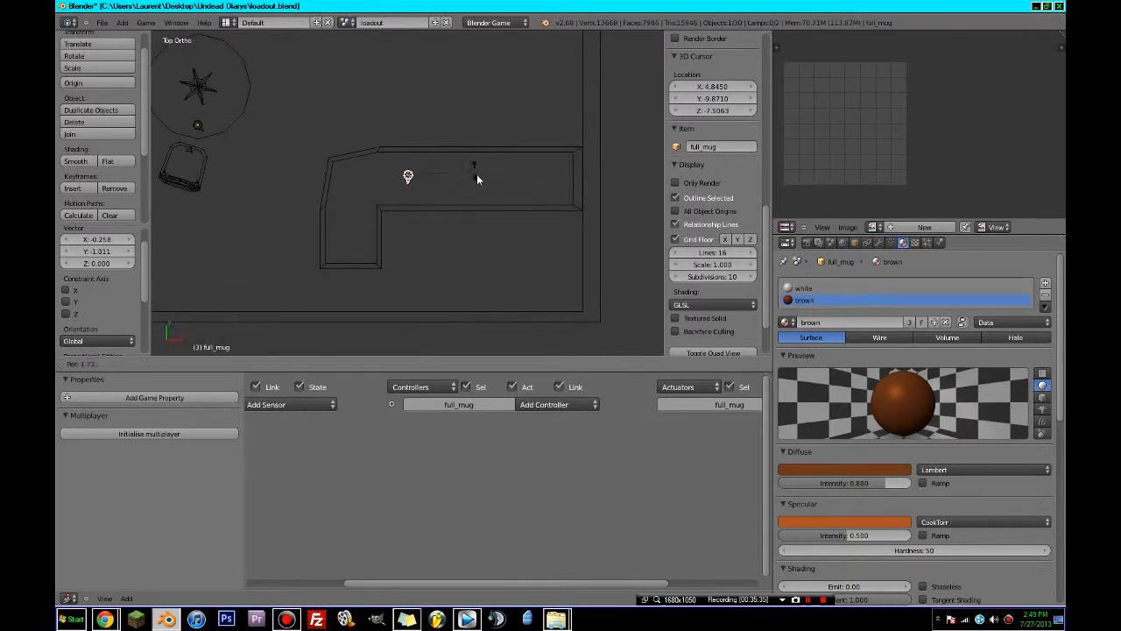
{"action": "left_click", "coordinate": [467, 223]}
- Lower both mugs together by about 1.084 along Z in front view
{"action": "middle_click_drag", "start_coordinate": [467, 222], "coordinate": [495, 115]}
{"action": "key", "text": "KP_1"}
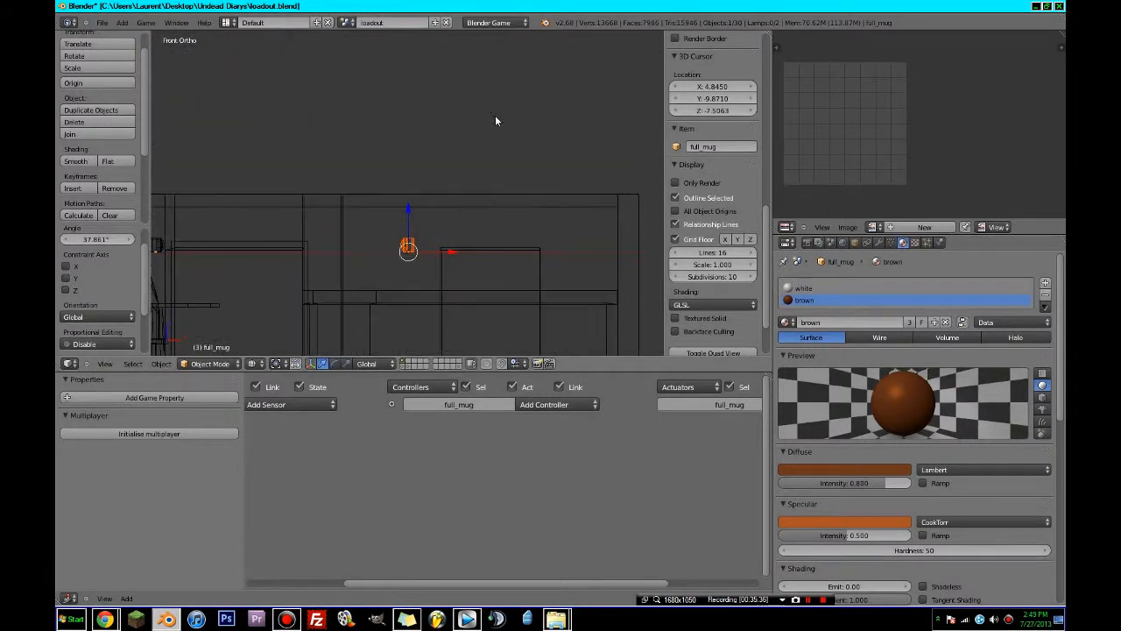
{"action": "scroll", "coordinate": [495, 121], "scroll_direction": "down", "scroll_amount": 2}
{"action": "key", "text": "c"}
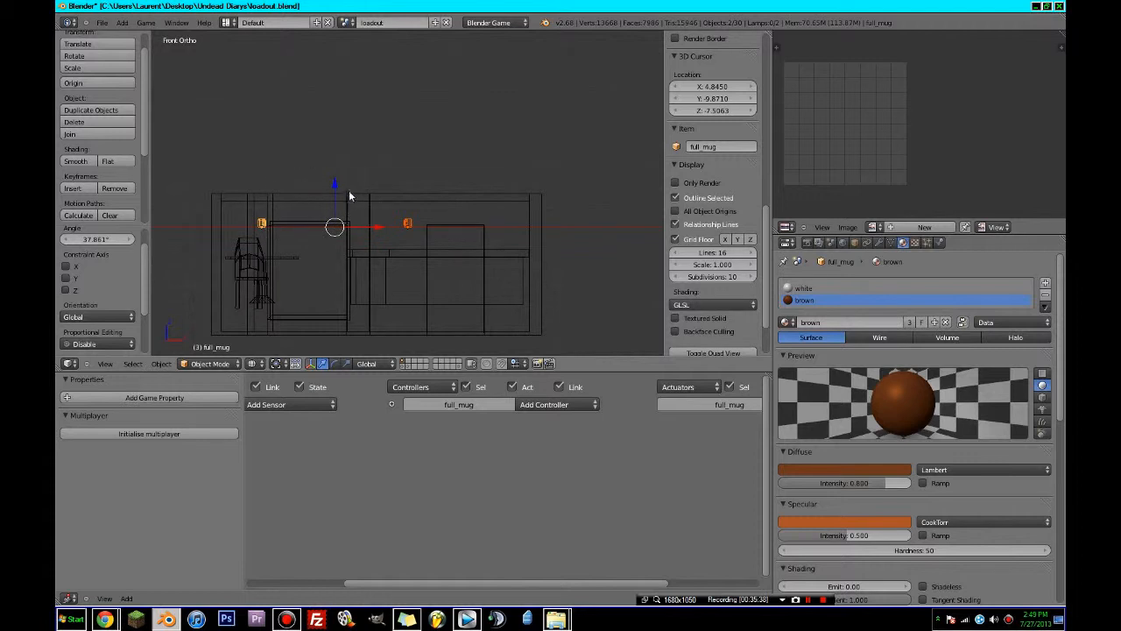
{"action": "key", "text": "g"}
{"action": "key", "text": "z"}
{"action": "left_click", "coordinate": [345, 213]}
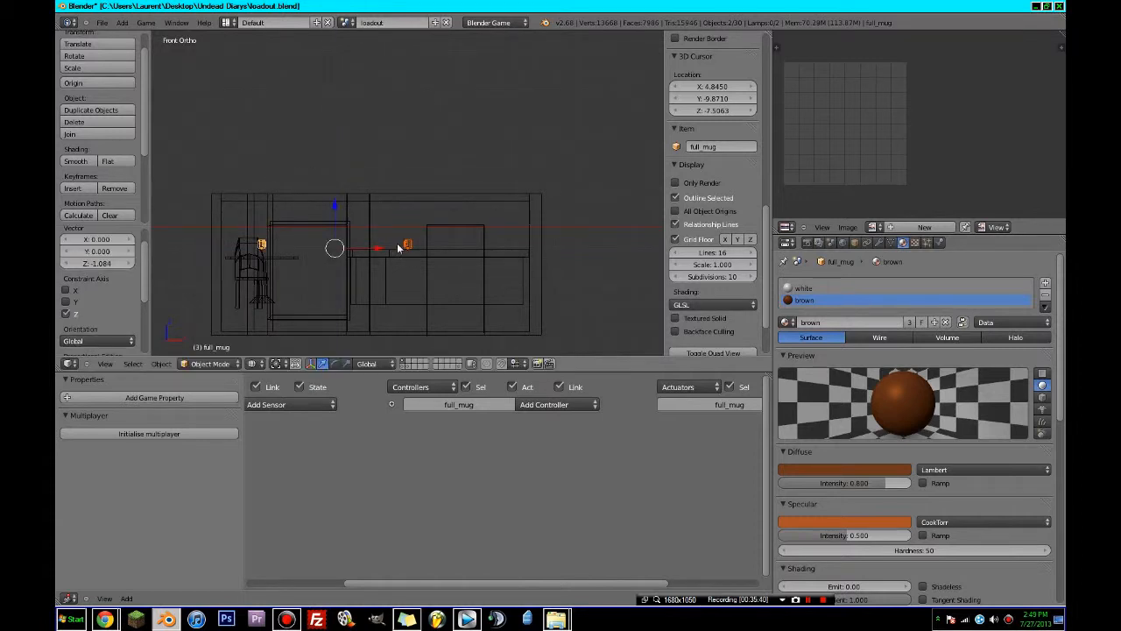
- Add the counter to the mug selection and lower all three about 1.363 along Z to the building's floor
{"action": "right_click", "coordinate": [398, 249], "text": "shift"}
{"action": "key", "text": "g"}
{"action": "key", "text": "z"}
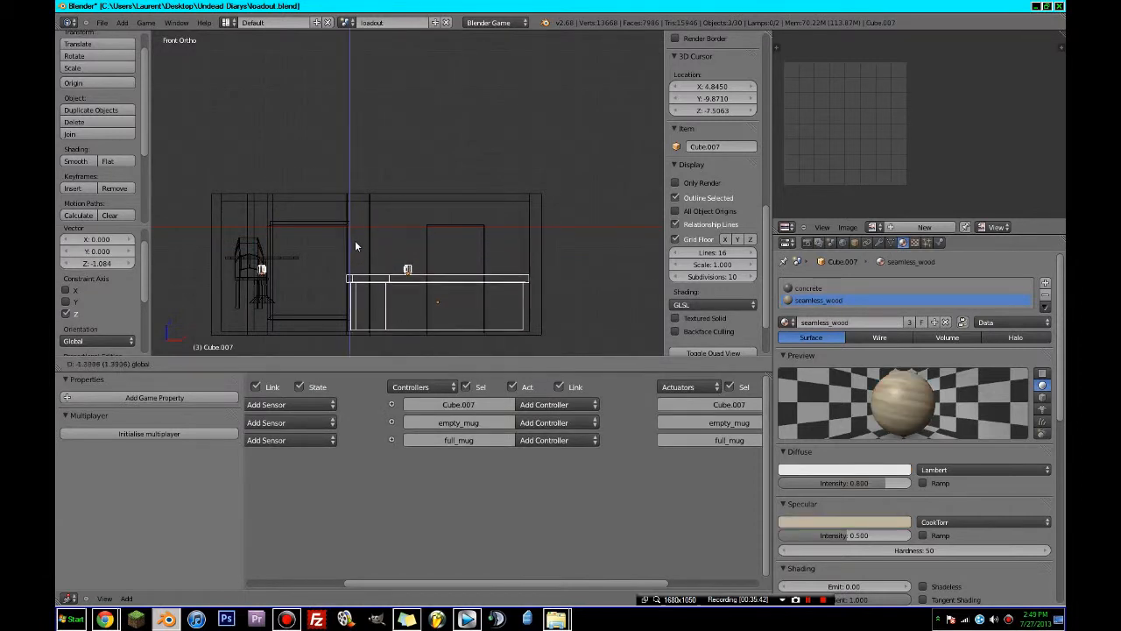
{"action": "left_click", "coordinate": [355, 241]}
- Lower only the empty mug about 0.05 along Z to rest on the counter top
{"action": "right_click", "coordinate": [407, 269]}
{"action": "scroll", "coordinate": [412, 267], "scroll_direction": "up", "scroll_amount": 2}
{"action": "middle_click_drag", "start_coordinate": [411, 271], "coordinate": [430, 180], "text": "shift"}
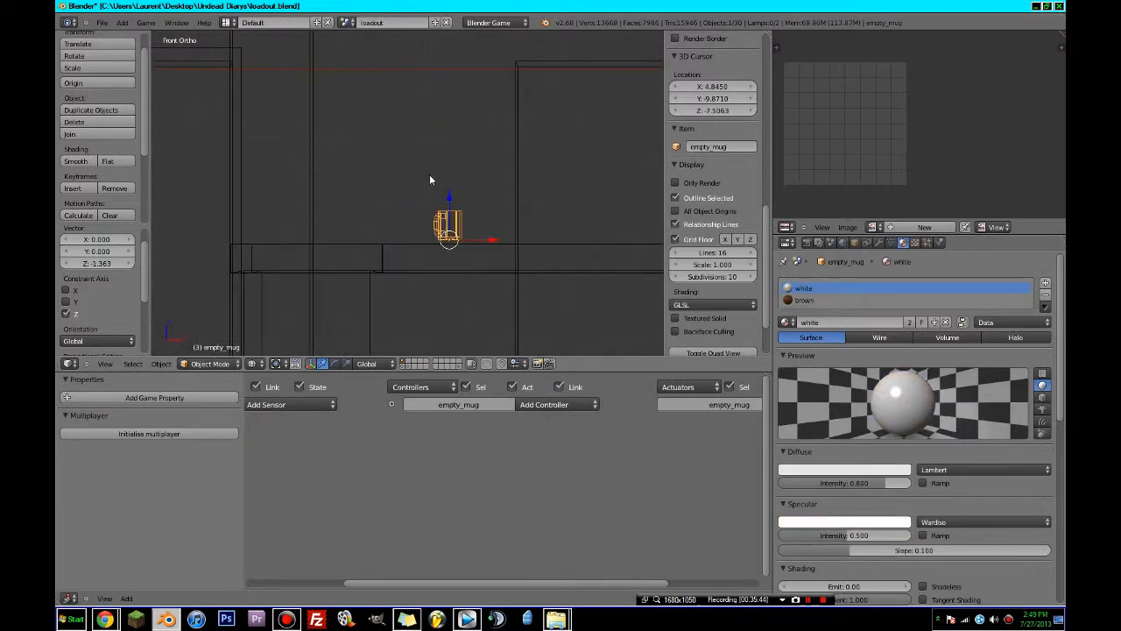
{"action": "key", "text": "g"}
{"action": "key", "text": "z"}
{"action": "left_click", "coordinate": [429, 184]}
- Lower the chair about 1.18 along Z so its legs stand on the floor
{"action": "middle_click_drag", "start_coordinate": [370, 248], "coordinate": [422, 154], "text": "shift"}
{"action": "scroll", "coordinate": [411, 251], "scroll_direction": "up", "scroll_amount": 1}
{"action": "right_click", "coordinate": [412, 251]}
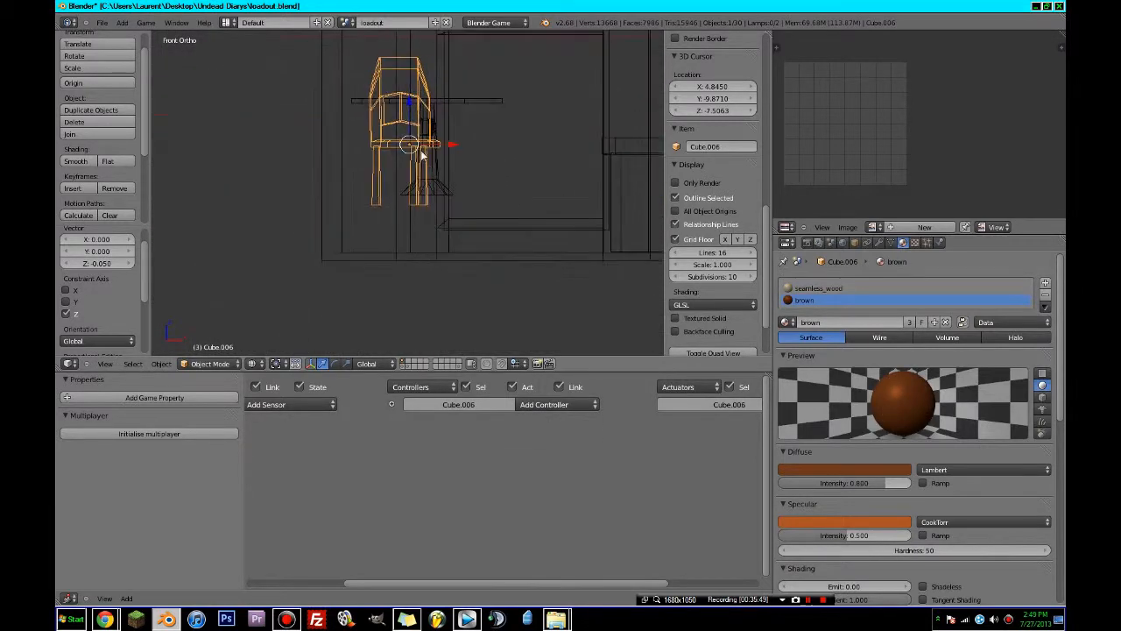
{"action": "key", "text": "g"}
{"action": "key", "text": "z"}
{"action": "left_click", "coordinate": [421, 201]}
- Lower the coffee table about 1.478 along Z so its base stands on the floor
{"action": "right_click", "coordinate": [438, 103]}
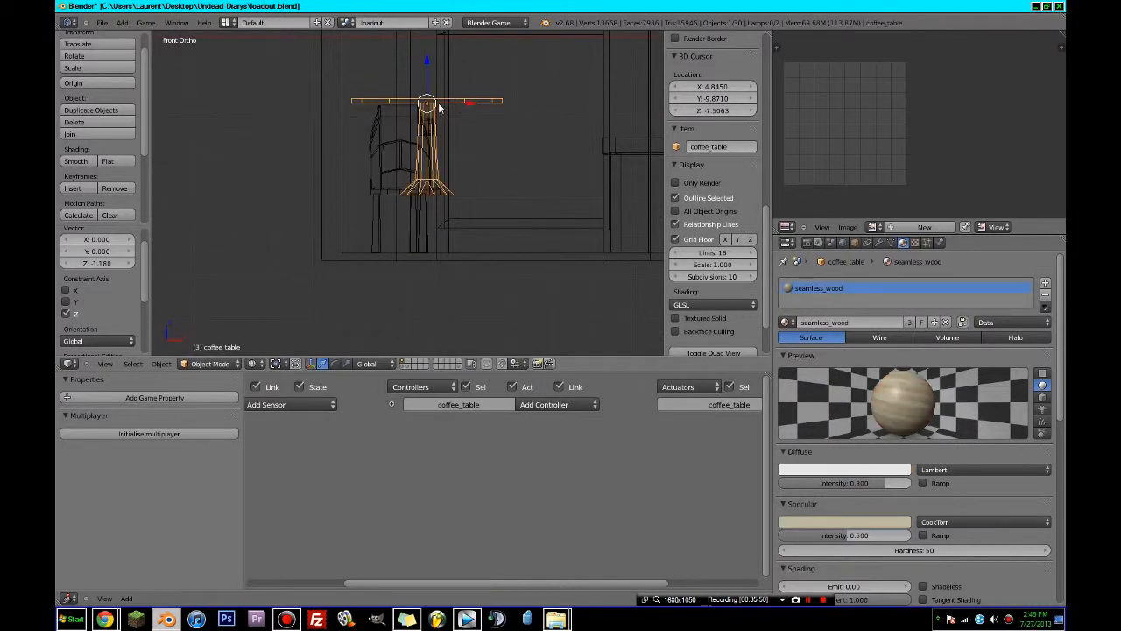
{"action": "key", "text": "g"}
{"action": "key", "text": "z"}
{"action": "left_click", "coordinate": [436, 130]}
- Lower the full mug about 0.612 along Z onto the coffee table top and save over loadout.blend
{"action": "right_click", "coordinate": [429, 118]}
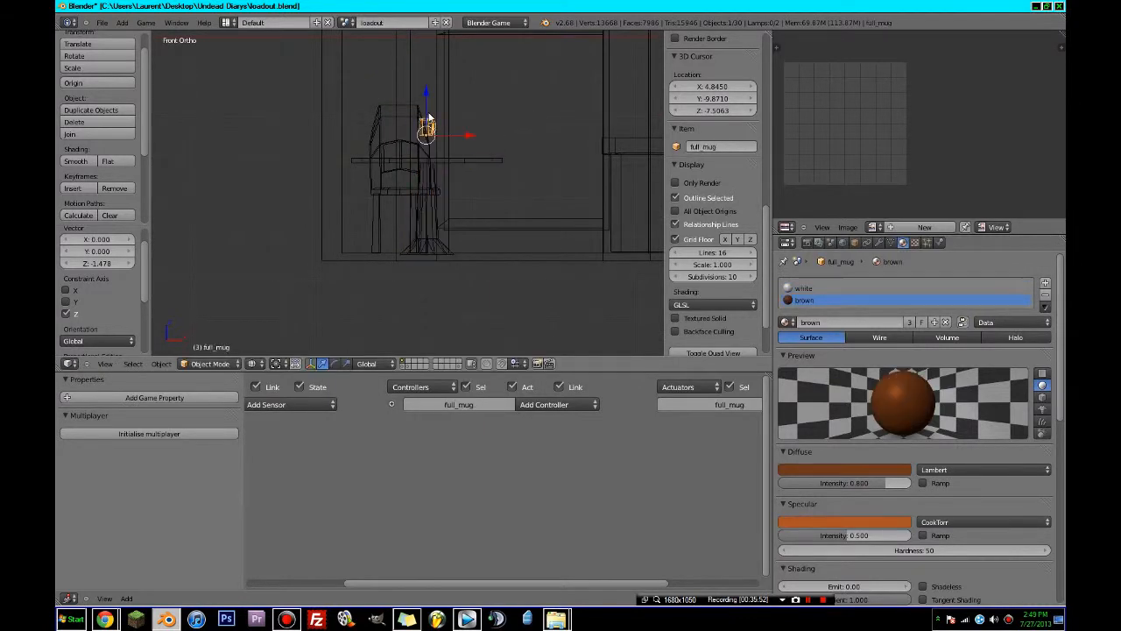
{"action": "key", "text": "g"}
{"action": "key", "text": "z"}
{"action": "left_click", "coordinate": [430, 123]}
{"action": "middle_click_drag", "start_coordinate": [430, 124], "coordinate": [378, 251]}
{"action": "key", "text": "ctrl+s"}
{"action": "left_click", "coordinate": [419, 173]}
- Enable collision bounds in the counter's physics settings and set the bounds to Convex Hull
{"action": "right_click", "coordinate": [378, 252]}
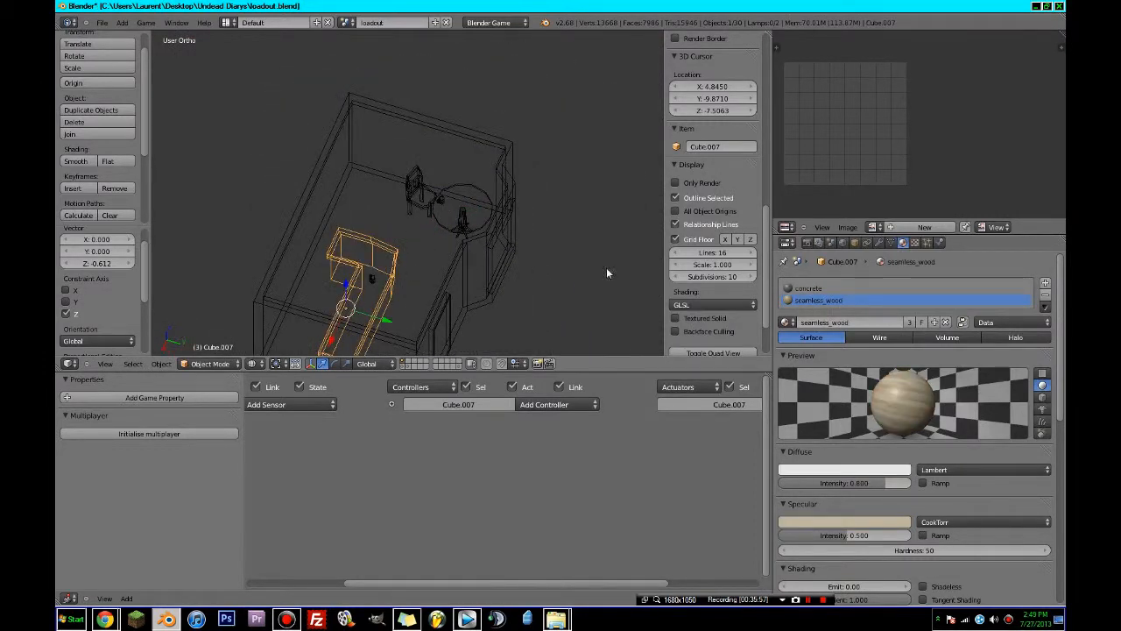
{"action": "left_click", "coordinate": [940, 244]}
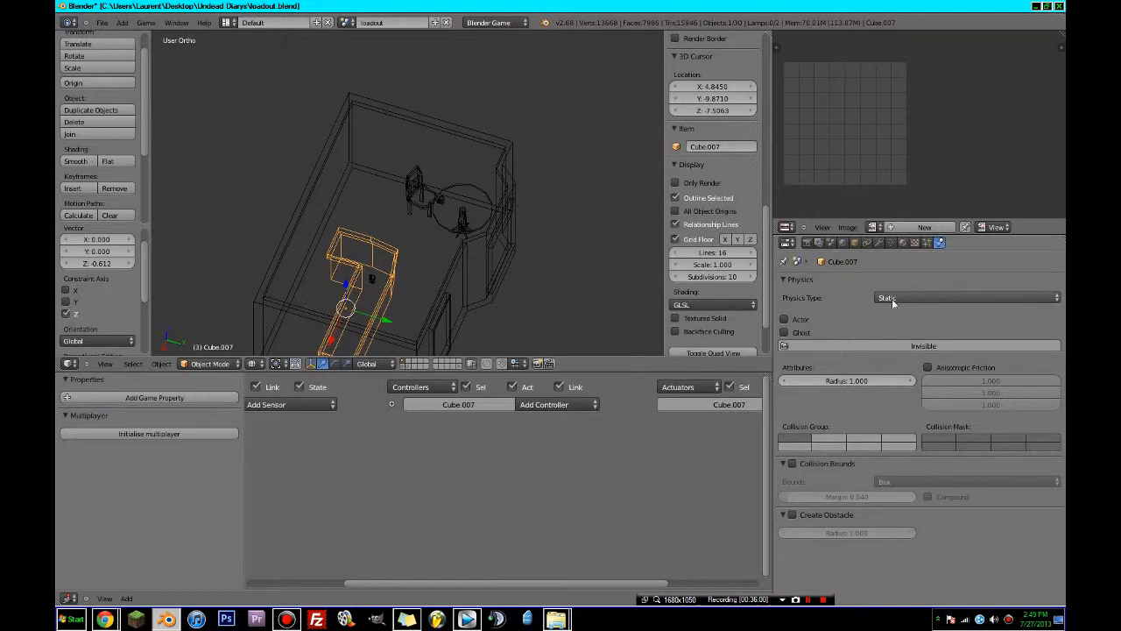
{"action": "left_click", "coordinate": [793, 462]}
{"action": "middle_click_drag", "start_coordinate": [558, 290], "coordinate": [513, 296]}
{"action": "left_click", "coordinate": [945, 482]}
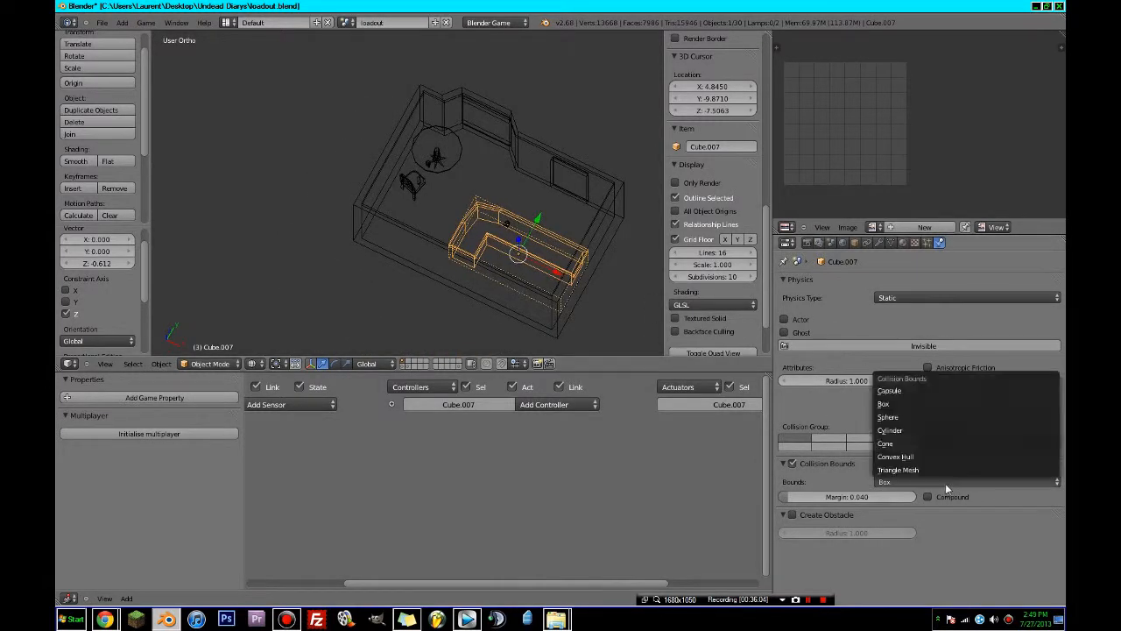
{"action": "left_click", "coordinate": [912, 455]}
- Set the physics type of both the empty mug and the full mug to No Collision
{"action": "middle_click_drag", "start_coordinate": [578, 259], "coordinate": [496, 270]}
{"action": "scroll", "coordinate": [551, 265], "scroll_direction": "up", "scroll_amount": 3}
{"action": "scroll", "coordinate": [551, 264], "scroll_direction": "down", "scroll_amount": 3}
{"action": "right_click", "coordinate": [497, 269]}
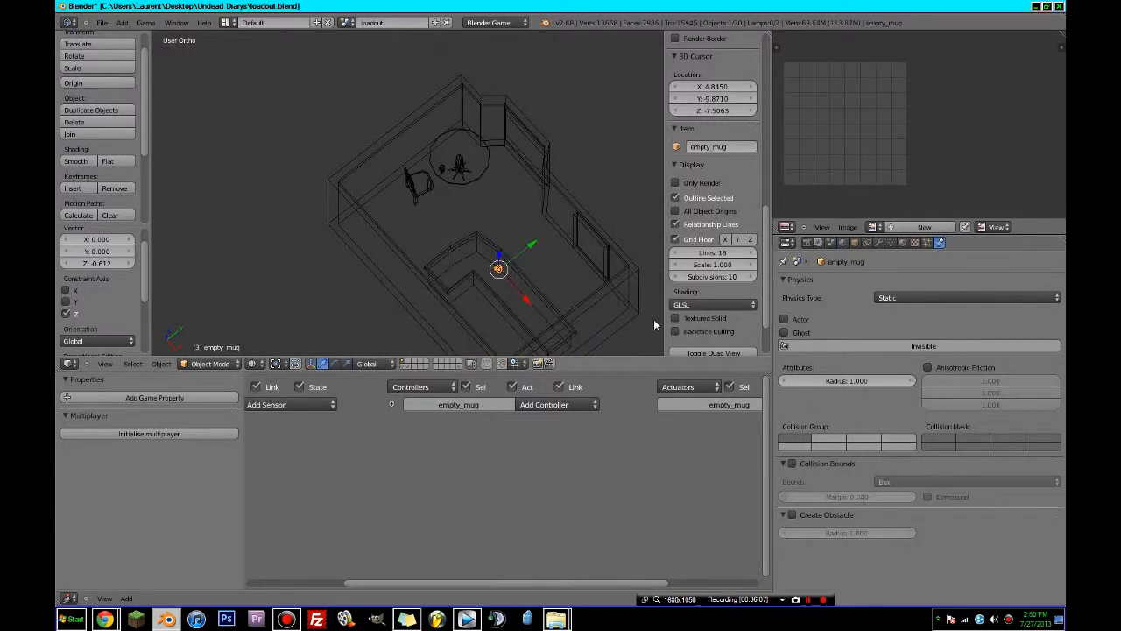
{"action": "left_click", "coordinate": [913, 296]}
{"action": "left_click", "coordinate": [895, 286]}
{"action": "right_click", "coordinate": [438, 166]}
{"action": "left_click", "coordinate": [905, 298]}
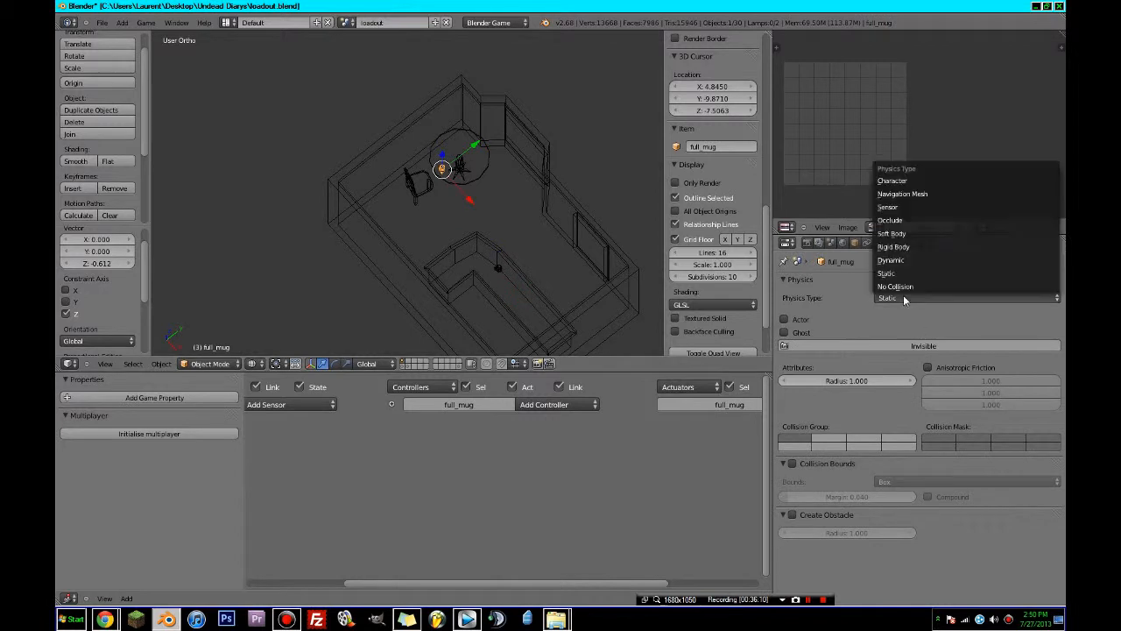
{"action": "left_click", "coordinate": [897, 287]}
- Enable collision bounds on the coffee table and set the bounds to Cylinder
{"action": "right_click", "coordinate": [465, 178]}
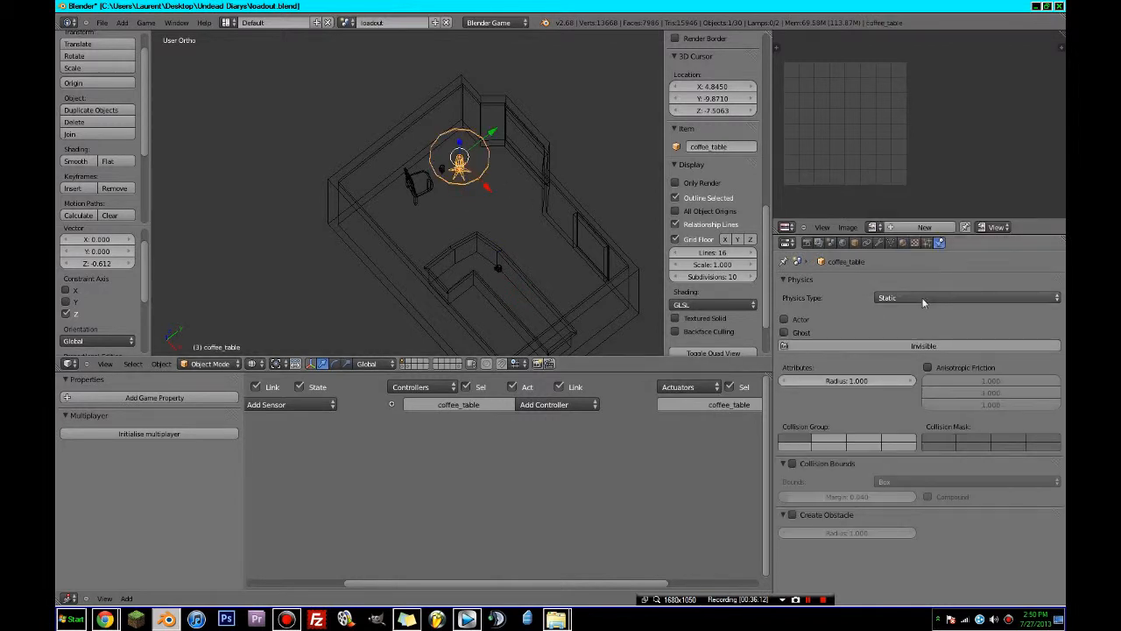
{"action": "left_click", "coordinate": [808, 464]}
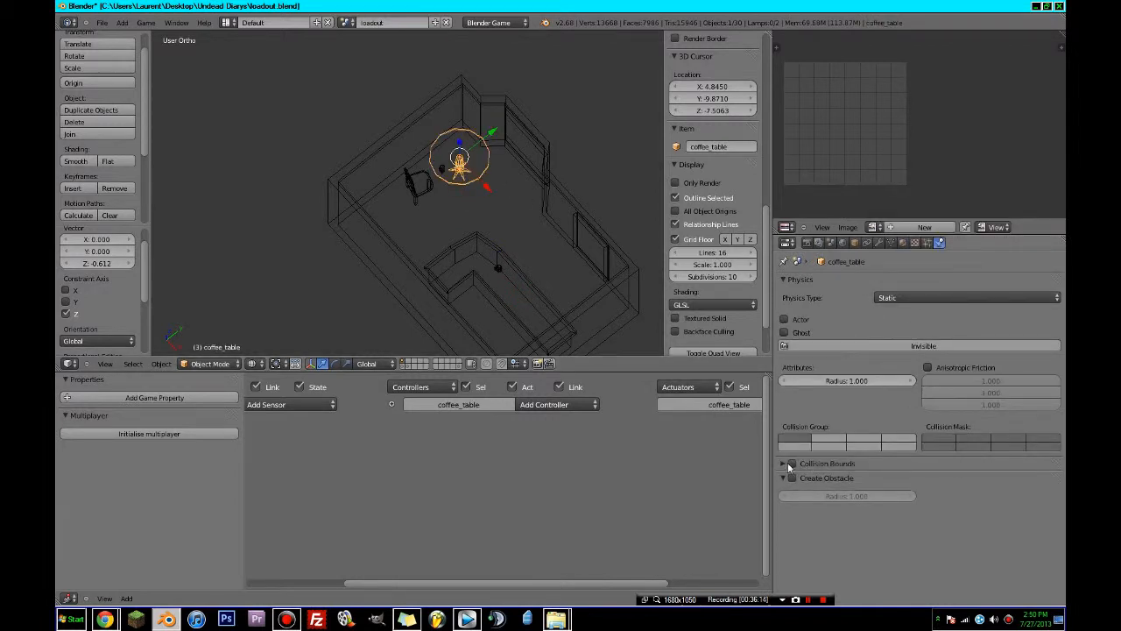
{"action": "left_click", "coordinate": [788, 462]}
{"action": "left_click", "coordinate": [792, 463]}
{"action": "left_click", "coordinate": [934, 481]}
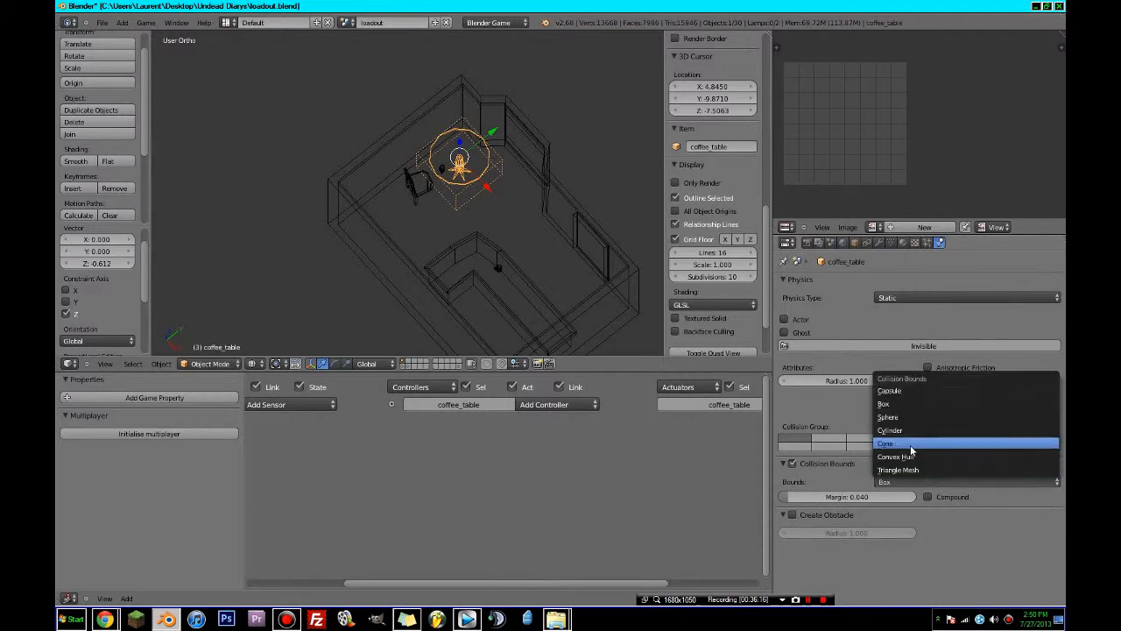
{"action": "left_click", "coordinate": [906, 430]}
- Enable collision bounds on the chair, try Triangle Mesh, and settle on Box bounds
{"action": "scroll", "coordinate": [556, 280], "scroll_direction": "up", "scroll_amount": 3}
{"action": "middle_click_drag", "start_coordinate": [555, 280], "coordinate": [483, 237]}
{"action": "right_click", "coordinate": [450, 209]}
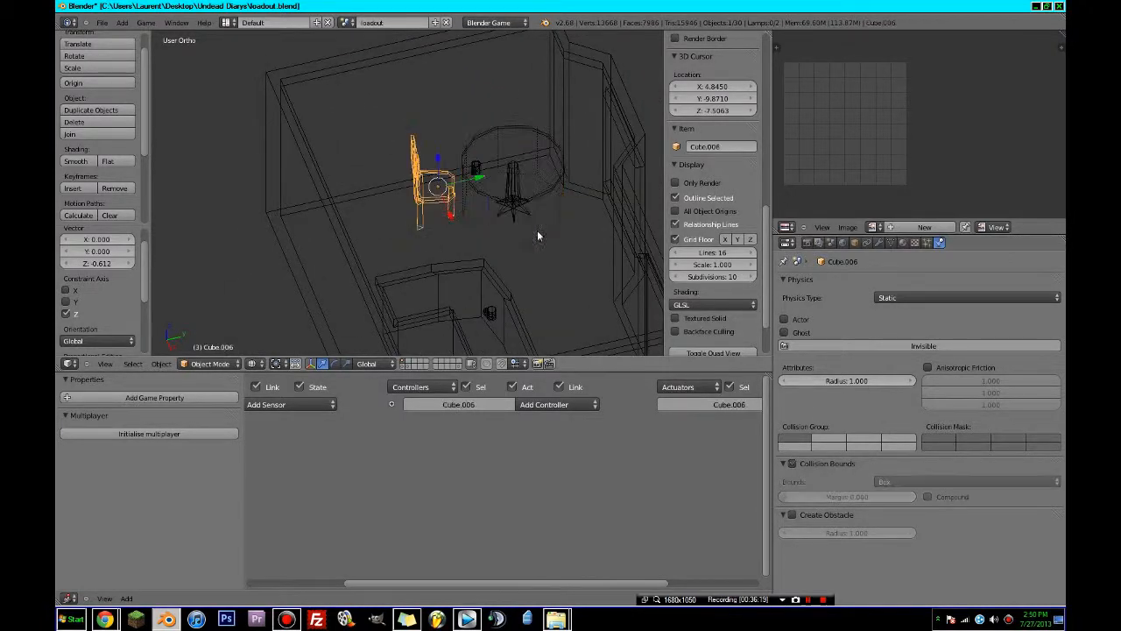
{"action": "left_click", "coordinate": [792, 464]}
{"action": "middle_click_drag", "start_coordinate": [584, 313], "coordinate": [618, 298]}
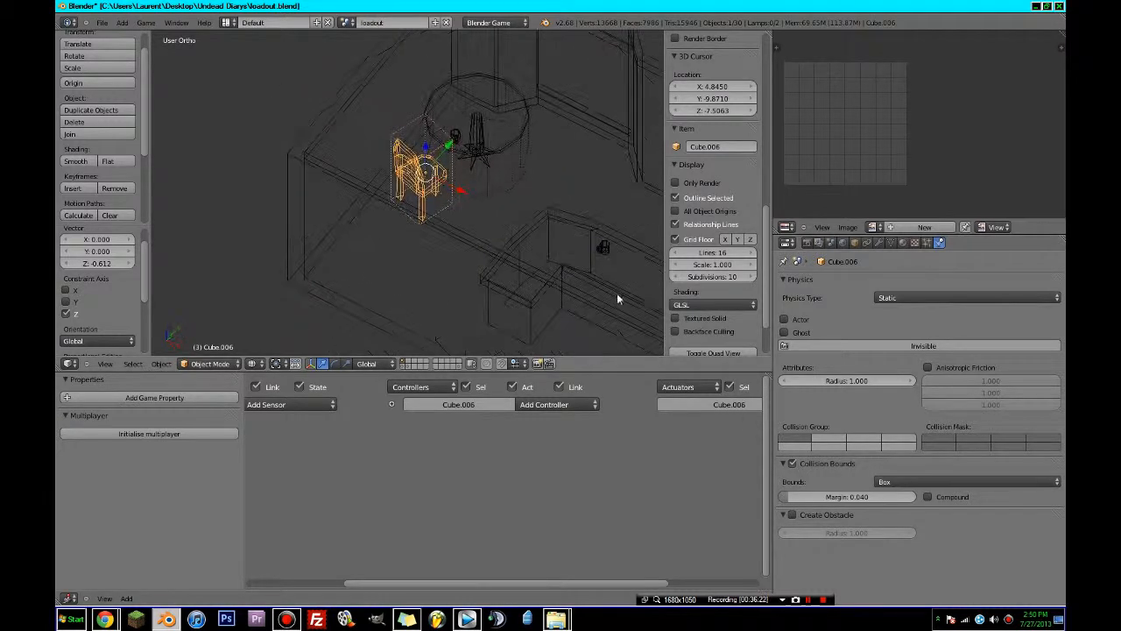
{"action": "left_click", "coordinate": [885, 298]}
{"action": "left_click", "coordinate": [885, 482]}
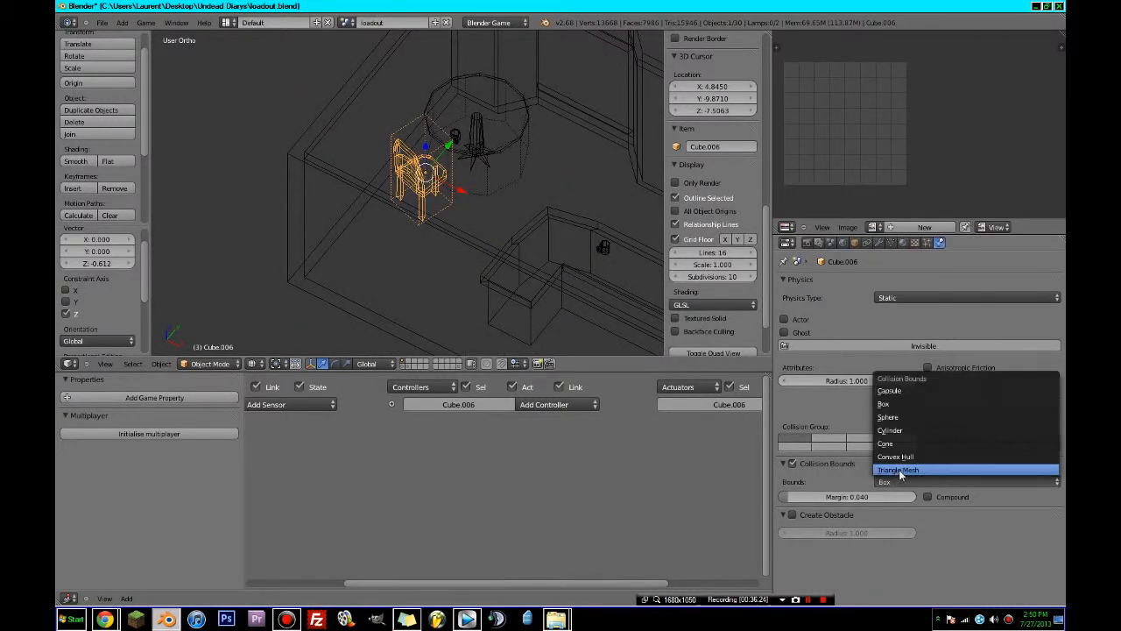
{"action": "left_click", "coordinate": [903, 472]}
{"action": "left_click", "coordinate": [902, 482]}
{"action": "left_click", "coordinate": [896, 406]}
- Snap the 3D cursor to the building's door and add a cube mesh there
{"action": "middle_click_drag", "start_coordinate": [523, 233], "coordinate": [601, 233]}
{"action": "scroll", "coordinate": [601, 231], "scroll_direction": "down", "scroll_amount": 5}
{"action": "middle_click_drag", "start_coordinate": [480, 294], "coordinate": [381, 318]}
{"action": "scroll", "coordinate": [382, 319], "scroll_direction": "down", "scroll_amount": 3}
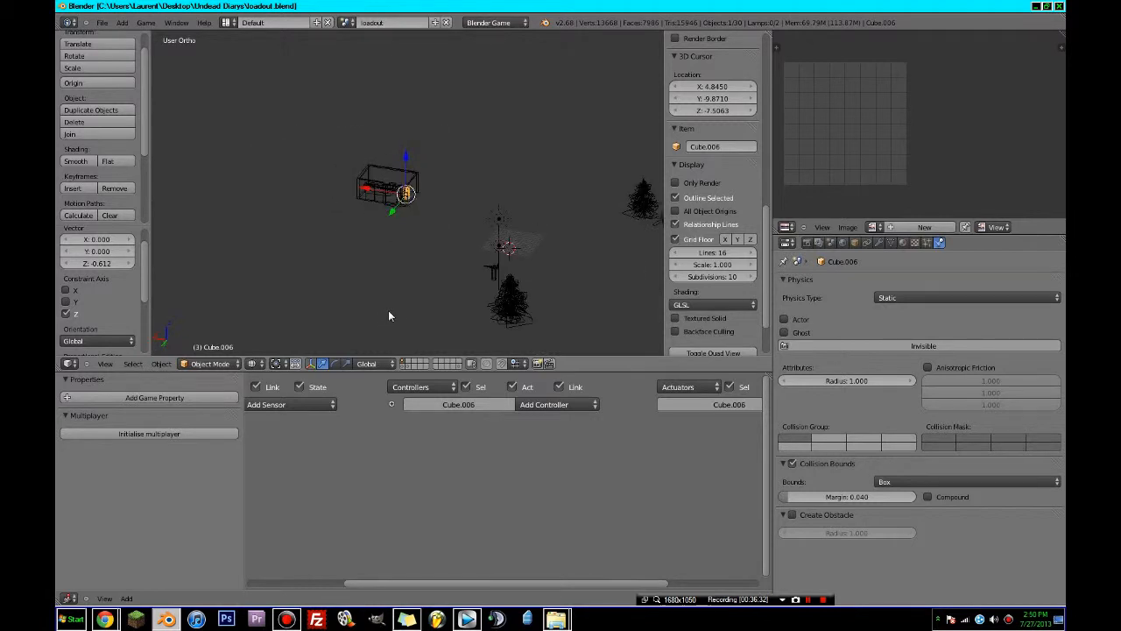
{"action": "scroll", "coordinate": [434, 289], "scroll_direction": "up", "scroll_amount": 3}
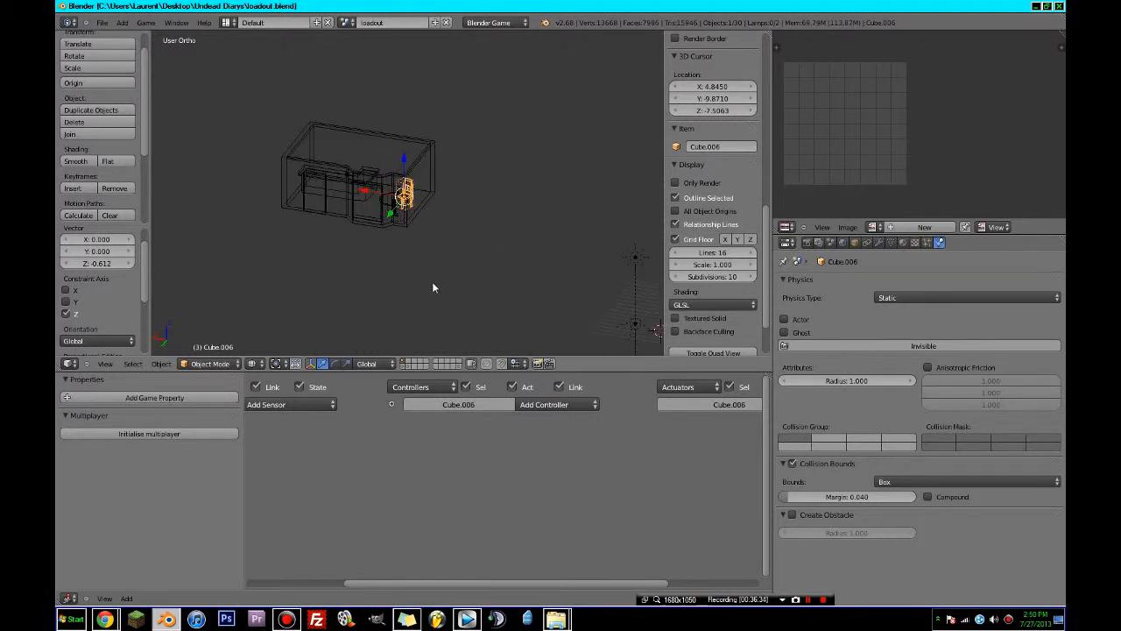
{"action": "middle_click_drag", "start_coordinate": [432, 281], "coordinate": [476, 187], "text": "shift"}
{"action": "right_click", "coordinate": [466, 188]}
{"action": "key", "text": "shift+s"}
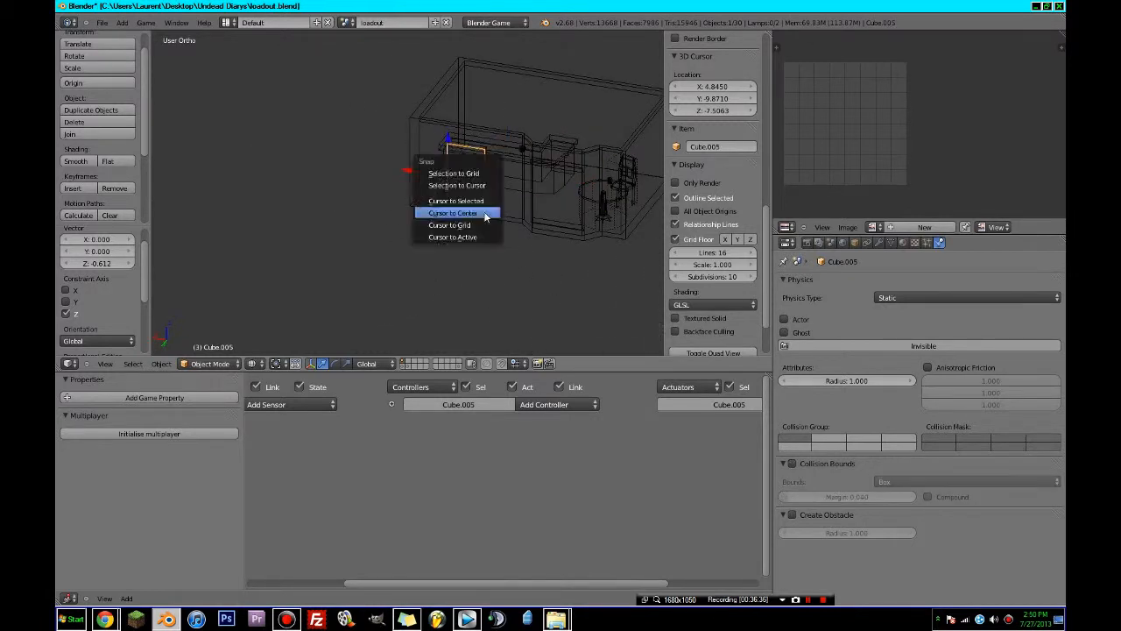
{"action": "left_click", "coordinate": [488, 206]}
{"action": "key", "text": "shift+a"}
{"action": "mouse_move", "coordinate": [523, 231]}
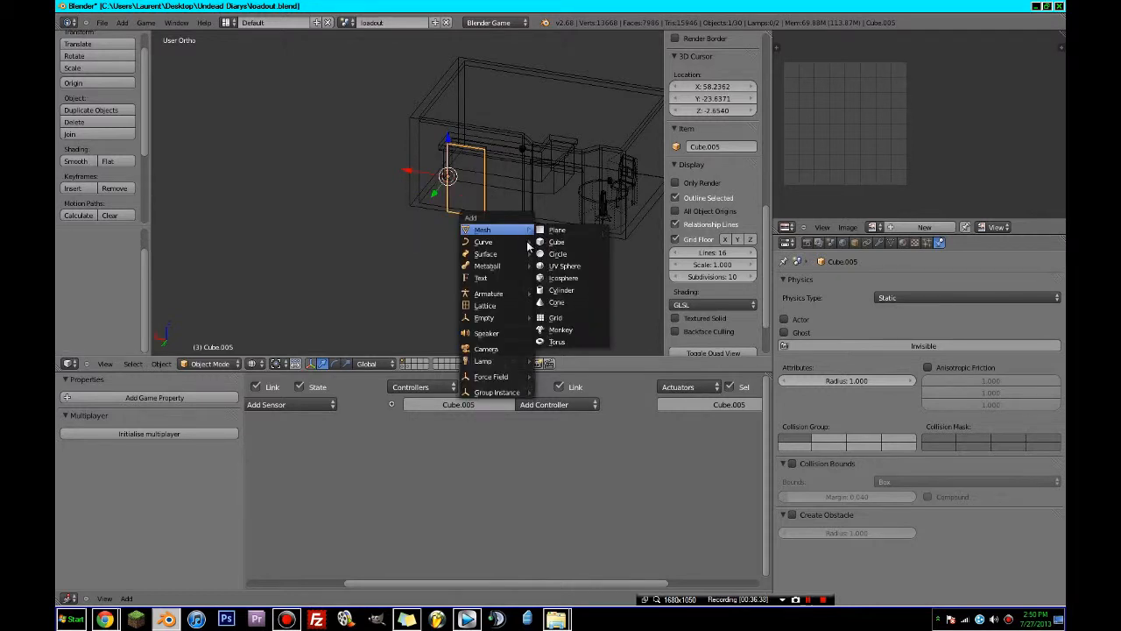
{"action": "left_click", "coordinate": [557, 242]}
- Select the character_box object and give it a new material named player_material
{"action": "scroll", "coordinate": [571, 279], "scroll_direction": "down", "scroll_amount": 5}
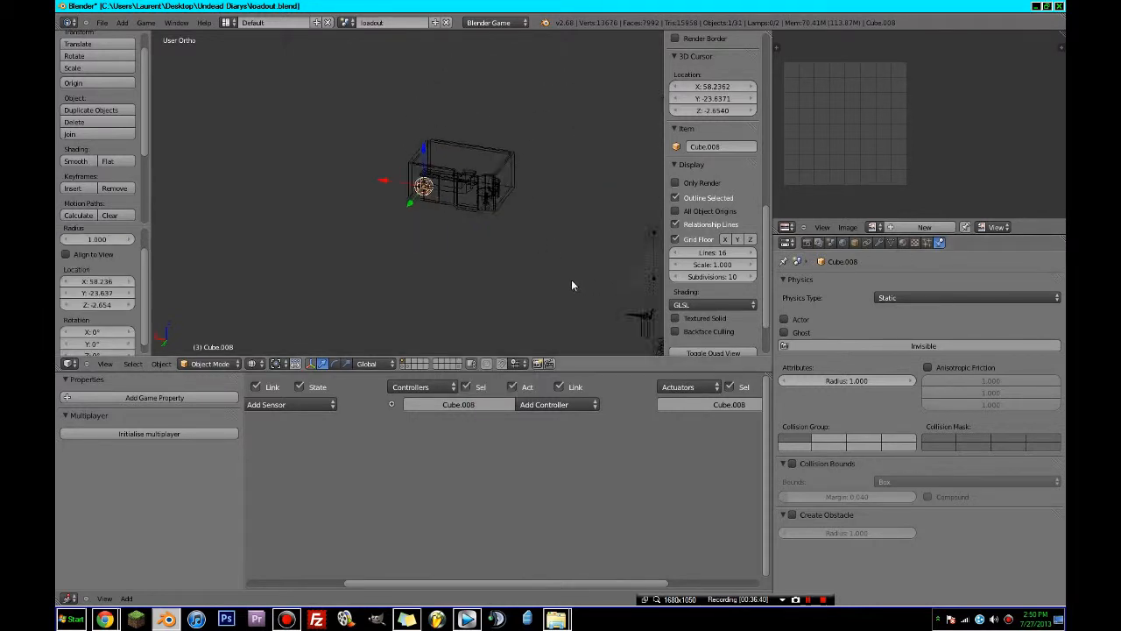
{"action": "scroll", "coordinate": [539, 291], "scroll_direction": "up", "scroll_amount": 2}
{"action": "right_click", "coordinate": [571, 288]}
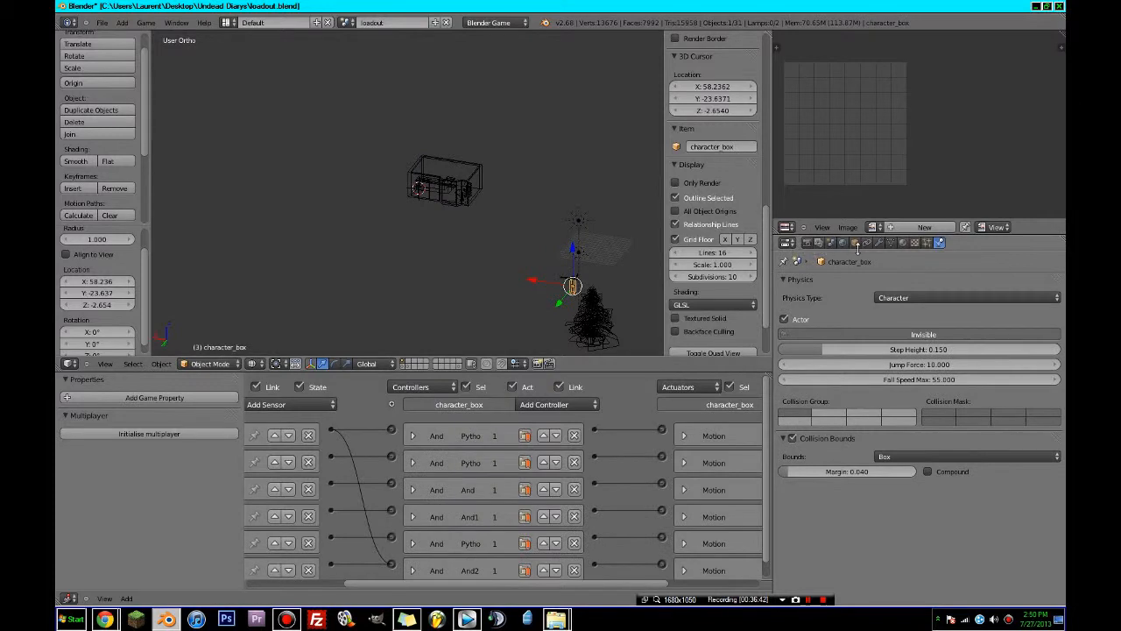
{"action": "left_click", "coordinate": [904, 243]}
{"action": "left_click", "coordinate": [290, 619]}
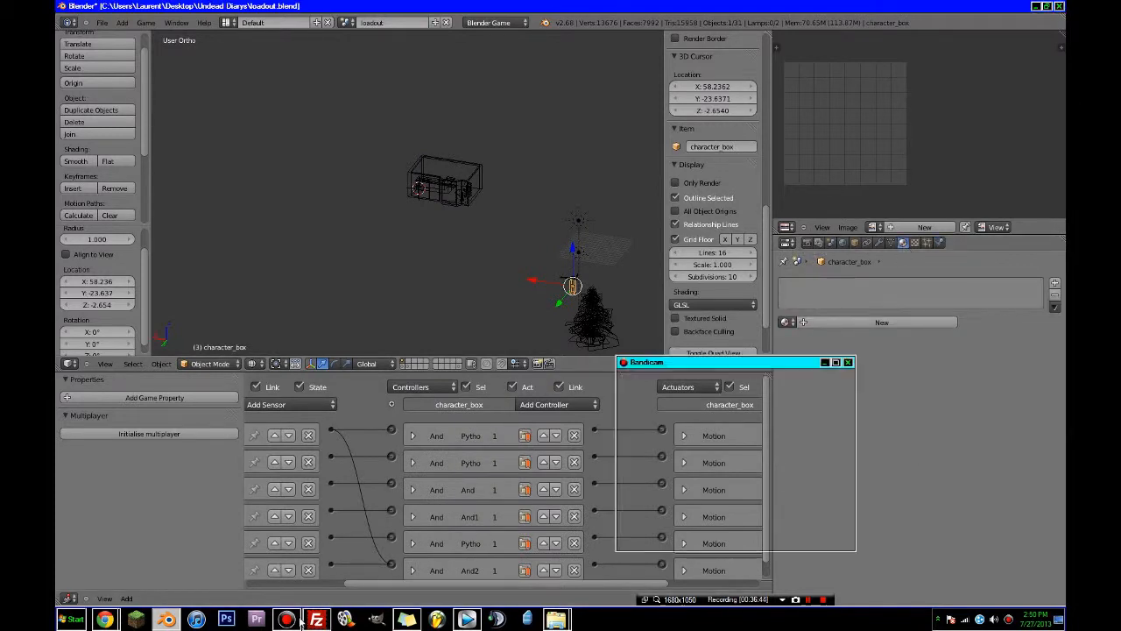
{"action": "left_click", "coordinate": [895, 424]}
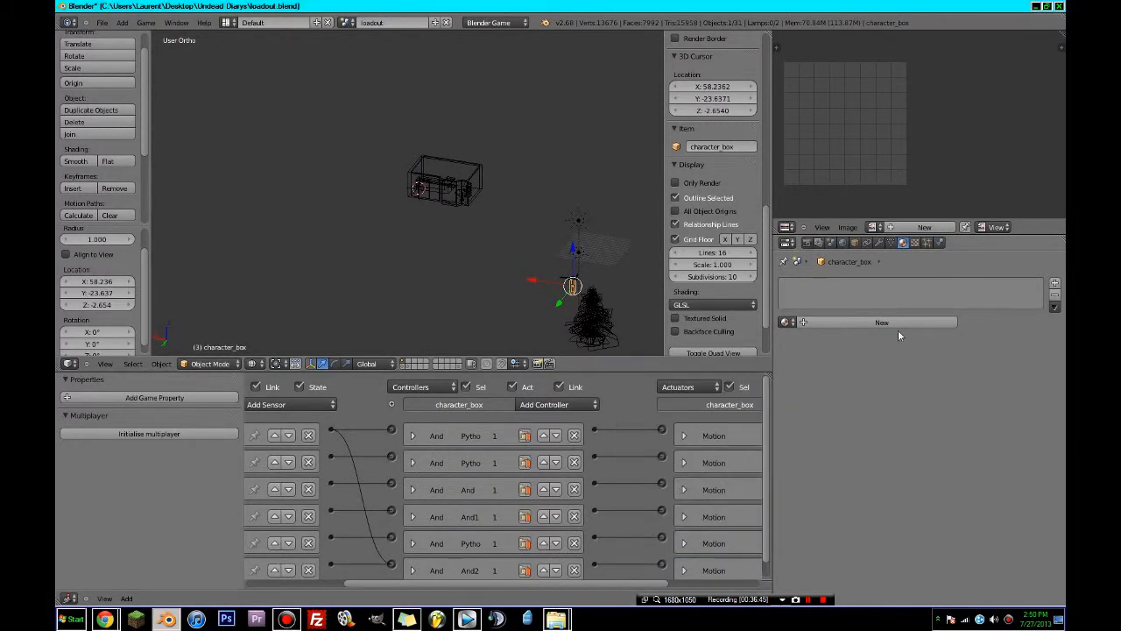
{"action": "left_click", "coordinate": [851, 321]}
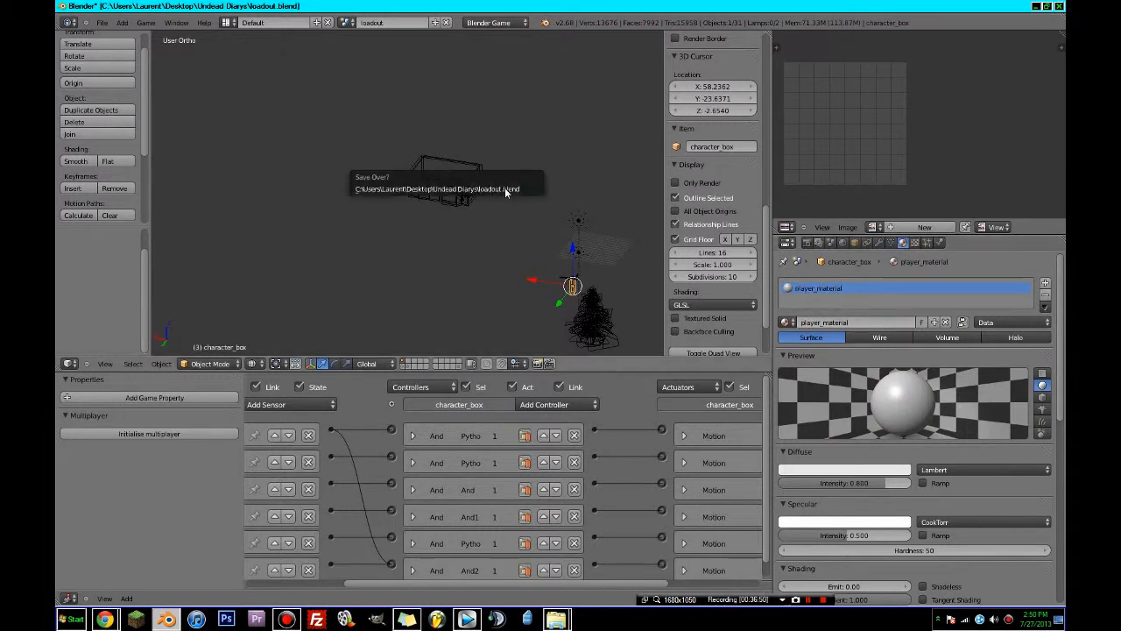
- Select the cube at the building's door and scale its mesh up in Edit Mode until it extends well past the doorway
{"action": "scroll", "coordinate": [513, 180], "scroll_direction": "up", "scroll_amount": 10}
{"action": "right_click", "coordinate": [476, 170]}
{"action": "key", "text": "KP_7"}
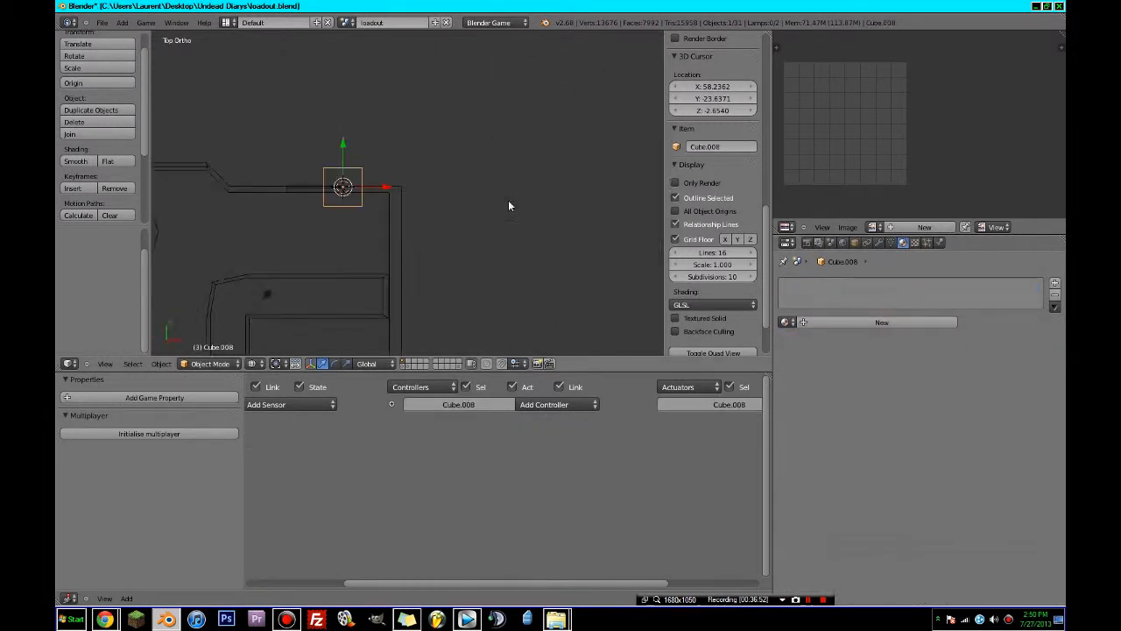
{"action": "scroll", "coordinate": [426, 216], "scroll_direction": "down", "scroll_amount": 5}
{"action": "key", "text": "s"}
{"action": "right_click", "coordinate": [549, 233]}
{"action": "key", "text": "Tab"}
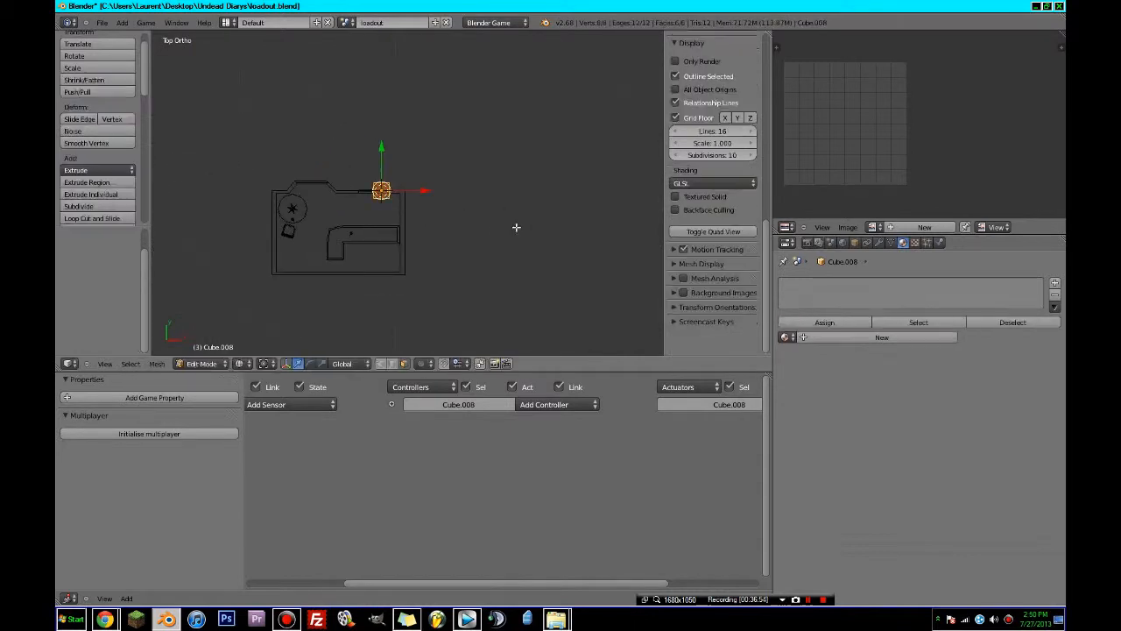
{"action": "key", "text": "s"}
{"action": "left_click", "coordinate": [643, 265]}
{"action": "key", "text": "s"}
{"action": "left_click", "coordinate": [530, 231]}
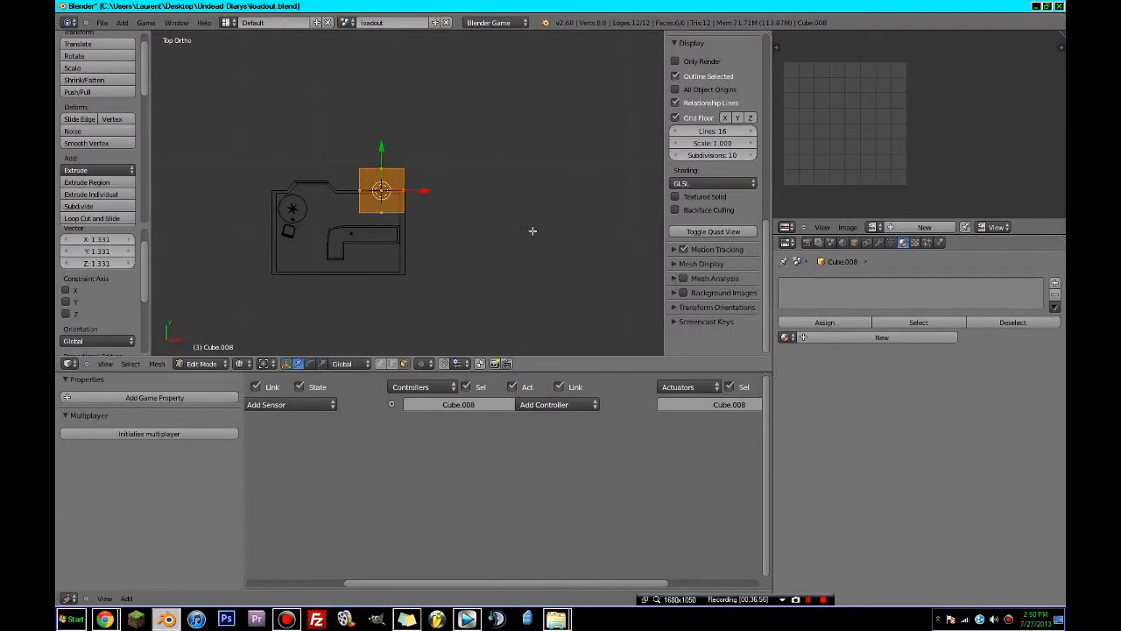
- In Object Mode, move the enlarged cube about -1.46 along X so that it is centred on the door
{"action": "key", "text": "Tab"}
{"action": "key", "text": "g"}
{"action": "left_click", "coordinate": [517, 233]}
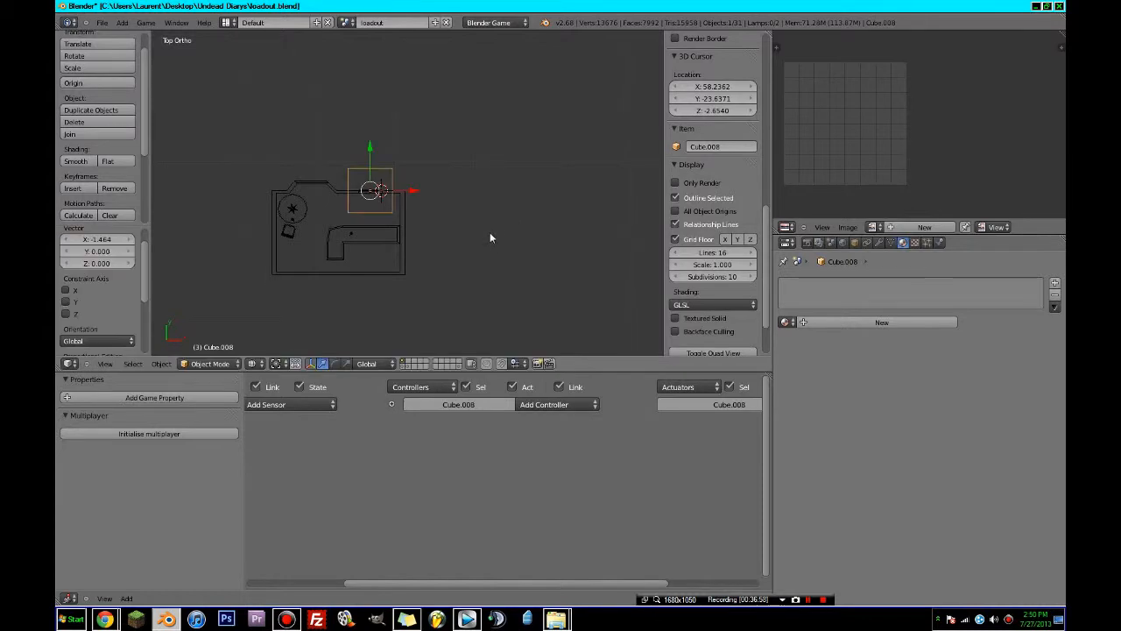
{"action": "scroll", "coordinate": [473, 231], "scroll_direction": "up", "scroll_amount": 7}
{"action": "middle_click_drag", "start_coordinate": [423, 228], "coordinate": [435, 155]}
{"action": "right_click", "coordinate": [435, 140]}
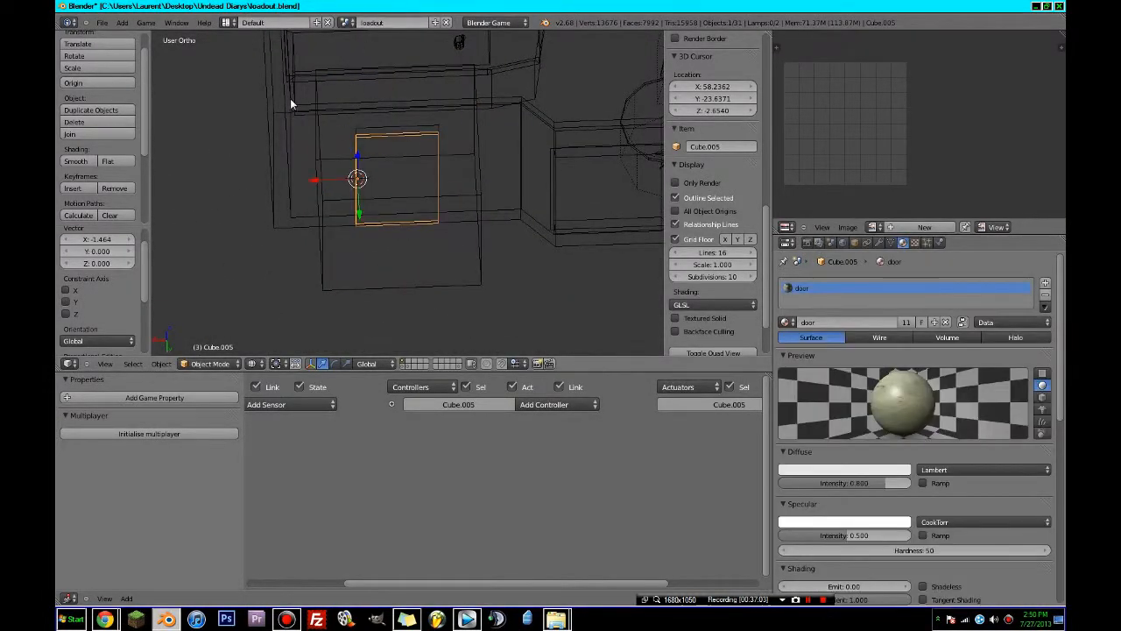
{"action": "key", "text": "ctrl+Up"}
{"action": "key", "text": "g"}
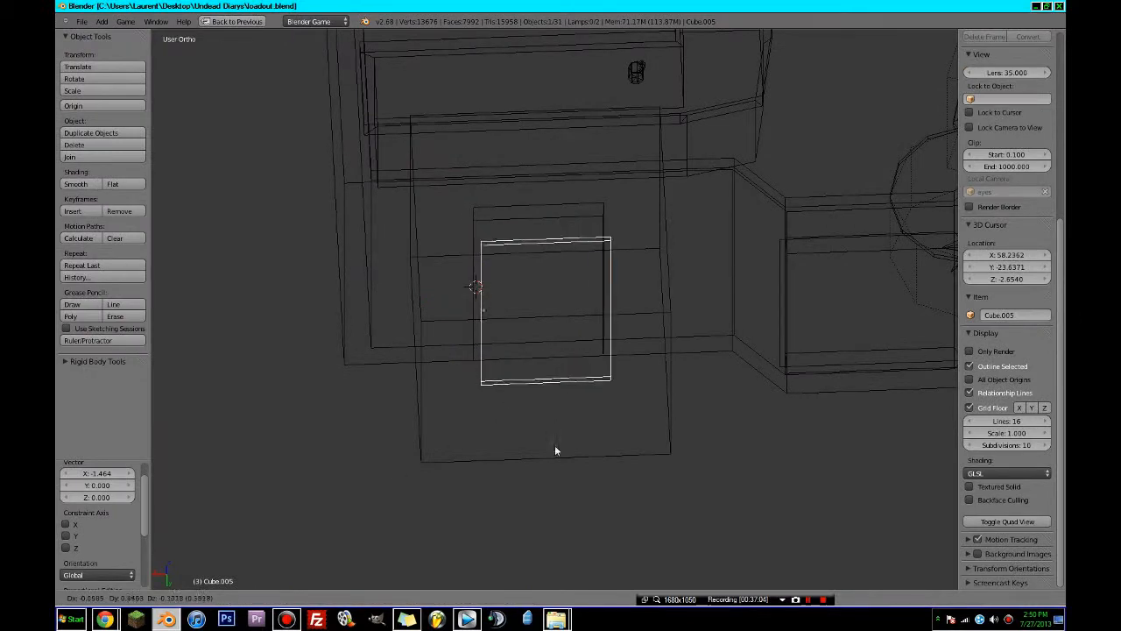
{"action": "right_click", "coordinate": [555, 446]}
{"action": "right_click", "coordinate": [552, 452]}
{"action": "key", "text": "ctrl+Up"}
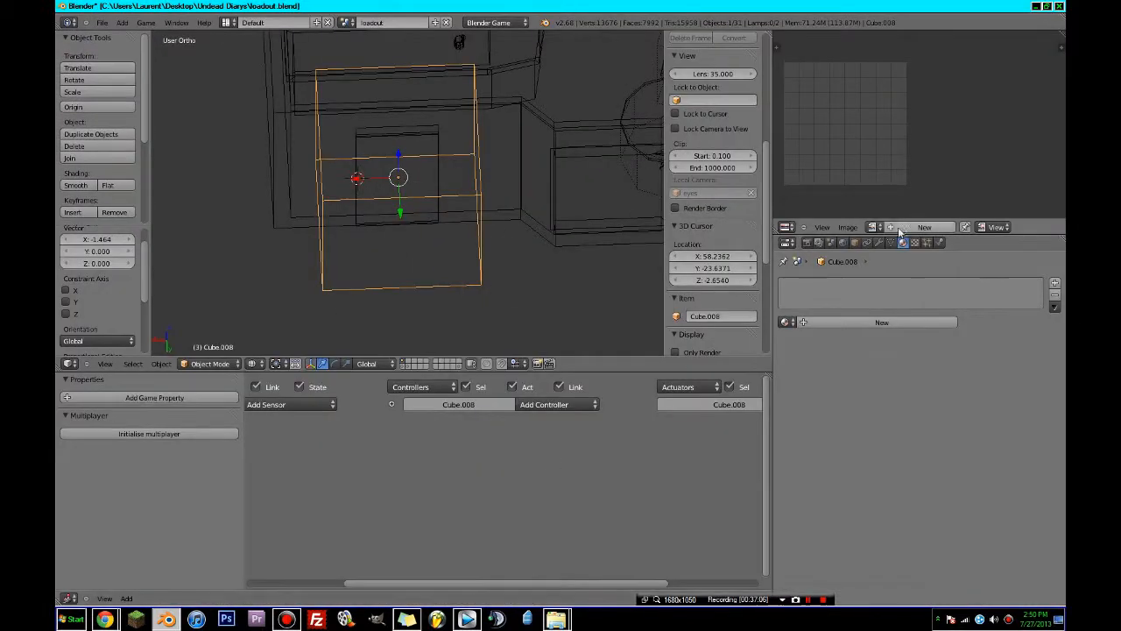
- Rename the cube surrounding the door as door_box
{"action": "left_click", "coordinate": [855, 243]}
{"action": "type", "text": "d"}
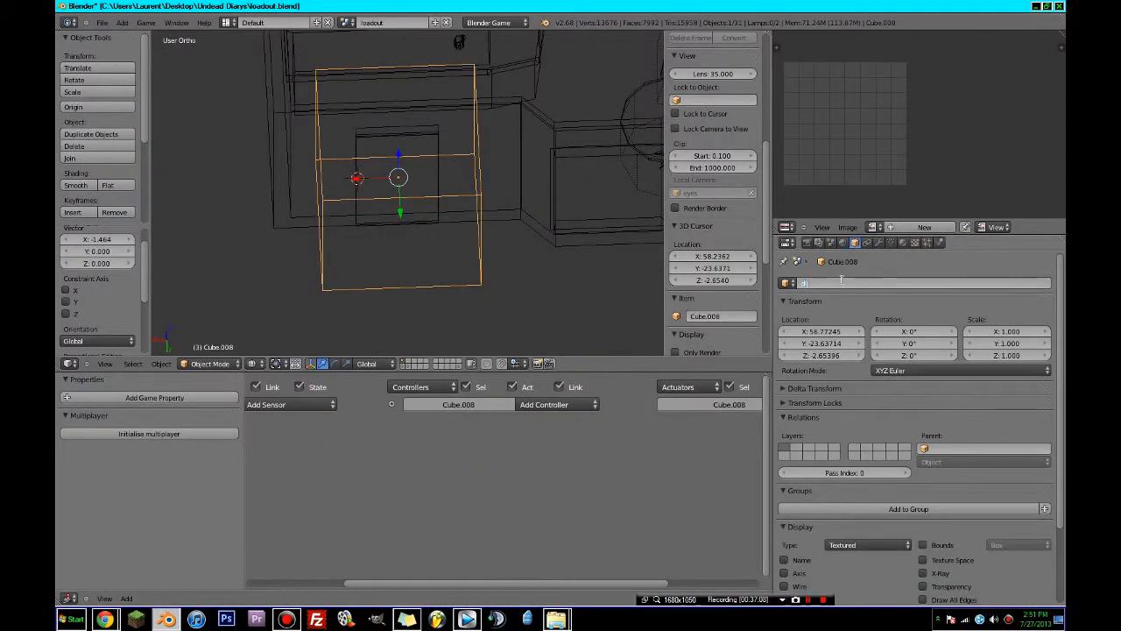
{"action": "type", "text": "oor_box"}
{"action": "key", "text": "Return"}
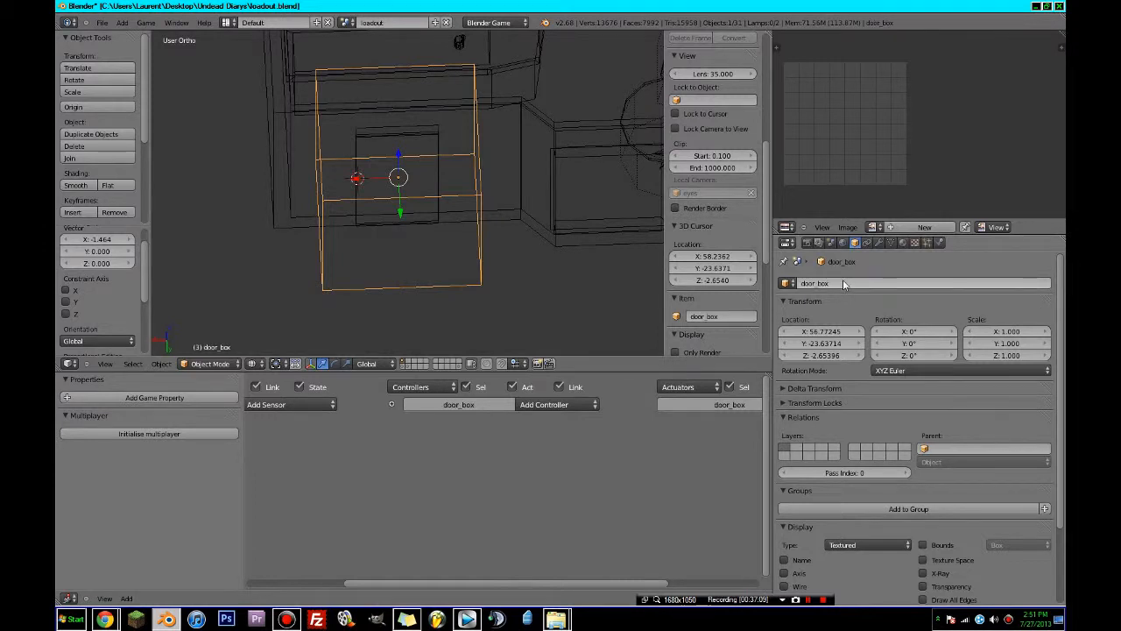
{"action": "left_click", "coordinate": [904, 242]}
{"action": "left_click", "coordinate": [829, 322]}
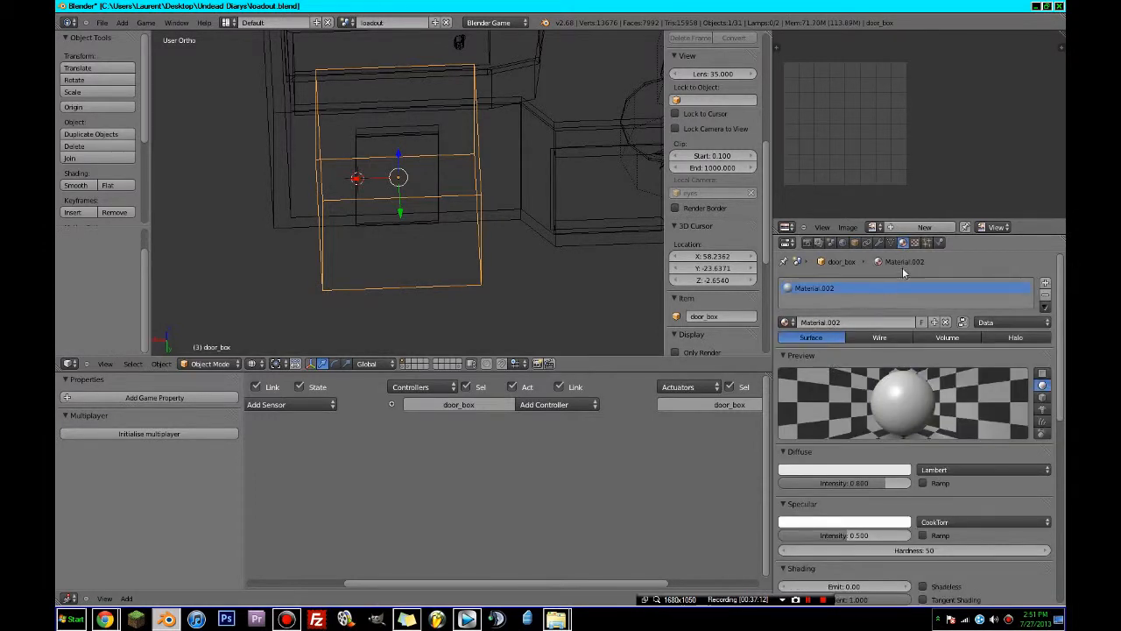
{"action": "left_click", "coordinate": [1045, 296]}
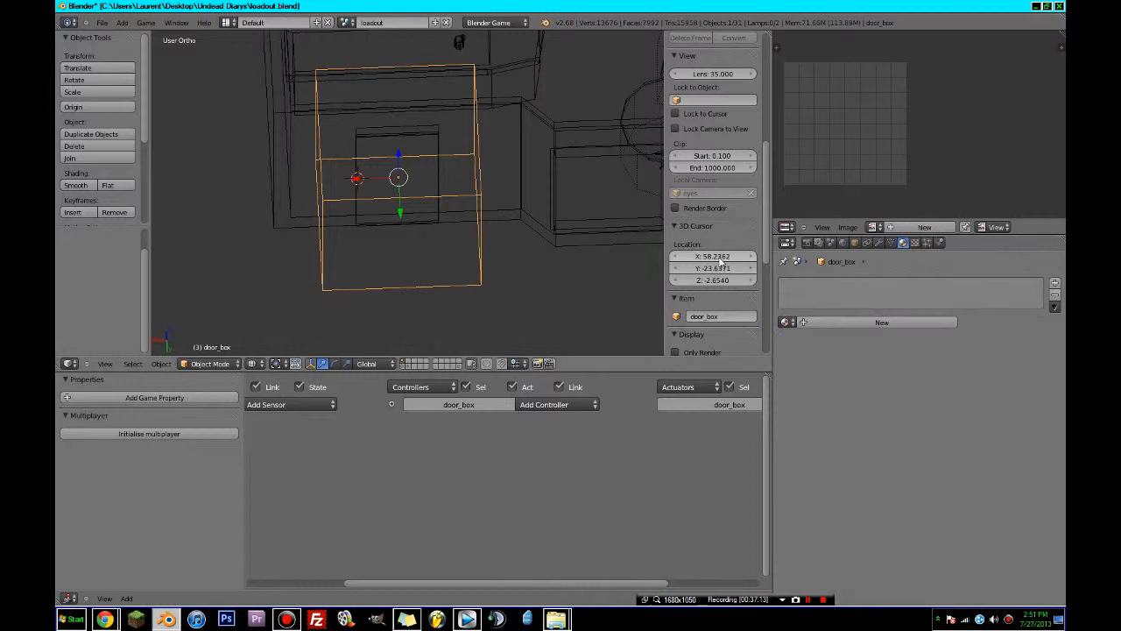
- Set the maximum draw type of door_box so that it displays as a wireframe
{"action": "left_click", "coordinate": [856, 243]}
{"action": "scroll", "coordinate": [907, 410], "scroll_direction": "down", "scroll_amount": 5}
{"action": "left_click", "coordinate": [872, 448]}
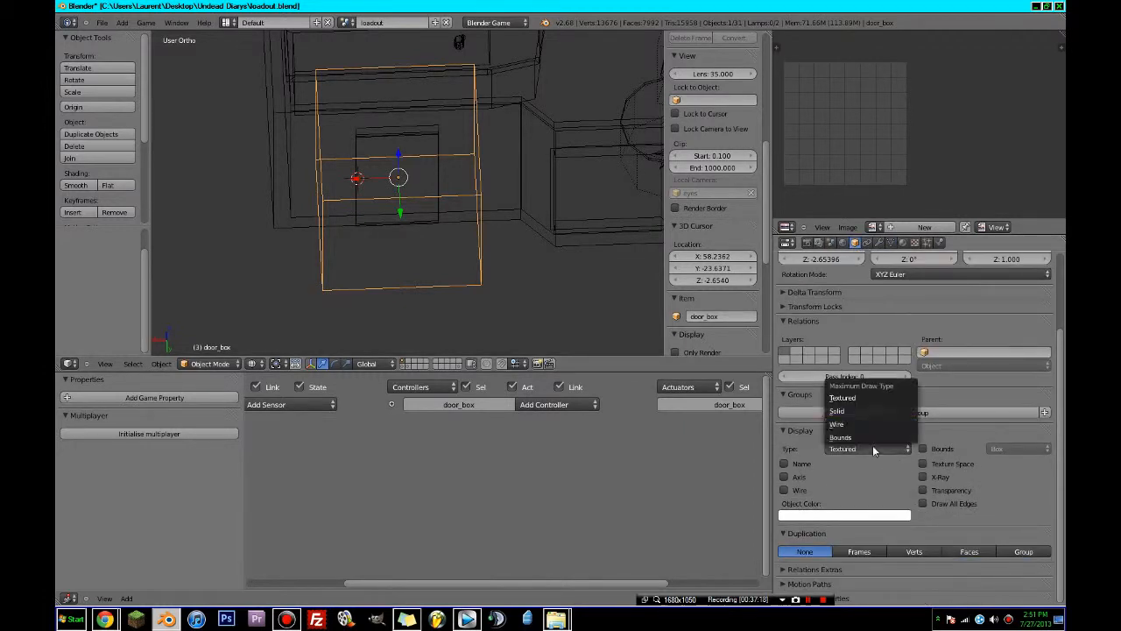
- Make door_box a static ghost object and enable Box collision bounds on it
{"action": "left_click", "coordinate": [942, 242]}
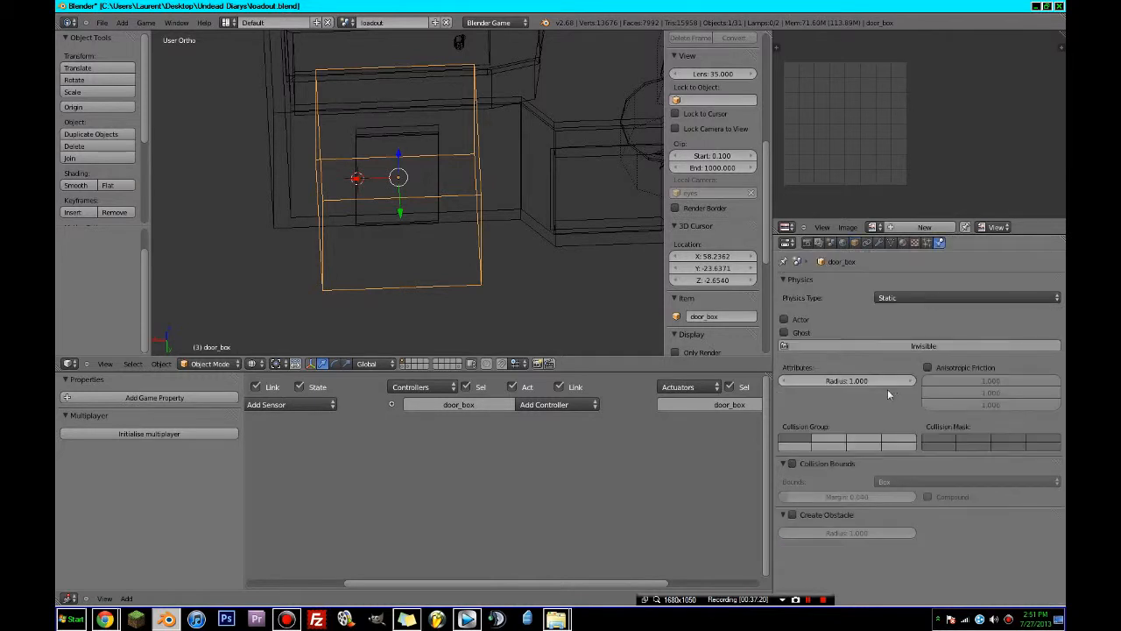
{"action": "left_click", "coordinate": [922, 297]}
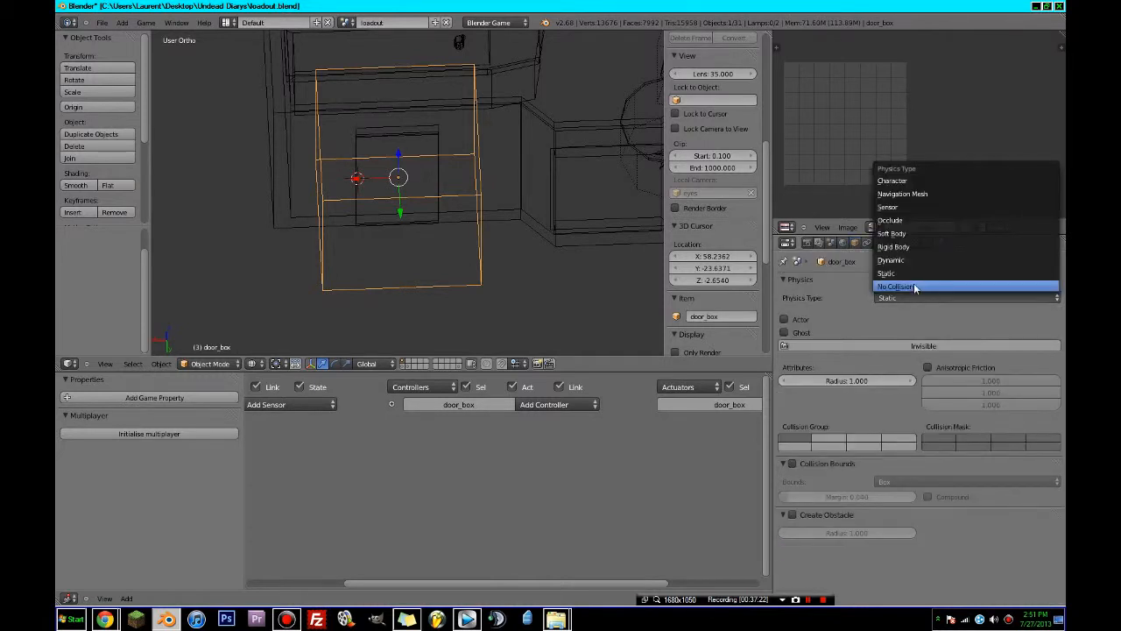
{"action": "left_click", "coordinate": [792, 463]}
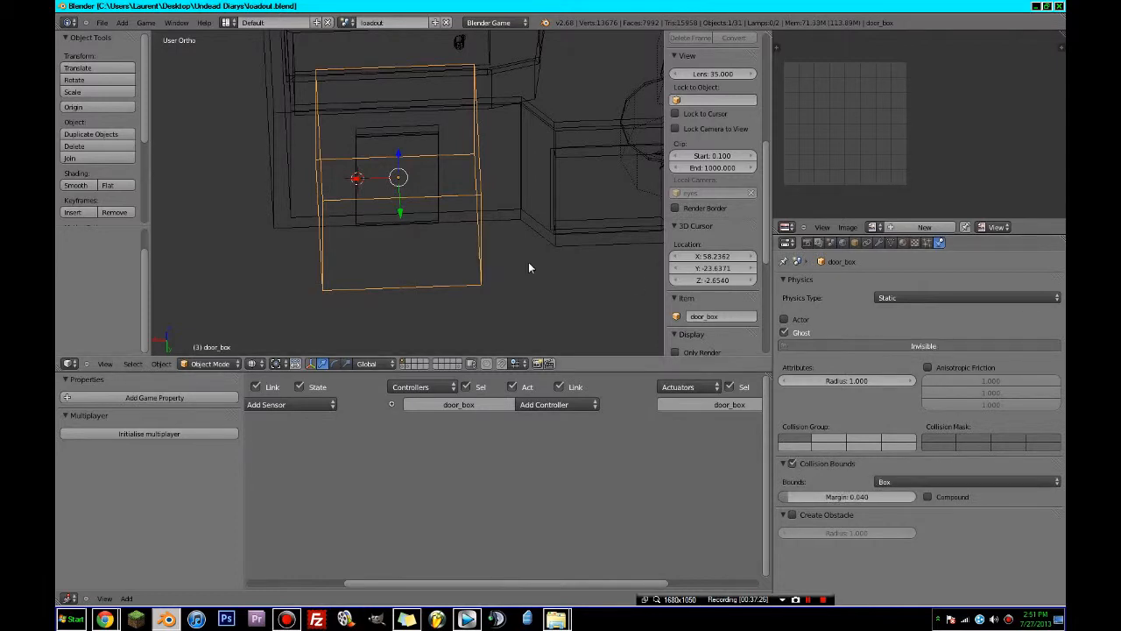
- Select the door inside door_box and enable Box collision bounds on it, keeping its physics type Static
{"action": "mouse_move", "coordinate": [528, 268]}
{"action": "middle_mouse_down"}
{"action": "mouse_move", "coordinate": [543, 277]}
{"action": "mouse_move", "coordinate": [493, 275]}
{"action": "mouse_move", "coordinate": [528, 251]}
{"action": "middle_mouse_up"}
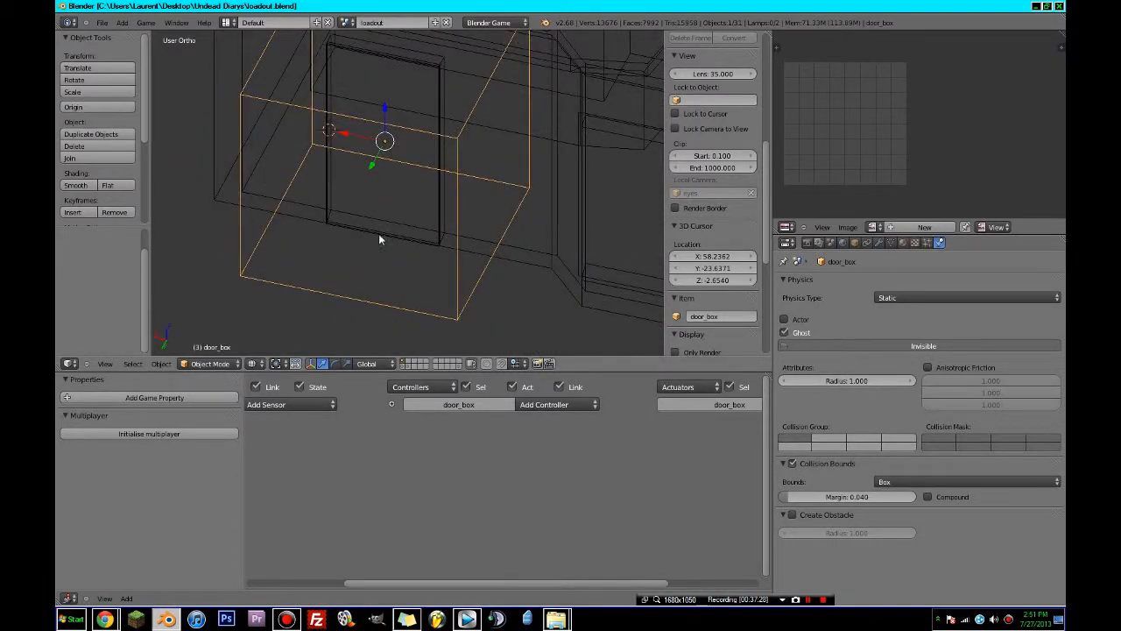
{"action": "right_click", "coordinate": [409, 229]}
{"action": "right_click", "coordinate": [413, 241]}
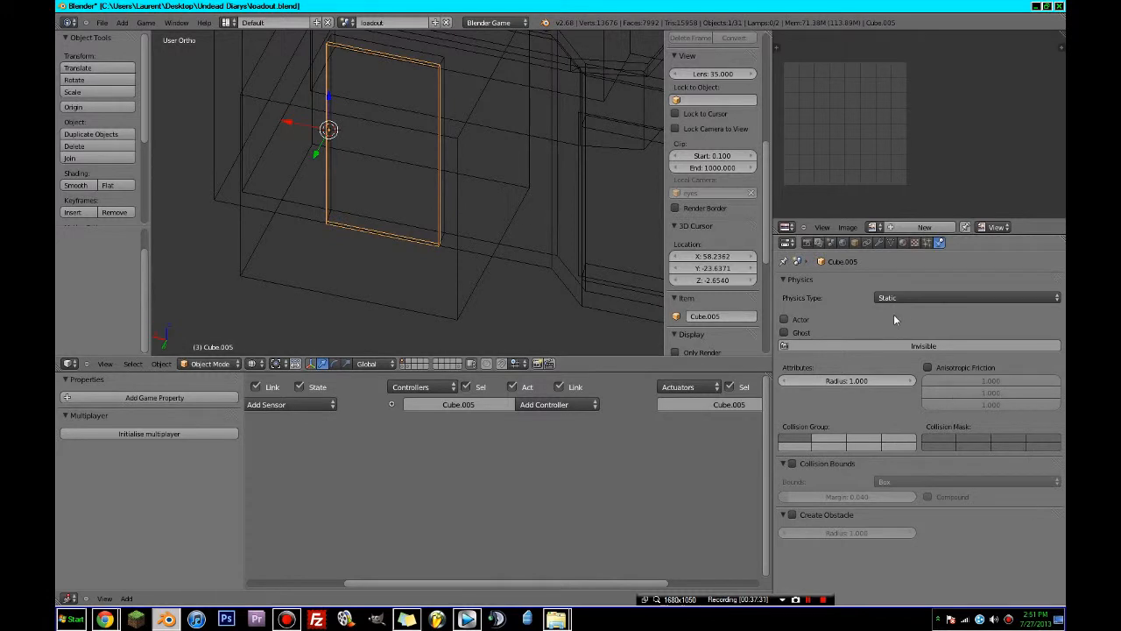
{"action": "left_click", "coordinate": [793, 462]}
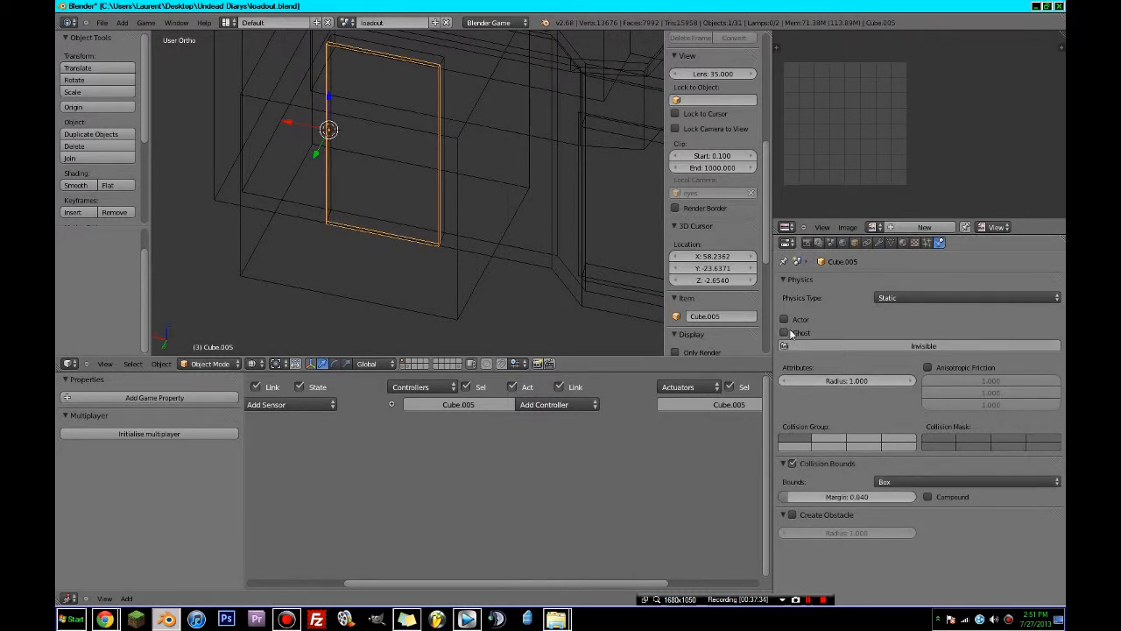
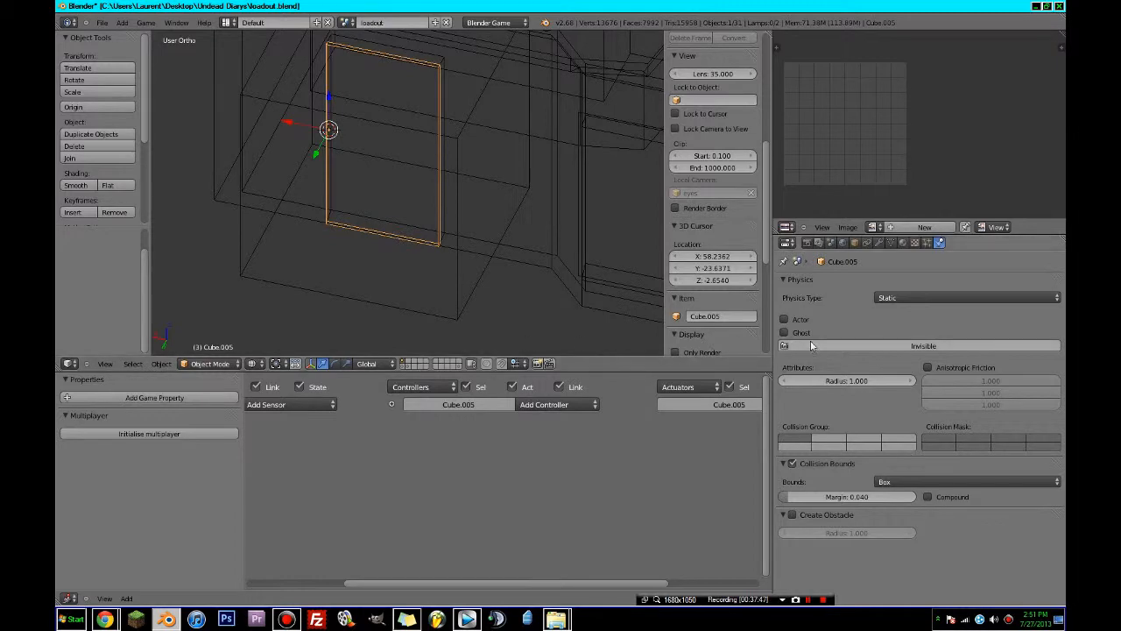
- Switch to the Animation screen layout for working on the building's door
{"action": "scroll", "coordinate": [331, 252], "scroll_direction": "down", "scroll_amount": 3}
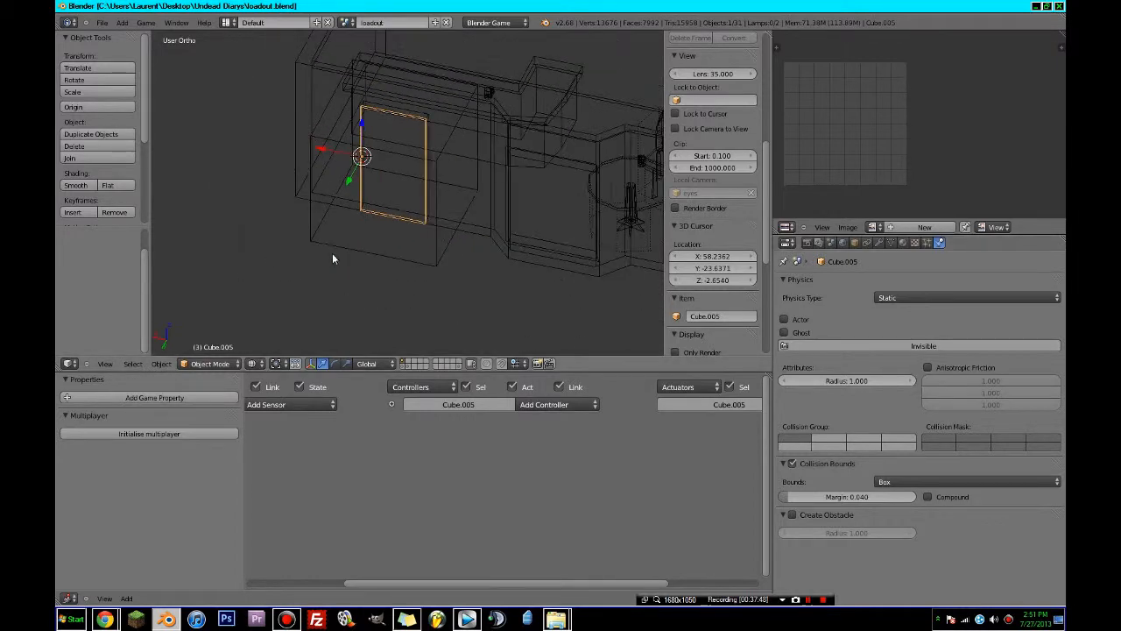
{"action": "left_click", "coordinate": [229, 22]}
{"action": "left_click", "coordinate": [266, 53]}
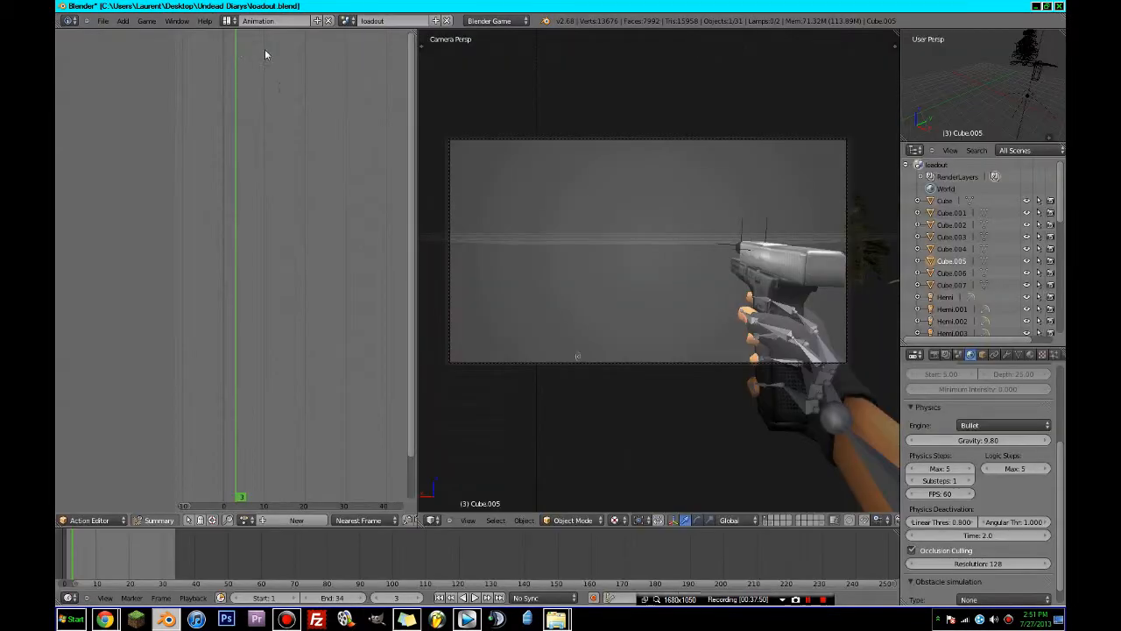
{"action": "scroll", "coordinate": [531, 182], "scroll_direction": "down", "scroll_amount": 5}
{"action": "middle_click_drag", "start_coordinate": [563, 197], "coordinate": [608, 258]}
{"action": "scroll", "coordinate": [703, 247], "scroll_direction": "down", "scroll_amount": 10}
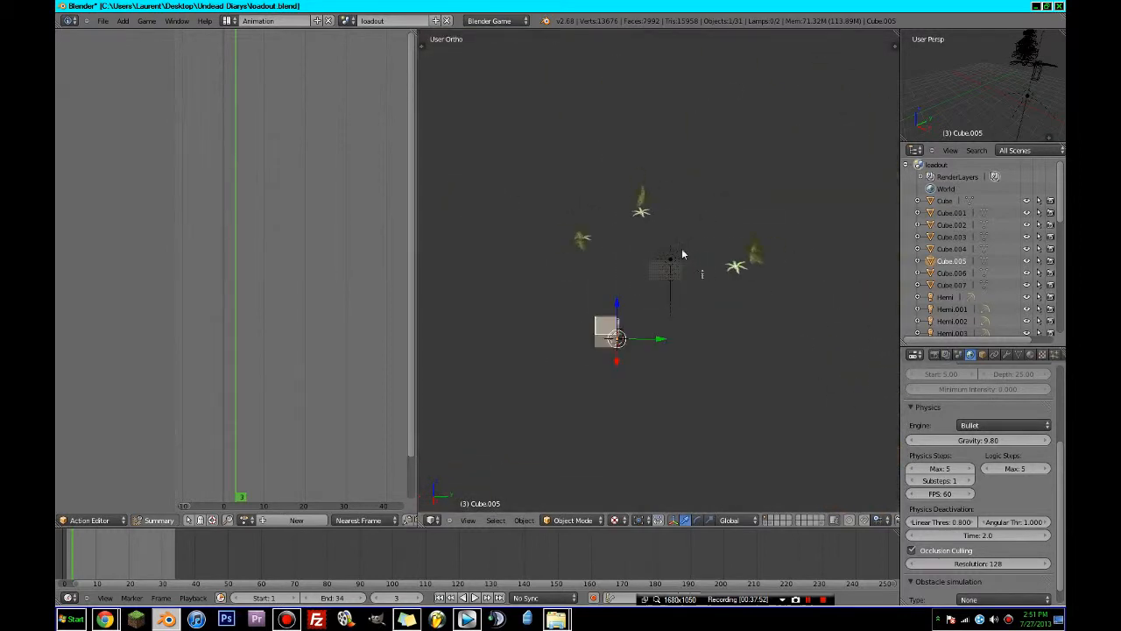
{"action": "scroll", "coordinate": [610, 254], "scroll_direction": "up", "scroll_amount": 7}
{"action": "middle_click_drag", "start_coordinate": [541, 307], "coordinate": [736, 270], "text": "shift"}
{"action": "scroll", "coordinate": [655, 269], "scroll_direction": "up", "scroll_amount": 3}
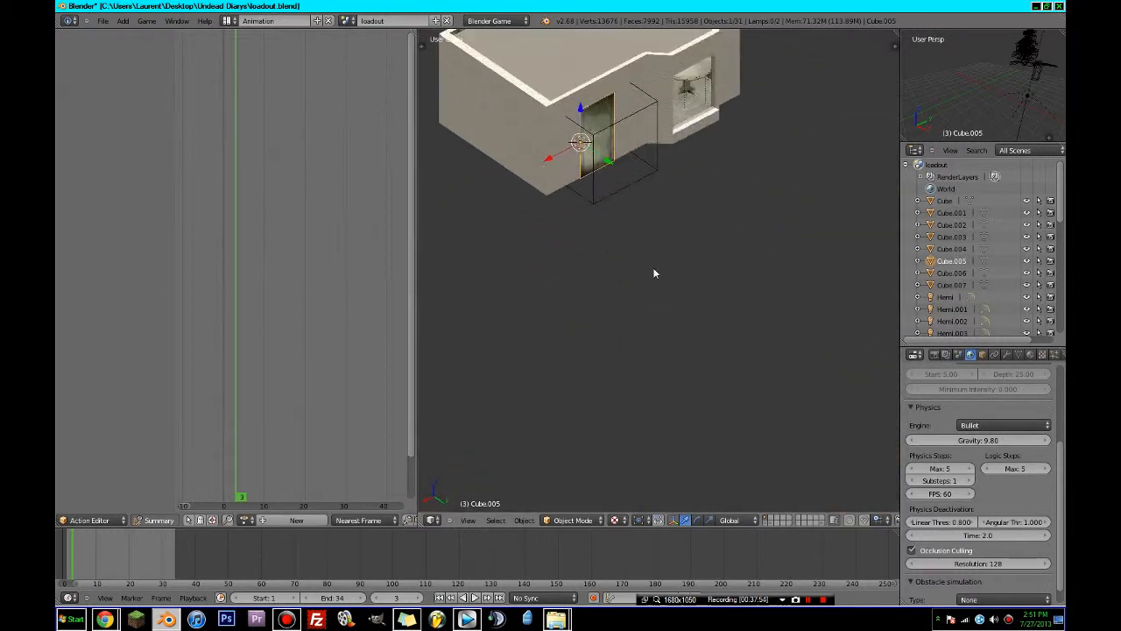
{"action": "middle_click_drag", "start_coordinate": [653, 273], "coordinate": [733, 391], "text": "shift"}
- Rename the door object as door and the building object as coffee_shop
{"action": "left_click", "coordinate": [983, 355]}
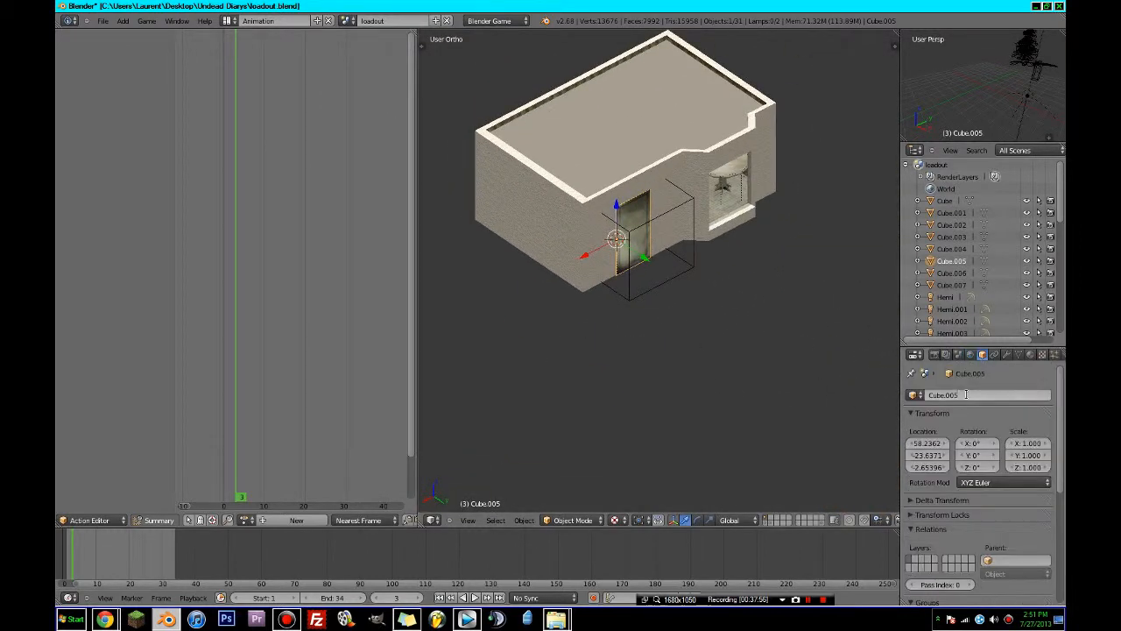
{"action": "right_click", "coordinate": [637, 130]}
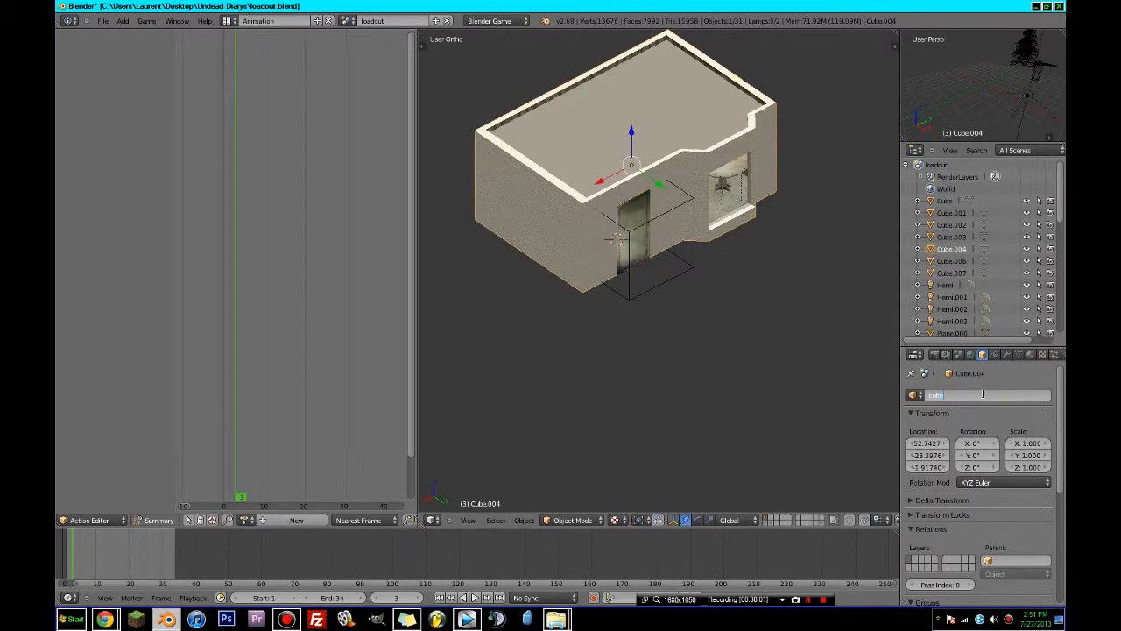
{"action": "key", "text": "Return"}
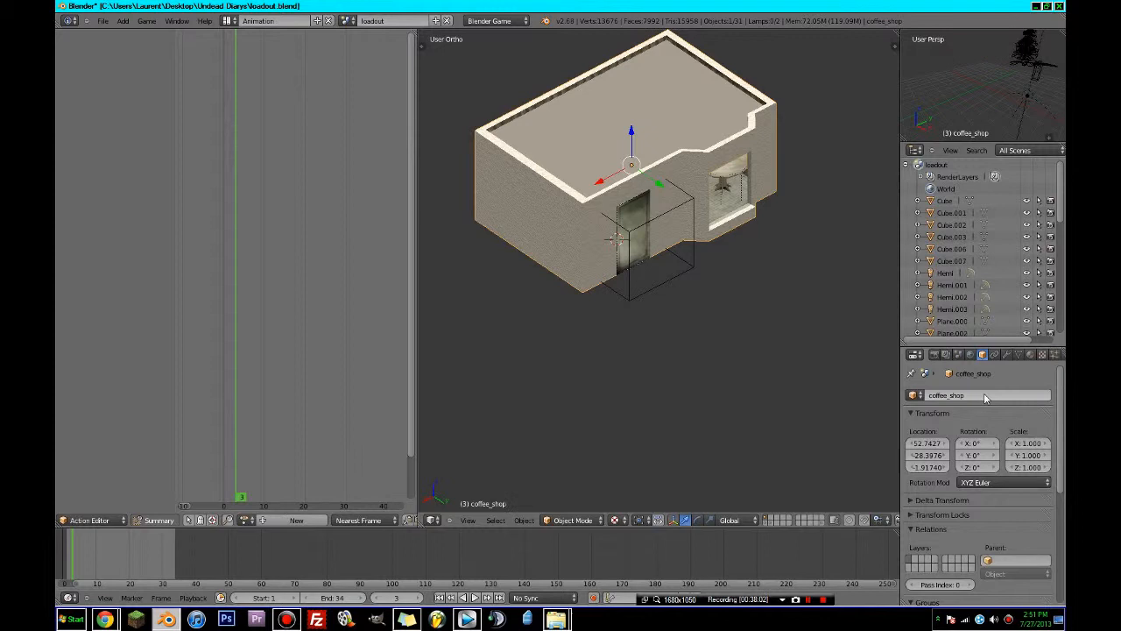
- Select the door and insert a LocRotScale keyframe for its closed position at frame 1
{"action": "right_click", "coordinate": [668, 285]}
{"action": "scroll", "coordinate": [669, 285], "scroll_direction": "up", "scroll_amount": 3}
{"action": "right_click", "coordinate": [634, 230]}
{"action": "scroll", "coordinate": [628, 244], "scroll_direction": "up", "scroll_amount": 3}
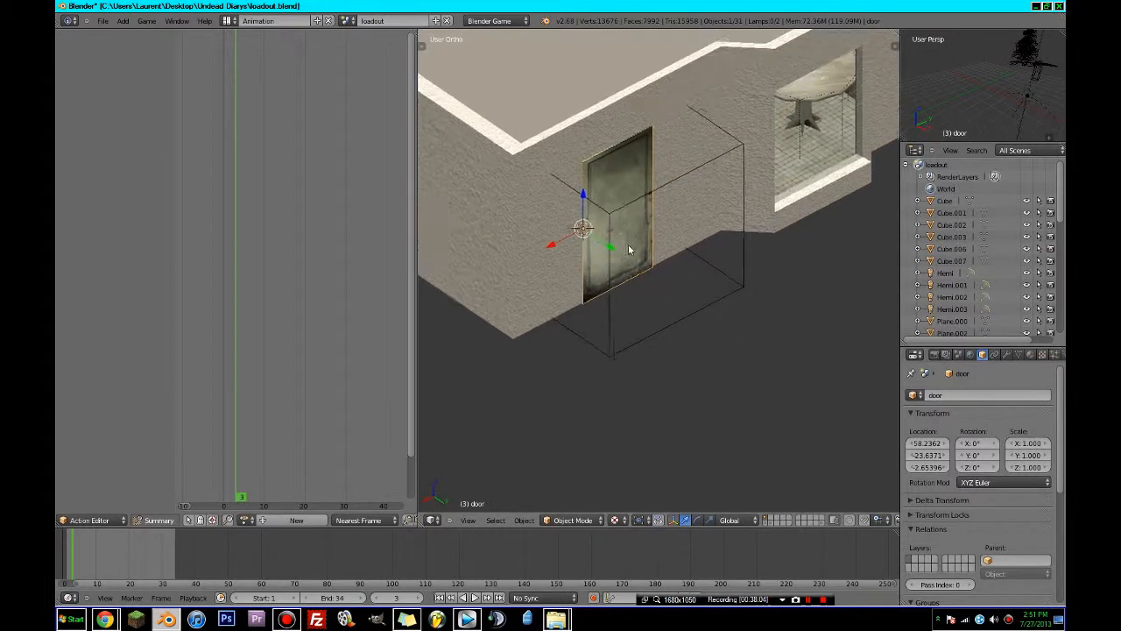
{"action": "left_click_drag", "start_coordinate": [71, 560], "coordinate": [67, 561]}
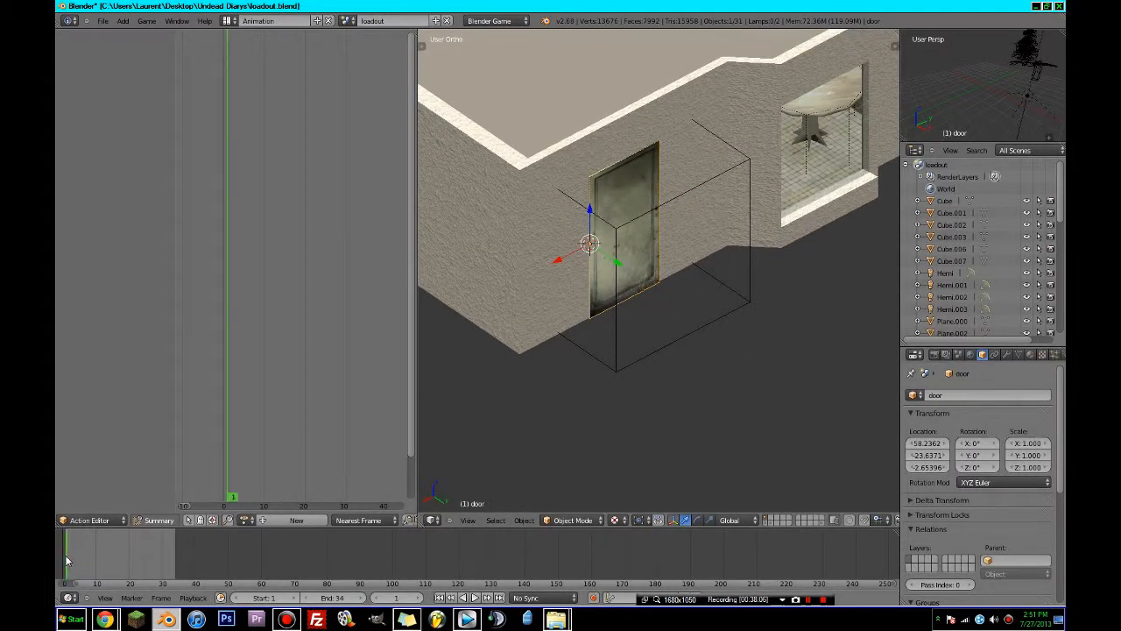
{"action": "key", "text": "i"}
{"action": "left_click", "coordinate": [653, 312]}
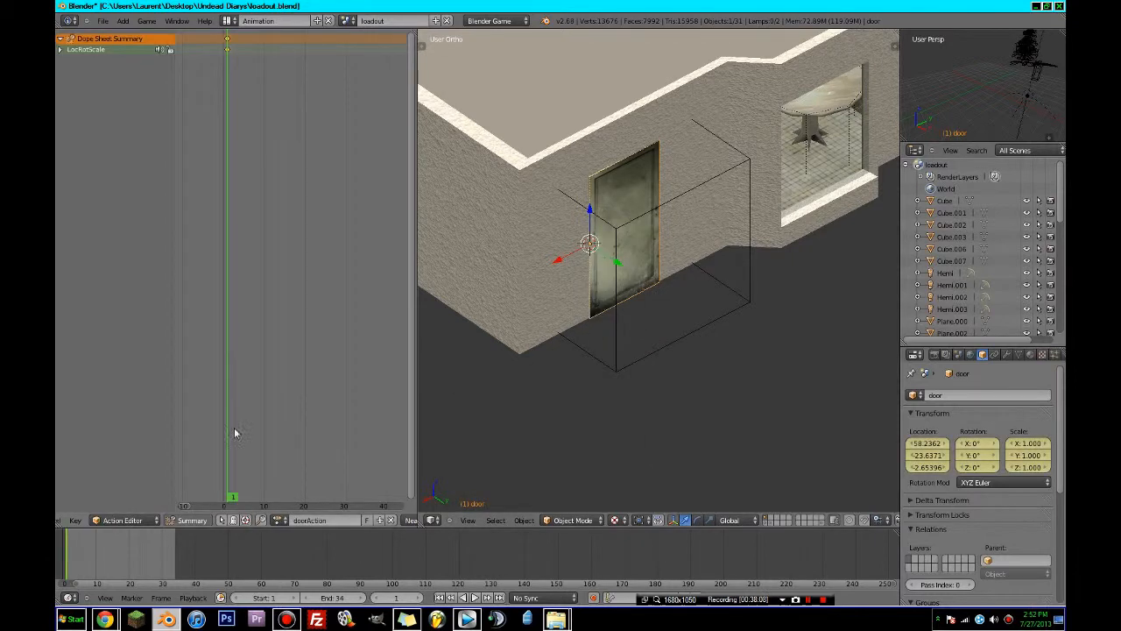
- At frame 10, swing the door open about Z to about -122°, insert a LocRotScale keyframe and save the file
{"action": "left_click_drag", "start_coordinate": [234, 427], "coordinate": [262, 442]}
{"action": "key", "text": "r"}
{"action": "key", "text": "z"}
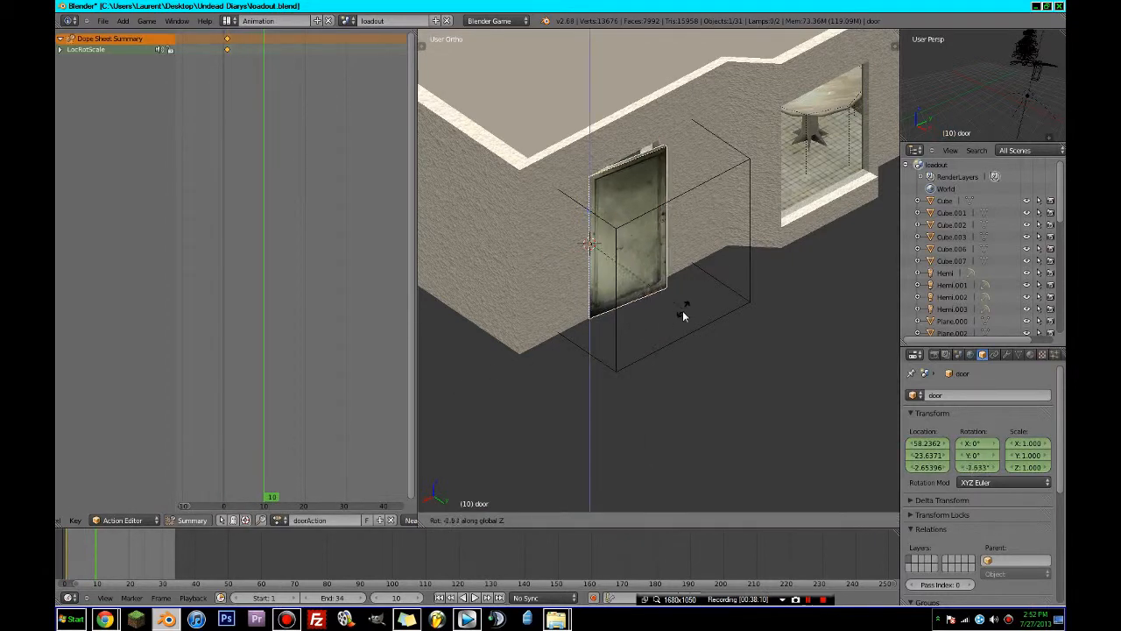
{"action": "left_click", "coordinate": [440, 333]}
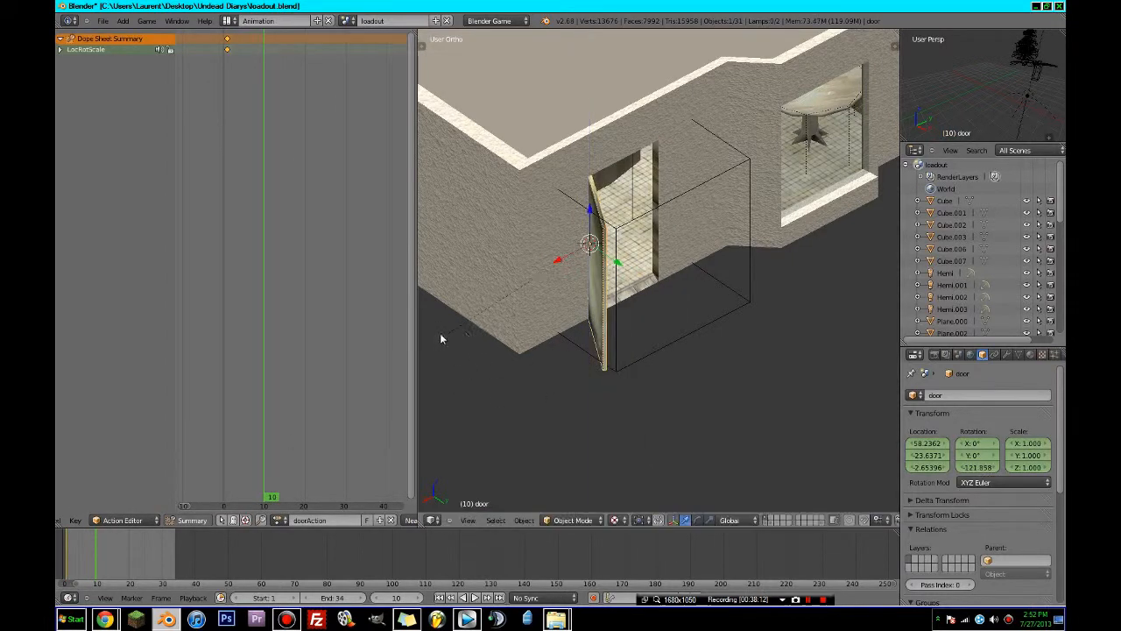
{"action": "key", "text": "i"}
{"action": "left_click", "coordinate": [642, 334]}
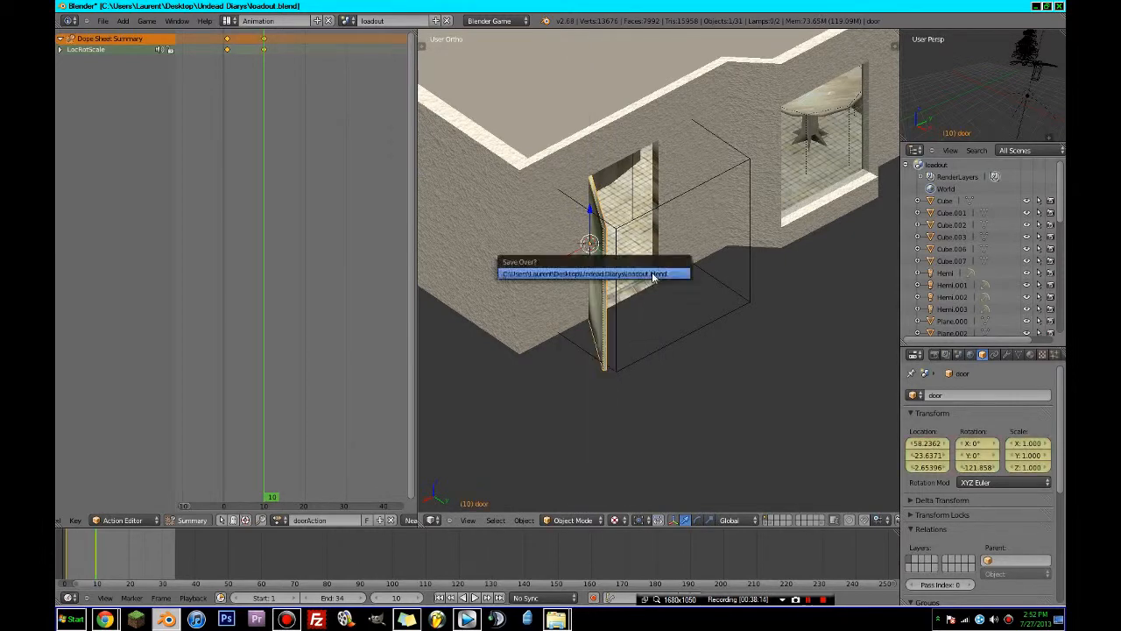
{"action": "scroll", "coordinate": [655, 278], "scroll_direction": "down", "scroll_amount": 6}
{"action": "key", "text": "KP_1"}
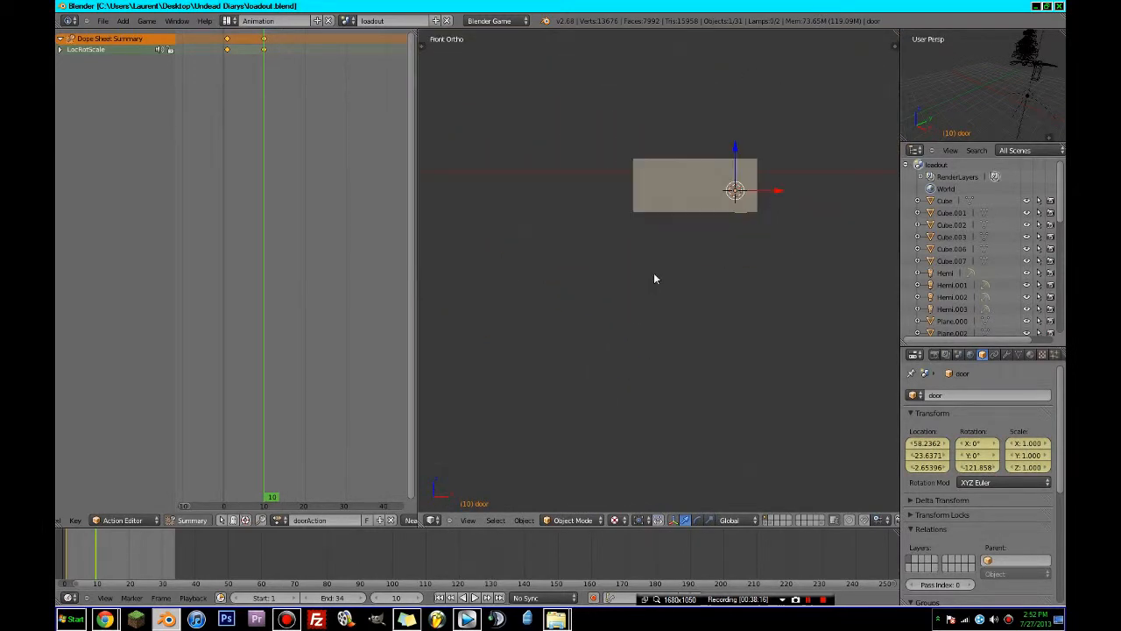
{"action": "key", "text": "z"}
{"action": "scroll", "coordinate": [653, 279], "scroll_direction": "down", "scroll_amount": 3}
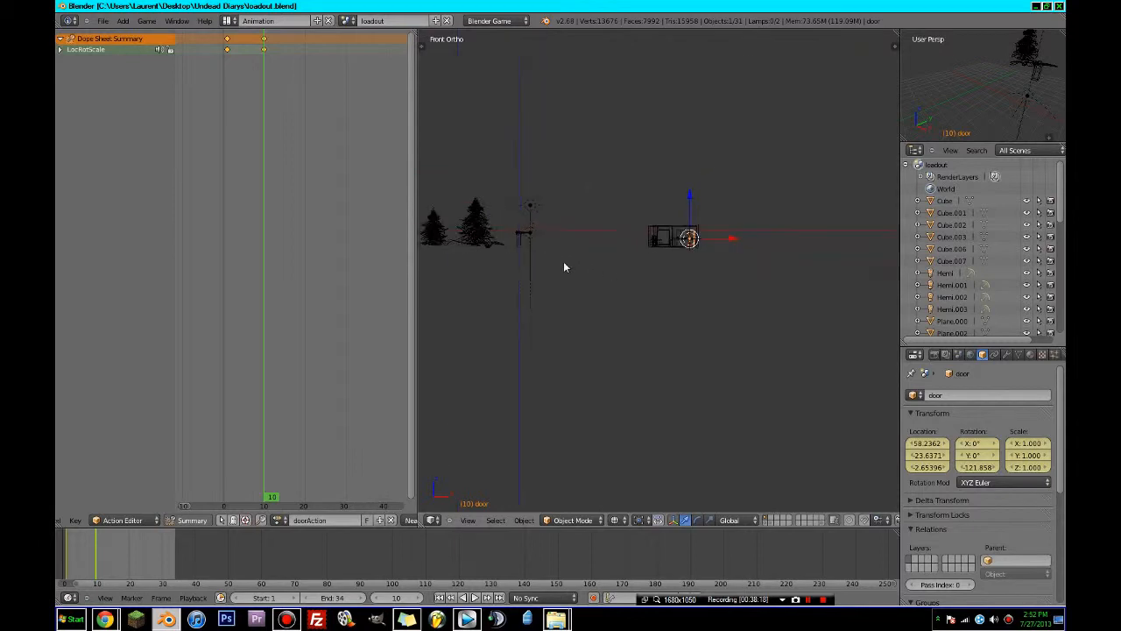
{"action": "right_click", "coordinate": [478, 237]}
{"action": "right_click", "coordinate": [477, 237]}
{"action": "key", "text": "g"}
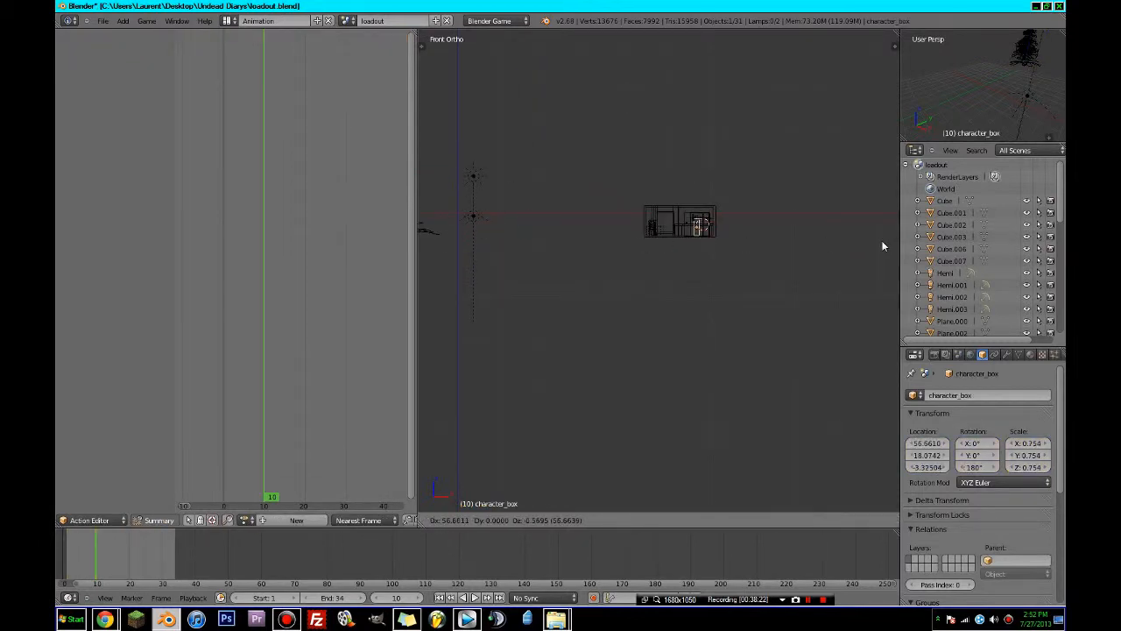
{"action": "key", "text": "Escape"}
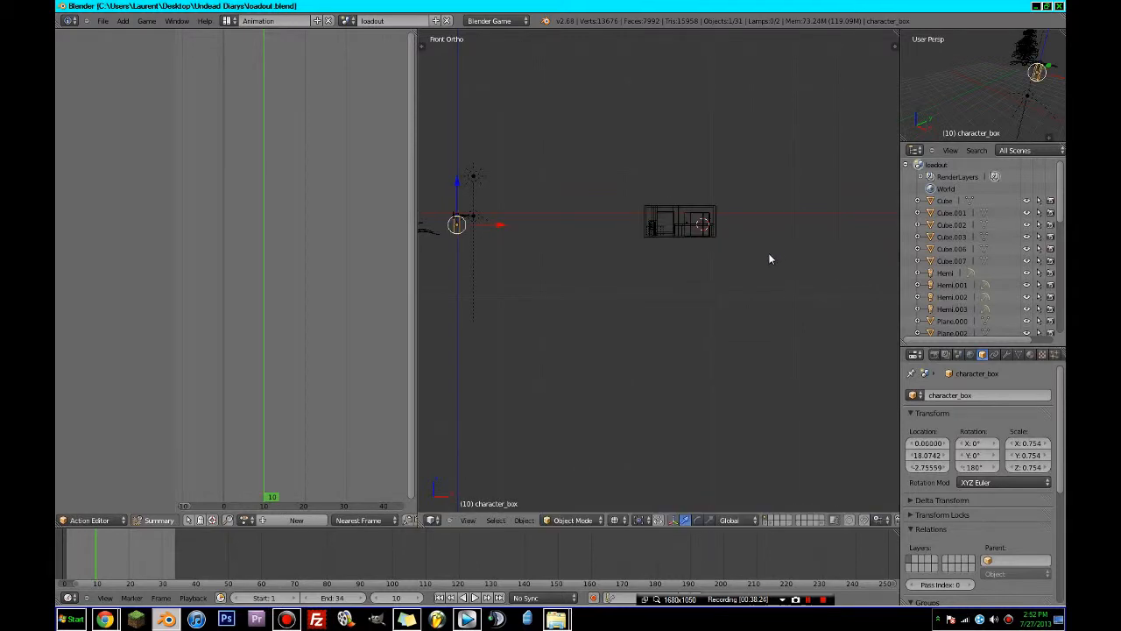
- Show the building in textured shading, select the door and return the animation to frame 0
{"action": "middle_click_drag", "start_coordinate": [768, 257], "coordinate": [571, 308]}
{"action": "key", "text": "z"}
{"action": "left_click", "coordinate": [614, 519]}
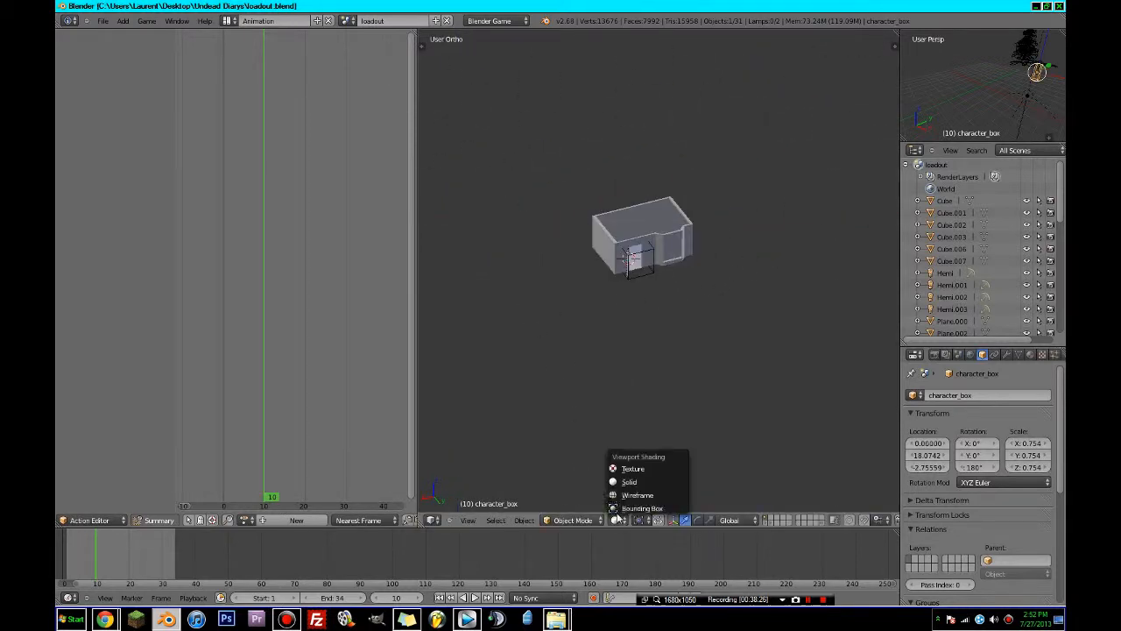
{"action": "left_click", "coordinate": [624, 473]}
{"action": "scroll", "coordinate": [624, 438], "scroll_direction": "up", "scroll_amount": 4}
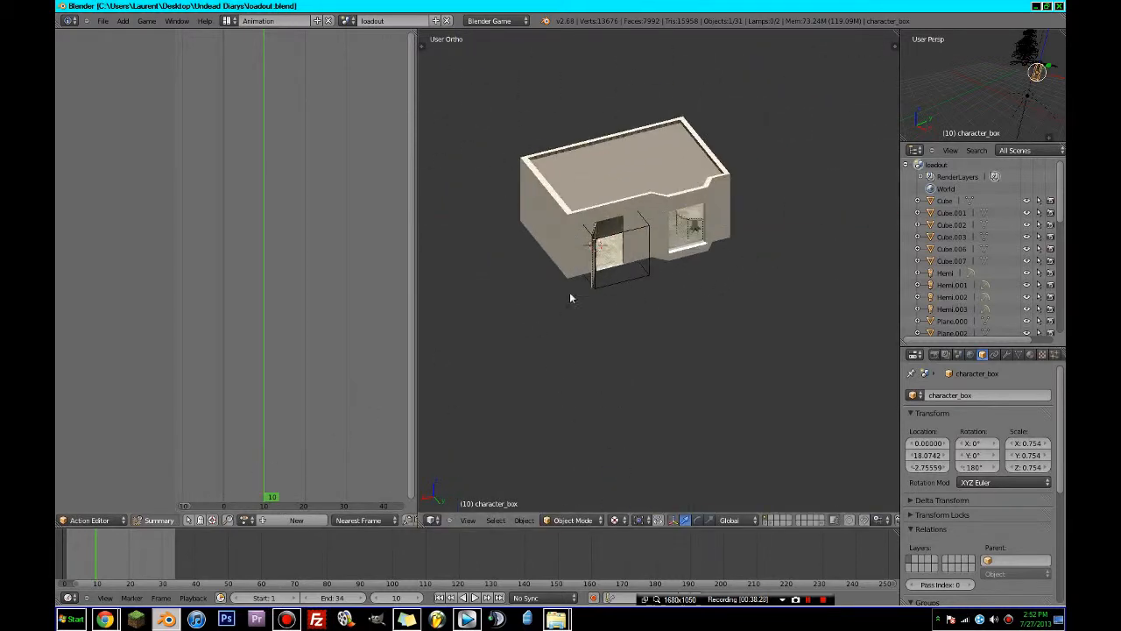
{"action": "scroll", "coordinate": [567, 285], "scroll_direction": "up", "scroll_amount": 3}
{"action": "right_click", "coordinate": [566, 264]}
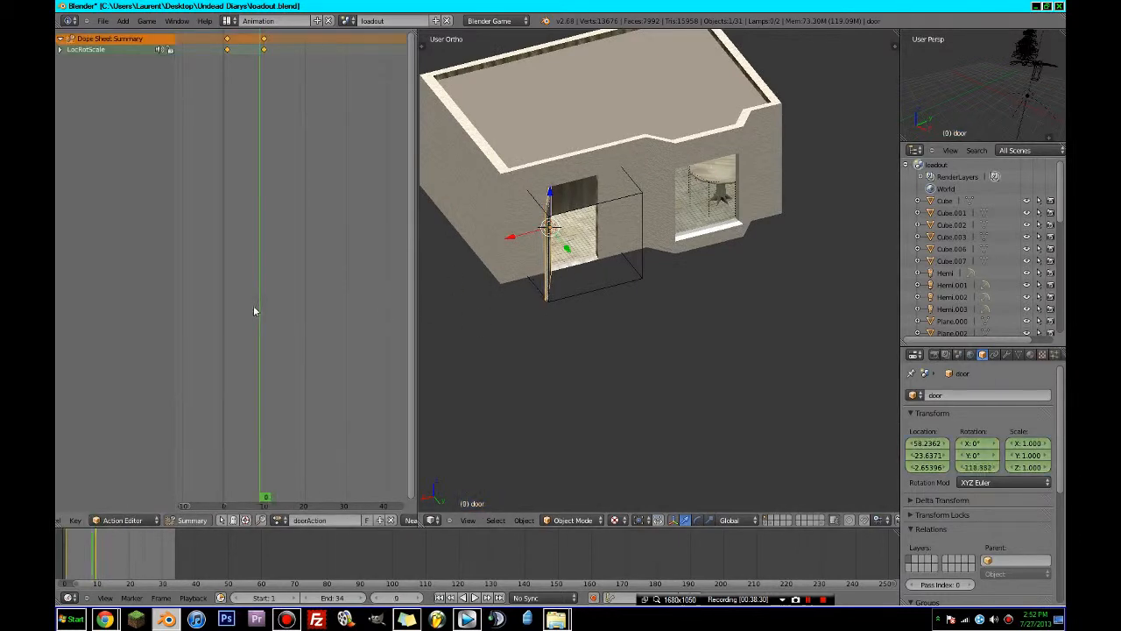
{"action": "left_click_drag", "start_coordinate": [253, 305], "coordinate": [223, 303]}
- Select the door_box trigger and switch to the Default screen layout
{"action": "right_click", "coordinate": [618, 290]}
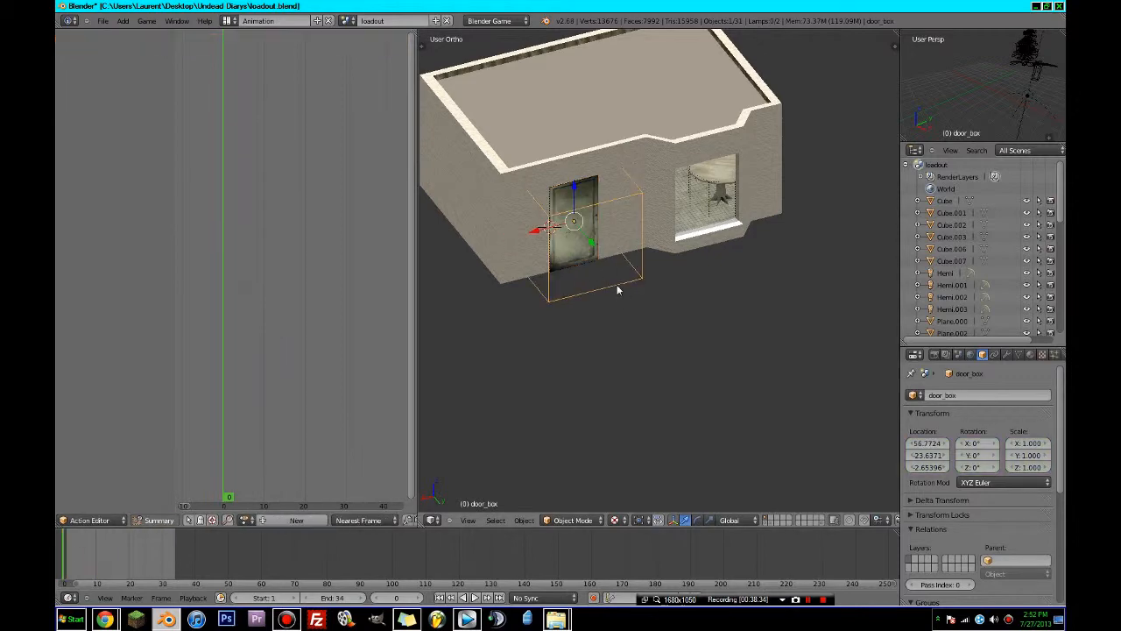
{"action": "left_click", "coordinate": [263, 20]}
{"action": "left_click", "coordinate": [263, 78]}
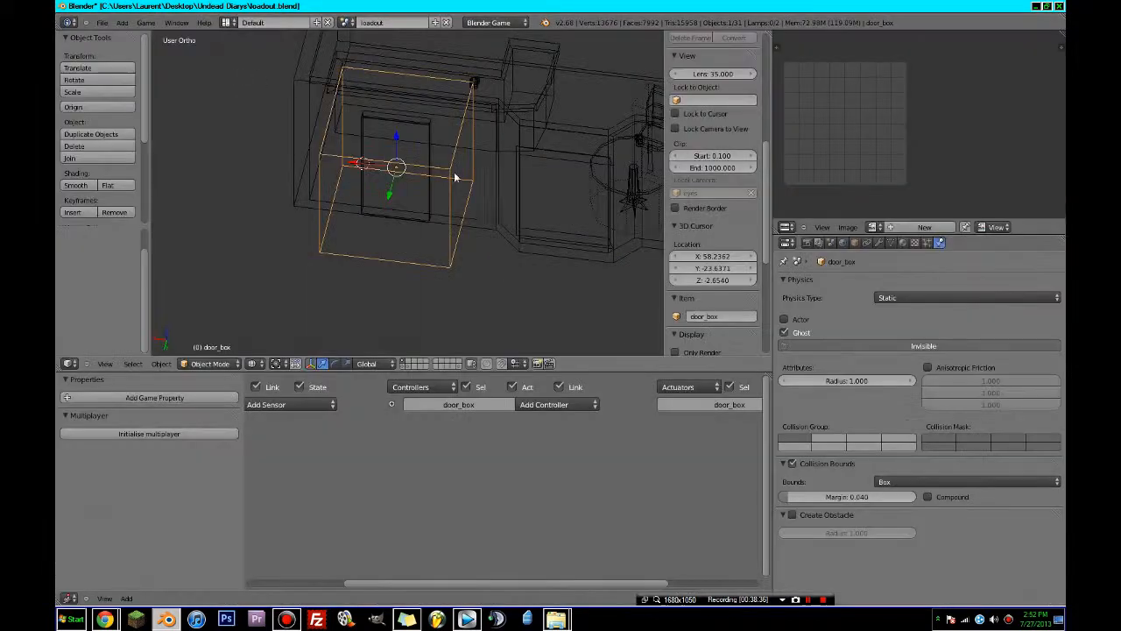
{"action": "middle_click_drag", "start_coordinate": [516, 208], "coordinate": [598, 192]}
{"action": "scroll", "coordinate": [331, 423], "scroll_direction": "down", "scroll_amount": 4}
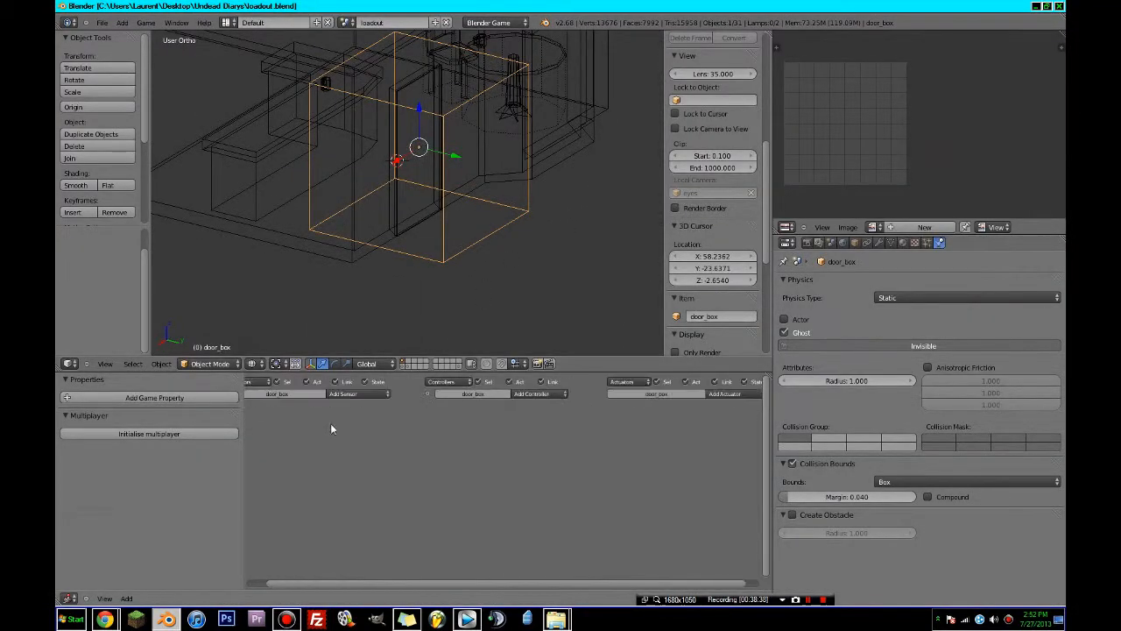
- Add a Touch sensor named touch_player to door_box that reacts to player_material
{"action": "left_click", "coordinate": [361, 394]}
{"action": "left_click", "coordinate": [285, 409]}
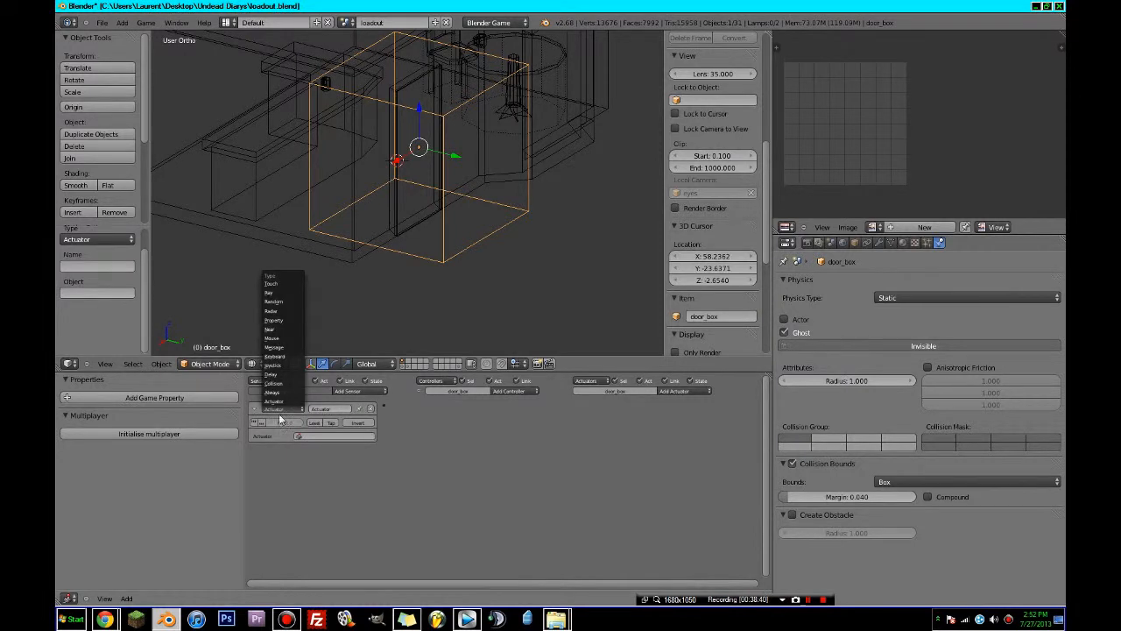
{"action": "left_click", "coordinate": [273, 283]}
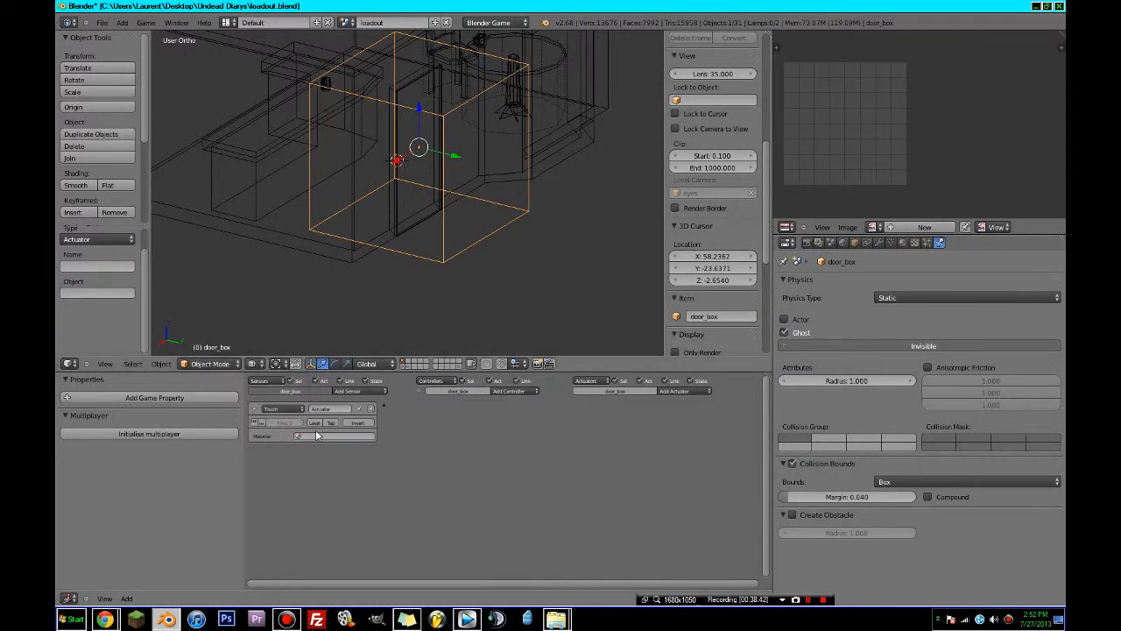
{"action": "left_click", "coordinate": [317, 435]}
{"action": "type", "text": "pl"}
{"action": "left_click", "coordinate": [318, 461]}
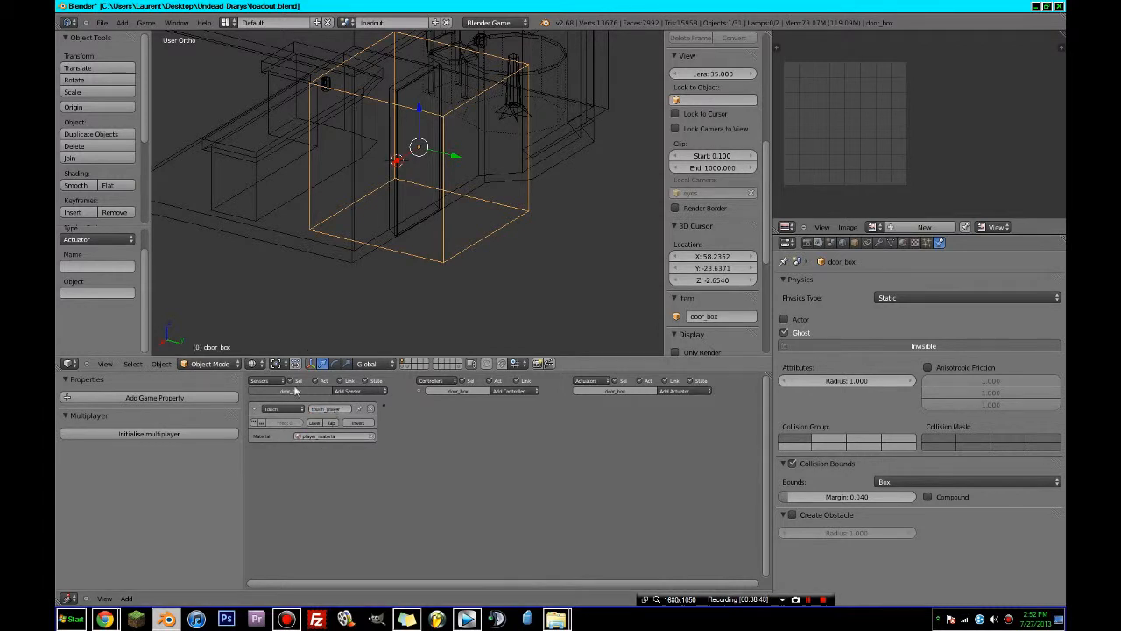
{"action": "left_click", "coordinate": [254, 408]}
- Add the door to the selection and give it an Action actuator named open_door that plays doorAction from frame 1 to 10
{"action": "middle_click_drag", "start_coordinate": [577, 324], "coordinate": [407, 240], "text": "shift"}
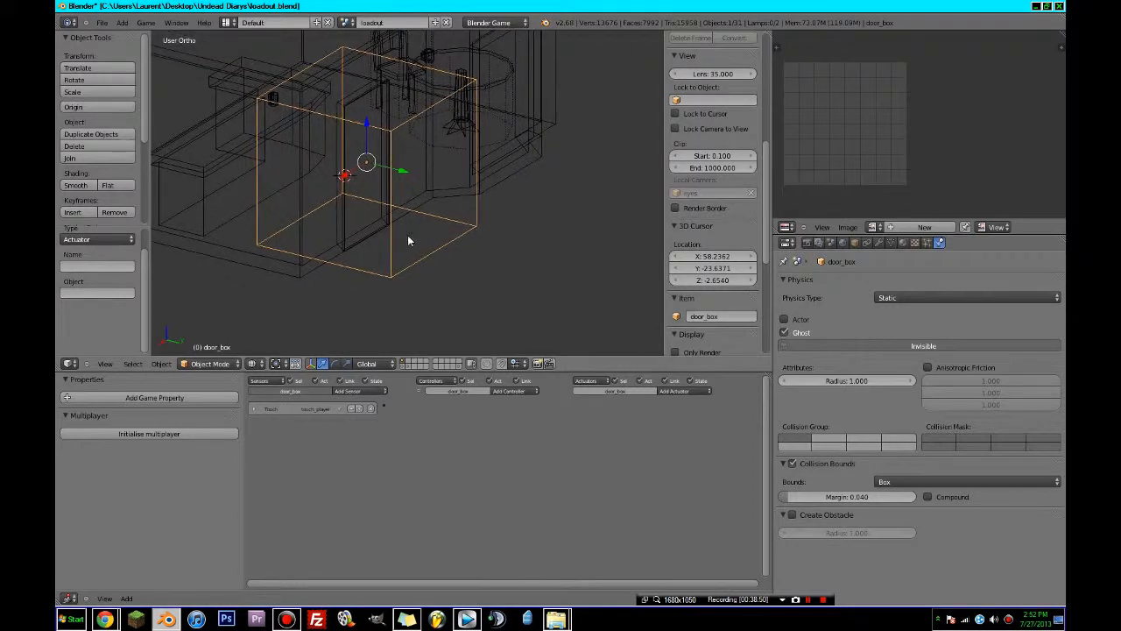
{"action": "right_click", "coordinate": [355, 231], "text": "shift"}
{"action": "left_click", "coordinate": [682, 392]}
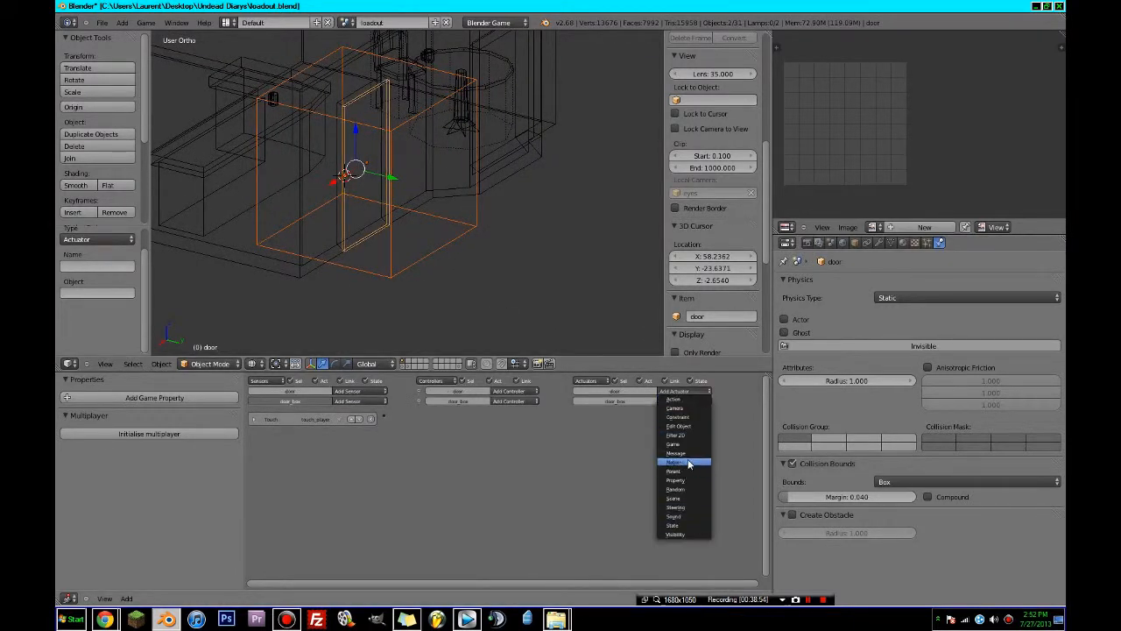
{"action": "left_click", "coordinate": [685, 399]}
{"action": "left_click", "coordinate": [613, 434]}
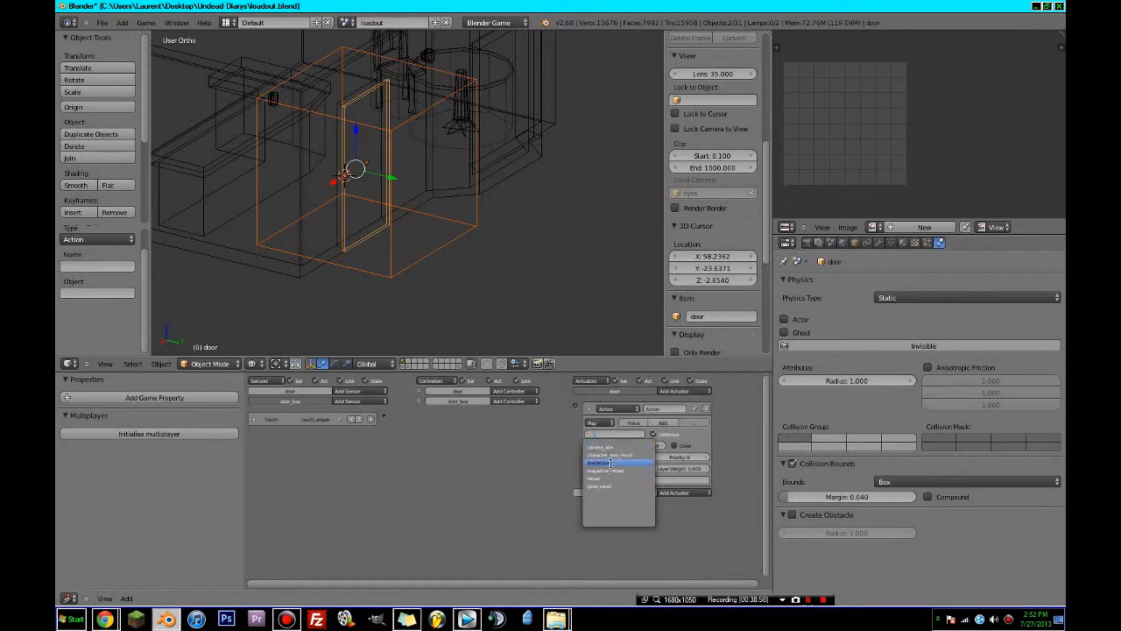
{"action": "left_click", "coordinate": [605, 463]}
{"action": "left_click", "coordinate": [646, 447]}
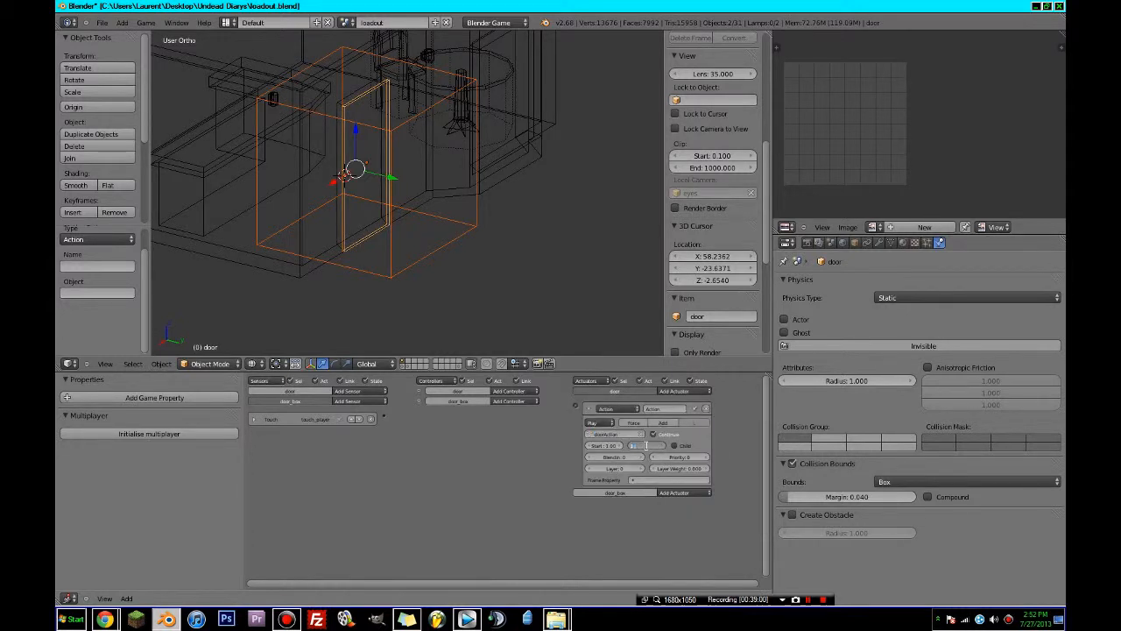
{"action": "type", "text": "10"}
{"action": "key", "text": "Return"}
{"action": "type", "text": "opendoor"}
{"action": "key", "text": "Return"}
{"action": "left_click", "coordinate": [586, 408]}
- Link the touch_player sensor through an And controller to the door's open_door actuator
{"action": "left_click_drag", "start_coordinate": [412, 424], "coordinate": [384, 415]}
{"action": "left_click_drag", "start_coordinate": [576, 405], "coordinate": [386, 421]}
{"action": "left_click", "coordinate": [473, 419]}
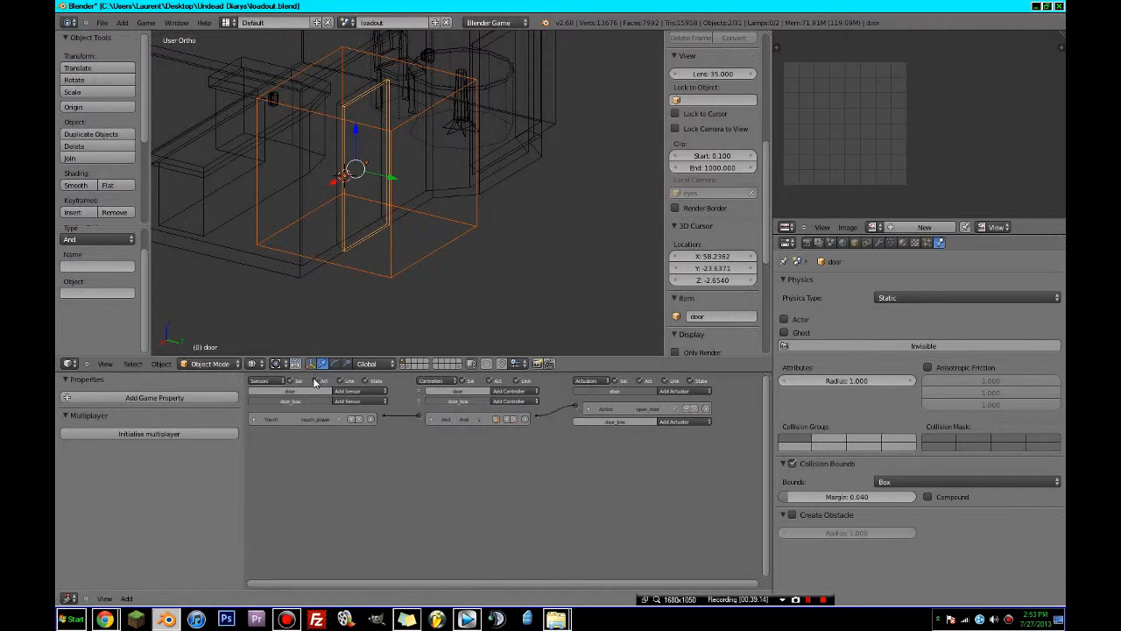
- Add a Keyboard sensor named f_key for the F key to door_box and link it to the same And controller
{"action": "left_click", "coordinate": [359, 391]}
{"action": "left_click", "coordinate": [357, 400]}
{"action": "left_click", "coordinate": [366, 464]}
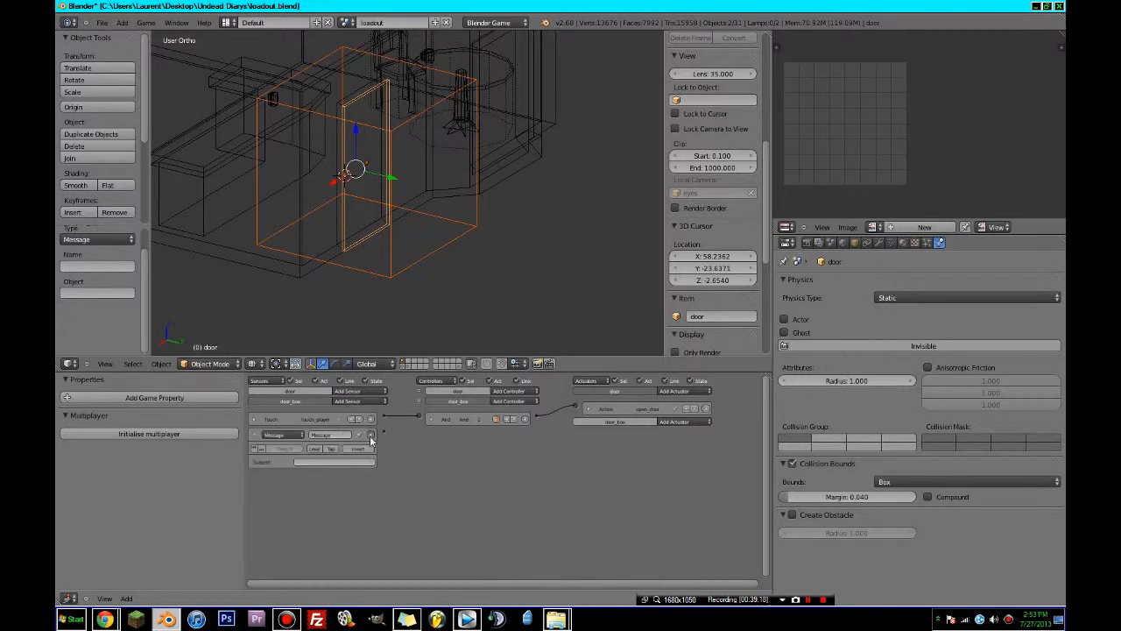
{"action": "left_click", "coordinate": [274, 434]}
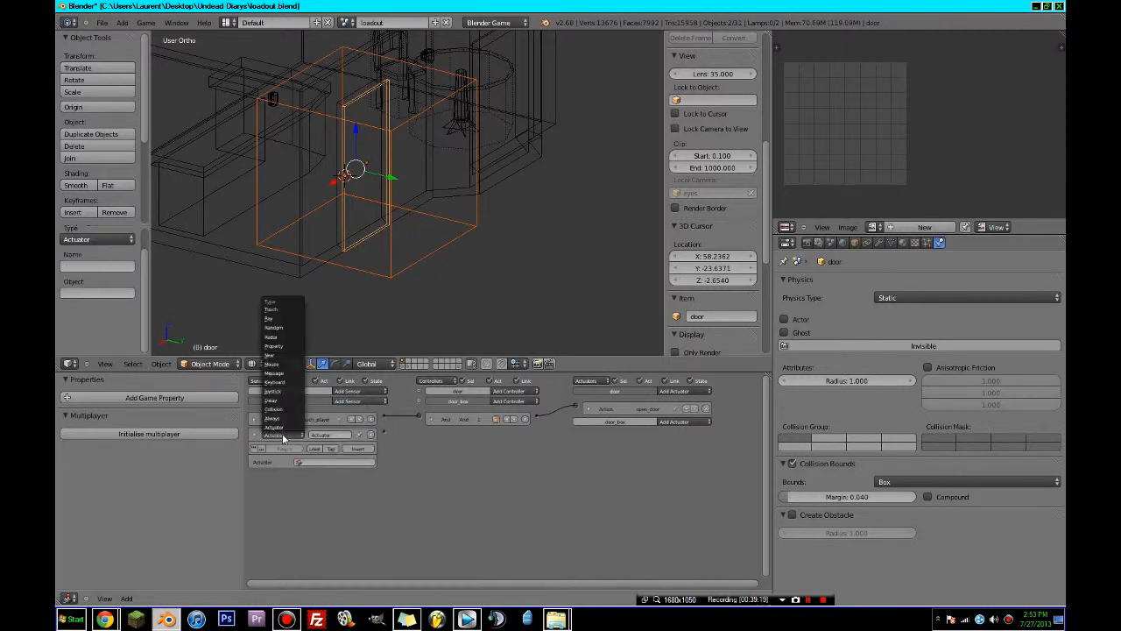
{"action": "left_click", "coordinate": [279, 382]}
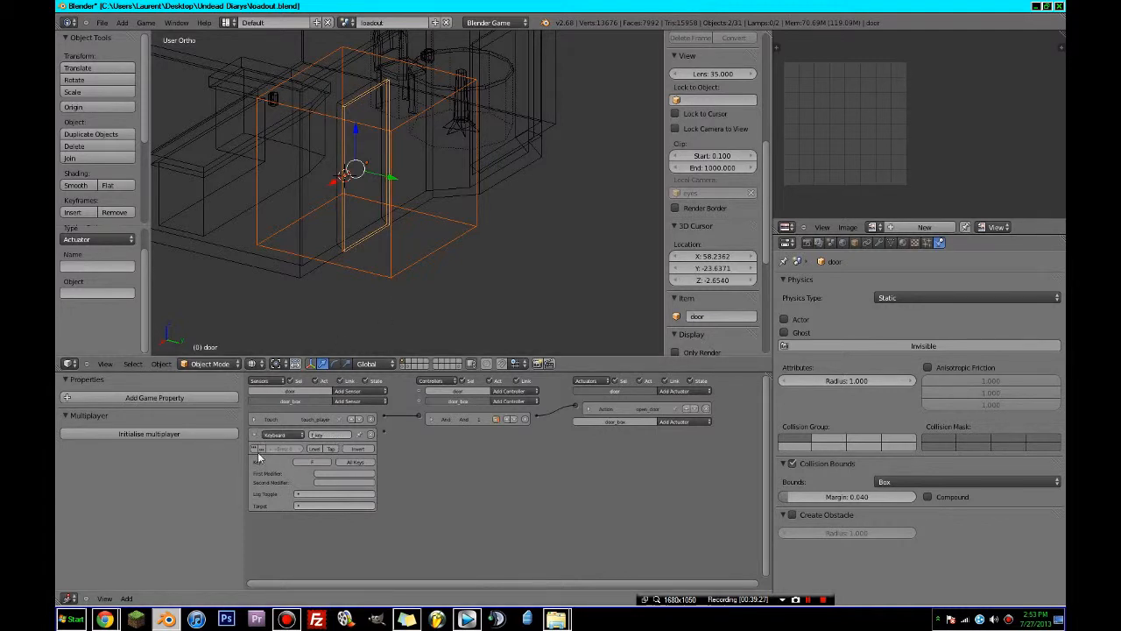
{"action": "left_click", "coordinate": [252, 436]}
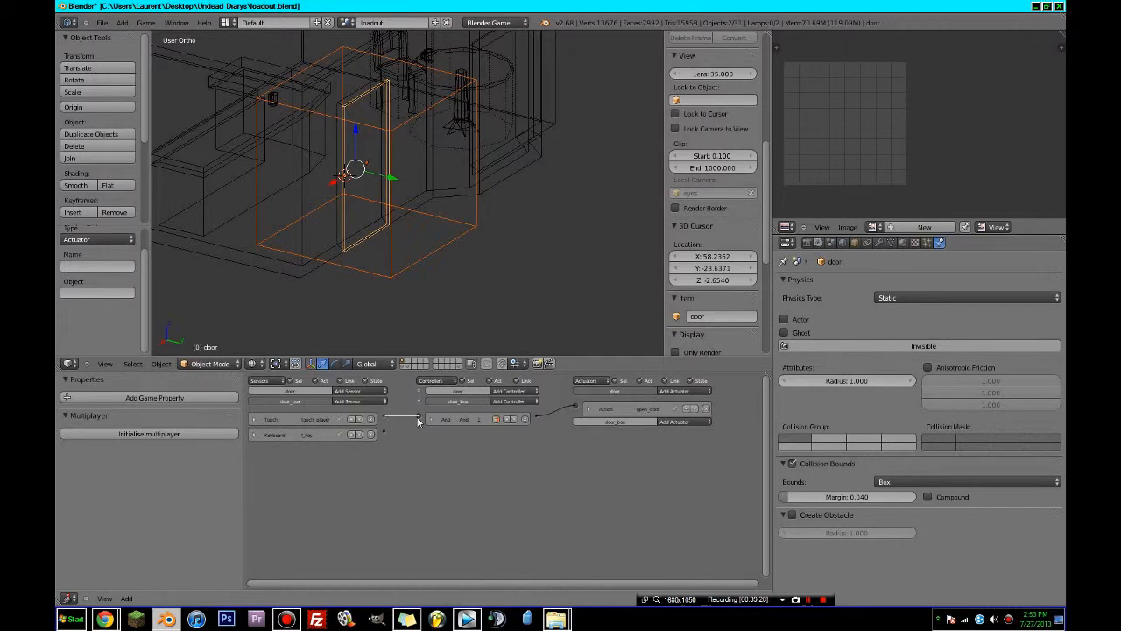
{"action": "left_click_drag", "start_coordinate": [419, 417], "coordinate": [419, 416]}
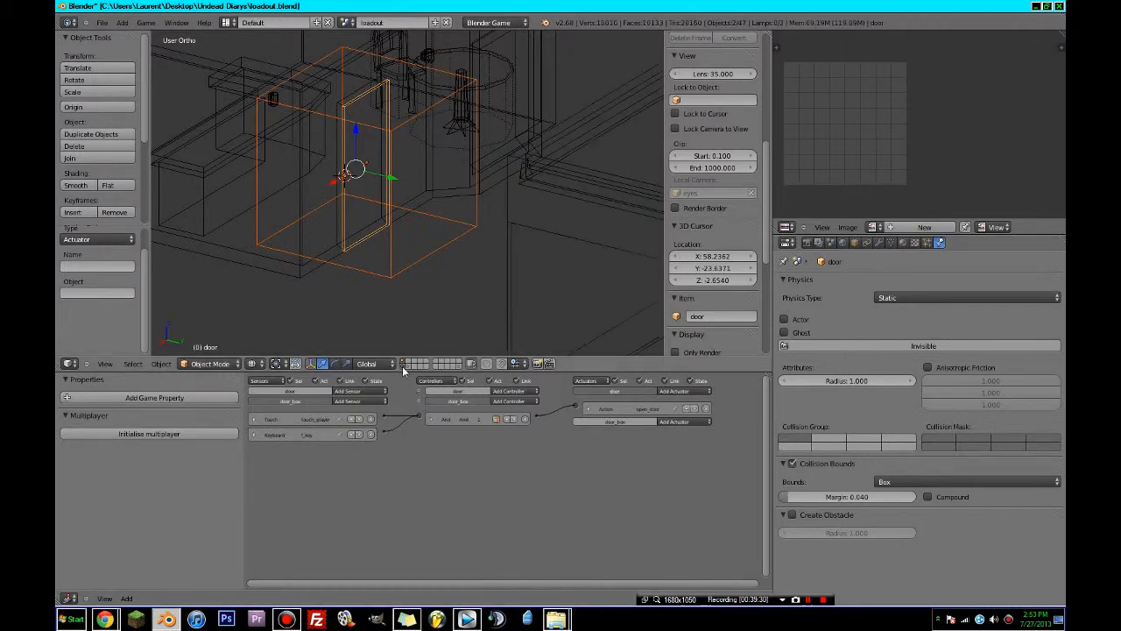
- Show the town scene in textured shading through the camera, with the 3D view maximised and the town layers visible
{"action": "scroll", "coordinate": [433, 342], "scroll_direction": "down", "scroll_amount": 5}
{"action": "scroll", "coordinate": [434, 345], "scroll_direction": "down", "scroll_amount": 3}
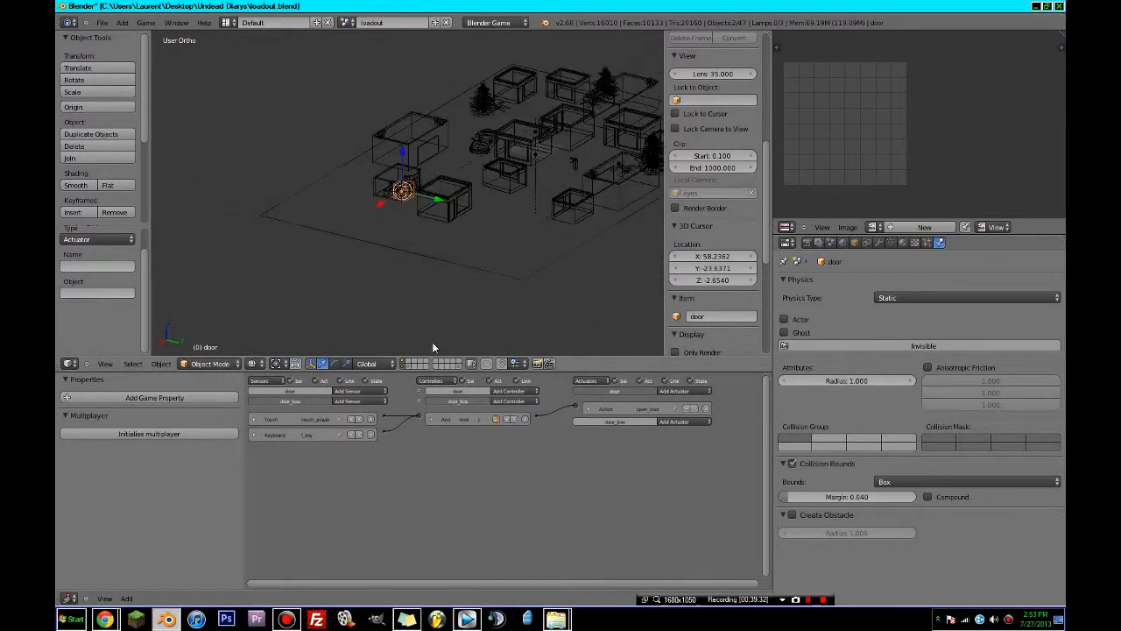
{"action": "left_click", "coordinate": [251, 364]}
{"action": "left_click", "coordinate": [271, 313]}
{"action": "key", "text": "KP_0"}
{"action": "key", "text": "ctrl+Up"}
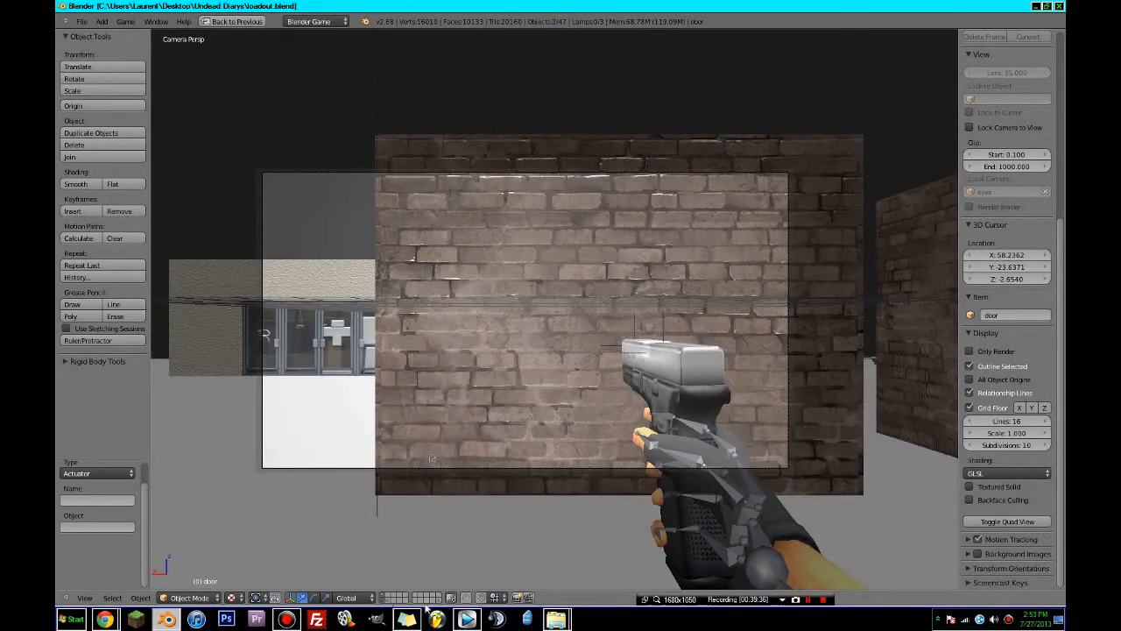
{"action": "left_click", "coordinate": [387, 601], "text": "shift"}
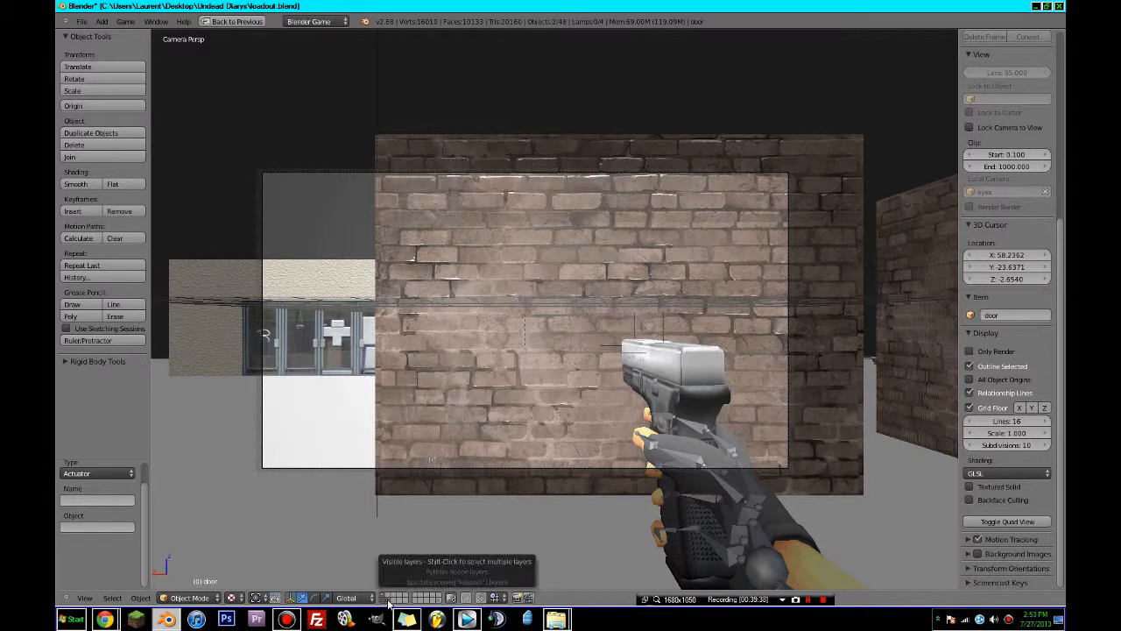
{"action": "left_click", "coordinate": [437, 602], "text": "shift"}
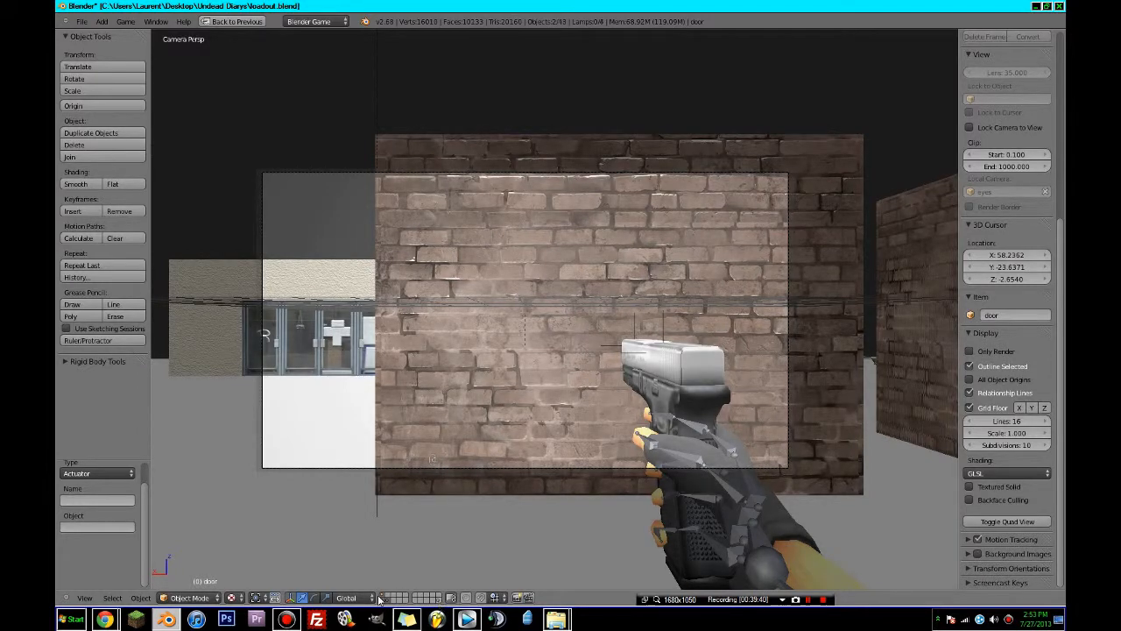
{"action": "left_click", "coordinate": [391, 602]}
- Run the game, walk to the coffee shop, test opening the door and going inside, and end the game
{"action": "key", "text": "p"}
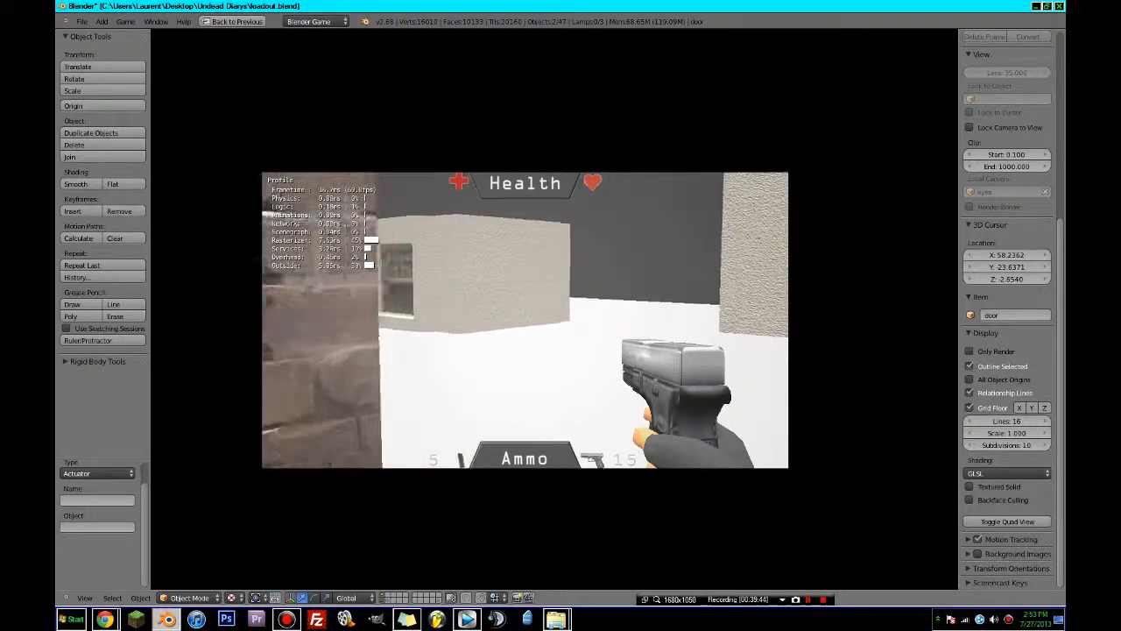
{"action": "key", "text": "w"}
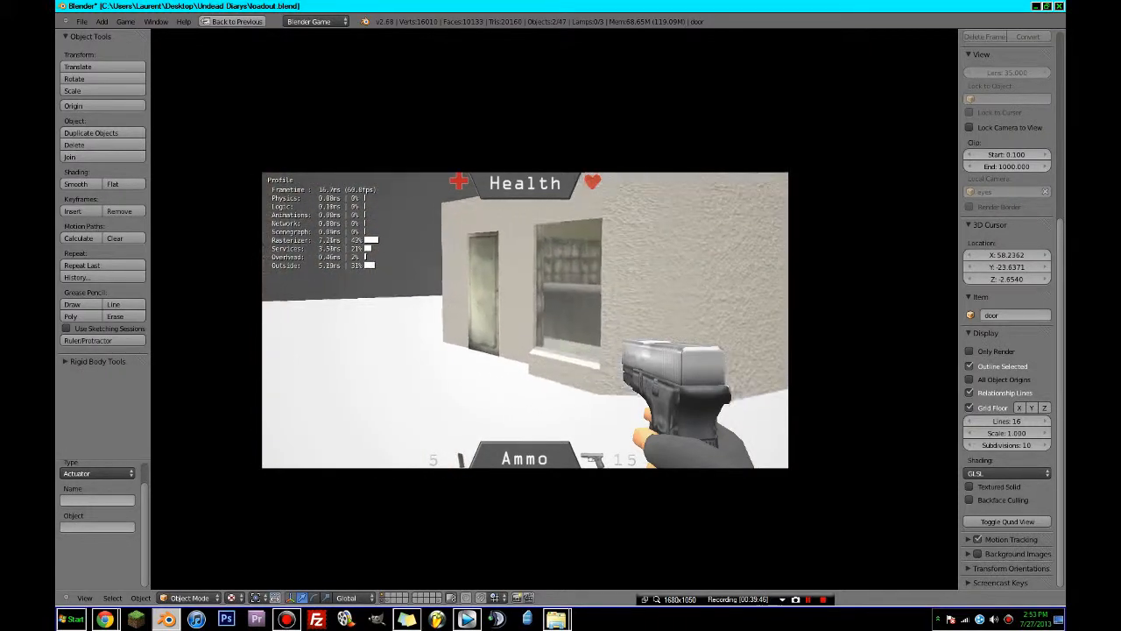
{"action": "key", "text": "w"}
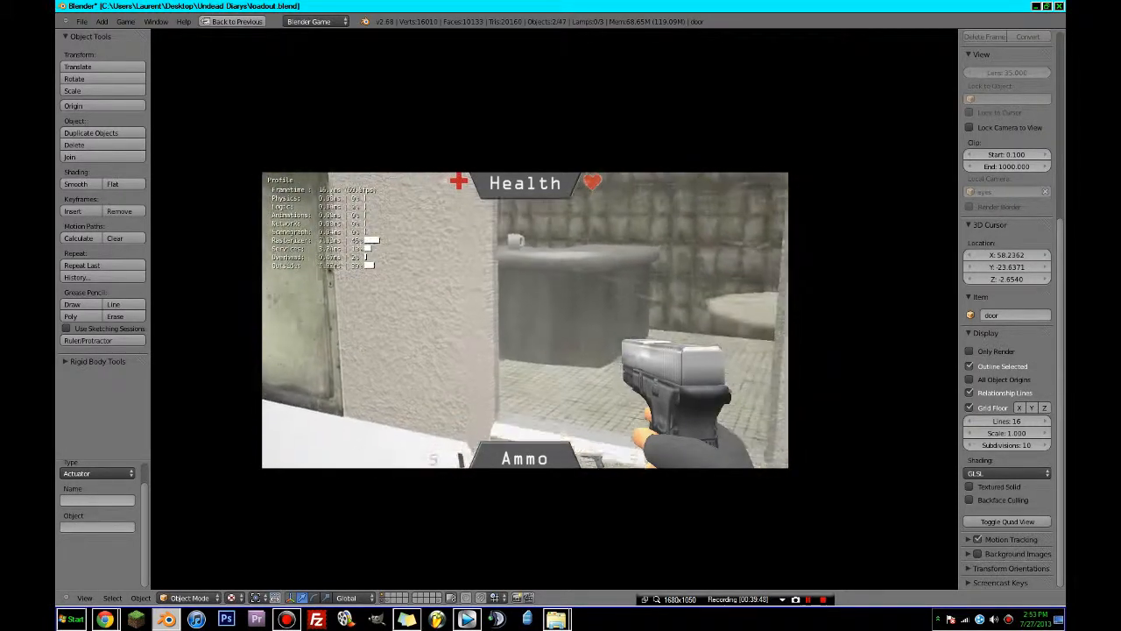
{"action": "key", "text": "w"}
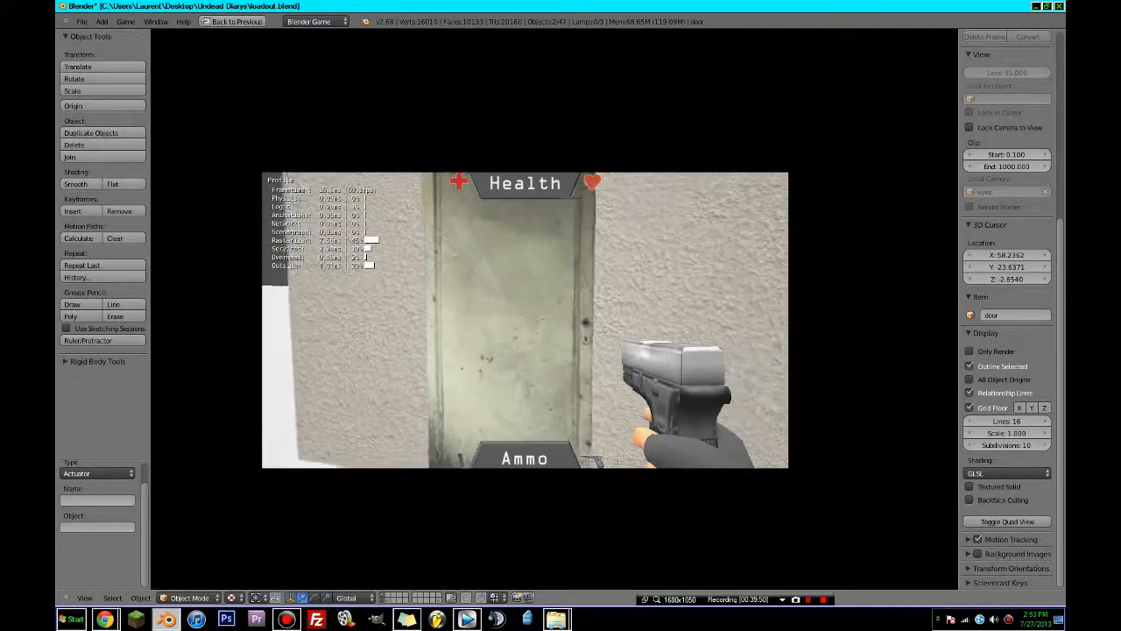
{"action": "key", "text": "w"}
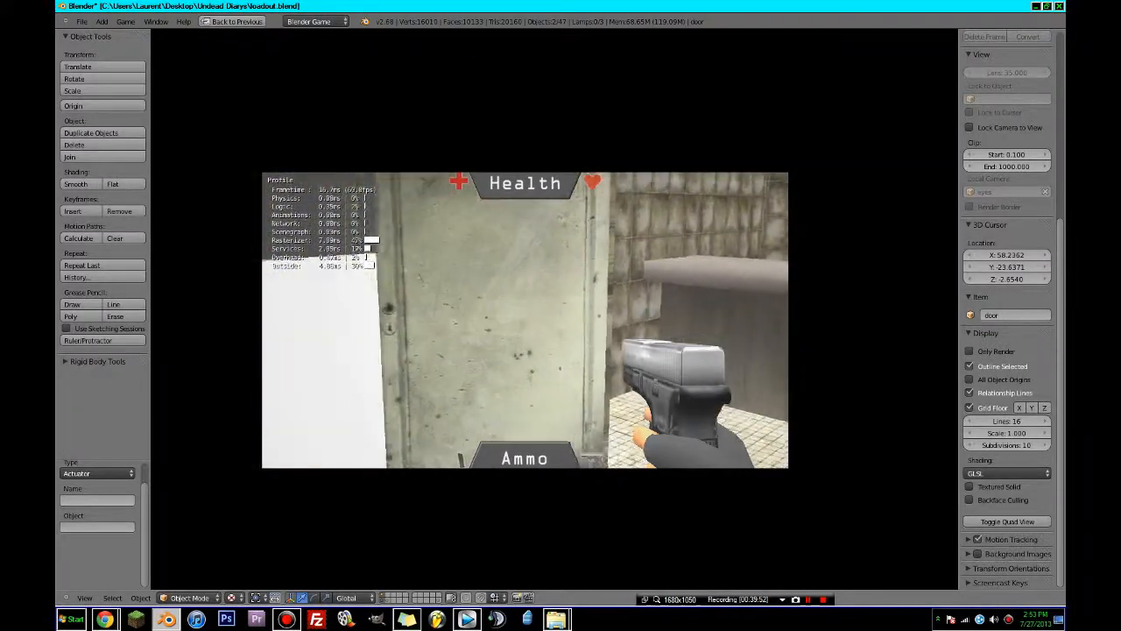
{"action": "key", "text": "w"}
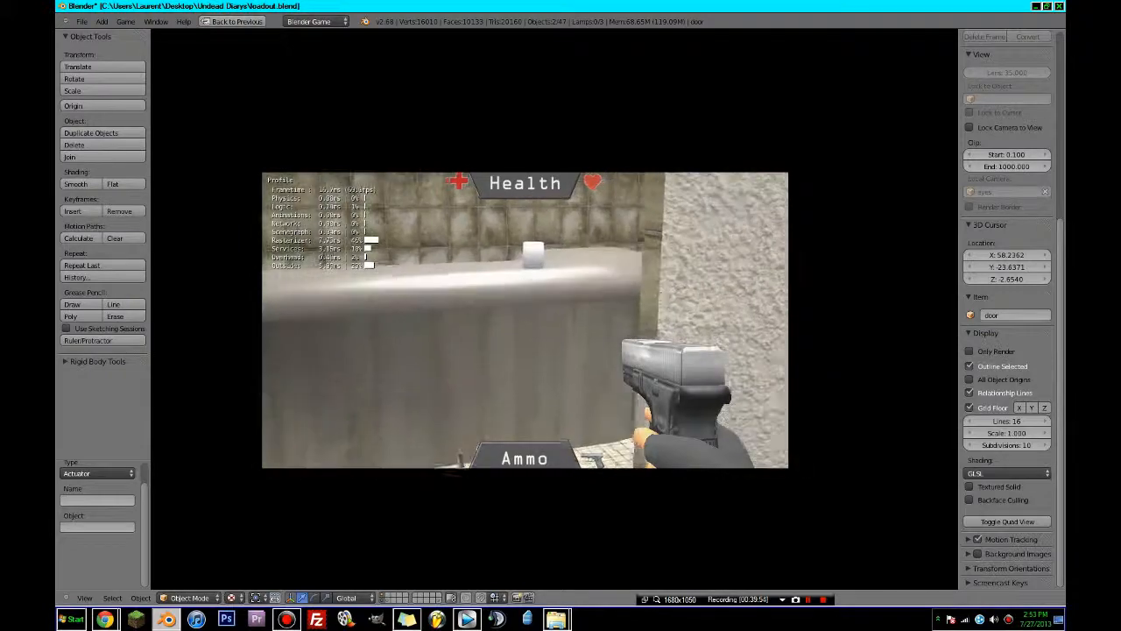
{"action": "key", "text": "w"}
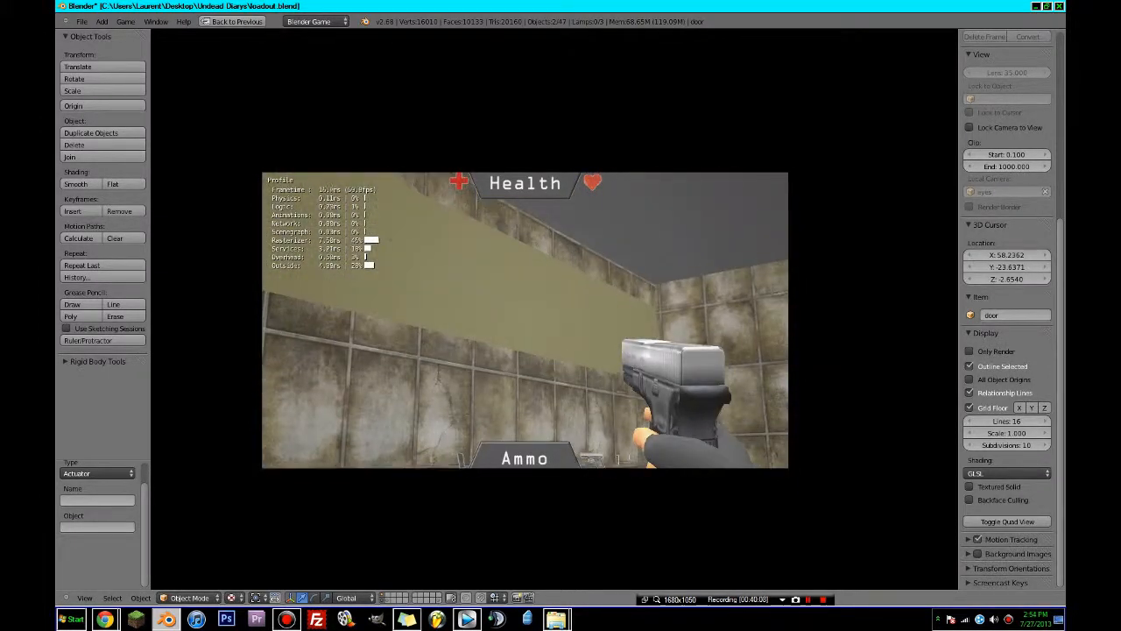
{"action": "key", "text": "Escape"}
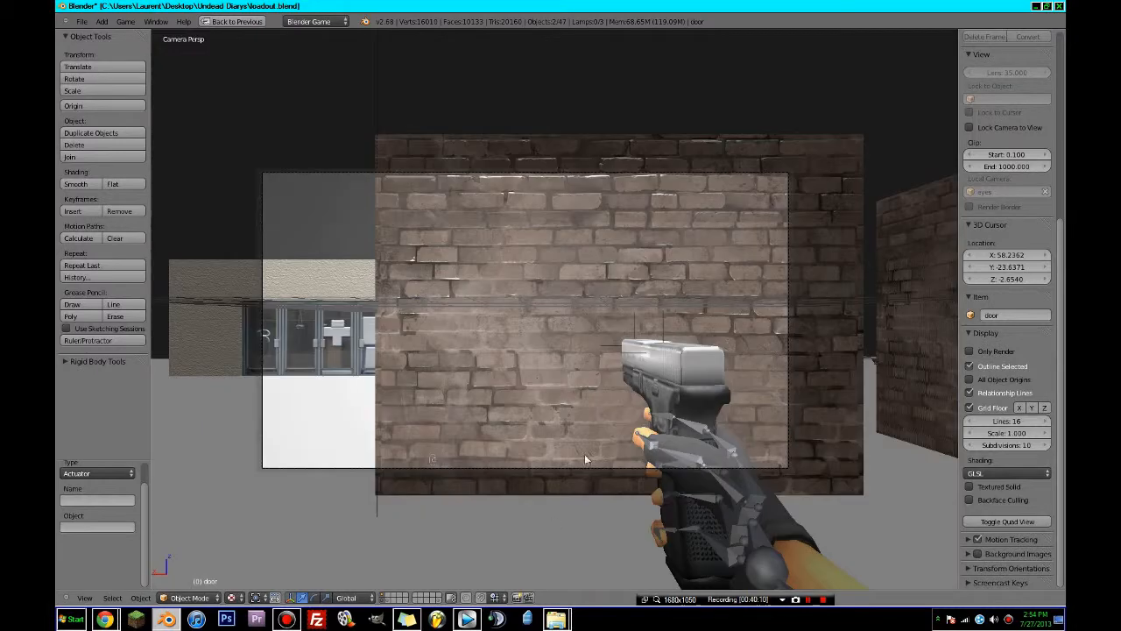
- Restore the full editor layout, leave the camera view and select the coffee shop building
{"action": "key", "text": "ctrl+Up"}
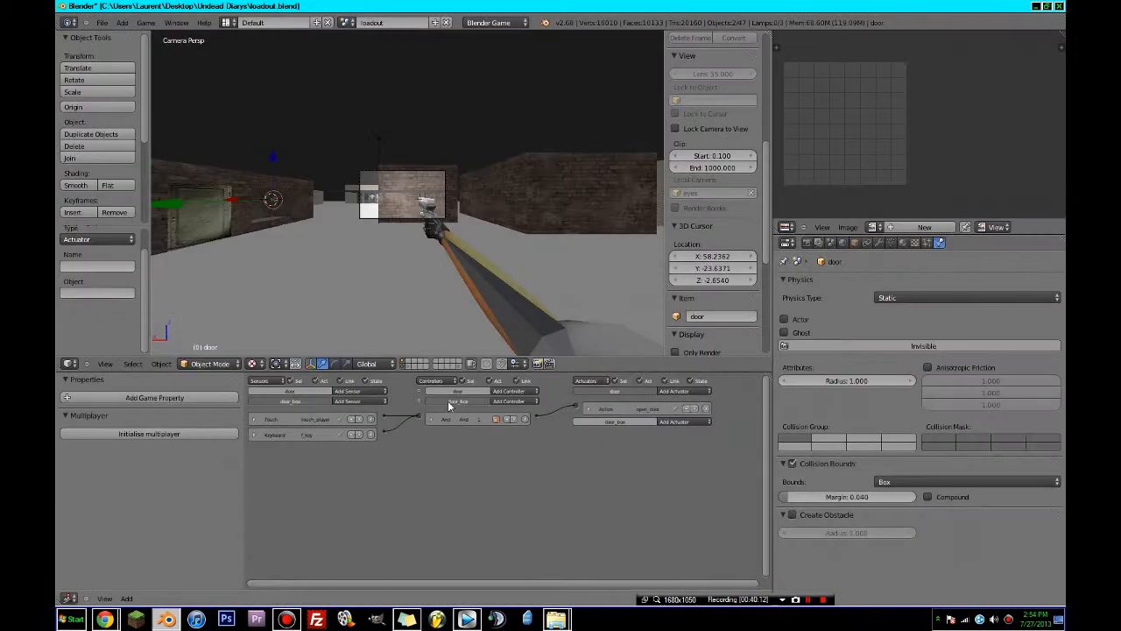
{"action": "key", "text": "KP_0"}
{"action": "scroll", "coordinate": [418, 322], "scroll_direction": "down", "scroll_amount": 3}
{"action": "middle_click_drag", "start_coordinate": [311, 203], "coordinate": [392, 249]}
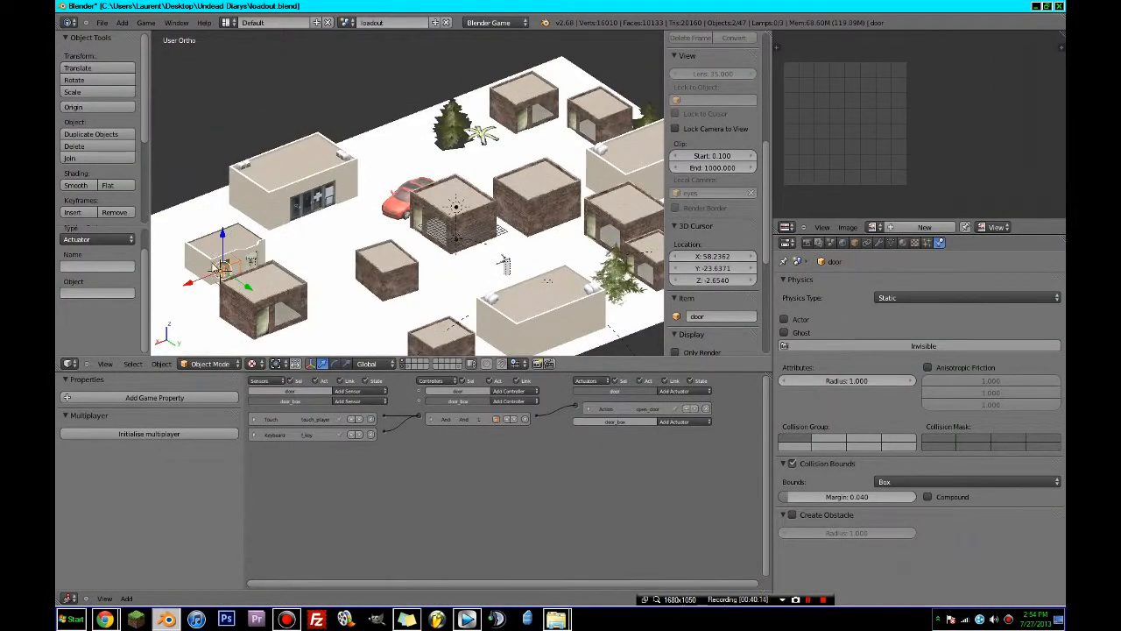
{"action": "middle_click_drag", "start_coordinate": [216, 265], "coordinate": [256, 274]}
{"action": "right_click", "coordinate": [290, 292]}
{"action": "scroll", "coordinate": [332, 324], "scroll_direction": "up", "scroll_amount": 2}
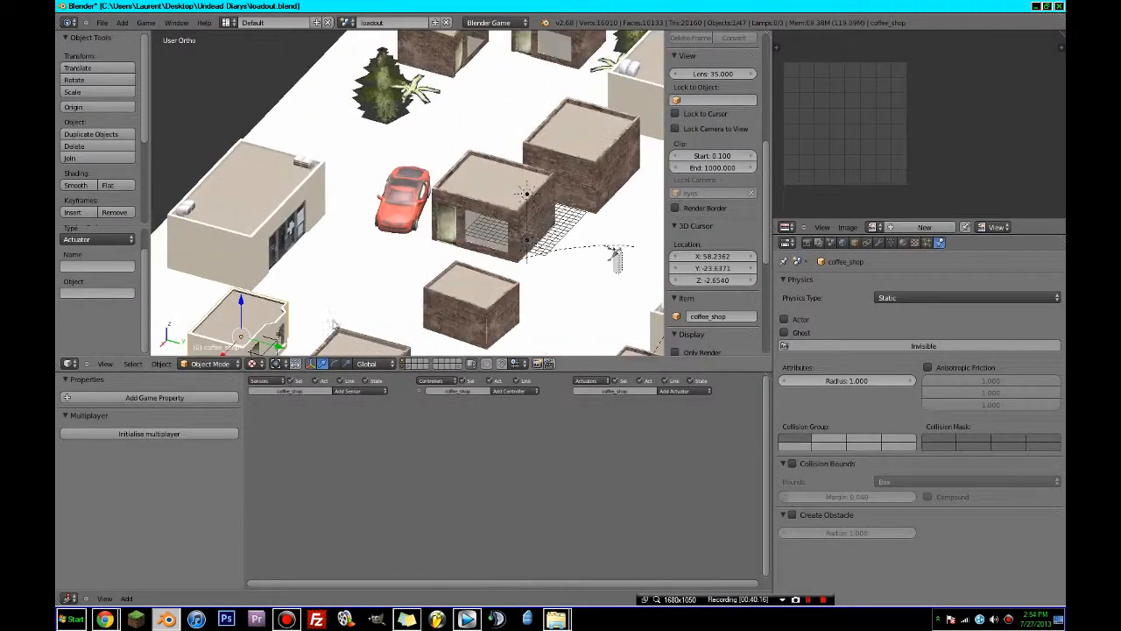
- Check the Backface Culling setting in the coffee shop's tile, painted_wall, concrete, messy_concrete and window materials
{"action": "left_click", "coordinate": [903, 242]}
{"action": "scroll", "coordinate": [866, 484], "scroll_direction": "down", "scroll_amount": 5}
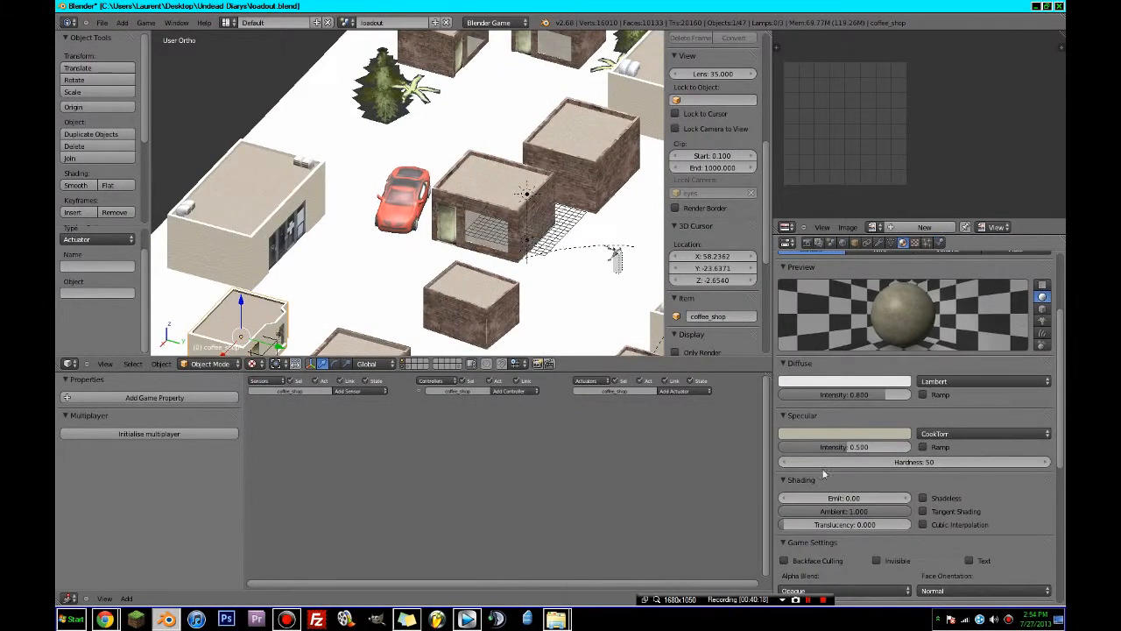
{"action": "scroll", "coordinate": [868, 483], "scroll_direction": "up", "scroll_amount": 4}
{"action": "scroll", "coordinate": [872, 481], "scroll_direction": "down", "scroll_amount": 3}
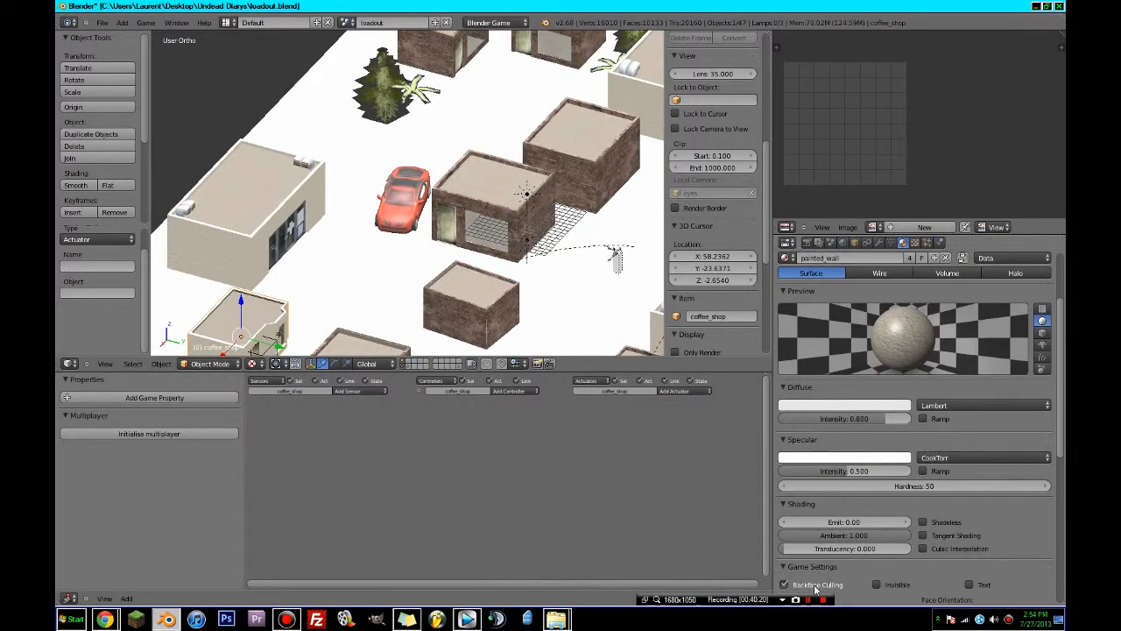
{"action": "scroll", "coordinate": [819, 526], "scroll_direction": "up", "scroll_amount": 4}
{"action": "left_click", "coordinate": [841, 313]}
{"action": "scroll", "coordinate": [848, 543], "scroll_direction": "down", "scroll_amount": 3}
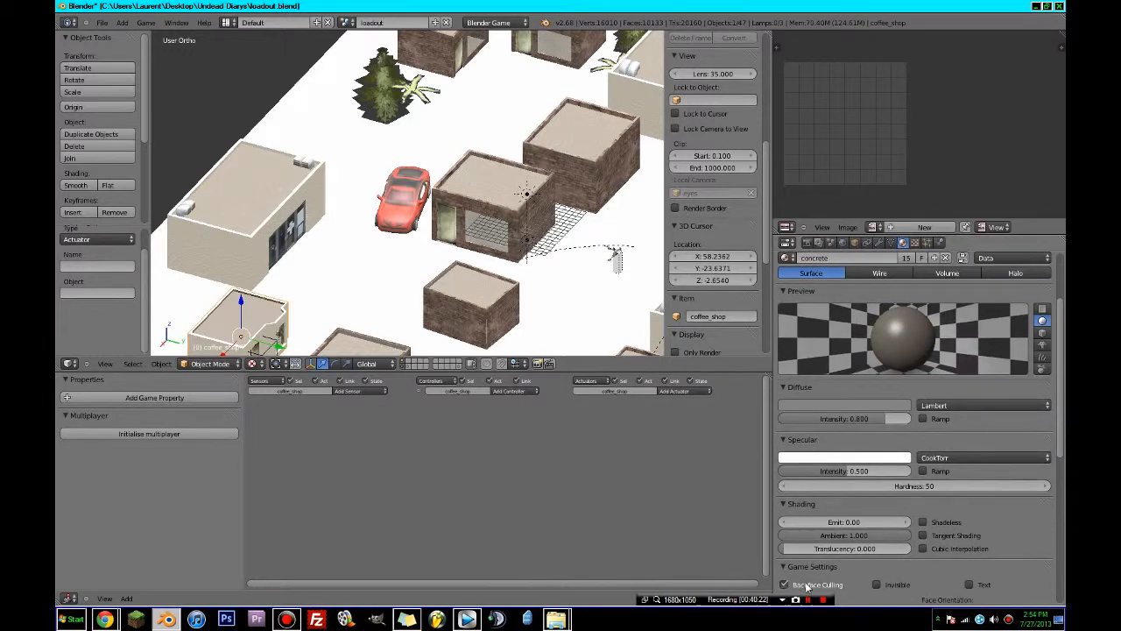
{"action": "scroll", "coordinate": [808, 578], "scroll_direction": "up", "scroll_amount": 4}
{"action": "left_click", "coordinate": [806, 321]}
{"action": "scroll", "coordinate": [801, 482], "scroll_direction": "down", "scroll_amount": 6}
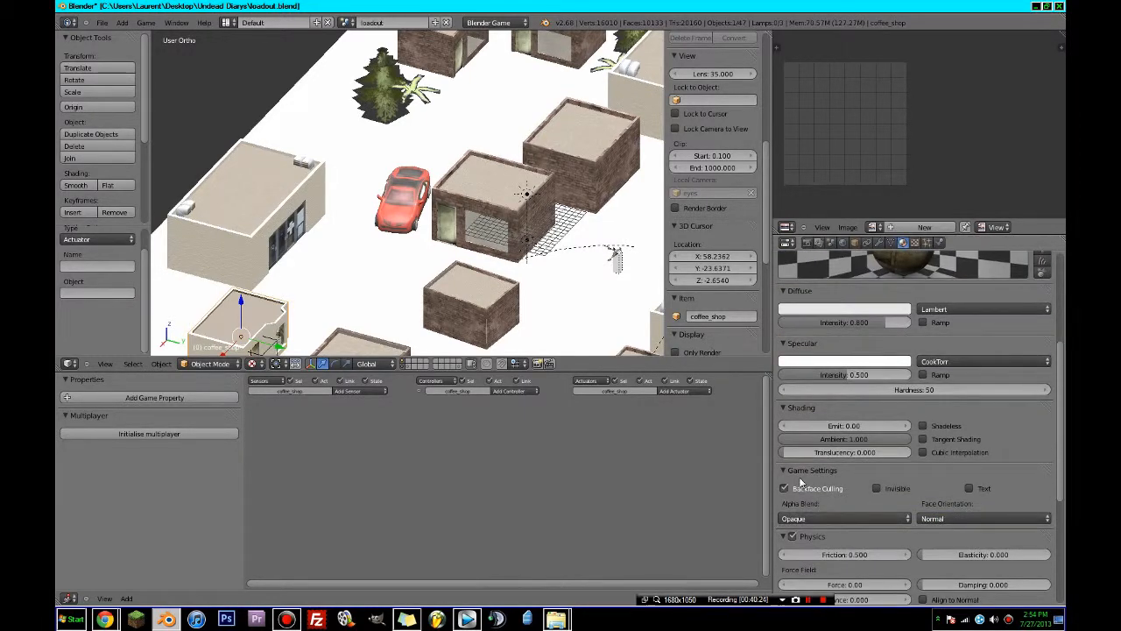
{"action": "scroll", "coordinate": [854, 469], "scroll_direction": "up", "scroll_amount": 6}
{"action": "left_click", "coordinate": [807, 338]}
{"action": "scroll", "coordinate": [817, 394], "scroll_direction": "down", "scroll_amount": 9}
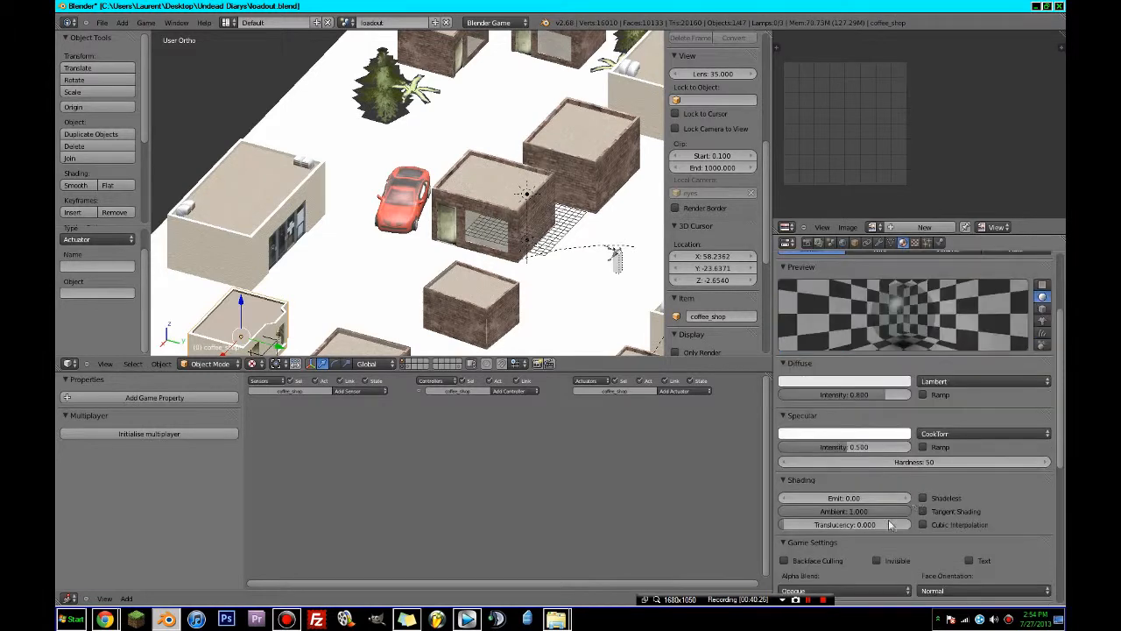
{"action": "scroll", "coordinate": [830, 508], "scroll_direction": "up", "scroll_amount": 8}
- Show the scene through the camera in a maximised 3D view with both side panels hidden, and save over loadout.blend
{"action": "middle_click_drag", "start_coordinate": [401, 314], "coordinate": [489, 255], "text": "shift"}
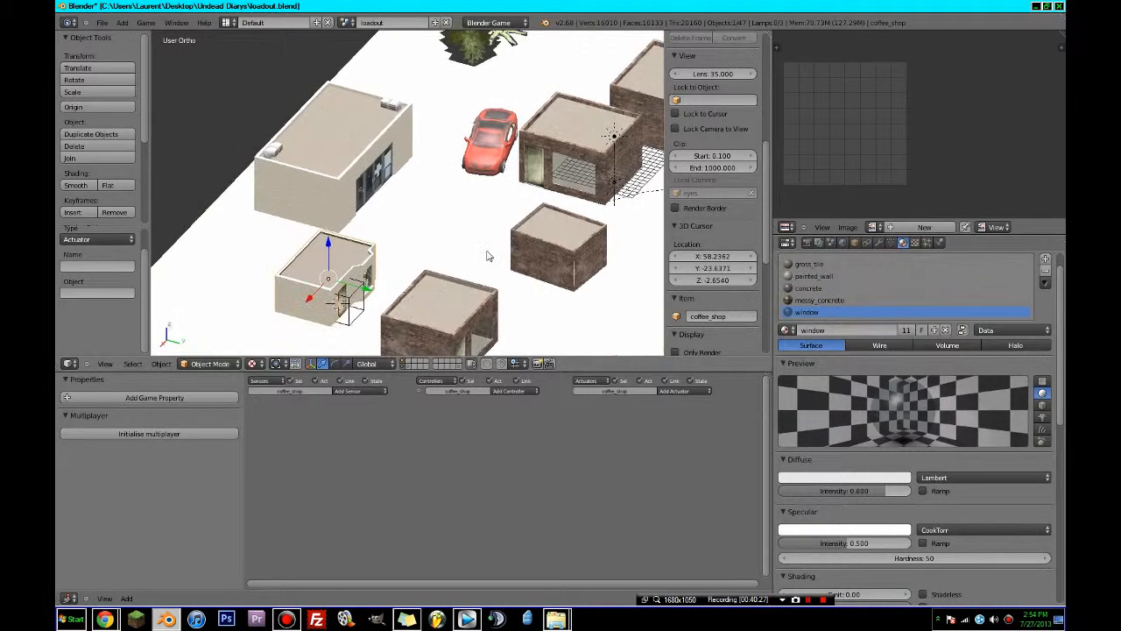
{"action": "key", "text": "KP_0"}
{"action": "key", "text": "ctrl+Up"}
{"action": "key", "text": "ctrl+s"}
{"action": "left_click", "coordinate": [352, 349]}
{"action": "scroll", "coordinate": [454, 377], "scroll_direction": "up", "scroll_amount": 5}
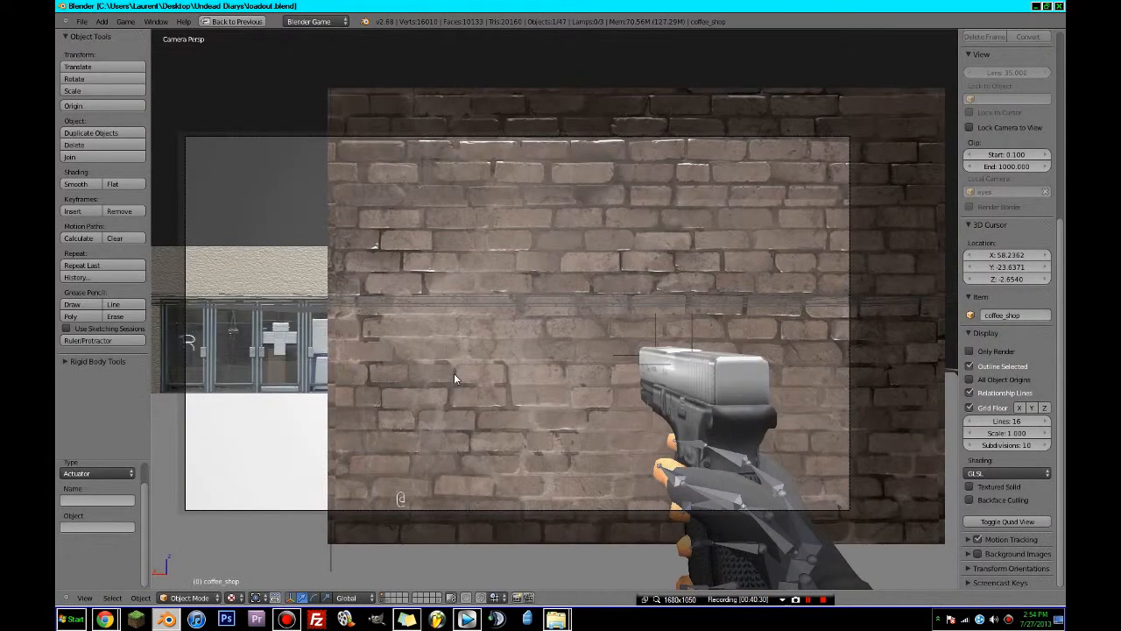
{"action": "key", "text": "t"}
{"action": "key", "text": "n"}
- Run the game, walk to the coffee shop, open its door and look around the interior
{"action": "key", "text": "p"}
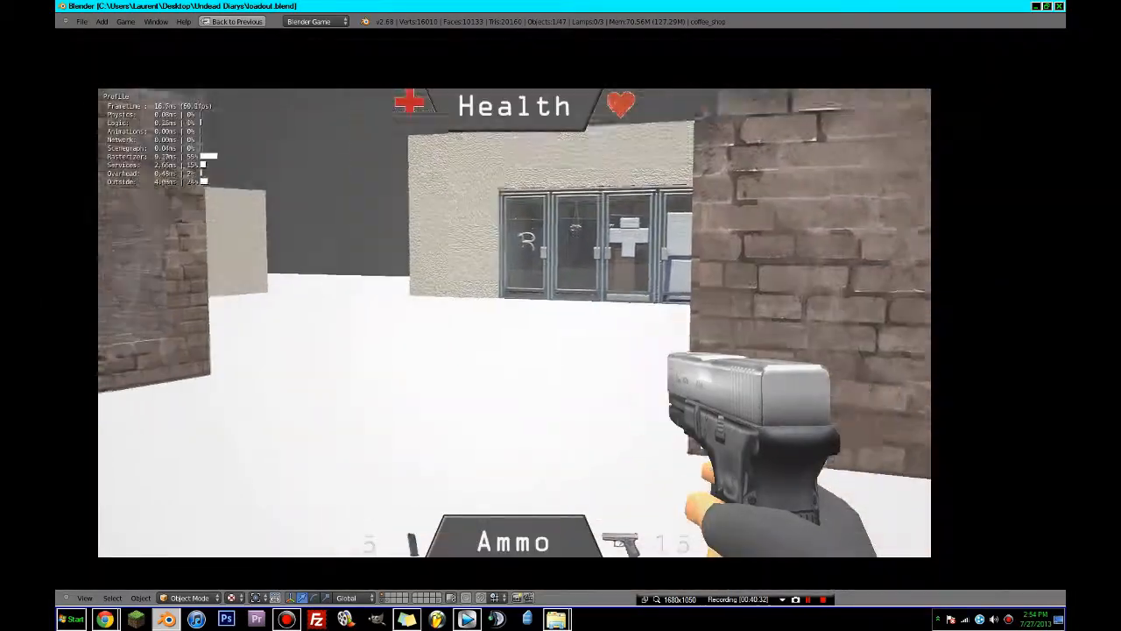
{"action": "key", "text": "w"}
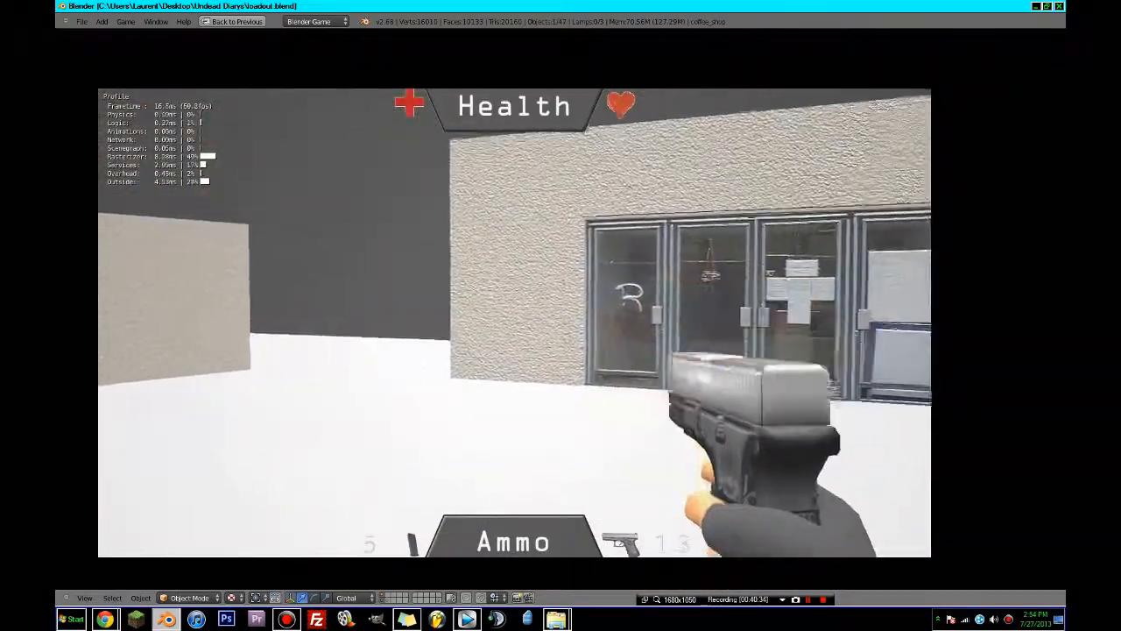
{"action": "key", "text": "r"}
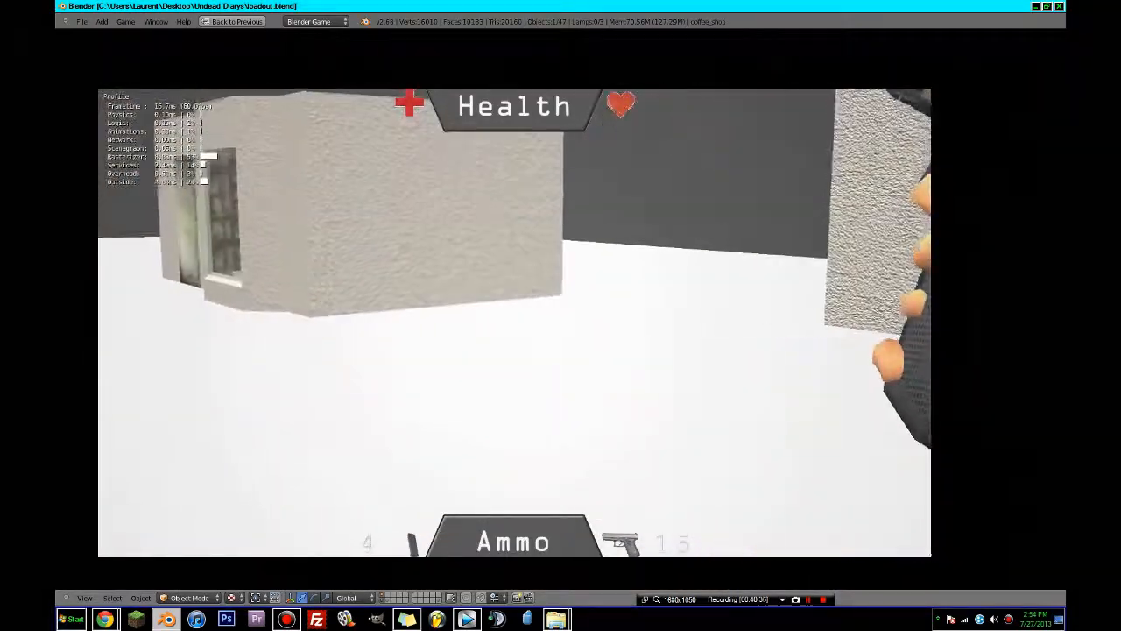
{"action": "key", "text": "w"}
{"action": "key", "text": "w"}
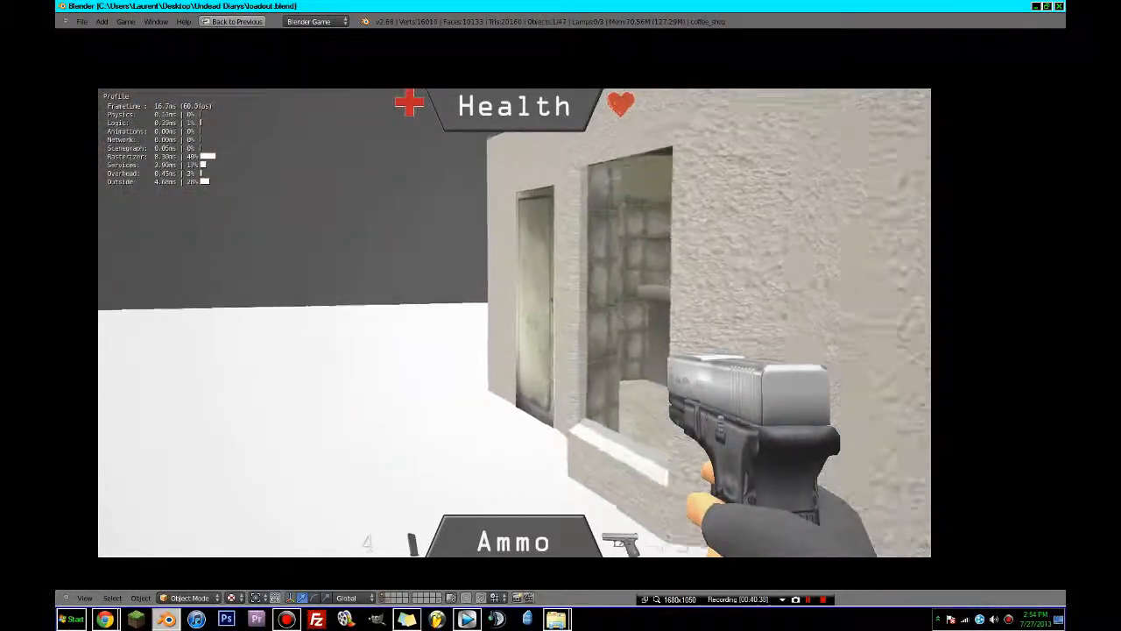
{"action": "key", "text": "w"}
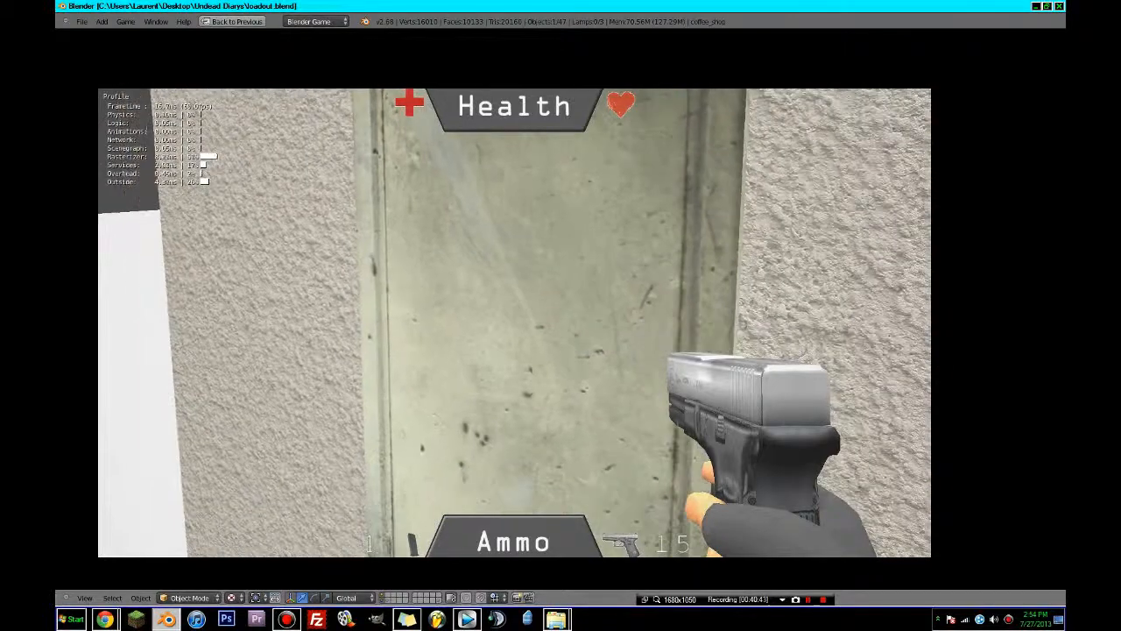
{"action": "key", "text": "w"}
{"action": "key", "text": "w"}
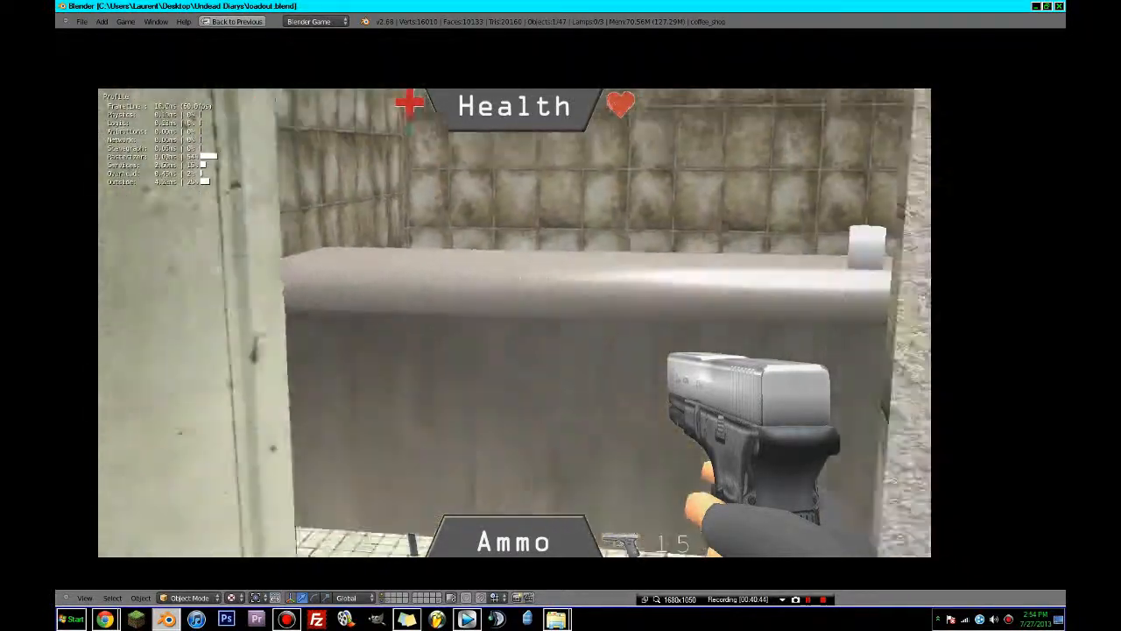
{"action": "key", "text": "s"}
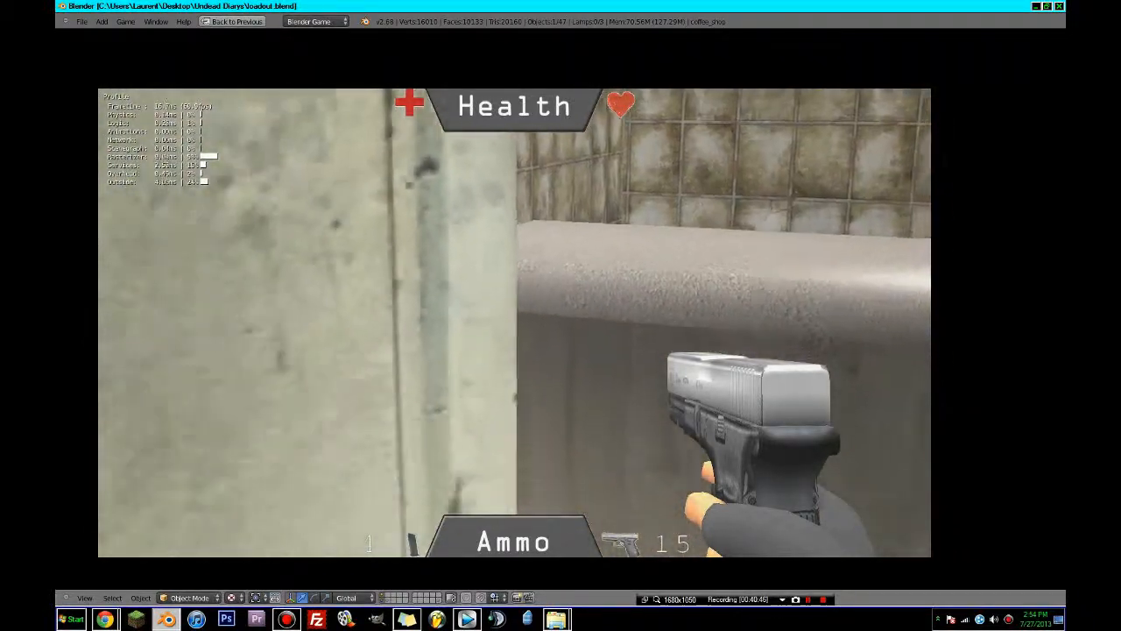
{"action": "key", "text": "s"}
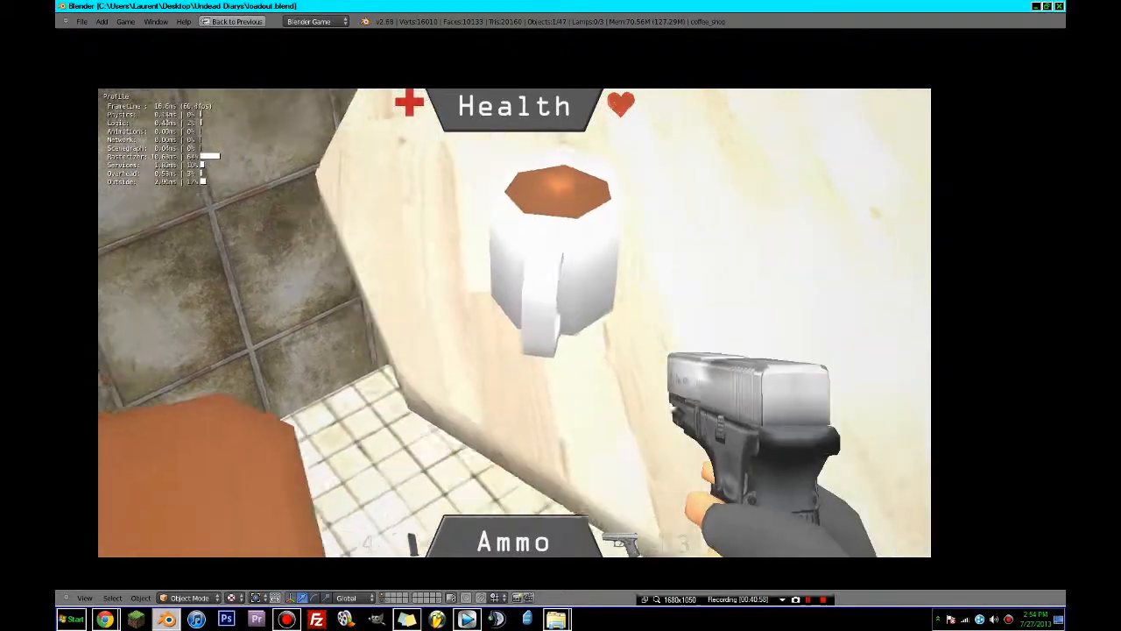
{"action": "key", "text": "s"}
{"action": "key", "text": "r"}
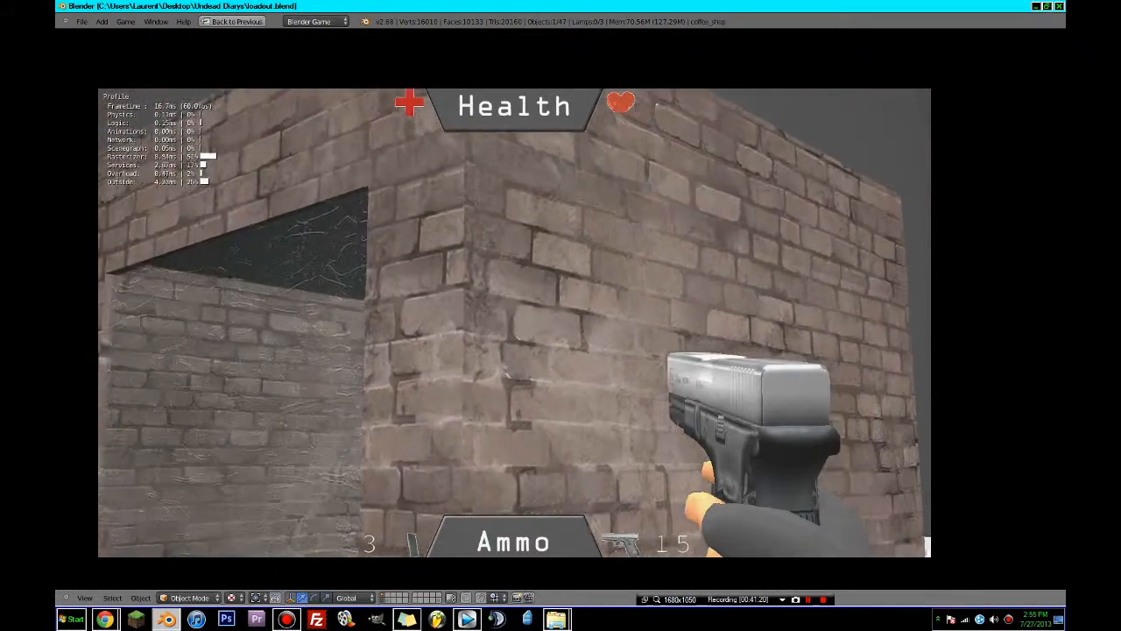
- Walk around the brick buildings in the running game and inspect the storefront with the glass doors
{"action": "key", "text": "w"}
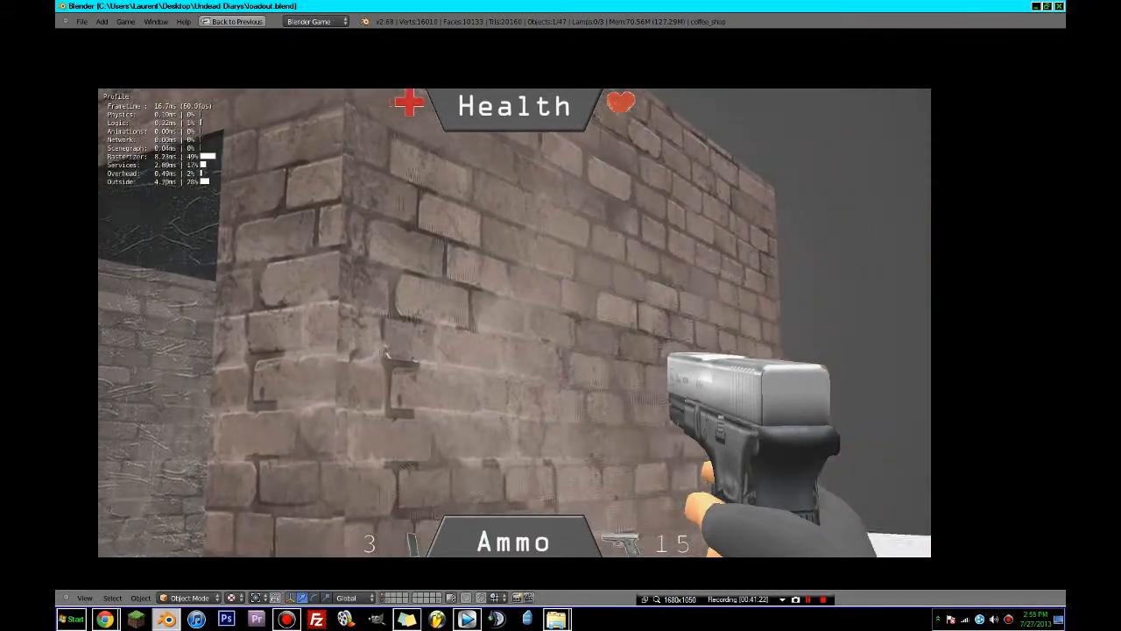
{"action": "key", "text": "w"}
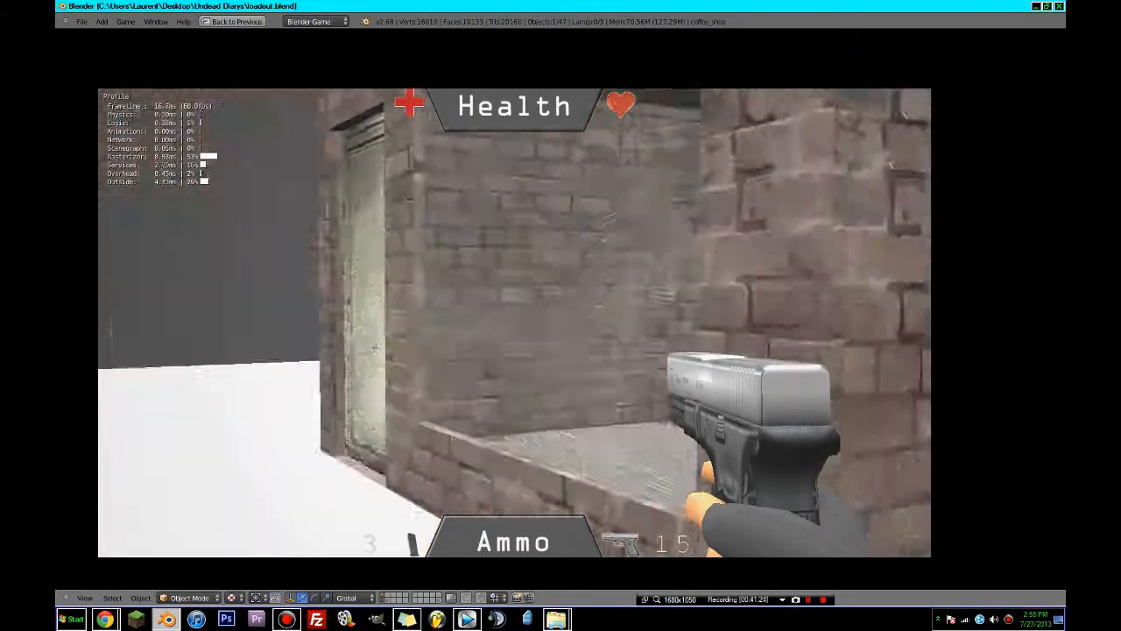
{"action": "key", "text": "w"}
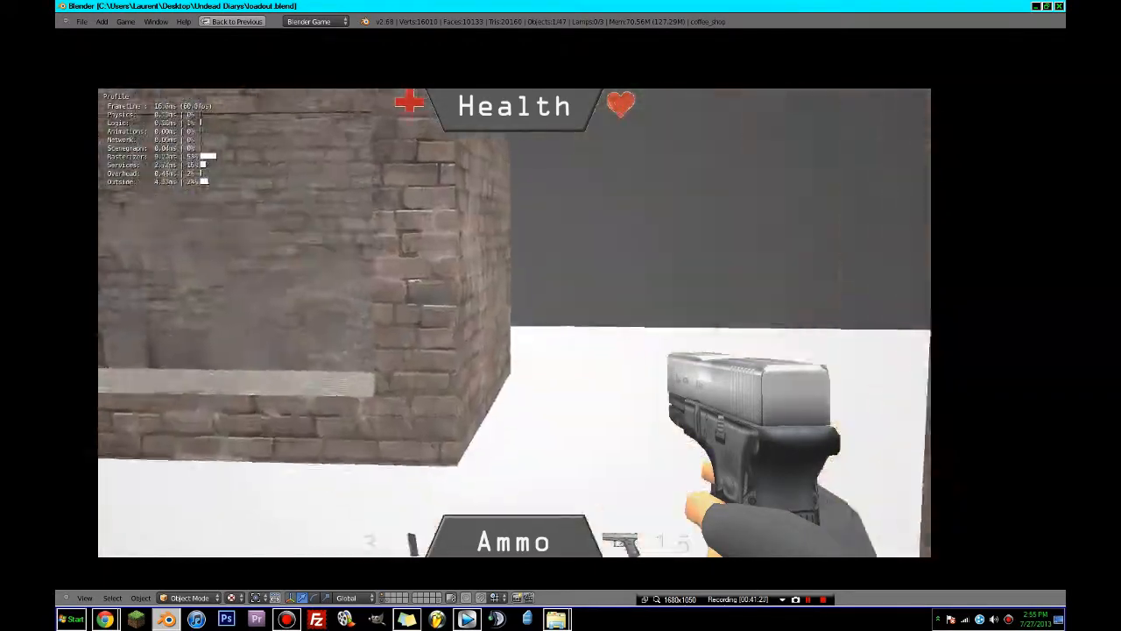
{"action": "key", "text": "w"}
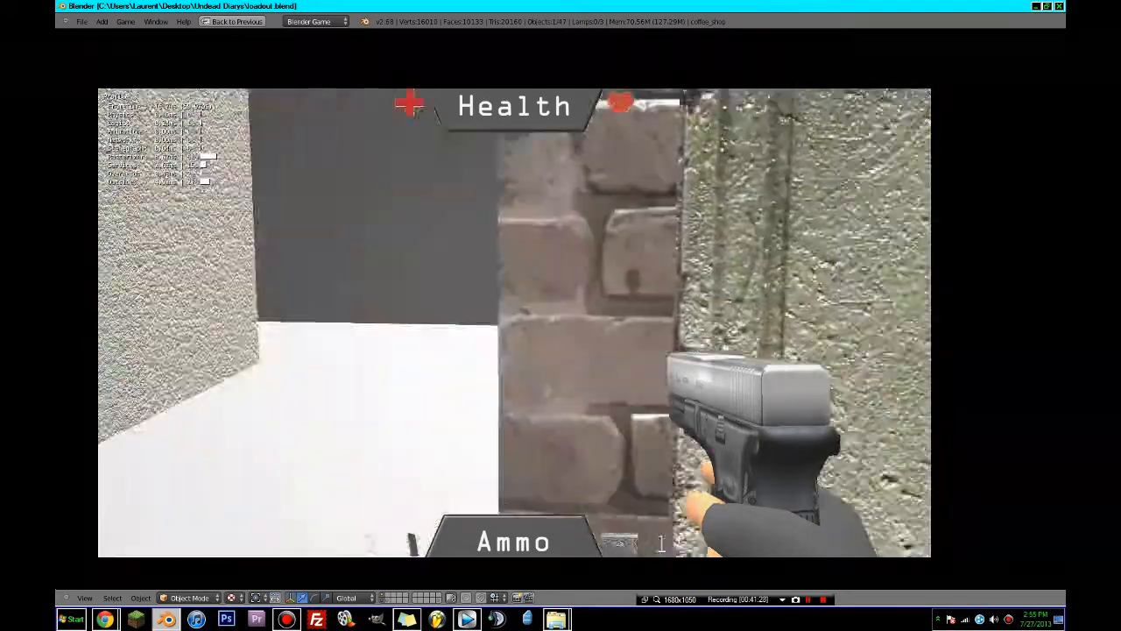
{"action": "key", "text": "w"}
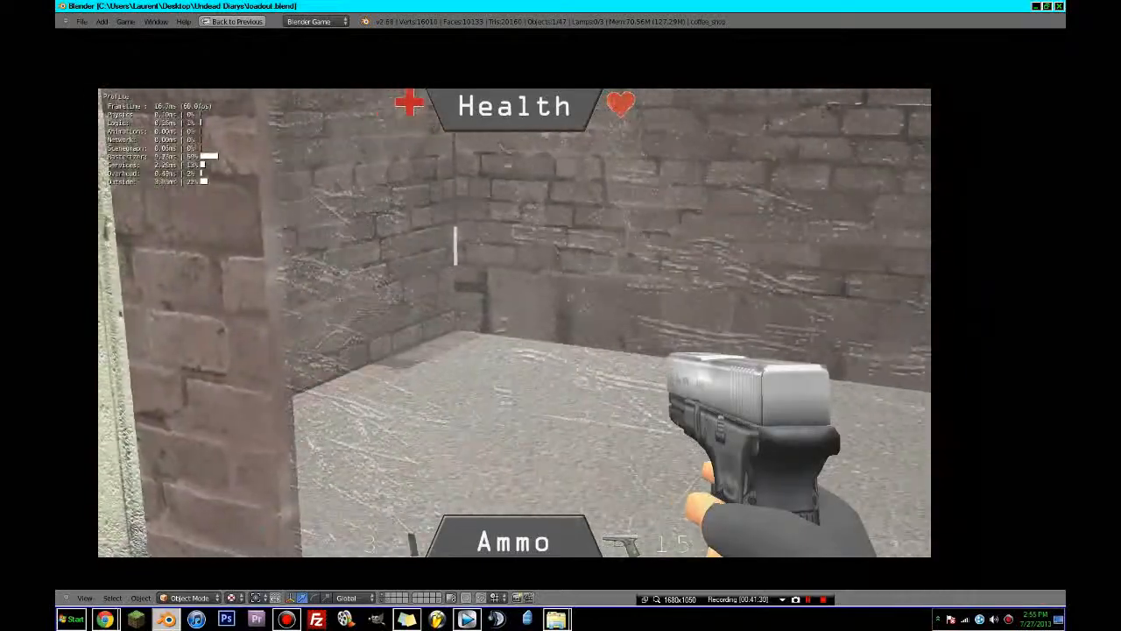
{"action": "key", "text": "w"}
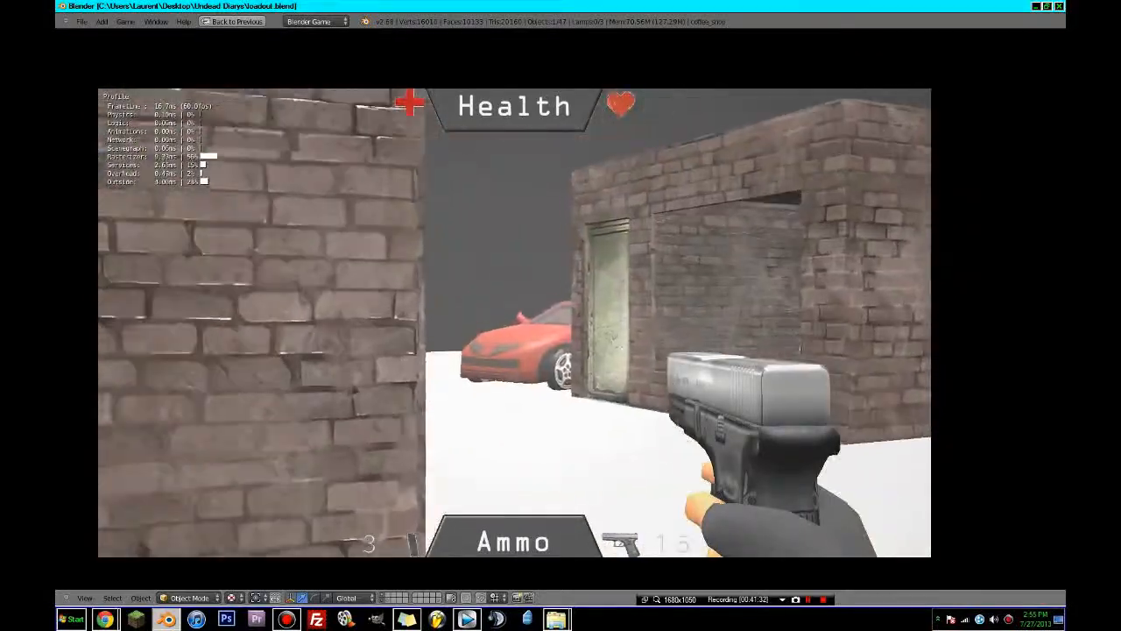
{"action": "key", "text": "w"}
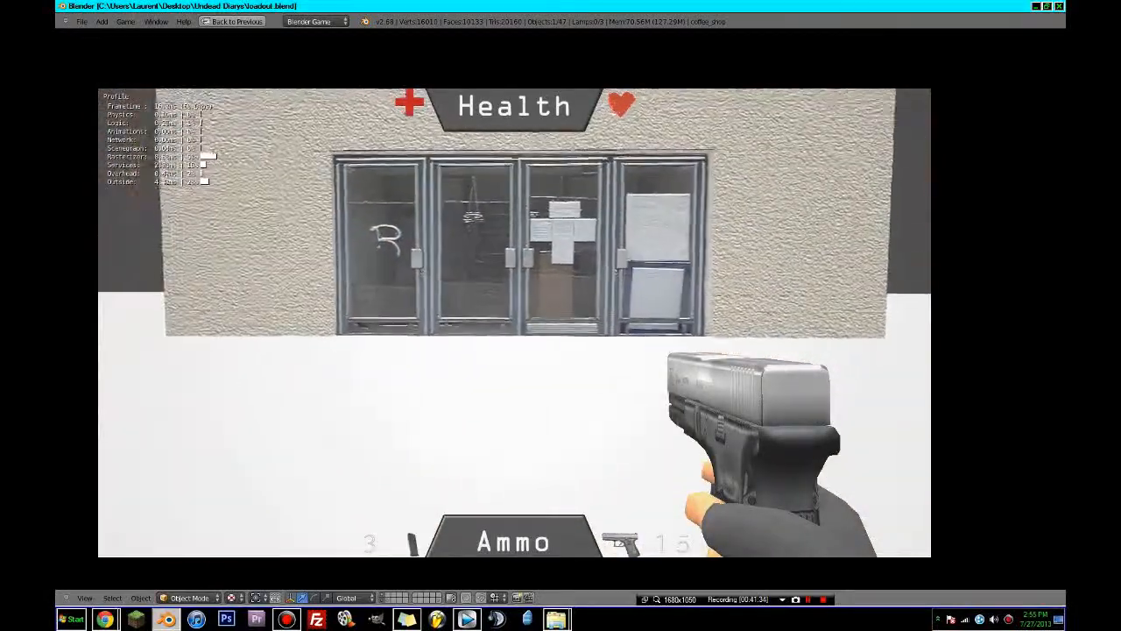
{"action": "key", "text": "d"}
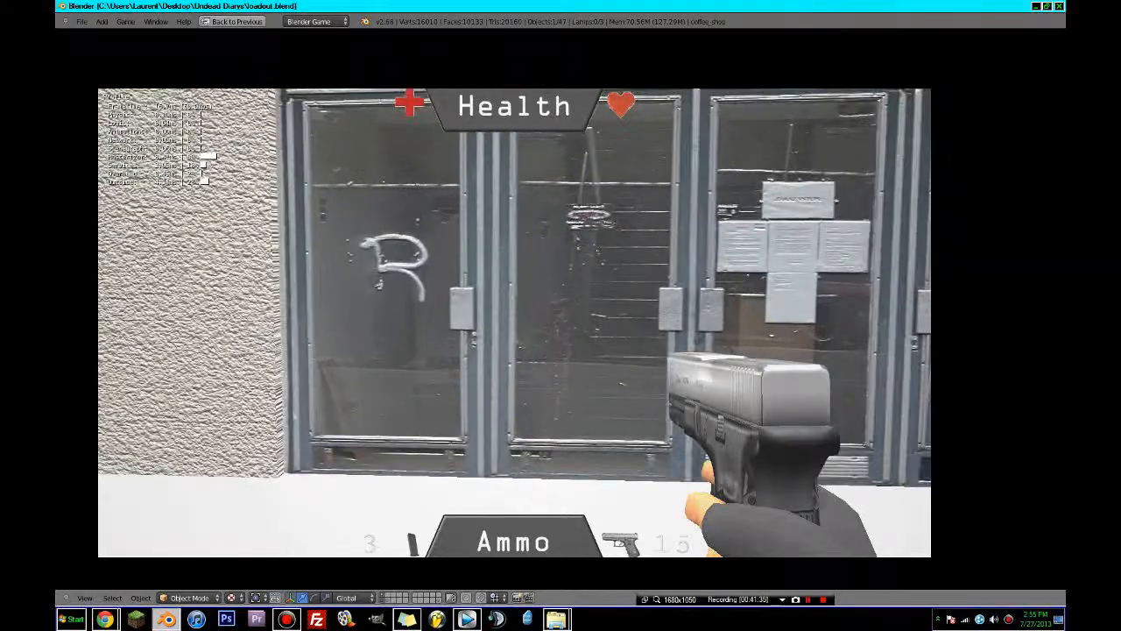
{"action": "key", "text": "a"}
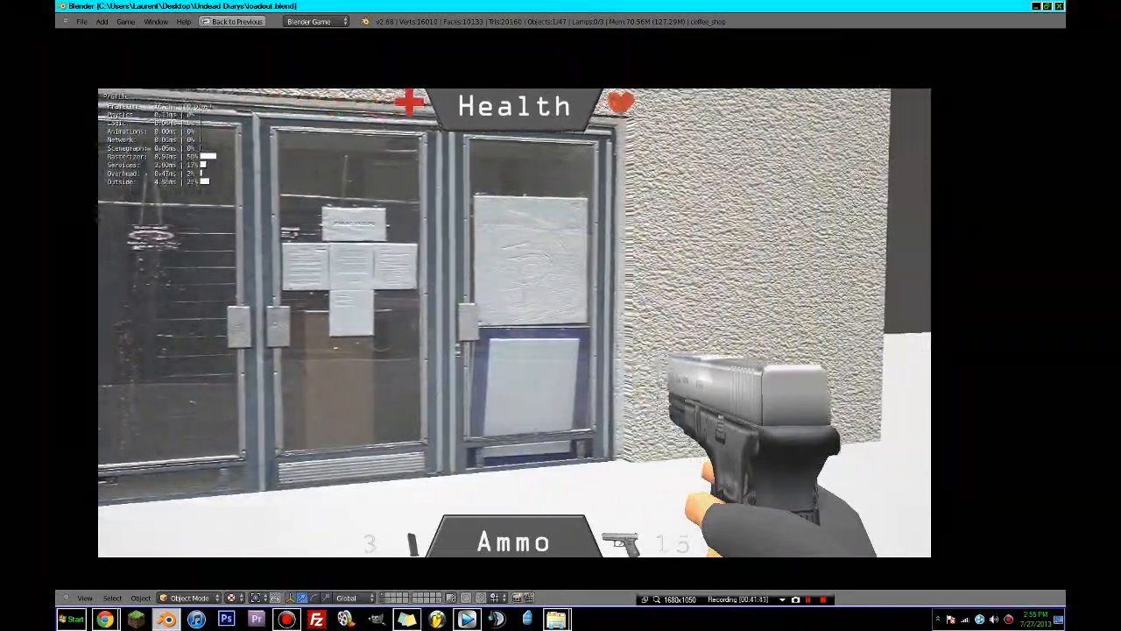
- Walk back to the coffee shop in the running game and test its door again
{"action": "key", "text": "w"}
{"action": "key", "text": "w"}
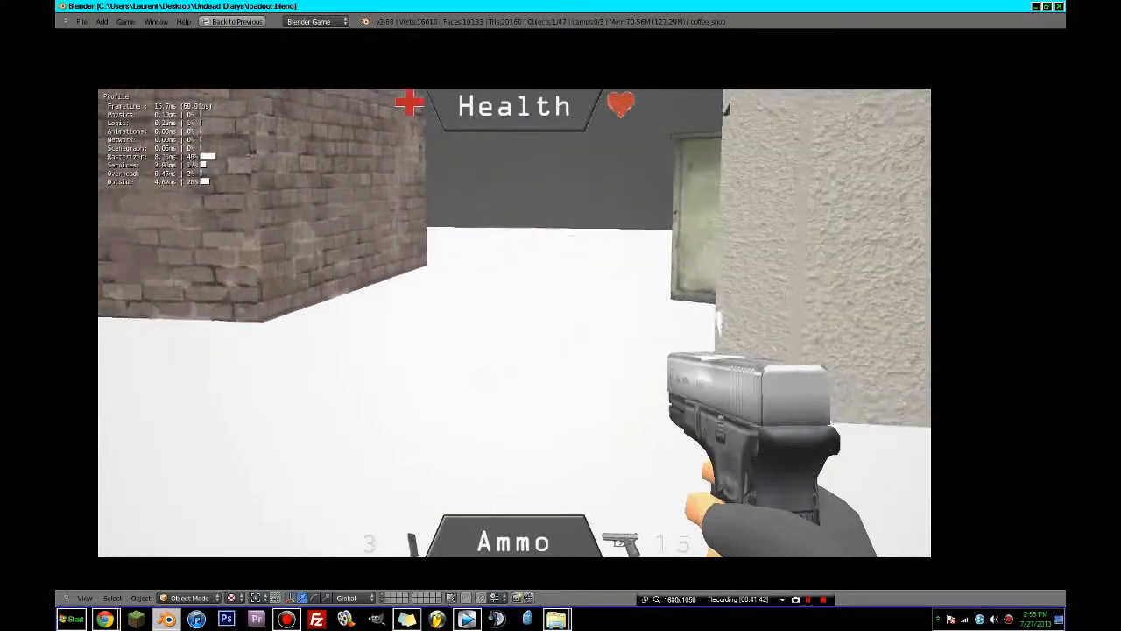
{"action": "key", "text": "w"}
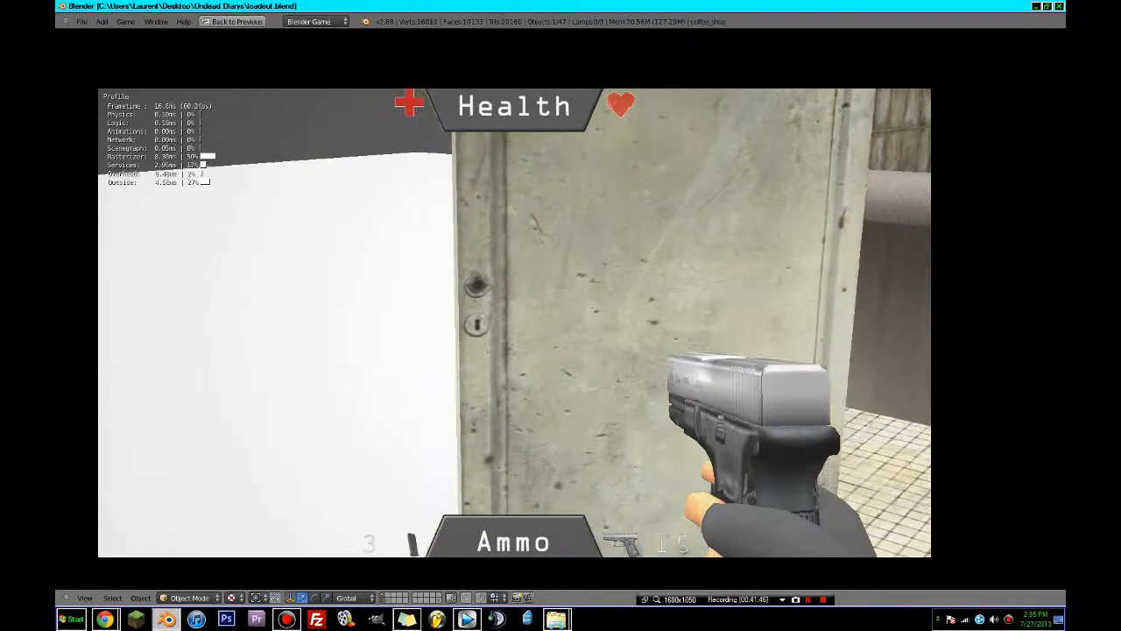
{"action": "key", "text": "w"}
{"action": "key", "text": "w"}
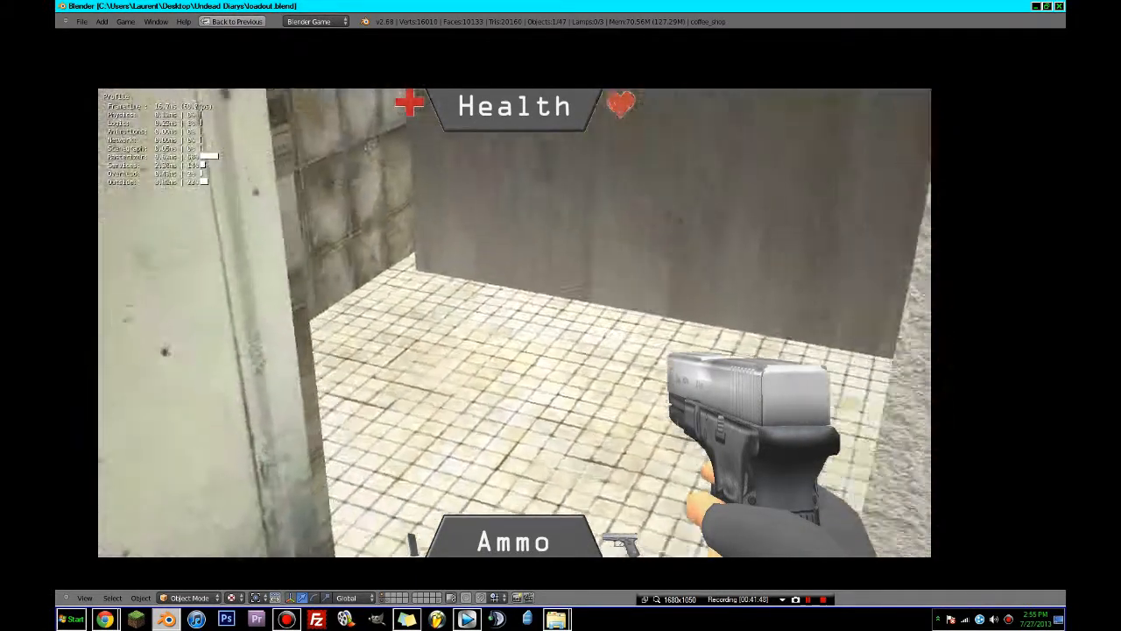
{"action": "key", "text": "w"}
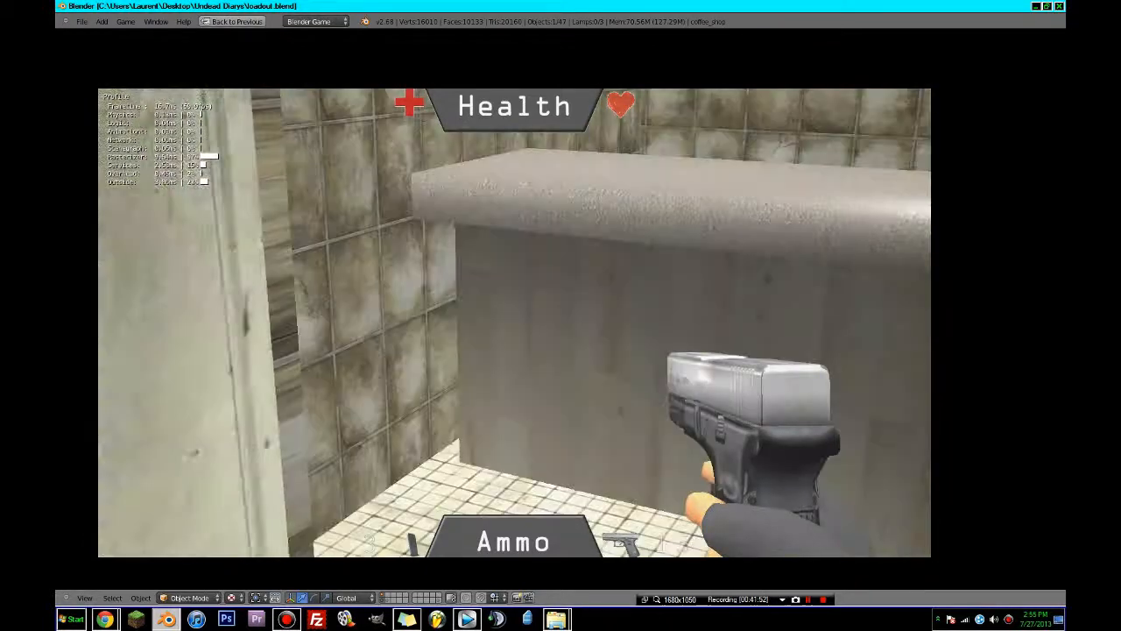
- End the game and save over the existing loadout.blend file
{"action": "key", "text": "Escape"}
{"action": "key", "text": "ctrl+s"}
{"action": "left_click", "coordinate": [515, 322]}
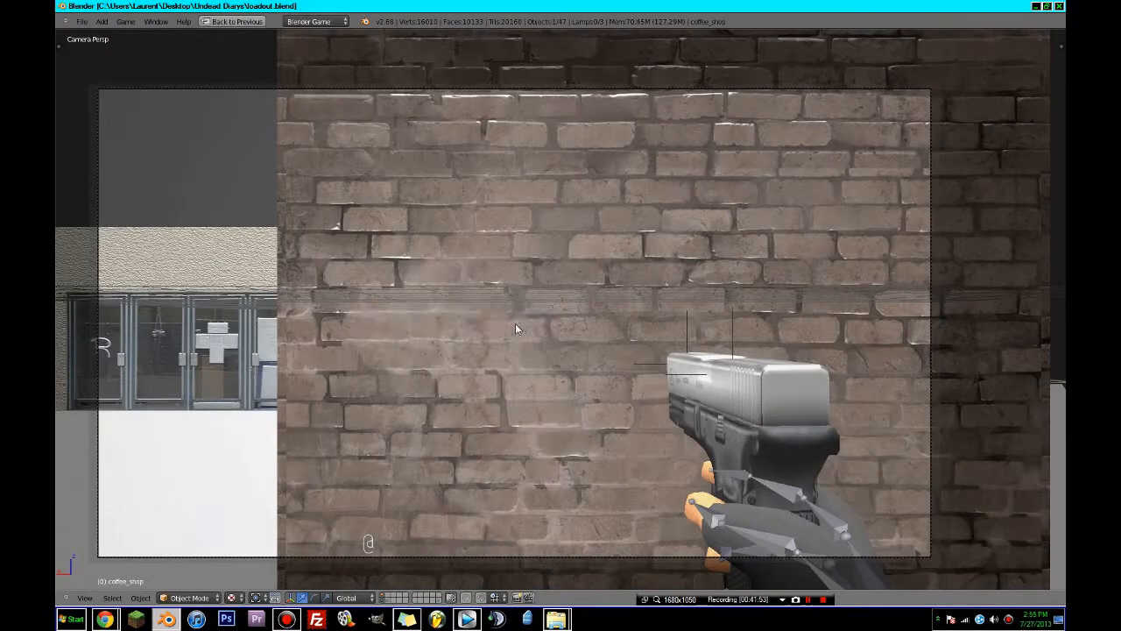
- Restore the full editor layout and show the coffee shop up close outside the camera view
{"action": "key", "text": "ctrl+Down"}
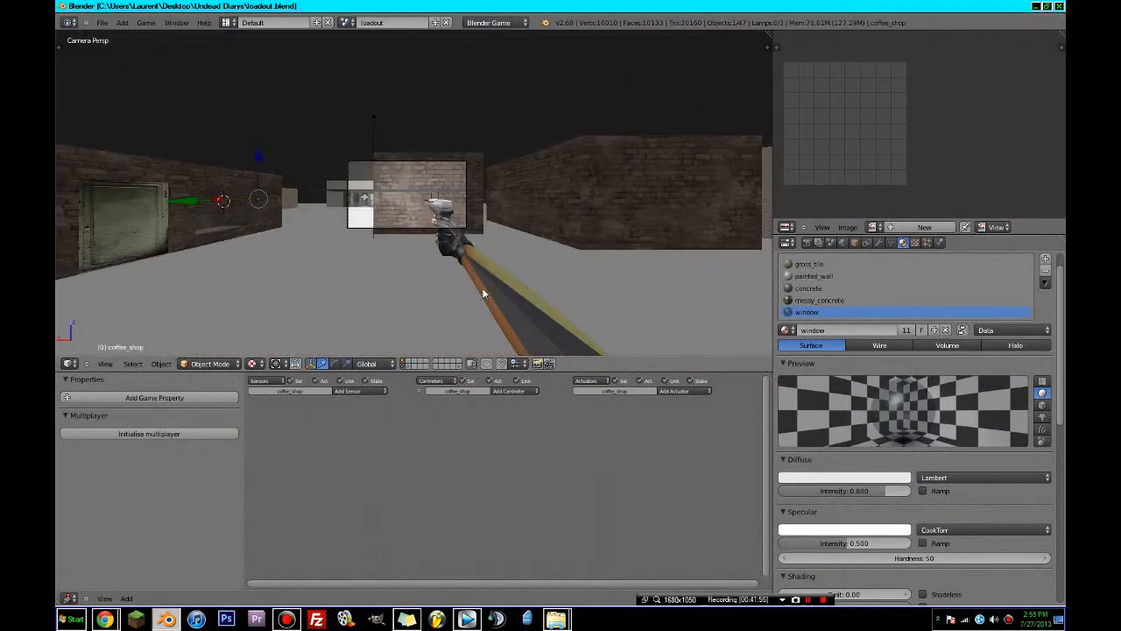
{"action": "key", "text": "KP_0"}
{"action": "scroll", "coordinate": [369, 279], "scroll_direction": "up", "scroll_amount": 5}
{"action": "scroll", "coordinate": [369, 279], "scroll_direction": "up", "scroll_amount": 3}
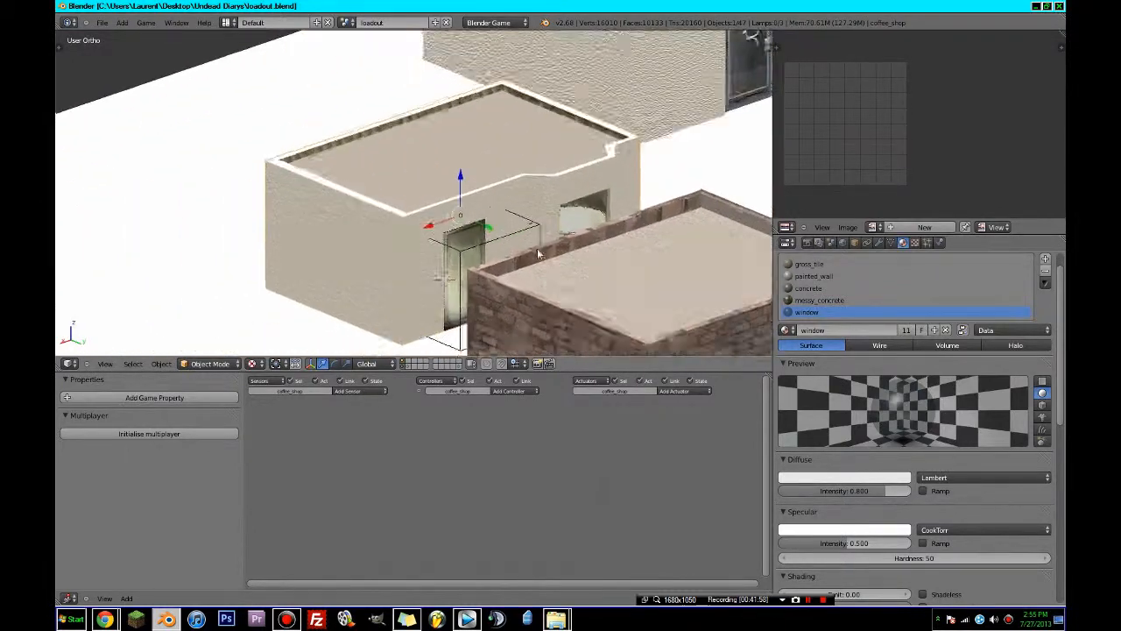
- Select the coffee shop together with its counter, door and door box in a wireframe top view
{"action": "right_click", "coordinate": [491, 269]}
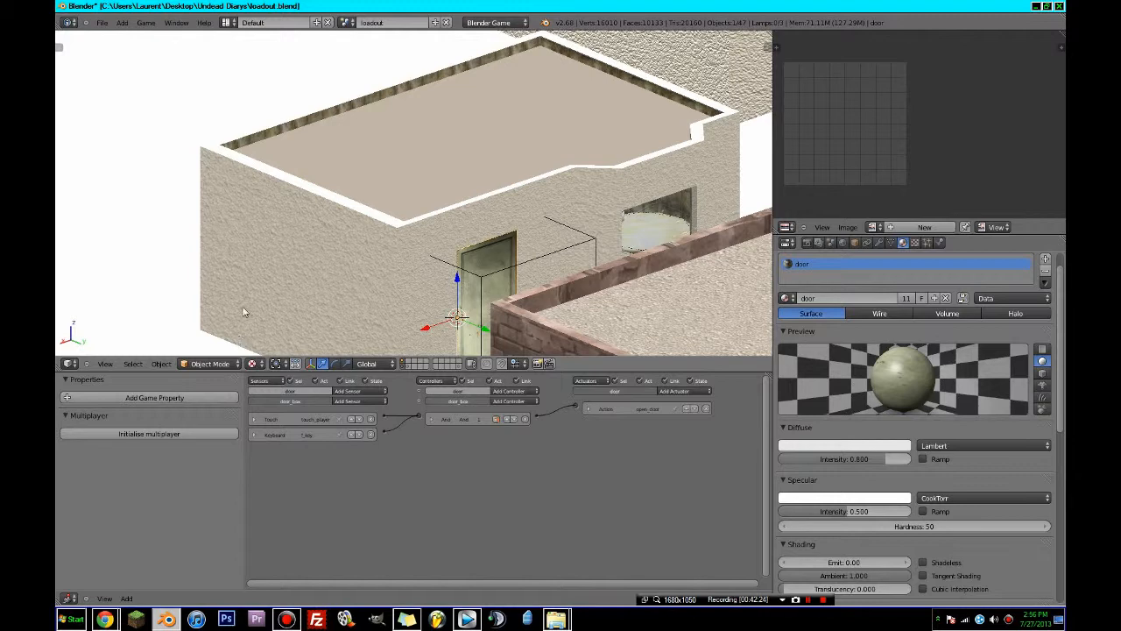
{"action": "scroll", "coordinate": [240, 259], "scroll_direction": "down", "scroll_amount": 5}
{"action": "mouse_move", "coordinate": [359, 232]}
{"action": "middle_mouse_down"}
{"action": "mouse_move", "coordinate": [537, 279]}
{"action": "mouse_move", "coordinate": [482, 263]}
{"action": "mouse_move", "coordinate": [455, 285]}
{"action": "mouse_move", "coordinate": [485, 306]}
{"action": "middle_mouse_up"}
{"action": "key", "text": "z"}
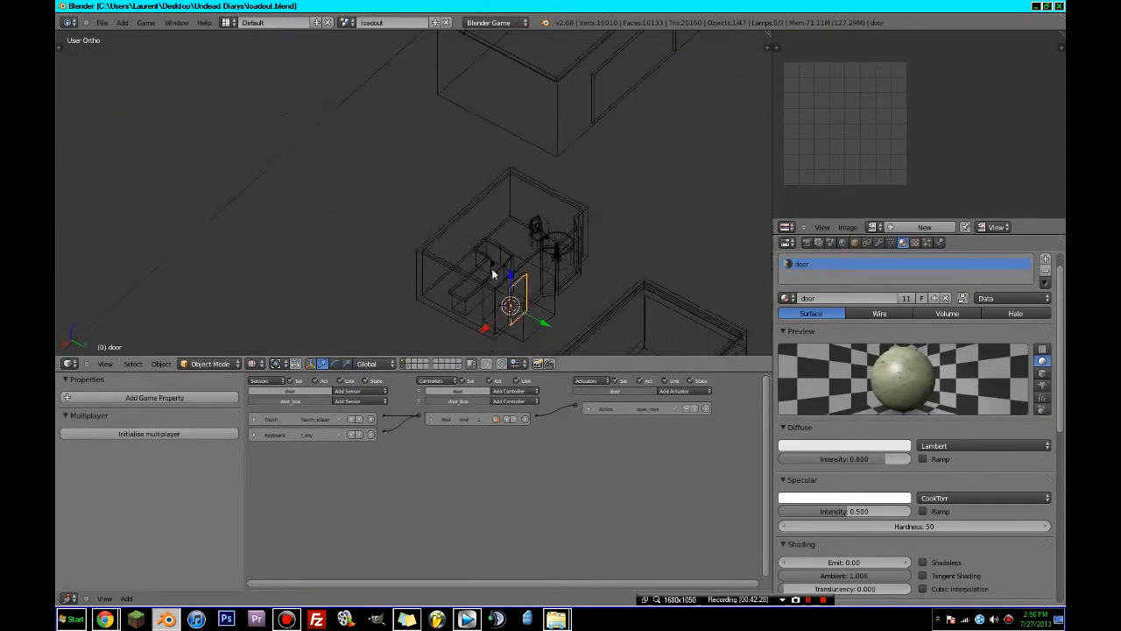
{"action": "key", "text": "c"}
{"action": "left_click", "coordinate": [485, 305]}
{"action": "mouse_move", "coordinate": [484, 306]}
{"action": "left_mouse_down"}
{"action": "mouse_move", "coordinate": [508, 263]}
{"action": "mouse_move", "coordinate": [536, 250]}
{"action": "left_mouse_up"}
{"action": "key", "text": "Escape"}
{"action": "key", "text": "KP_7"}
{"action": "scroll", "coordinate": [542, 254], "scroll_direction": "down", "scroll_amount": 6}
{"action": "scroll", "coordinate": [515, 283], "scroll_direction": "up", "scroll_amount": 3}
{"action": "middle_click_drag", "start_coordinate": [518, 193], "coordinate": [477, 252], "text": "shift"}
{"action": "scroll", "coordinate": [477, 252], "scroll_direction": "up", "scroll_amount": 7}
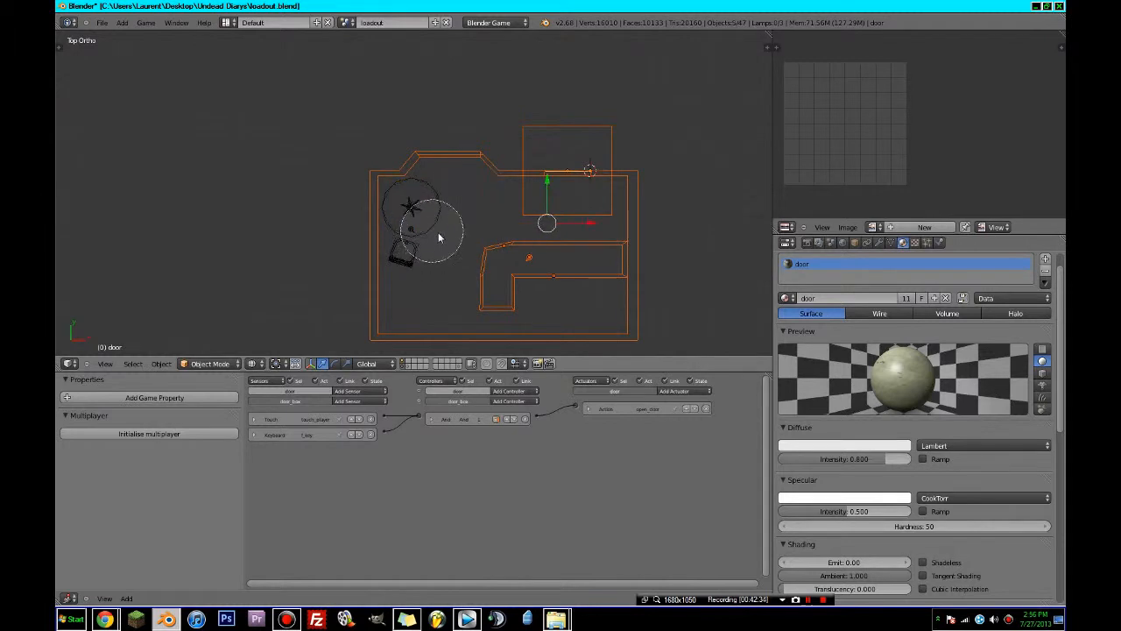
{"action": "scroll", "coordinate": [530, 260], "scroll_direction": "down", "scroll_amount": 8}
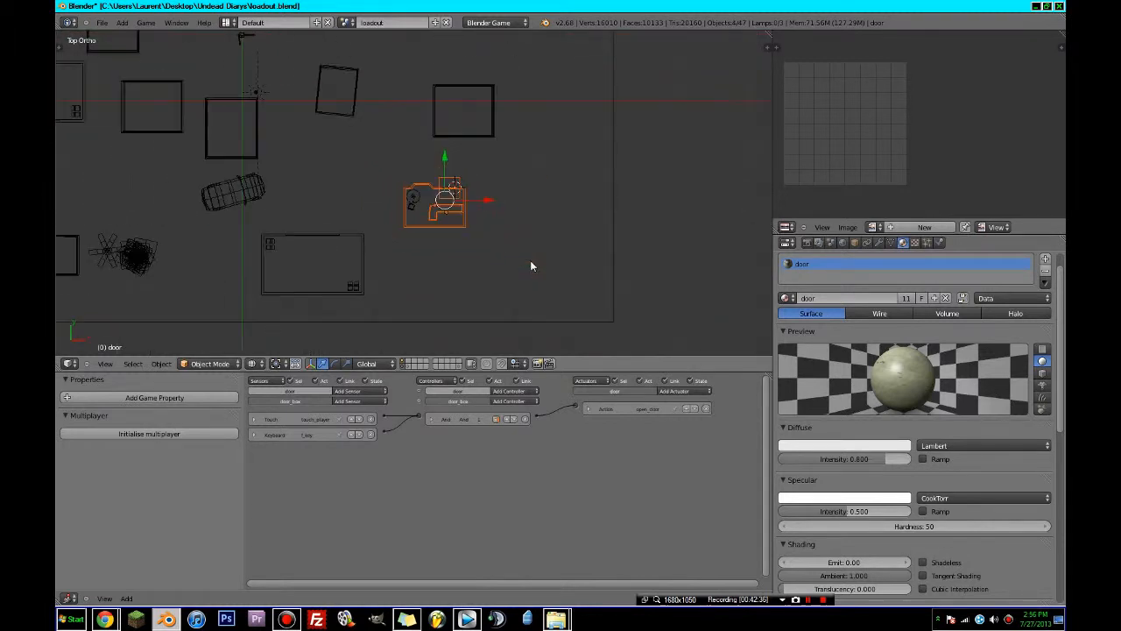
- Duplicate the selected coffee shop objects in place and rotate the copy 90 degrees about the global Z axis
{"action": "key", "text": "shift+d"}
{"action": "left_click", "coordinate": [526, 283]}
{"action": "key", "text": "r"}
{"action": "key", "text": "z"}
{"action": "key", "text": "9"}
{"action": "key", "text": "0"}
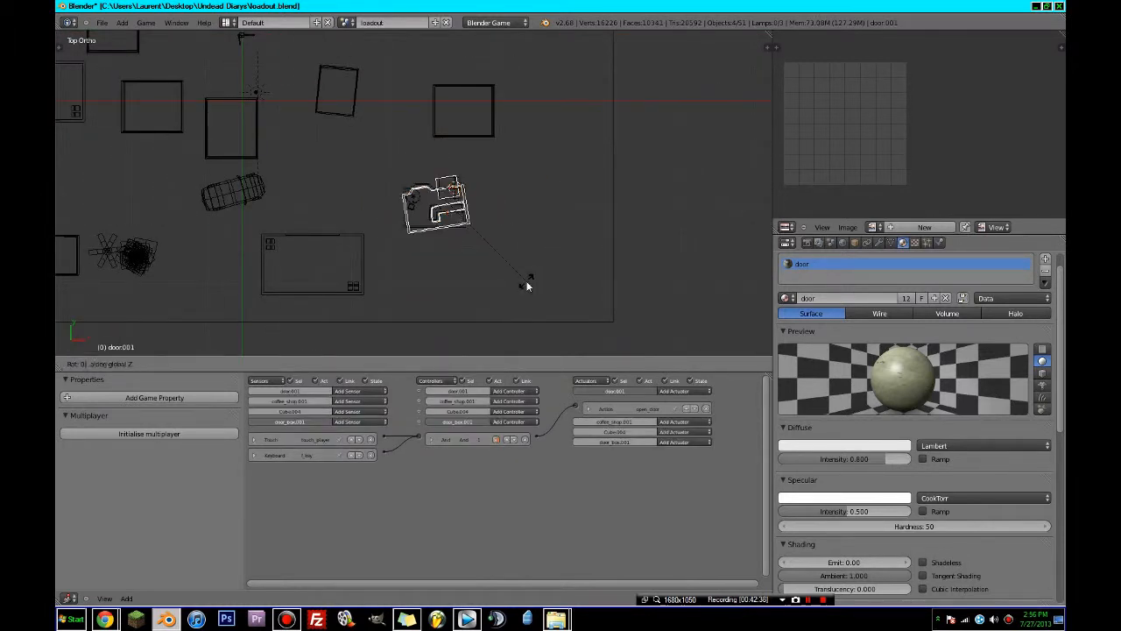
{"action": "key", "text": "Return"}
- Move the rotated coffee shop copy to the negative Y side of the original, lining up their outer walls
{"action": "scroll", "coordinate": [532, 271], "scroll_direction": "up", "scroll_amount": 4}
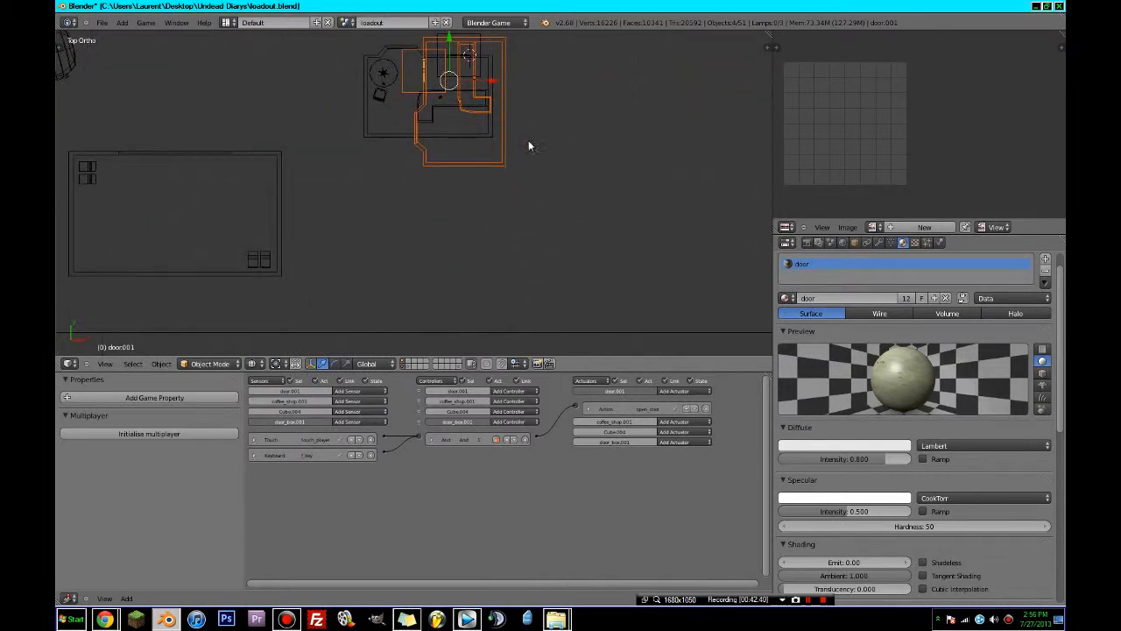
{"action": "key", "text": "g"}
{"action": "left_click", "coordinate": [469, 246]}
{"action": "middle_click_drag", "start_coordinate": [469, 246], "coordinate": [484, 336], "text": "shift"}
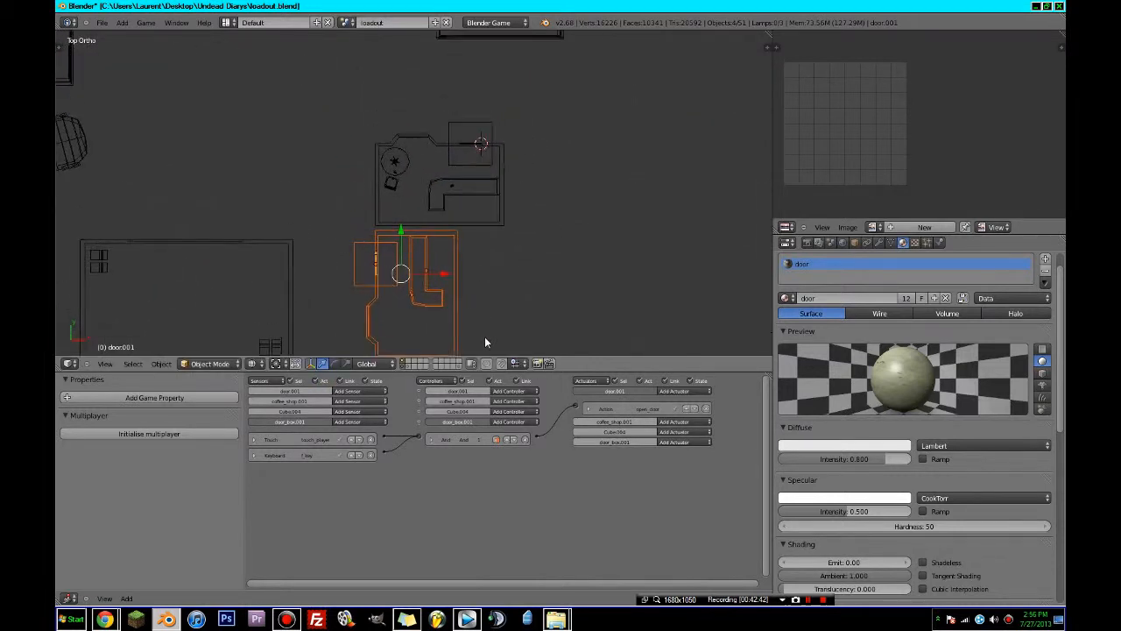
- Clear the selection and select the original coffee shop with its counter, door, door box and coffee mug
{"action": "key", "text": "a"}
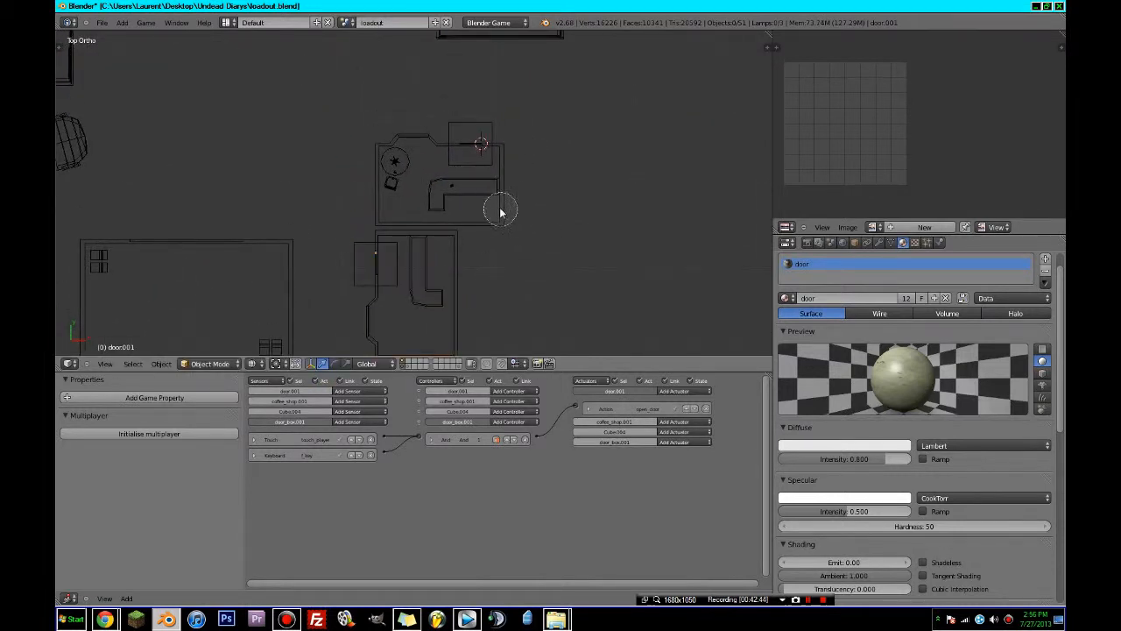
{"action": "key", "text": "Escape"}
{"action": "right_click", "coordinate": [401, 222]}
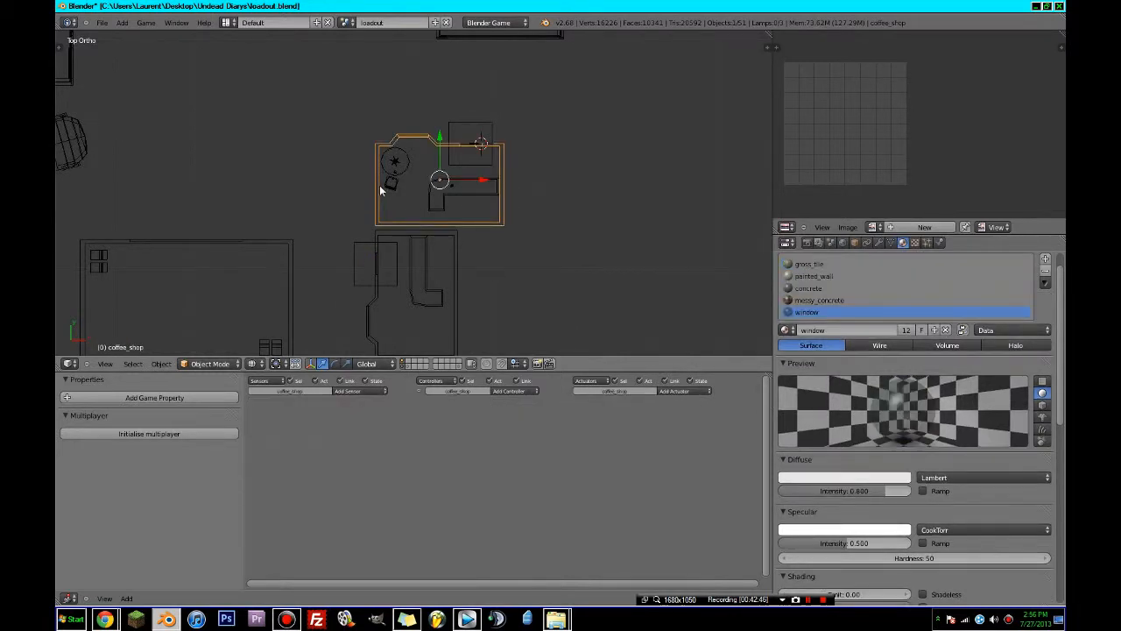
{"action": "scroll", "coordinate": [379, 185], "scroll_direction": "up", "scroll_amount": 3}
{"action": "key", "text": "c"}
{"action": "left_click", "coordinate": [490, 182]}
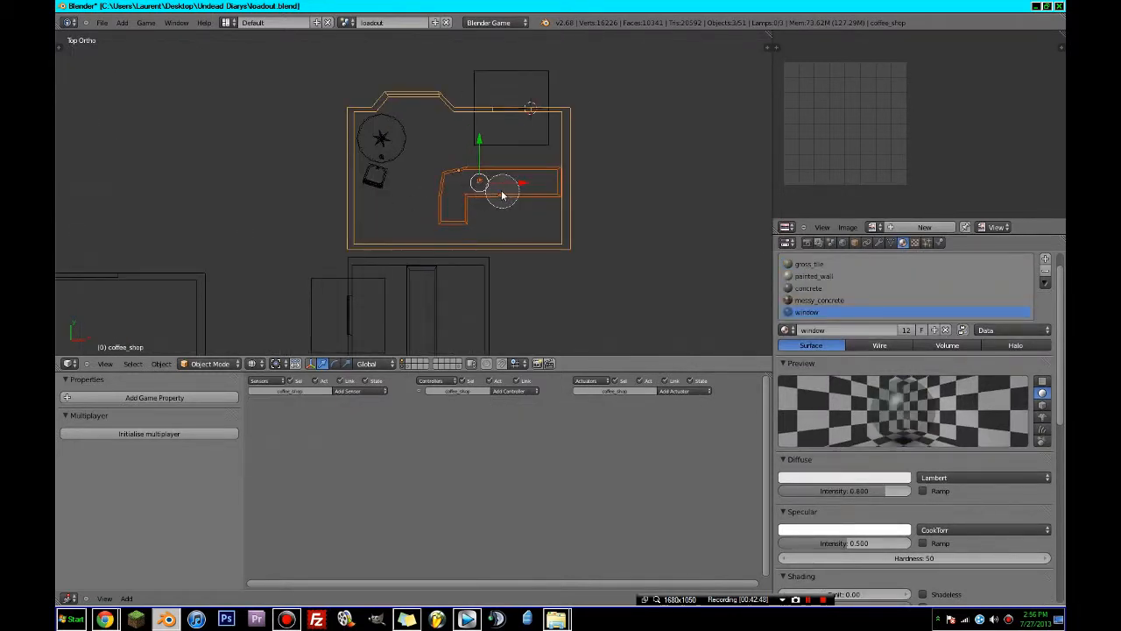
{"action": "left_click_drag", "start_coordinate": [523, 125], "coordinate": [534, 111]}
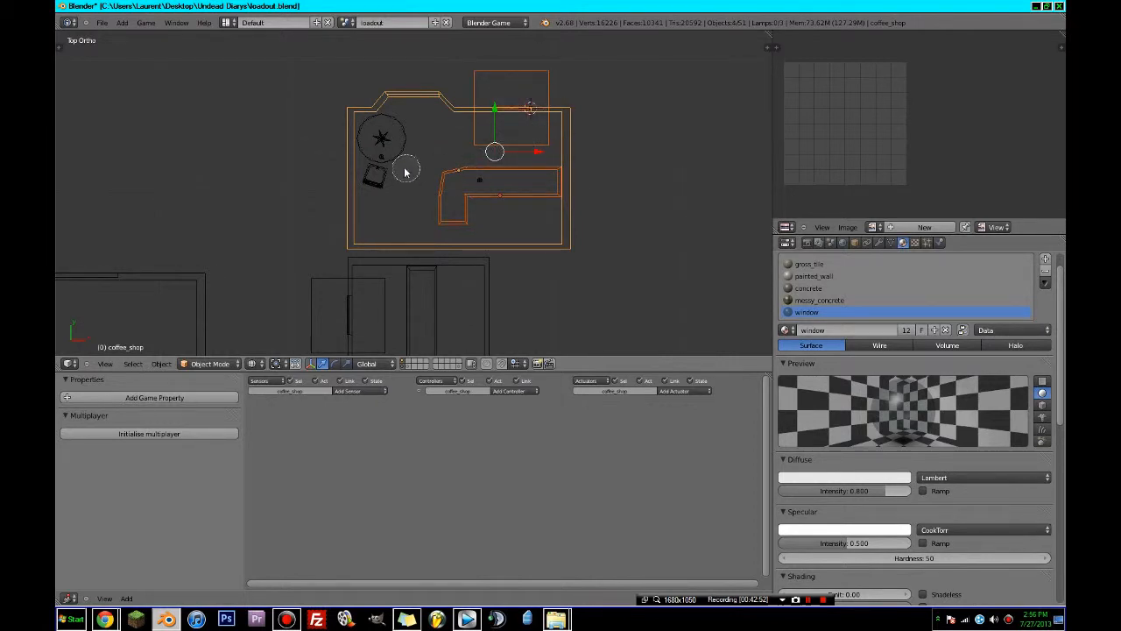
{"action": "scroll", "coordinate": [420, 184], "scroll_direction": "down", "scroll_amount": 6}
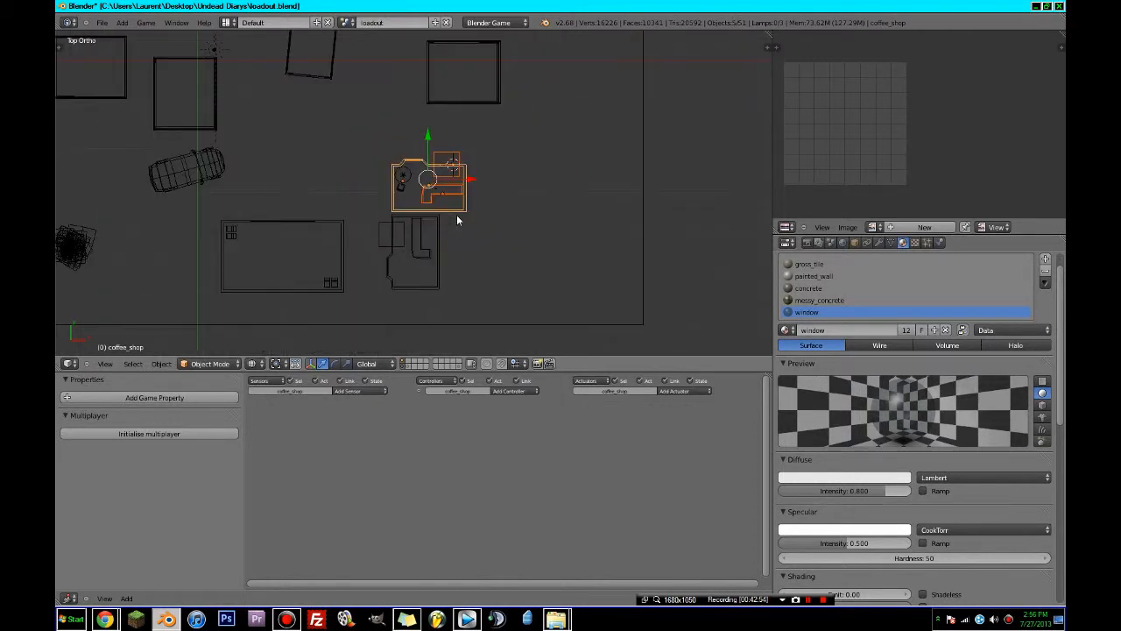
- Duplicate the selected coffee shop objects and move the copy along X until it stands beside the original
{"action": "key", "text": "shift+d"}
{"action": "right_click", "coordinate": [471, 182]}
{"action": "left_click_drag", "start_coordinate": [471, 180], "coordinate": [546, 180]}
- Move the full_mug.001 copy to another spot on the new shop's counter and check its height from the front
{"action": "scroll", "coordinate": [541, 188], "scroll_direction": "up", "scroll_amount": 4}
{"action": "middle_click_drag", "start_coordinate": [521, 216], "coordinate": [386, 245], "text": "shift"}
{"action": "scroll", "coordinate": [385, 247], "scroll_direction": "up", "scroll_amount": 2}
{"action": "right_click", "coordinate": [380, 220]}
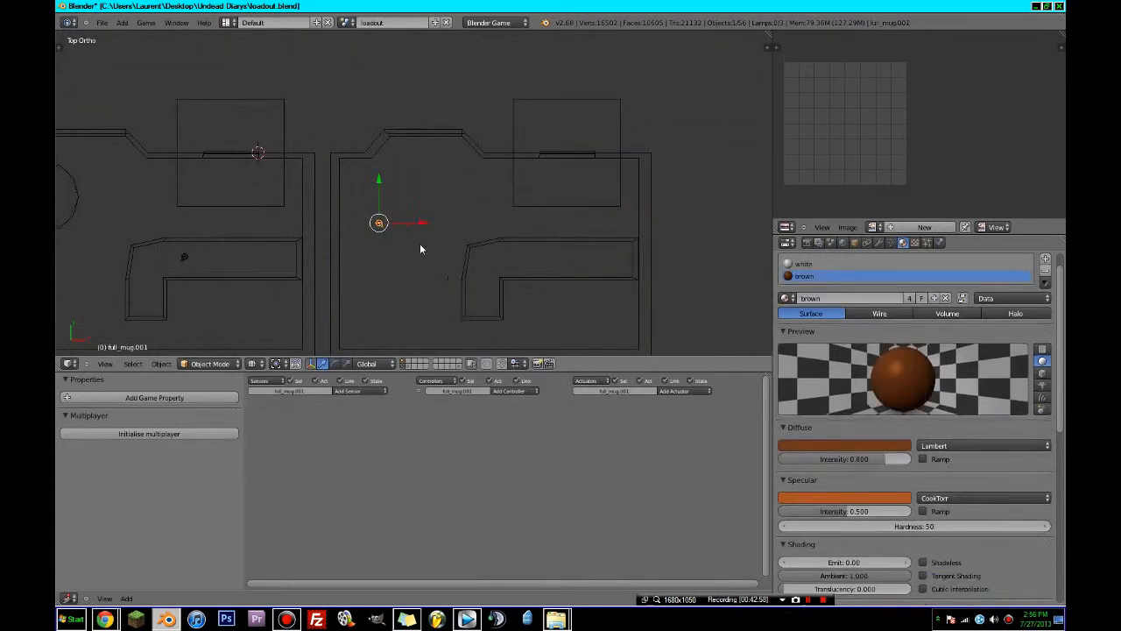
{"action": "key", "text": "g"}
{"action": "left_click", "coordinate": [567, 286]}
{"action": "key", "text": "KP_1"}
{"action": "scroll", "coordinate": [572, 254], "scroll_direction": "down", "scroll_amount": 7}
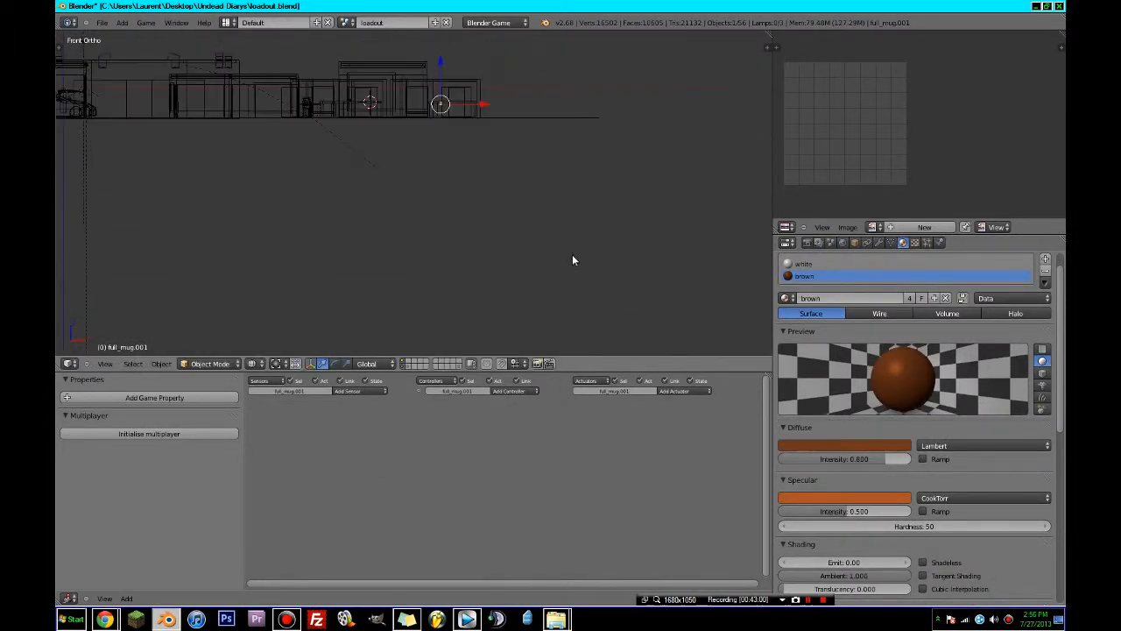
{"action": "scroll", "coordinate": [497, 128], "scroll_direction": "up", "scroll_amount": 3}
{"action": "middle_click_drag", "start_coordinate": [512, 102], "coordinate": [492, 273], "text": "shift"}
{"action": "scroll", "coordinate": [538, 239], "scroll_direction": "up", "scroll_amount": 7}
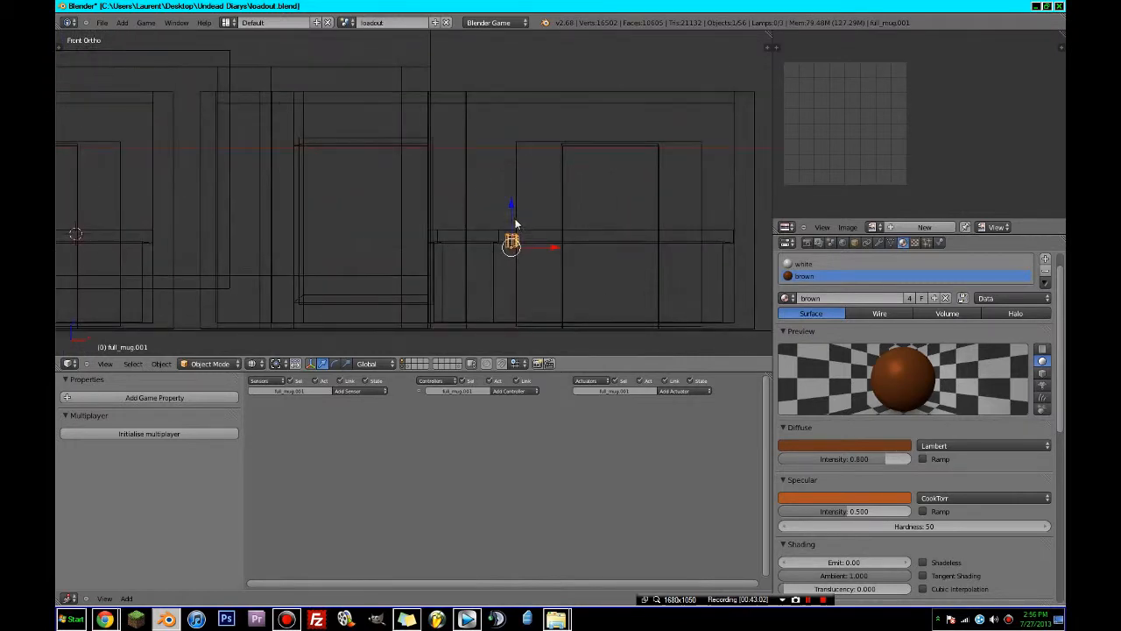
- Examine the three coffee shops in solid shading from several angles and their interiors in a wireframe top view
{"action": "middle_click_drag", "start_coordinate": [515, 224], "coordinate": [616, 233]}
{"action": "scroll", "coordinate": [598, 280], "scroll_direction": "down", "scroll_amount": 3}
{"action": "scroll", "coordinate": [564, 204], "scroll_direction": "up", "scroll_amount": 2}
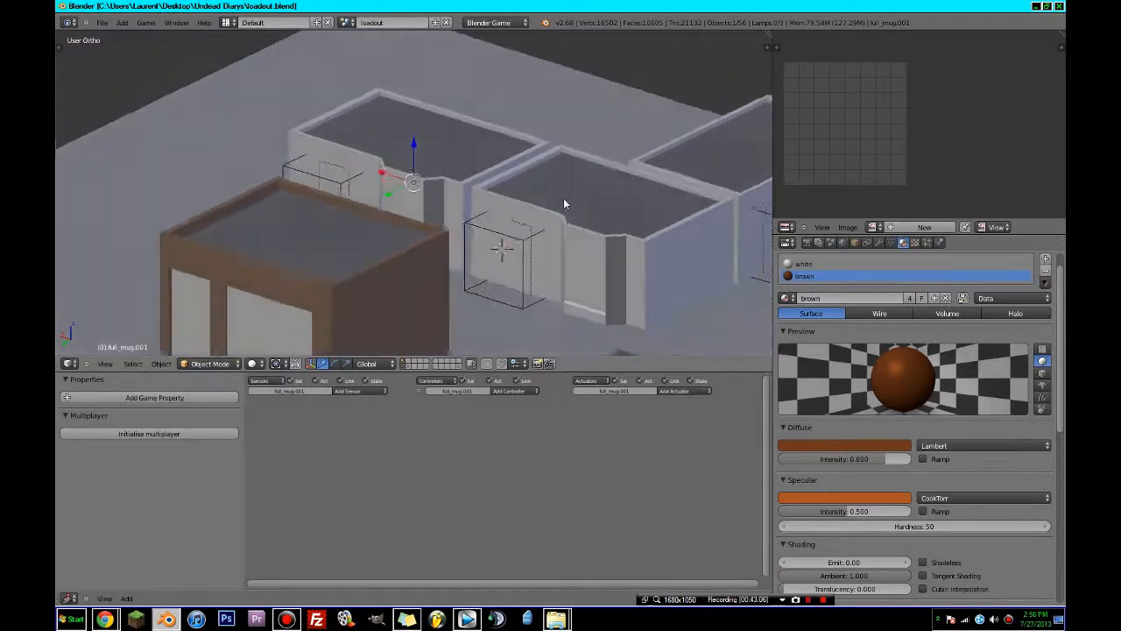
{"action": "middle_click_drag", "start_coordinate": [563, 204], "coordinate": [416, 243]}
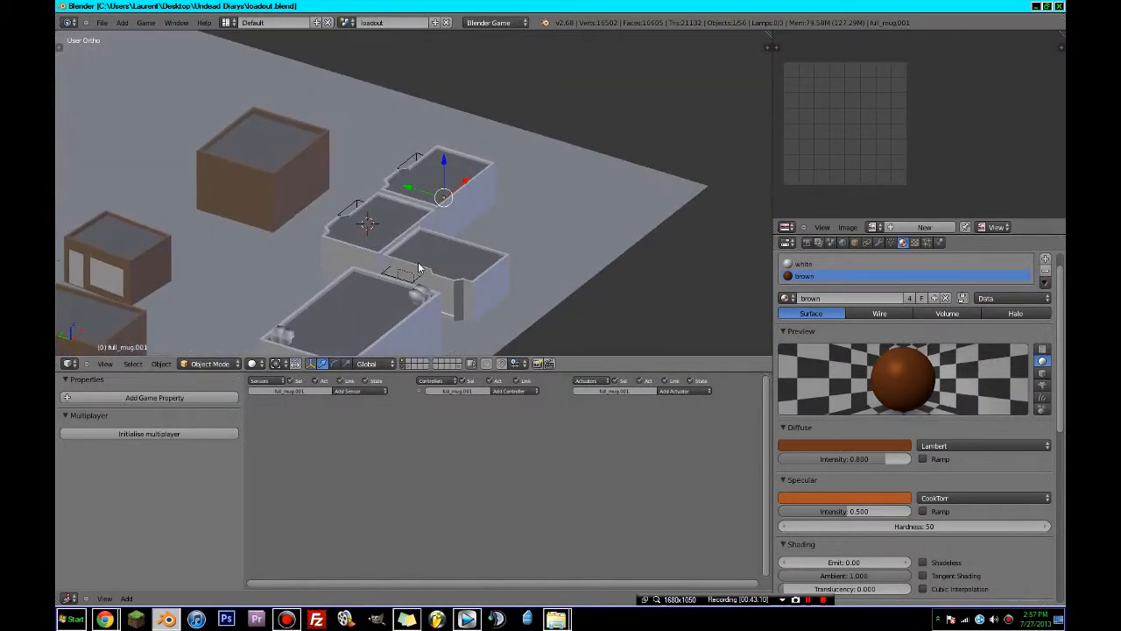
{"action": "key", "text": "KP_7"}
{"action": "key", "text": "x"}
{"action": "key", "text": "Escape"}
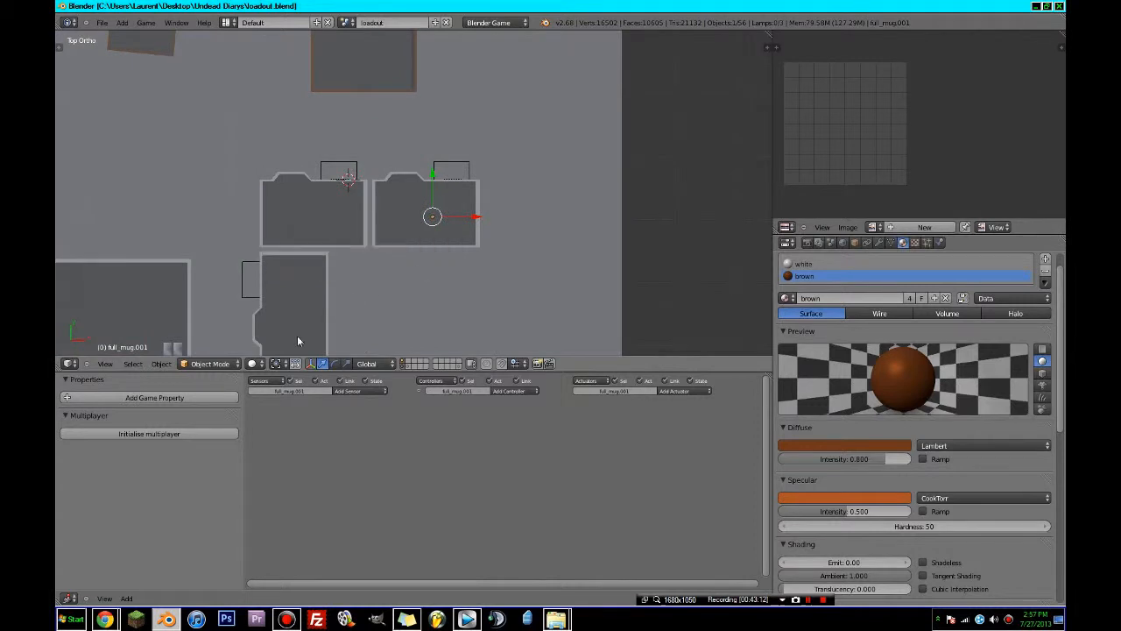
{"action": "scroll", "coordinate": [405, 319], "scroll_direction": "down", "scroll_amount": 3}
{"action": "scroll", "coordinate": [357, 290], "scroll_direction": "up", "scroll_amount": 3}
{"action": "scroll", "coordinate": [405, 230], "scroll_direction": "up", "scroll_amount": 2}
{"action": "mouse_move", "coordinate": [358, 290]}
{"action": "middle_mouse_down", "text": "shift"}
{"action": "mouse_move", "coordinate": [405, 230]}
{"action": "mouse_move", "coordinate": [397, 217]}
{"action": "middle_mouse_up", "text": "shift"}
{"action": "scroll", "coordinate": [290, 248], "scroll_direction": "up", "scroll_amount": 2}
{"action": "key", "text": "z"}
{"action": "scroll", "coordinate": [319, 248], "scroll_direction": "down", "scroll_amount": 2}
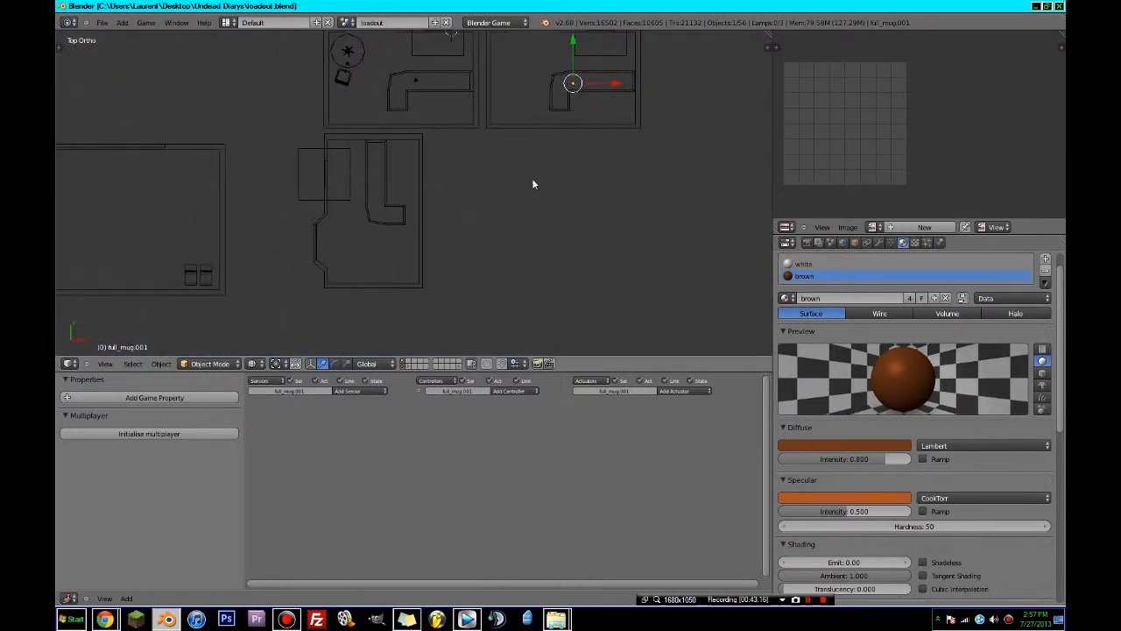
{"action": "middle_click_drag", "start_coordinate": [532, 184], "coordinate": [453, 301], "text": "shift"}
{"action": "scroll", "coordinate": [453, 300], "scroll_direction": "up", "scroll_amount": 3}
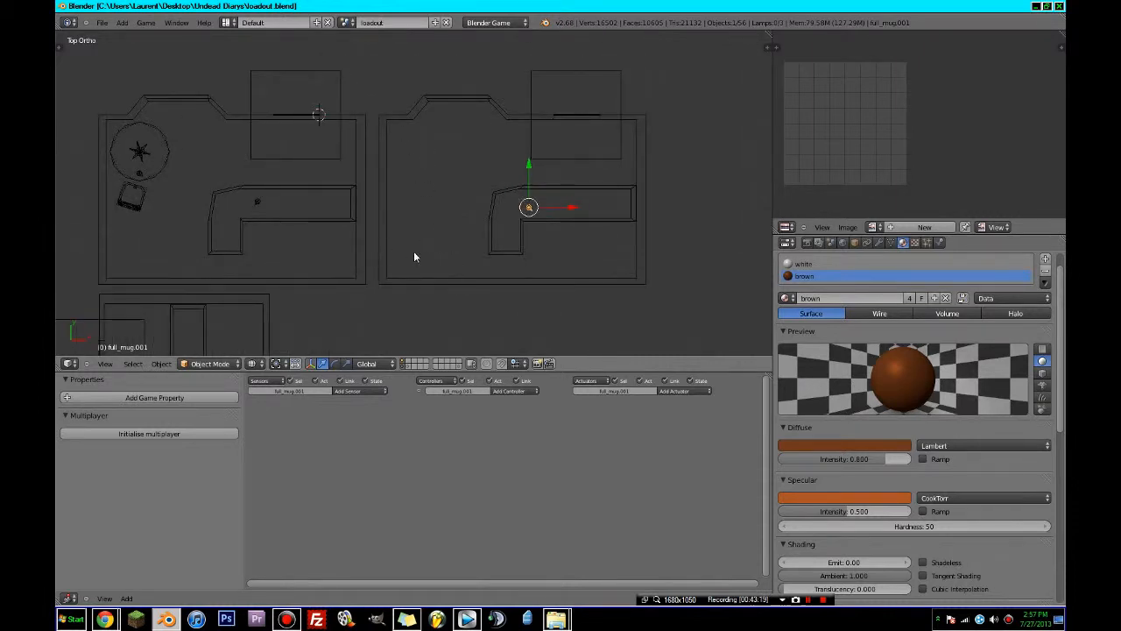
{"action": "key", "text": "x"}
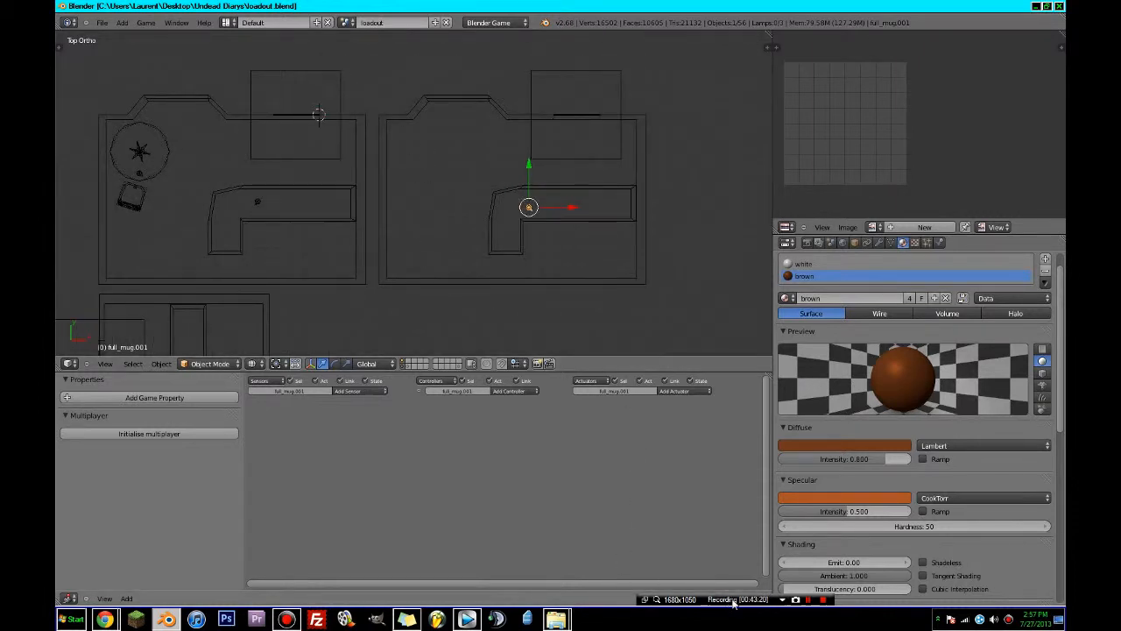
- Save the scene over the existing loadout.blend file
{"action": "mouse_move", "coordinate": [531, 338]}
{"action": "middle_mouse_down"}
{"action": "mouse_move", "coordinate": [466, 225]}
{"action": "mouse_move", "coordinate": [462, 257]}
{"action": "mouse_move", "coordinate": [265, 198]}
{"action": "middle_mouse_up"}
{"action": "key", "text": "ctrl+s"}
{"action": "left_click", "coordinate": [474, 238]}
- Examine the whole town layout in solid shading from an angle and in wireframe from above
{"action": "key", "text": "z"}
{"action": "scroll", "coordinate": [264, 197], "scroll_direction": "up", "scroll_amount": 1}
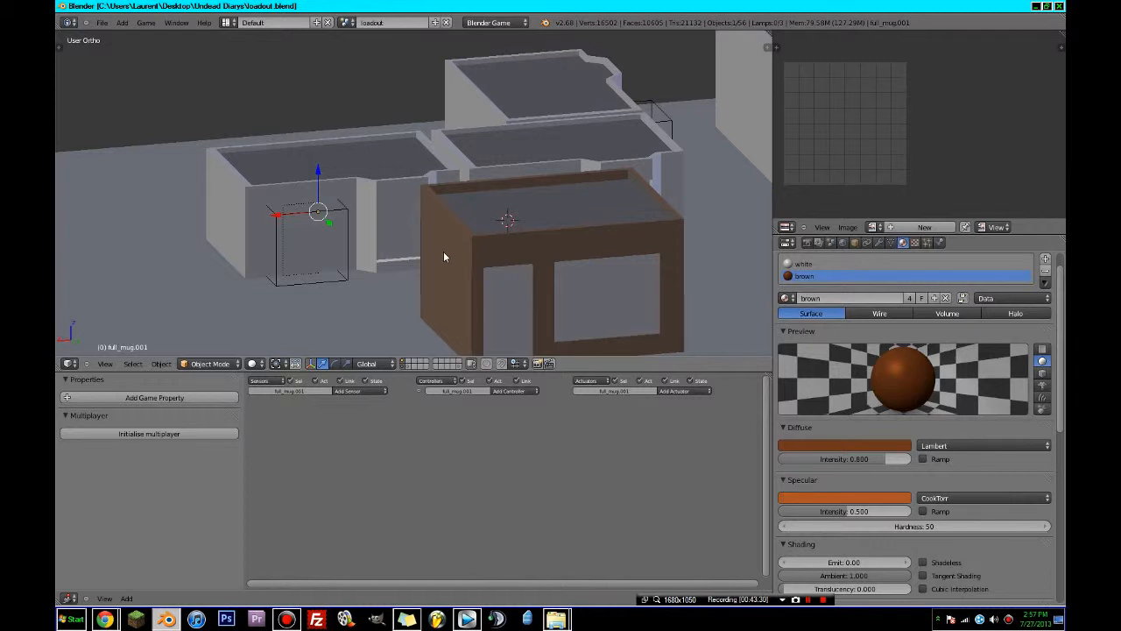
{"action": "scroll", "coordinate": [443, 253], "scroll_direction": "down", "scroll_amount": 9}
{"action": "middle_click_drag", "start_coordinate": [444, 254], "coordinate": [542, 284]}
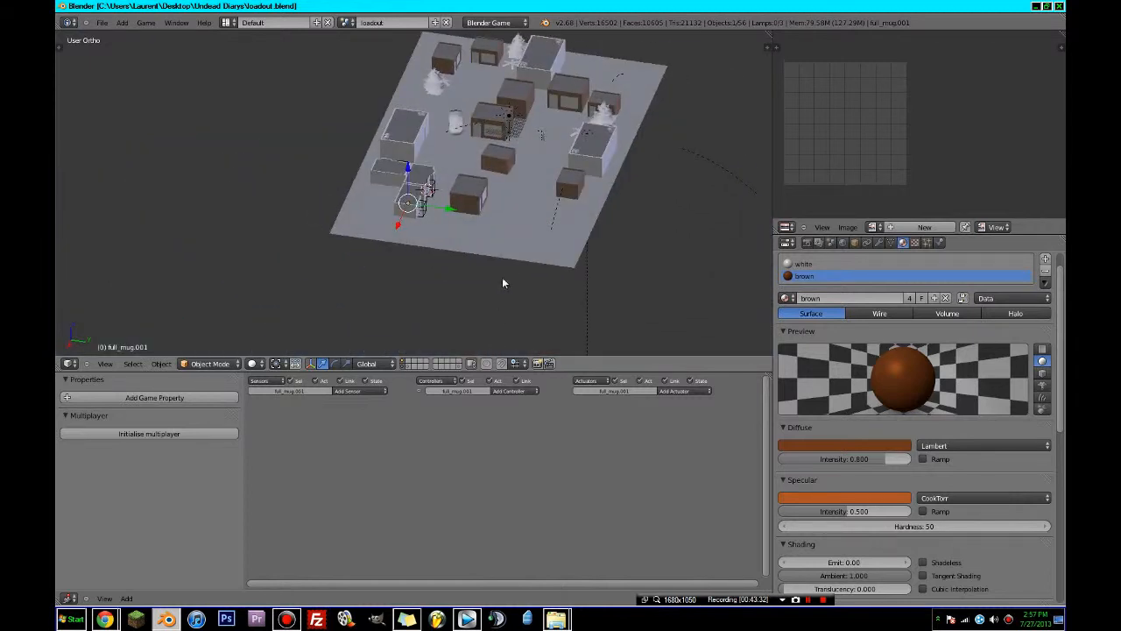
{"action": "key", "text": "KP_7"}
{"action": "key", "text": "z"}
{"action": "scroll", "coordinate": [503, 283], "scroll_direction": "down", "scroll_amount": 5}
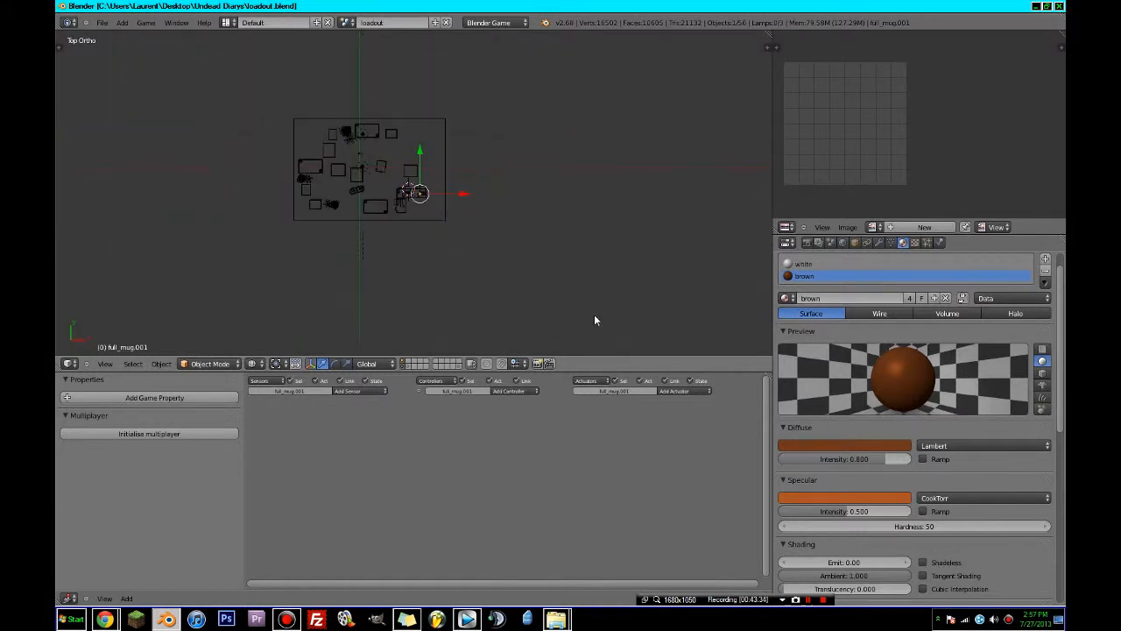
{"action": "key", "text": "n"}
{"action": "scroll", "coordinate": [693, 296], "scroll_direction": "down", "scroll_amount": 5}
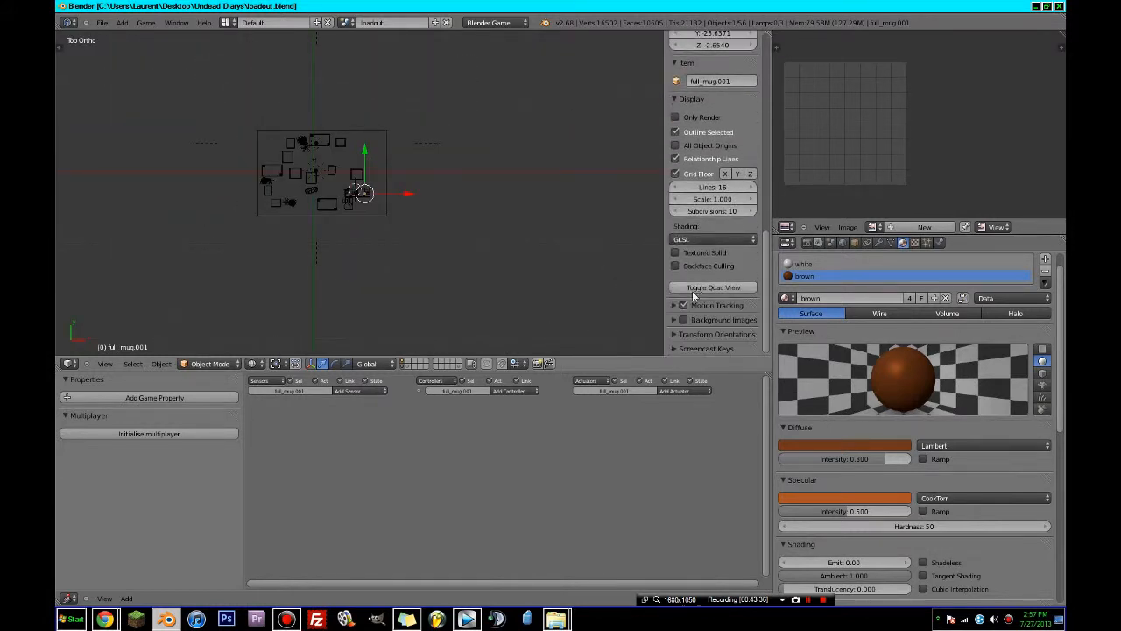
{"action": "key", "text": "n"}
{"action": "scroll", "coordinate": [489, 249], "scroll_direction": "up", "scroll_amount": 3}
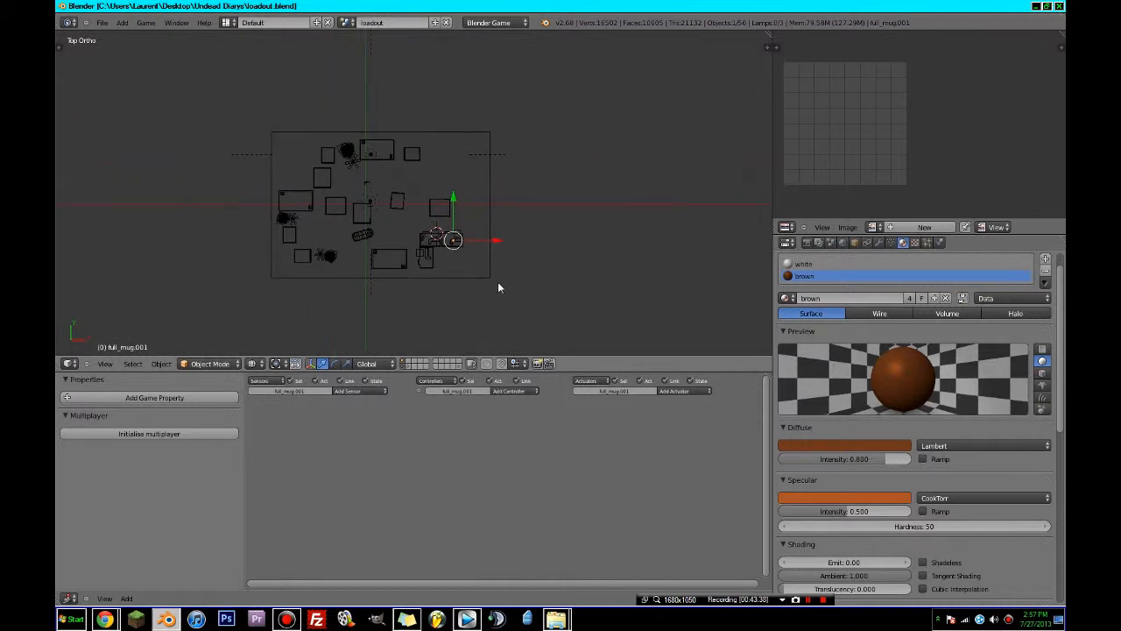